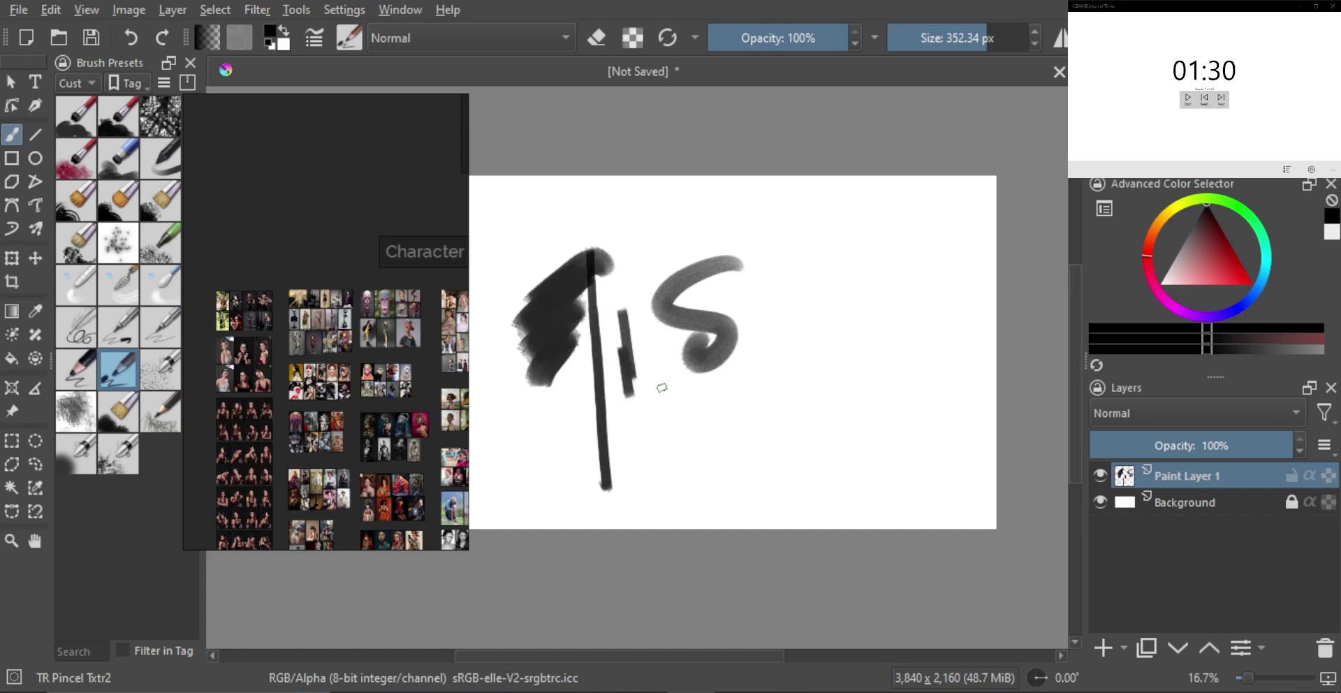
Step: Clear the test strokes from Paint Layer 1 and open the brush editor for TR Pincel Txtr2
key("Delete")
left_click(314, 39)
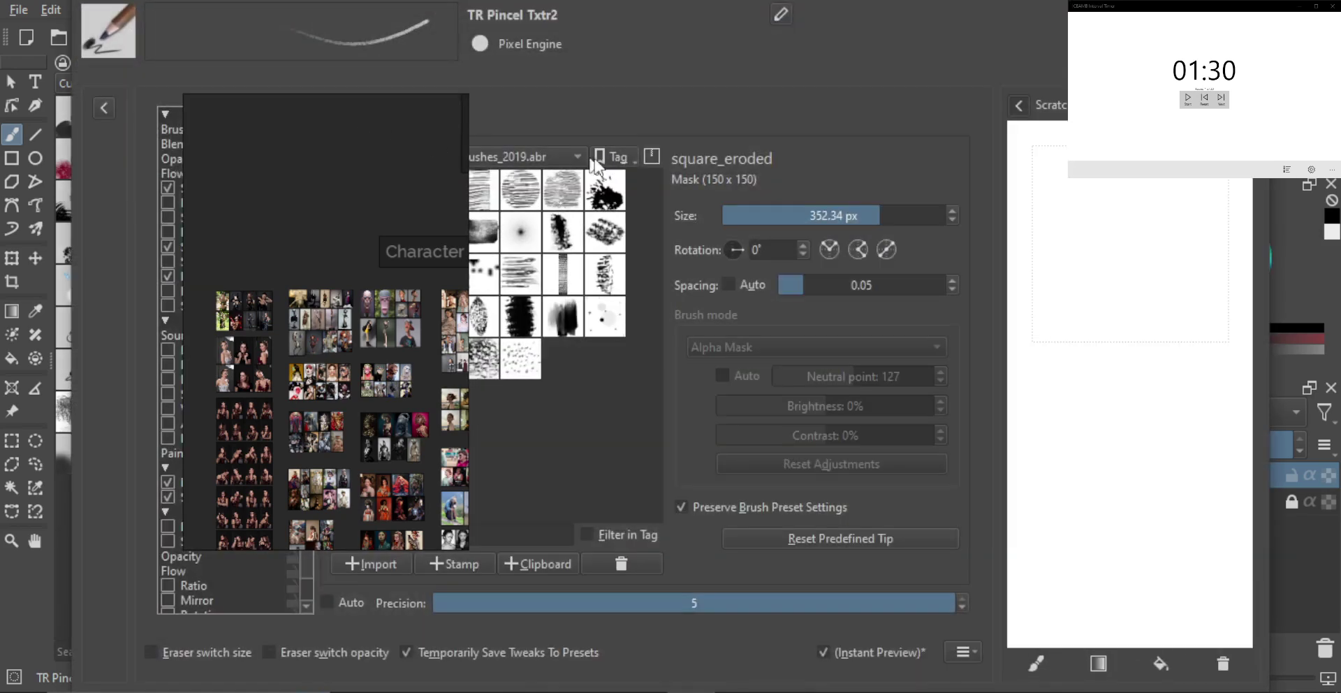
Step: Turn off Always On Top for the floating reference image board and bring the brush editor in front of it
scroll(304, 235, "up", 1)
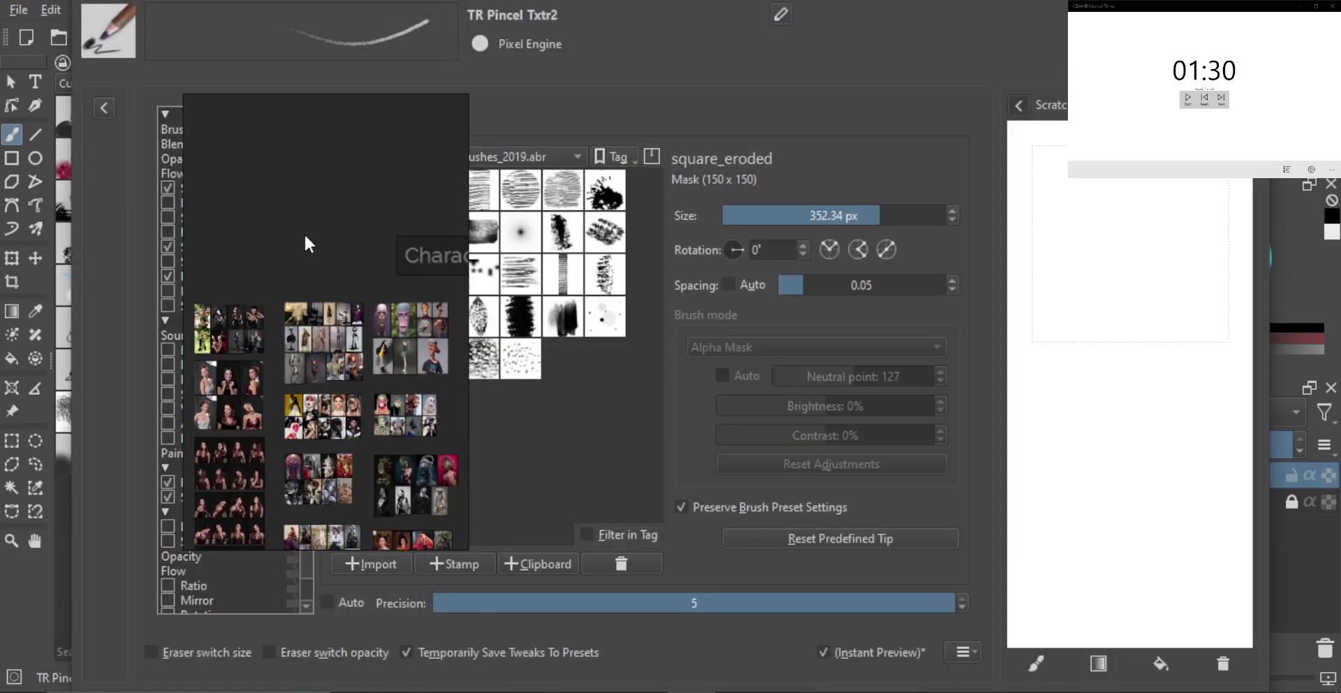
right_click(299, 209)
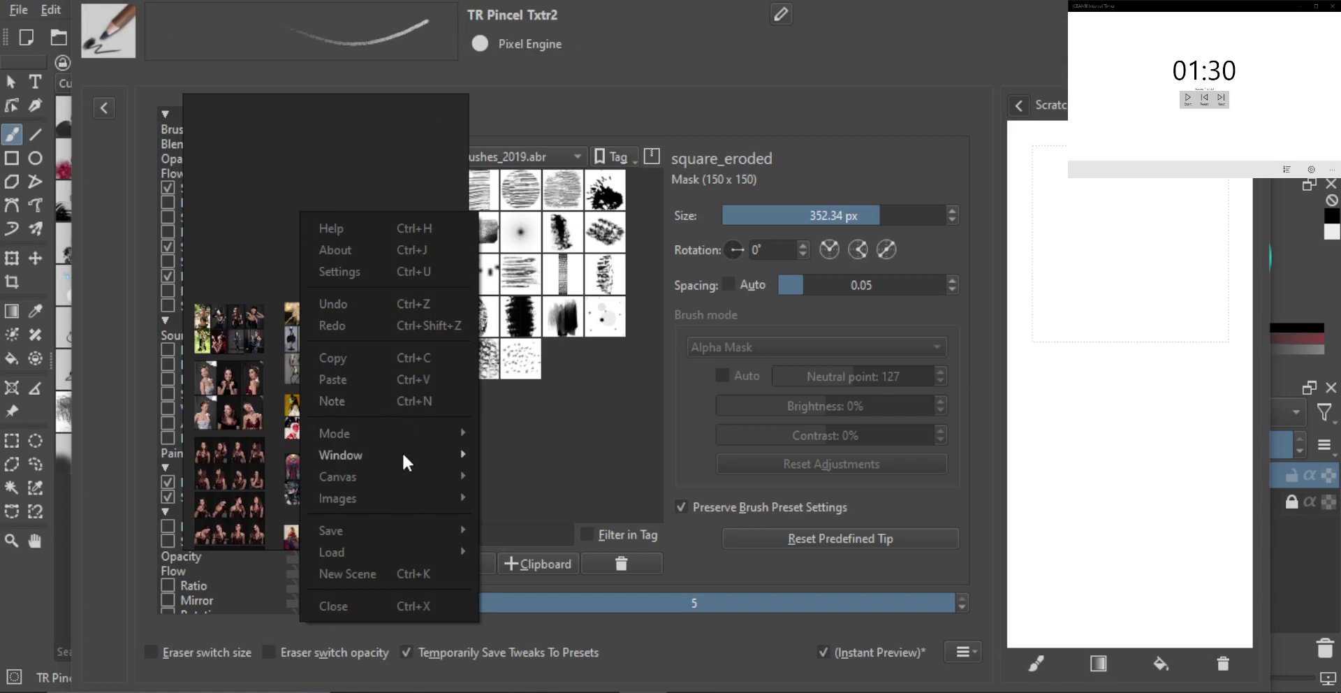
mouse_move(403, 455)
mouse_move(403, 435)
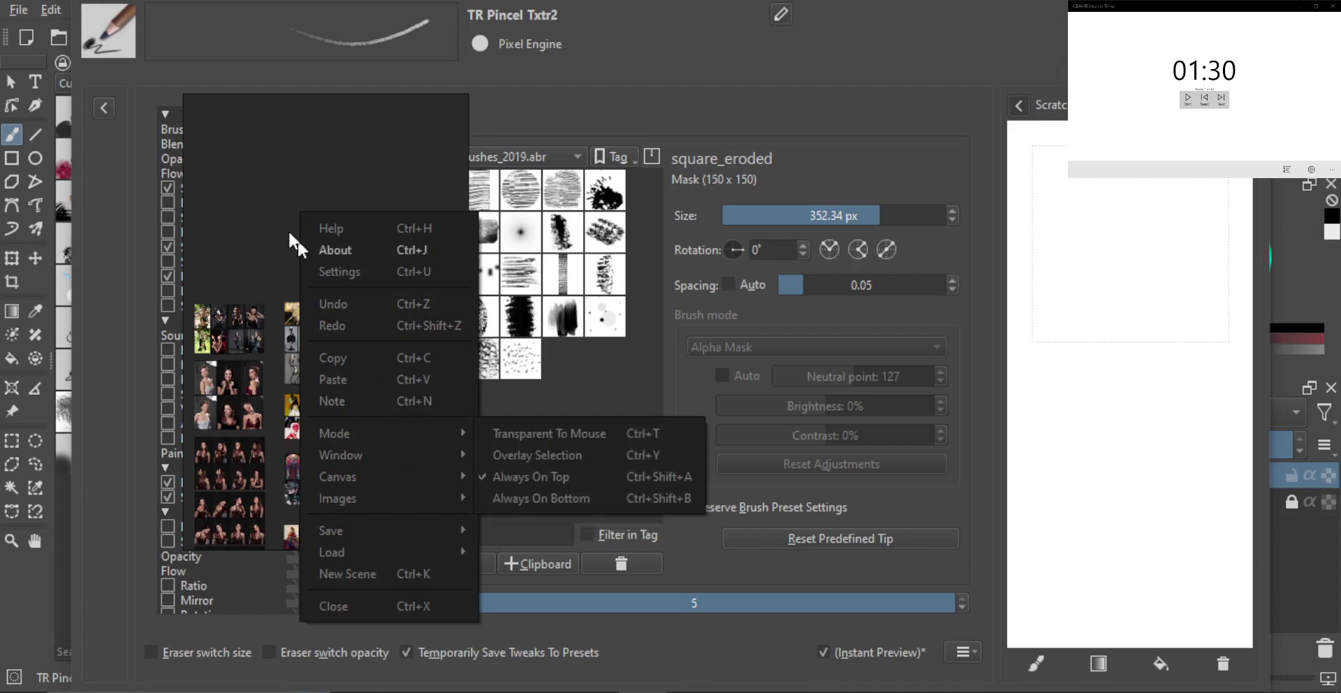
left_click(228, 179)
key("ctrl+shift+a")
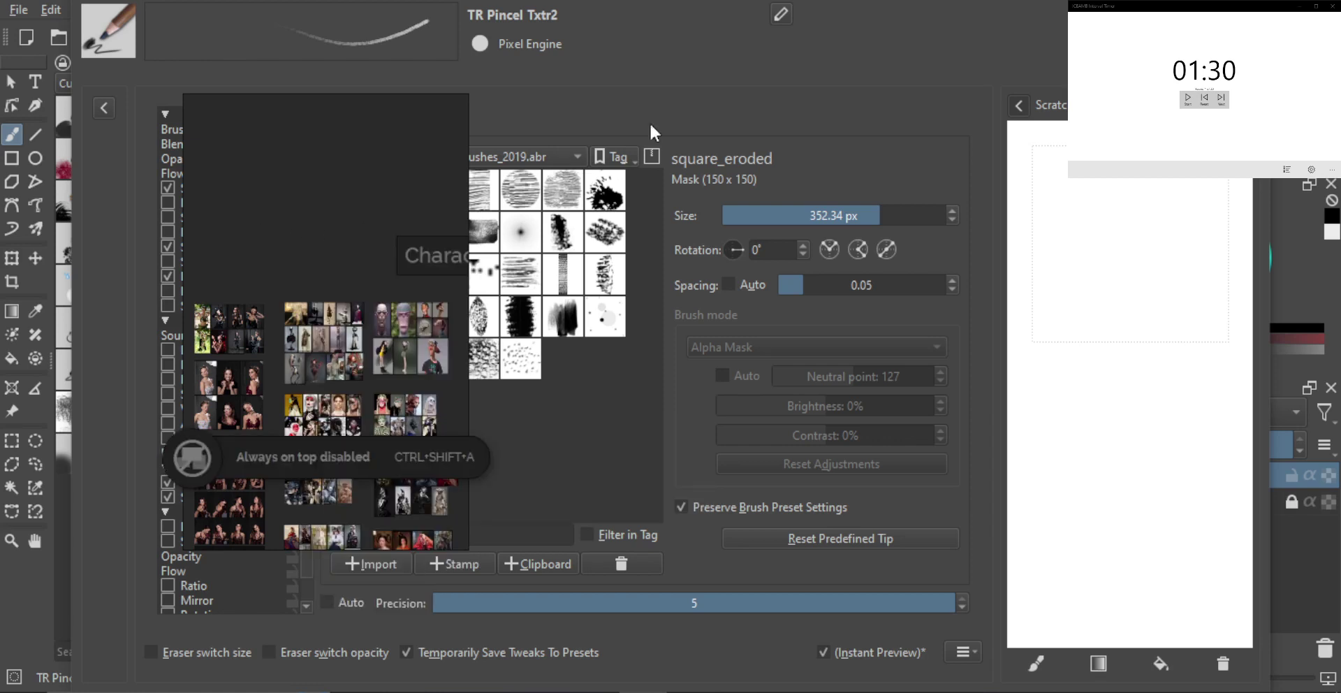
left_click(674, 65)
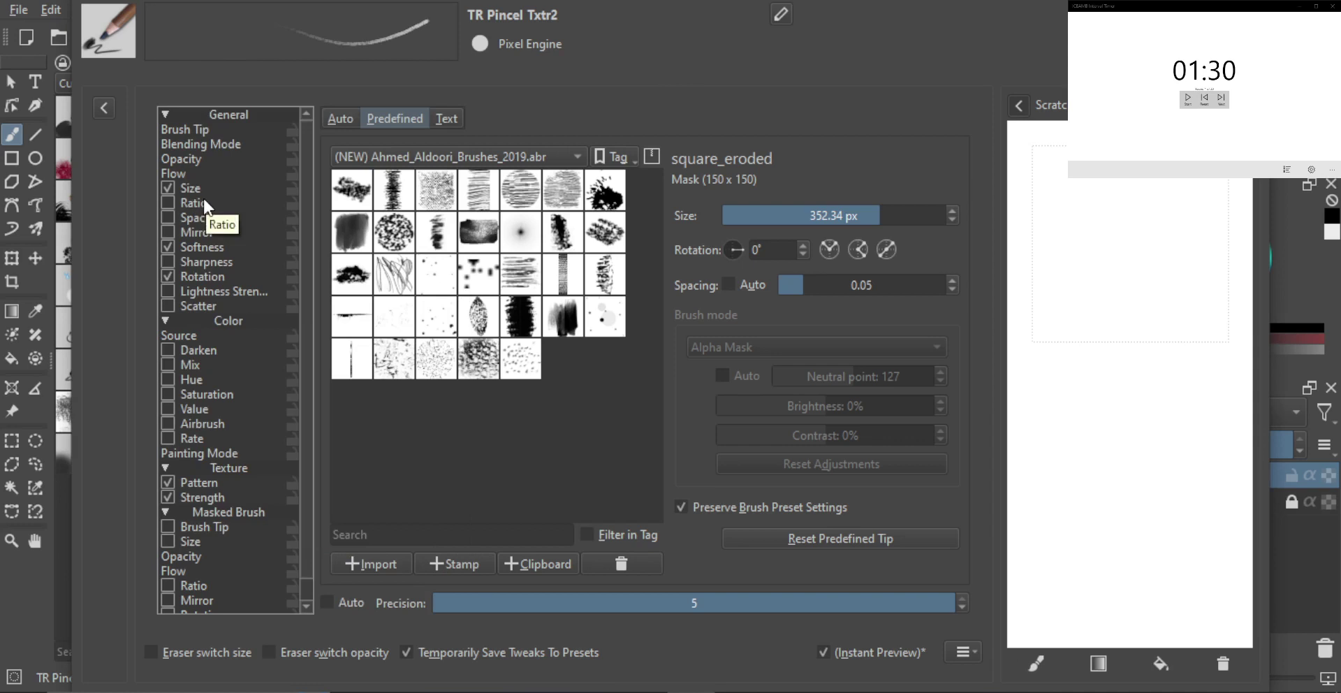
Step: Check the brush's Flow curve and give the Opacity pressure curve the slow-start rising preset
left_click(190, 157)
left_click(185, 173)
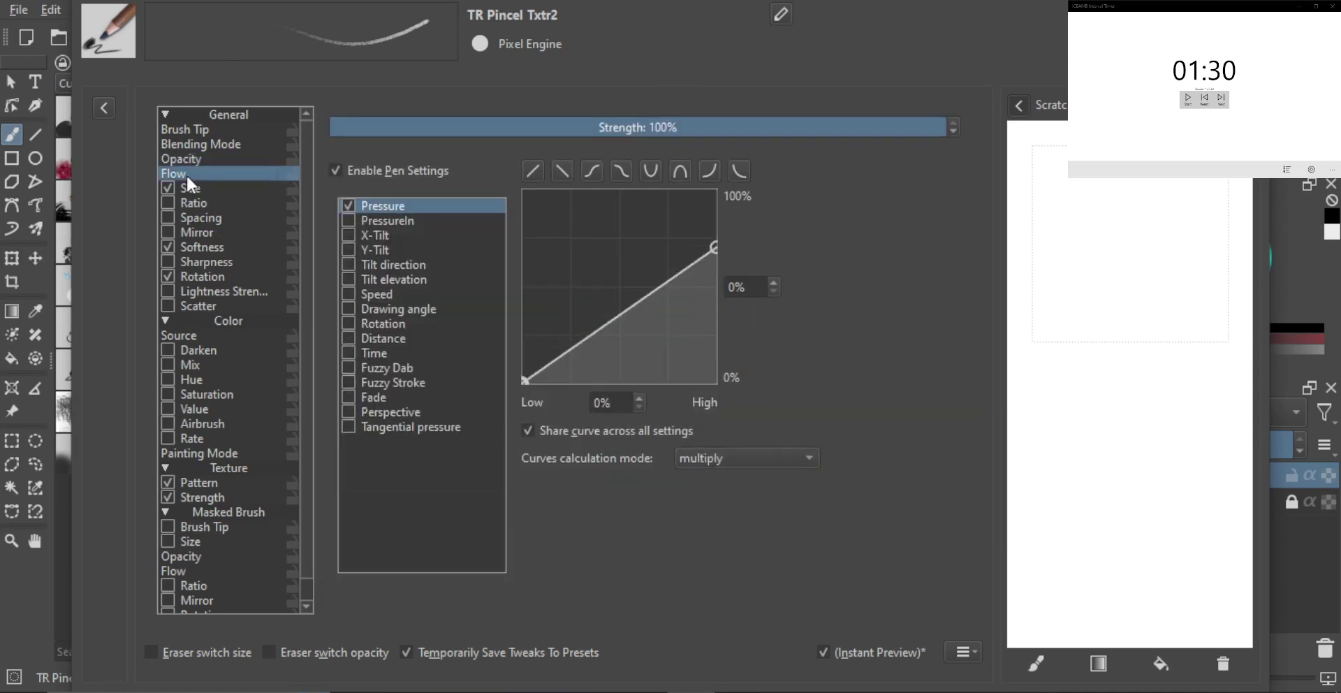
left_click(193, 162)
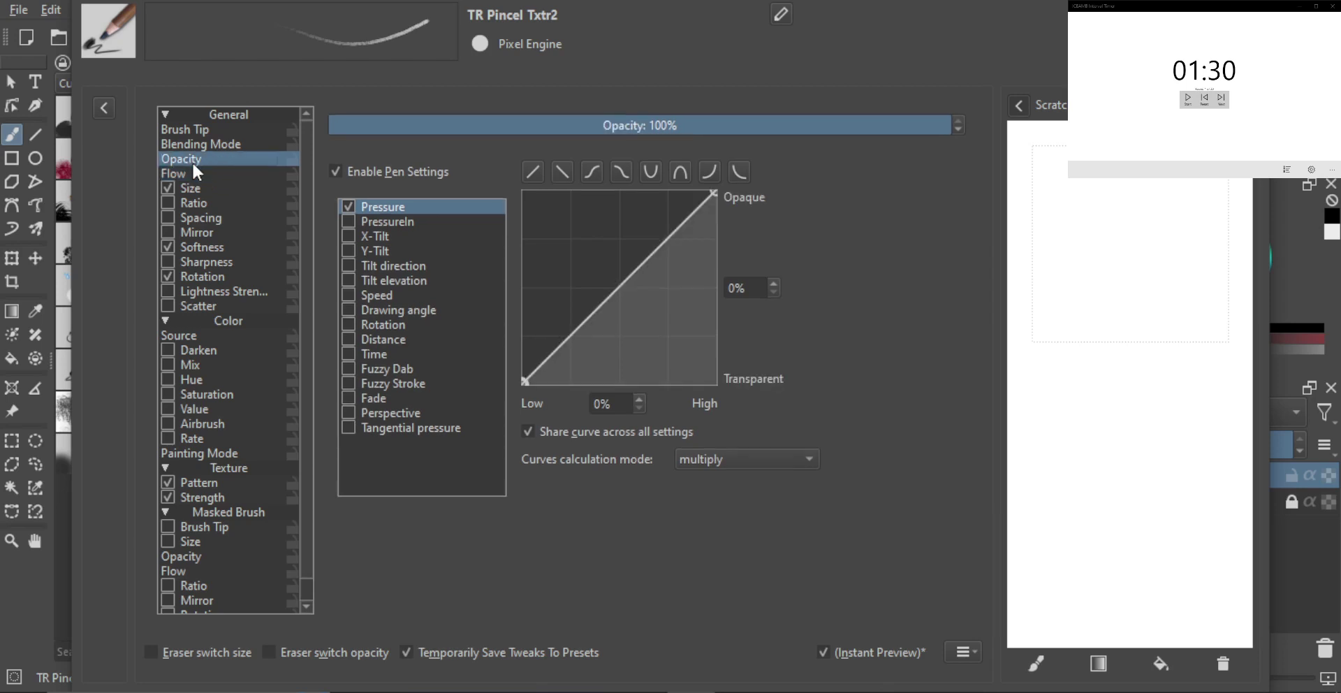
left_click(708, 175)
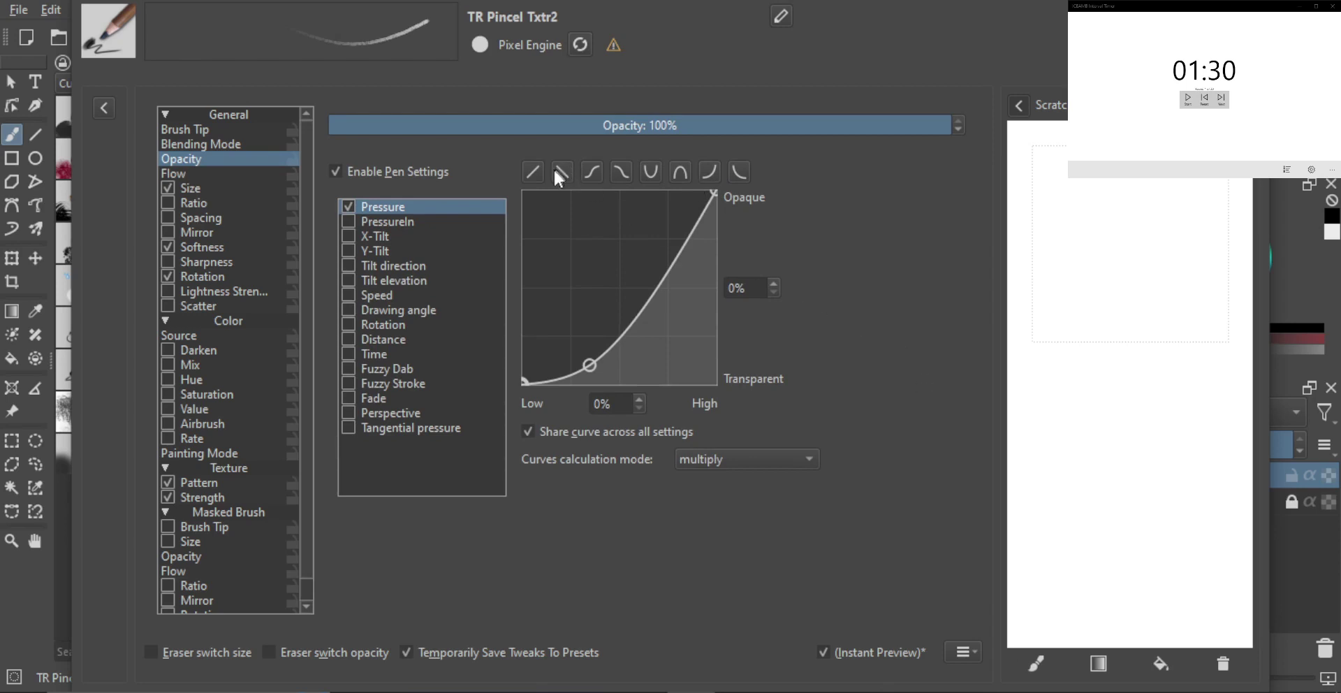
Step: Try the falling preset curve for Opacity pressure and test it with a few scratchpad strokes
left_click(739, 172)
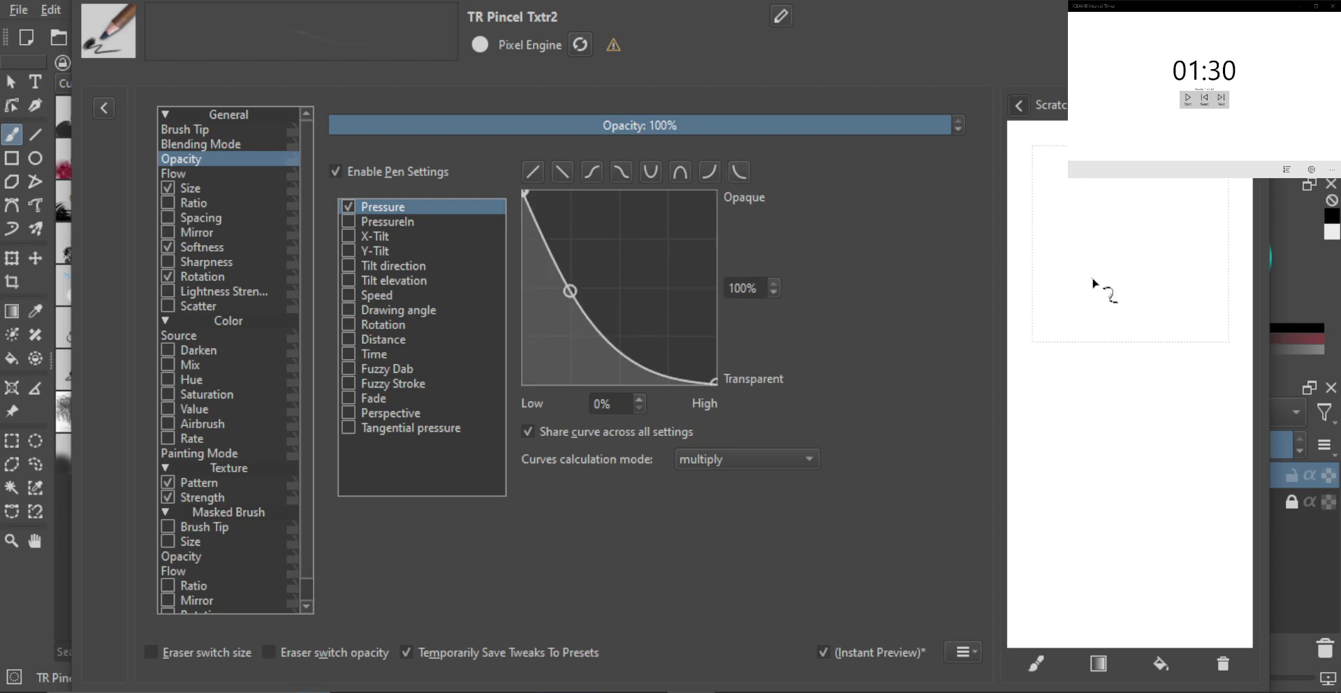
left_click_drag(1089, 262, 1107, 347)
mouse_move(1151, 218)
left_mouse_down()
mouse_move(1084, 249)
mouse_move(1121, 299)
left_mouse_up()
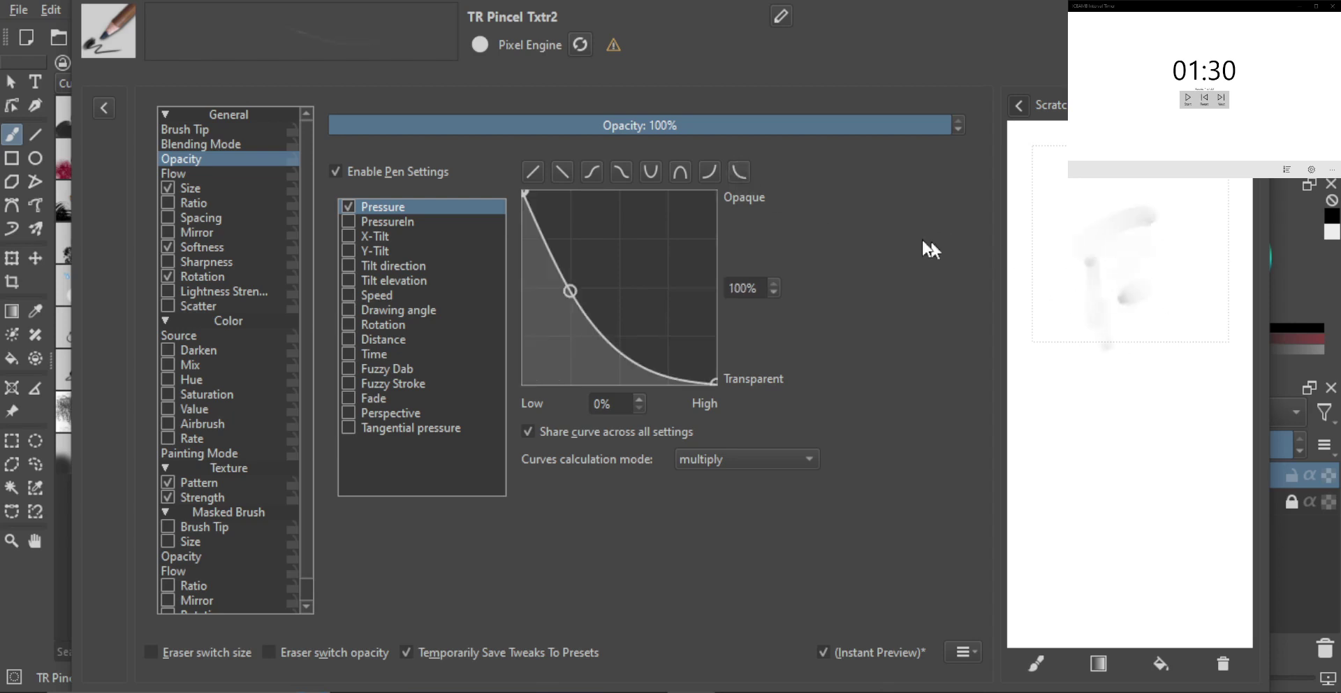
Step: Restore the slow-start rising preset for Opacity pressure, test it with scratchpad strokes and clear the scratchpad
left_click(709, 171)
mouse_move(1117, 192)
left_mouse_down()
mouse_move(1096, 185)
mouse_move(1152, 224)
left_mouse_up()
mouse_move(1067, 342)
left_mouse_down()
mouse_move(1075, 405)
mouse_move(1104, 426)
left_mouse_up()
left_click_drag(1108, 245, 1121, 335)
mouse_move(1188, 312)
left_mouse_down()
mouse_move(1160, 309)
mouse_move(1160, 347)
mouse_move(1099, 482)
mouse_move(1107, 517)
left_mouse_up()
left_click_drag(1054, 436, 1043, 498)
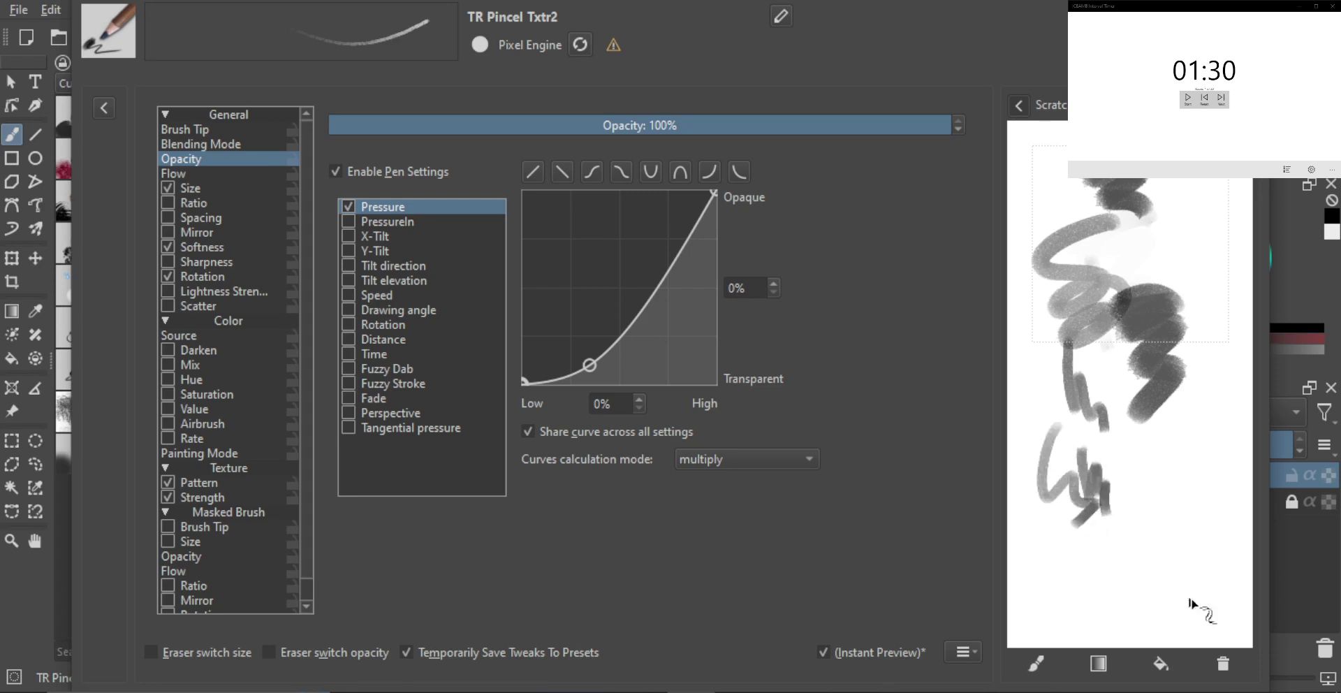
left_click(1221, 662)
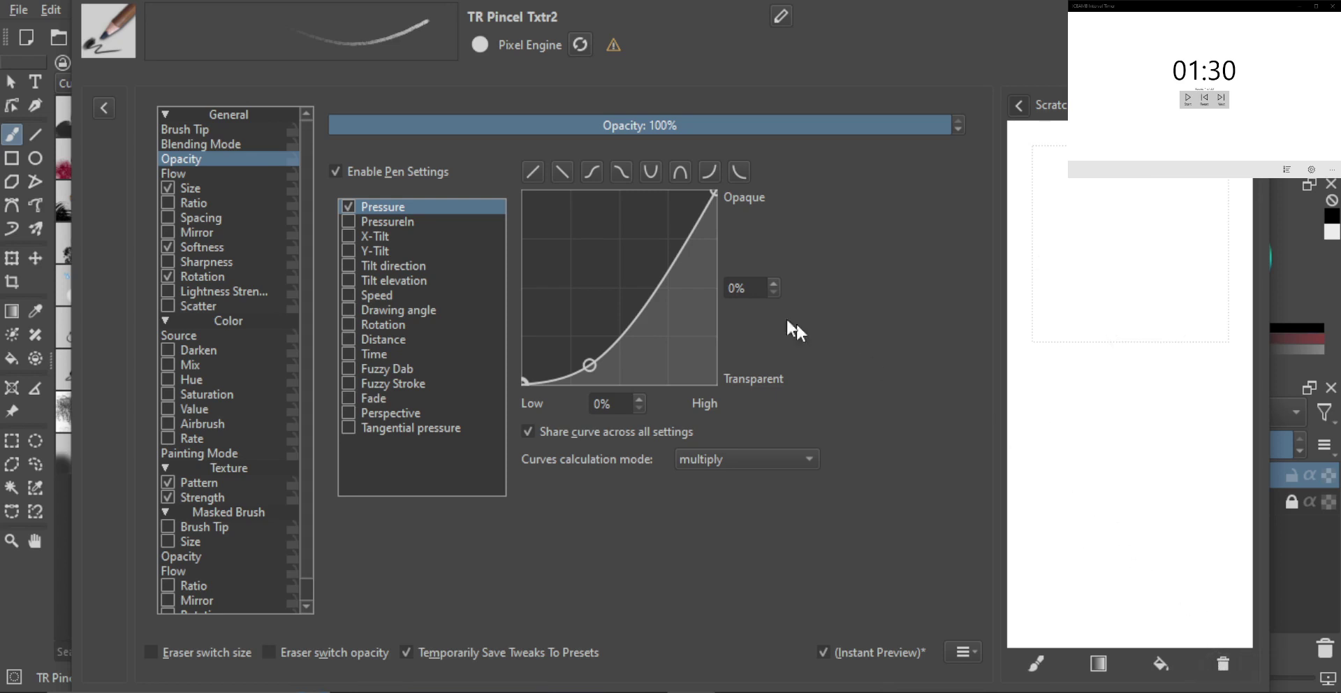
Step: Apply the slow-start rising preset to the Flow pressure curve and test it with scratchpad strokes
left_click(173, 173)
left_click(711, 172)
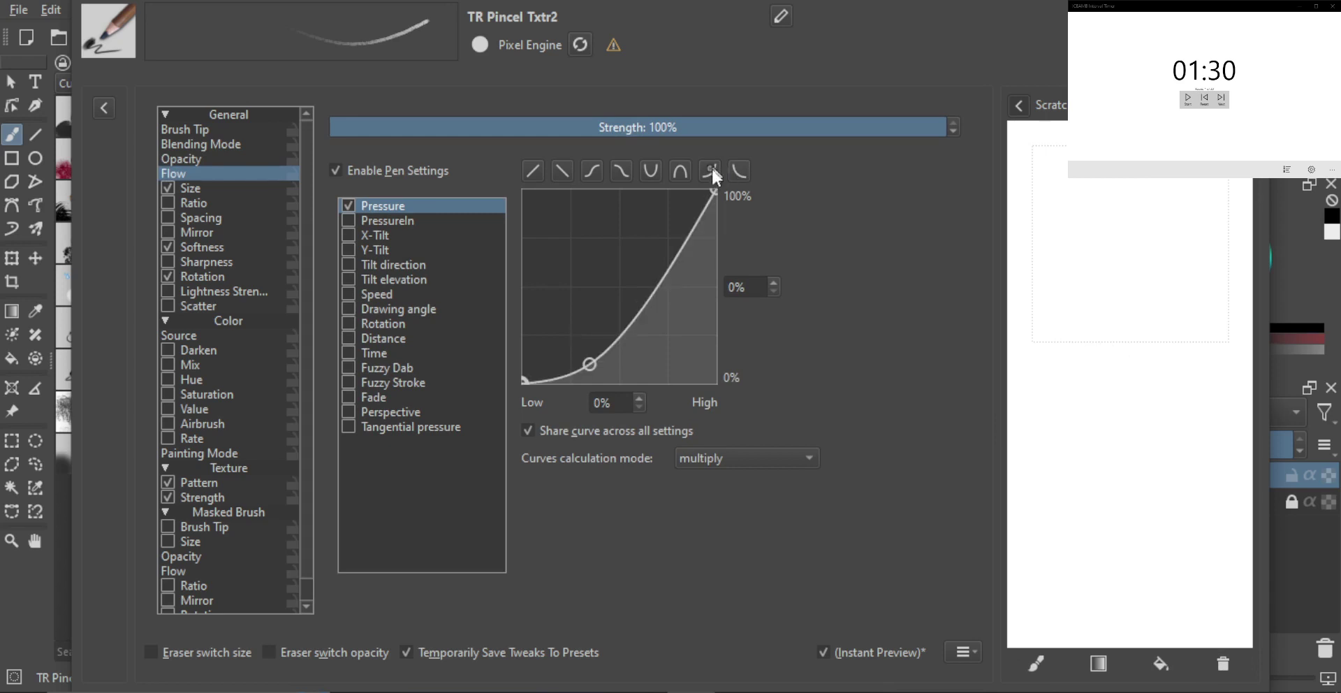
left_click_drag(1129, 234, 1126, 433)
mouse_move(1145, 182)
left_mouse_down()
mouse_move(1122, 189)
mouse_move(1114, 343)
left_mouse_up()
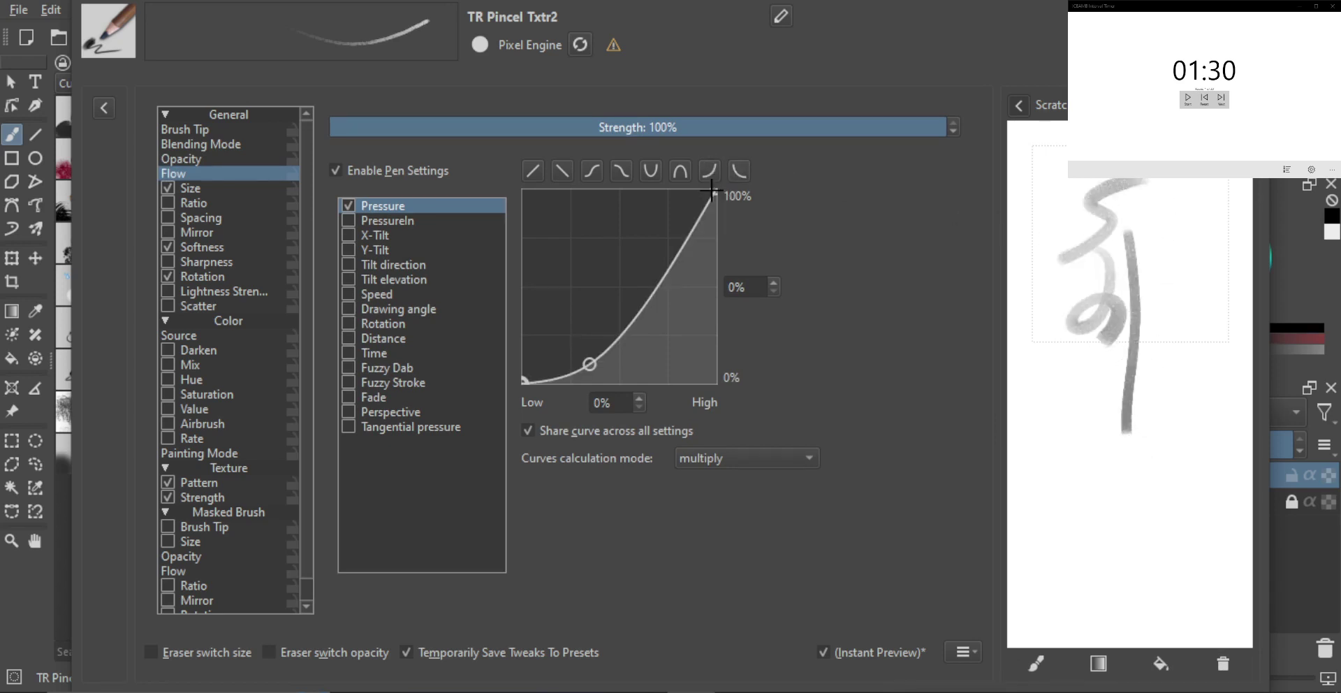
Step: Lower the high-pressure end of the Flow curve to 27% and test the brush on the scratchpad, clearing it once between strokes
left_click_drag(711, 190, 742, 220)
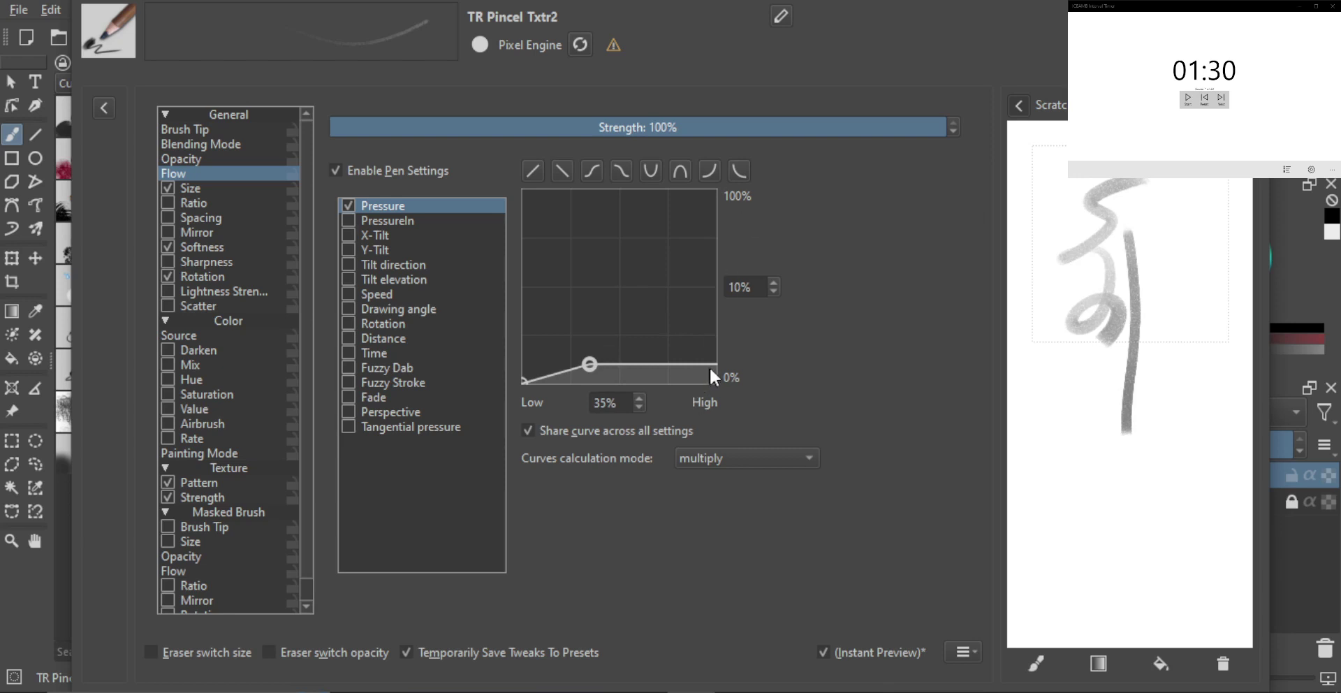
left_click_drag(711, 369, 737, 297)
left_click_drag(708, 362, 718, 332)
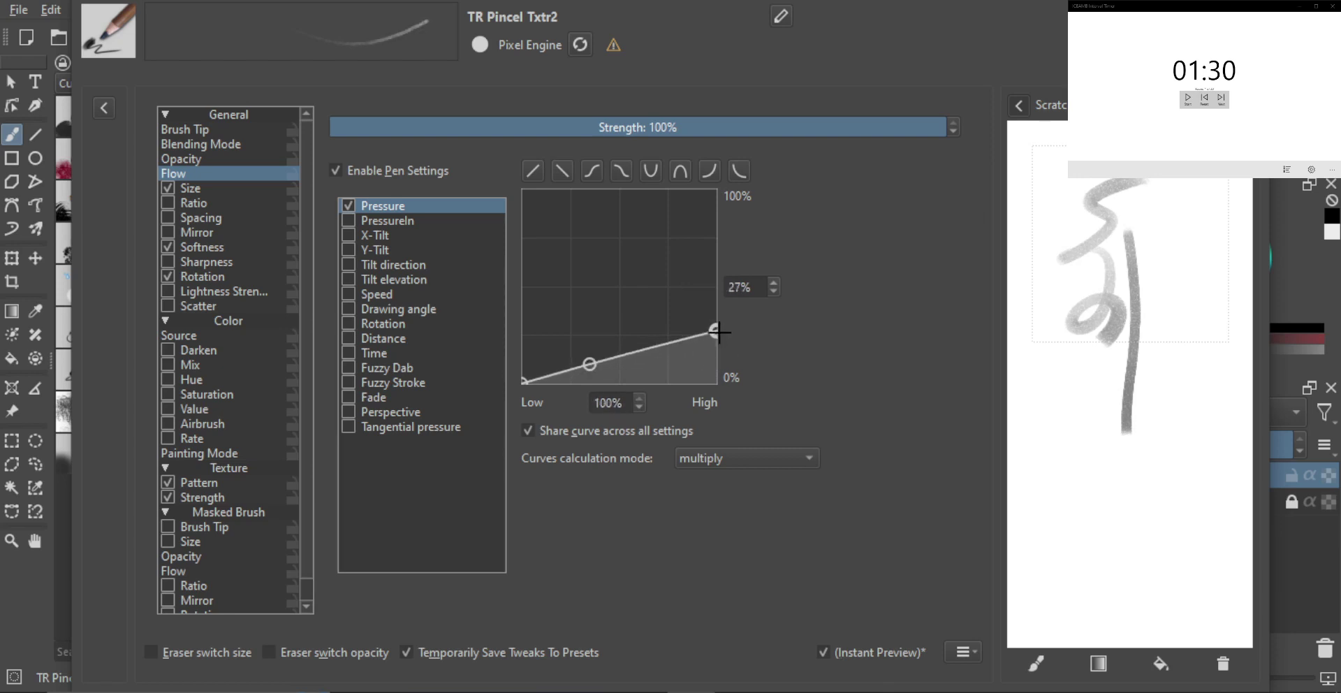
mouse_move(1055, 430)
left_mouse_down()
mouse_move(1087, 525)
mouse_move(1069, 470)
left_mouse_up()
mouse_move(1055, 360)
left_mouse_down()
mouse_move(1074, 396)
mouse_move(1087, 343)
mouse_move(1066, 349)
mouse_move(1075, 379)
mouse_move(1146, 434)
left_mouse_up()
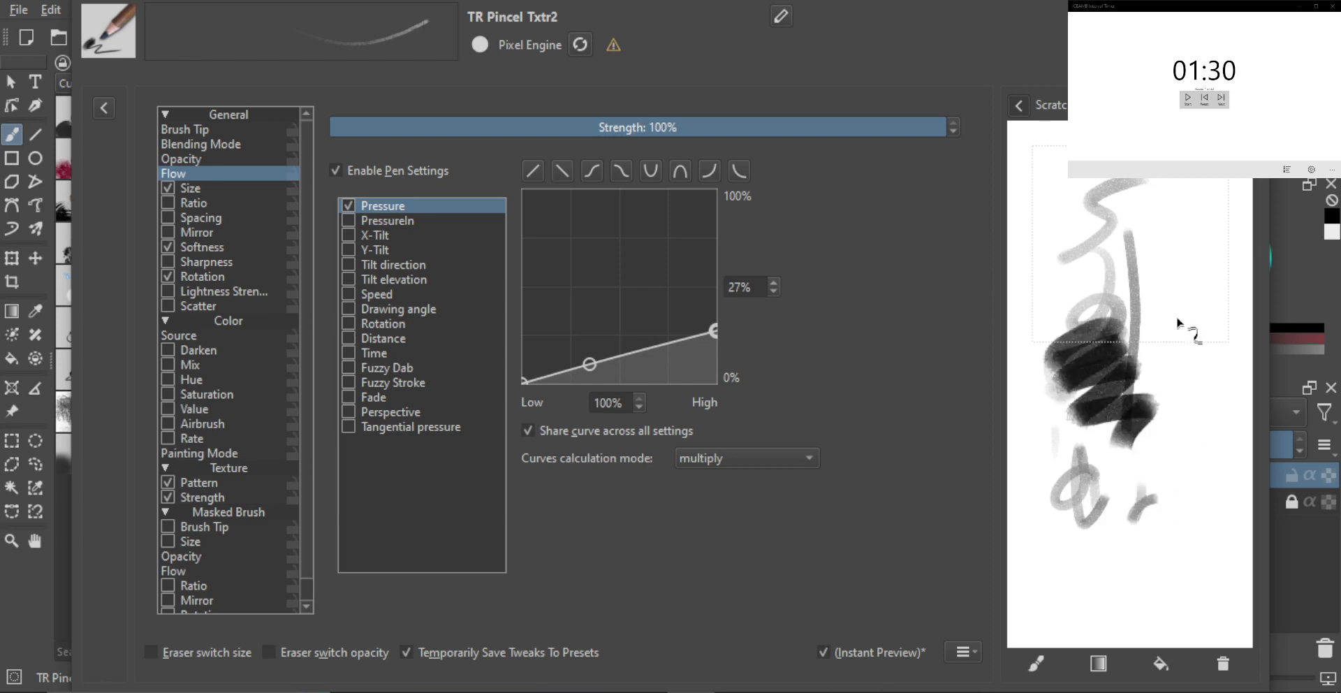
mouse_move(1180, 323)
left_mouse_down()
mouse_move(1101, 360)
mouse_move(1159, 353)
mouse_move(1100, 438)
mouse_move(1132, 475)
left_mouse_up()
mouse_move(1181, 223)
left_mouse_down()
mouse_move(1117, 269)
mouse_move(1149, 359)
left_mouse_up()
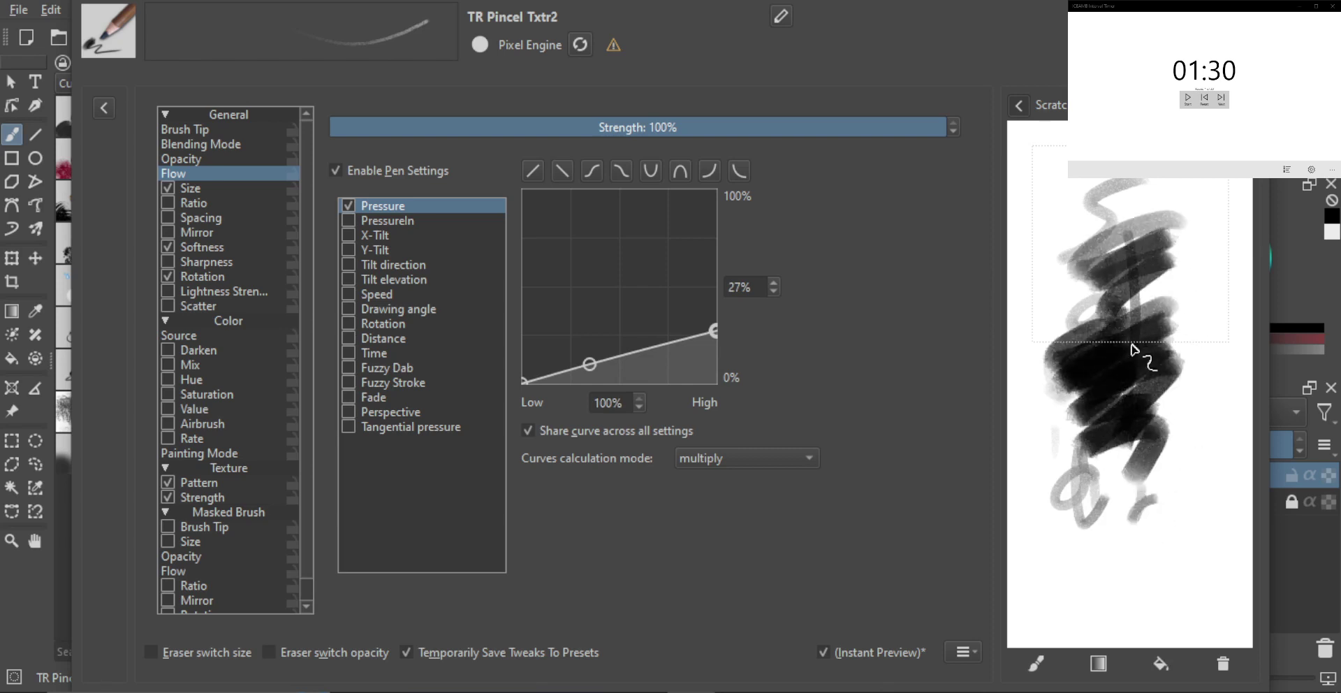
left_click(1223, 665)
mouse_move(1163, 199)
left_mouse_down()
mouse_move(1091, 270)
mouse_move(1148, 283)
mouse_move(1107, 388)
mouse_move(1104, 290)
mouse_move(1073, 295)
mouse_move(1106, 357)
mouse_move(1098, 393)
mouse_move(1026, 435)
mouse_move(1107, 421)
mouse_move(1104, 466)
mouse_move(1024, 459)
left_mouse_up()
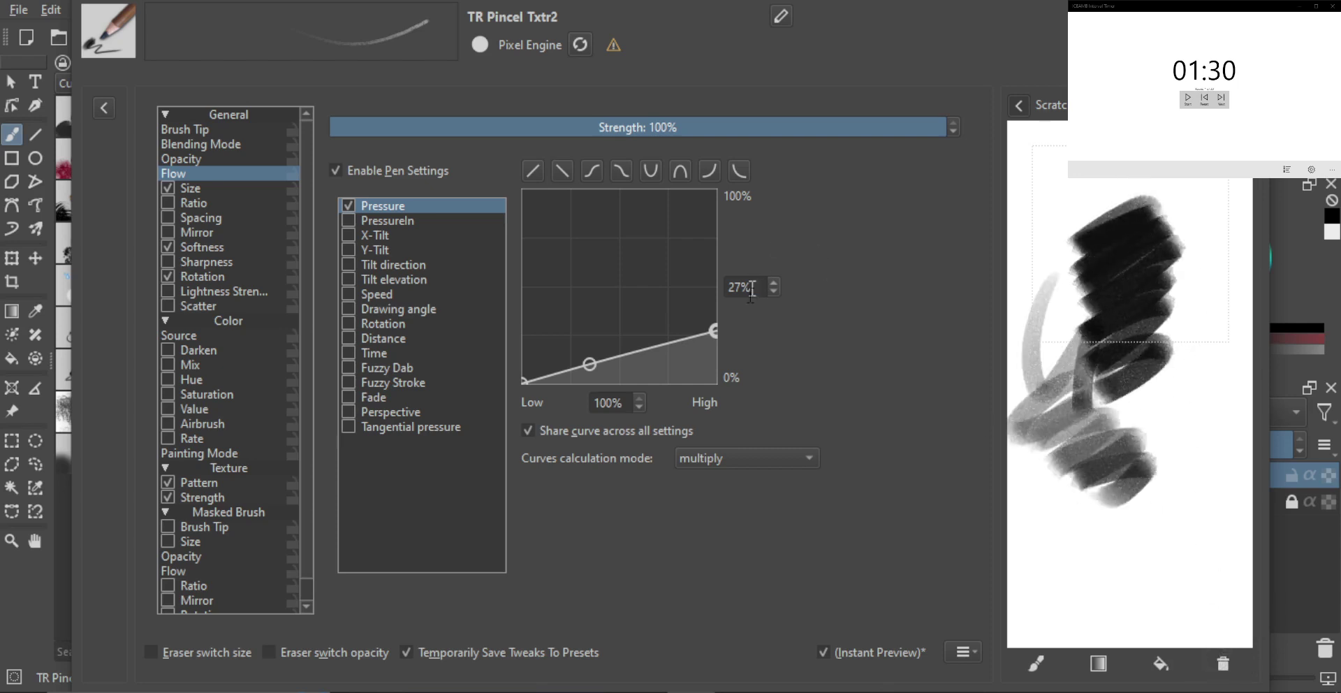
Step: Reset the Flow pressure curve to the slow-start rising preset with its high end at 80%, and test it on a cleared scratchpad
left_click_drag(714, 331, 753, 255)
left_click(702, 362)
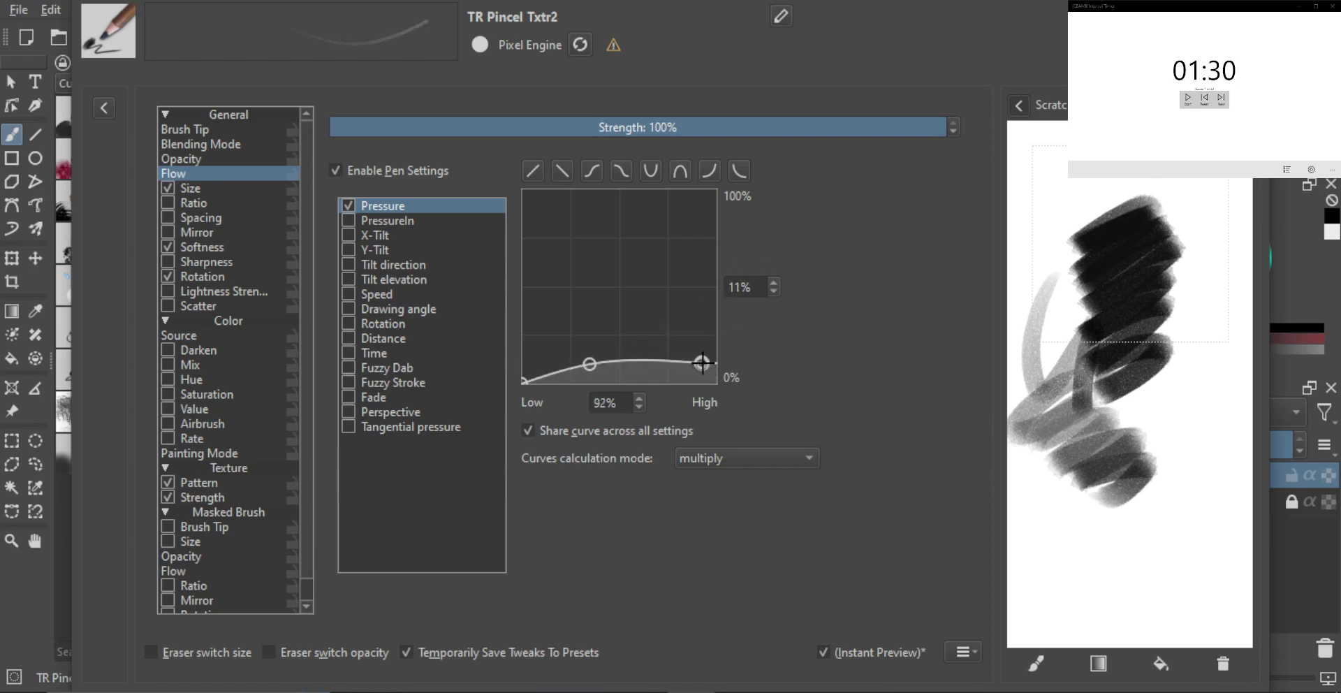
left_click(737, 172)
left_click(711, 169)
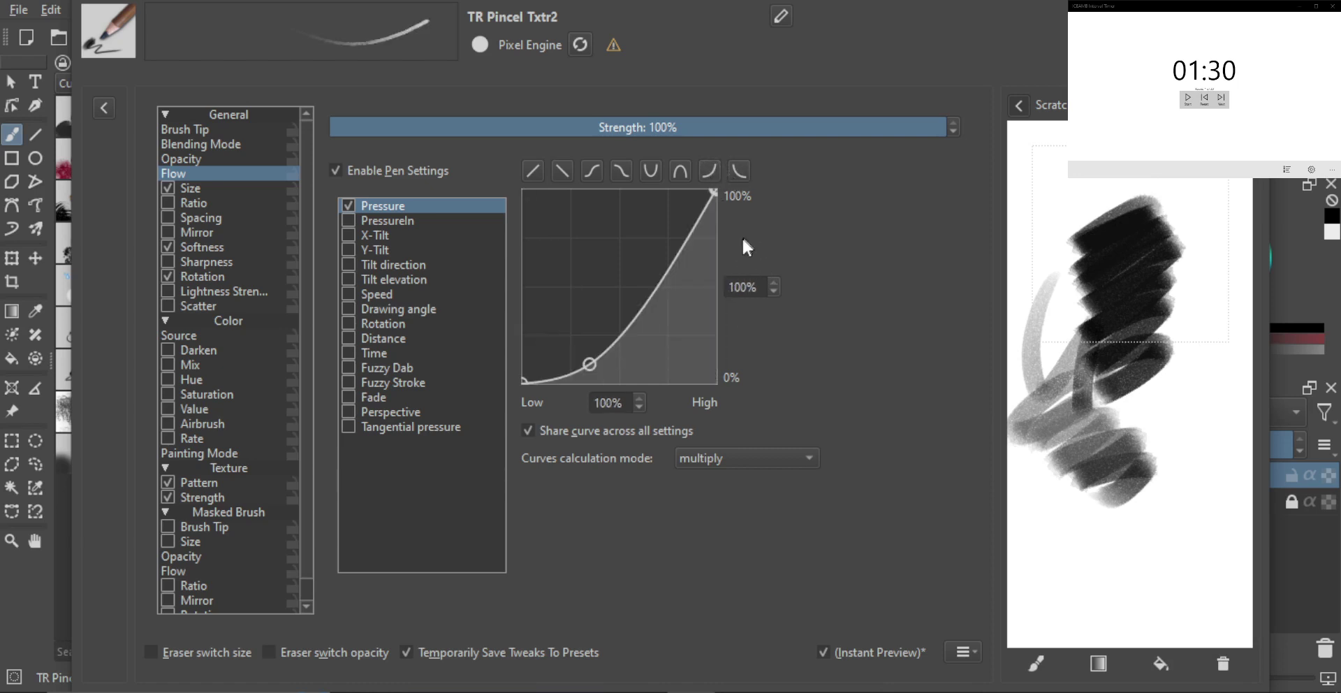
left_click_drag(714, 192, 714, 228)
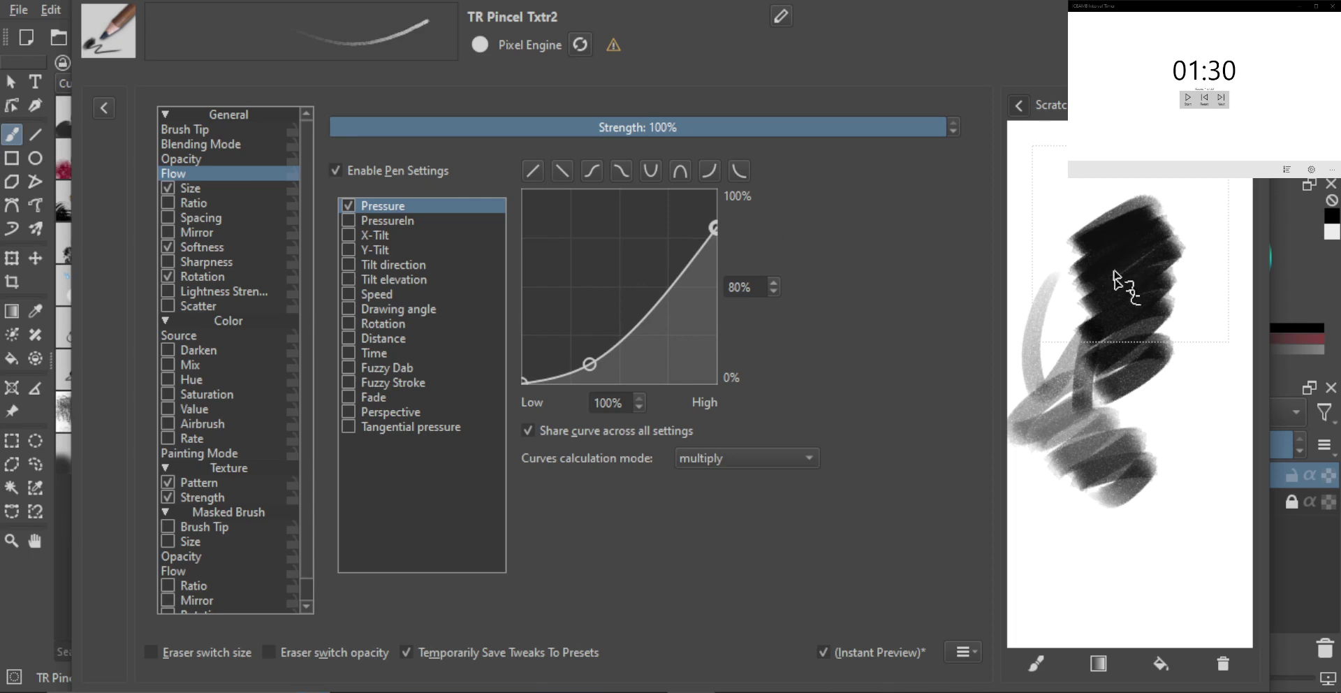
left_click(1222, 663)
mouse_move(1112, 227)
left_mouse_down()
mouse_move(1121, 283)
mouse_move(1115, 205)
mouse_move(1085, 283)
left_mouse_up()
mouse_move(1065, 349)
left_mouse_down()
mouse_move(1092, 326)
mouse_move(1061, 399)
mouse_move(1091, 369)
mouse_move(1069, 352)
mouse_move(1086, 307)
mouse_move(1096, 340)
mouse_move(1066, 372)
mouse_move(1076, 402)
mouse_move(1125, 395)
mouse_move(1105, 412)
mouse_move(1136, 421)
mouse_move(1104, 447)
mouse_move(1131, 456)
mouse_move(1108, 475)
mouse_move(1130, 488)
mouse_move(1118, 549)
left_mouse_up()
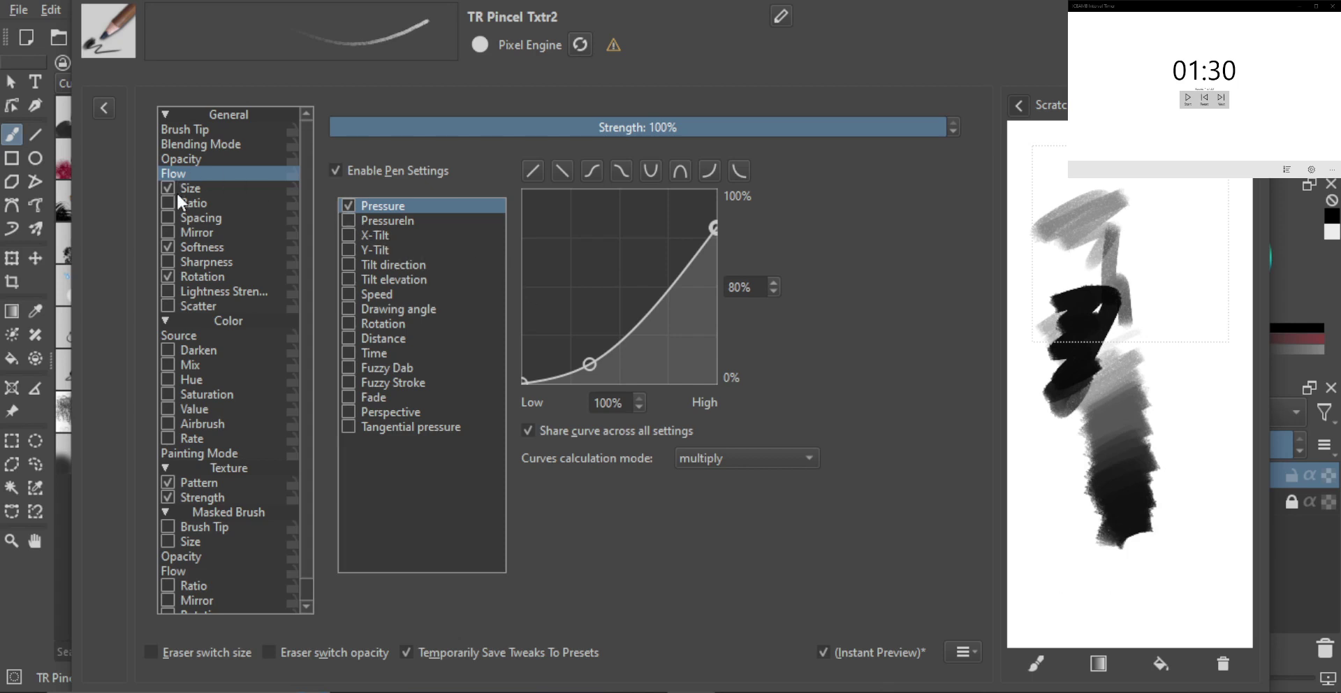
Step: Lower the high-pressure end of the Opacity curve to 75% and test it with strokes on a cleared scratchpad
left_click(183, 160)
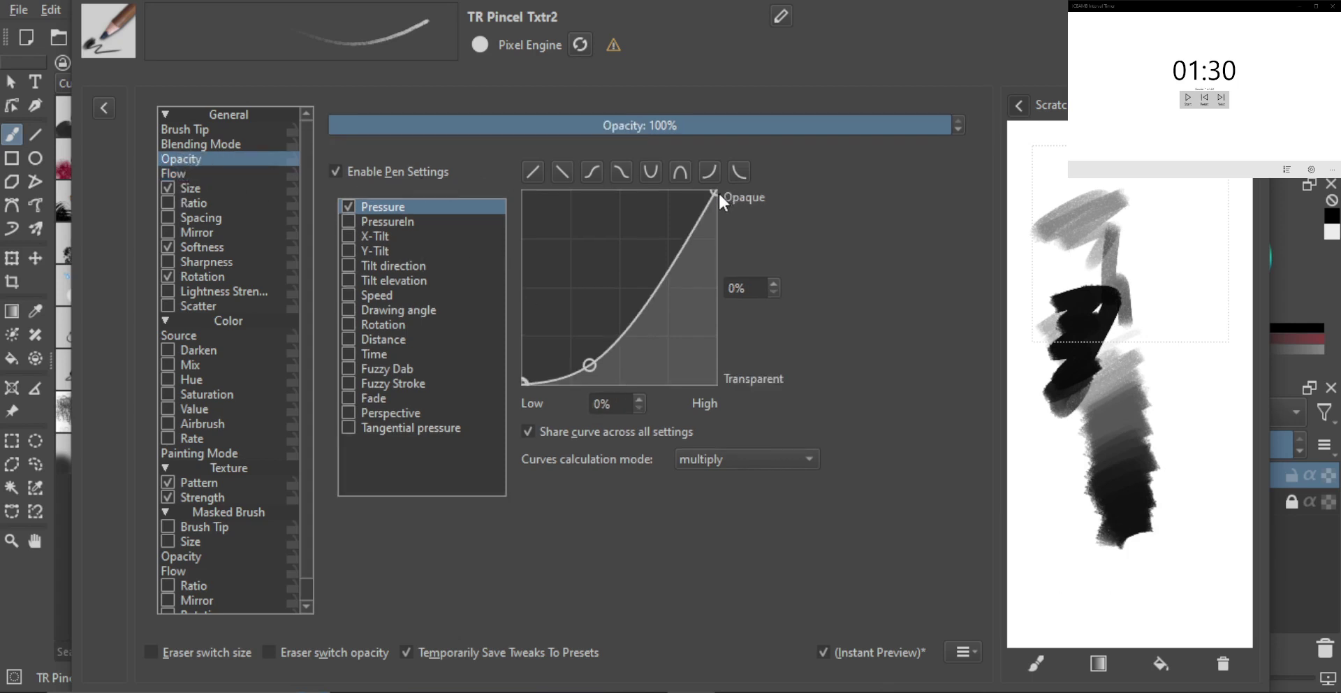
left_click_drag(715, 192, 727, 239)
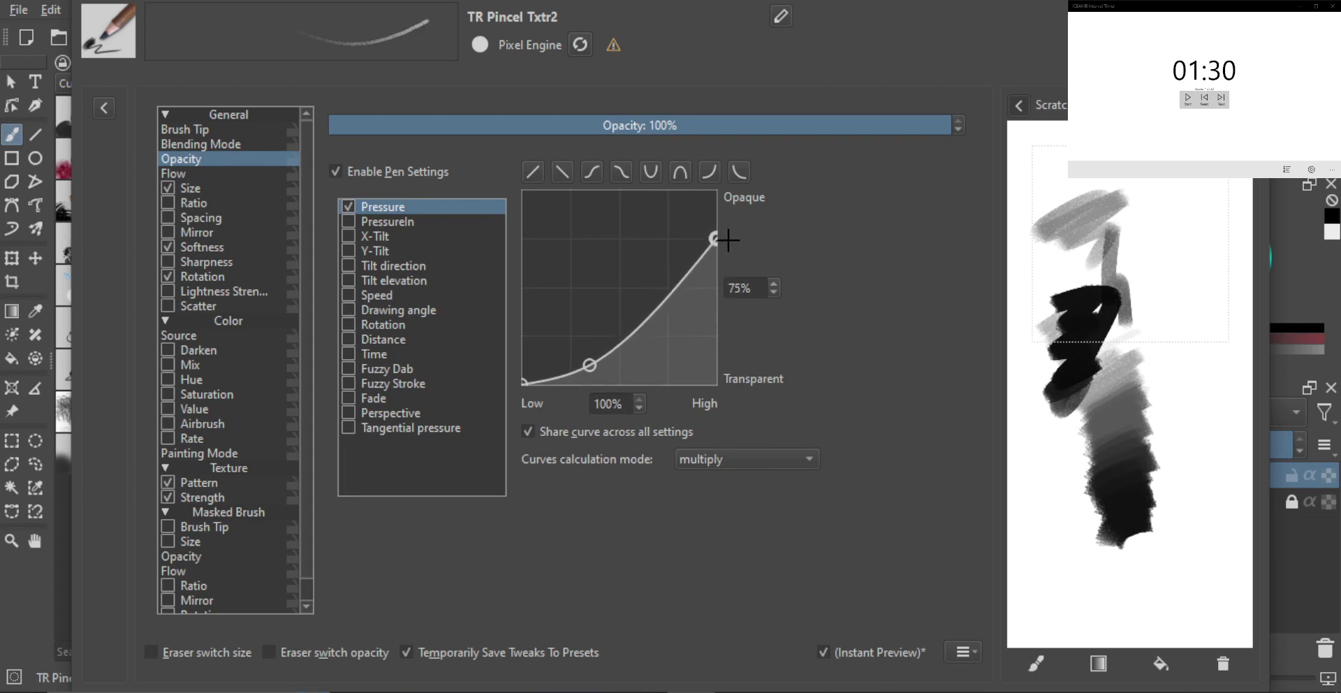
left_click(1222, 664)
mouse_move(1160, 209)
left_mouse_down()
mouse_move(1101, 247)
mouse_move(1143, 260)
mouse_move(1128, 312)
left_mouse_up()
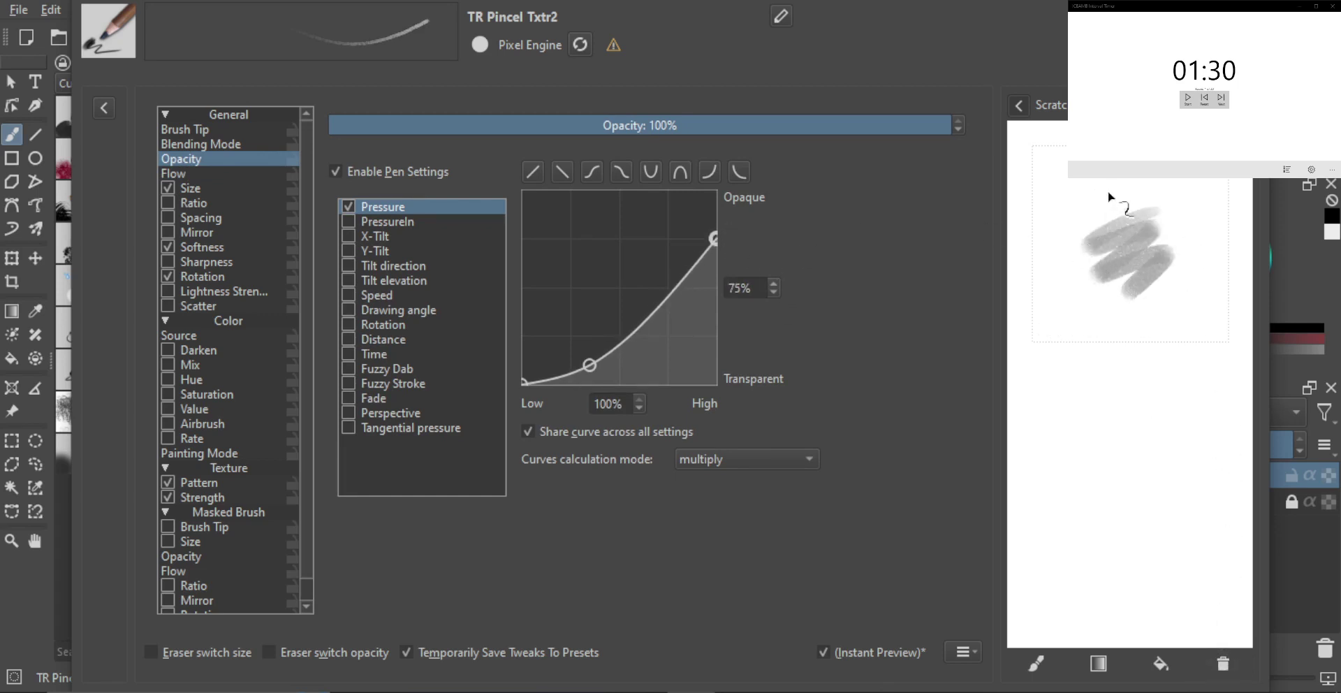
mouse_move(1111, 204)
left_mouse_down()
mouse_move(1068, 262)
mouse_move(1114, 300)
mouse_move(1056, 403)
mouse_move(1106, 418)
mouse_move(1084, 472)
mouse_move(1112, 454)
mouse_move(1081, 411)
mouse_move(1077, 433)
mouse_move(1112, 452)
mouse_move(1097, 494)
left_mouse_up()
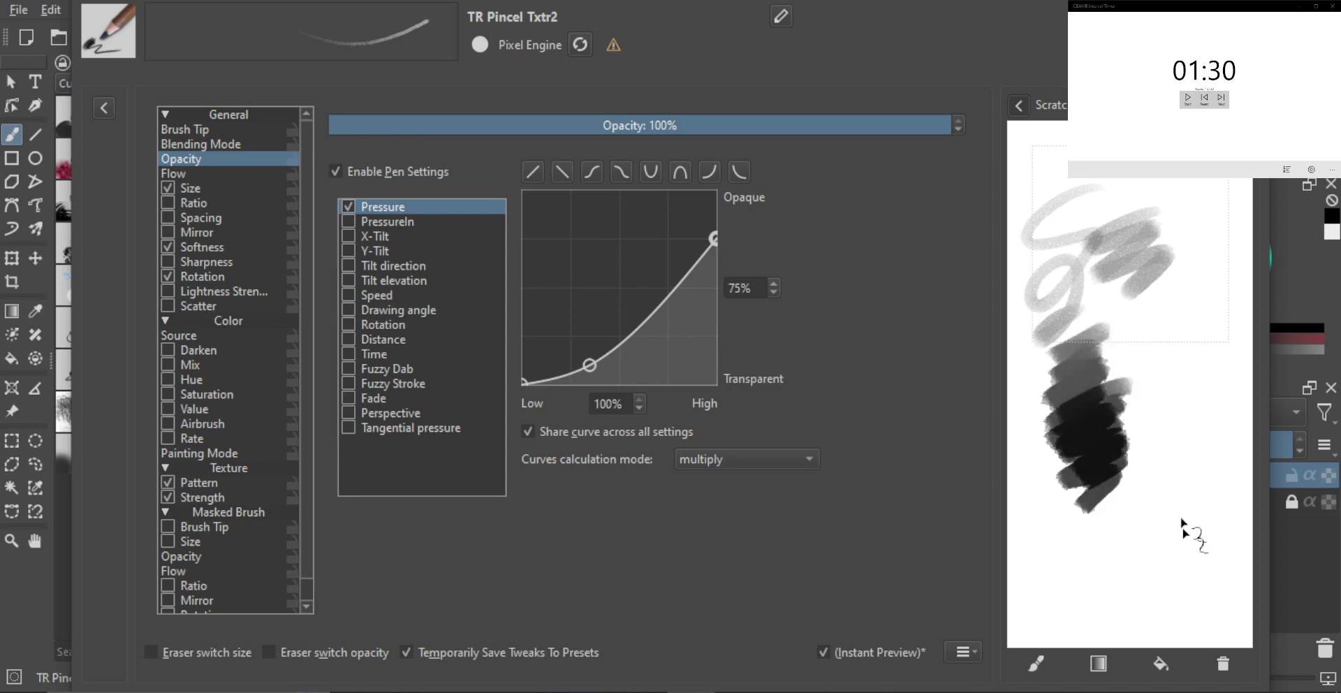
Step: Raise the high-pressure end of the Opacity curve to 80%
left_click(772, 283)
left_click(774, 282)
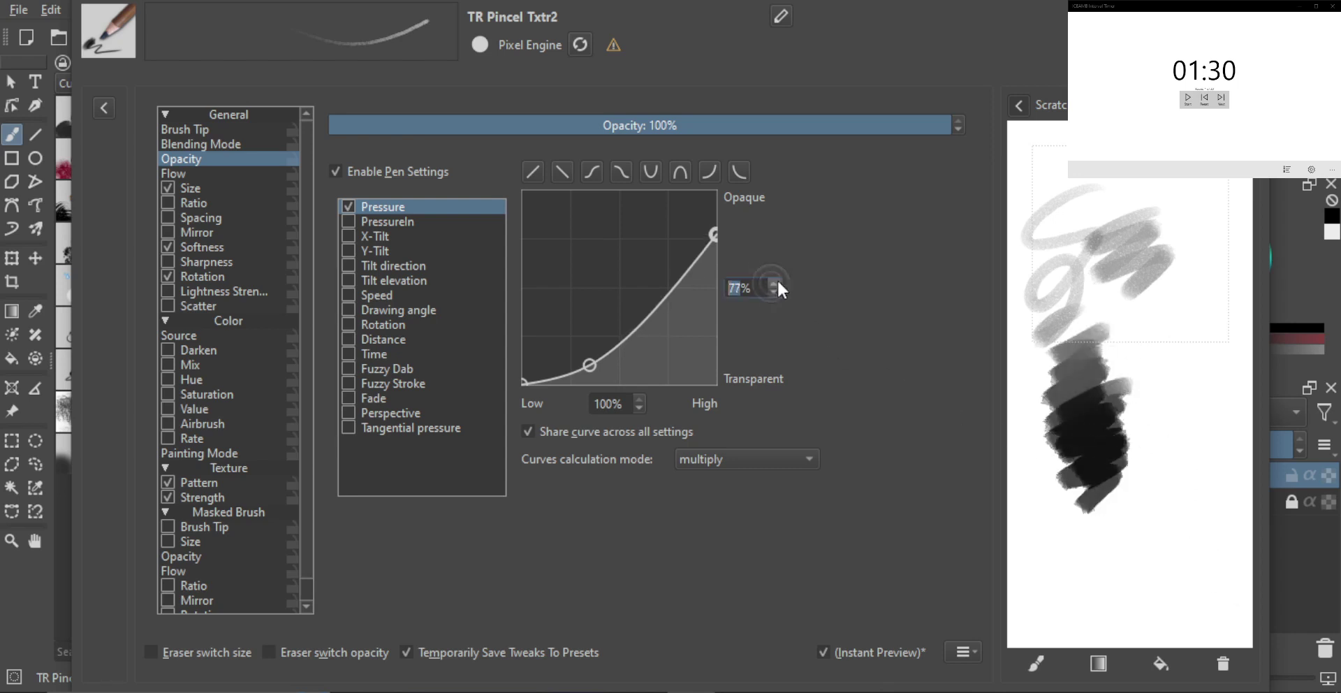
left_click(774, 281)
left_click(774, 282)
left_click(774, 281)
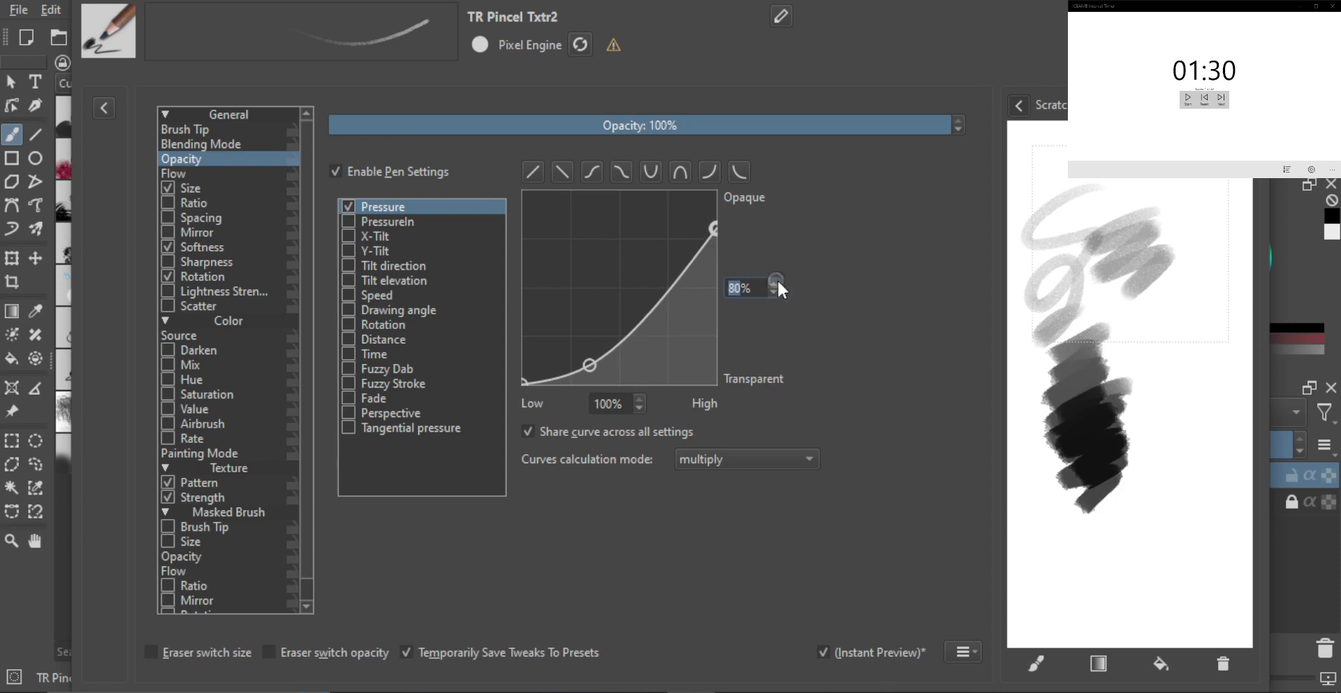
Step: Try to lower the high-pressure end of the brush's Size curve and test it with small strokes on the scratchpad
left_click(178, 174)
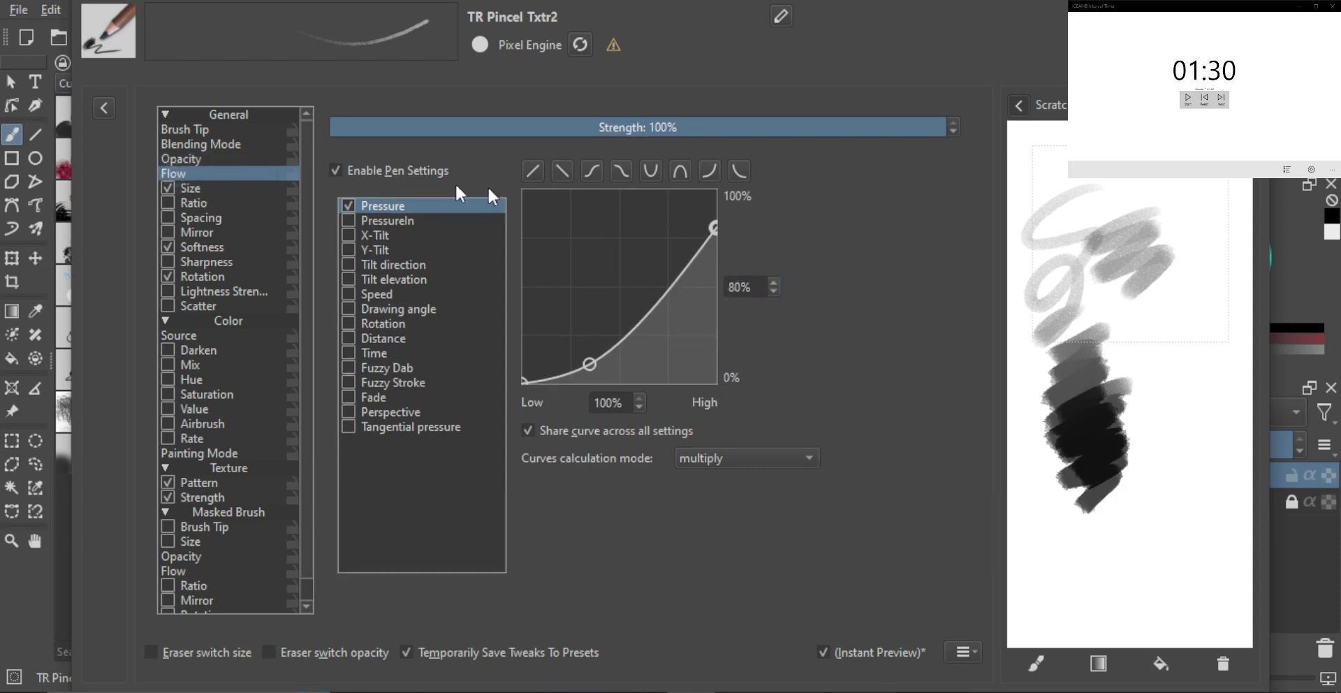
left_click(186, 159)
left_click(186, 144)
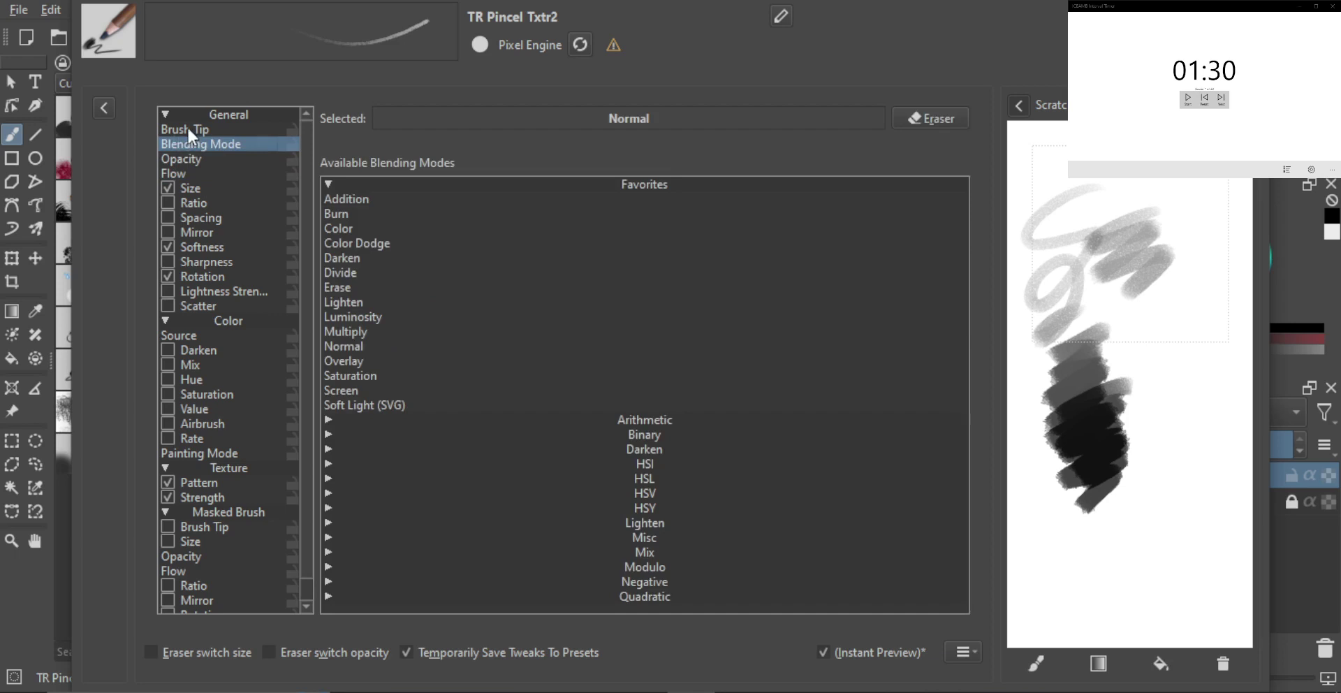
left_click(187, 128)
left_click(188, 190)
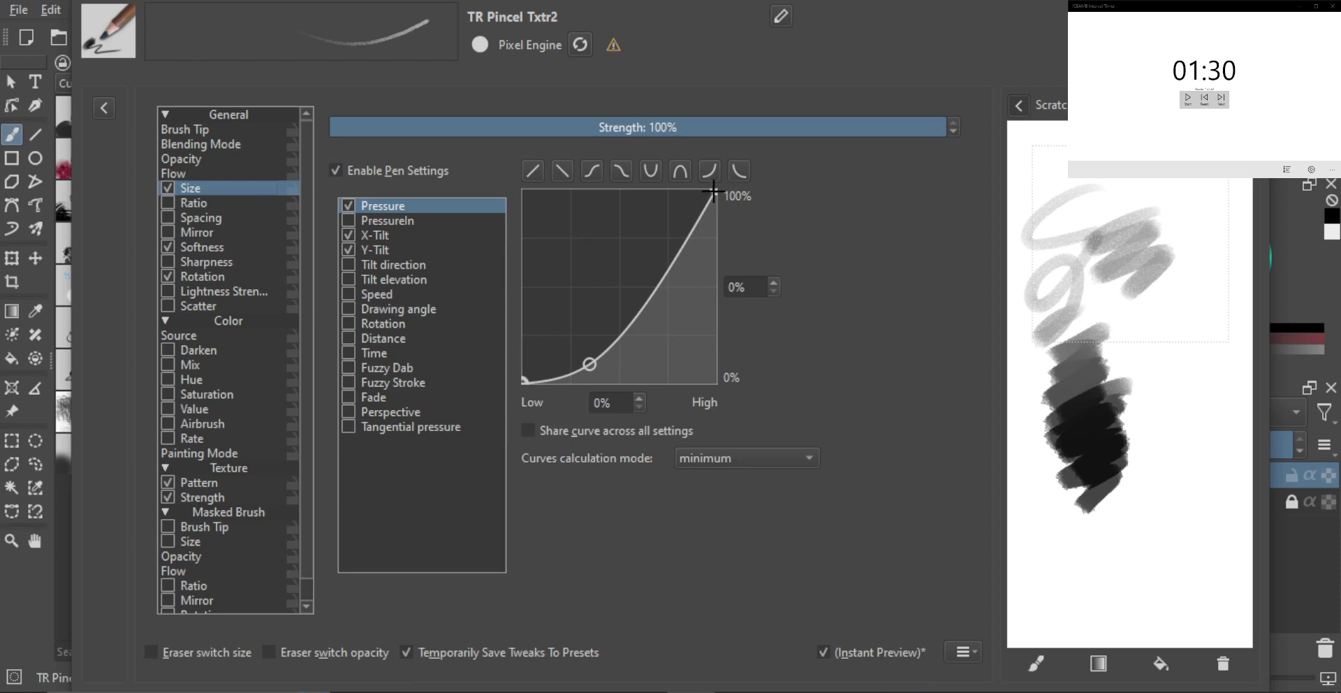
left_click_drag(714, 193, 739, 224)
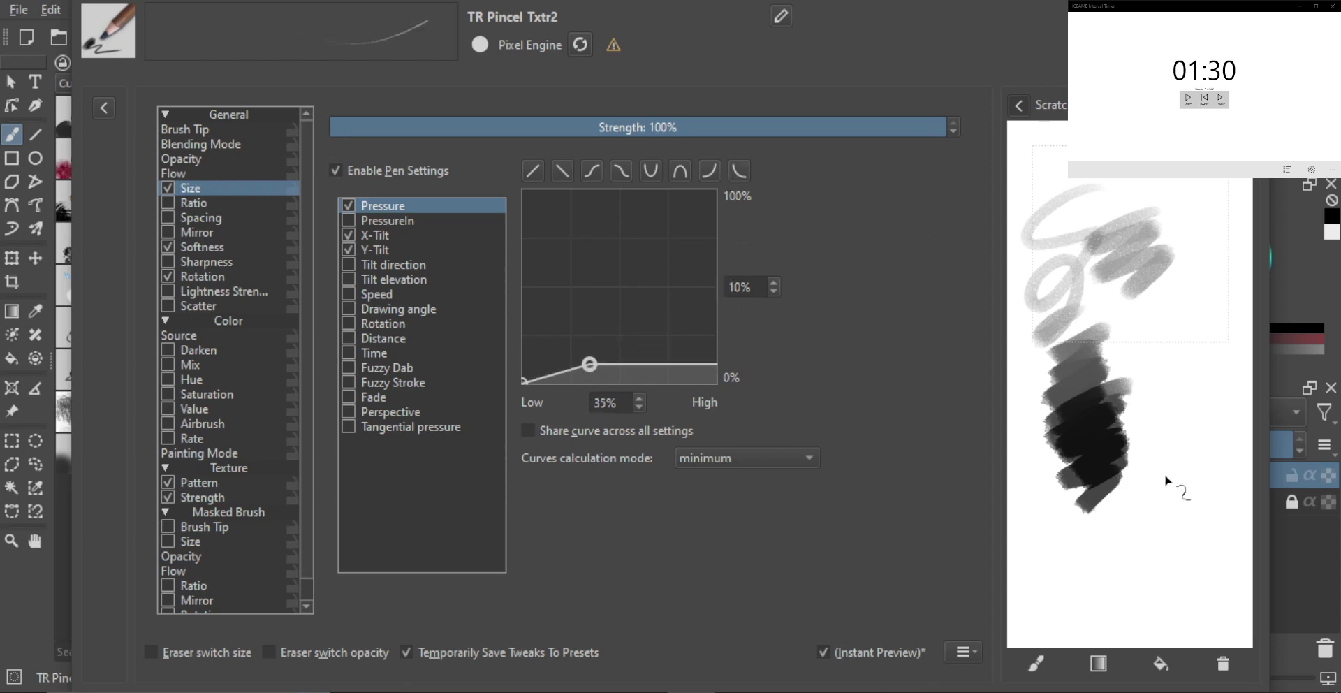
left_click_drag(1165, 473, 1175, 511)
mouse_move(1185, 294)
left_mouse_down()
mouse_move(1150, 320)
mouse_move(1176, 349)
left_mouse_up()
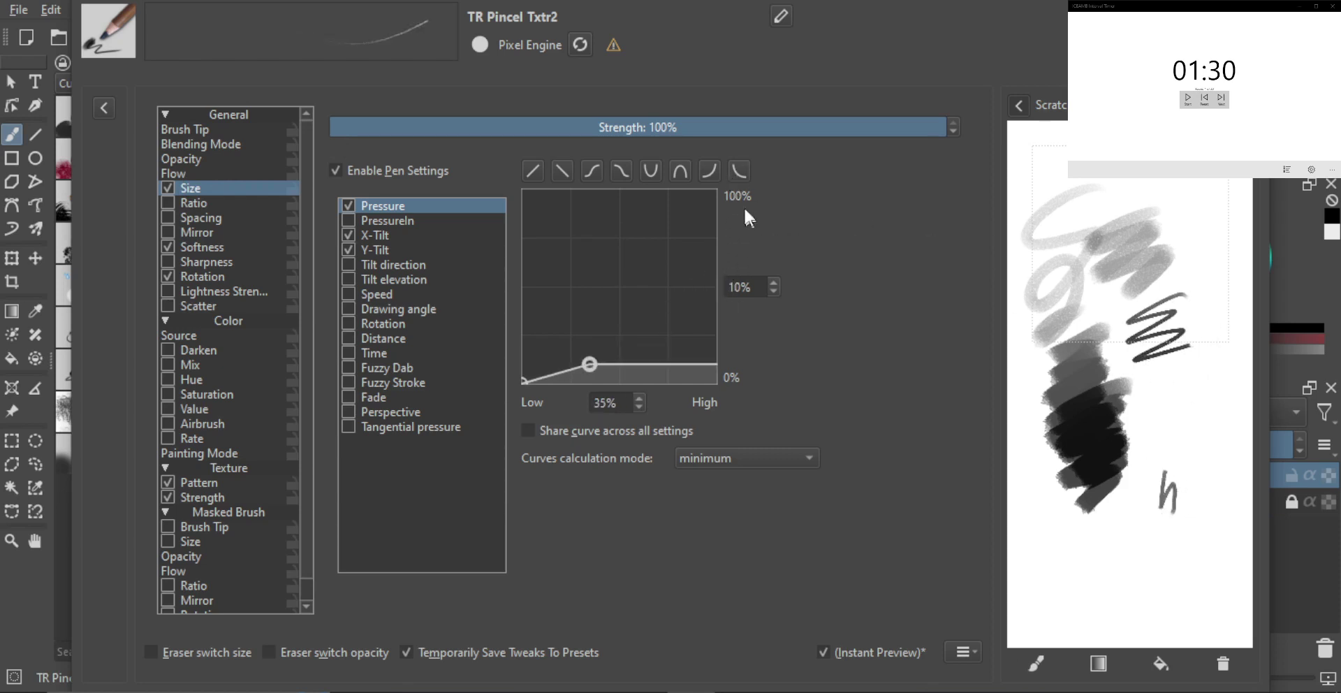
Step: Reset the brush's Size pressure curve to the slow-start rising preset and test it with strokes on the scratchpad
left_click(716, 170)
mouse_move(1146, 186)
left_mouse_down()
mouse_move(1105, 215)
mouse_move(1122, 260)
left_mouse_up()
mouse_move(1159, 401)
left_mouse_down()
mouse_move(1165, 444)
mouse_move(1188, 431)
left_mouse_up()
left_click_drag(1185, 345, 1161, 458)
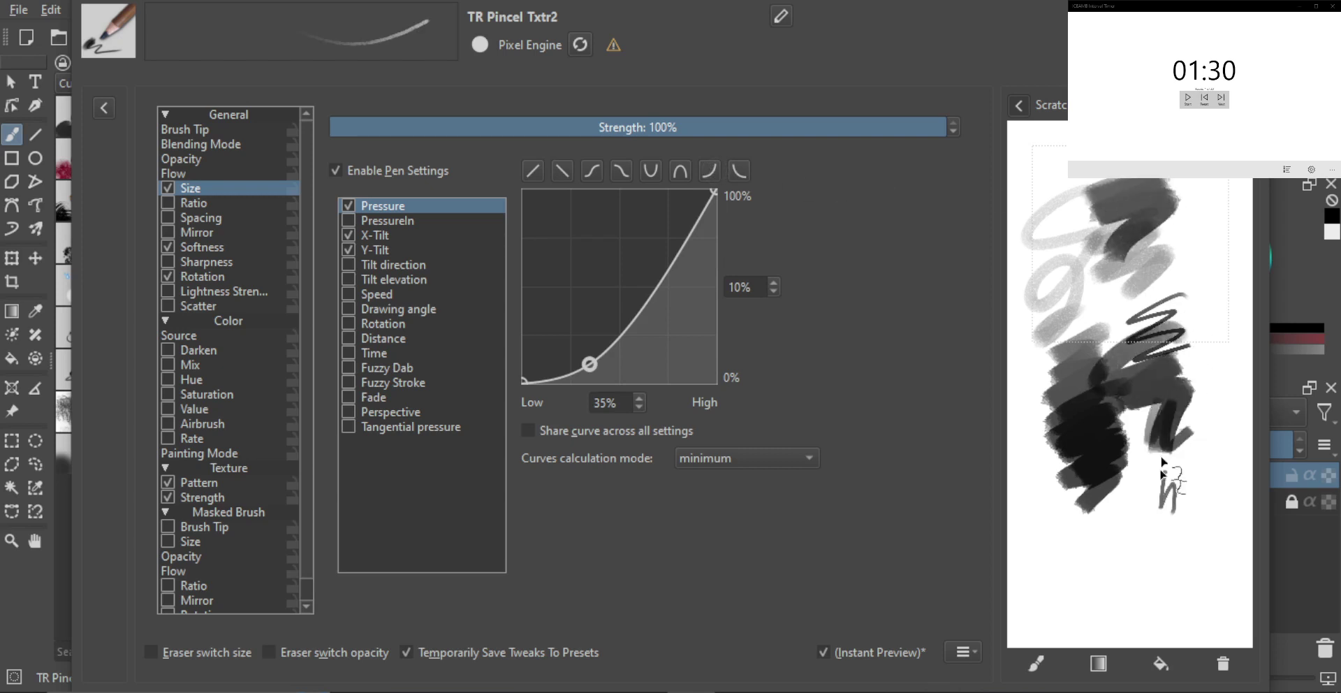
Step: Disable Pressure as a sensor for Size and test the brush with strokes on a cleared scratchpad
left_click(1223, 664)
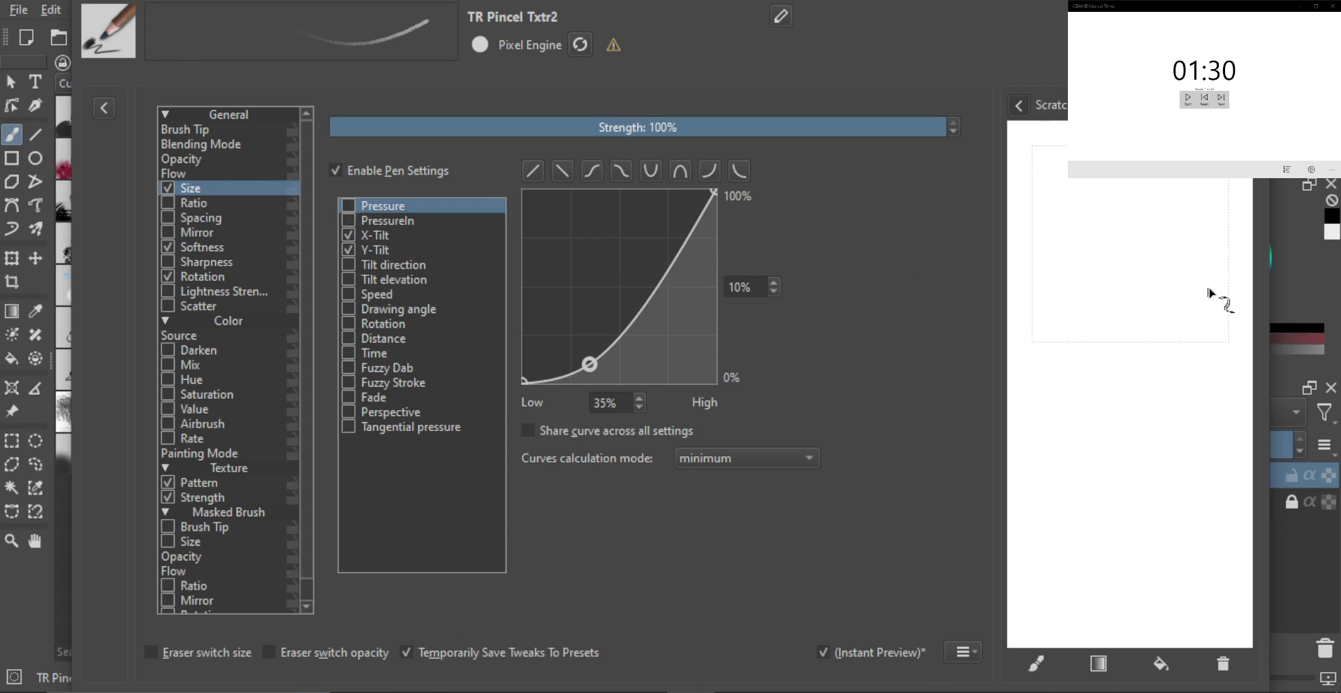
mouse_move(1159, 272)
left_mouse_down()
mouse_move(1174, 323)
mouse_move(1163, 346)
left_mouse_up()
mouse_move(1146, 230)
left_mouse_down()
mouse_move(1068, 239)
mouse_move(1125, 251)
mouse_move(1079, 304)
left_mouse_up()
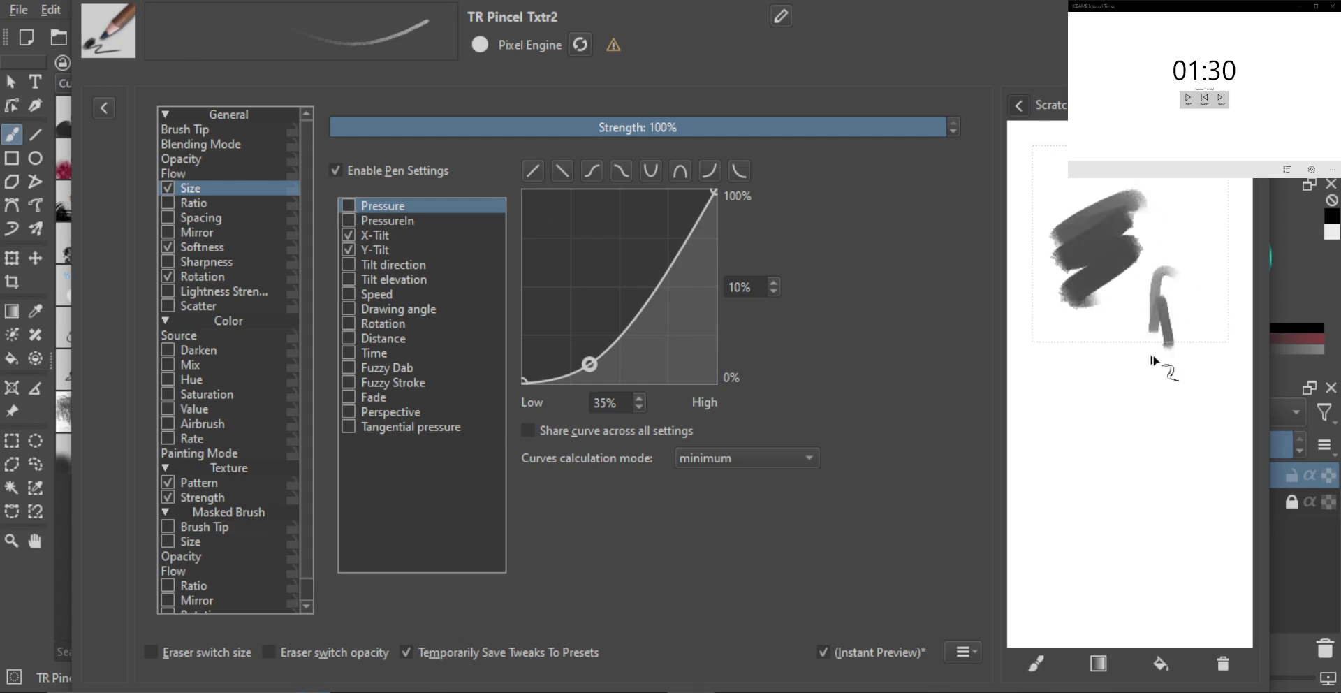
mouse_move(1117, 413)
left_mouse_down()
mouse_move(1128, 465)
mouse_move(1149, 447)
left_mouse_up()
mouse_move(1128, 322)
left_mouse_down()
mouse_move(1048, 419)
mouse_move(1111, 489)
left_mouse_up()
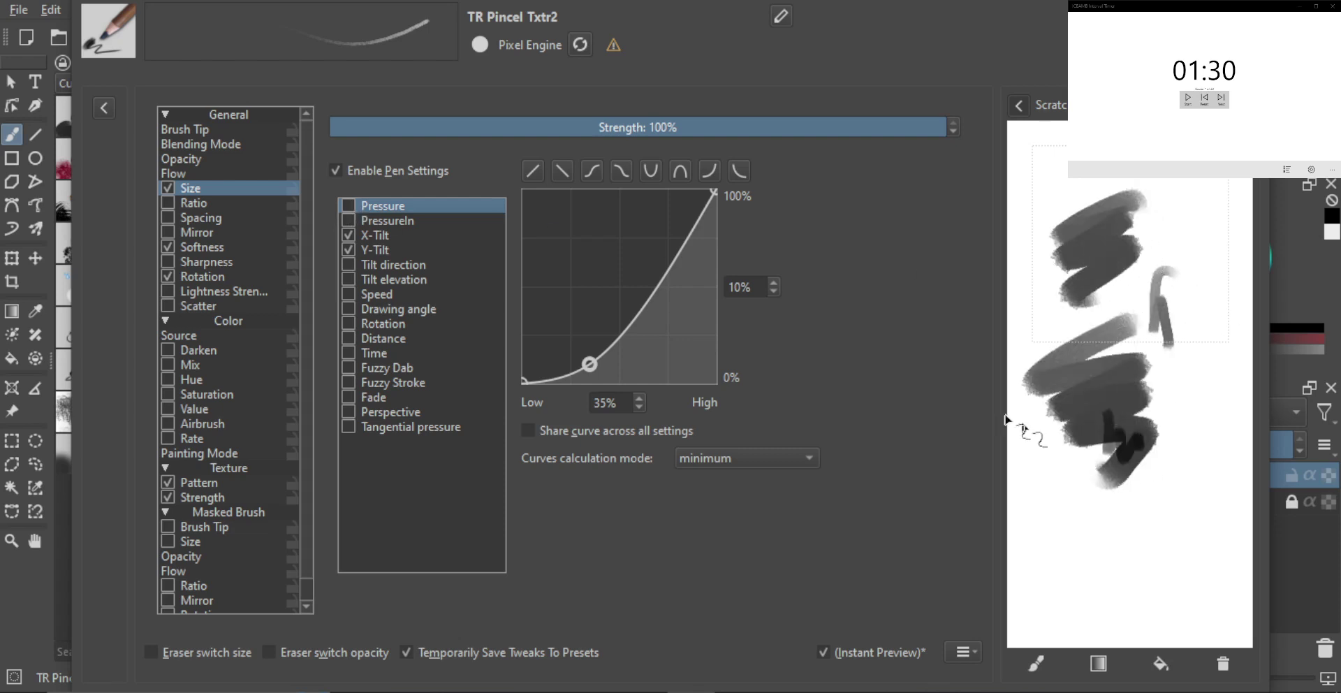
Step: Apply the steep-start falling preset to the Size X-Tilt curve and test it with strokes on a cleared scratchpad
left_click(369, 237)
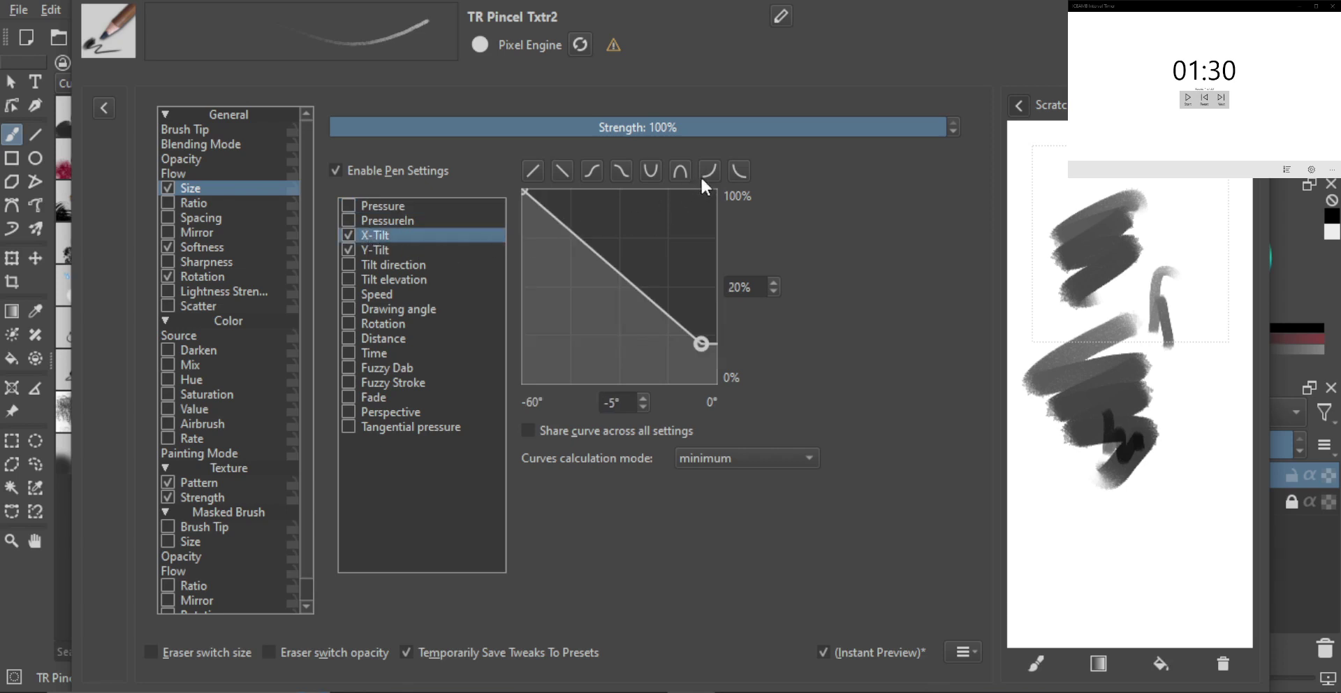
left_click(738, 169)
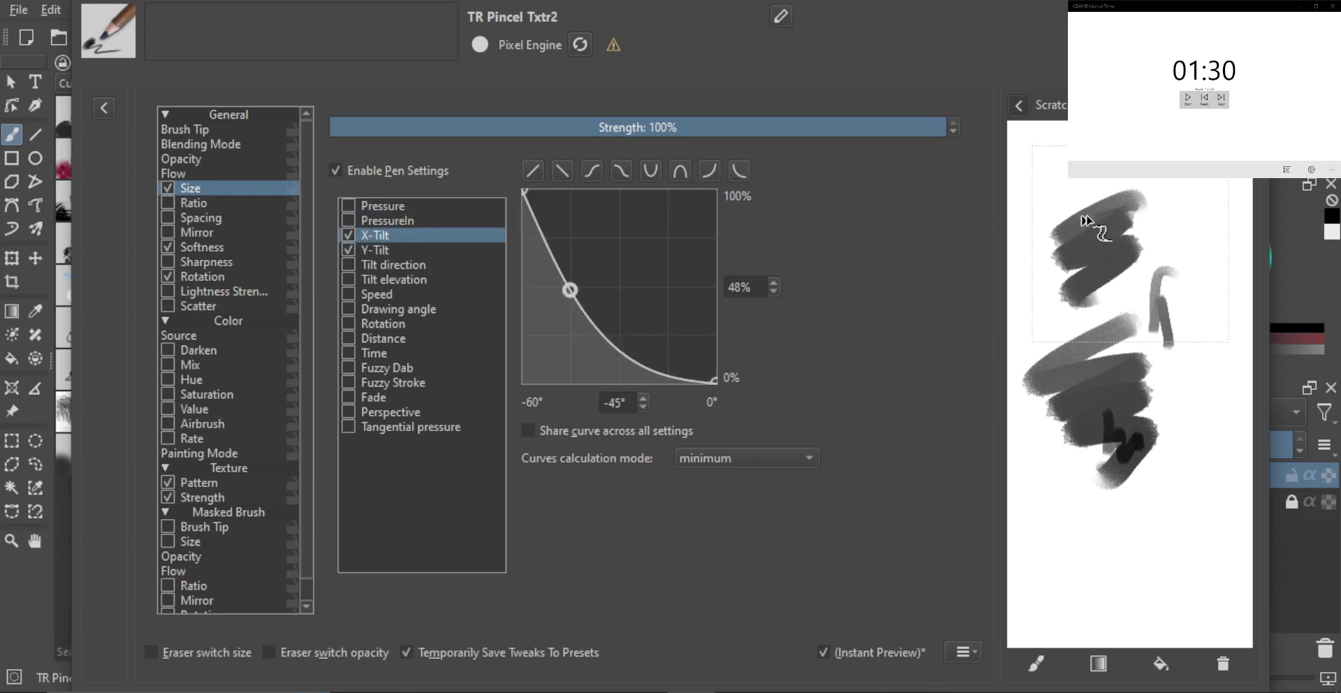
mouse_move(1122, 186)
left_mouse_down()
mouse_move(1156, 197)
mouse_move(1154, 334)
mouse_move(1124, 424)
left_mouse_up()
left_click(1223, 663)
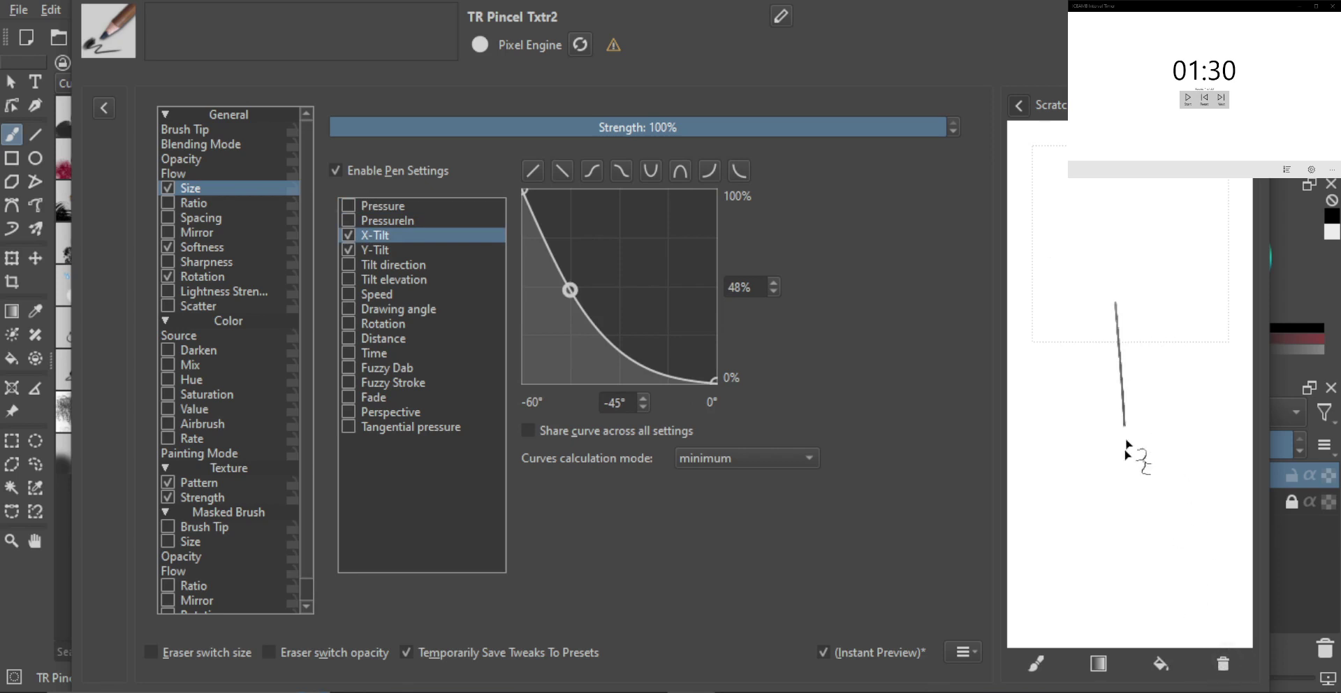
mouse_move(1131, 246)
left_mouse_down()
mouse_move(1121, 288)
mouse_move(1065, 310)
left_mouse_up()
mouse_move(1131, 198)
left_mouse_down()
mouse_move(1070, 202)
mouse_move(1137, 210)
mouse_move(1161, 237)
mouse_move(1122, 245)
left_mouse_up()
Step: Apply the steep-start falling preset to the Size Y-Tilt curve and test it with scratchpad strokes
left_click(360, 249)
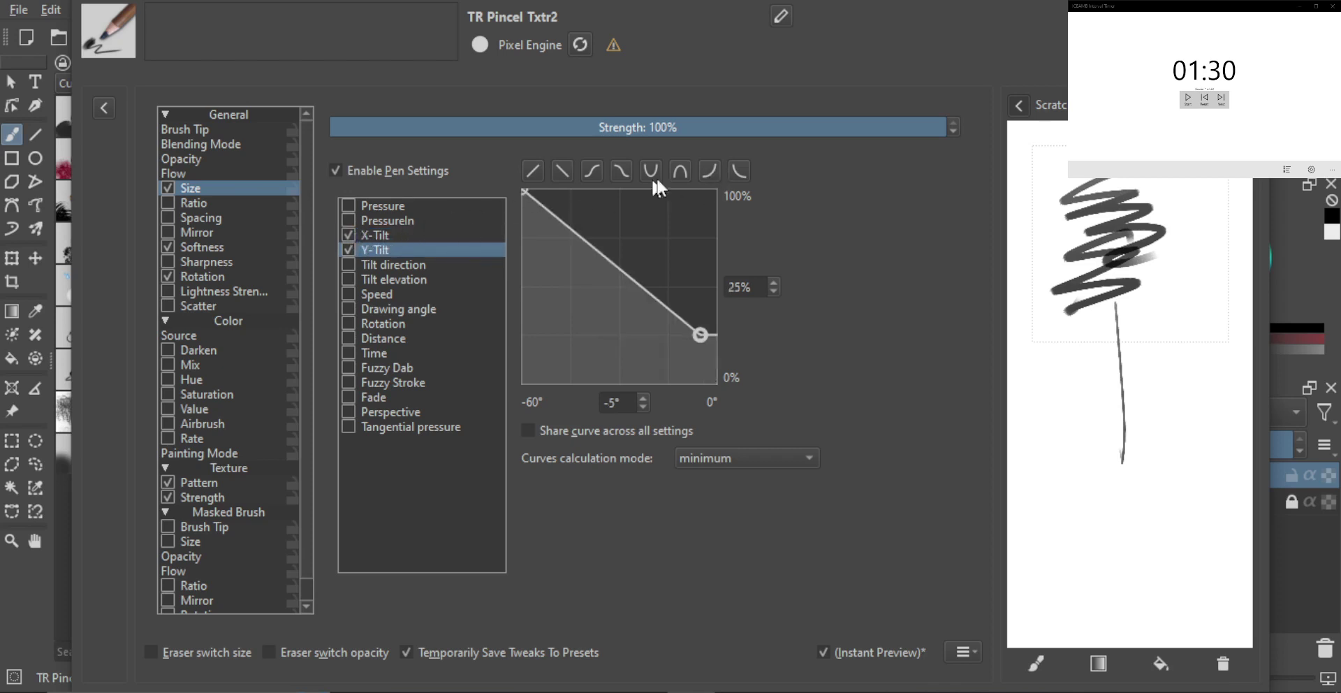
left_click(739, 169)
left_click_drag(1082, 397, 1081, 517)
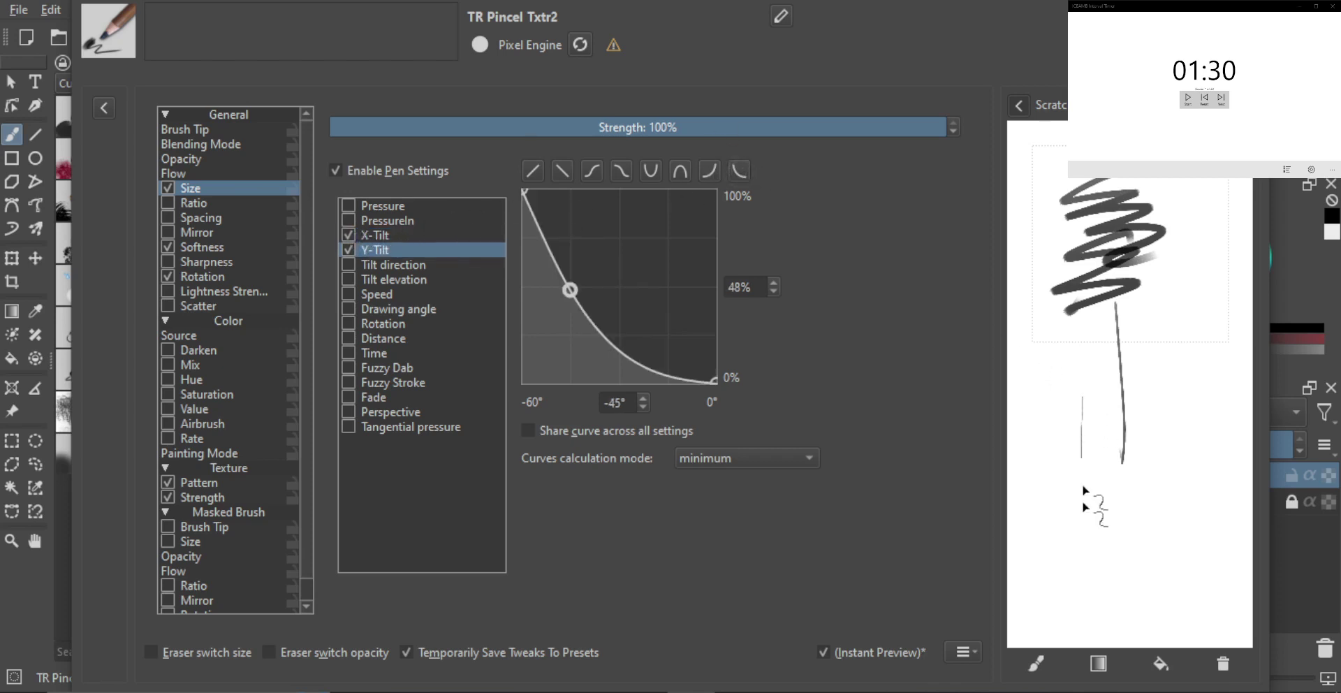
left_click_drag(1174, 314, 1147, 412)
Step: Raise the 0° end of the Size Y-Tilt curve slightly and test it with strokes on a cleared scratchpad
left_click(1222, 664)
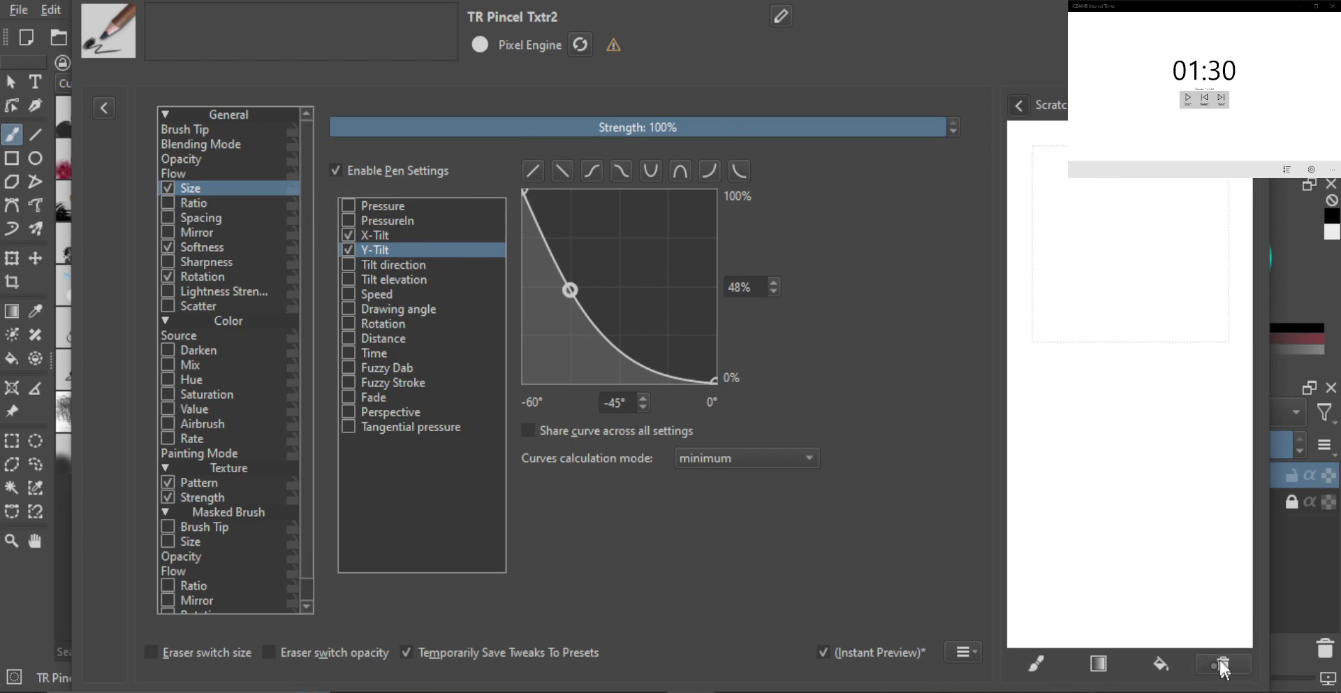
mouse_move(1025, 2)
left_mouse_down()
mouse_move(979, 138)
mouse_move(1007, 30)
left_mouse_up()
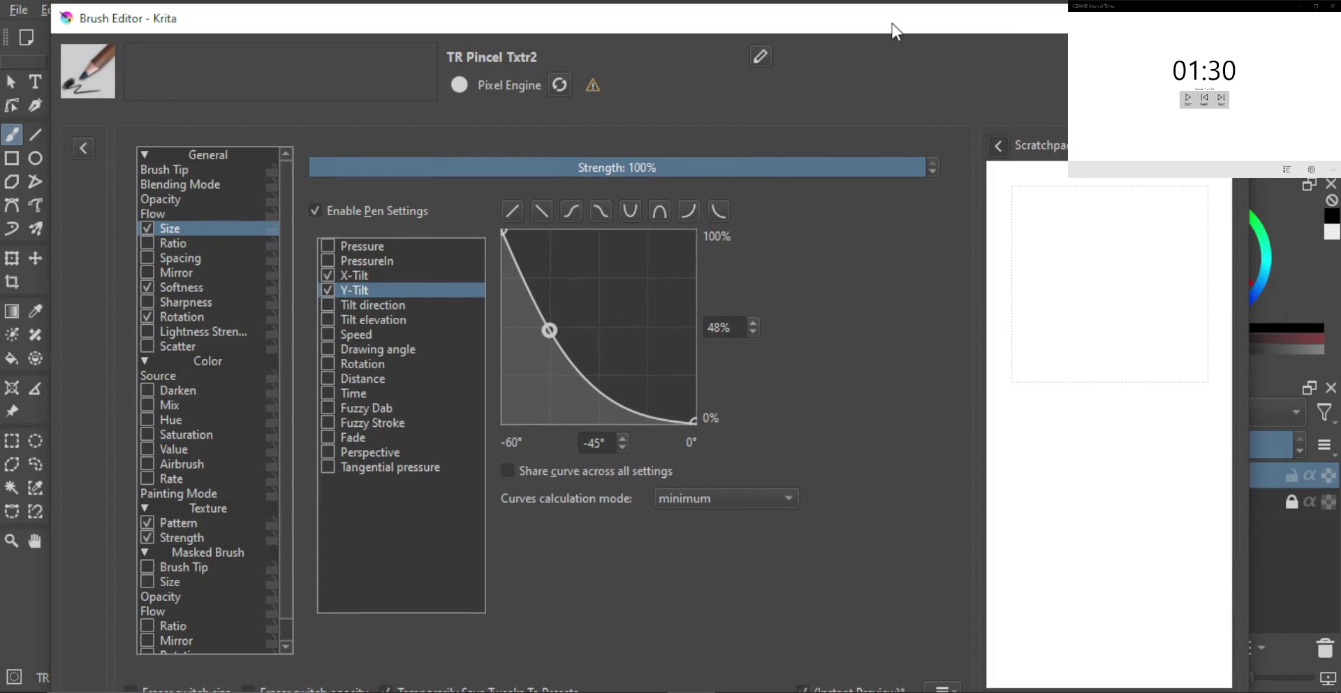
left_click_drag(892, 24, 897, 14)
left_click_drag(698, 407, 705, 380)
mouse_move(1111, 250)
left_mouse_down()
mouse_move(1138, 340)
mouse_move(1048, 366)
mouse_move(1125, 425)
left_mouse_up()
mouse_move(1114, 183)
left_mouse_down()
mouse_move(1111, 251)
mouse_move(1069, 276)
left_mouse_up()
Step: Move the middle point of the Size Y-Tilt curve to -26° and 20%, testing the brush with scratchpad strokes
left_click_drag(558, 326, 647, 305)
mouse_move(1161, 215)
left_mouse_down()
mouse_move(1165, 318)
mouse_move(1111, 419)
mouse_move(1050, 447)
mouse_move(1112, 508)
left_mouse_up()
left_click_drag(643, 295, 616, 375)
mouse_move(1086, 299)
left_mouse_down()
mouse_move(1028, 316)
mouse_move(1076, 363)
left_mouse_up()
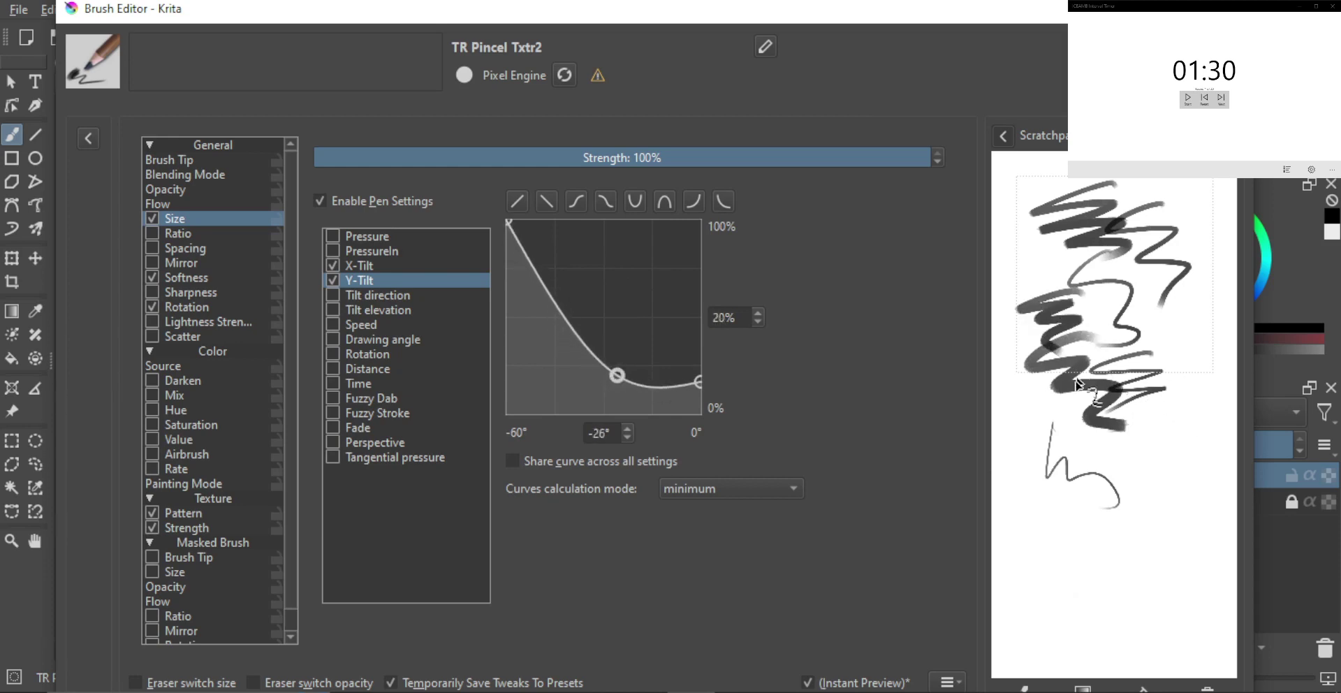
mouse_move(1186, 442)
left_mouse_down()
mouse_move(1130, 487)
mouse_move(1179, 478)
left_mouse_up()
left_click_drag(1067, 581, 1098, 588)
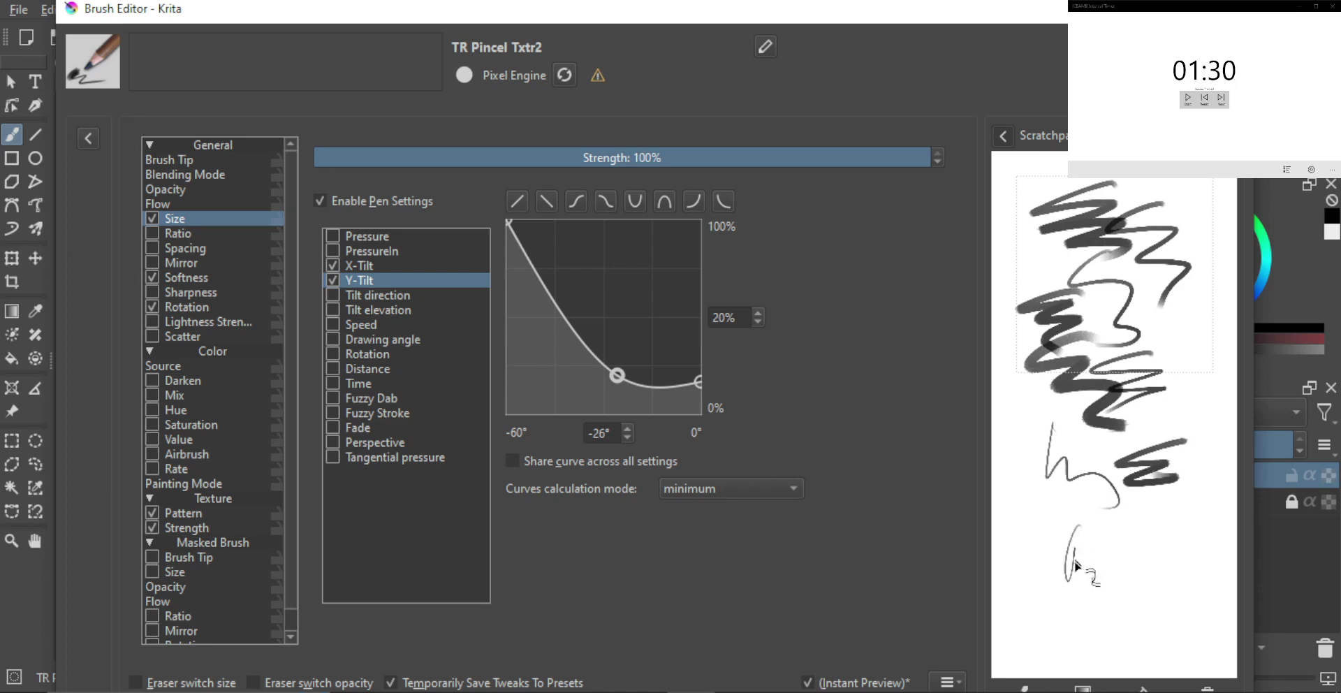
mouse_move(1086, 392)
left_mouse_down()
mouse_move(1032, 442)
mouse_move(1107, 486)
left_mouse_up()
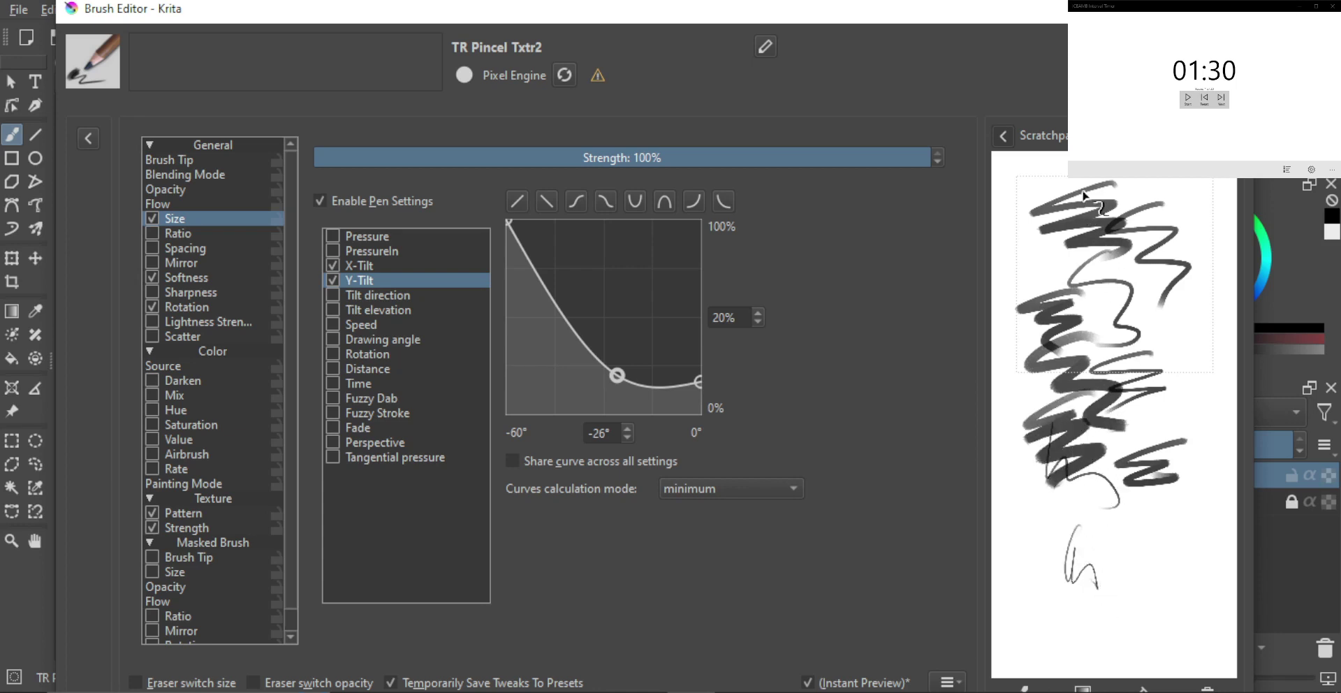
mouse_move(1093, 206)
left_mouse_down()
mouse_move(1038, 264)
mouse_move(1062, 297)
left_mouse_up()
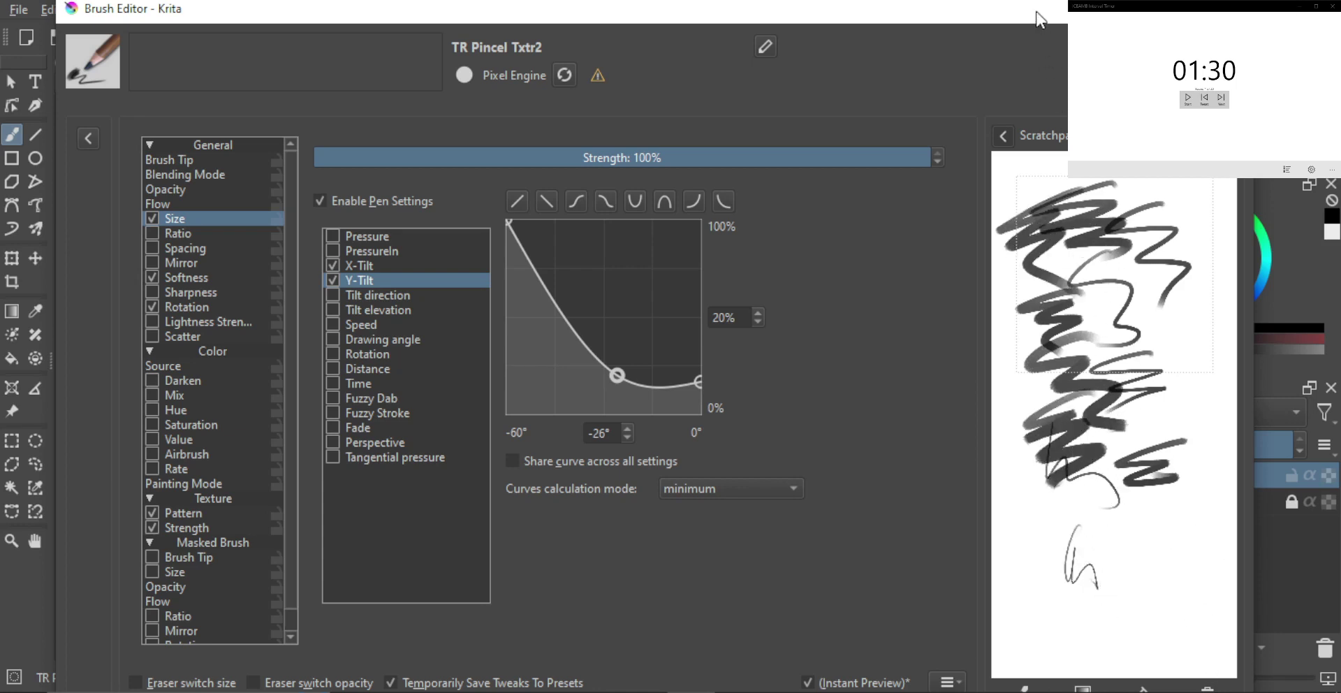
Step: Remove the 0° end point from the Size Y-Tilt curve and test the flattened end with strokes on a cleared scratchpad
left_click_drag(1041, 19, 1033, 4)
left_click(1200, 677)
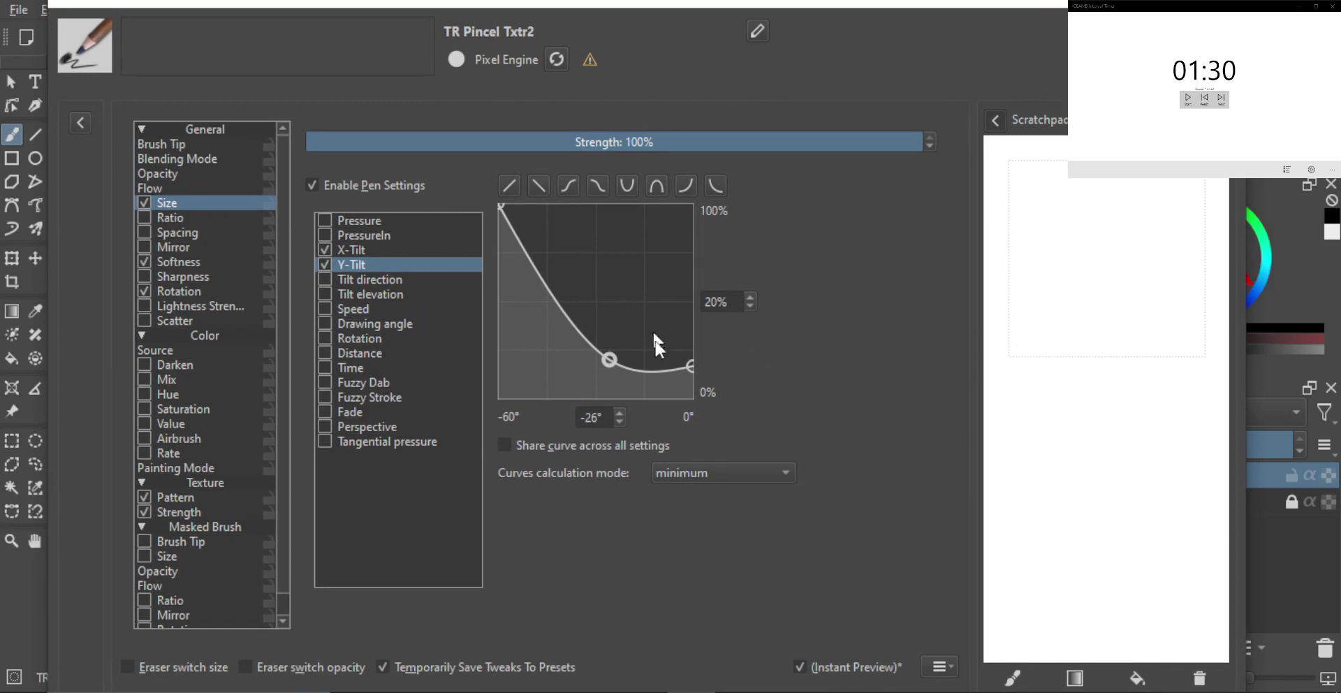
left_click_drag(692, 365, 715, 357)
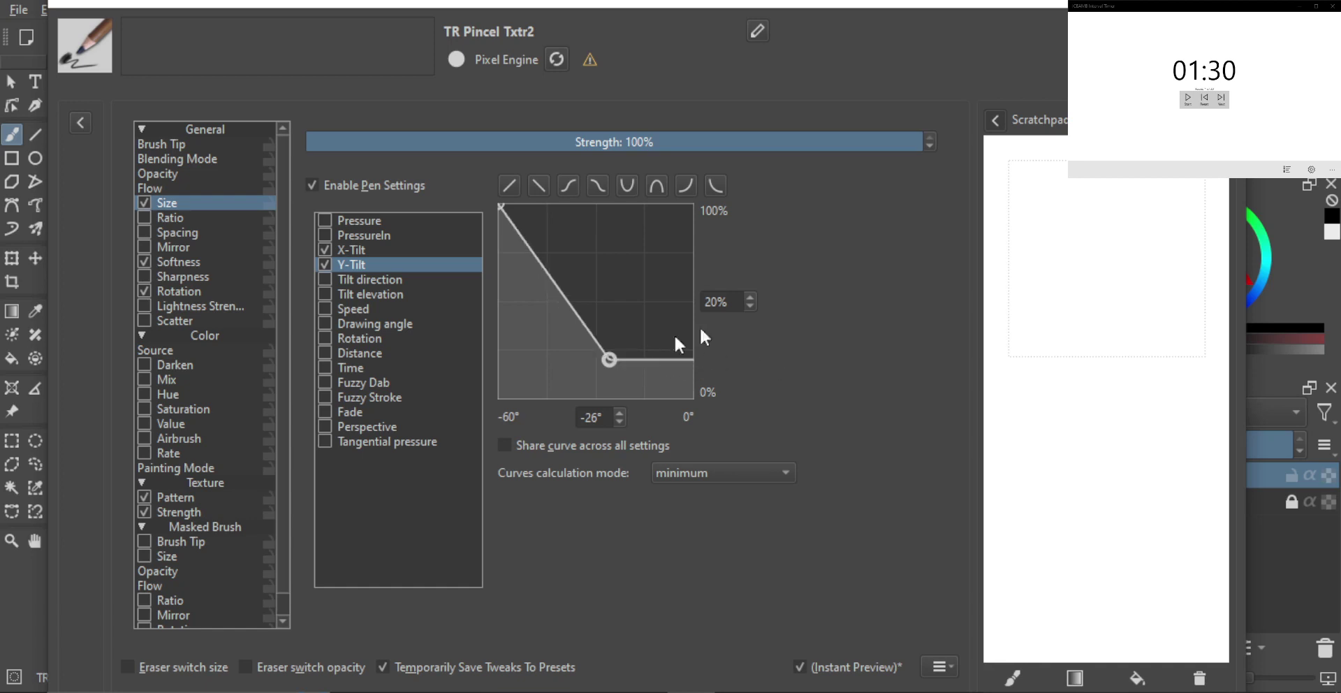
mouse_move(1109, 196)
left_mouse_down()
mouse_move(1123, 248)
mouse_move(1076, 274)
left_mouse_up()
left_click_drag(1079, 368, 1125, 426)
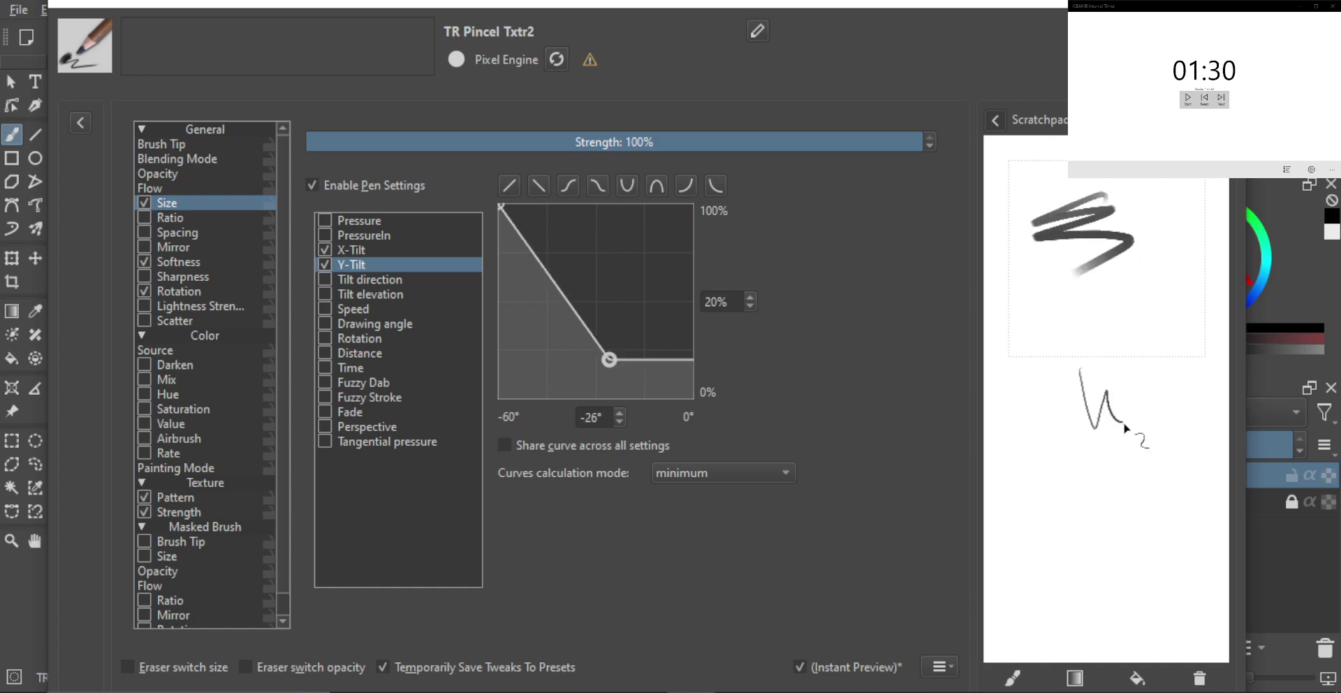
mouse_move(1079, 271)
left_mouse_down()
mouse_move(1126, 328)
mouse_move(1058, 363)
left_mouse_up()
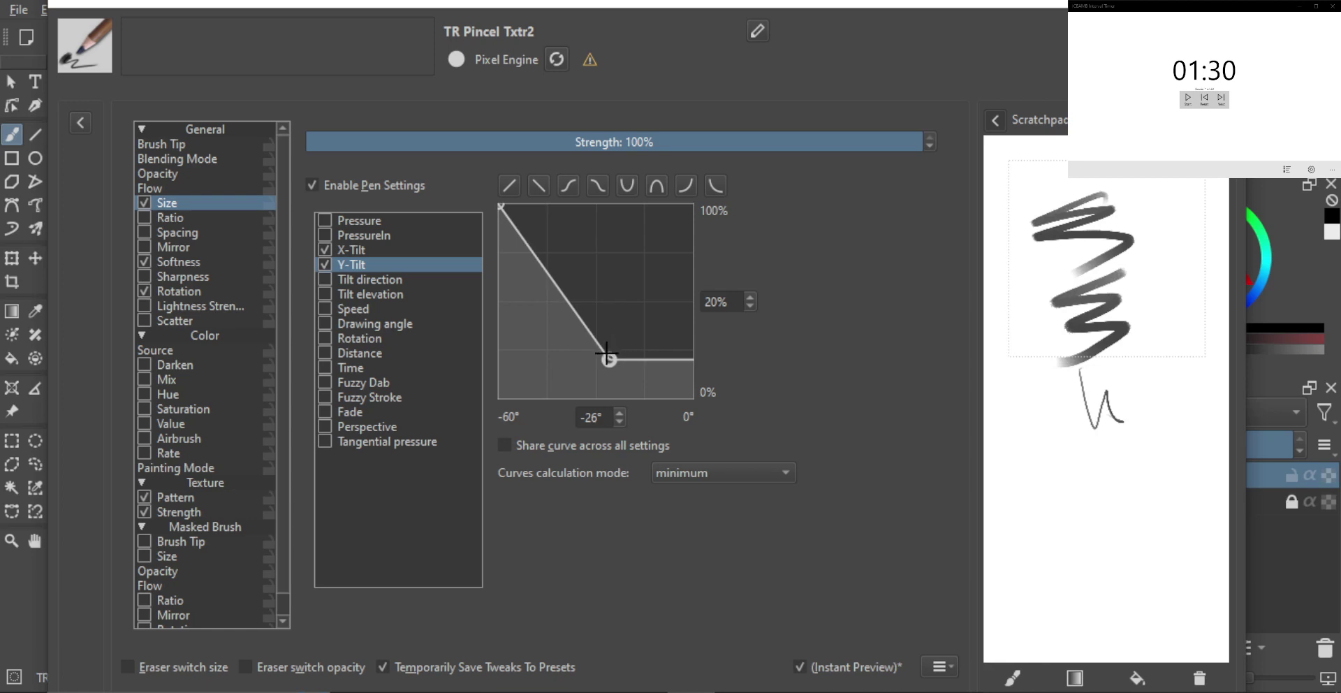
Step: Move the lower point of the Size Y-Tilt curve to 0° and 0%, and test it with scratchpad strokes
left_click_drag(606, 352, 667, 360)
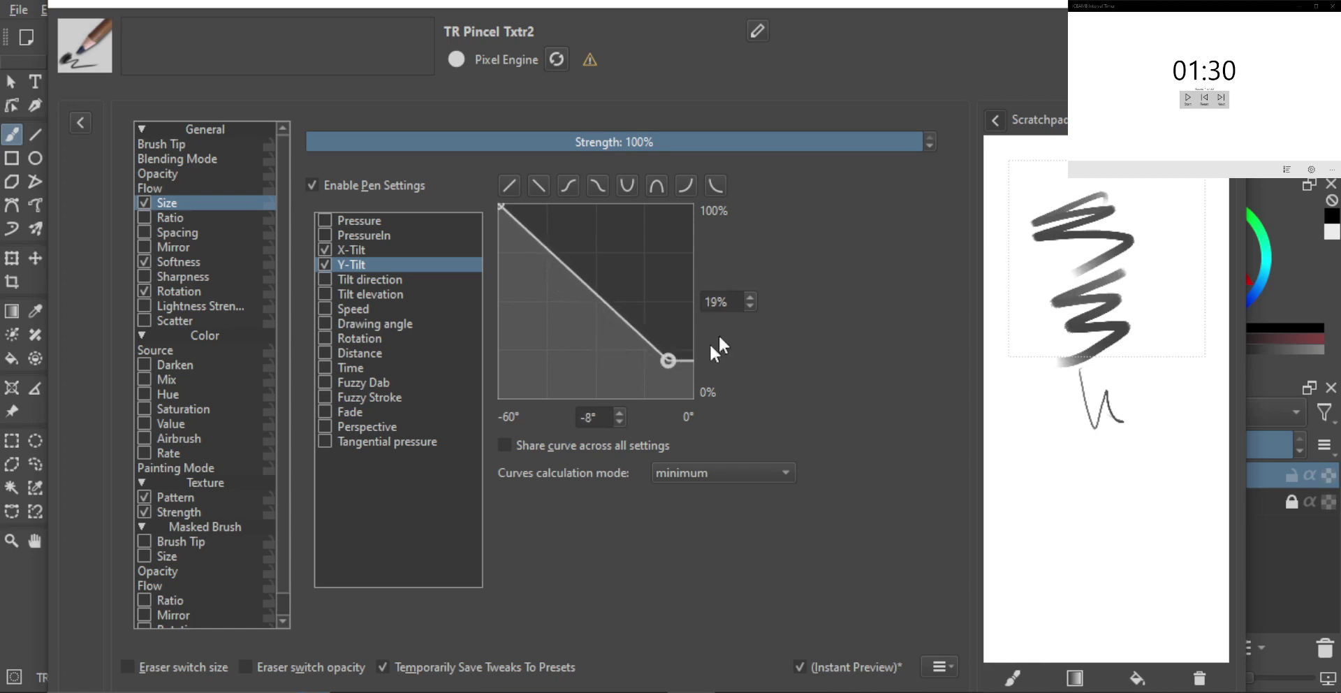
left_click(621, 422)
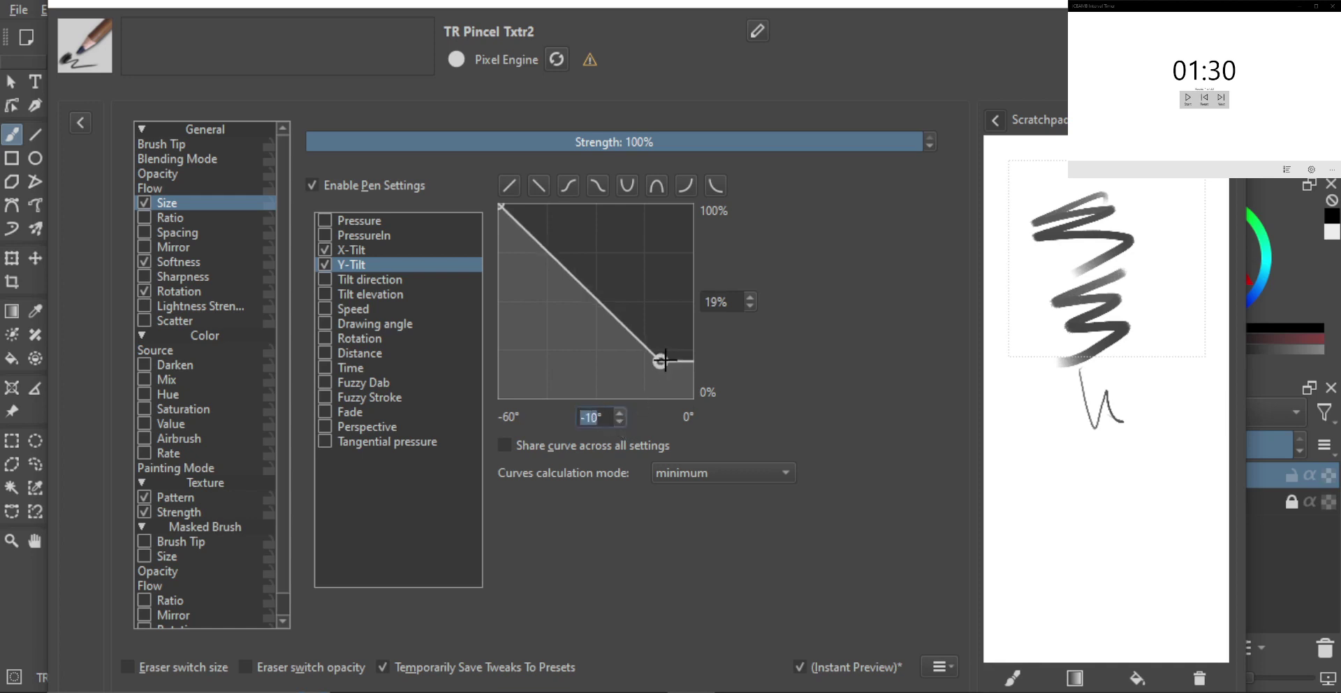
left_click_drag(660, 360, 728, 415)
left_click_drag(1066, 457, 1082, 558)
left_click_drag(1045, 388, 1038, 520)
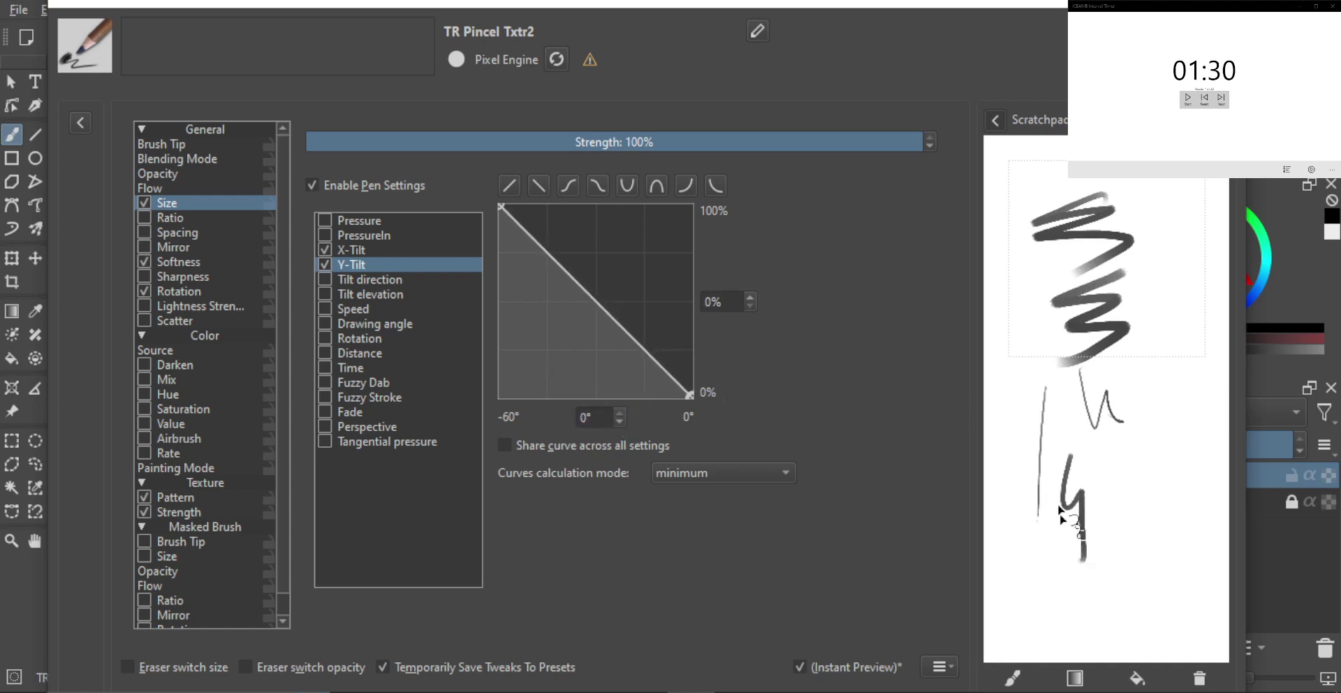
mouse_move(1049, 278)
left_mouse_down()
mouse_move(999, 325)
mouse_move(1042, 353)
left_mouse_up()
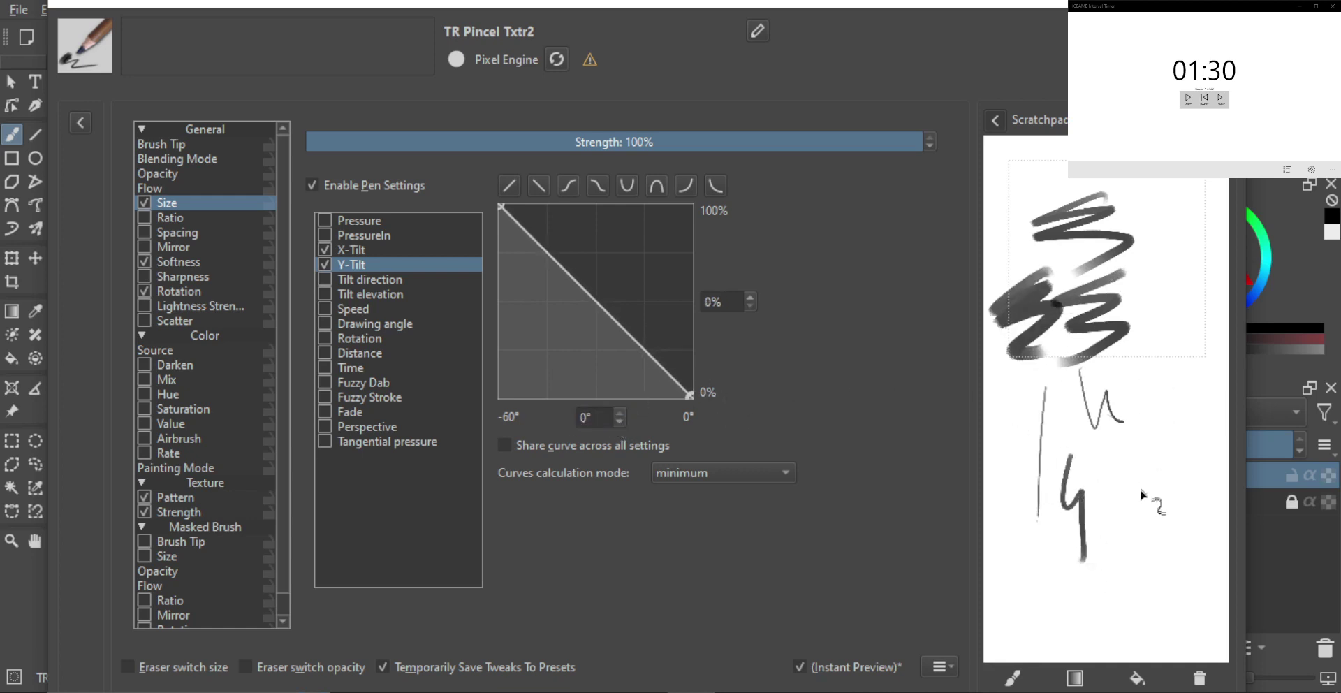
mouse_move(1156, 325)
left_mouse_down()
mouse_move(1166, 375)
mouse_move(1116, 553)
mouse_move(1103, 586)
left_mouse_up()
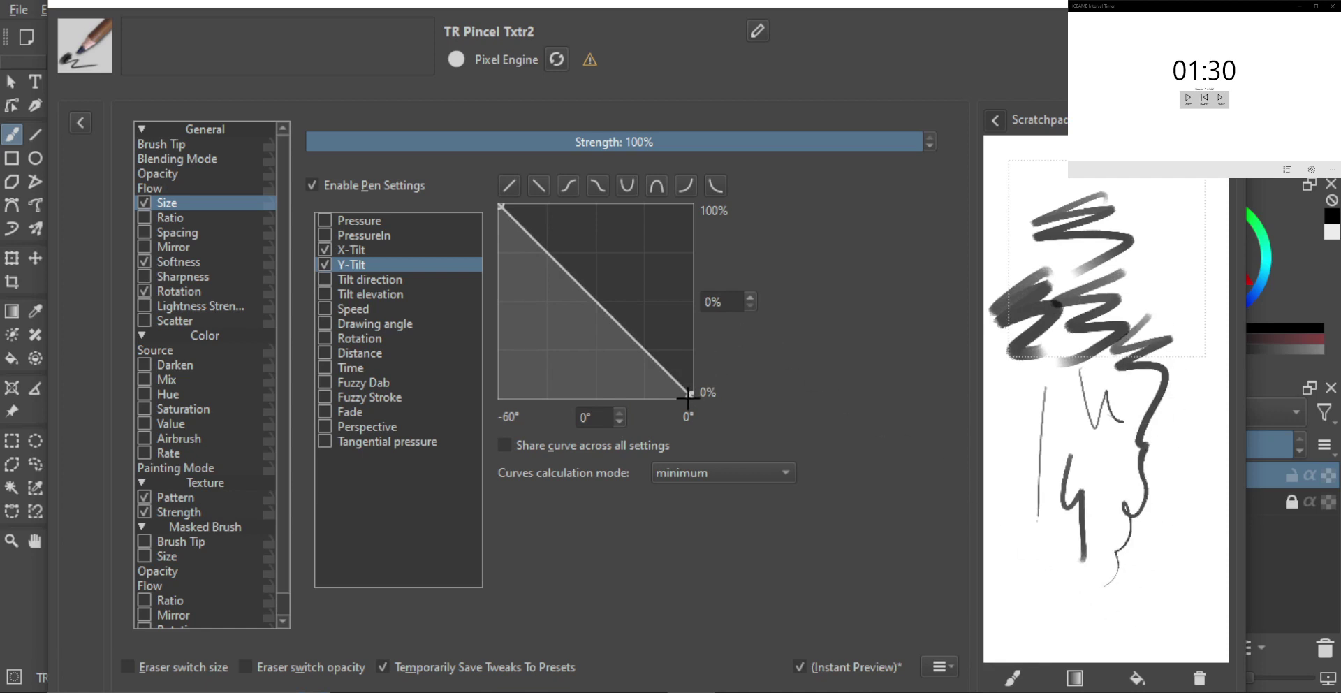
Step: Raise the 0° end of the Size Y-Tilt curve to 15% and test it with scratchpad strokes
left_click_drag(688, 397, 712, 368)
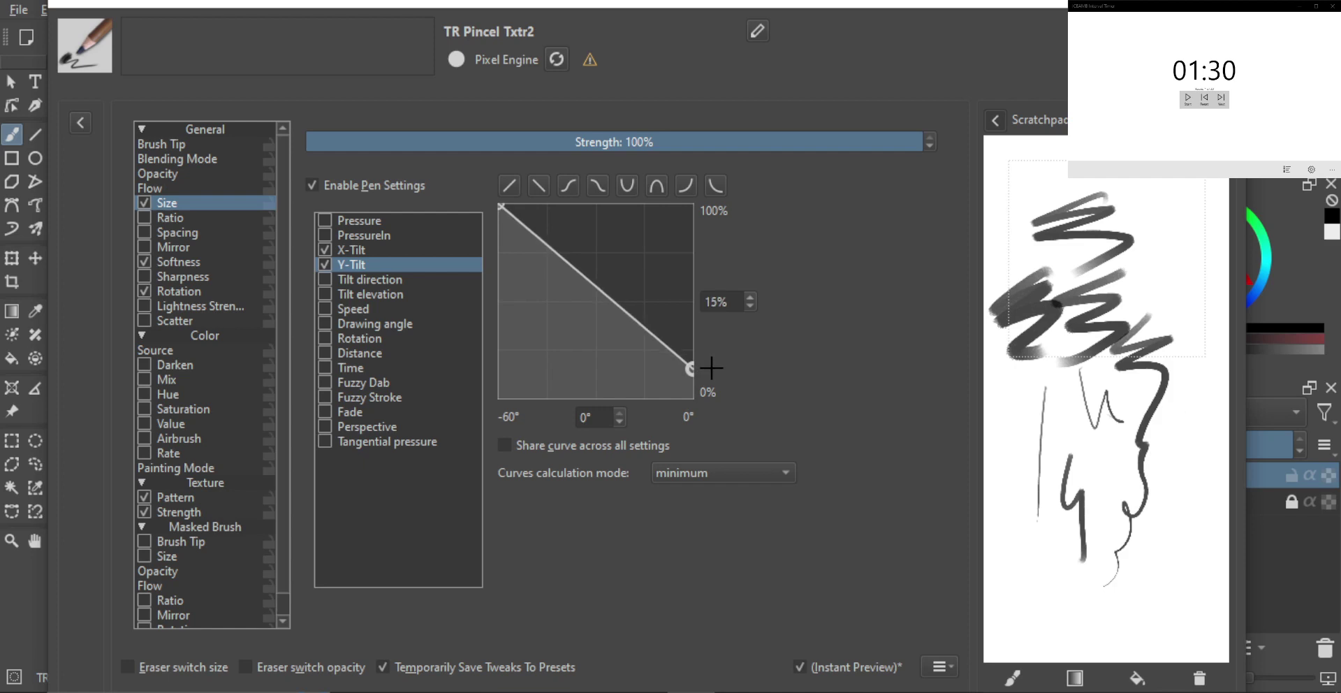
left_click_drag(1030, 436, 1010, 489)
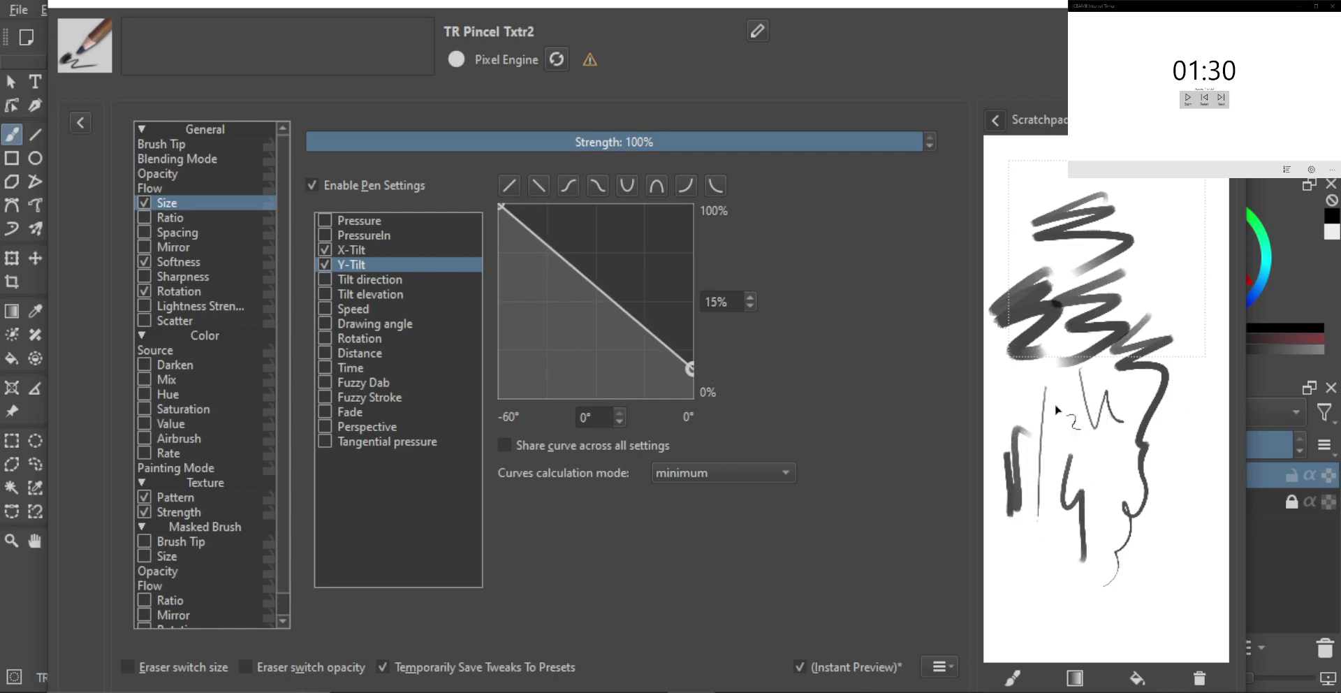
left_click_drag(1052, 406, 1056, 500)
mouse_move(1102, 183)
left_mouse_down()
mouse_move(1185, 222)
mouse_move(1148, 277)
mouse_move(1183, 298)
mouse_move(1101, 343)
left_mouse_up()
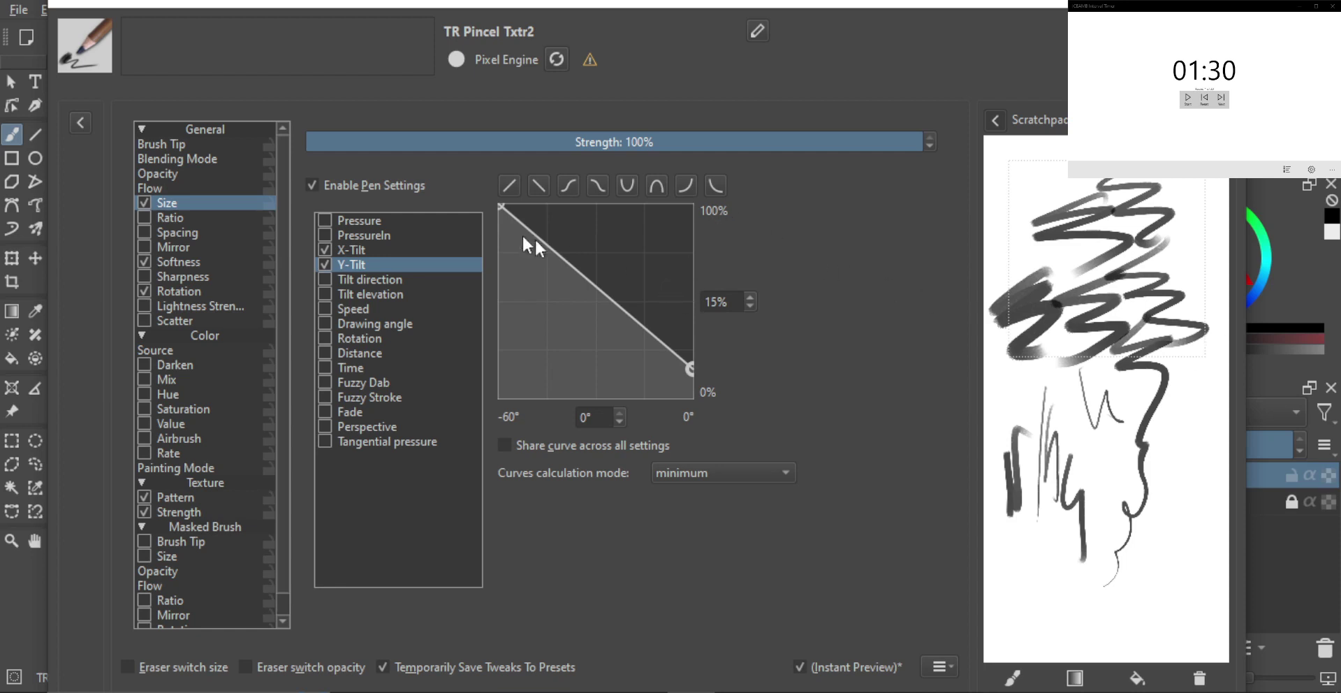
Step: Lower the 0° end of the Size Y-Tilt curve to 10% and test it with strokes on a cleared scratchpad
double_click(750, 306)
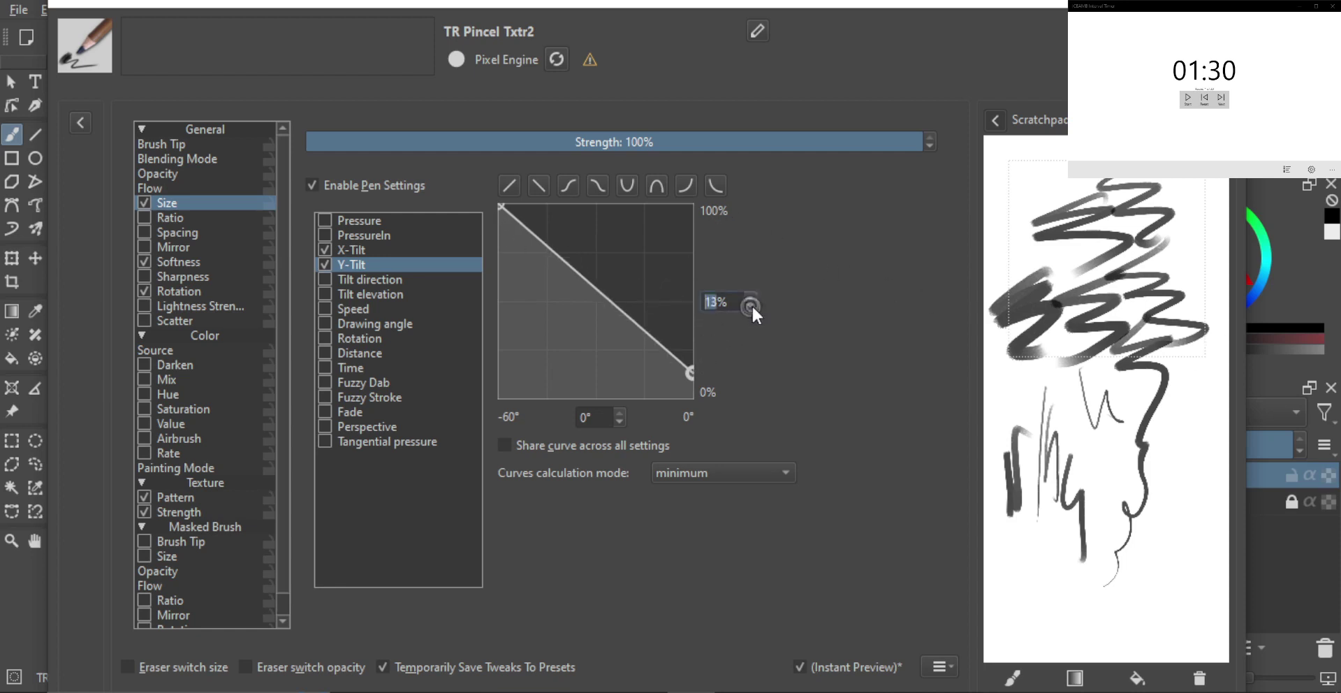
left_click(749, 307)
left_click(749, 306)
left_click(749, 306)
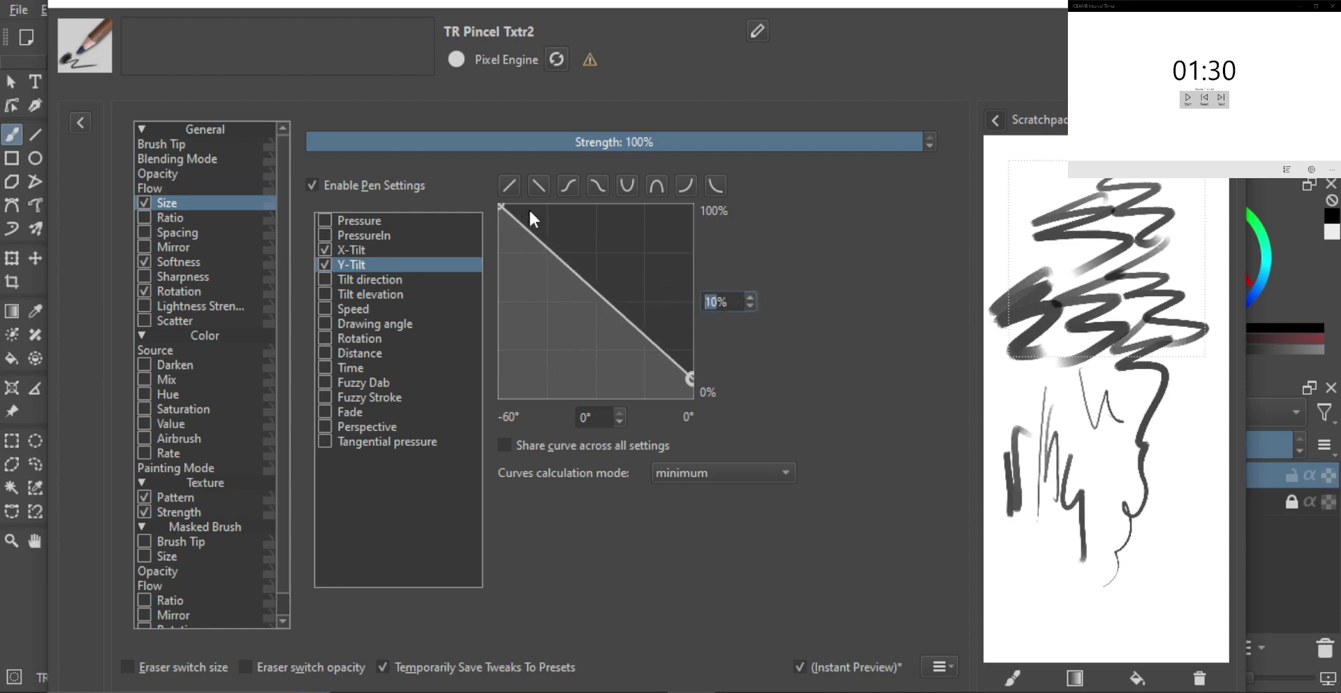
left_click(1200, 678)
left_click_drag(1039, 242, 1081, 437)
mouse_move(1115, 318)
left_mouse_down()
mouse_move(1146, 405)
mouse_move(1167, 563)
left_mouse_up()
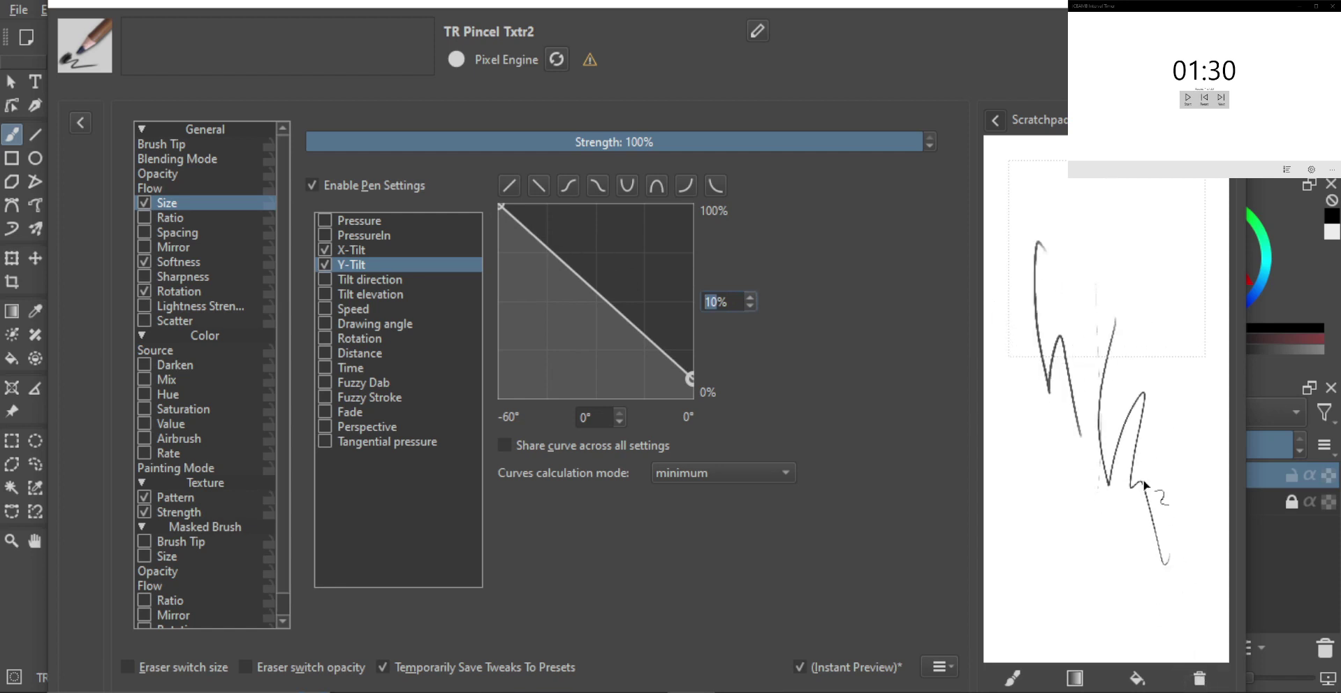
left_click_drag(1048, 471, 1026, 524)
Step: Set the 0° end of the Size Y-Tilt curve to 20% and test it with strokes on the scratchpad
left_click_drag(690, 375, 700, 363)
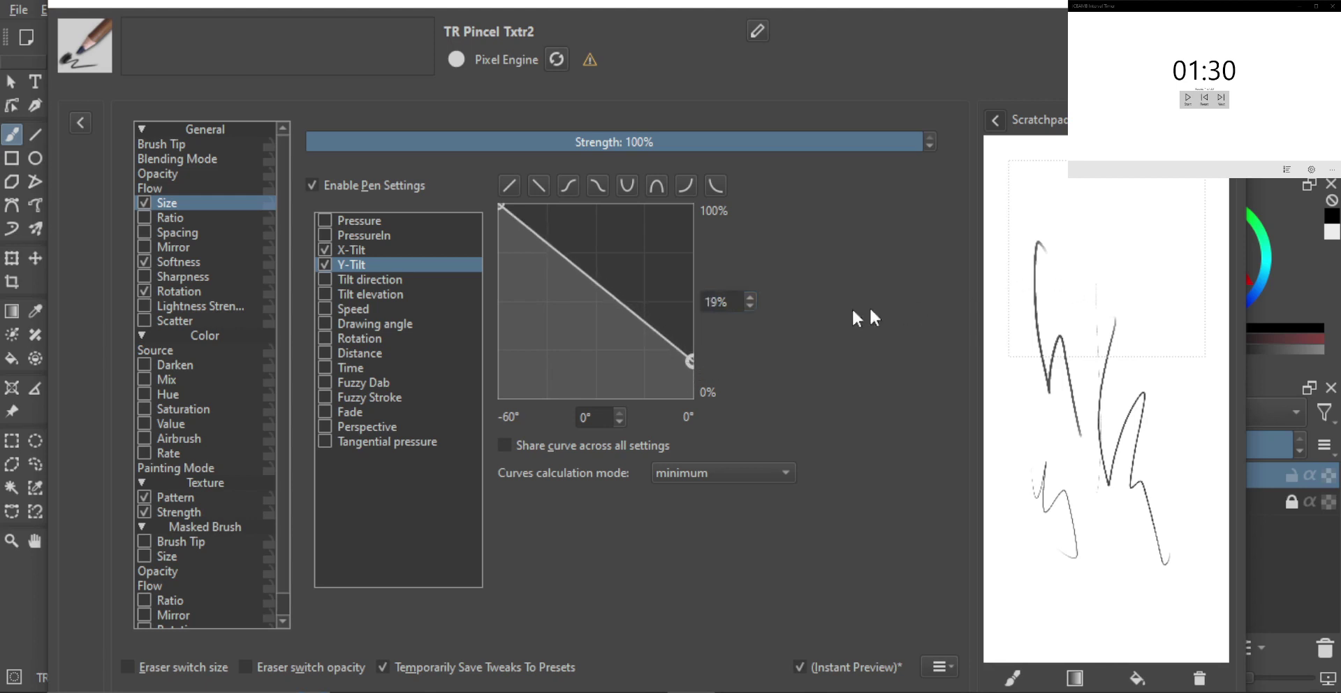
left_click(750, 298)
left_click_drag(1122, 201, 1126, 357)
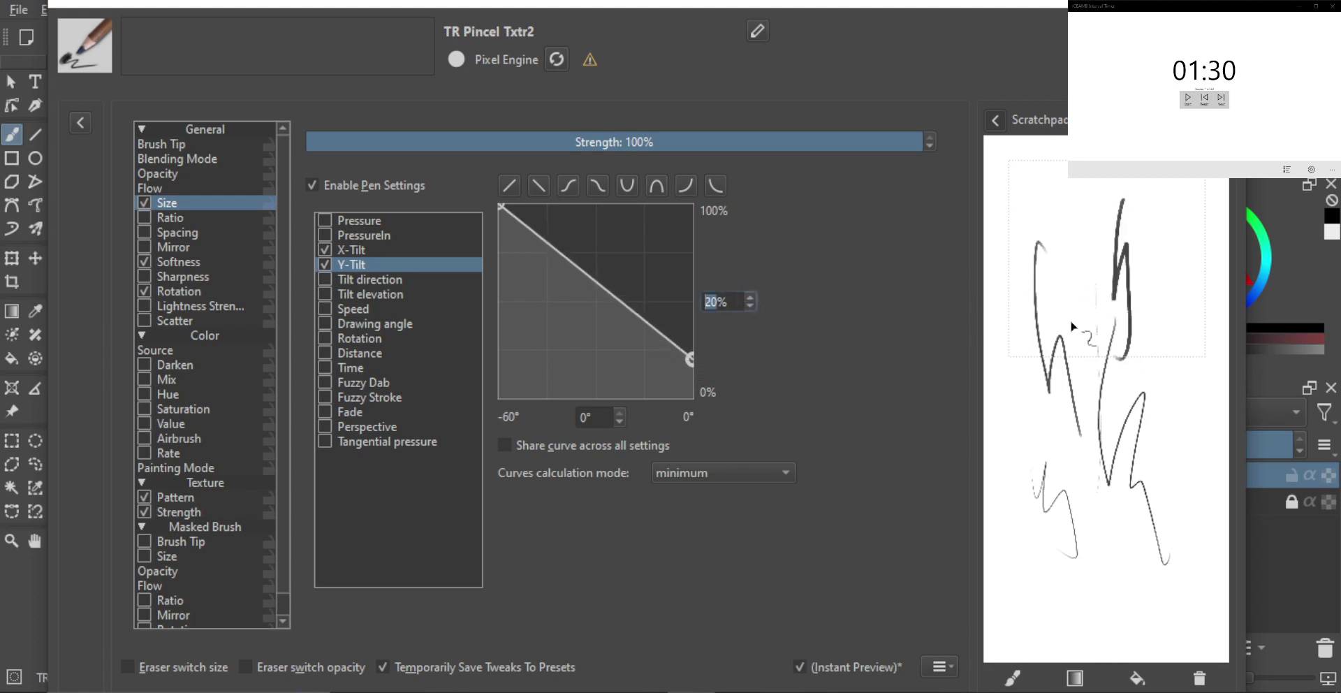
mouse_move(1093, 273)
left_mouse_down()
mouse_move(1104, 288)
mouse_move(1051, 262)
mouse_move(1103, 297)
mouse_move(1090, 412)
left_mouse_up()
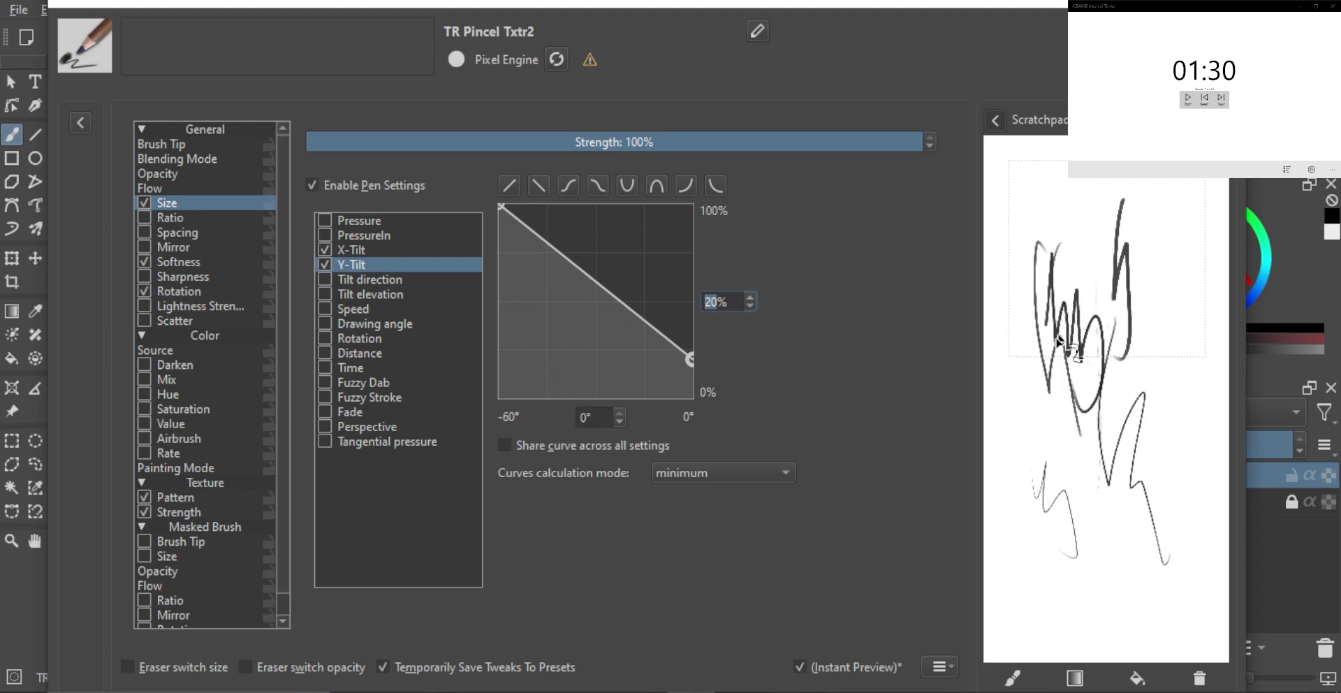
left_click_drag(1031, 377, 1028, 471)
left_click_drag(1036, 421, 1051, 493)
mouse_move(1090, 179)
left_mouse_down()
mouse_move(1076, 228)
mouse_move(1079, 363)
left_mouse_up()
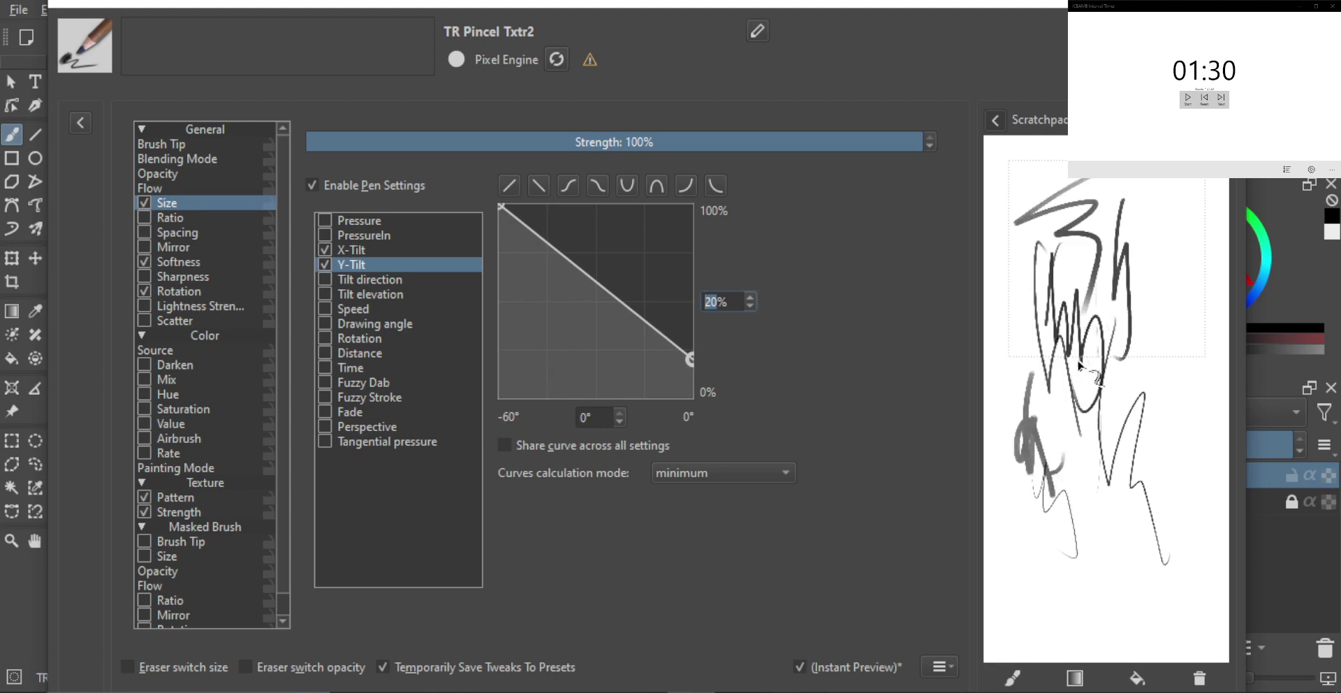
Step: Move the lower point of the Size Y-Tilt curve to -5° and 15%, and test it with strokes on a cleared scratchpad
left_click_drag(684, 357, 675, 368)
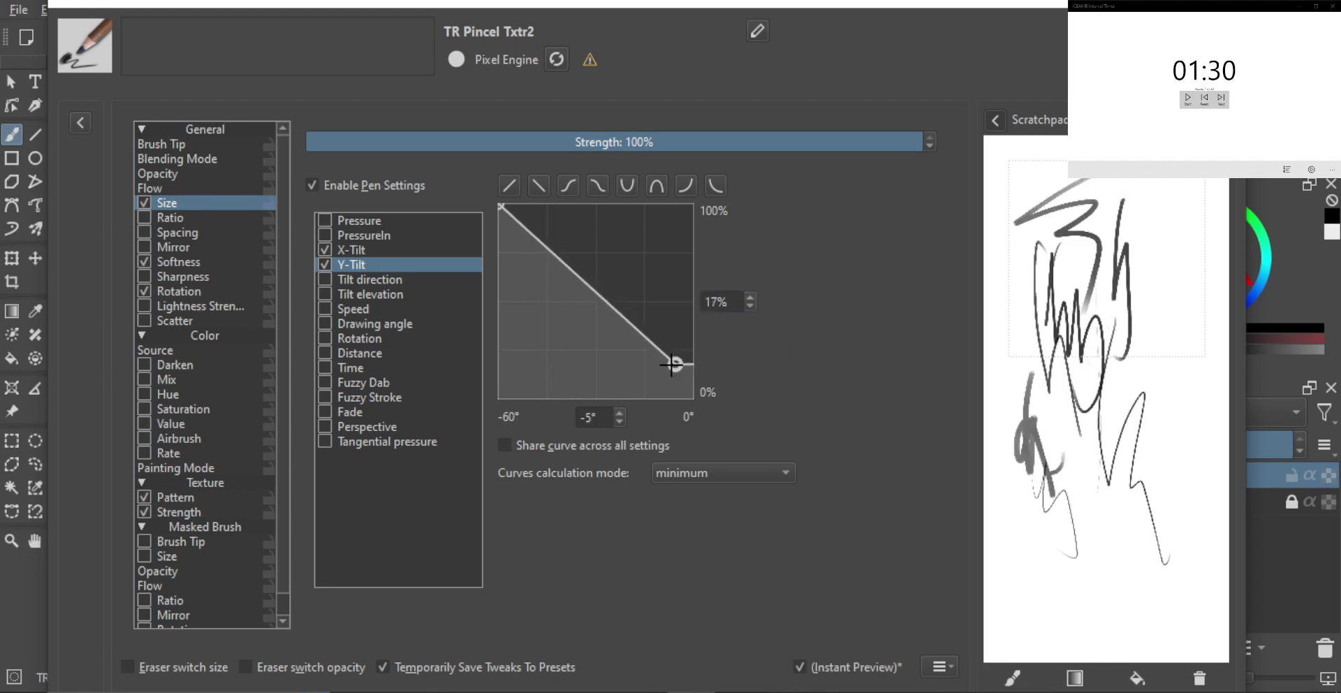
left_click(751, 306)
left_click(752, 308)
left_click(1199, 678)
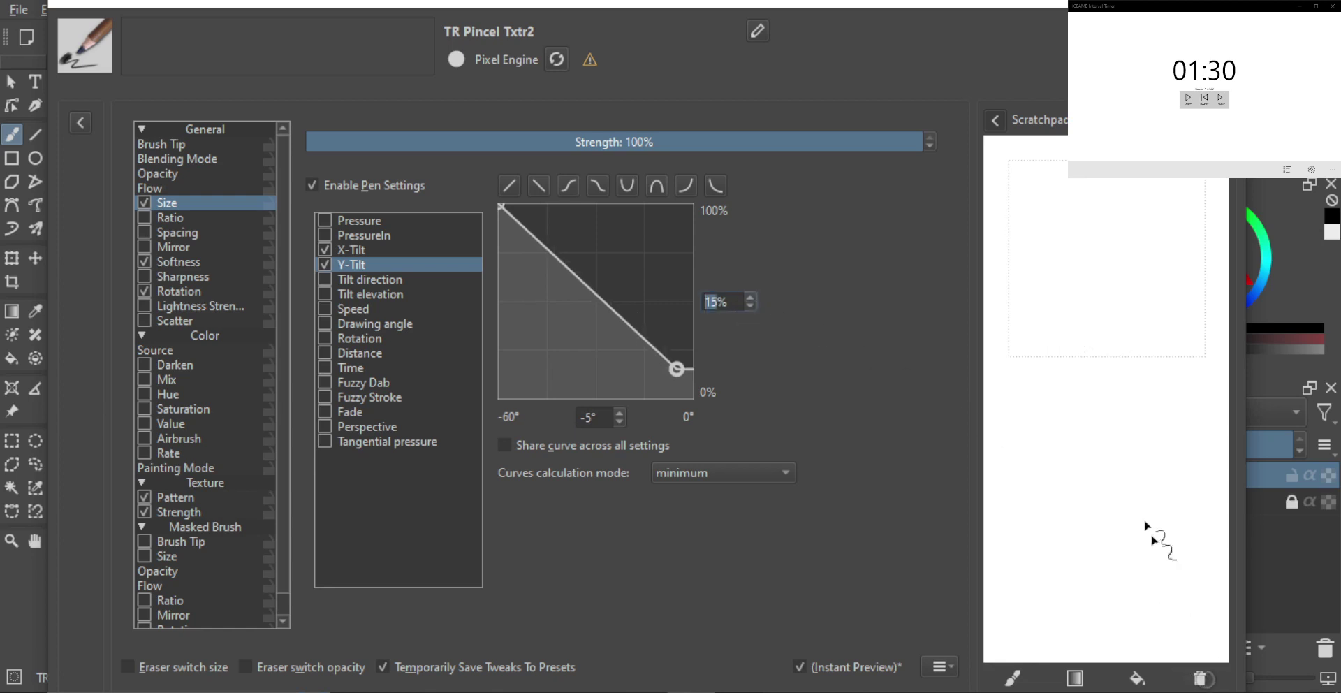
left_click_drag(1076, 278, 1073, 411)
mouse_move(1109, 217)
left_mouse_down()
mouse_move(1065, 262)
mouse_move(1126, 300)
mouse_move(1082, 368)
left_mouse_up()
Step: Move the middle point of the Size X-Tilt curve down to -5° and 13%, and test it with scratchpad strokes
left_click(355, 249)
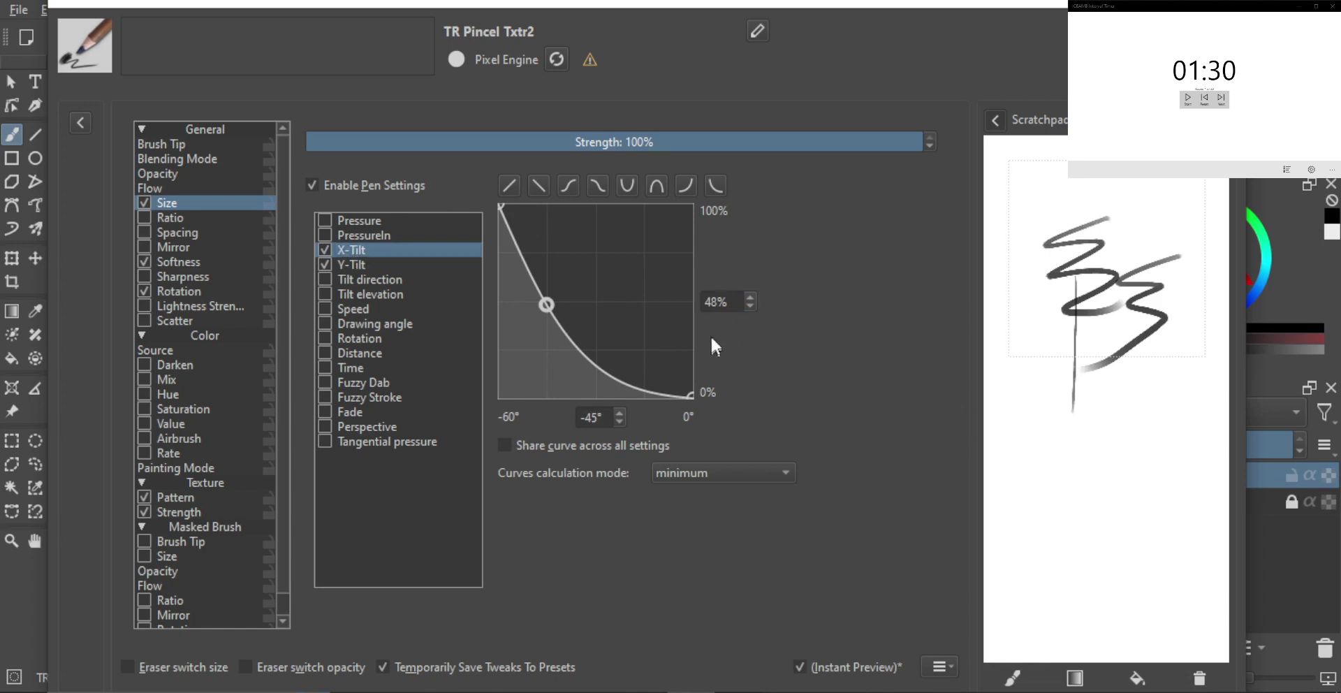
mouse_move(543, 303)
left_mouse_down()
mouse_move(695, 383)
mouse_move(643, 373)
mouse_move(674, 373)
left_mouse_up()
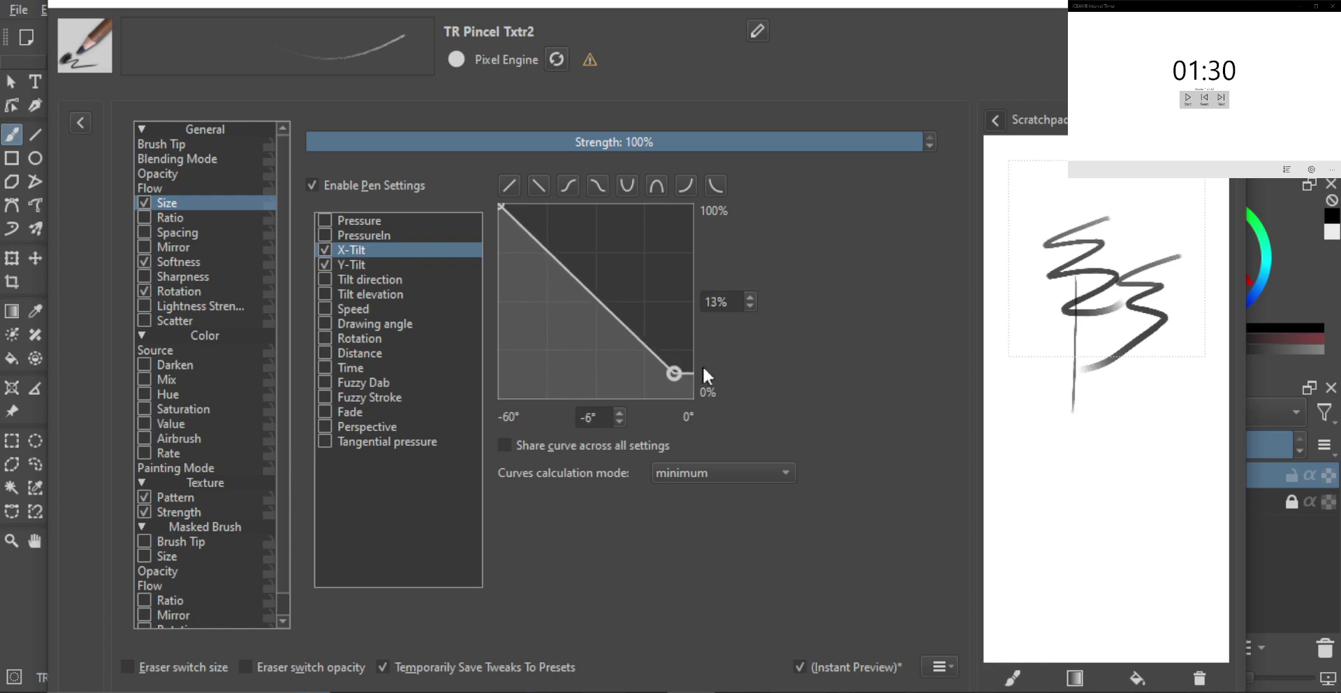
left_click(620, 412)
left_click_drag(1063, 384, 1075, 519)
left_click_drag(1010, 356, 1019, 484)
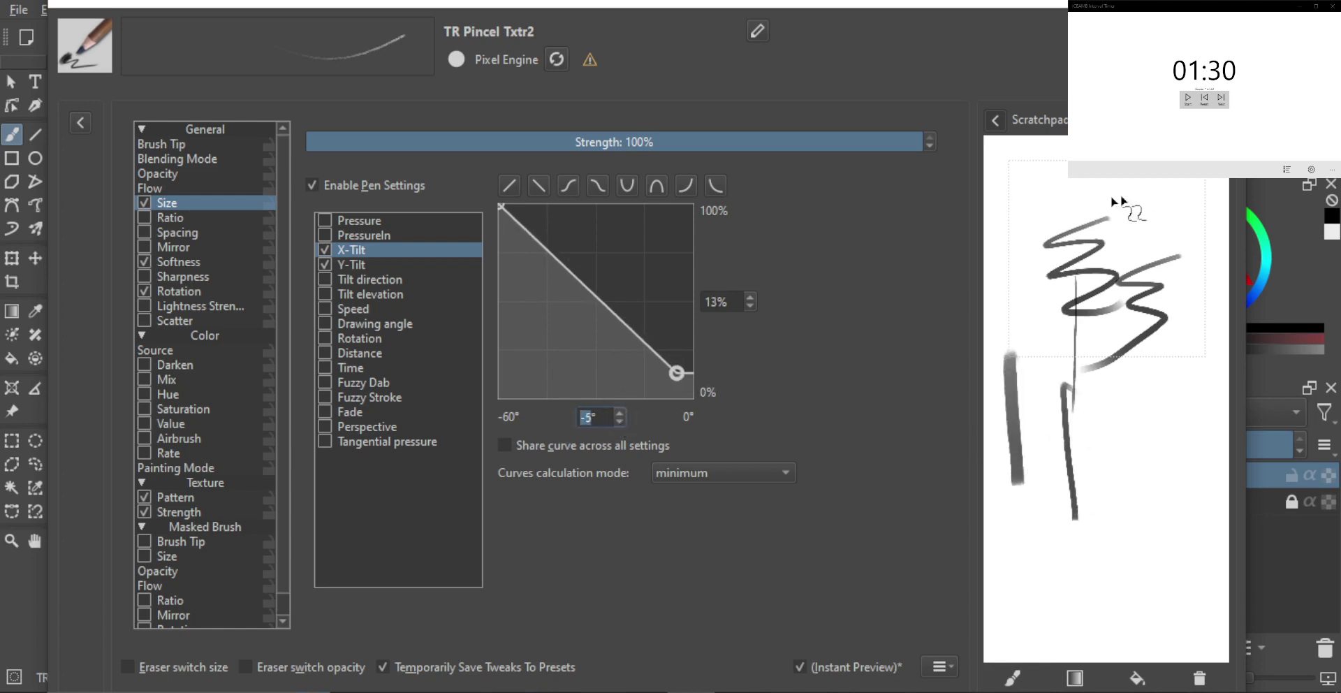
mouse_move(1126, 195)
left_mouse_down()
mouse_move(1119, 223)
mouse_move(1049, 302)
left_mouse_up()
mouse_move(1135, 386)
left_mouse_down()
mouse_move(1073, 410)
mouse_move(1113, 476)
left_mouse_up()
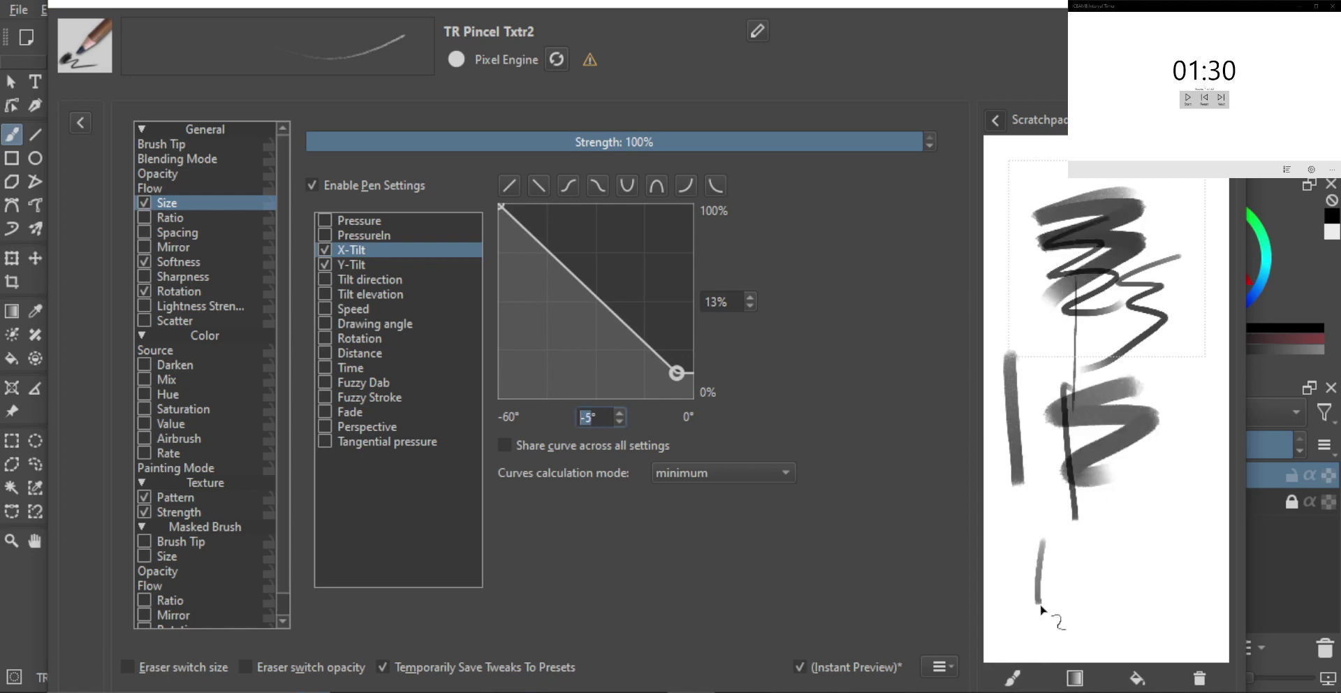
left_click_drag(1041, 605, 1069, 632)
Step: Set the lower point of the Size X-Tilt curve to -5° and 15%
mouse_move(677, 372)
left_mouse_down()
mouse_move(694, 396)
mouse_move(691, 372)
left_mouse_up()
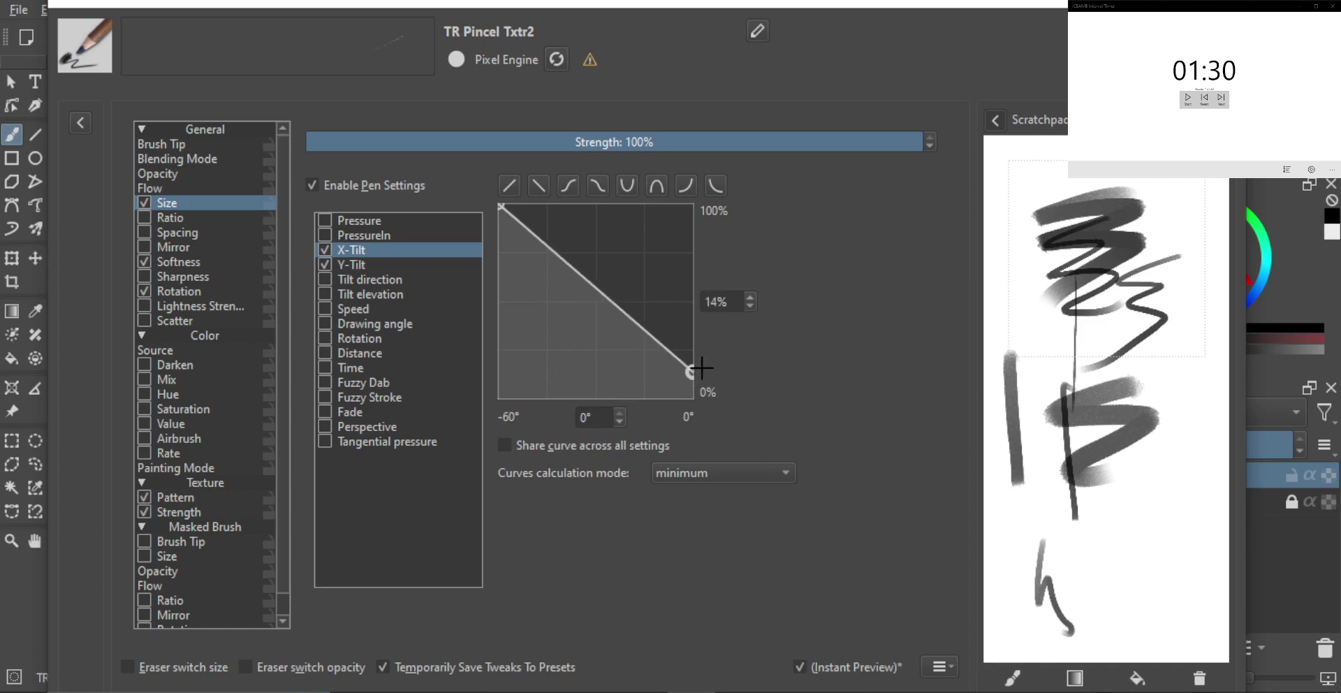
left_click(753, 294)
left_click(620, 421)
left_click(621, 420)
left_click(621, 420)
left_click(621, 421)
left_click(621, 420)
left_click(621, 420)
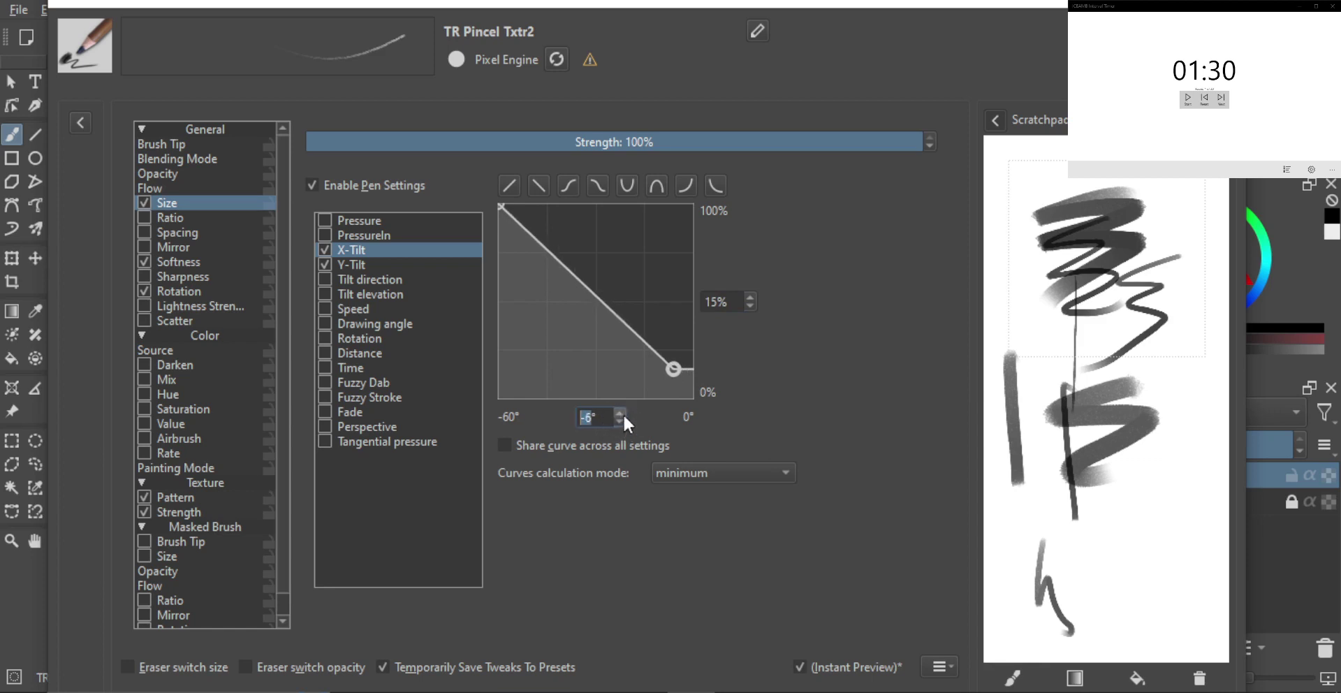
left_click(619, 413)
Step: Test the matching X-Tilt and Y-Tilt curves with several upright and tilted scratchpad strokes, and clear the scratchpad
left_click_drag(1034, 313, 1032, 412)
left_click_drag(1086, 510, 1133, 600)
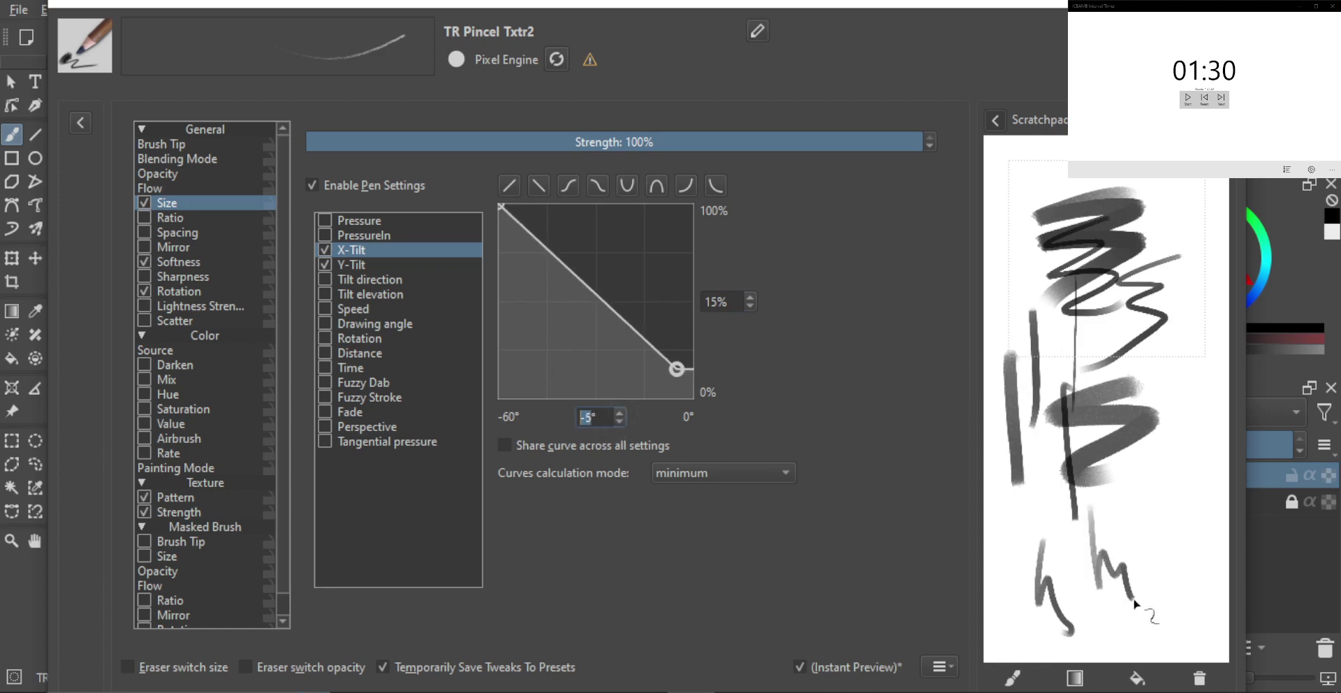
mouse_move(1083, 197)
left_mouse_down()
mouse_move(1051, 244)
mouse_move(1033, 353)
left_mouse_up()
left_click_drag(1160, 456, 1165, 556)
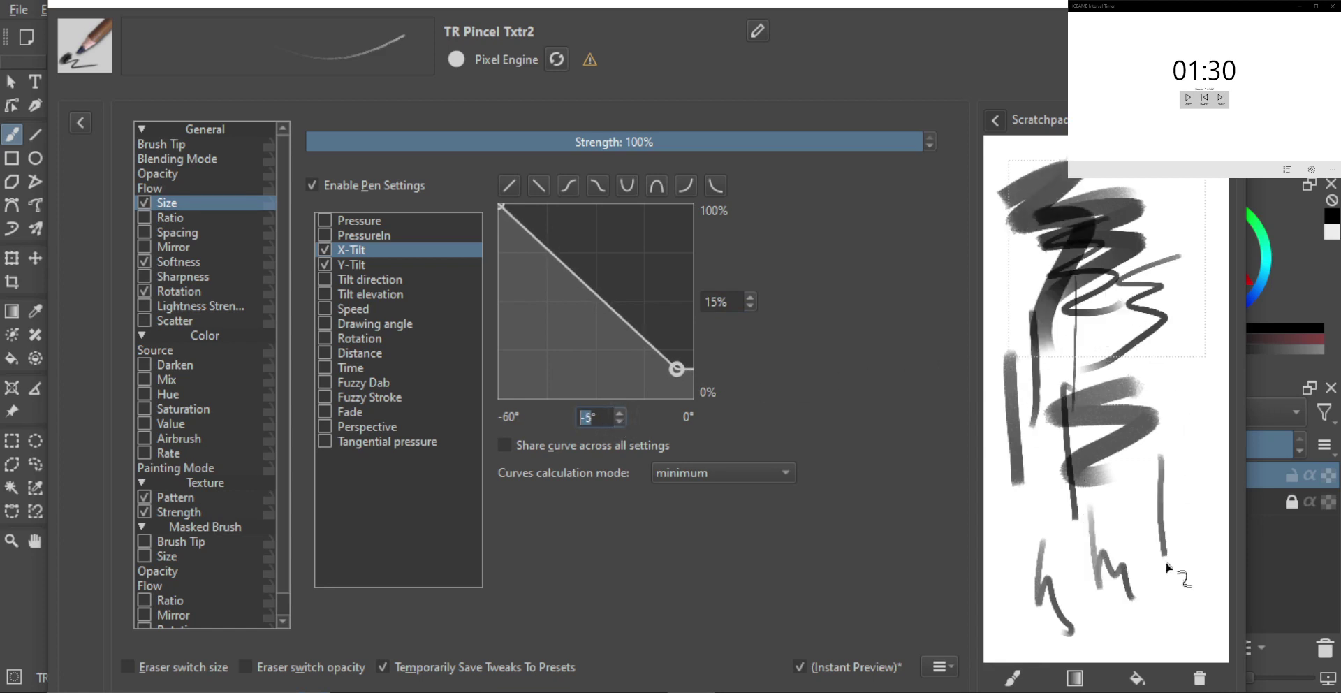
left_click(1199, 678)
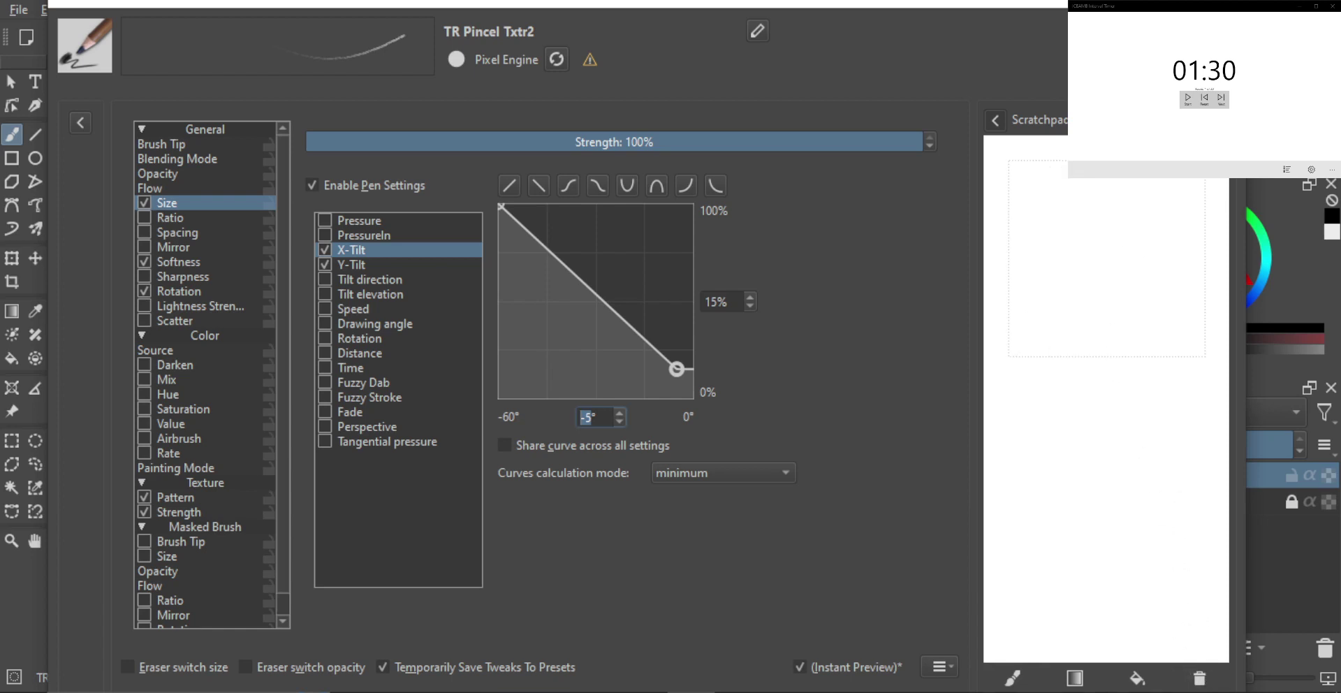
Step: Save the changes to the TR Pincel Txtr2 preset with its existing thumbnail and close the brush editor
left_click(1174, 60)
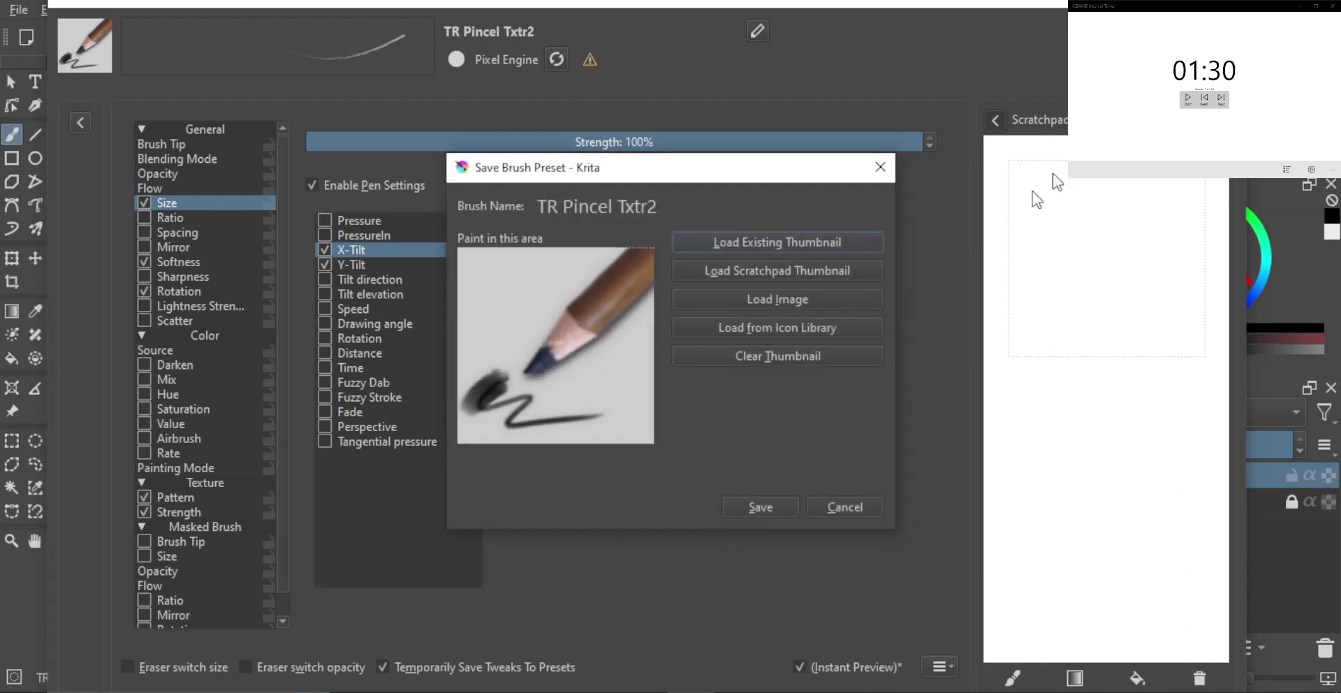
left_click(760, 506)
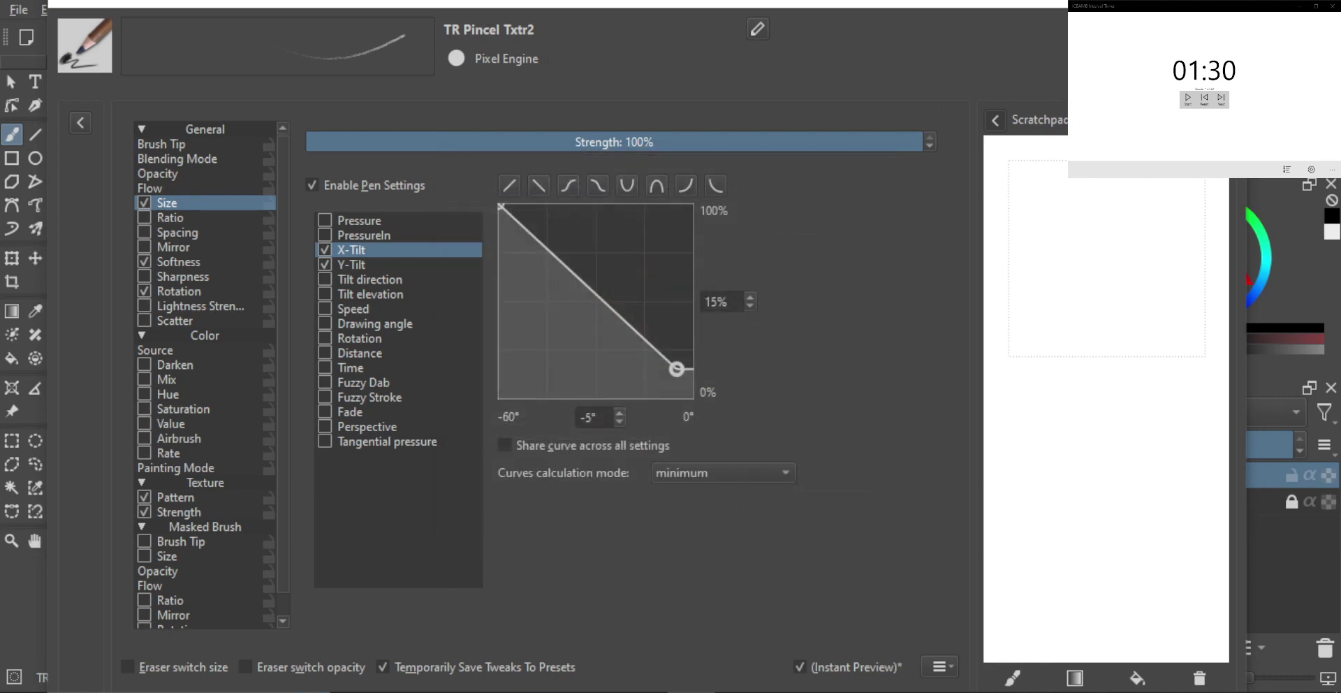
left_click(1230, 4)
Step: Test the saved brush on the canvas with strokes at several sizes, including about 19, 27 and 51 px
left_click_drag(651, 304, 666, 390)
mouse_move(649, 258)
left_mouse_down()
mouse_move(622, 309)
mouse_move(649, 283)
left_mouse_up()
mouse_move(814, 291)
left_mouse_down("shift")
mouse_move(633, 296)
mouse_move(787, 277)
left_mouse_up("shift")
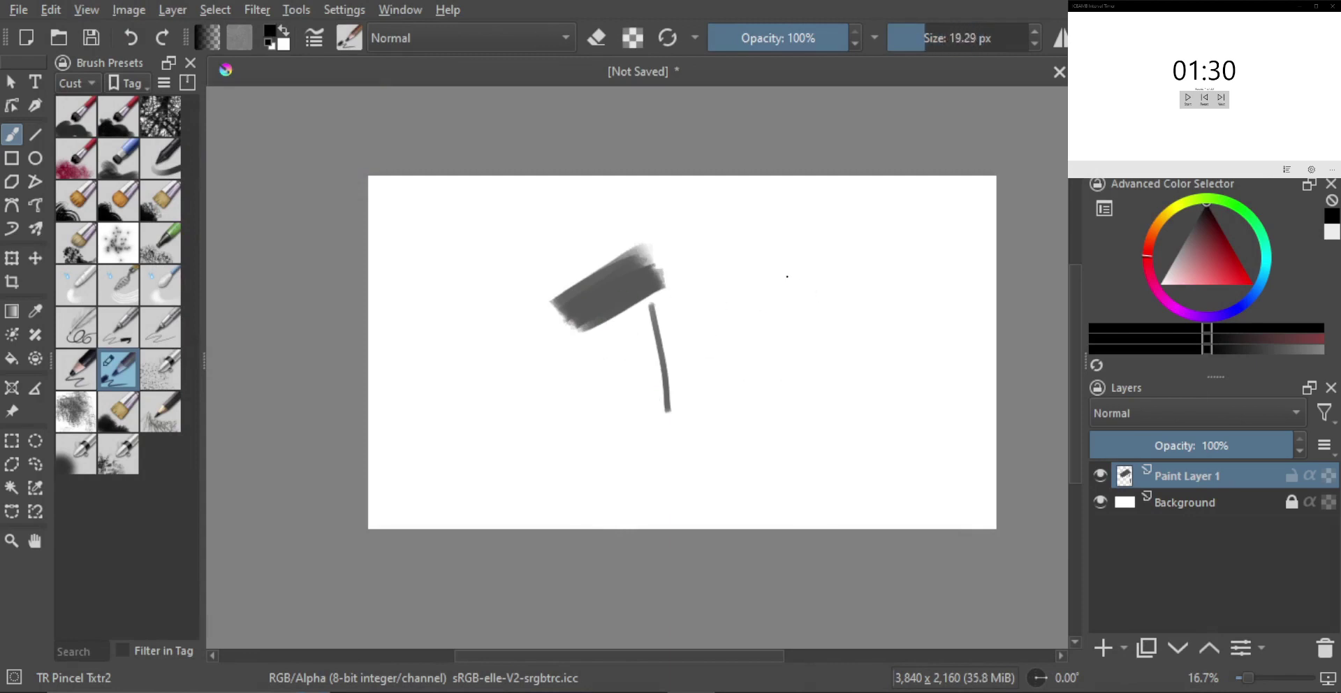
left_click_drag(804, 340, 808, 386)
left_click_drag(745, 352, 753, 351, "shift")
left_click_drag(744, 345, 750, 394)
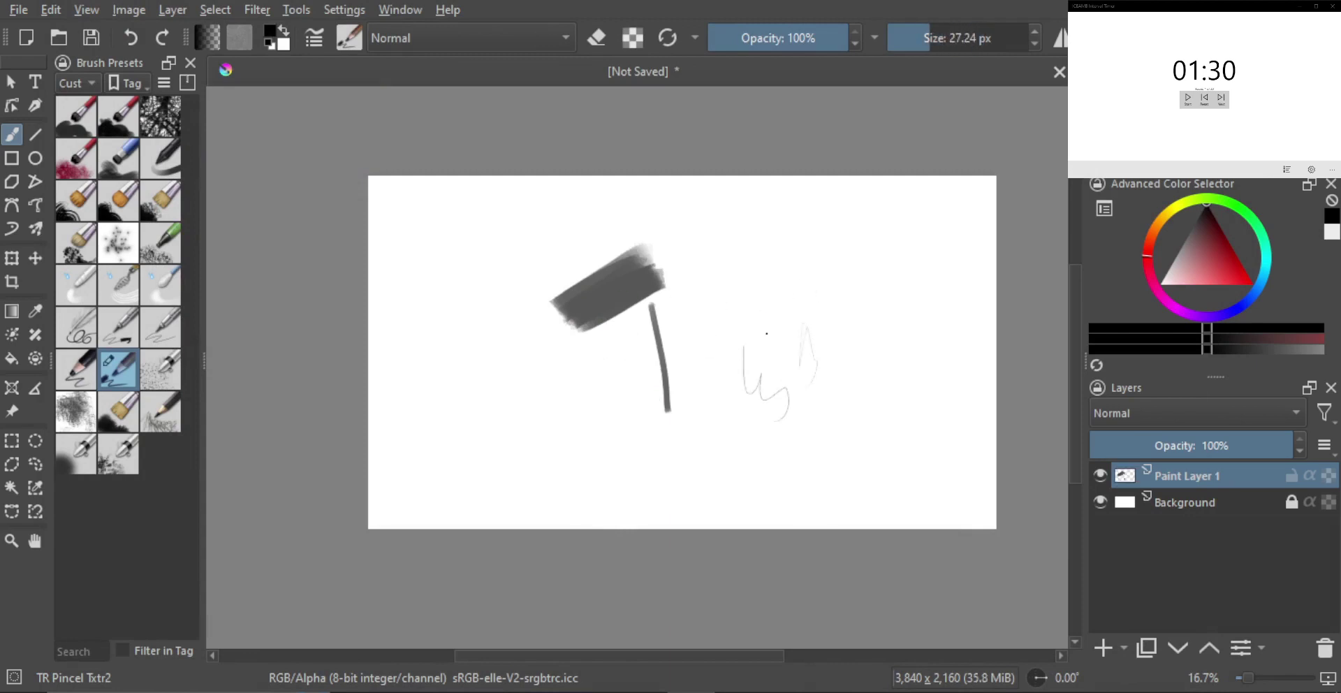
left_click_drag(753, 303, 773, 303, "shift")
left_click_drag(791, 287, 753, 354)
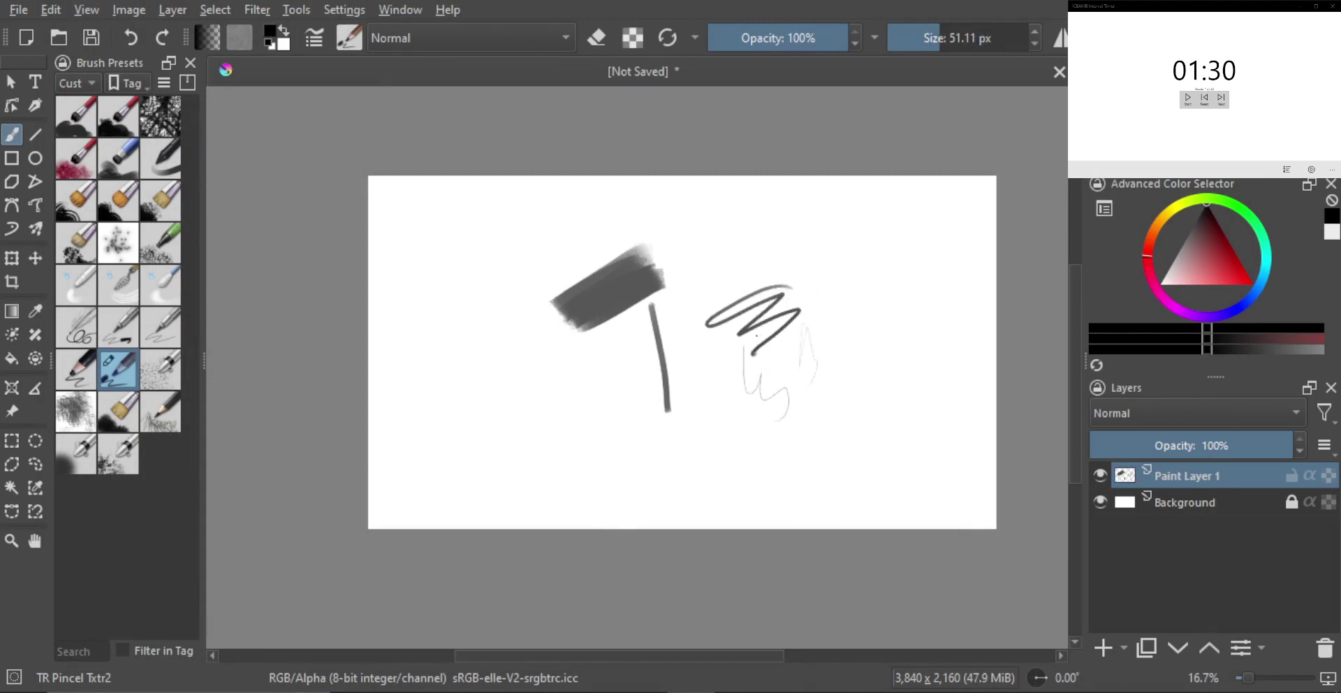
Step: Undo a trial stroke and draw scribbles near the canvas's left side, ending with a brush size of about 53 px
left_click_drag(736, 258, 707, 257, "shift")
left_click_drag(691, 272, 761, 276)
key("ctrl+z")
left_click_drag(531, 392, 593, 396, "shift")
left_click_drag(469, 320, 517, 327)
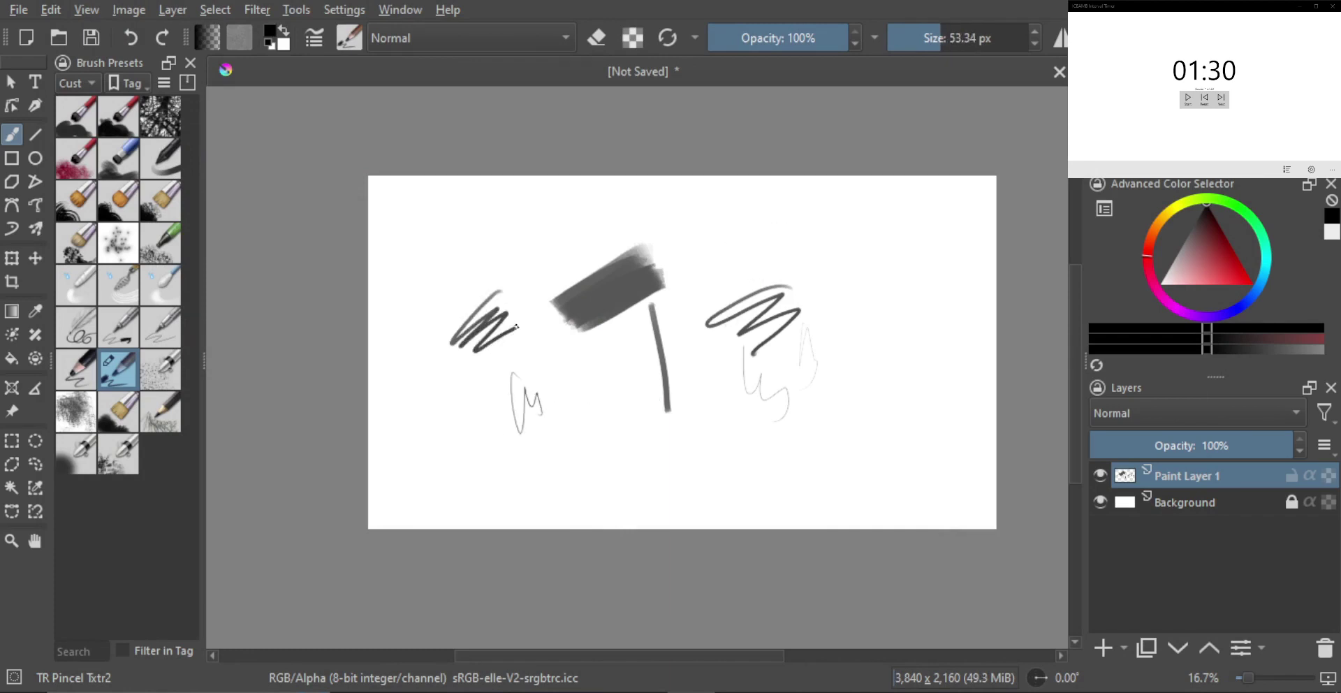
Step: Raise the lower points of the Size X-Tilt and Y-Tilt curves to 20% and test them with scratchpad strokes
left_click(319, 45)
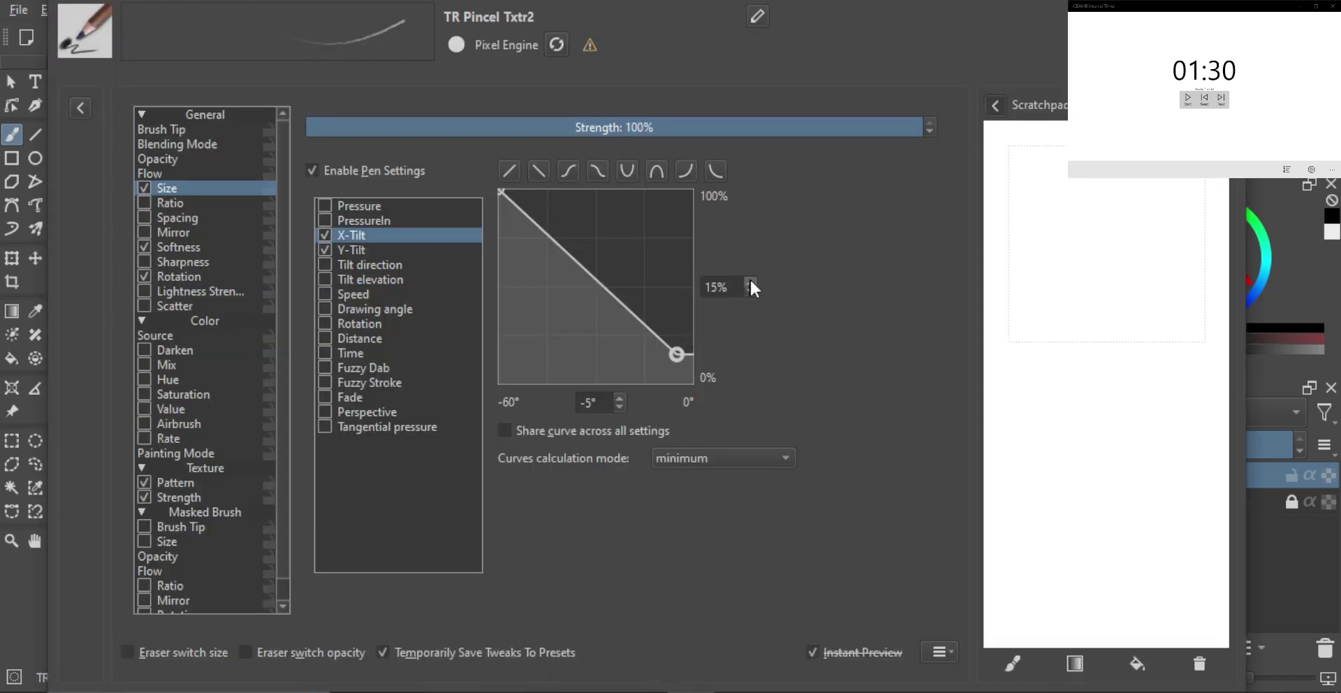
scroll(749, 278, "up", 5)
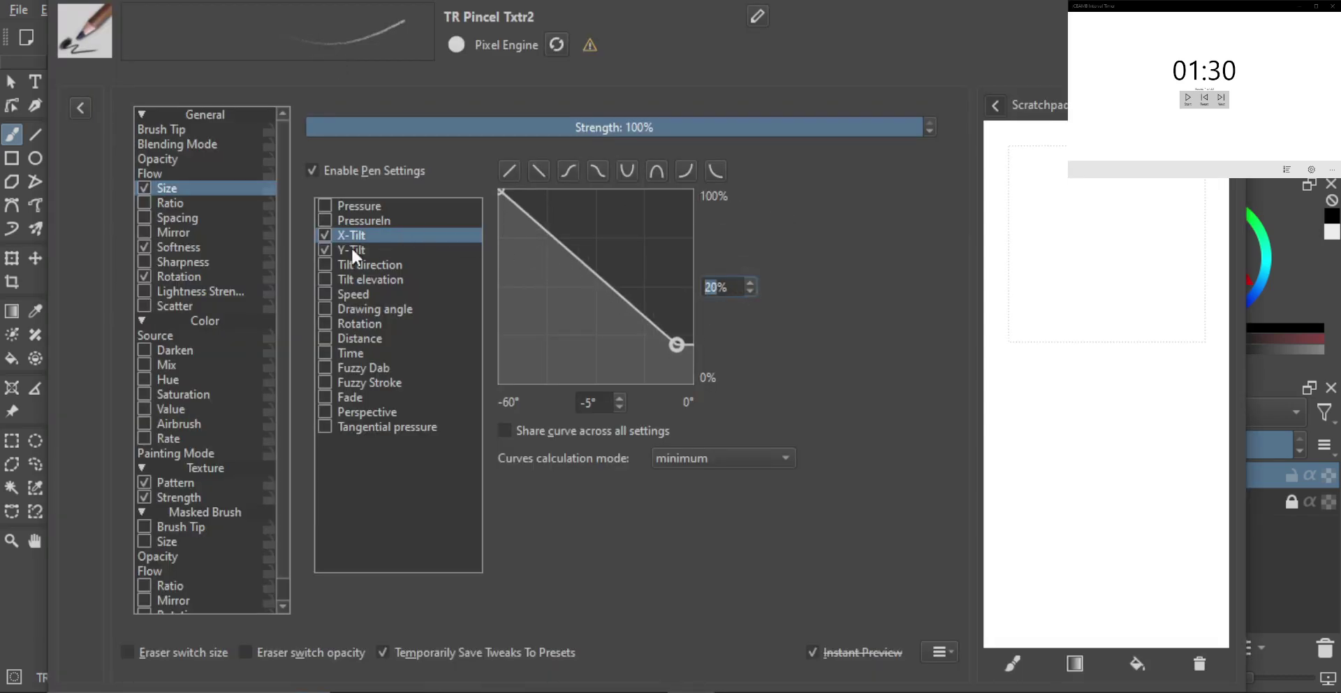
left_click(352, 250)
left_click(751, 282)
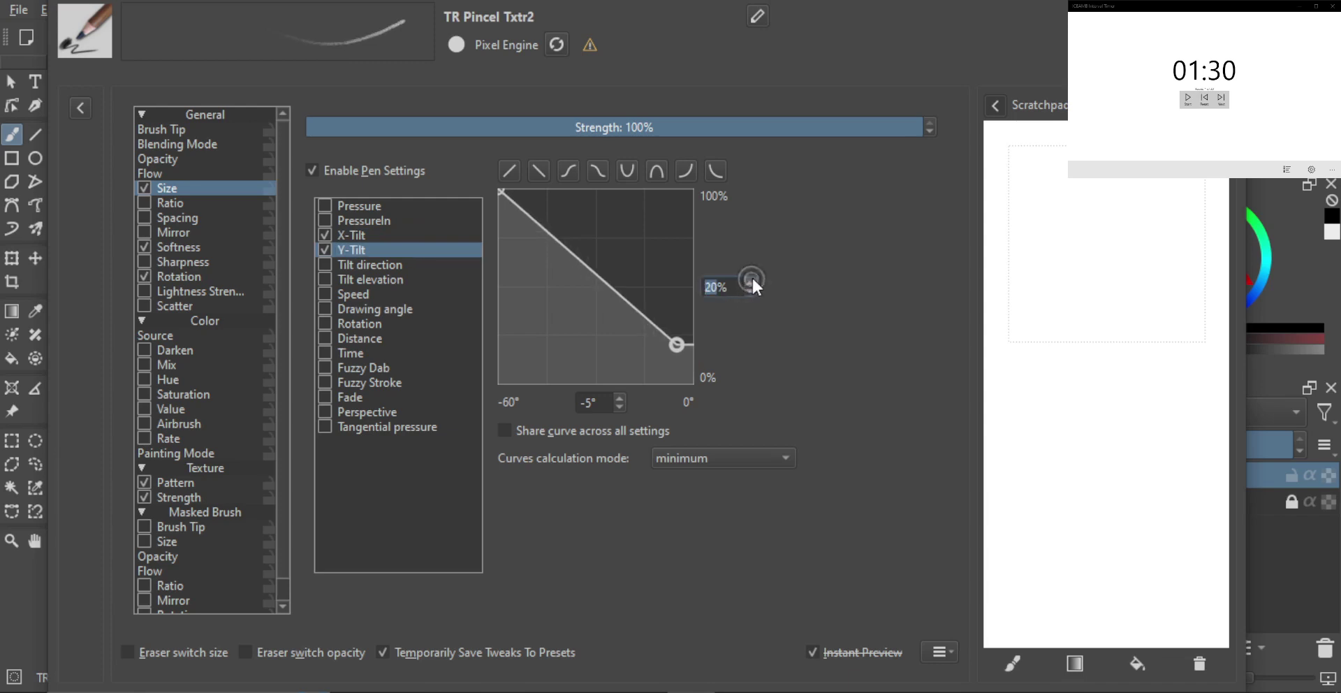
left_click_drag(1094, 286, 1104, 412)
mouse_move(1095, 207)
left_mouse_down()
mouse_move(1128, 260)
mouse_move(1052, 297)
left_mouse_up()
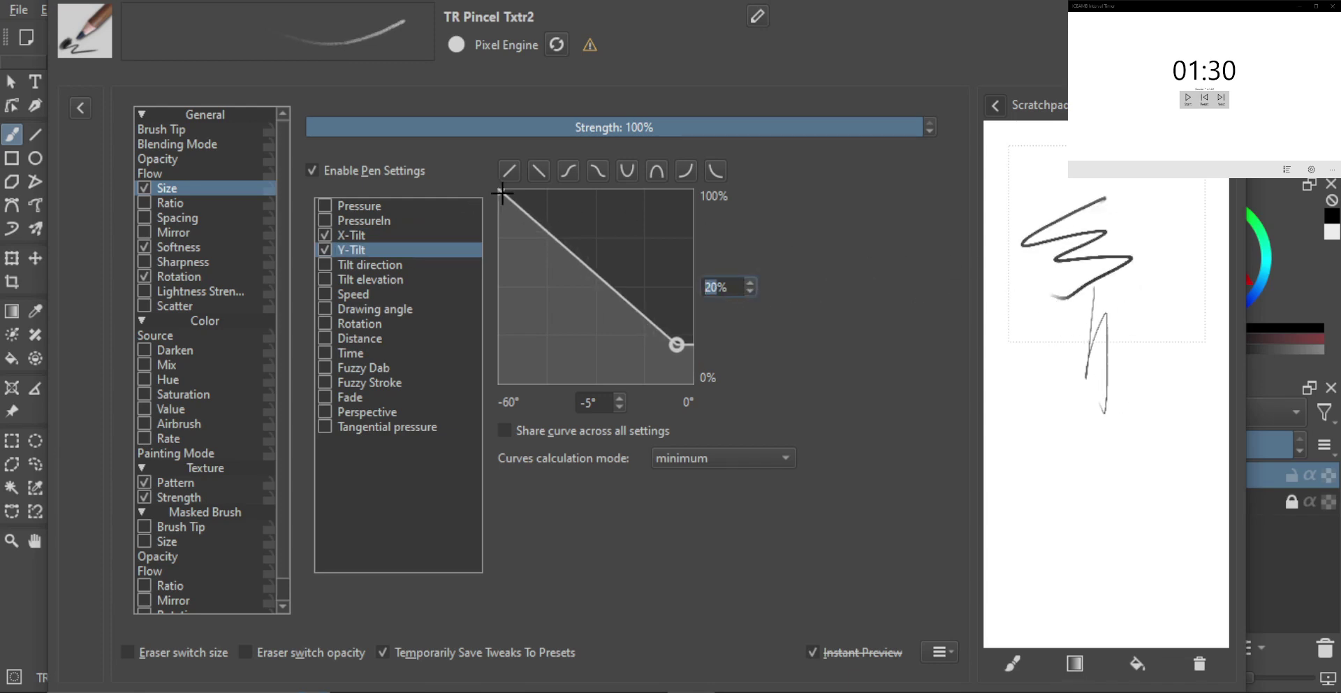
Step: Try the upper point of the Size Y-Tilt curve at -15° and 100%, with test strokes on the scratchpad
left_click_drag(502, 194, 656, 179)
mouse_move(1093, 292)
left_mouse_down()
mouse_move(1107, 342)
mouse_move(1046, 379)
left_mouse_up()
mouse_move(1079, 424)
left_mouse_down()
mouse_move(1104, 451)
mouse_move(1066, 474)
left_mouse_up()
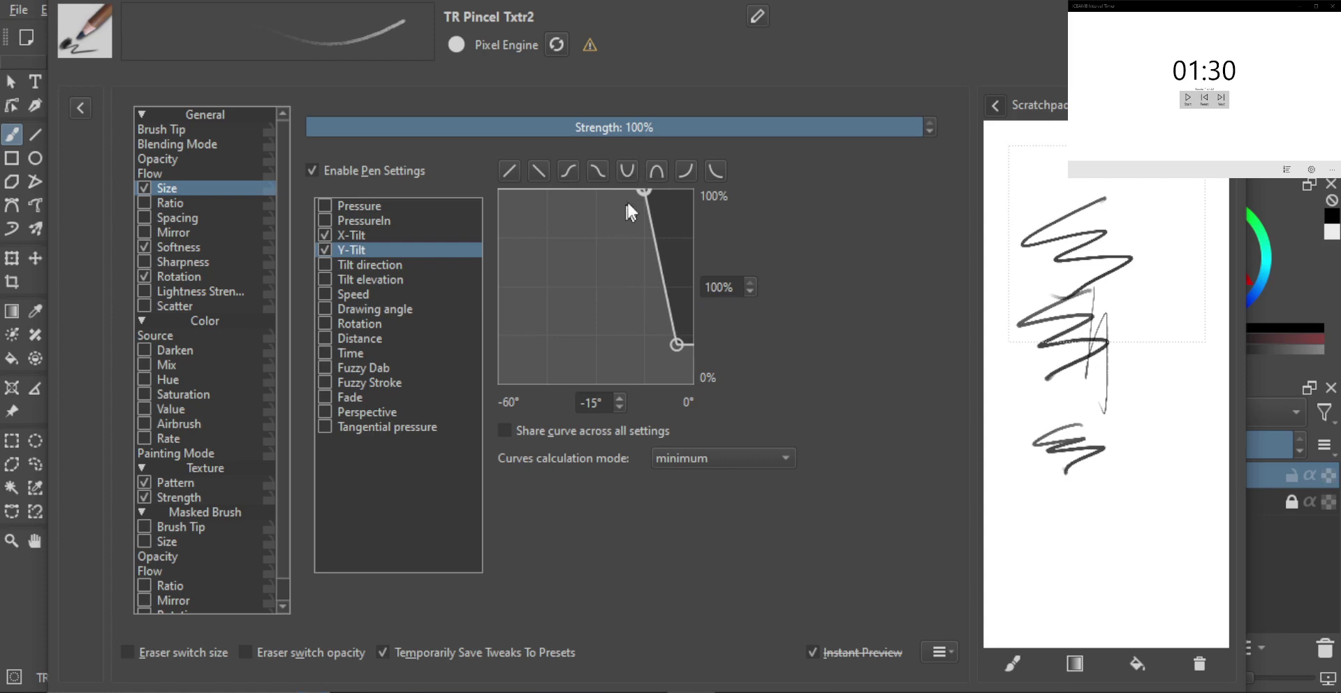
Step: Return the upper point of the Size Y-Tilt curve to -60° and 100%, and test it with scratchpad strokes
left_click_drag(644, 190, 451, 184)
left_click_drag(1128, 181, 1132, 204)
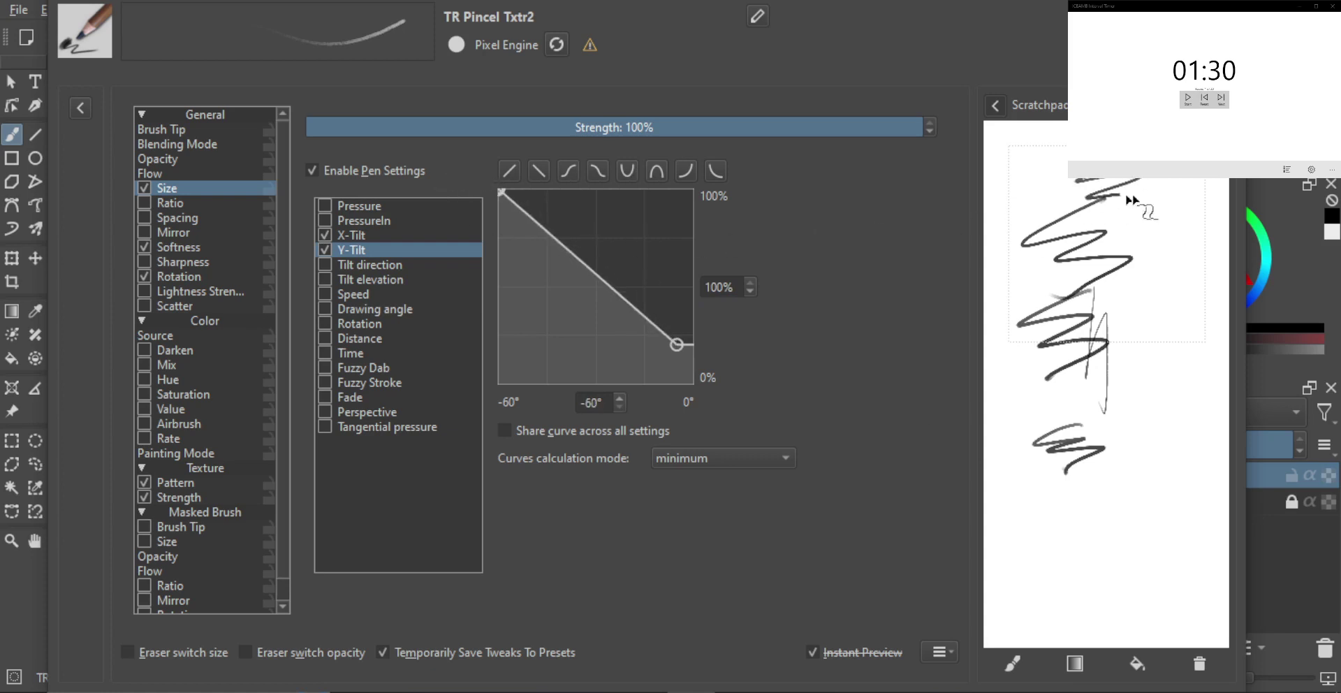
left_click_drag(1108, 493, 1120, 563)
mouse_move(1160, 326)
left_mouse_down()
mouse_move(1110, 360)
mouse_move(1161, 398)
mouse_move(1138, 417)
left_mouse_up()
Step: Reposition the brush editor, show the Size X-Tilt curve and test the brush with a broad tilted scratchpad stroke
left_click_drag(1007, 0, 1008, 109)
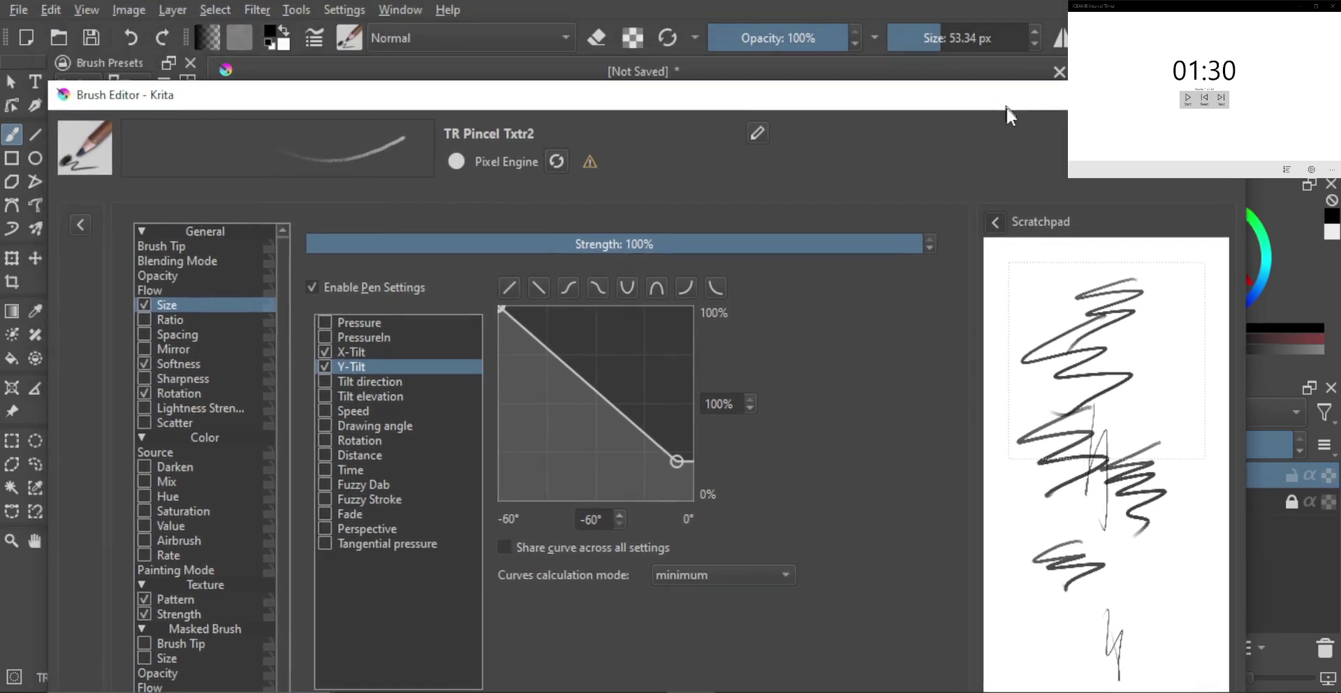
left_click(997, 38)
left_click_drag(910, 103, 931, 42)
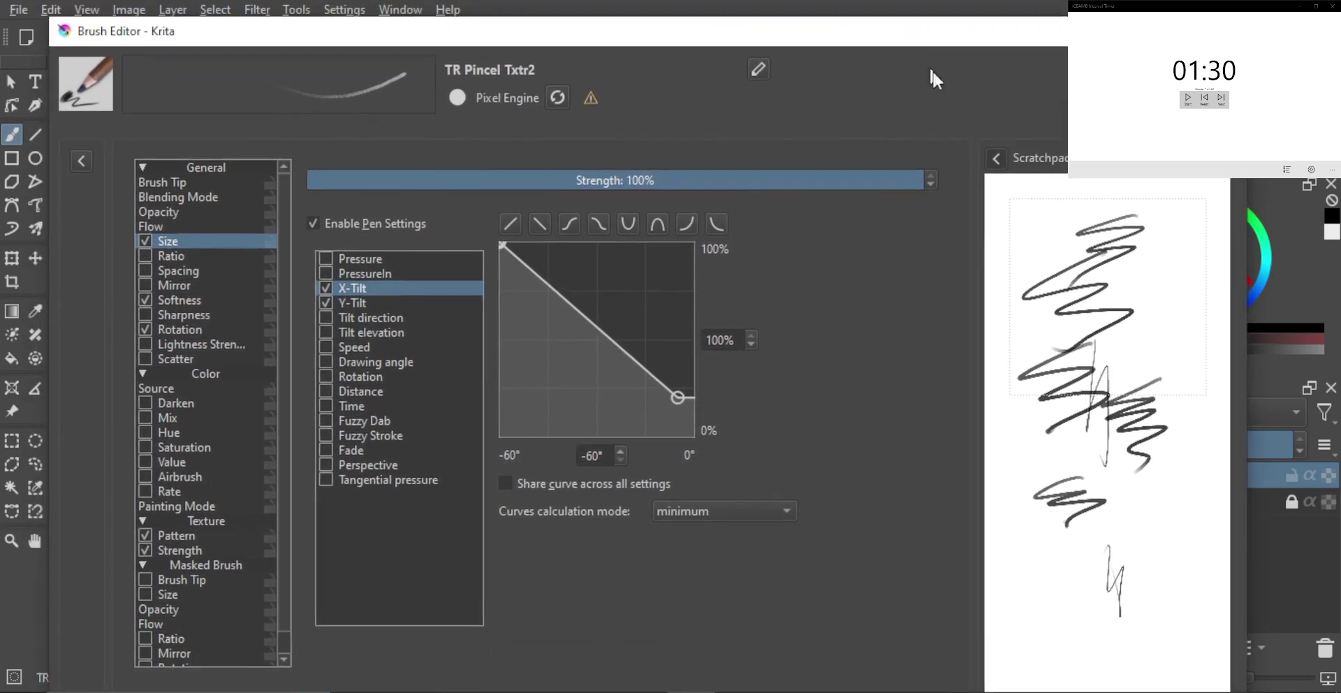
left_click_drag(1080, 199, 1034, 309)
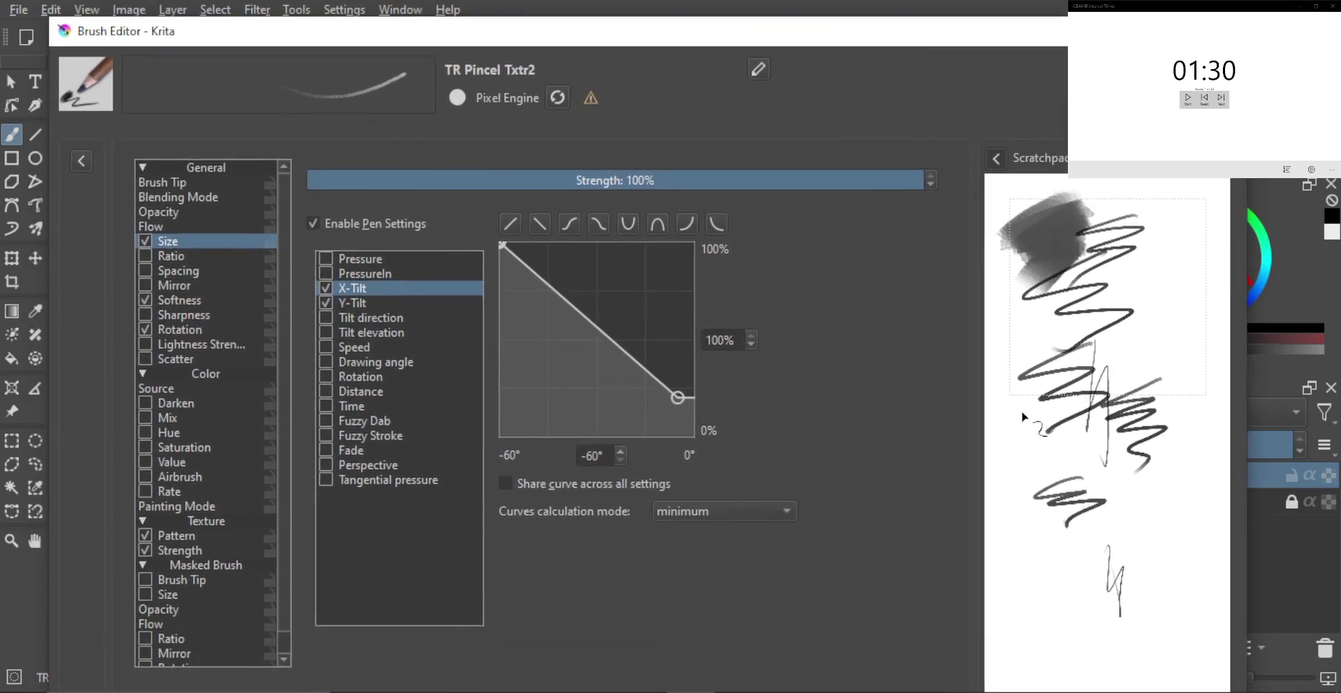
Step: Move the upper point of the Size X-Tilt curve to -27° at 100% and test it with scratchpad strokes
left_click_drag(565, 250, 579, 180)
left_click_drag(499, 247, 605, 245)
mouse_move(1125, 333)
left_mouse_down()
mouse_move(1157, 351)
mouse_move(1119, 426)
left_mouse_up()
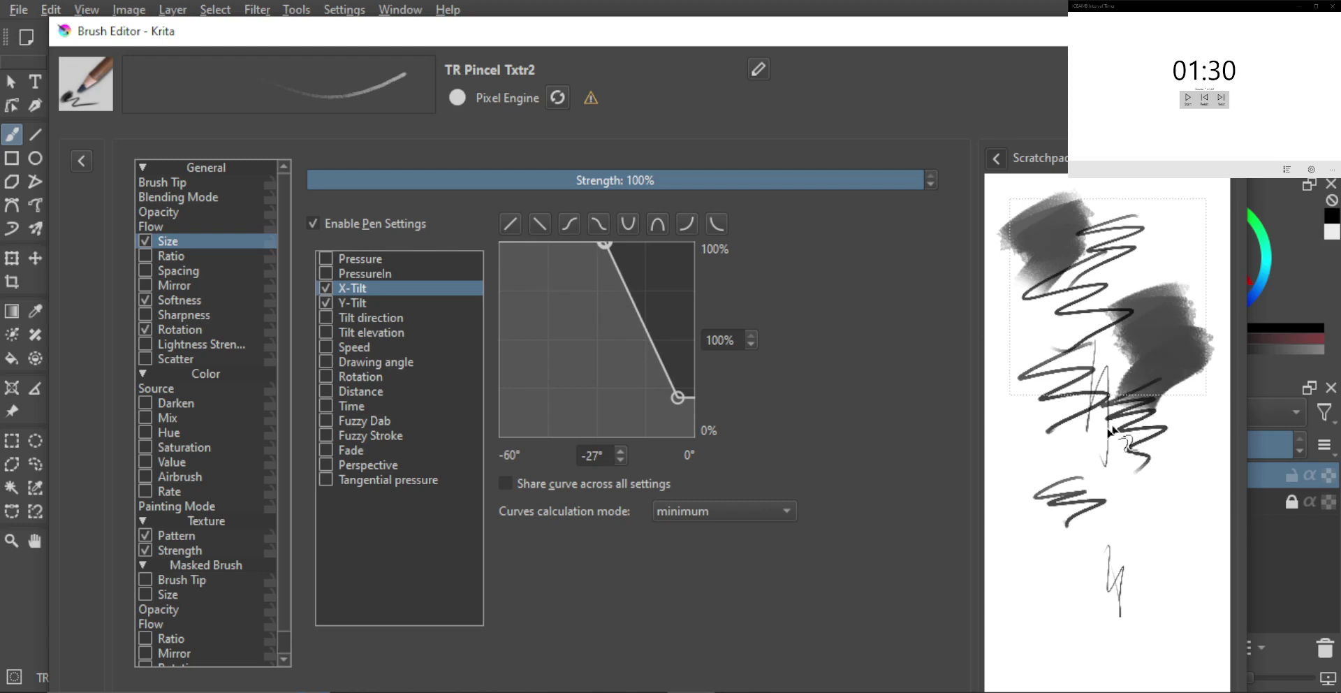
mouse_move(1053, 559)
left_mouse_down()
mouse_move(1054, 616)
mouse_move(1062, 606)
left_mouse_up()
left_click_drag(1071, 588, 1072, 605)
mouse_move(1089, 364)
left_mouse_down()
mouse_move(1012, 412)
mouse_move(1034, 482)
mouse_move(1013, 493)
left_mouse_up()
Step: Move the upper point of the Size X-Tilt curve to -14° at 100% and test it on a cleared scratchpad
left_click_drag(604, 243, 649, 245)
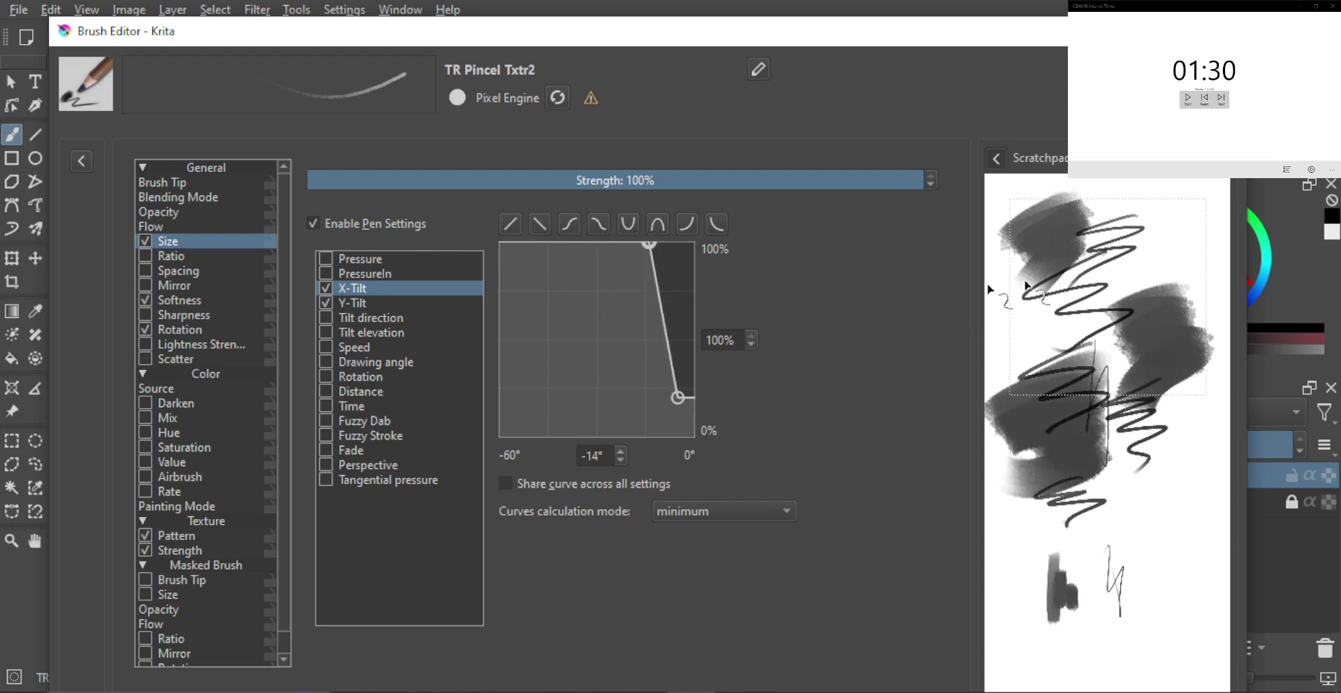
left_click_drag(960, 39, 948, 8)
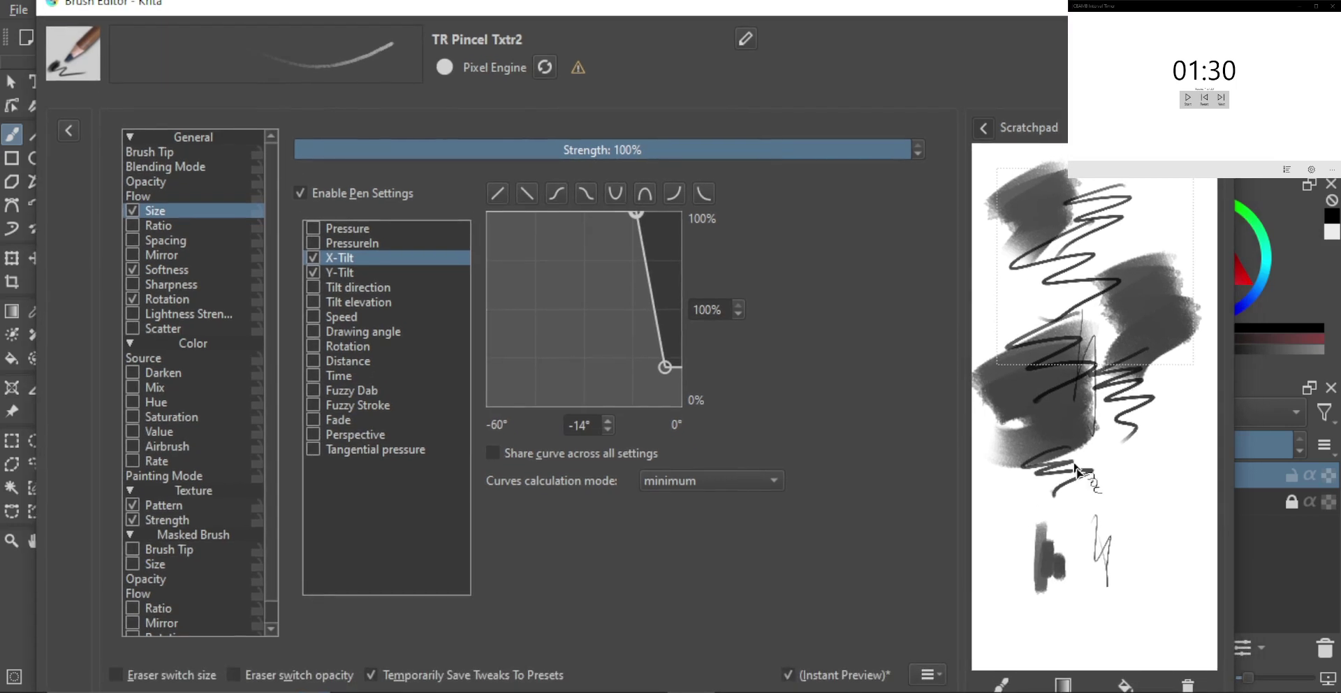
left_click(1187, 685)
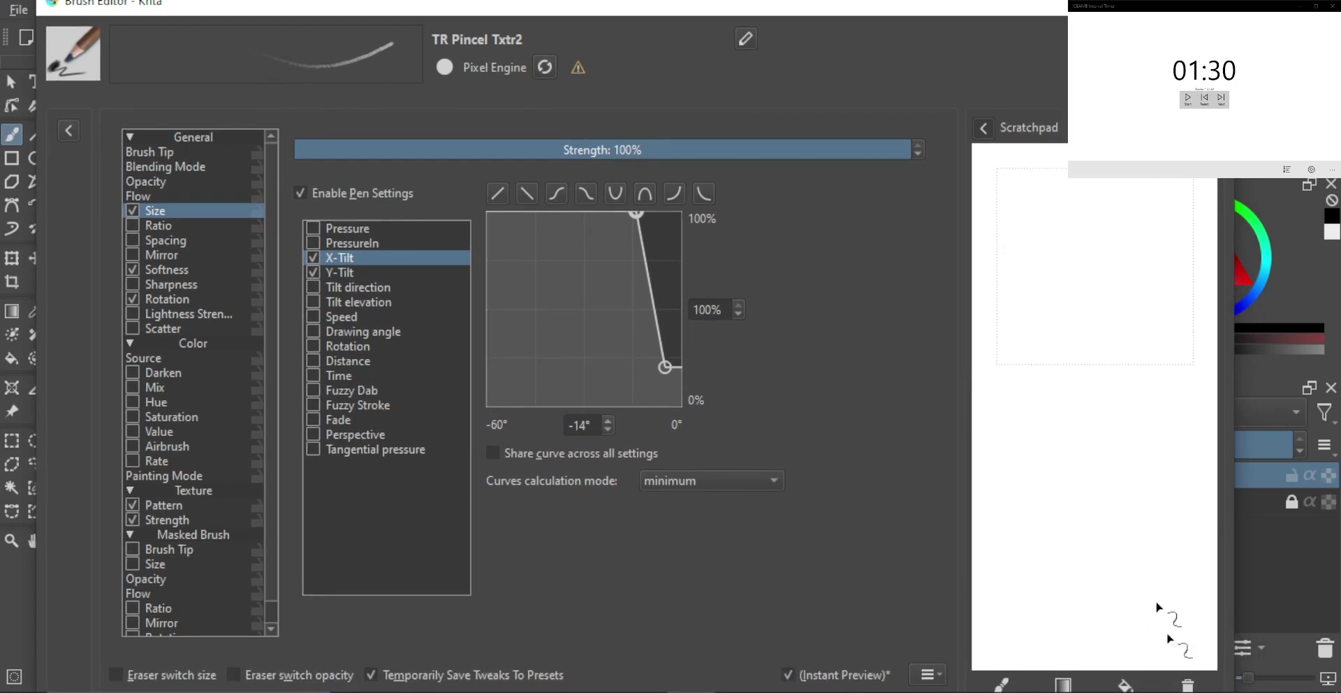
mouse_move(1114, 269)
left_mouse_down()
mouse_move(1055, 296)
mouse_move(1079, 370)
left_mouse_up()
left_click_drag(1080, 448, 1097, 546)
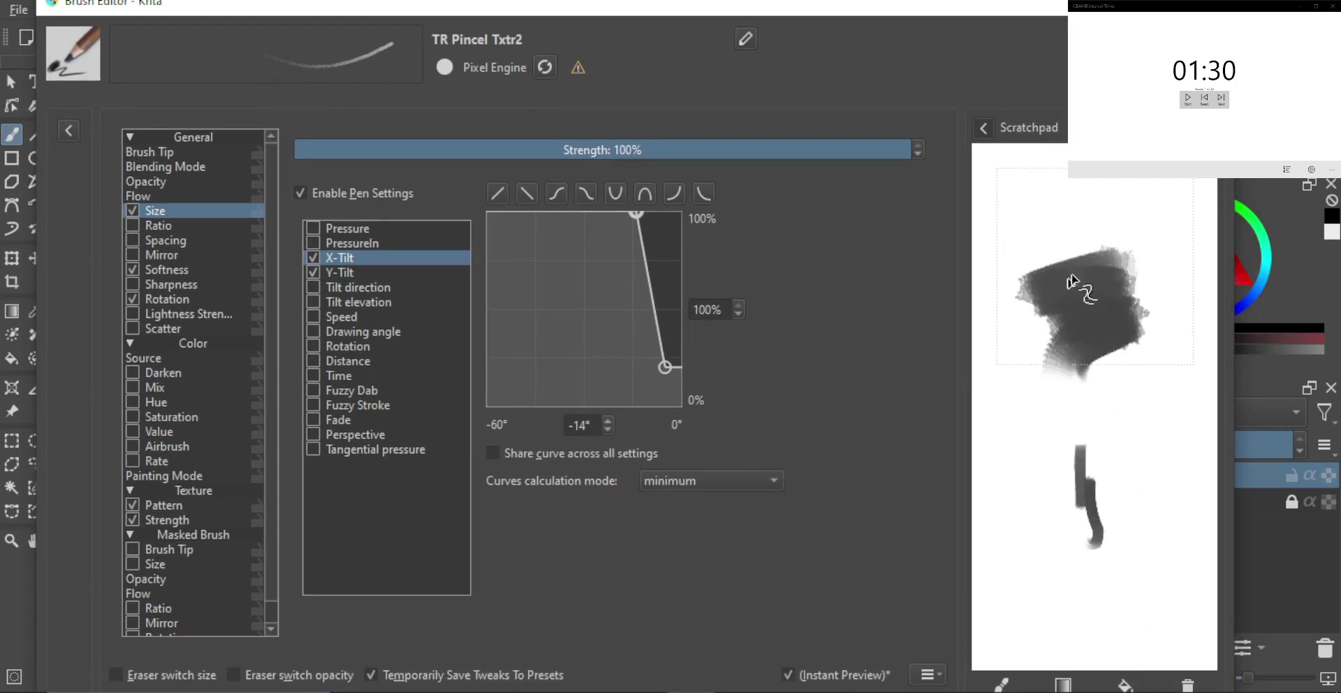
mouse_move(1117, 195)
left_mouse_down()
mouse_move(1055, 215)
mouse_move(1135, 381)
mouse_move(1118, 401)
left_mouse_up()
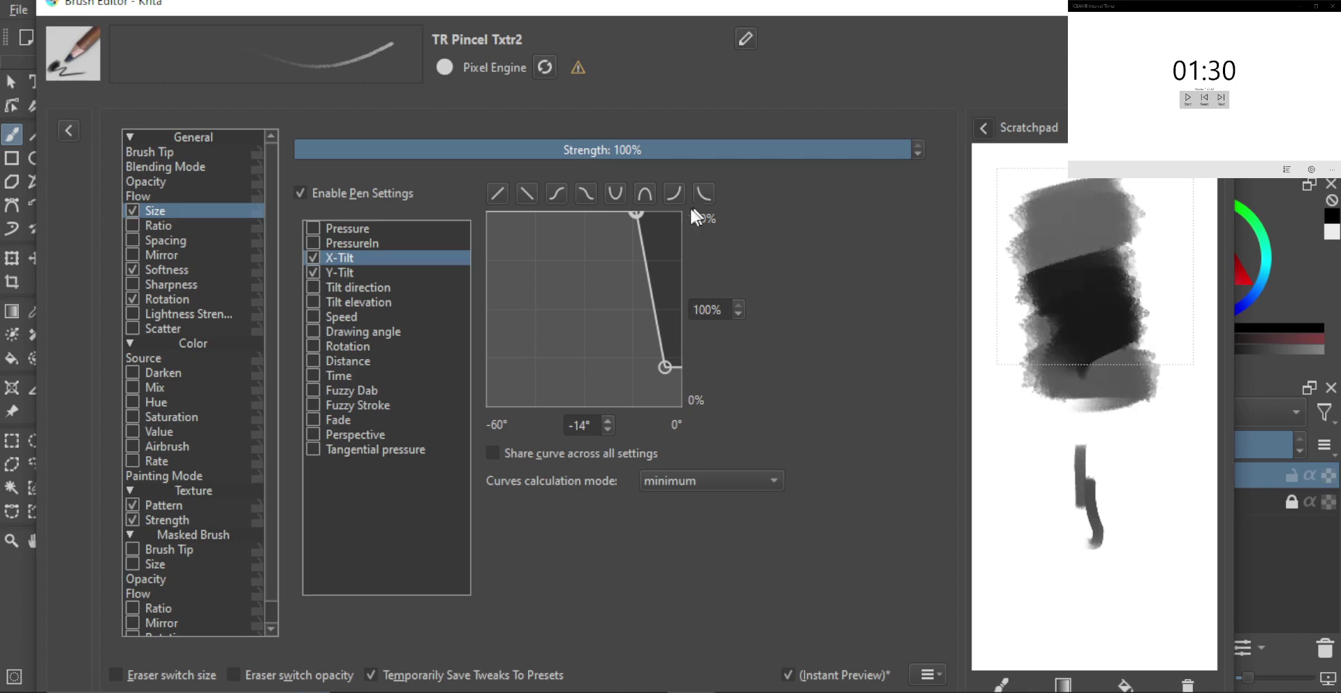
Step: Pull back the upper point of the Size X-Tilt curve, set Y-Tilt's to -34° at 100%, and test on a cleared scratchpad
left_click_drag(633, 215, 597, 220)
left_click(360, 273)
left_click(1187, 685)
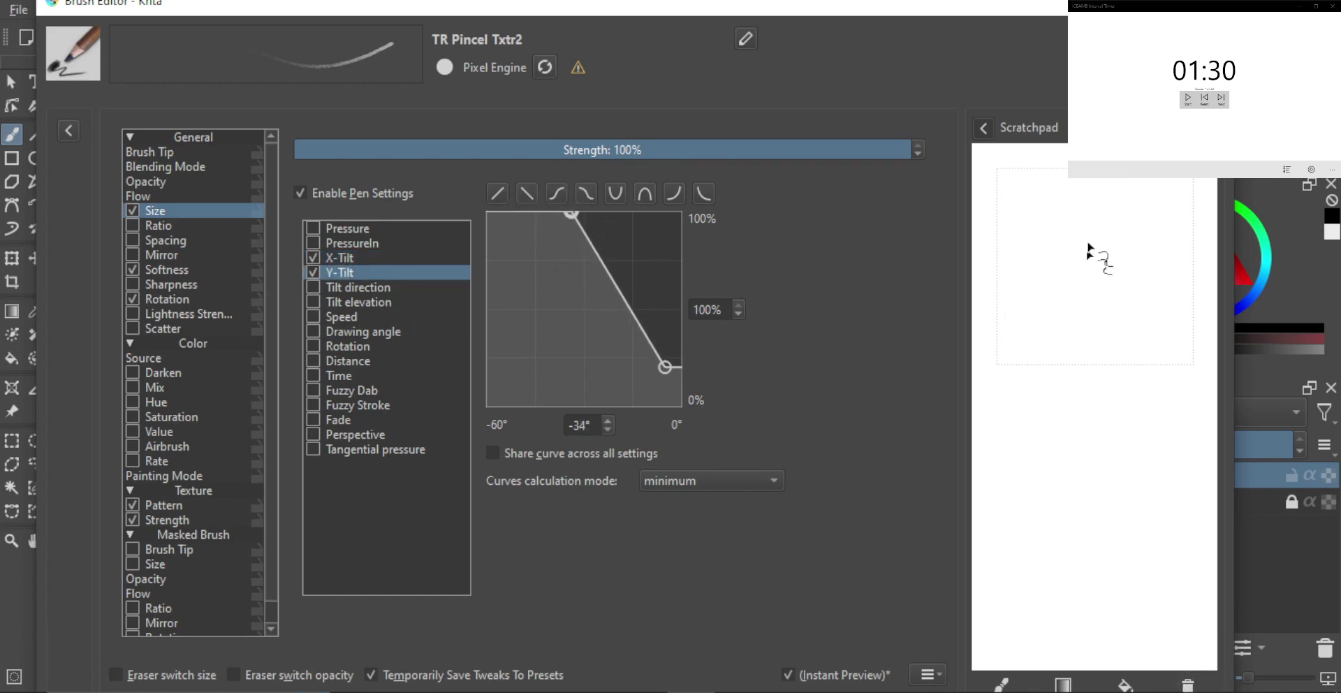
mouse_move(1097, 199)
left_mouse_down()
mouse_move(1067, 291)
mouse_move(1079, 325)
left_mouse_up()
left_click_drag(1072, 465, 1090, 538)
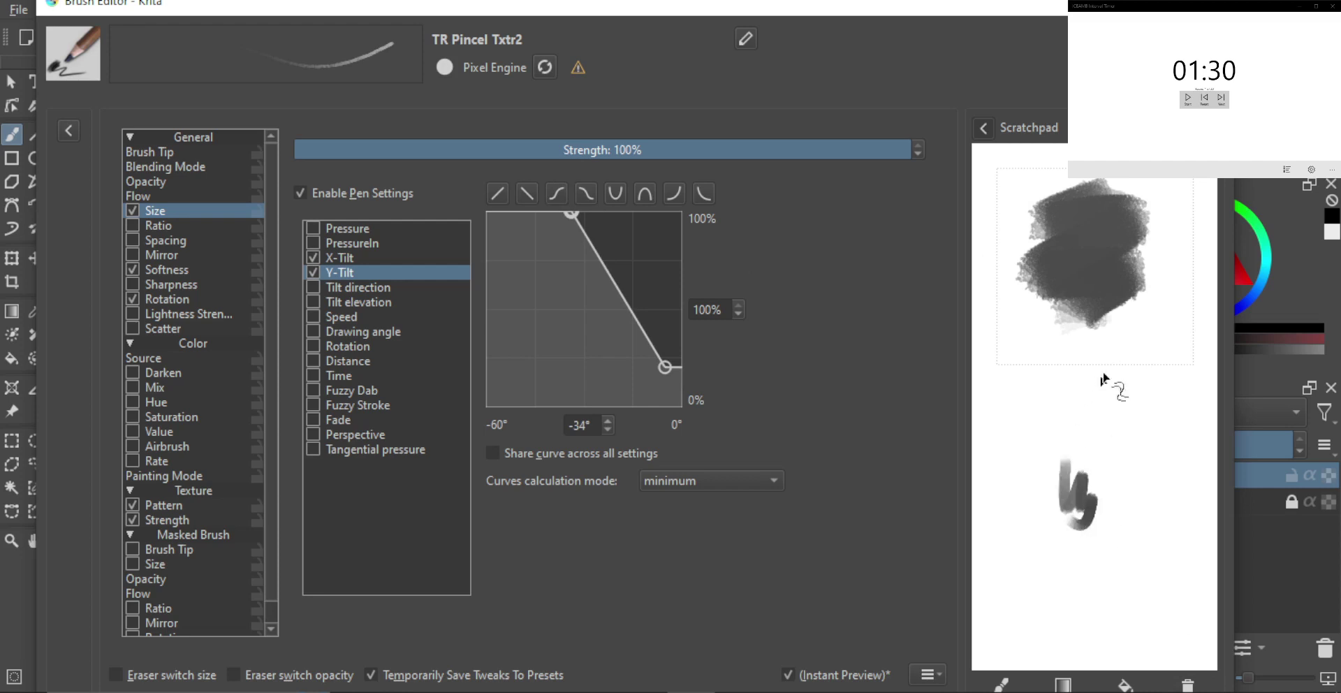
mouse_move(1135, 350)
left_mouse_down()
mouse_move(1123, 455)
mouse_move(1089, 482)
left_mouse_up()
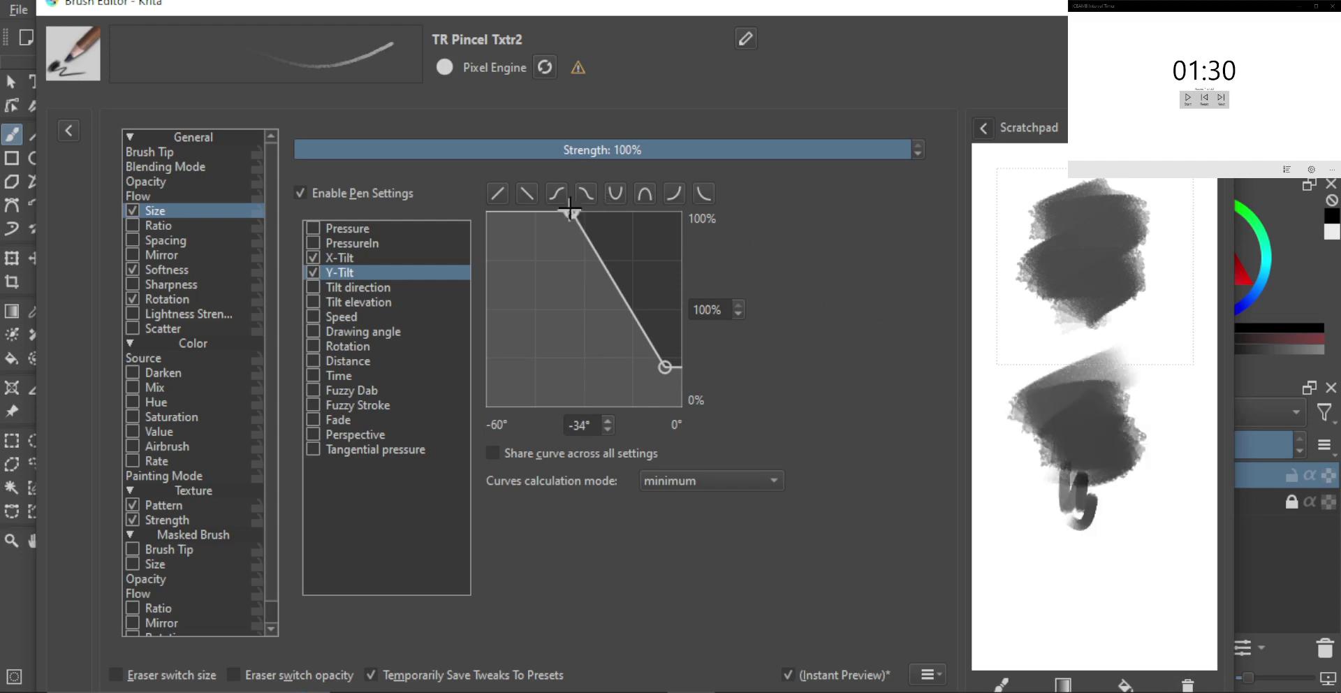
Step: Move the upper point of the Size Y-Tilt curve to -35° at 100%, overwrite the TR Pincel Txtr2 preset and close the brush editor
mouse_move(573, 208)
left_mouse_down()
mouse_move(586, 195)
mouse_move(570, 195)
left_mouse_up()
left_click(1138, 40)
left_click(751, 496)
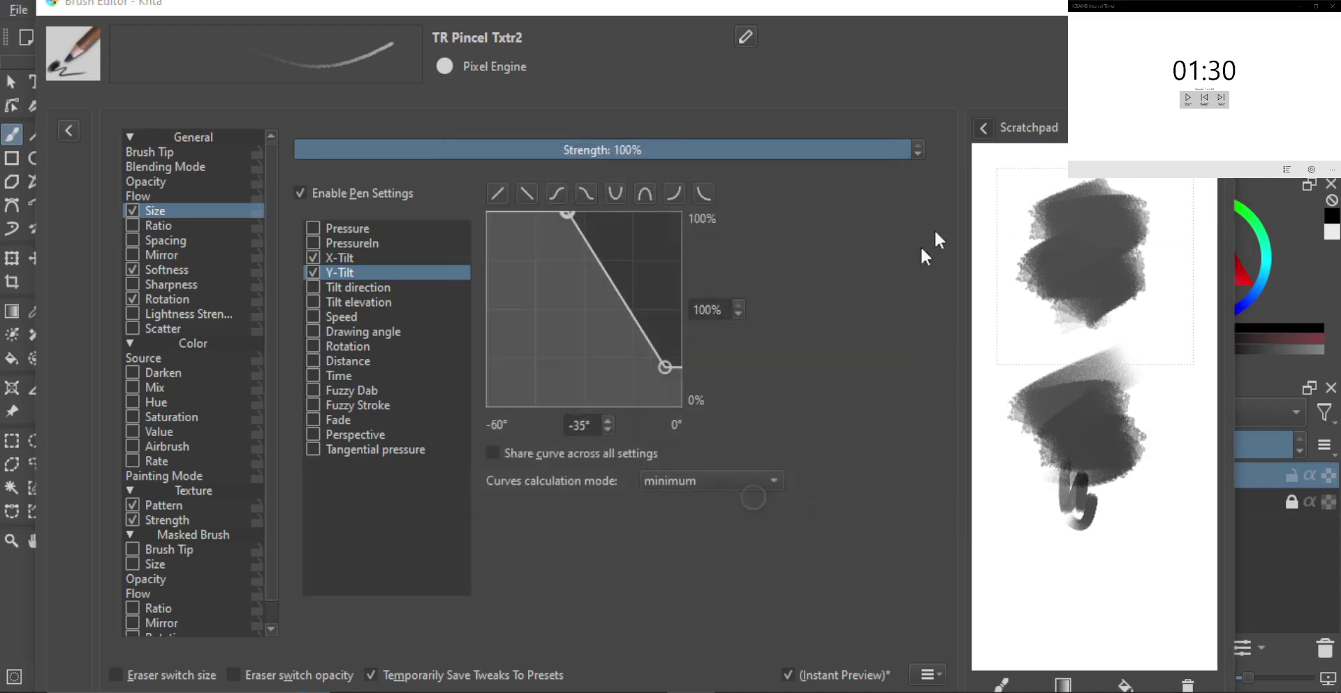
key("Escape")
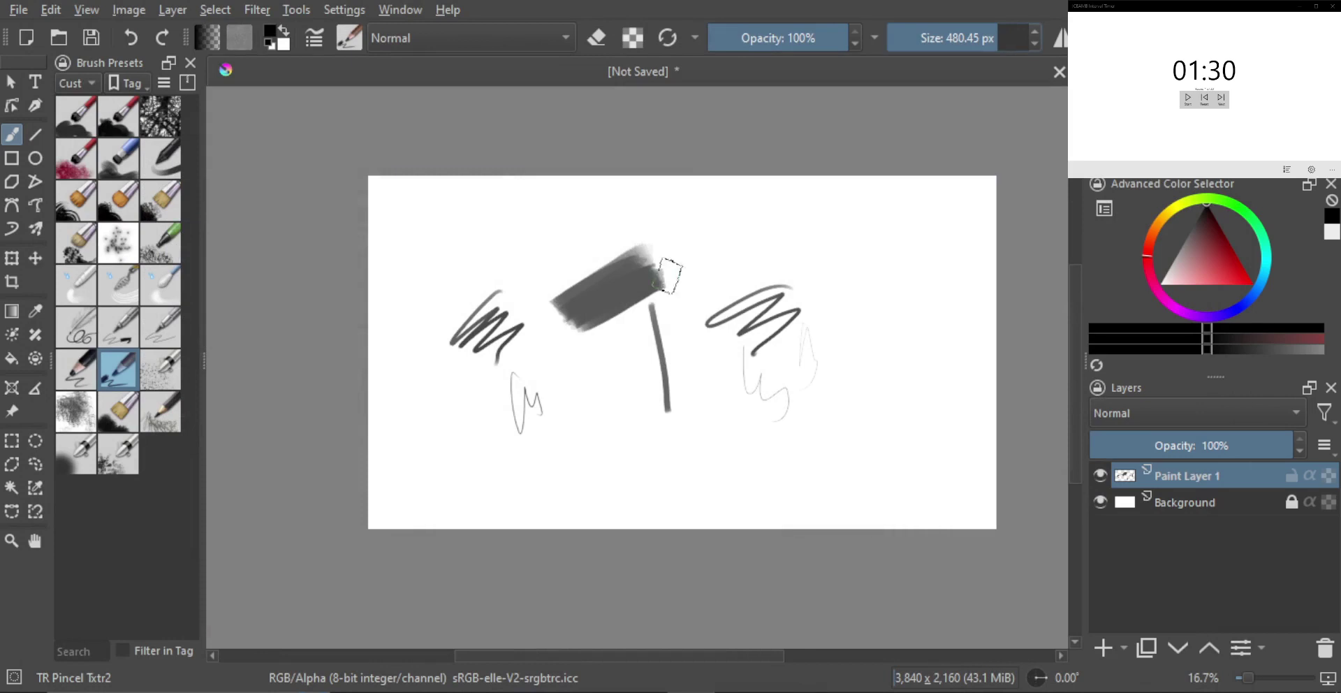
Step: Clear the old strokes from Paint Layer 1 and test the brush with narrow and broad tilted strokes on the canvas
mouse_move(667, 276)
left_mouse_down()
mouse_move(622, 283)
mouse_move(660, 359)
left_mouse_up()
key("Delete")
left_click_drag(613, 318, 615, 365)
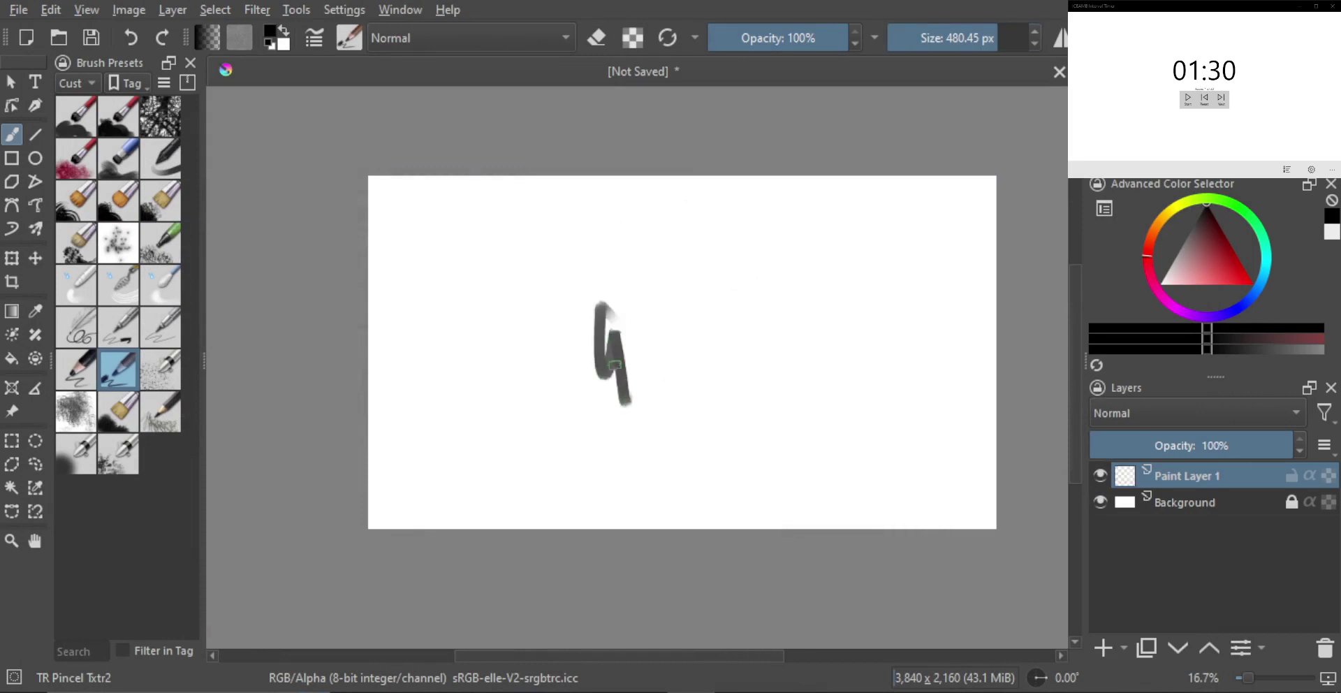
left_click_drag(711, 245, 674, 378)
Step: Reduce the brush size and test it with small scribbles on the canvas, finishing at 56.60 px
mouse_move(842, 371)
left_mouse_down("shift")
mouse_move(718, 379)
mouse_move(530, 350)
left_mouse_up("shift")
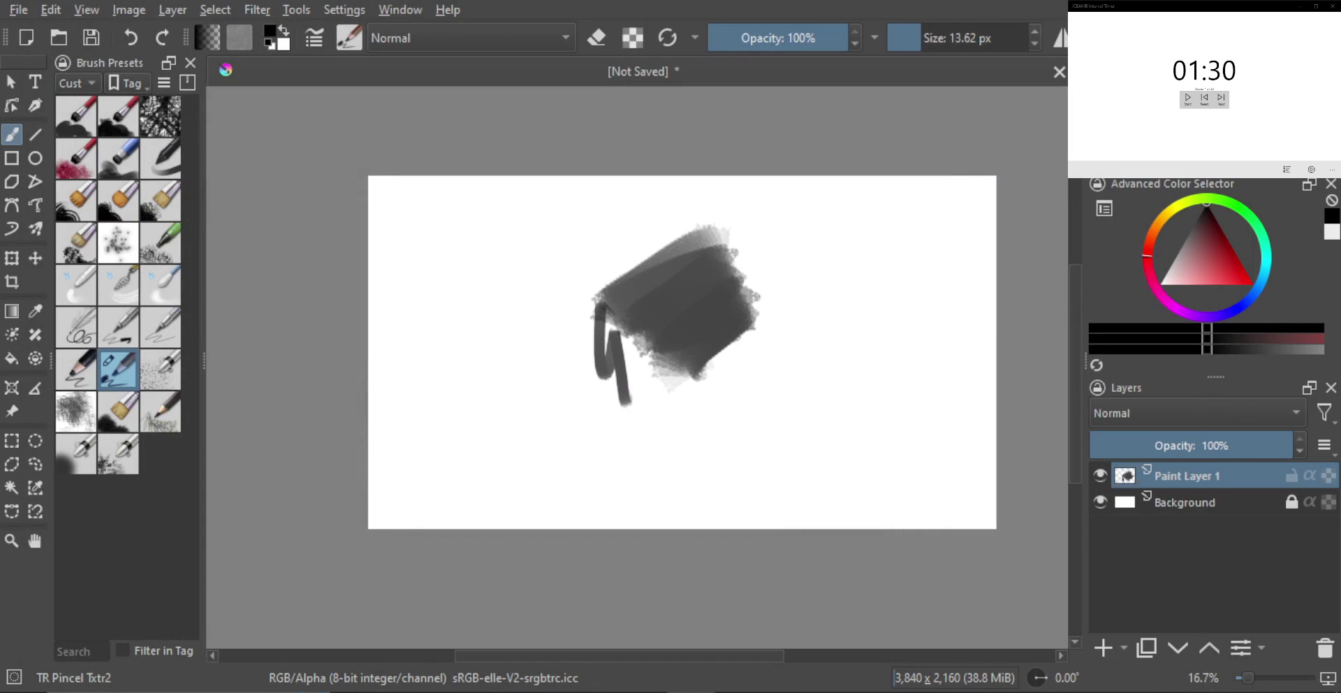
mouse_move(544, 252)
left_mouse_down()
mouse_move(497, 283)
mouse_move(557, 308)
left_mouse_up()
mouse_move(558, 302)
left_mouse_down()
mouse_move(542, 318)
mouse_move(510, 305)
left_mouse_up()
mouse_move(596, 254)
left_mouse_down()
mouse_move(568, 262)
mouse_move(584, 307)
left_mouse_up()
left_click_drag(486, 357, 478, 357, "shift")
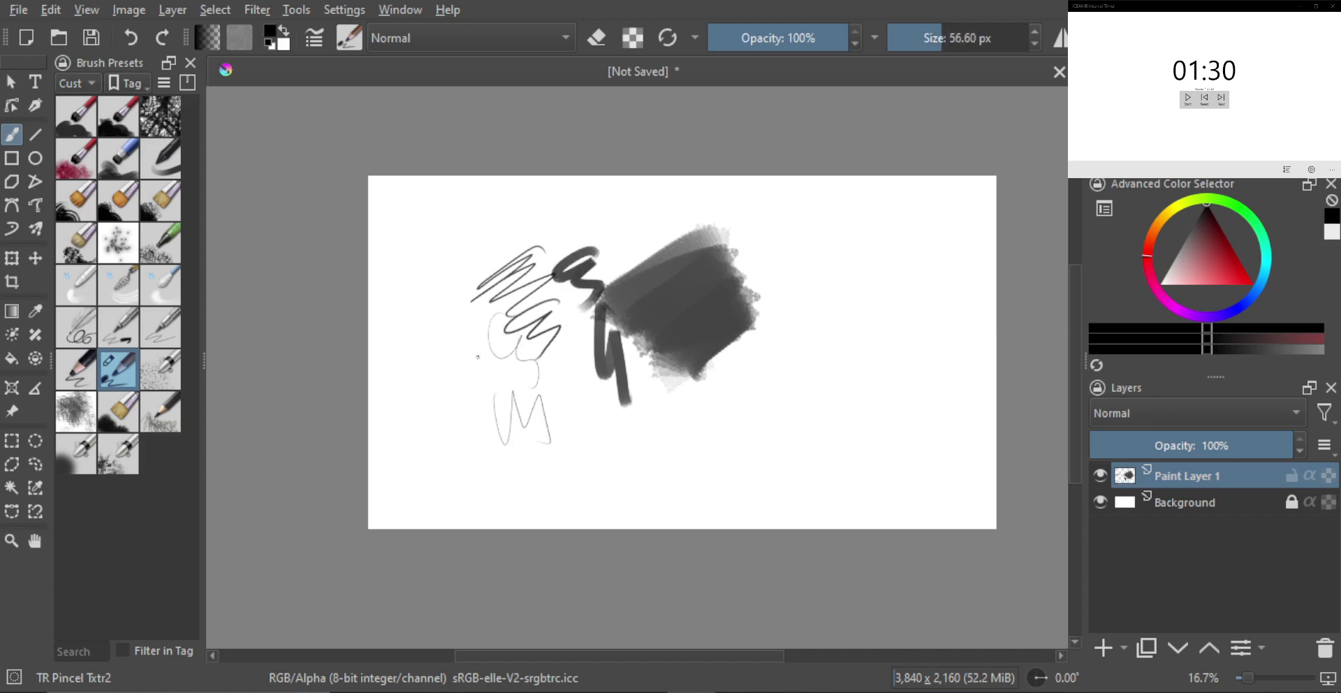
Step: Reopen the brush editor and set the lower point of the Size X-Tilt curve to 40% at -5°
left_click(316, 40)
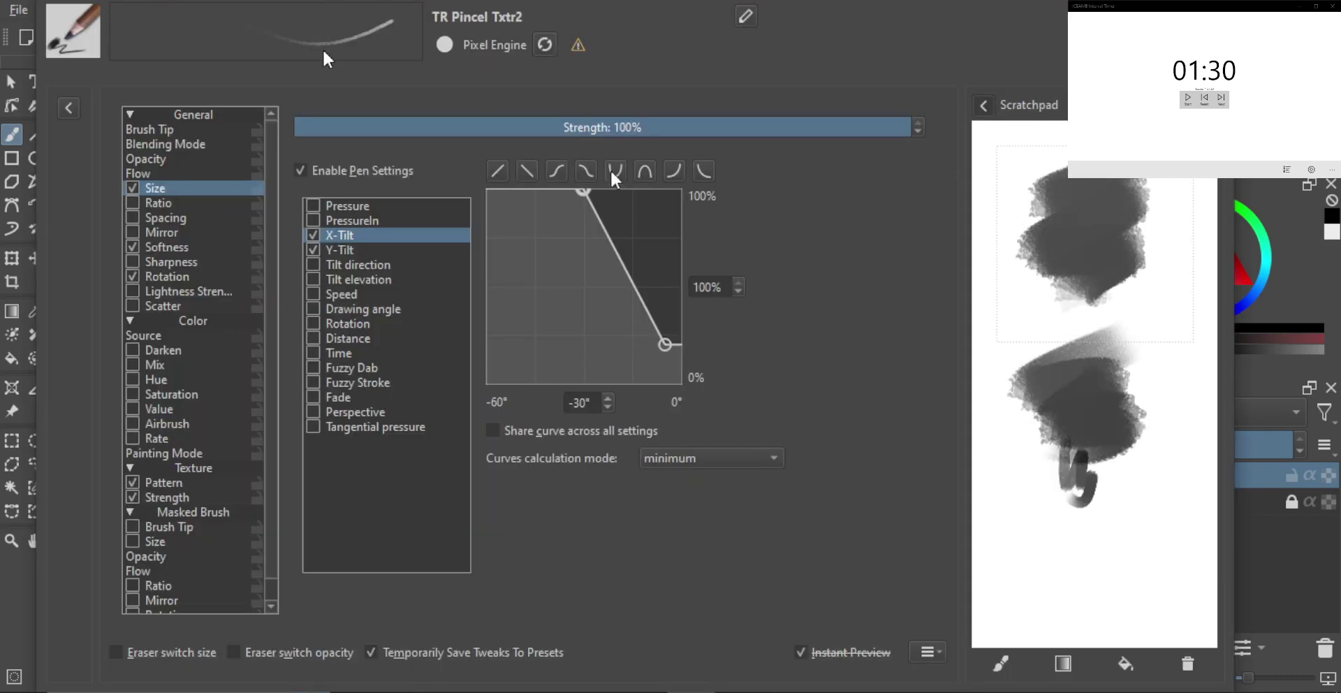
left_click(664, 345)
left_click_drag(665, 344, 666, 308)
left_click(738, 282)
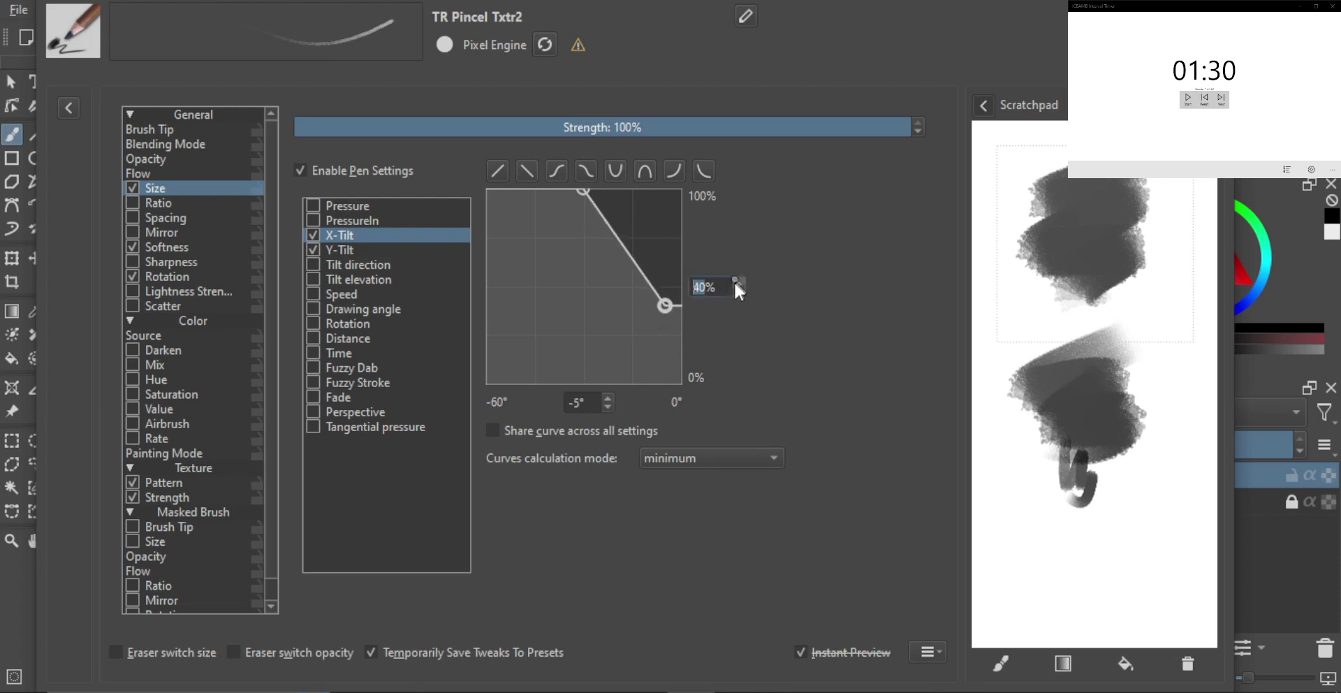
Step: Set the lower point of the Size Y-Tilt curve to 40% and test the brush with several scratchpad strokes
left_click(323, 249)
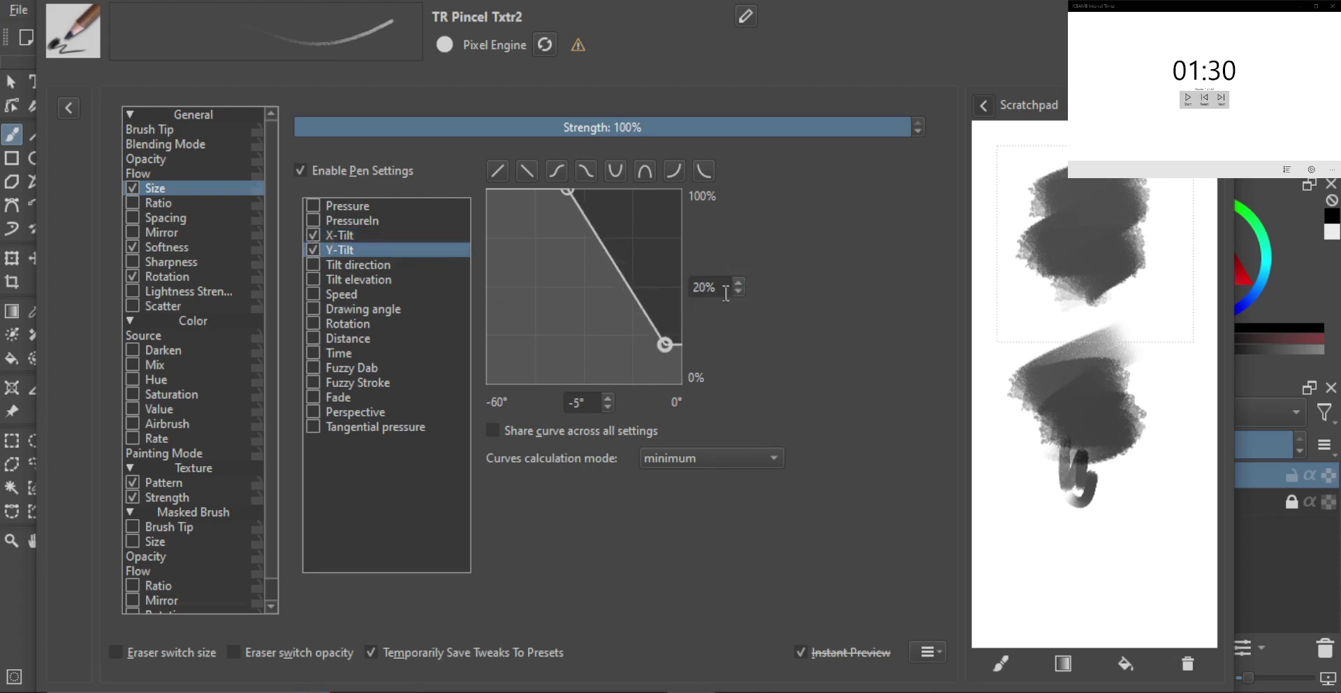
left_click_drag(725, 292, 692, 287)
type("40")
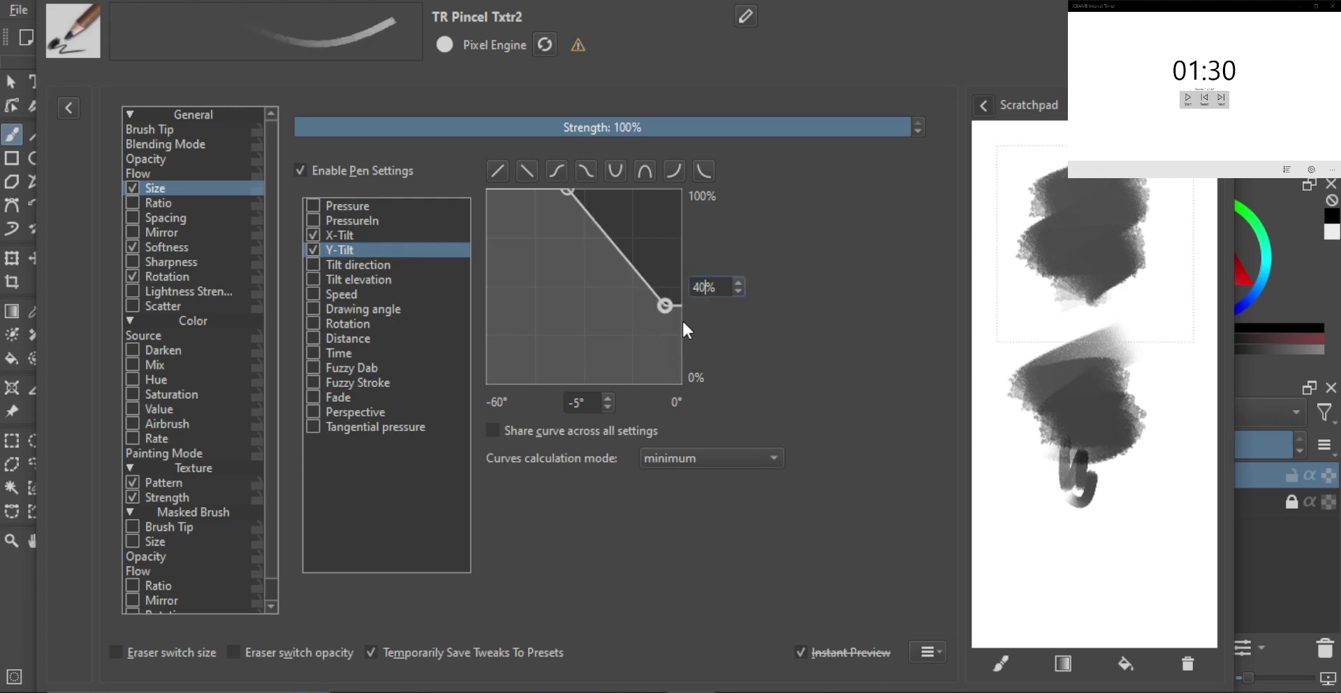
left_click_drag(1008, 459, 1019, 575)
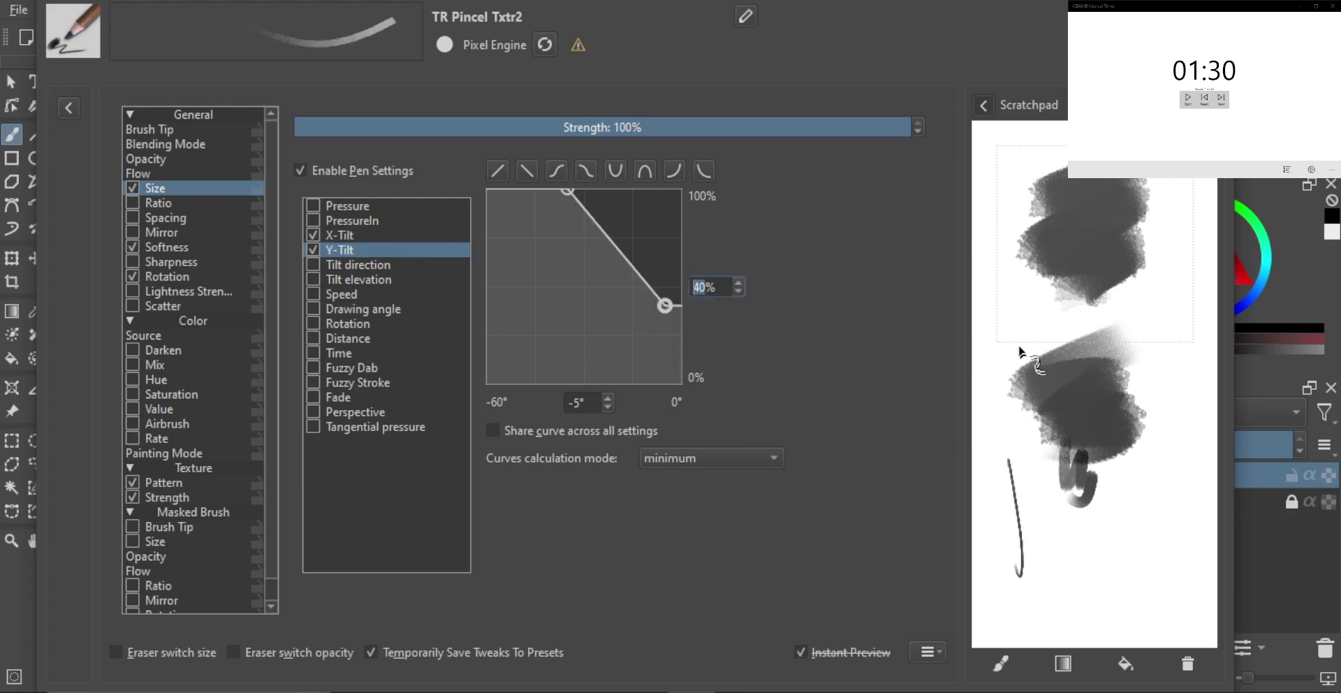
left_click_drag(1004, 303, 998, 396)
left_click_drag(1047, 322, 1070, 318)
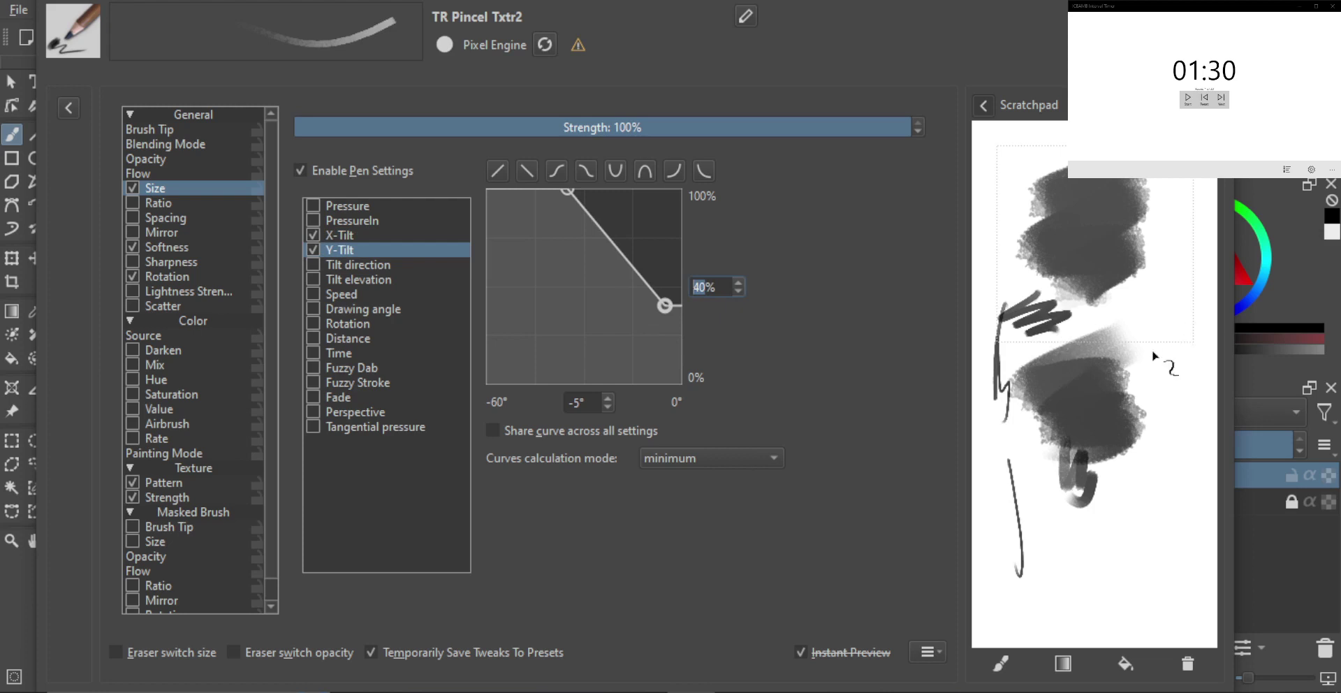
mouse_move(1152, 328)
left_mouse_down()
mouse_move(1149, 367)
mouse_move(1090, 433)
left_mouse_up()
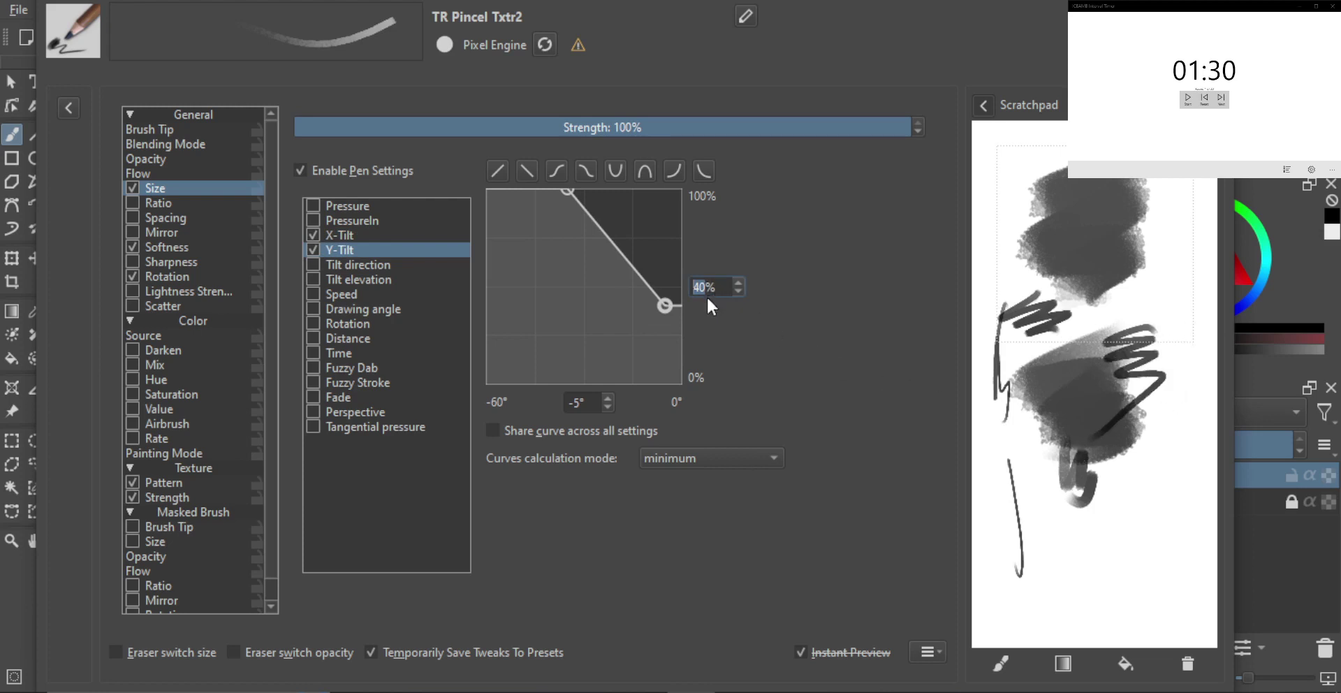
Step: Set the lower point of the Size Y-Tilt curve to 25% and X-Tilt's to -6° at 25%, and test on the scratchpad
type("25")
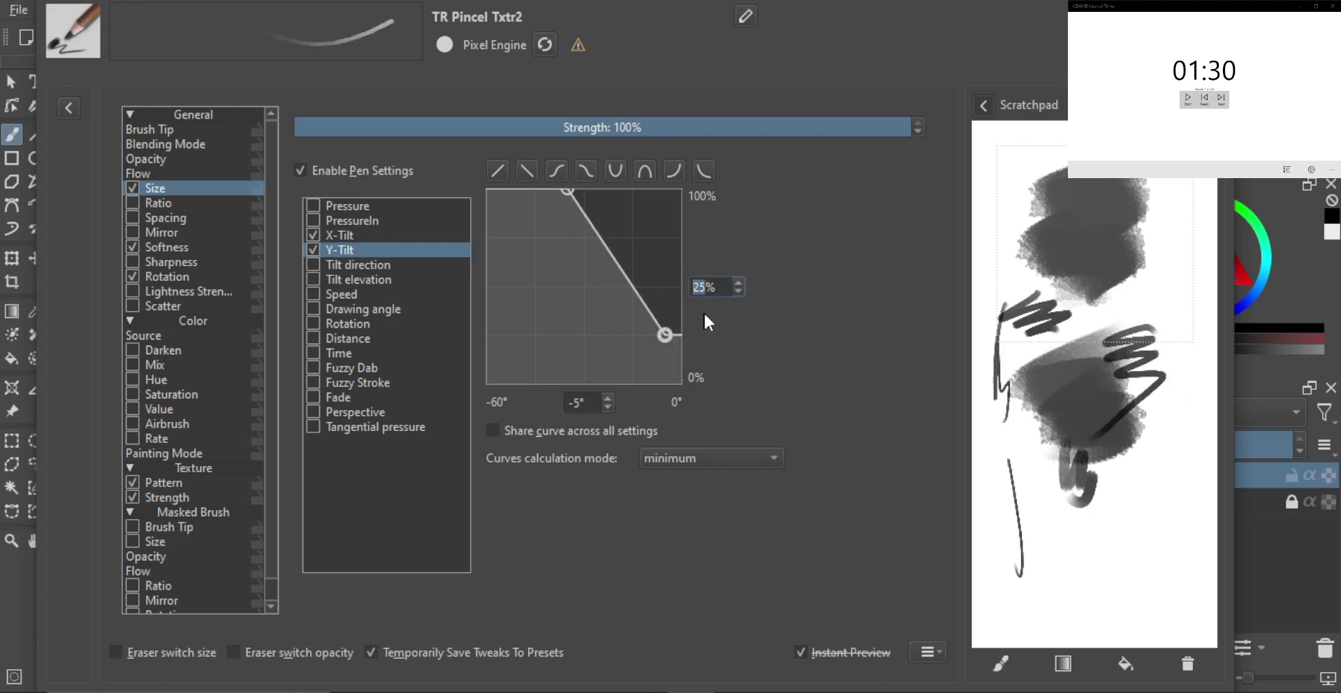
left_click(339, 234)
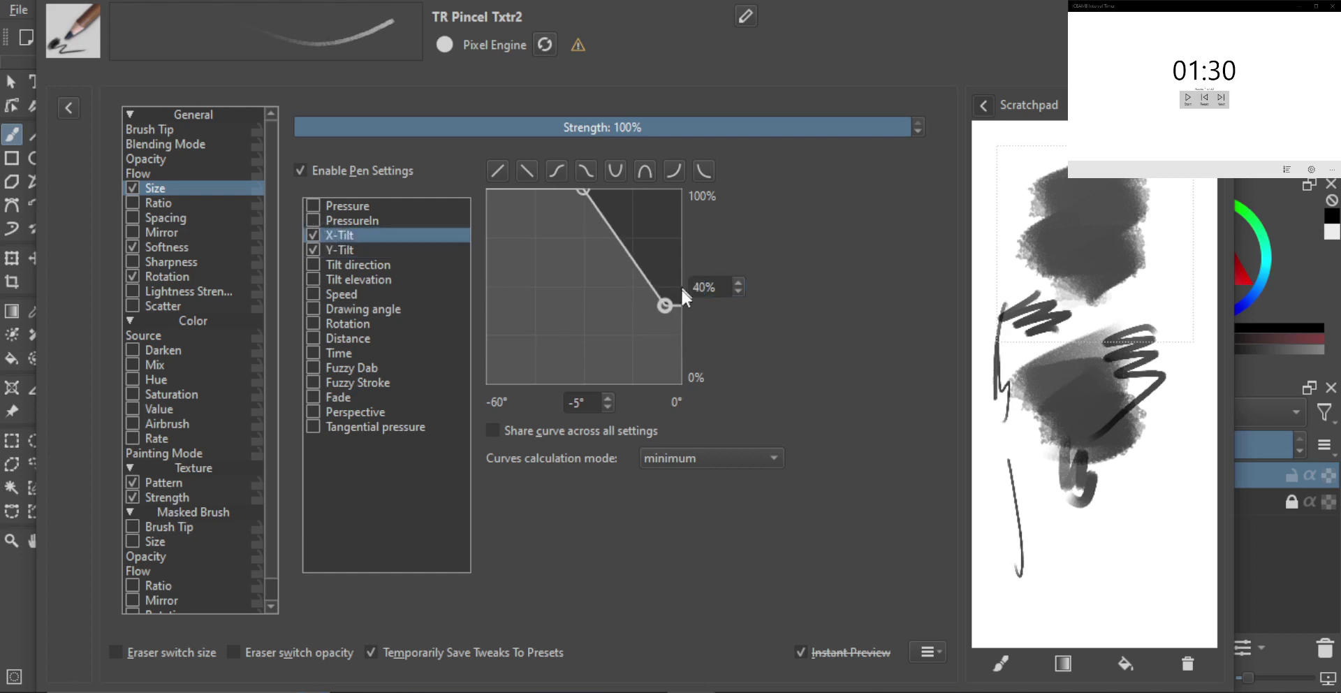
left_click_drag(665, 306, 662, 334)
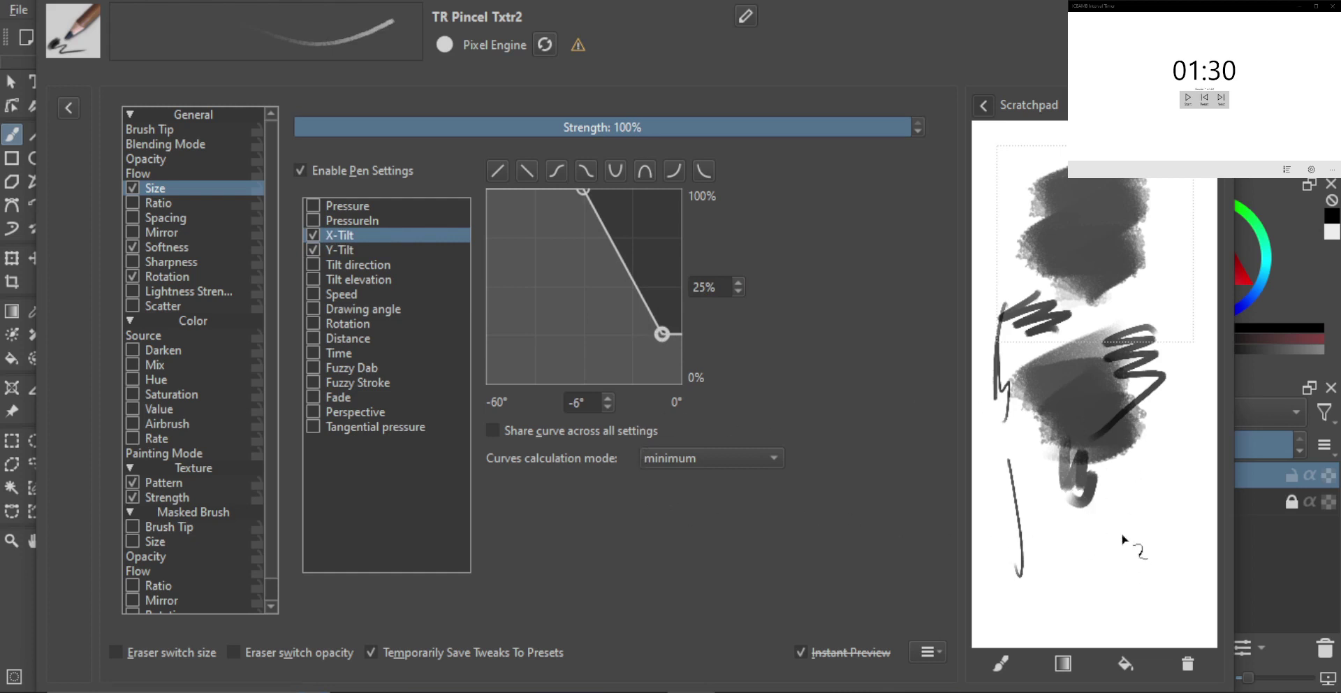
left_click_drag(1120, 534, 1126, 593)
mouse_move(1187, 299)
left_mouse_down()
mouse_move(1126, 323)
mouse_move(1118, 346)
left_mouse_up()
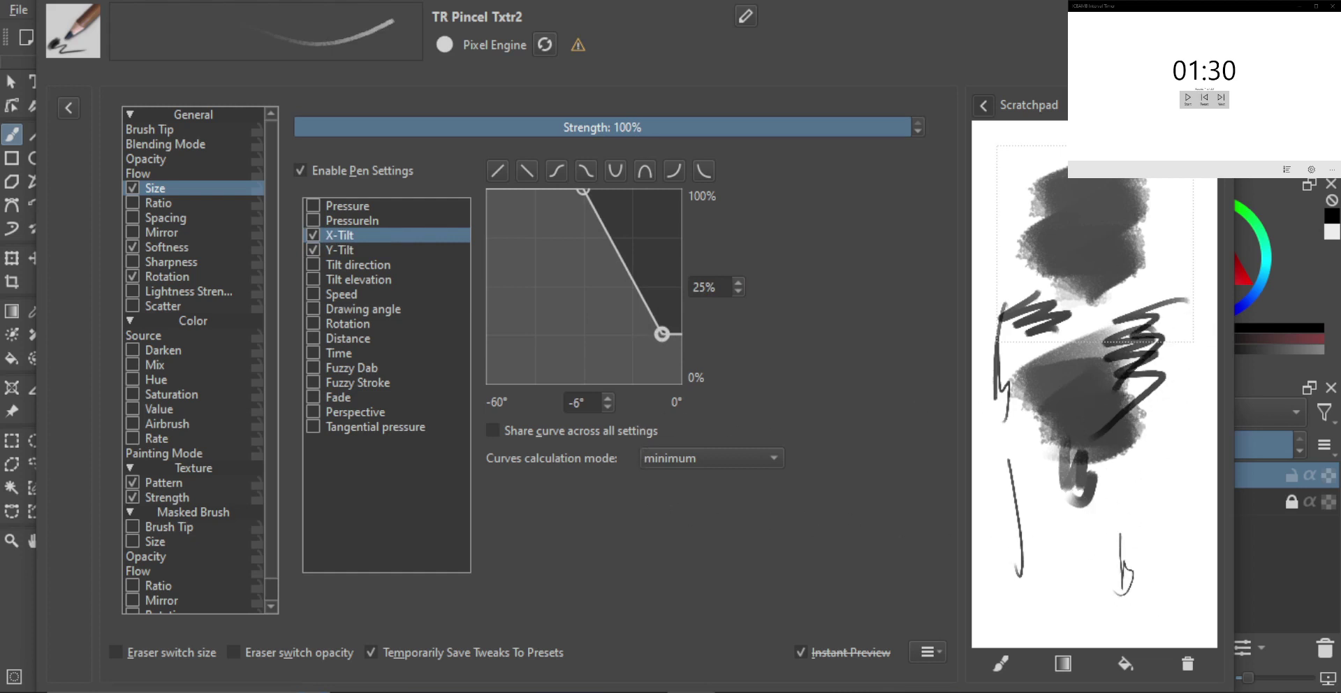
Step: Save the tilt changes over the TR Pincel Txtr2 preset and close the brush editor
left_click(1145, 43)
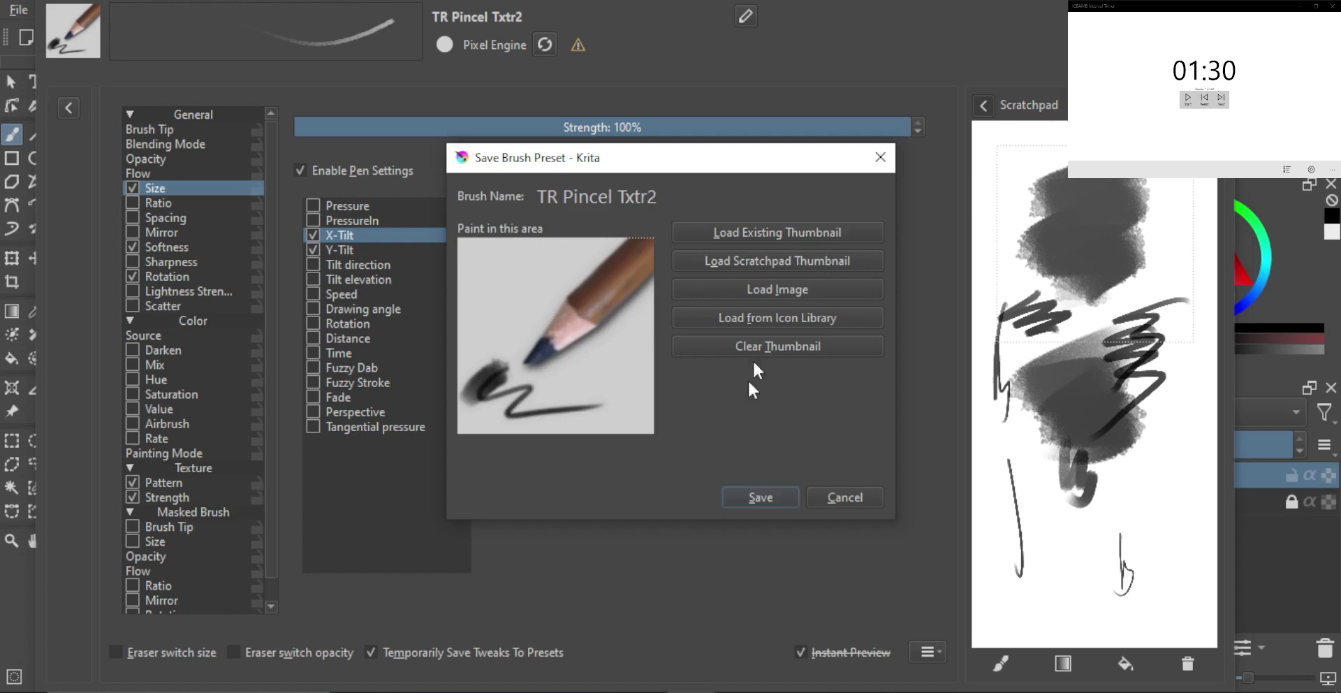
left_click(759, 497)
key("F5")
Step: Test the saved brush with scribbles on the canvas and clear Paint Layer 1
mouse_move(753, 347)
left_mouse_down()
mouse_move(758, 419)
mouse_move(782, 447)
left_mouse_up()
key("Delete")
mouse_move(560, 284)
left_mouse_down()
mouse_move(577, 341)
mouse_move(614, 373)
left_mouse_up()
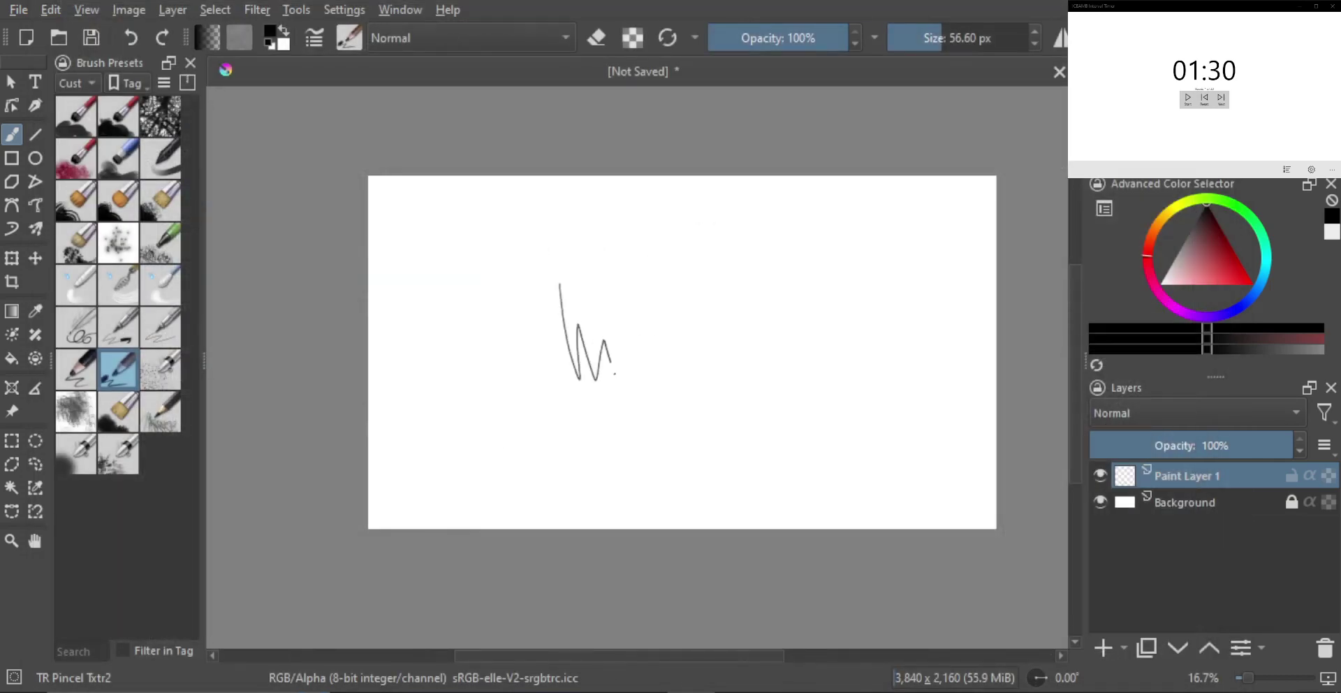
mouse_move(539, 278)
left_mouse_down()
mouse_move(490, 323)
mouse_move(578, 302)
left_mouse_up()
mouse_move(681, 263)
left_mouse_down()
mouse_move(622, 348)
mouse_move(657, 344)
mouse_move(730, 409)
left_mouse_up()
key("Delete")
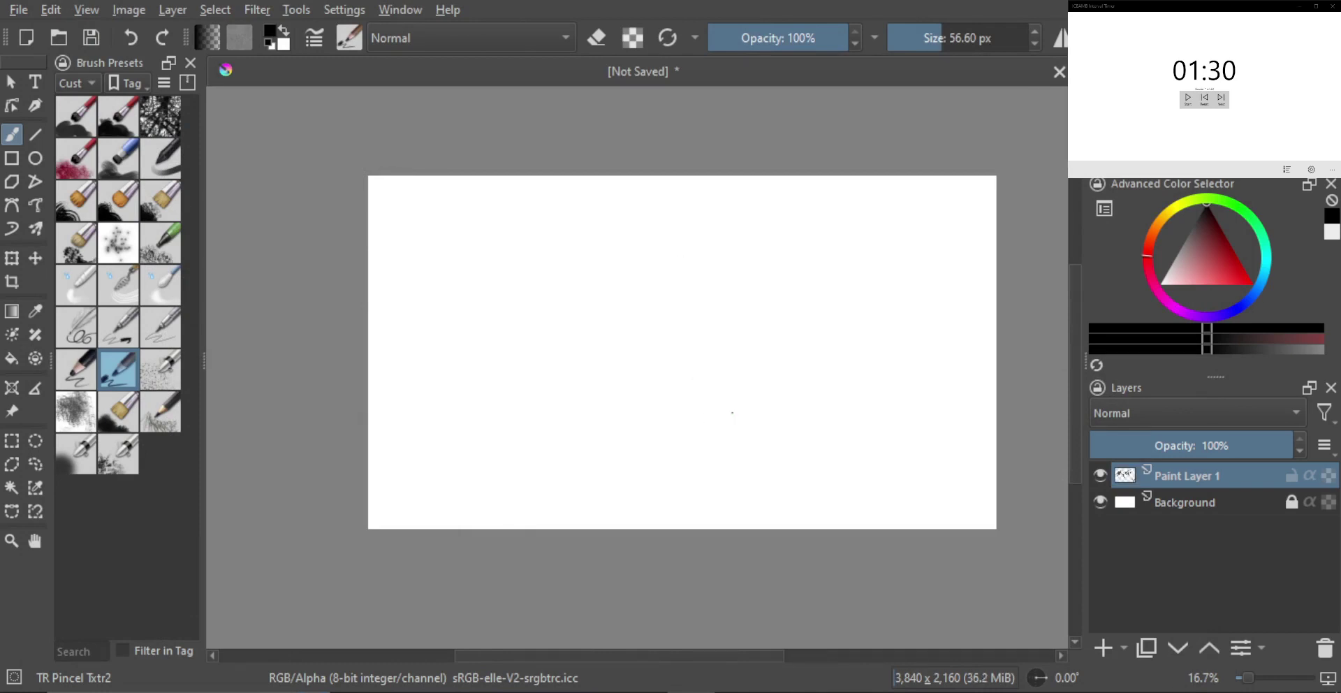
Step: Switch to the reference image board and keep it on top of the canvas, showing its groups of character photos
left_click(637, 691)
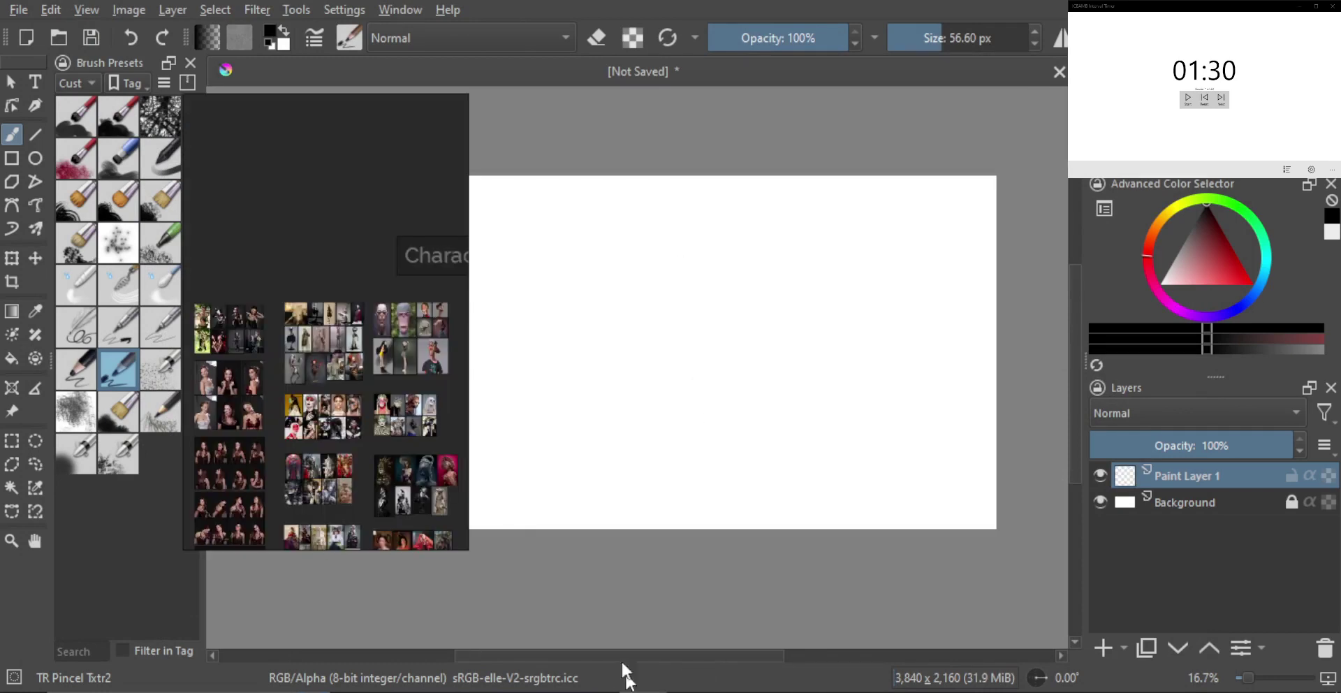
key("ctrl+shift+a")
scroll(317, 248, "up", 1)
left_click_drag(340, 374, 336, 253)
scroll(360, 339, "down", 1)
left_click_drag(355, 367, 328, 253)
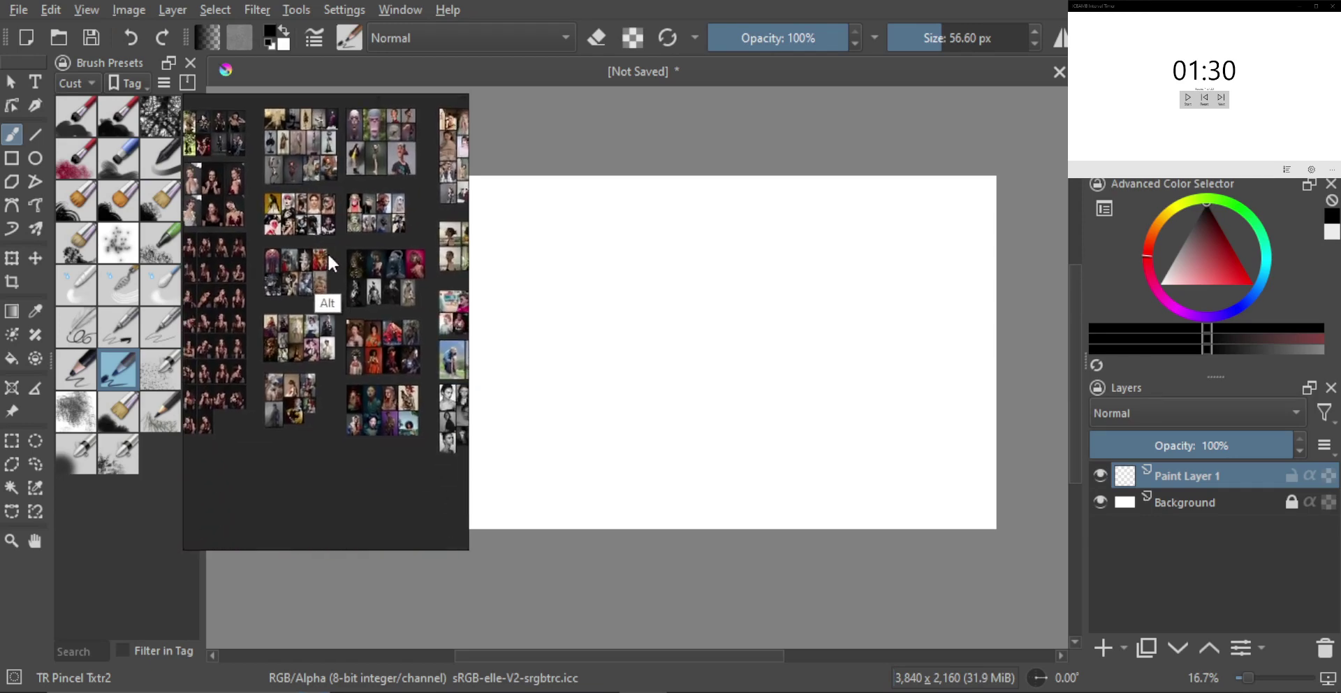
Step: Examine the portrait, costume and street photo groups on the reference board for a suitable drawing subject
scroll(326, 257, "right", 4)
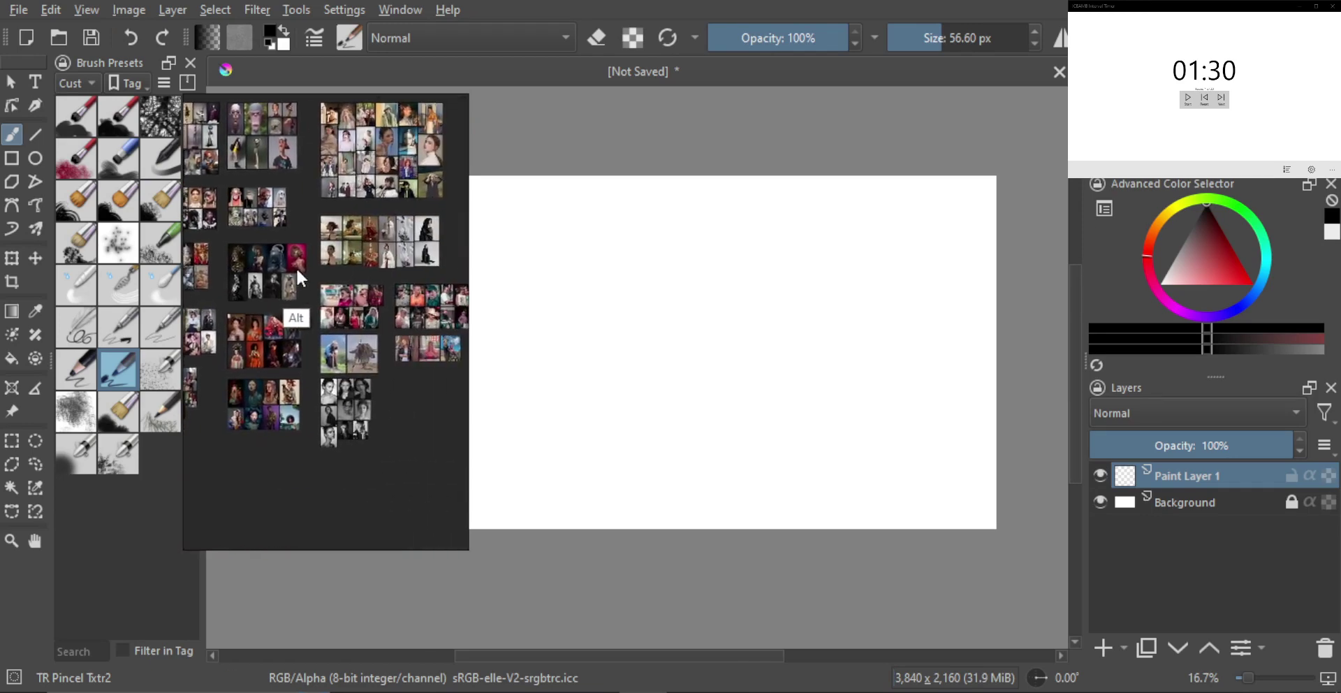
left_click_drag(297, 269, 339, 293)
left_click_drag(243, 279, 301, 275)
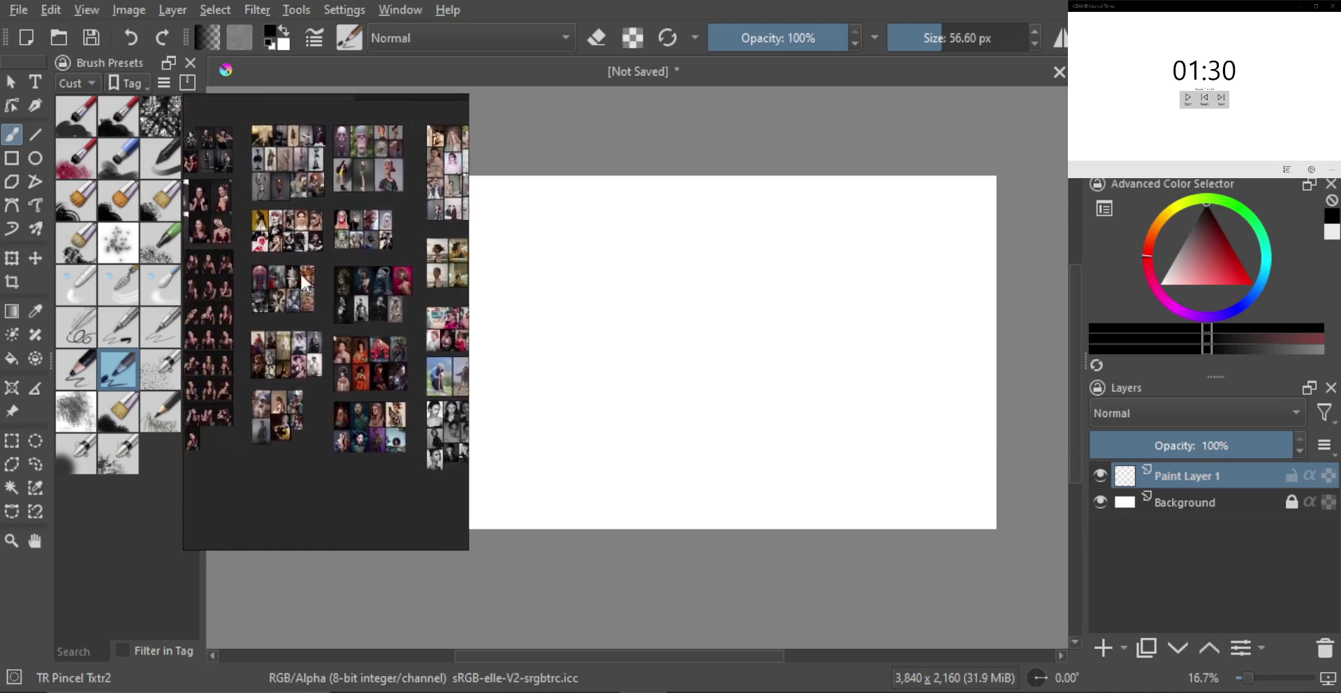
scroll(299, 271, "up", 5)
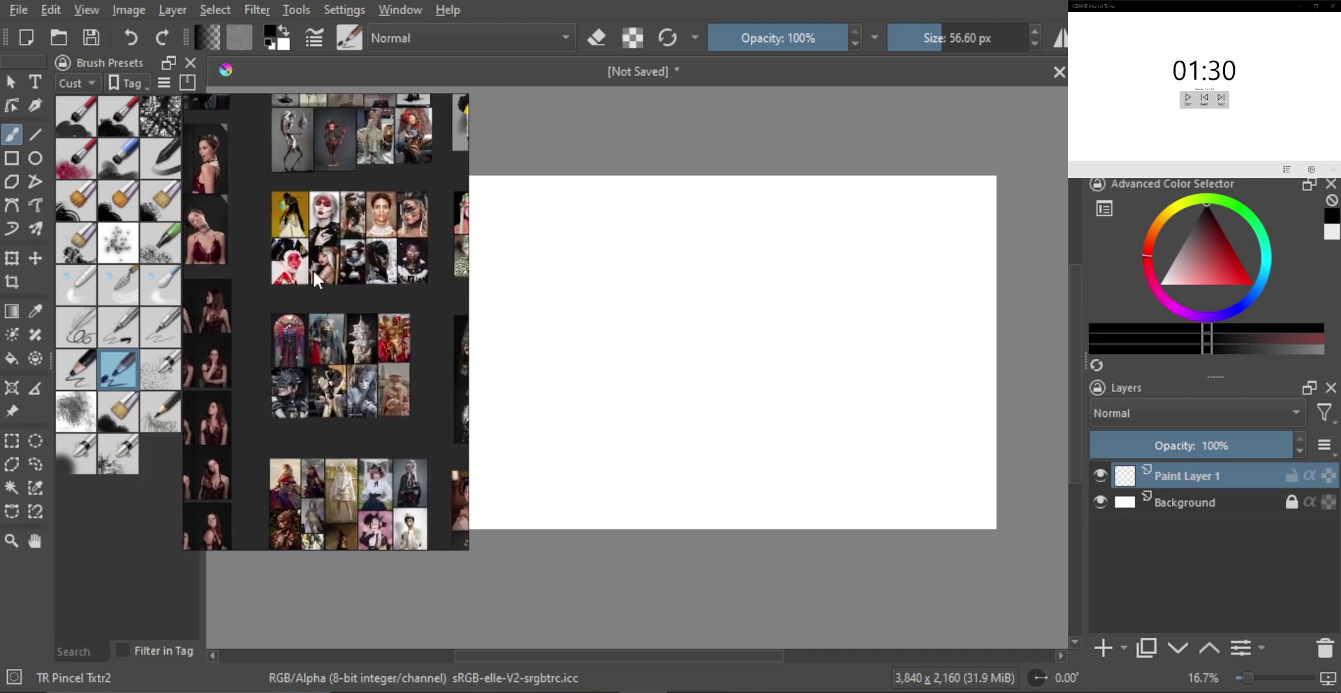
left_click_drag(342, 296, 309, 238)
left_click_drag(353, 359, 312, 198)
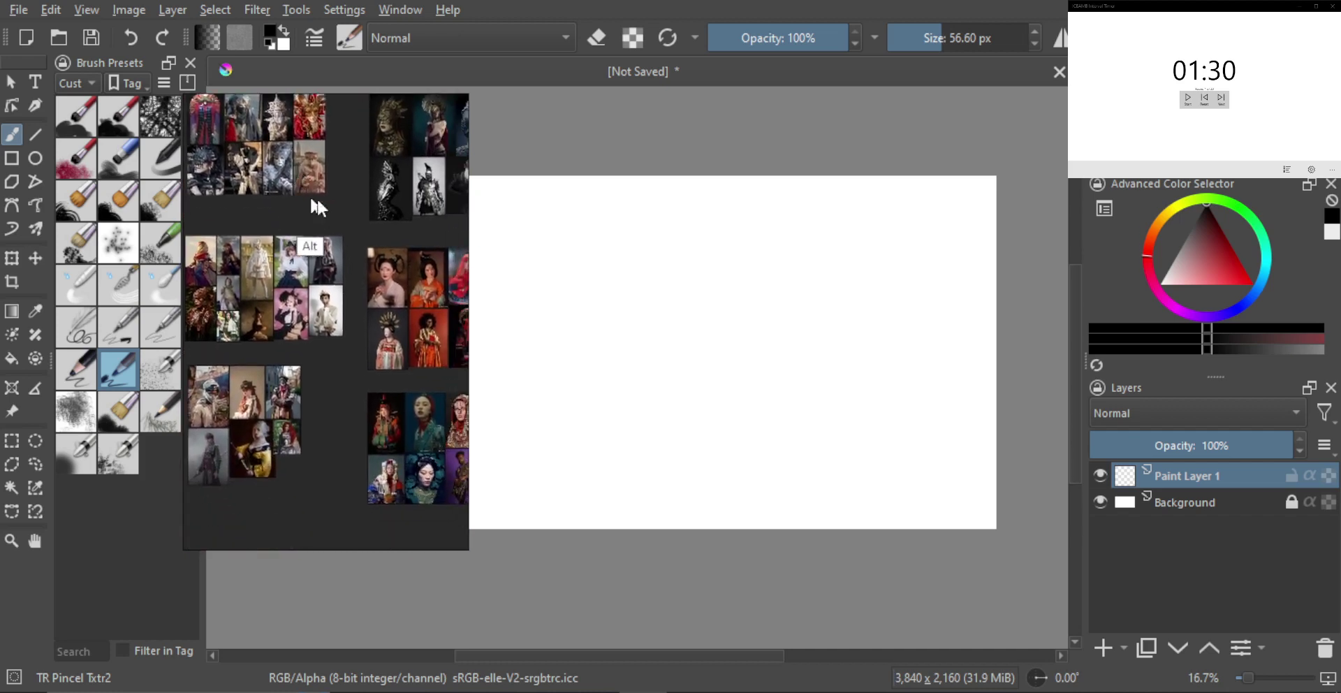
left_click_drag(386, 269, 299, 295)
left_click_drag(364, 347, 351, 272)
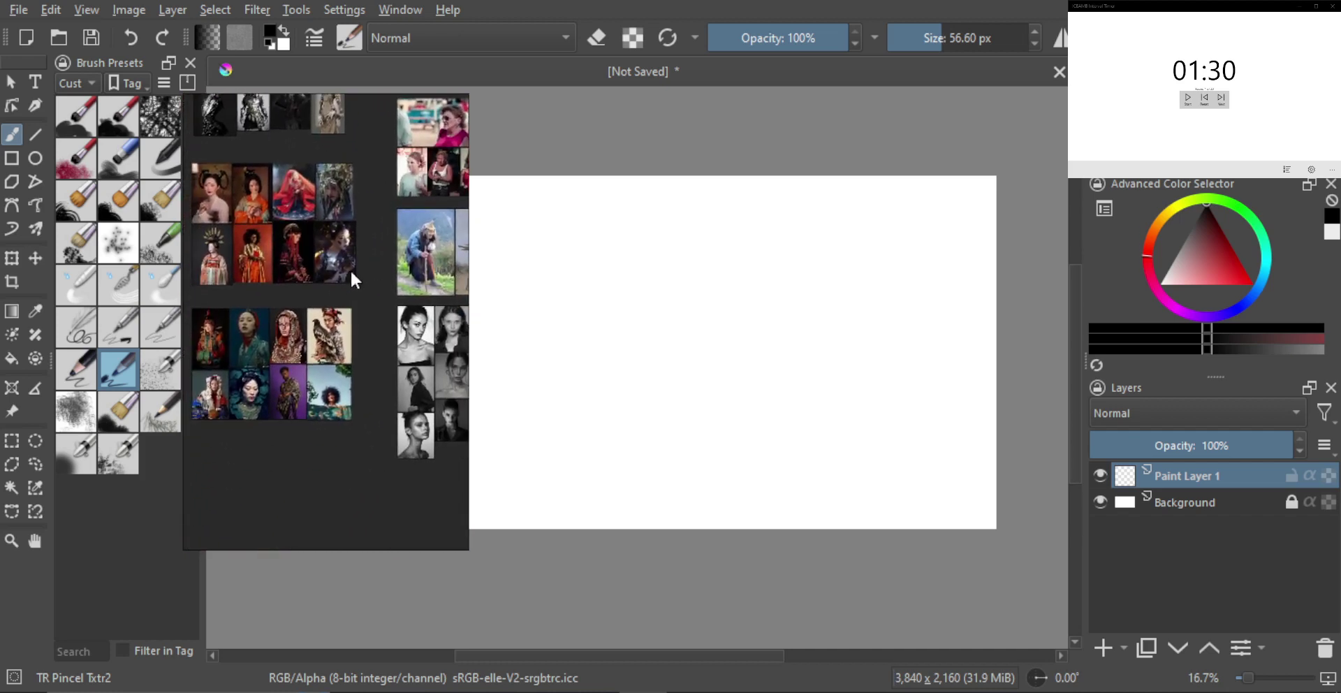
left_click_drag(381, 321, 284, 324)
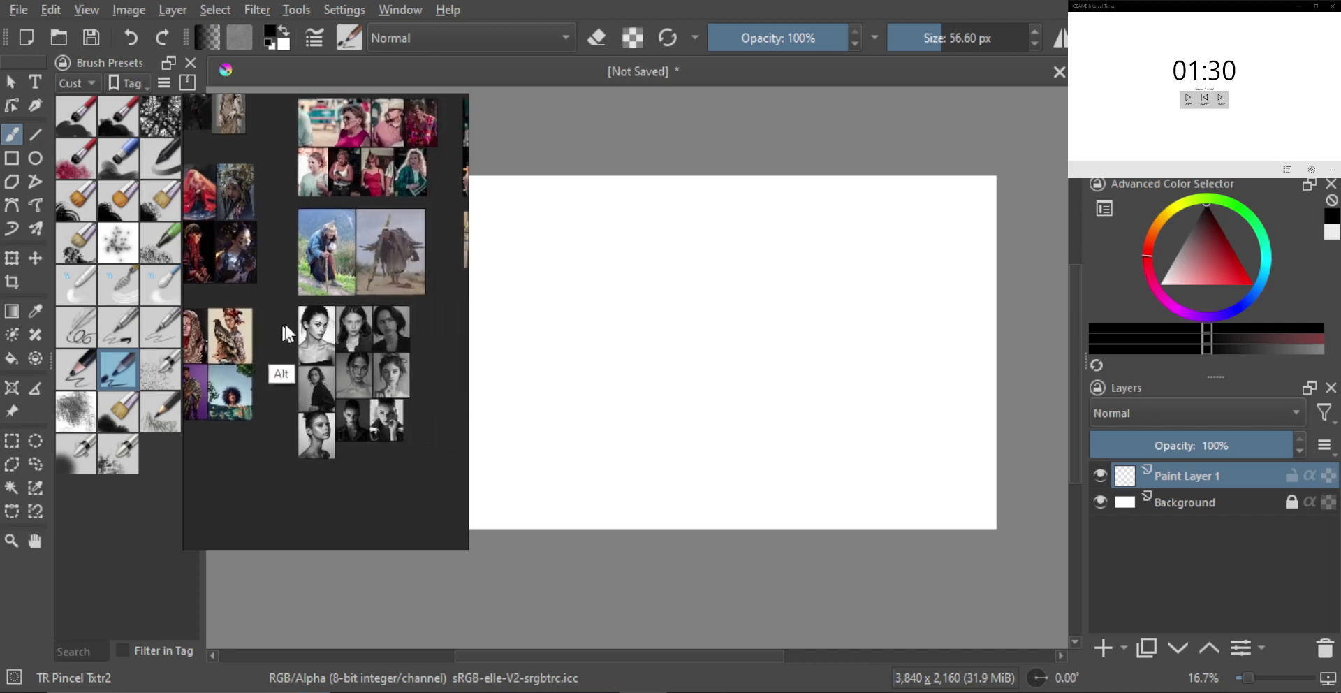
left_click_drag(369, 298, 297, 304)
left_click_drag(352, 252, 350, 316)
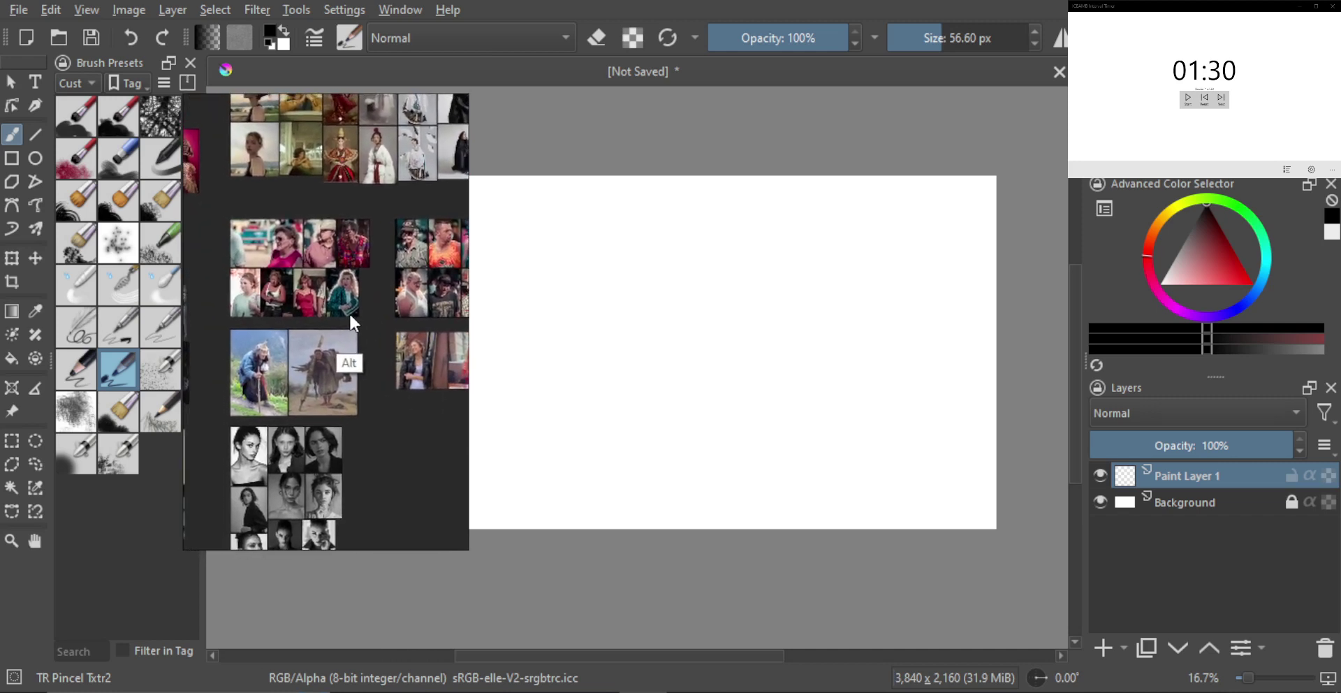
Step: Examine the photo of the woman in the mint cardigan up close and return to the board overview
double_click(253, 308)
scroll(326, 292, "up", 2)
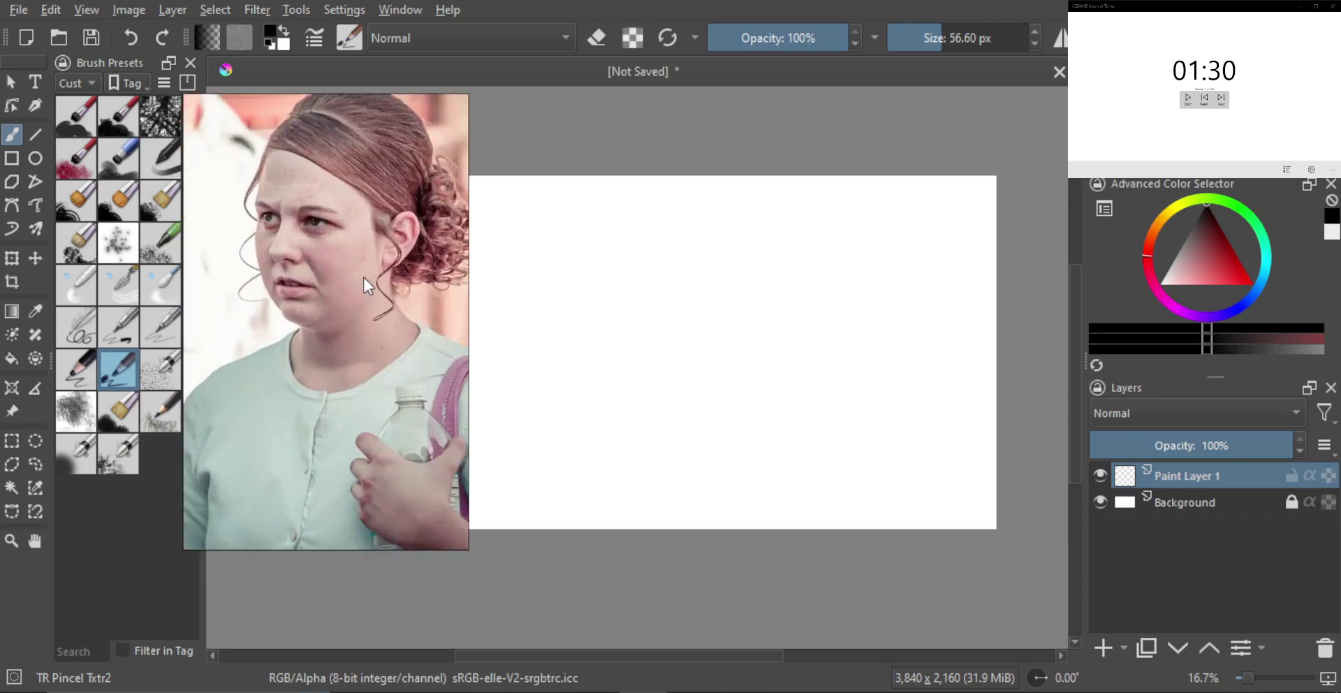
left_click_drag(368, 278, 362, 303)
scroll(369, 302, "down", 1)
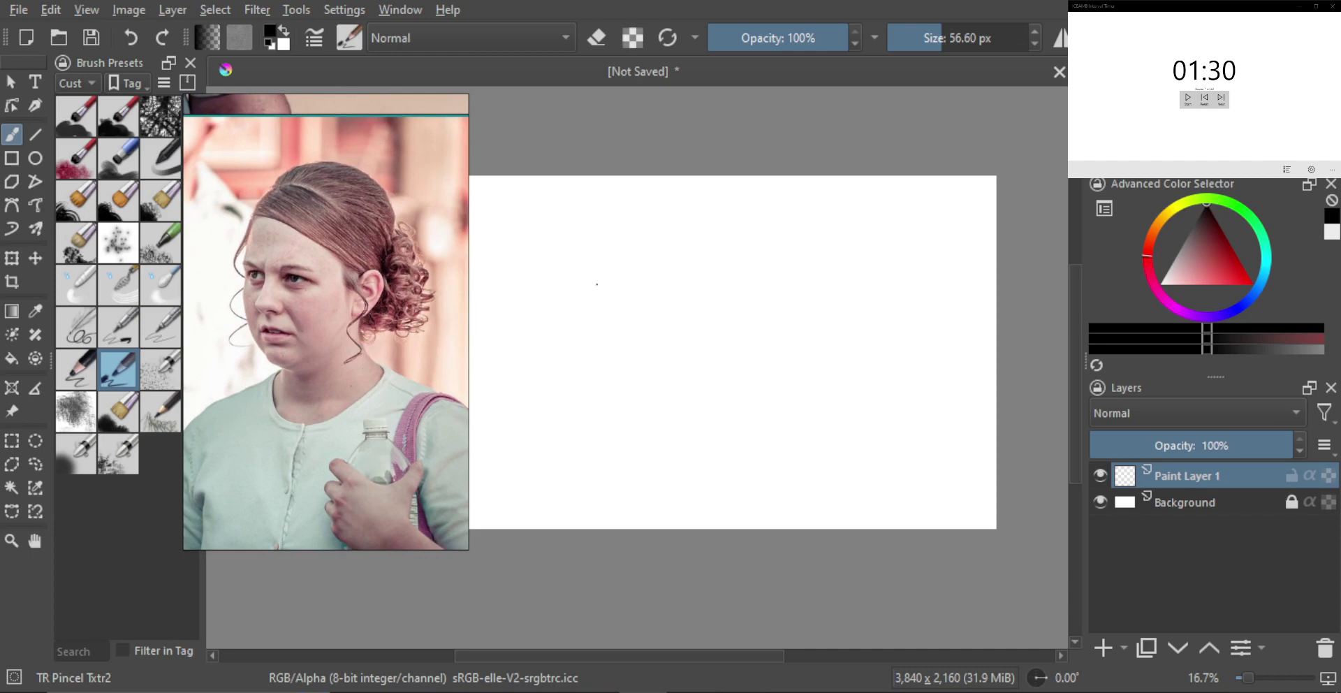
double_click(391, 349)
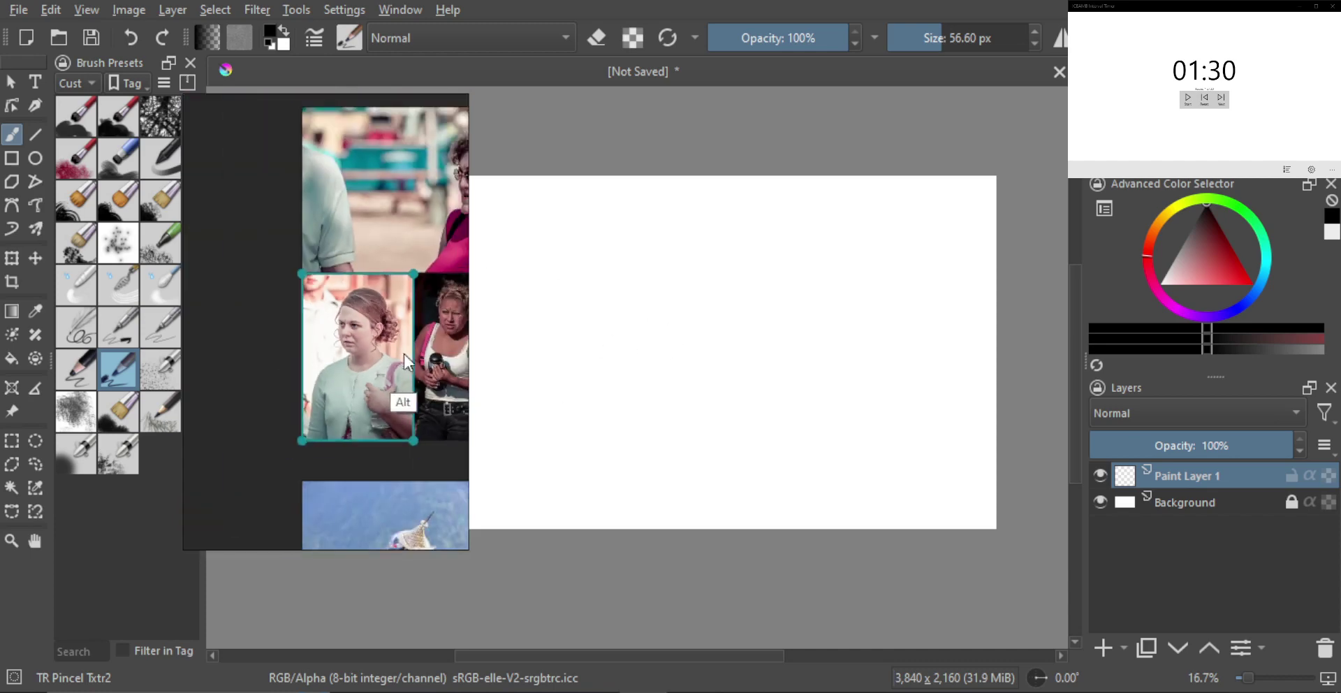
Step: Focus the reference board on the street photo of the curly-haired woman with sunglasses and a pink top
scroll(360, 354, "down", 6)
left_click_drag(409, 349, 326, 338)
scroll(300, 344, "up", 3)
double_click(333, 305)
scroll(333, 299, "up", 3)
left_click_drag(424, 327, 320, 323)
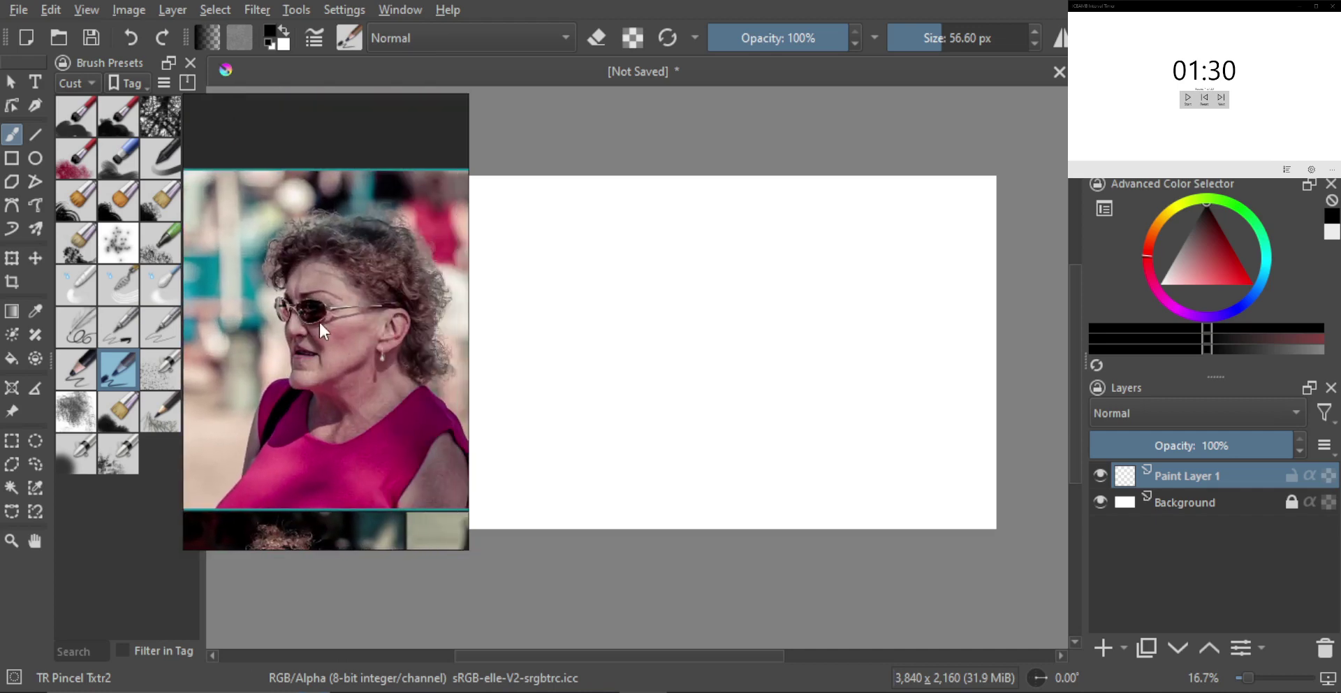
Step: Try a stroke on the canvas, undo it, and place the canvas clear of the reference photo at 16.3% zoom
mouse_move(704, 317)
left_mouse_down()
mouse_move(709, 349)
mouse_move(742, 309)
mouse_move(794, 370)
left_mouse_up()
key("ctrl+z")
mouse_move(797, 324)
left_mouse_down()
mouse_move(754, 312)
mouse_move(776, 314)
left_mouse_up()
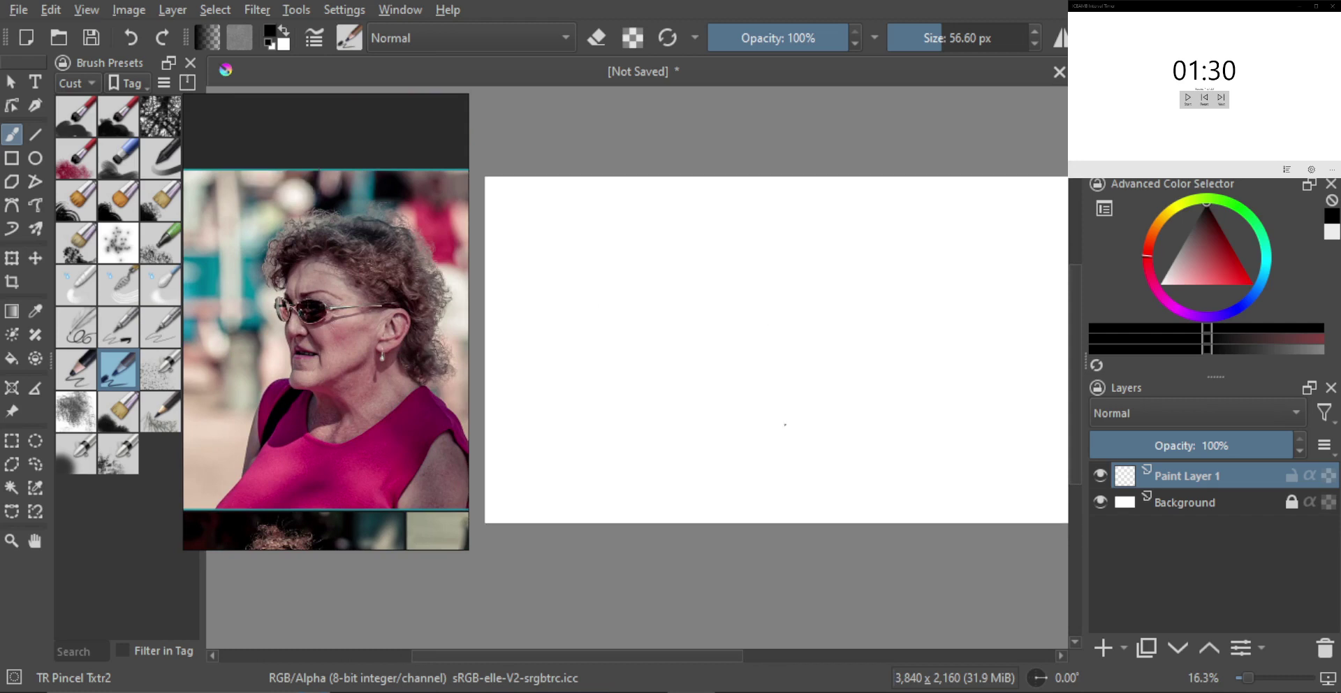
Step: Bring up the ICEAMB Interval Timer window and return focus to the reference board
left_click(785, 691)
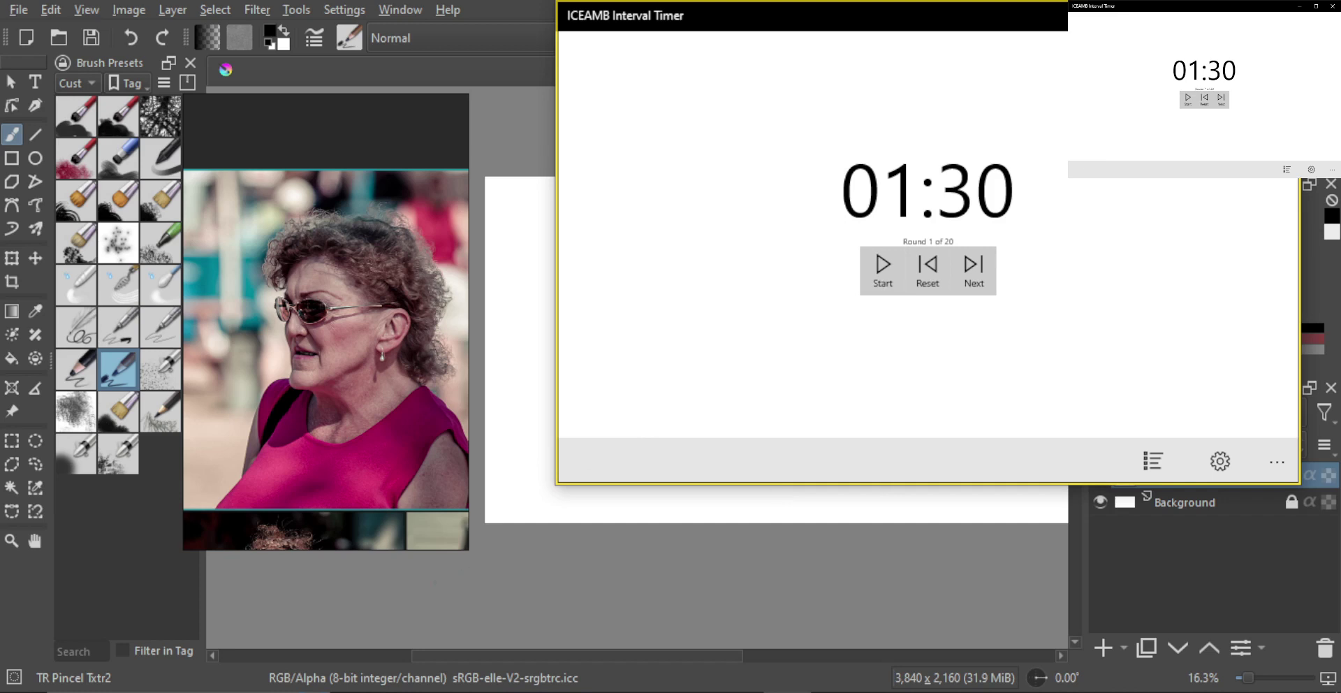
left_click(233, 415)
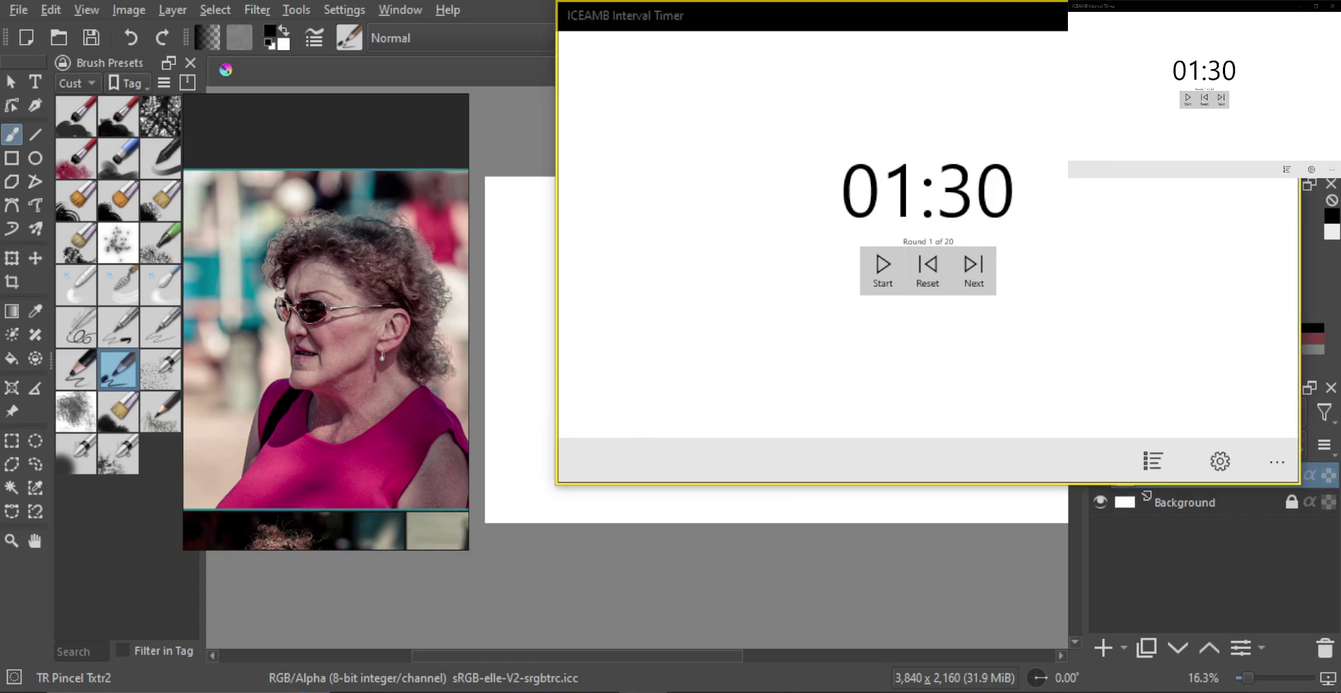
Step: Enlarge the reference board around the photo of the curly-haired woman and start the 01:30 interval timer
left_click_drag(465, 550, 589, 650)
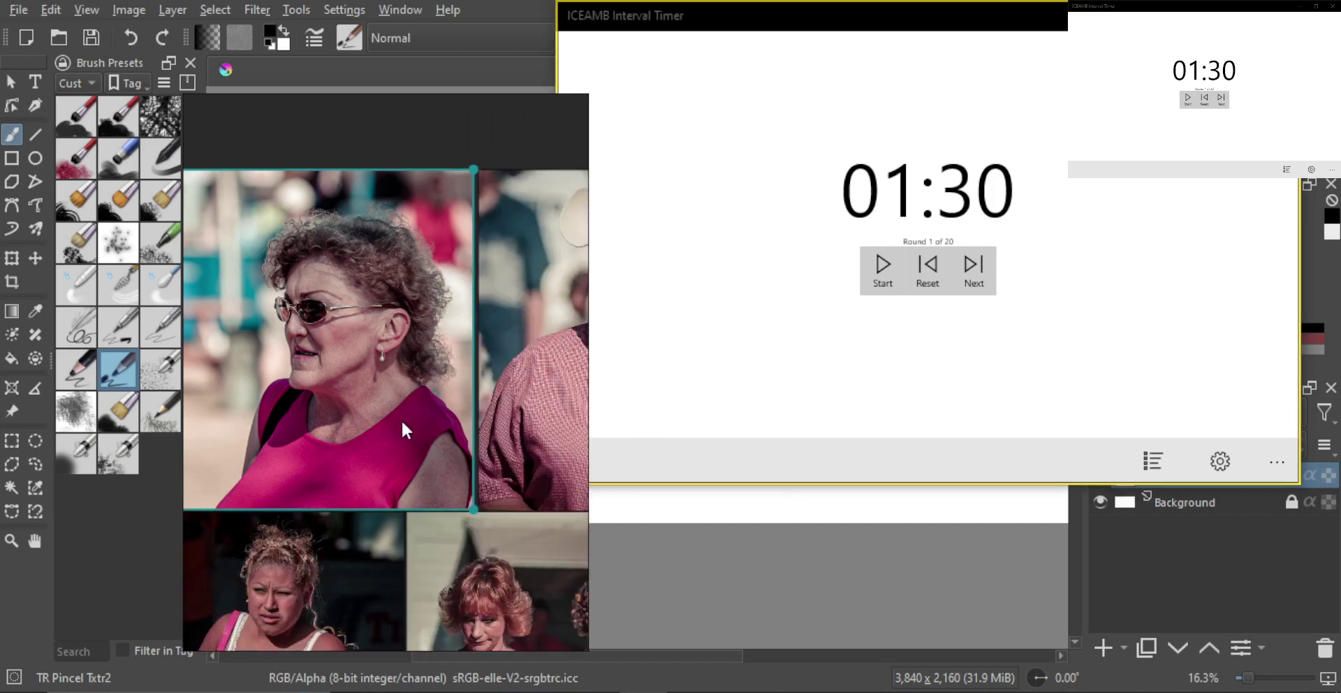
scroll(452, 451, "up", 5)
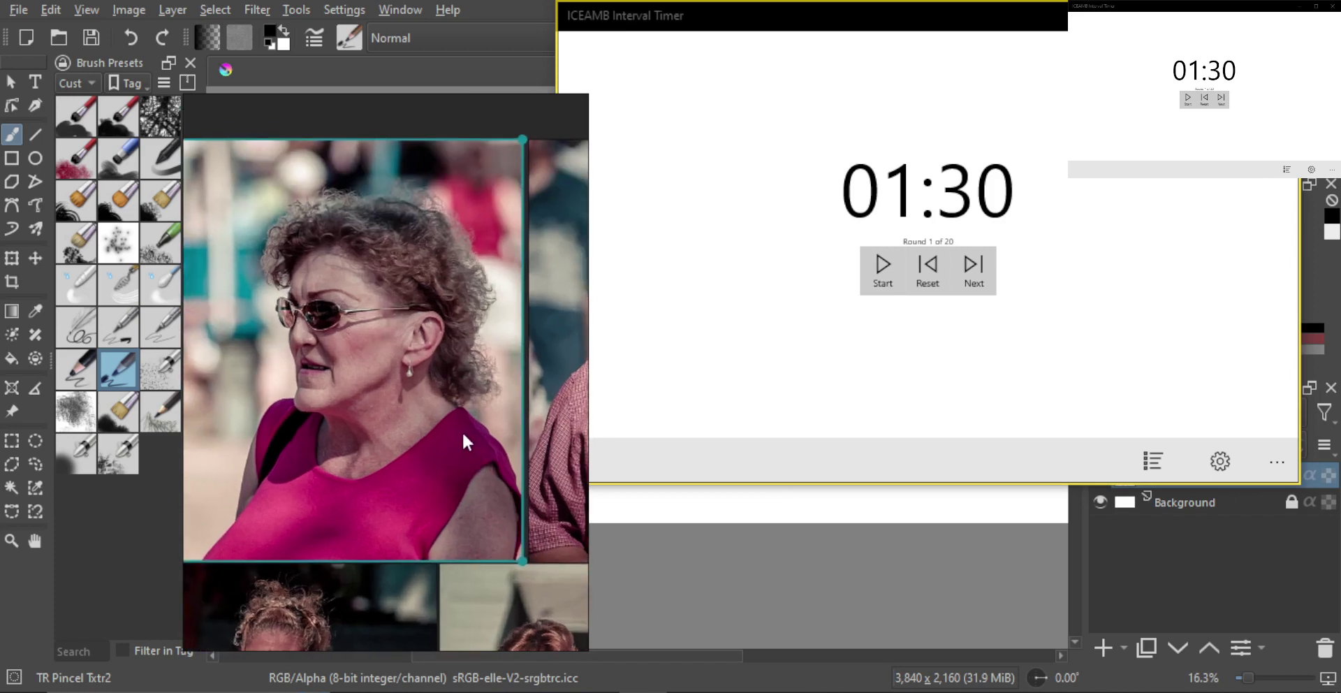
scroll(473, 430, "up", 3)
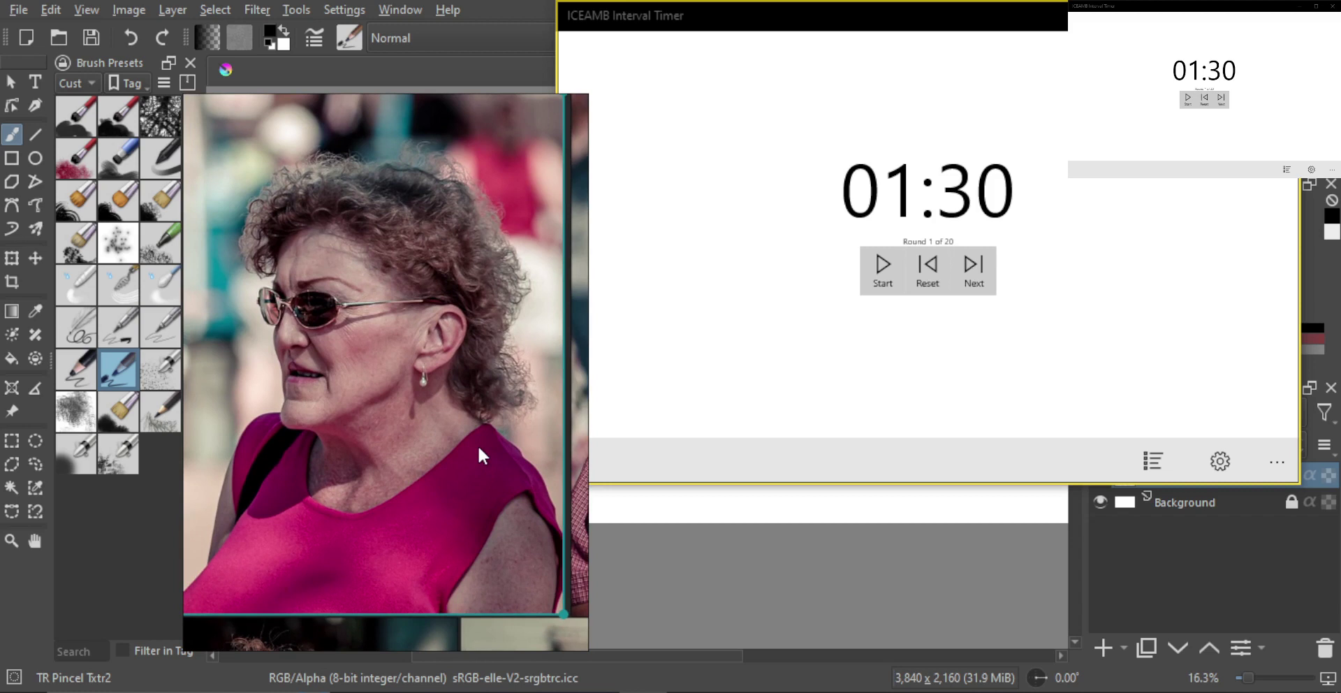
left_click(882, 269)
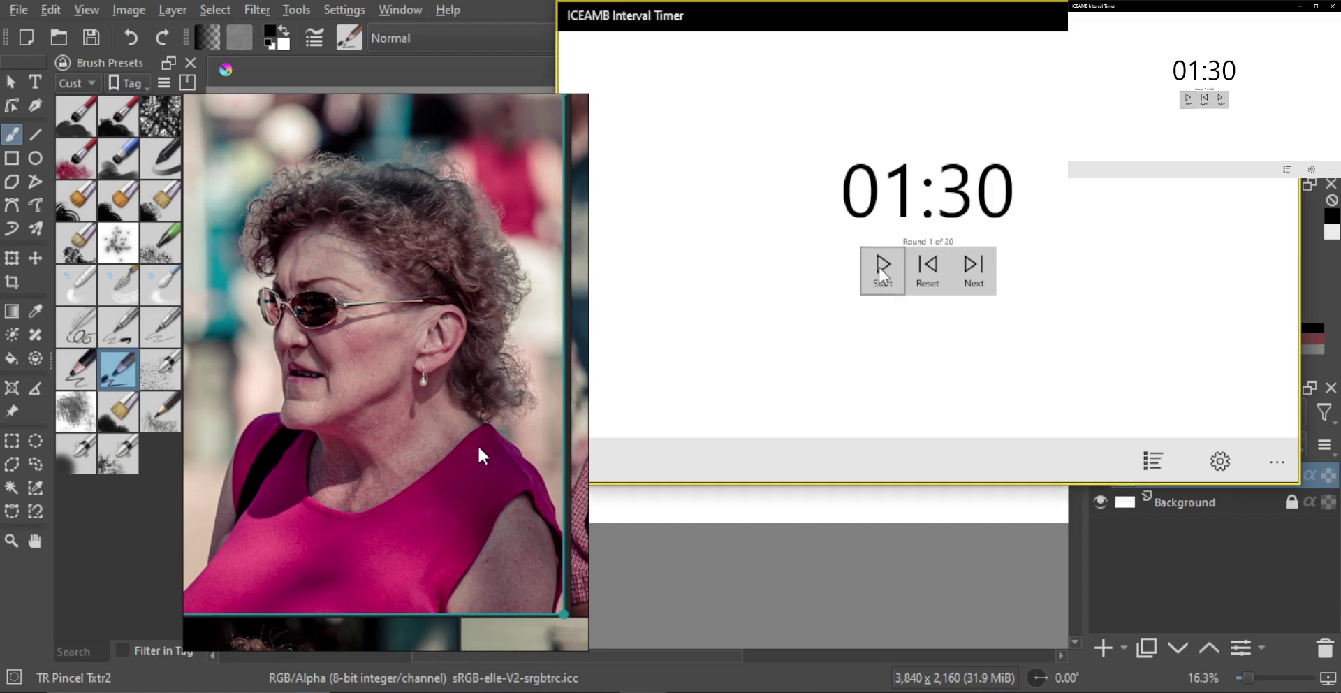
left_click(768, 508)
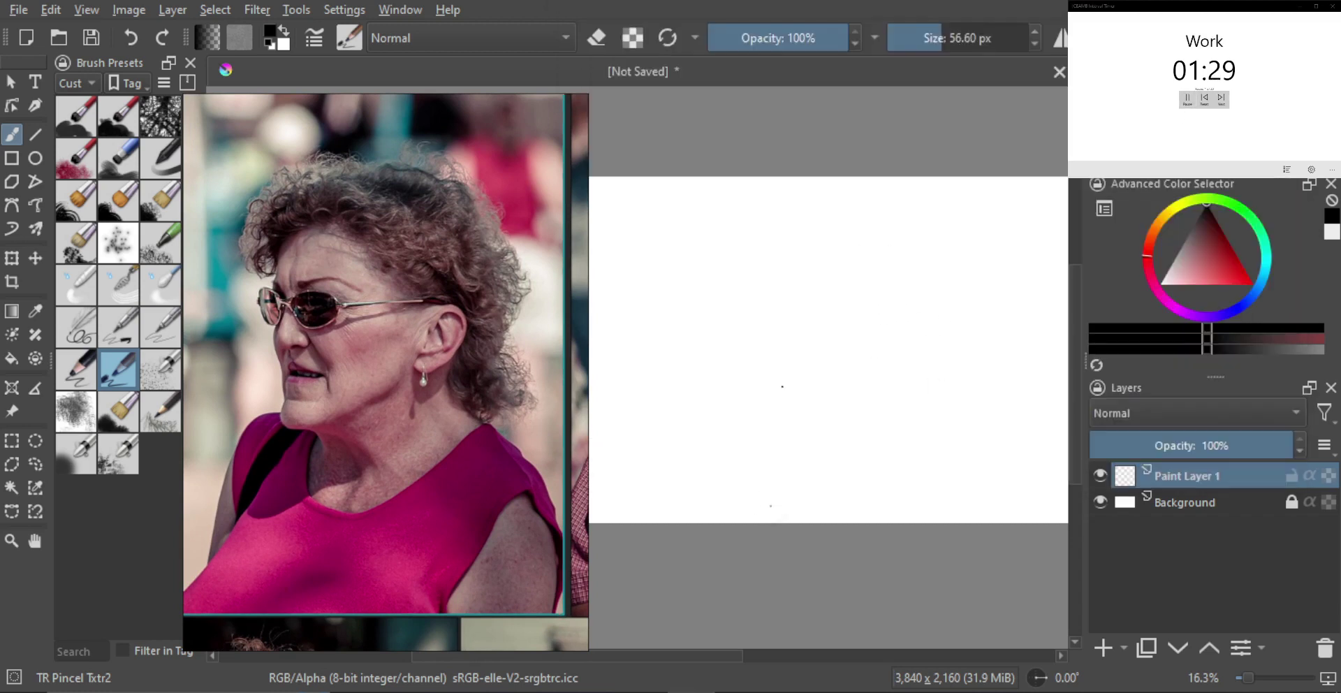
Step: Sketch the woman's cranium as an oval with the forehead and front face line, undoing a misplaced stroke
left_click_drag(808, 333, 800, 358)
mouse_move(766, 313)
left_mouse_down()
mouse_move(831, 317)
mouse_move(823, 349)
left_mouse_up()
key("ctrl+z")
mouse_move(785, 258)
left_mouse_down()
mouse_move(792, 321)
mouse_move(763, 277)
mouse_move(779, 291)
mouse_move(721, 293)
mouse_move(733, 370)
left_mouse_up()
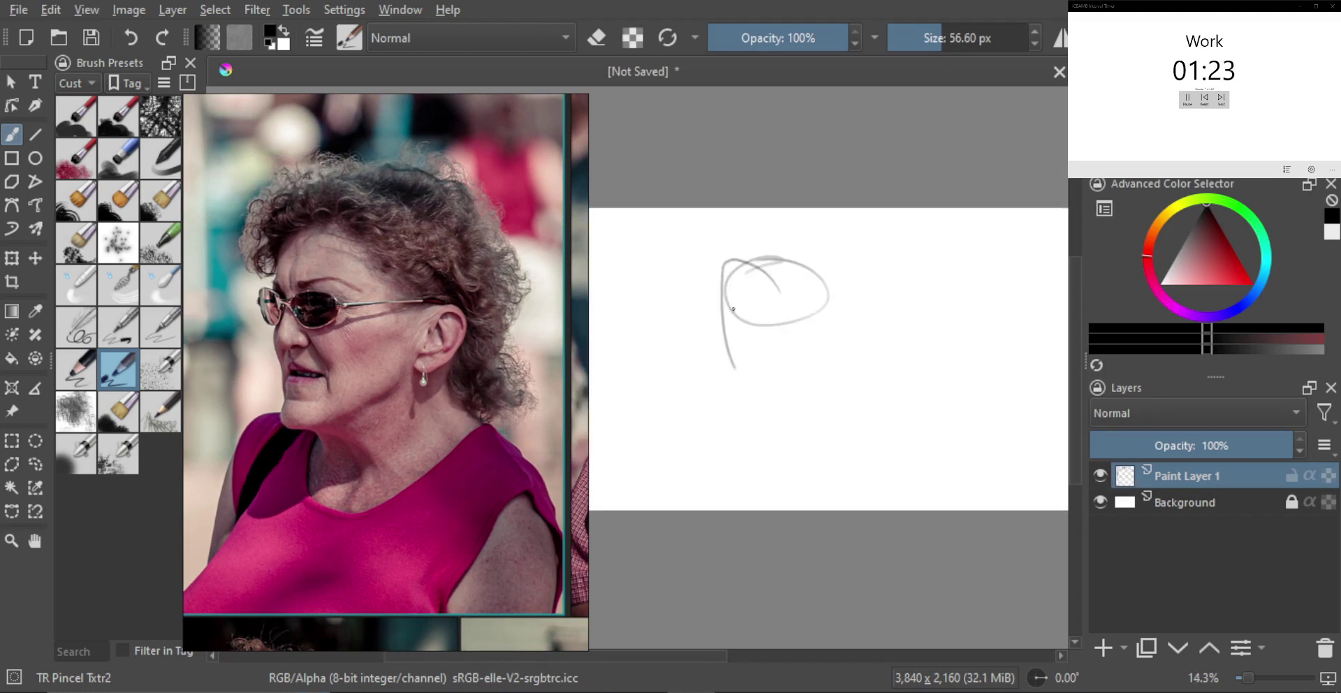
Step: Sketch the sunglasses, nose, mouth and ear inside the woman's head shape
mouse_move(724, 290)
left_mouse_down()
mouse_move(737, 378)
mouse_move(769, 377)
mouse_move(796, 328)
left_mouse_up()
left_click_drag(799, 313, 808, 330)
left_click(741, 323, "ctrl")
mouse_move(717, 310)
left_mouse_down()
mouse_move(791, 317)
mouse_move(735, 318)
mouse_move(739, 348)
mouse_move(763, 359)
left_mouse_up()
scroll(755, 347, "up", 1)
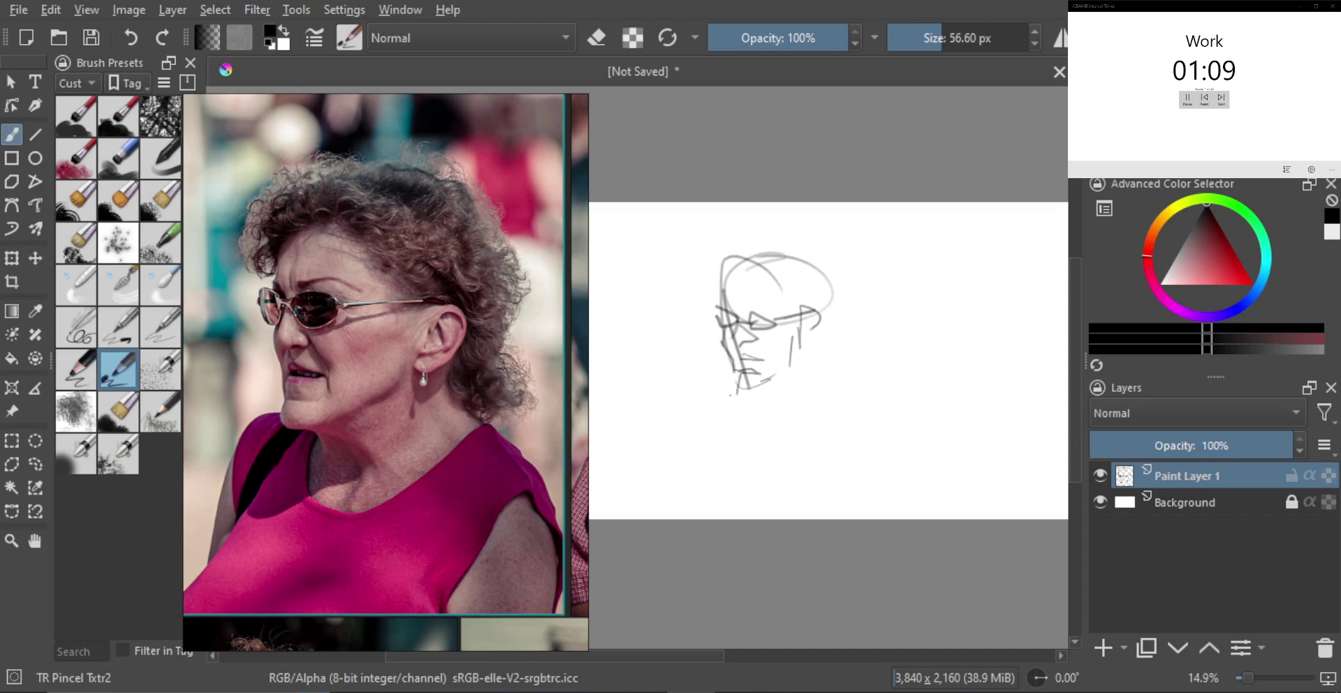
Step: Draw the woman's chin and jaw, add the hairline, and reinforce the glasses and mouth
left_click_drag(730, 396, 804, 364)
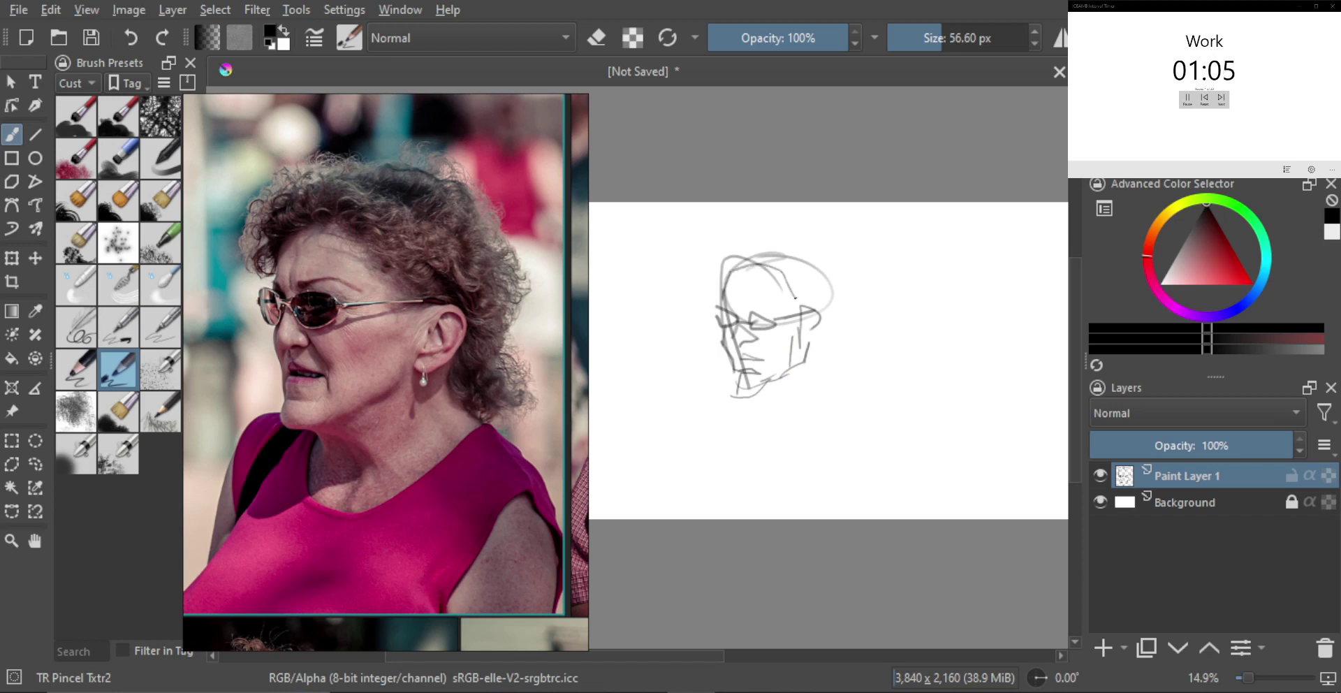
left_click_drag(794, 297, 761, 266)
left_click_drag(722, 312, 729, 328)
left_click_drag(749, 352, 809, 364)
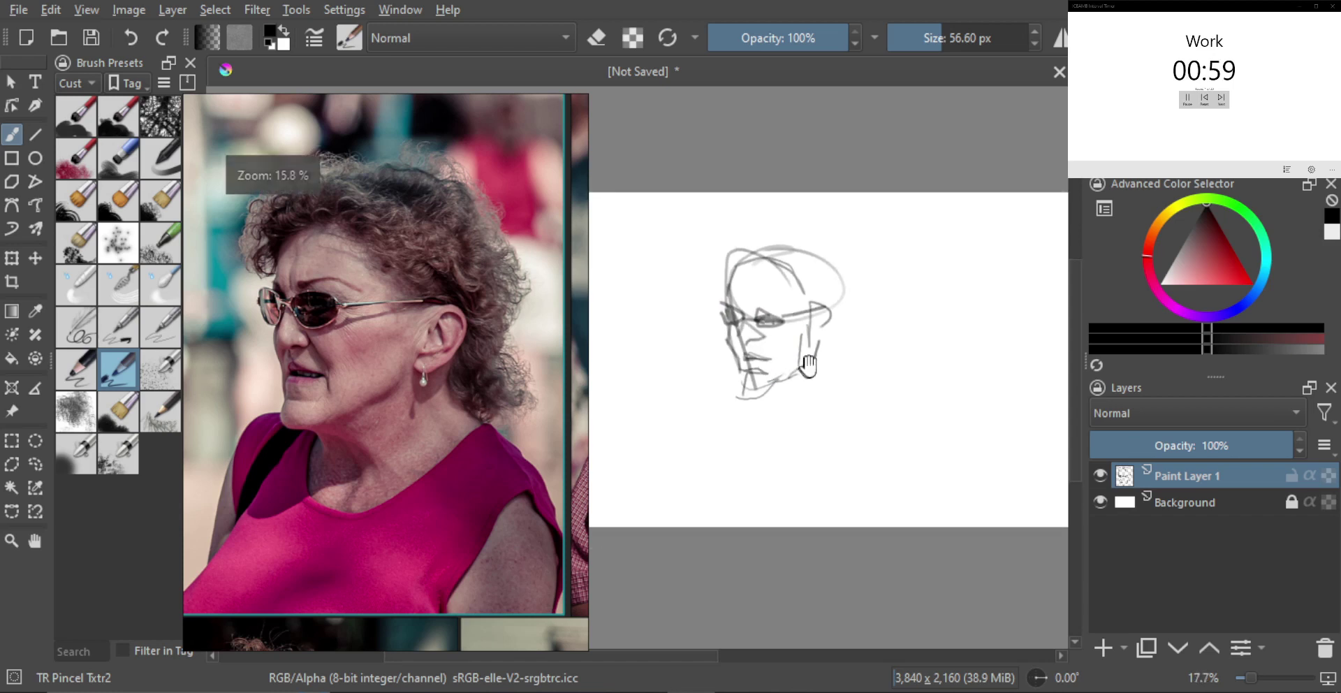
Step: Sketch the woman's neck and neckline, and outline the curly hair around her head
scroll(808, 365, "down", 3)
mouse_move(730, 384)
left_mouse_down()
mouse_move(780, 415)
mouse_move(754, 425)
left_mouse_up()
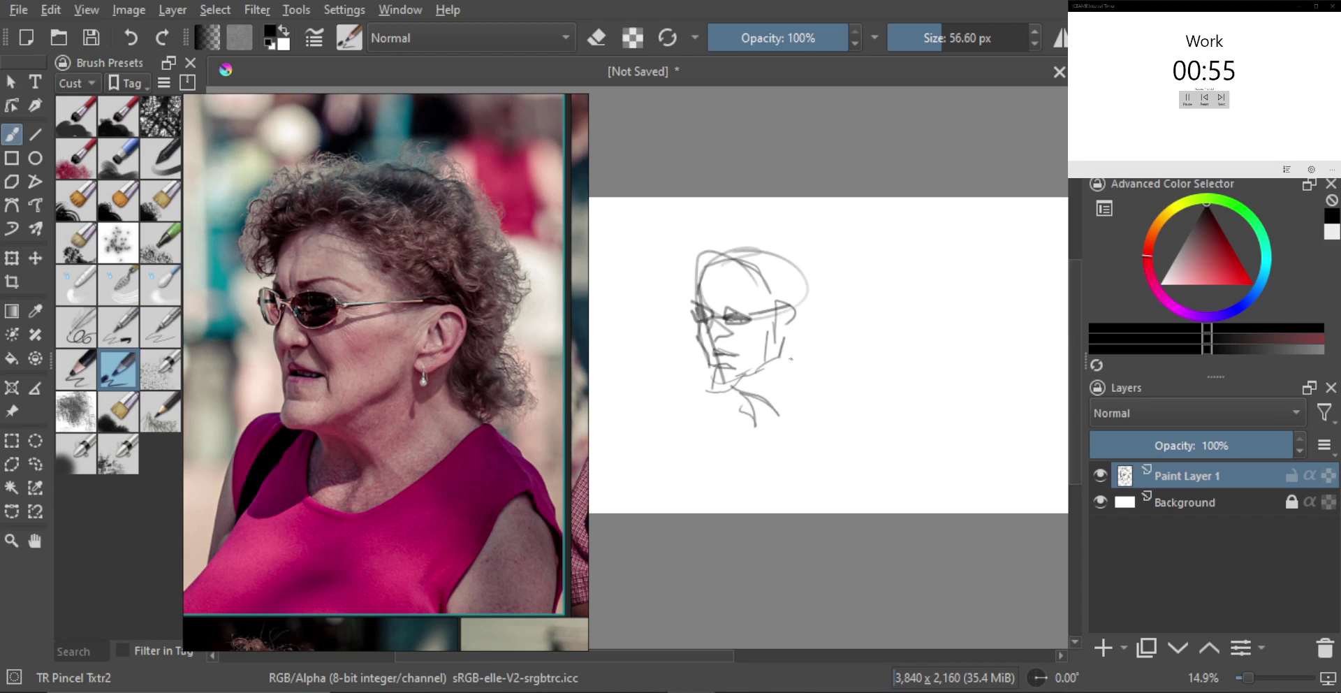
mouse_move(785, 349)
left_mouse_down()
mouse_move(829, 395)
mouse_move(752, 463)
mouse_move(735, 456)
mouse_move(736, 423)
left_mouse_up()
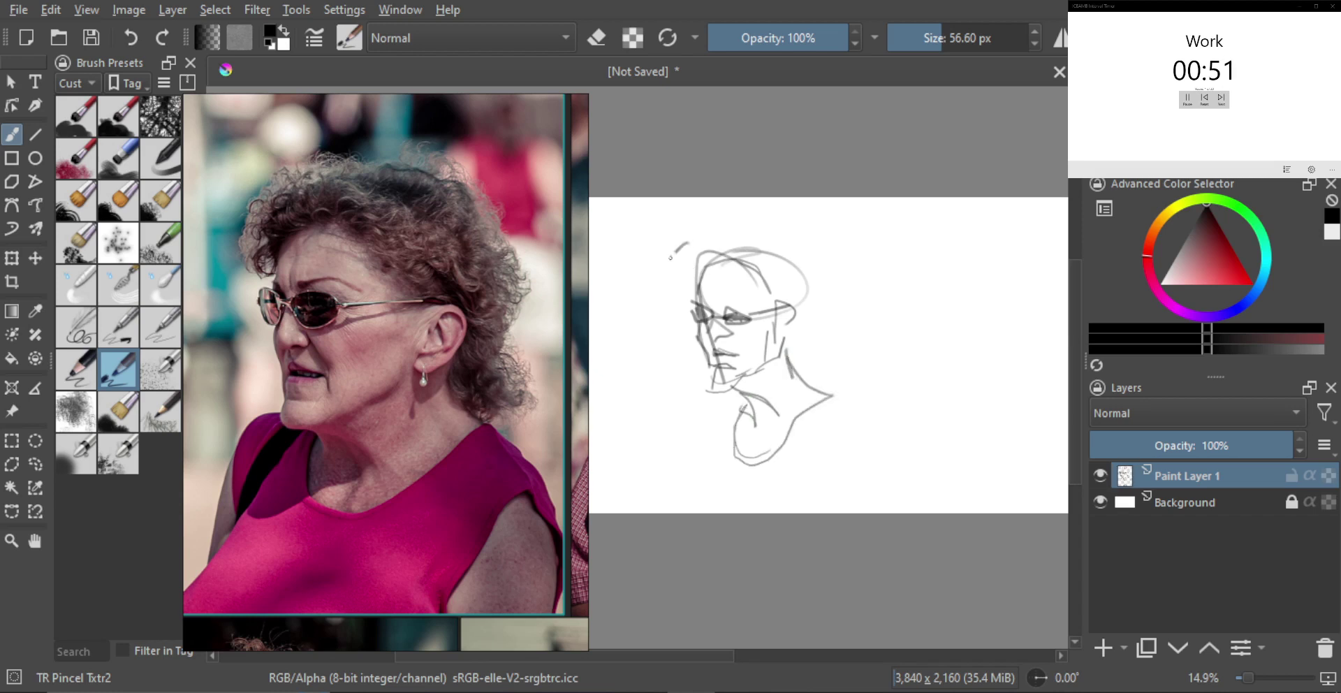
left_click_drag(669, 257, 692, 296)
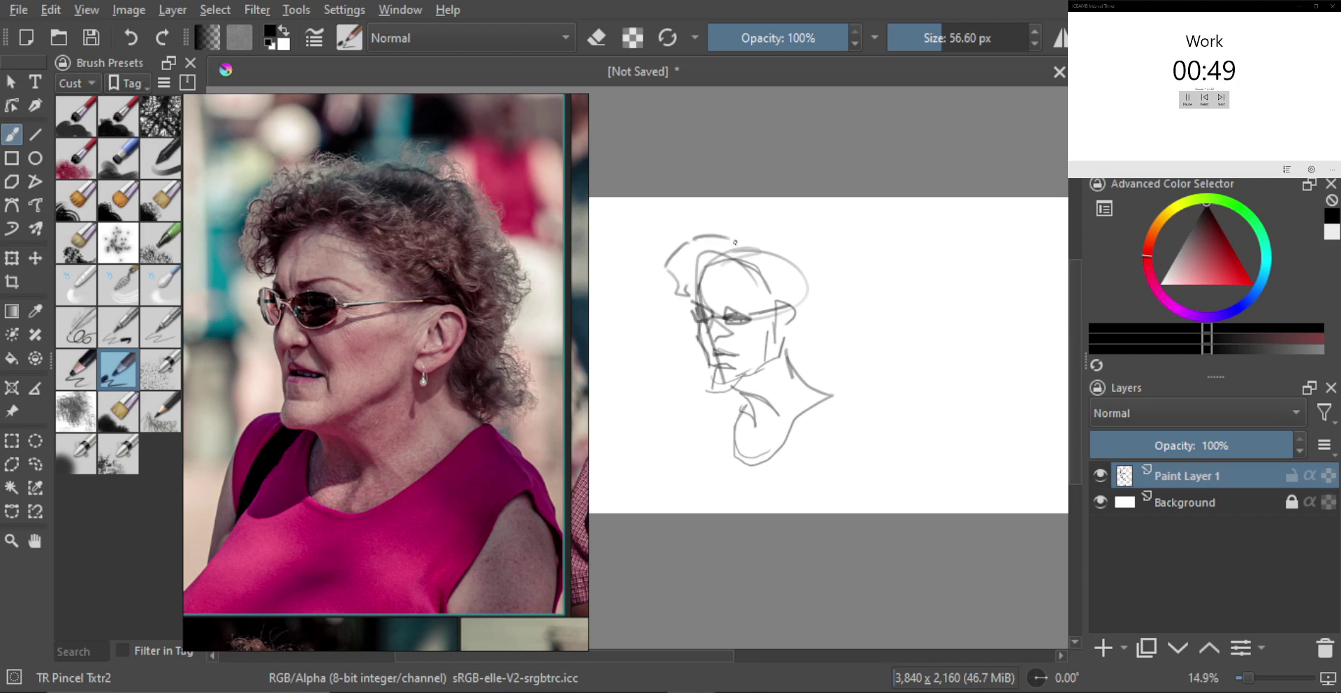
left_click_drag(735, 242, 783, 287)
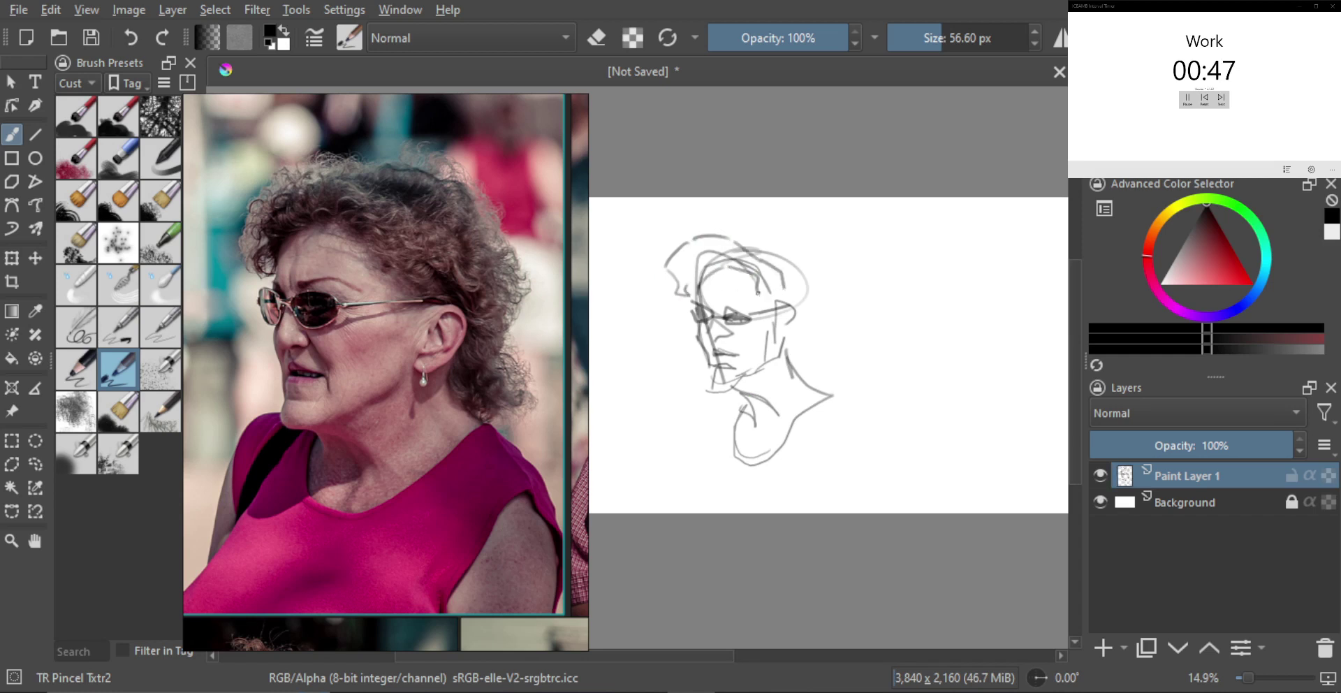
mouse_move(736, 238)
left_mouse_down()
mouse_move(773, 228)
mouse_move(811, 269)
mouse_move(831, 358)
mouse_move(814, 373)
left_mouse_up()
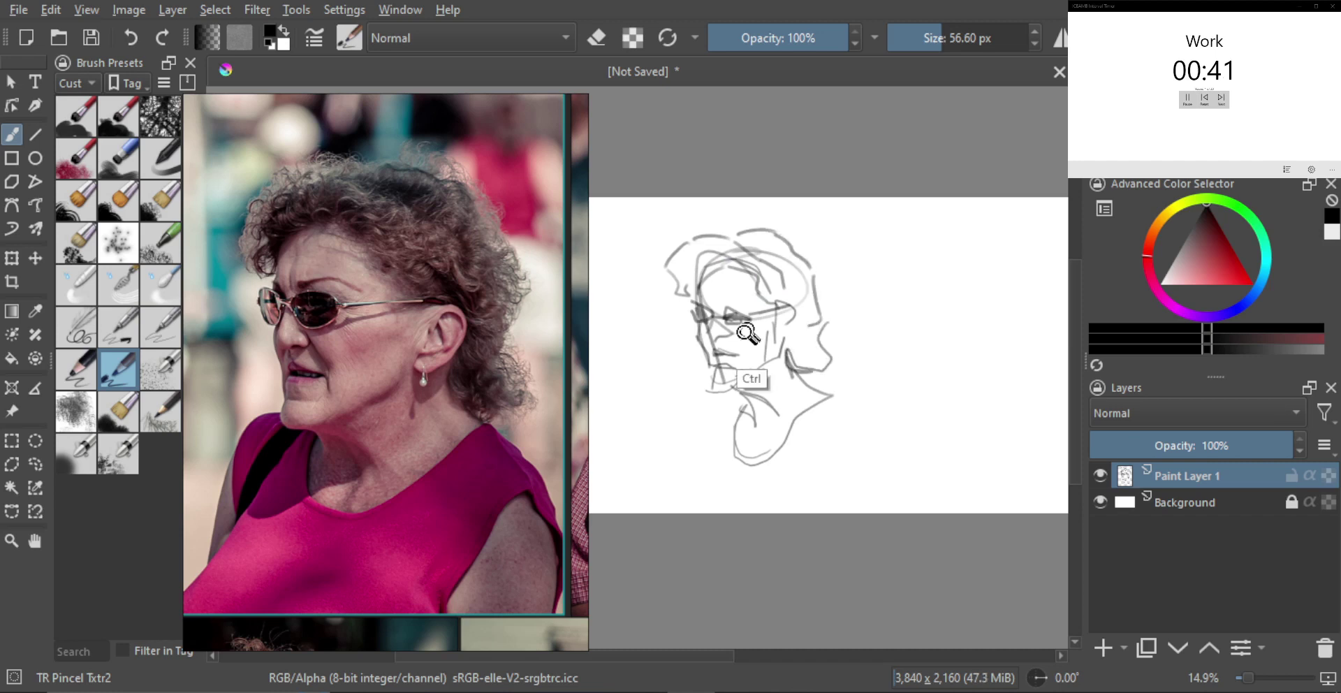
Step: Darken the near-profile contour, brow, nose and lips of the woman's face, undoing a stroke that misses
left_click_drag(736, 339, 763, 319)
scroll(763, 319, "up", 2)
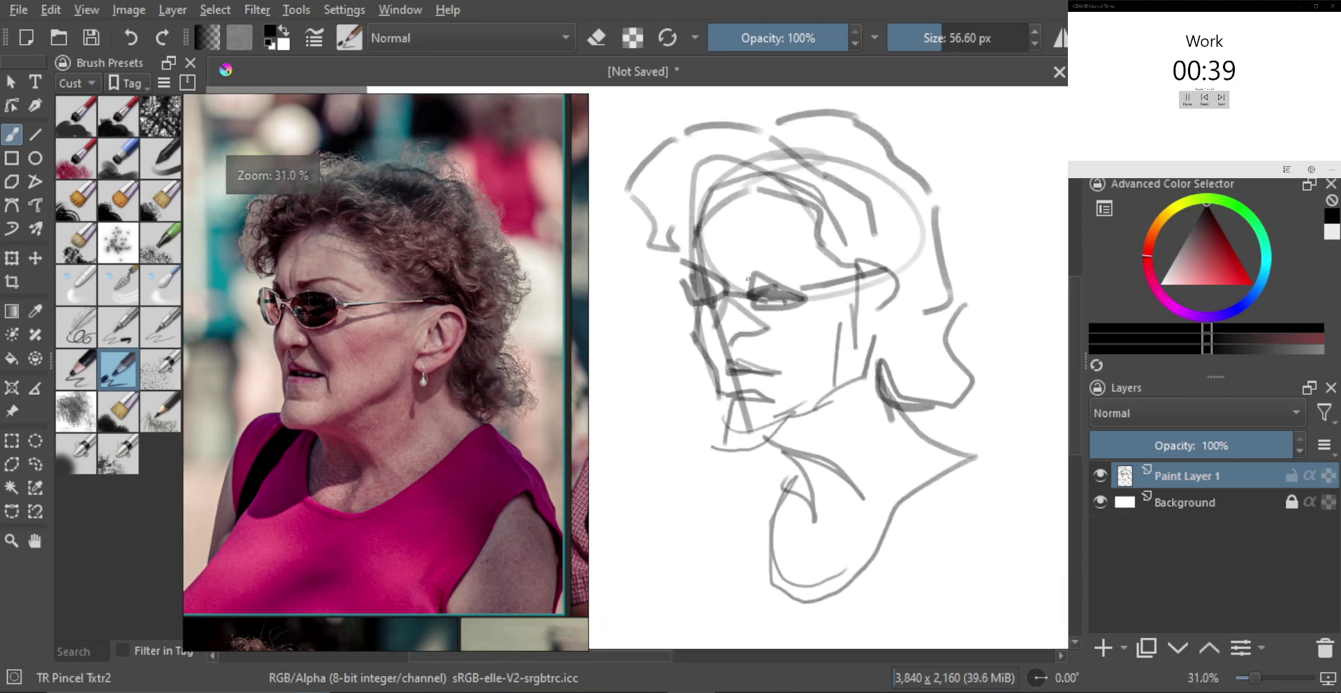
mouse_move(679, 266)
left_mouse_down()
mouse_move(709, 270)
mouse_move(725, 292)
mouse_move(707, 334)
mouse_move(754, 338)
left_mouse_up()
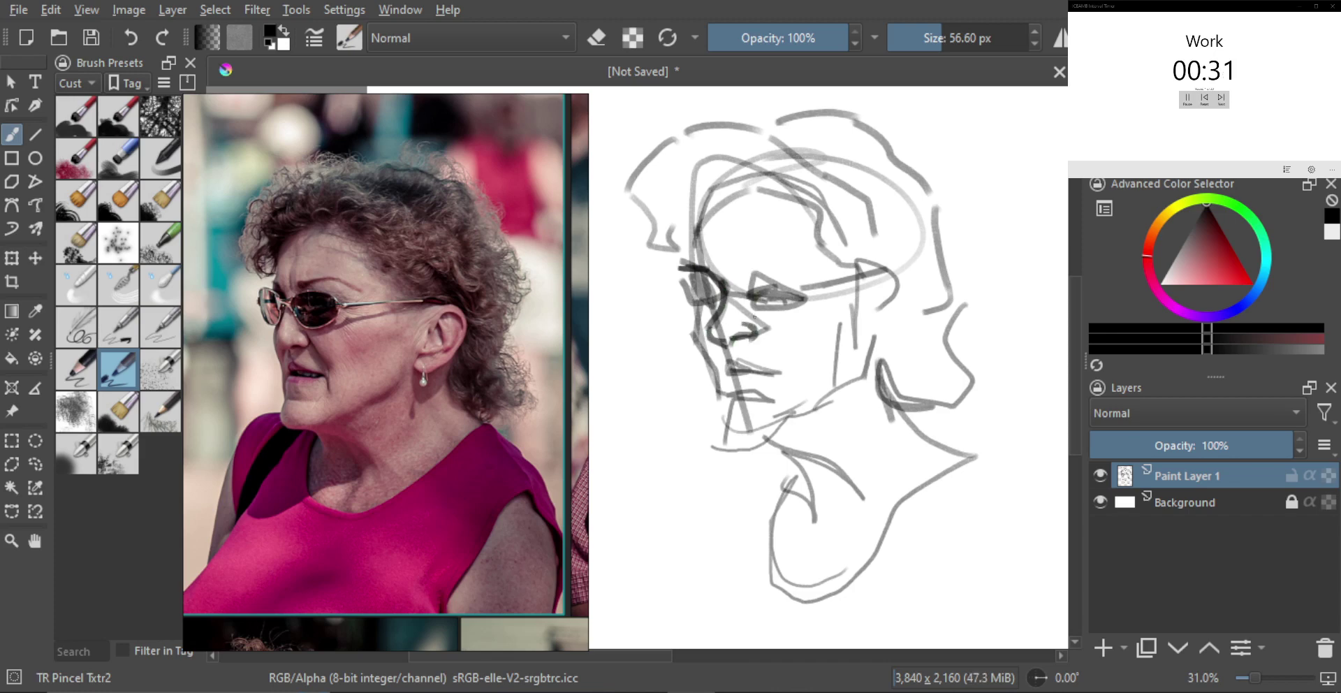
key("ctrl+z")
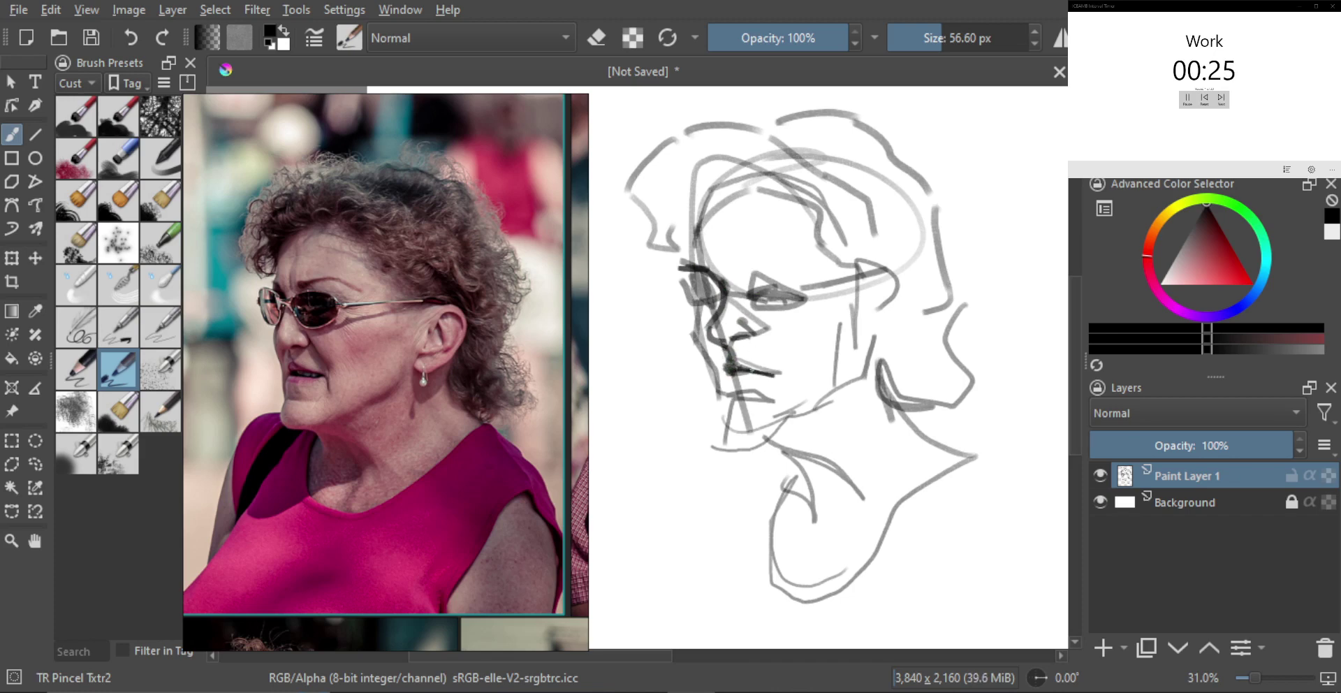
left_click_drag(738, 374, 764, 377)
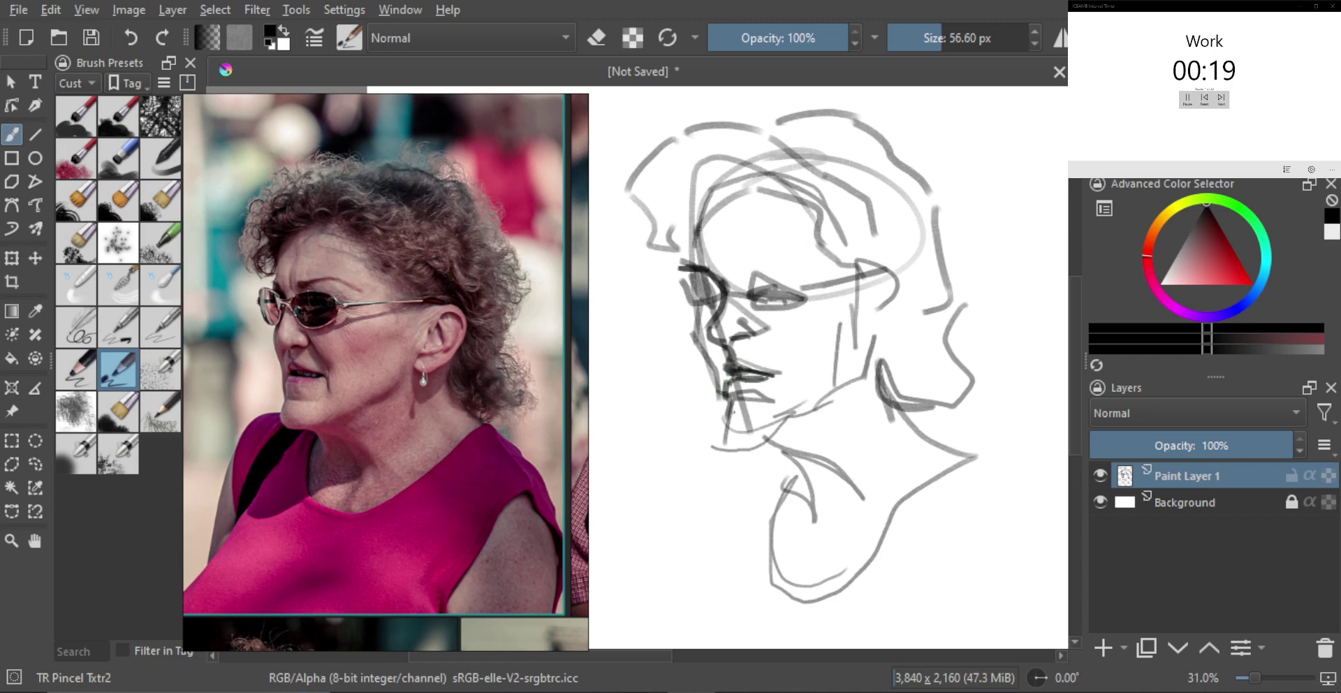
Step: Darken the woman's chin and jawline, and add eyebrows and solid dark sunglass lenses
mouse_move(728, 402)
left_mouse_down()
mouse_move(756, 403)
mouse_move(719, 443)
mouse_move(812, 462)
left_mouse_up()
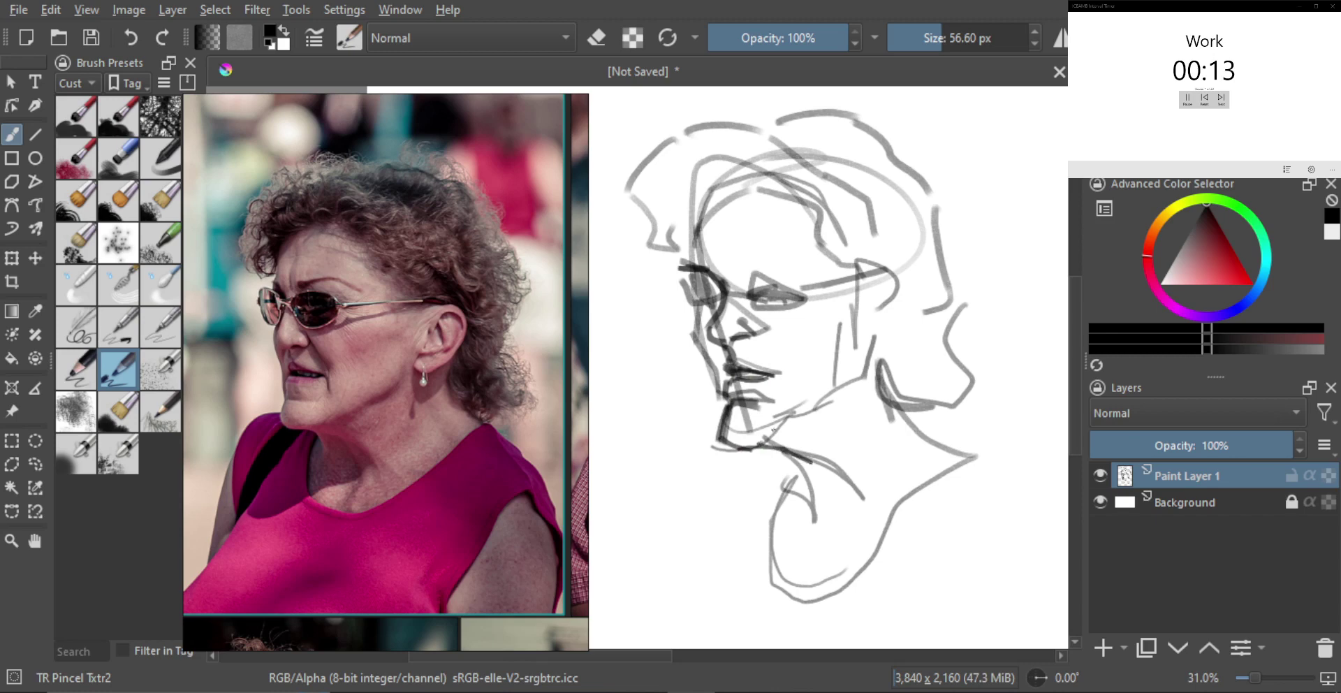
mouse_move(787, 418)
left_mouse_down()
mouse_move(753, 445)
mouse_move(853, 387)
left_mouse_up()
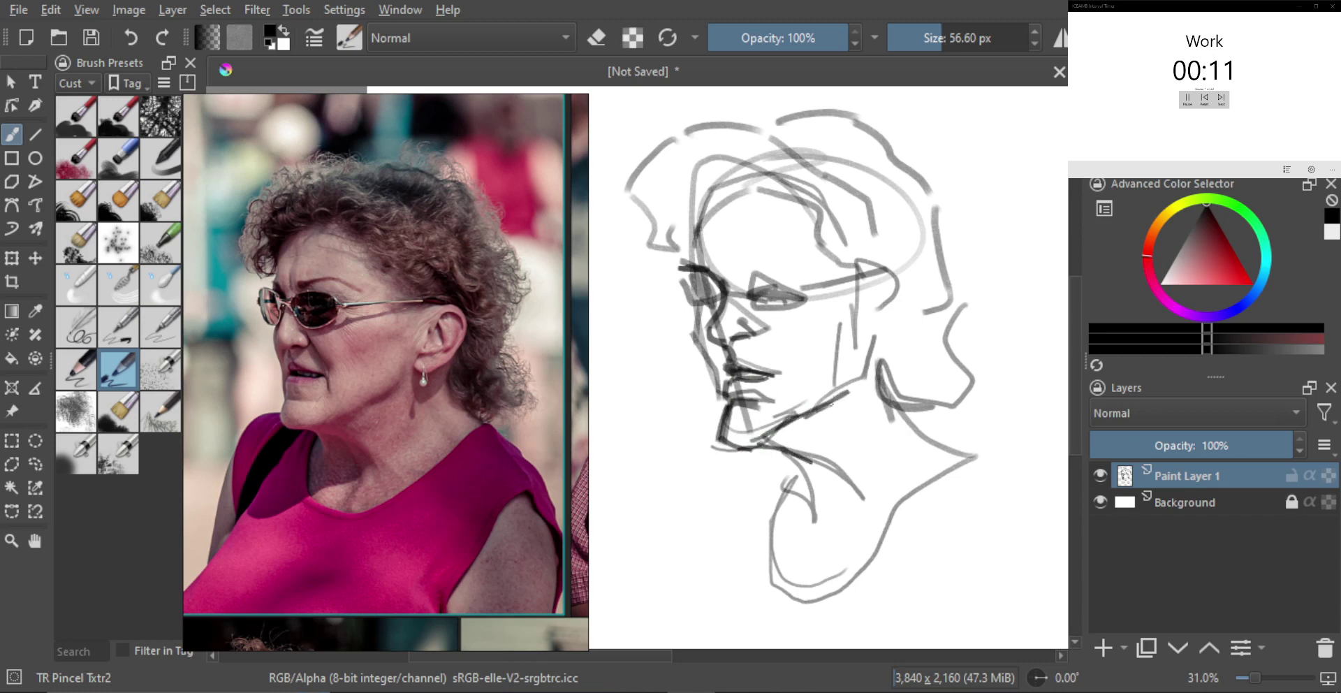
mouse_move(744, 274)
left_mouse_down()
mouse_move(764, 294)
mouse_move(768, 260)
mouse_move(812, 266)
mouse_move(804, 297)
mouse_move(702, 301)
mouse_move(711, 315)
left_mouse_up()
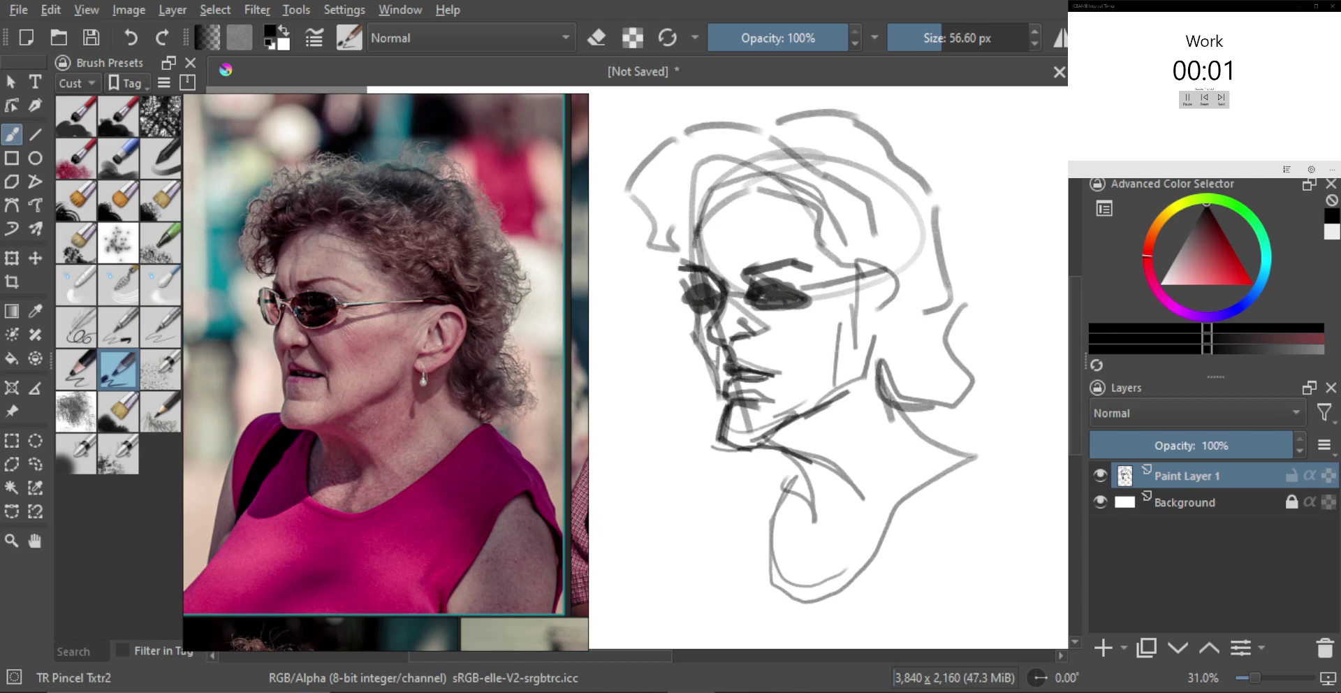
Step: Hide Paint Layer 1 and add a new paint layer for the second sketch
key("ctrl+space")
key("2")
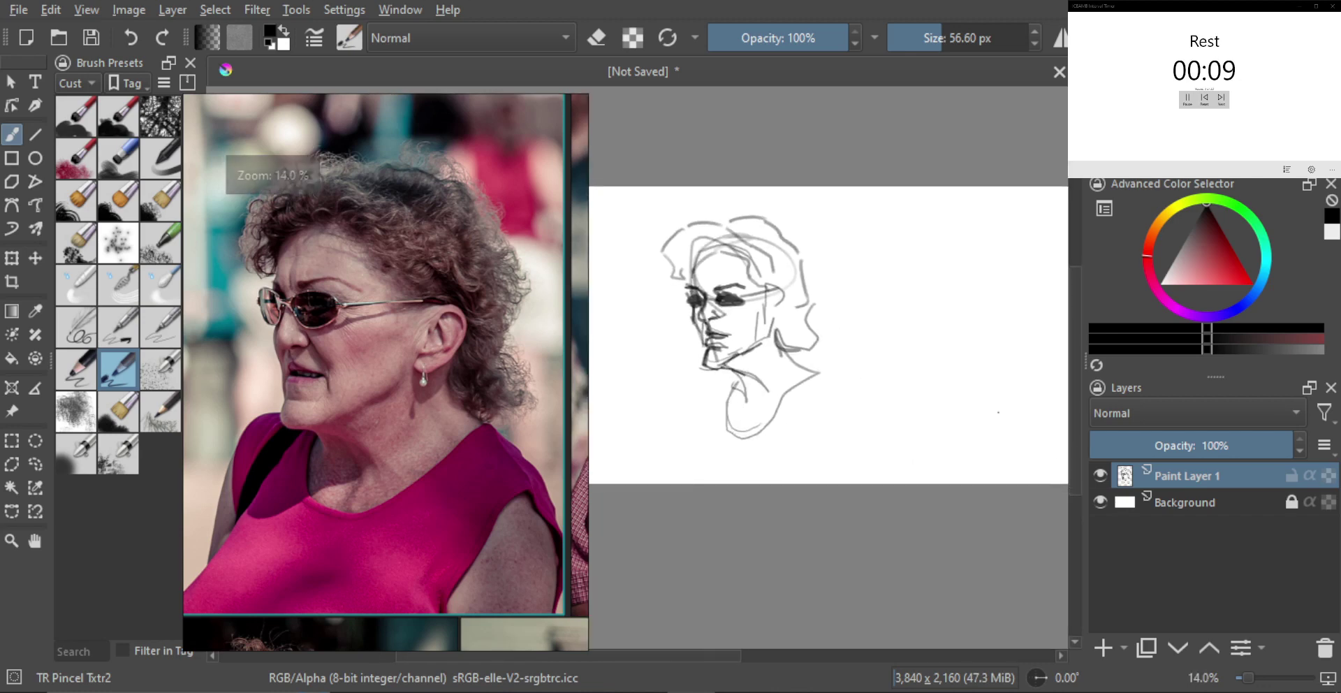
left_click(1099, 476)
key("Insert")
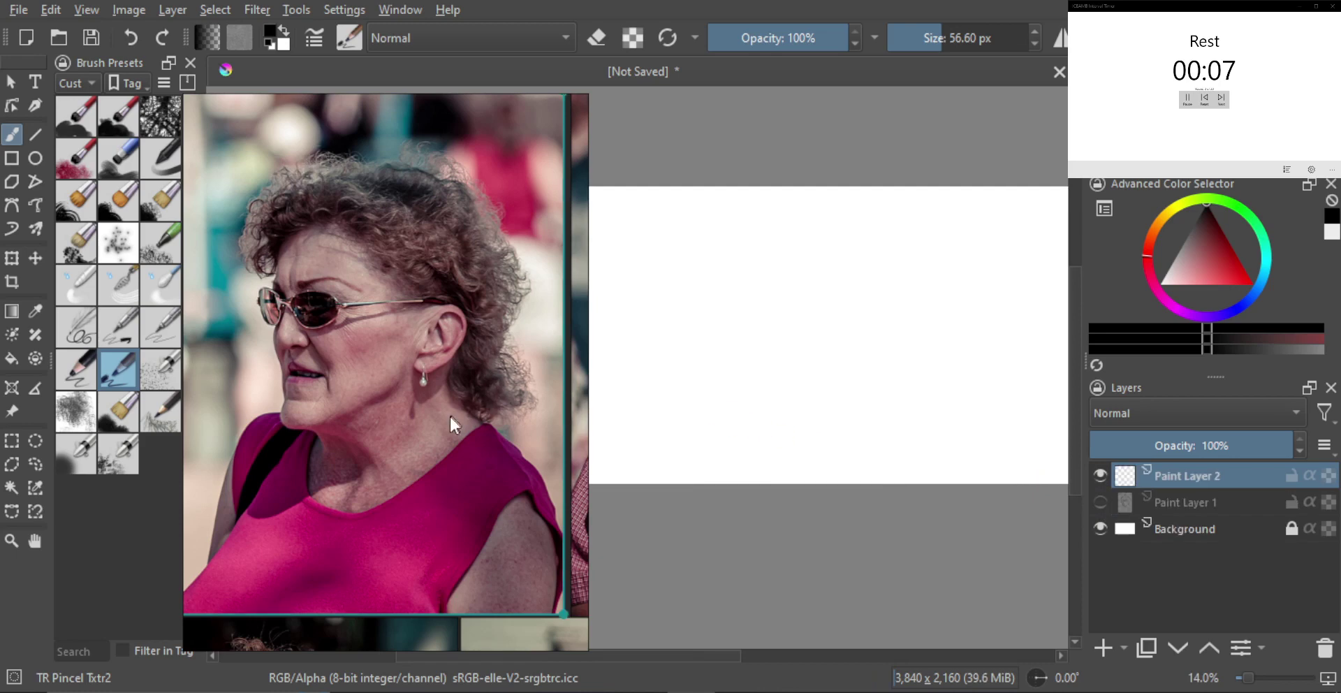
Step: Focus the reference board on the head of the person in the cowboy hat and checked shirt
scroll(472, 424, "down", 4)
left_click_drag(472, 423, 263, 407)
double_click(380, 363)
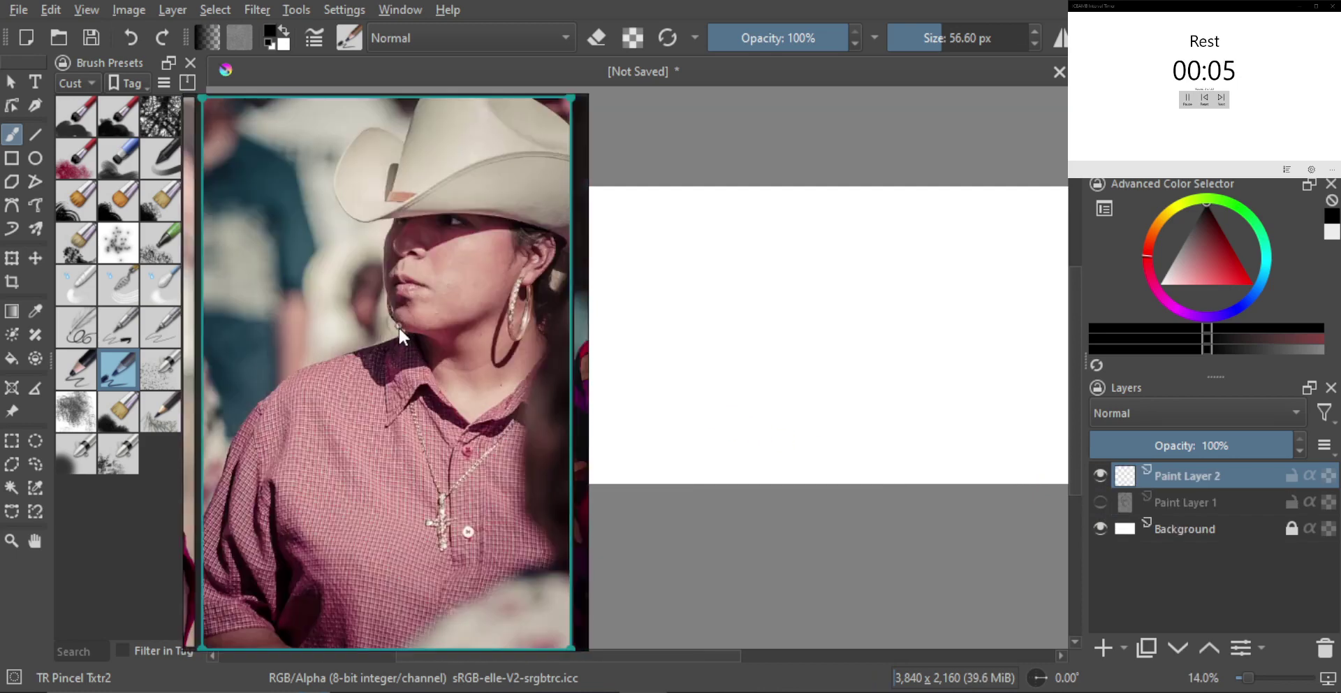
scroll(398, 325, "up", 2)
left_click_drag(482, 294, 426, 393)
scroll(424, 385, "down", 2)
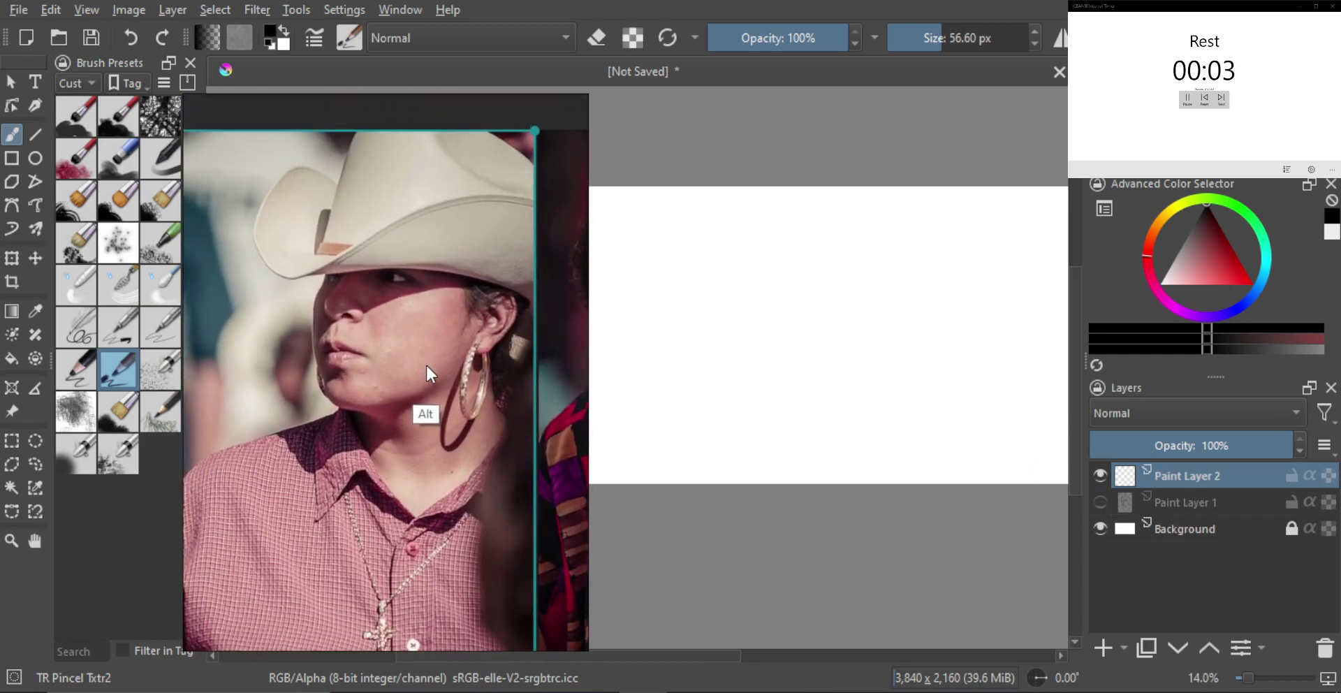
Step: Sketch the cowboy hat's crown and curved brim on the new layer
key("ctrl")
mouse_move(812, 316)
left_mouse_down()
mouse_move(821, 306)
mouse_move(837, 323)
left_mouse_up()
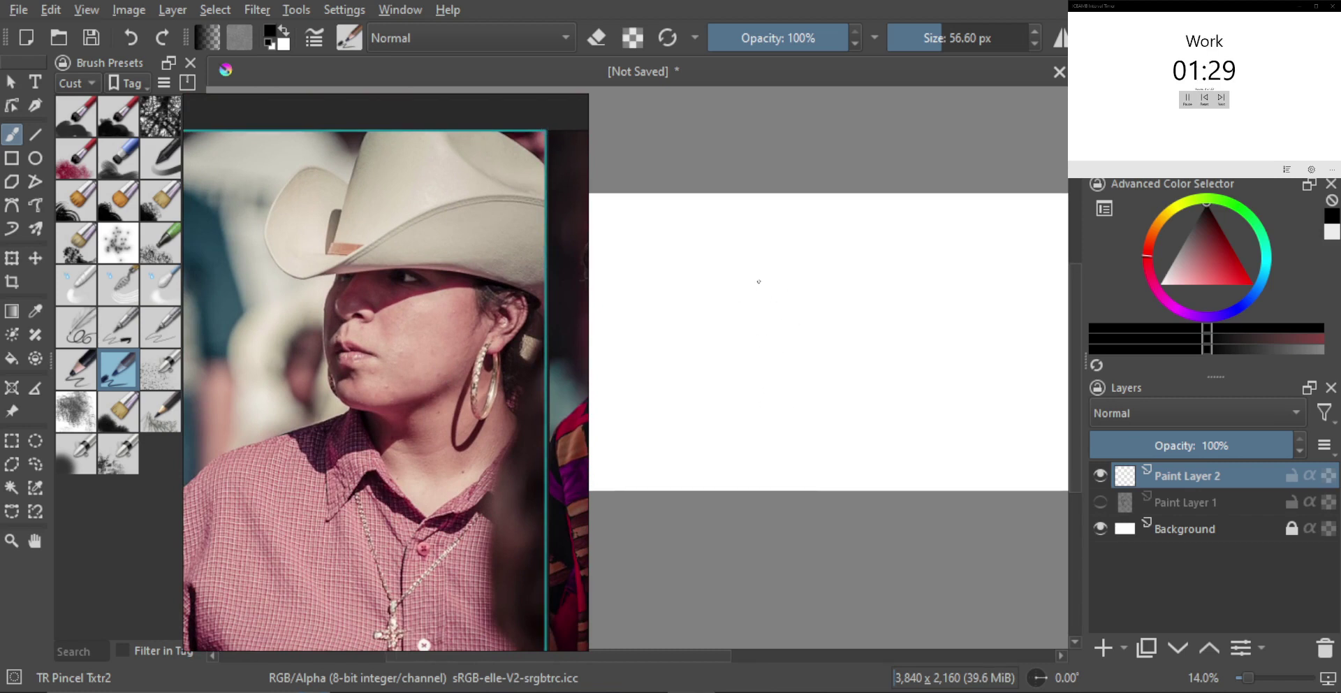
mouse_move(815, 264)
left_mouse_down()
mouse_move(713, 288)
mouse_move(802, 300)
mouse_move(837, 256)
left_mouse_up()
mouse_move(843, 241)
left_mouse_down()
mouse_move(872, 246)
mouse_move(916, 312)
mouse_move(857, 301)
mouse_move(787, 323)
mouse_move(776, 253)
mouse_move(796, 197)
mouse_move(846, 199)
mouse_move(822, 215)
mouse_move(873, 202)
mouse_move(802, 196)
left_mouse_up()
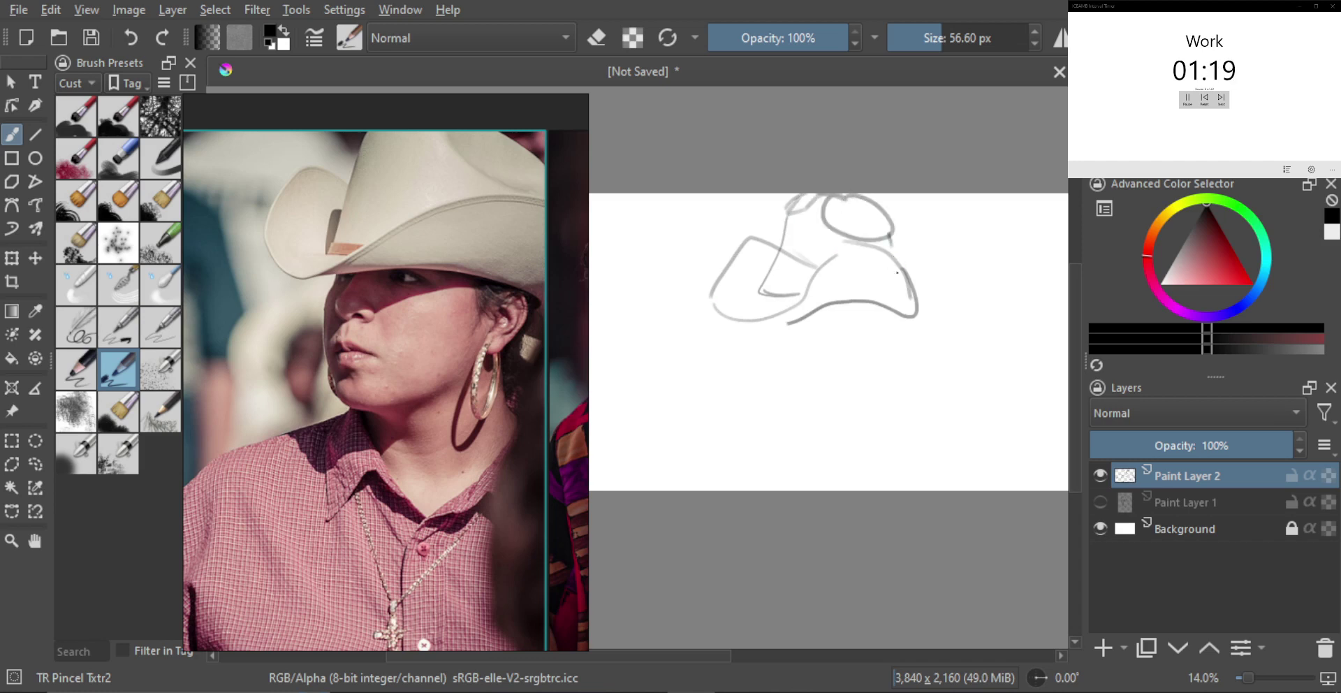
Step: Draw the face outline below the hat brim, with the jaw and the ear
mouse_move(766, 343)
left_mouse_down()
mouse_move(787, 292)
mouse_move(818, 298)
mouse_move(758, 395)
mouse_move(835, 384)
left_mouse_up()
left_click_drag(856, 334, 845, 372)
mouse_move(856, 330)
left_mouse_down()
mouse_move(874, 323)
mouse_move(868, 354)
left_mouse_up()
left_click_drag(866, 335, 871, 348)
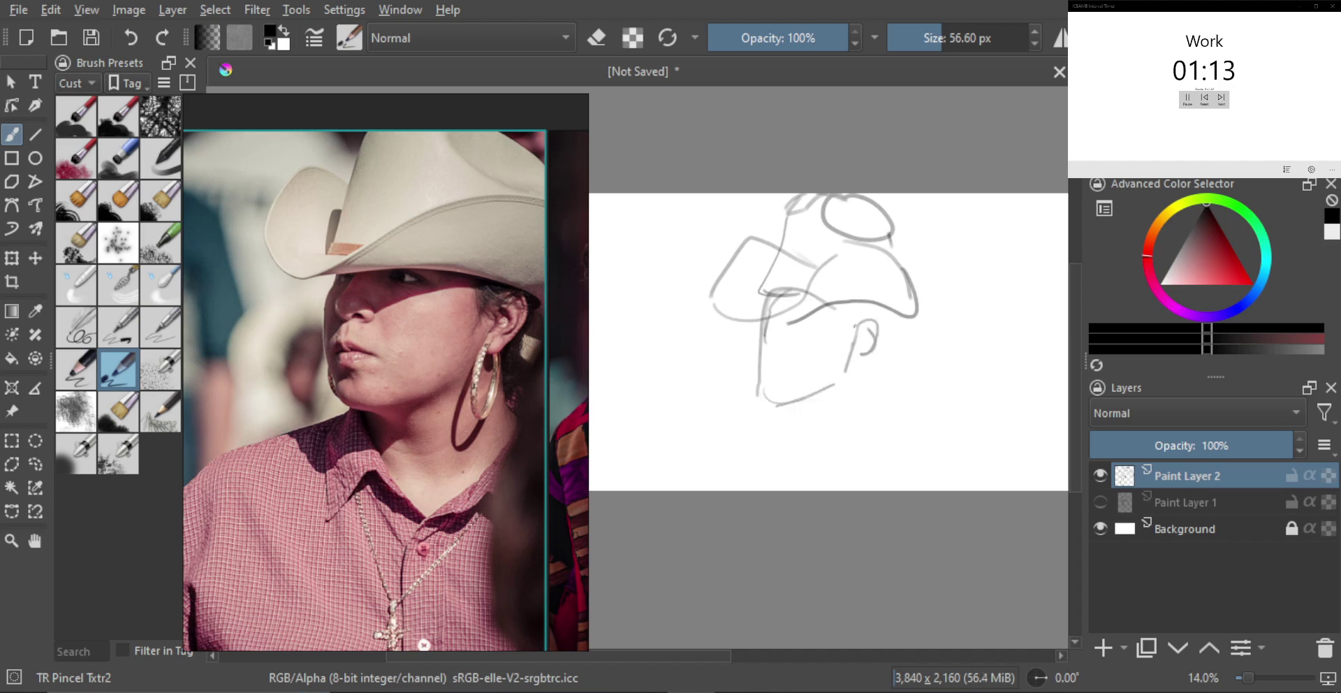
Step: Sketch the facial features and the shadow line under the hat brim, undoing the last two strokes
mouse_move(766, 316)
left_mouse_down()
mouse_move(795, 318)
mouse_move(765, 341)
left_mouse_up()
mouse_move(769, 323)
left_mouse_down()
mouse_move(793, 334)
mouse_move(773, 359)
mouse_move(787, 385)
left_mouse_up()
mouse_move(802, 320)
left_mouse_down()
mouse_move(861, 301)
mouse_move(879, 319)
left_mouse_up()
mouse_move(858, 306)
left_mouse_down()
mouse_move(882, 322)
mouse_move(756, 365)
mouse_move(808, 363)
mouse_move(769, 330)
mouse_move(849, 306)
mouse_move(882, 311)
mouse_move(882, 341)
mouse_move(862, 366)
left_mouse_up()
key("ctrl+z")
key("ctrl+z")
Step: Adjust the brush size and sketch the hoop earring, neck and shirt collar, undoing strokes that miss
key("[")
key("[")
key("[")
mouse_move(876, 357)
left_mouse_down()
mouse_move(854, 385)
mouse_move(852, 373)
mouse_move(870, 383)
mouse_move(870, 351)
mouse_move(865, 393)
mouse_move(867, 379)
mouse_move(842, 395)
left_mouse_up()
key("ctrl+z")
key("ctrl+z")
mouse_move(859, 356)
left_mouse_down()
mouse_move(867, 400)
mouse_move(829, 408)
mouse_move(810, 438)
left_mouse_up()
left_click_drag(797, 407, 809, 434)
mouse_move(795, 405)
left_mouse_down()
mouse_move(826, 479)
mouse_move(878, 402)
mouse_move(874, 412)
left_mouse_up()
Step: Resize the brush, strengthen the shirt collar, and shade the hair behind the ear
mouse_move(813, 485)
left_mouse_down("shift")
mouse_move(792, 434)
mouse_move(813, 469)
mouse_move(781, 489)
left_mouse_up("shift")
left_click_drag(779, 405, 768, 475)
key("ctrl+z")
mouse_move(771, 436)
left_mouse_down()
mouse_move(797, 467)
mouse_move(853, 464)
mouse_move(882, 457)
mouse_move(896, 425)
mouse_move(879, 380)
mouse_move(896, 418)
mouse_move(882, 408)
left_mouse_up()
mouse_move(900, 317)
left_mouse_down()
mouse_move(882, 366)
mouse_move(889, 314)
mouse_move(875, 313)
left_mouse_up()
Step: Set the brush size to 56.29 px and redraw the front face line, chin and jaw
left_click_drag(772, 394, 762, 384, "shift")
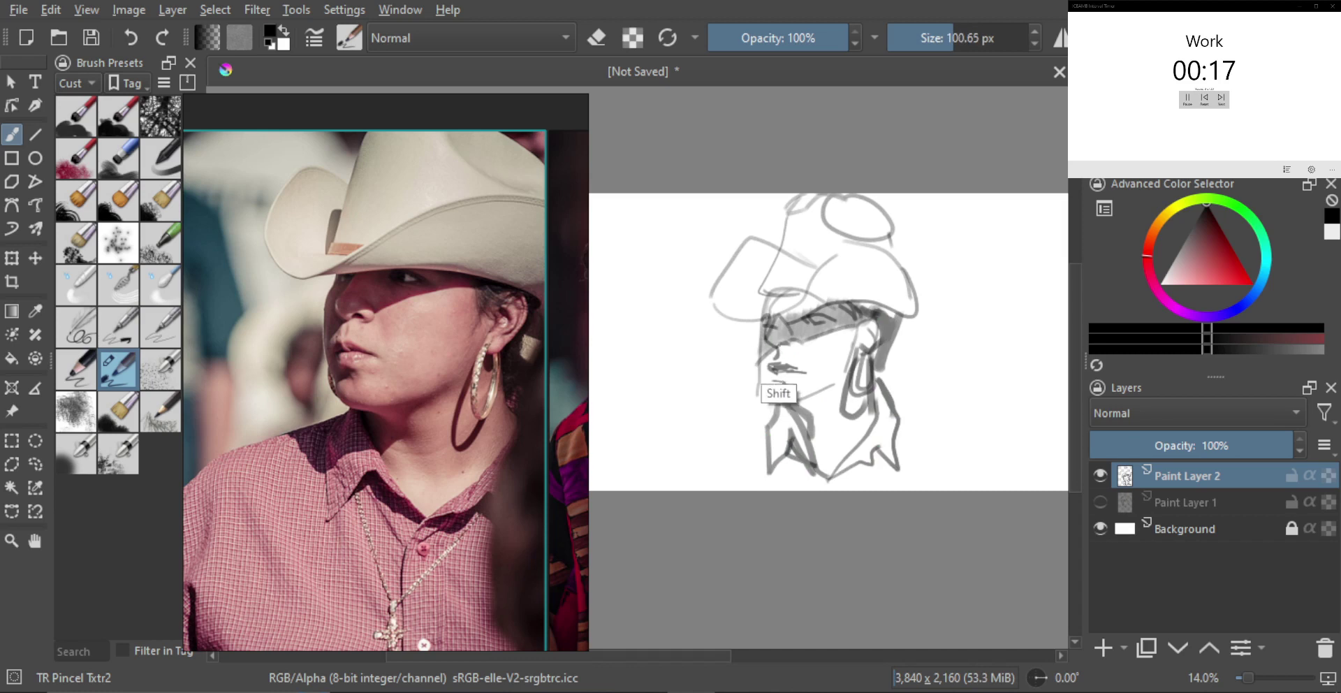
mouse_move(761, 331)
left_mouse_down("shift")
mouse_move(748, 326)
mouse_move(763, 396)
left_mouse_up("shift")
key("ctrl+z")
mouse_move(756, 353)
left_mouse_down()
mouse_move(767, 397)
mouse_move(781, 384)
mouse_move(769, 407)
left_mouse_up()
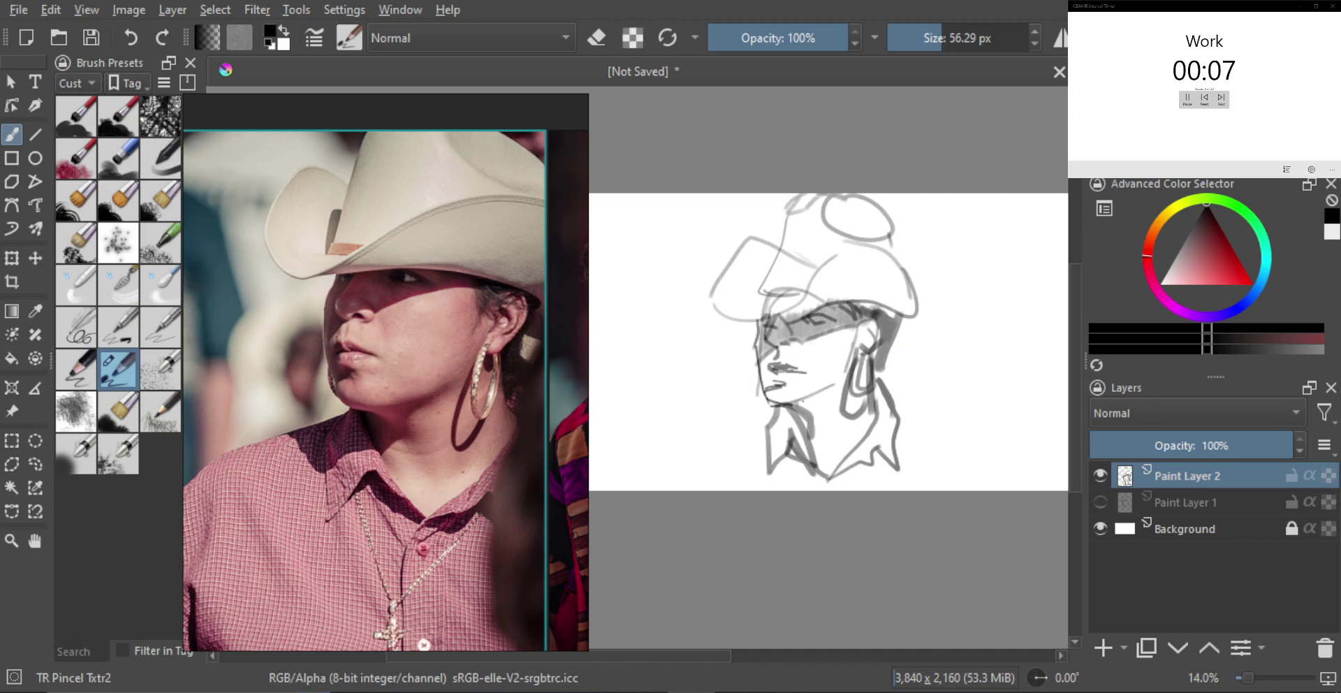
mouse_move(789, 403)
left_mouse_down()
mouse_move(837, 382)
mouse_move(814, 403)
mouse_move(832, 429)
left_mouse_up()
Step: Strengthen the cowboy hat's crown and brim outline with darker strokes
scroll(898, 332, "down", 1)
mouse_move(897, 332)
left_mouse_down()
mouse_move(849, 325)
mouse_move(874, 334)
left_mouse_up()
mouse_move(767, 287)
left_mouse_down()
mouse_move(836, 253)
mouse_move(876, 273)
mouse_move(887, 330)
left_mouse_up()
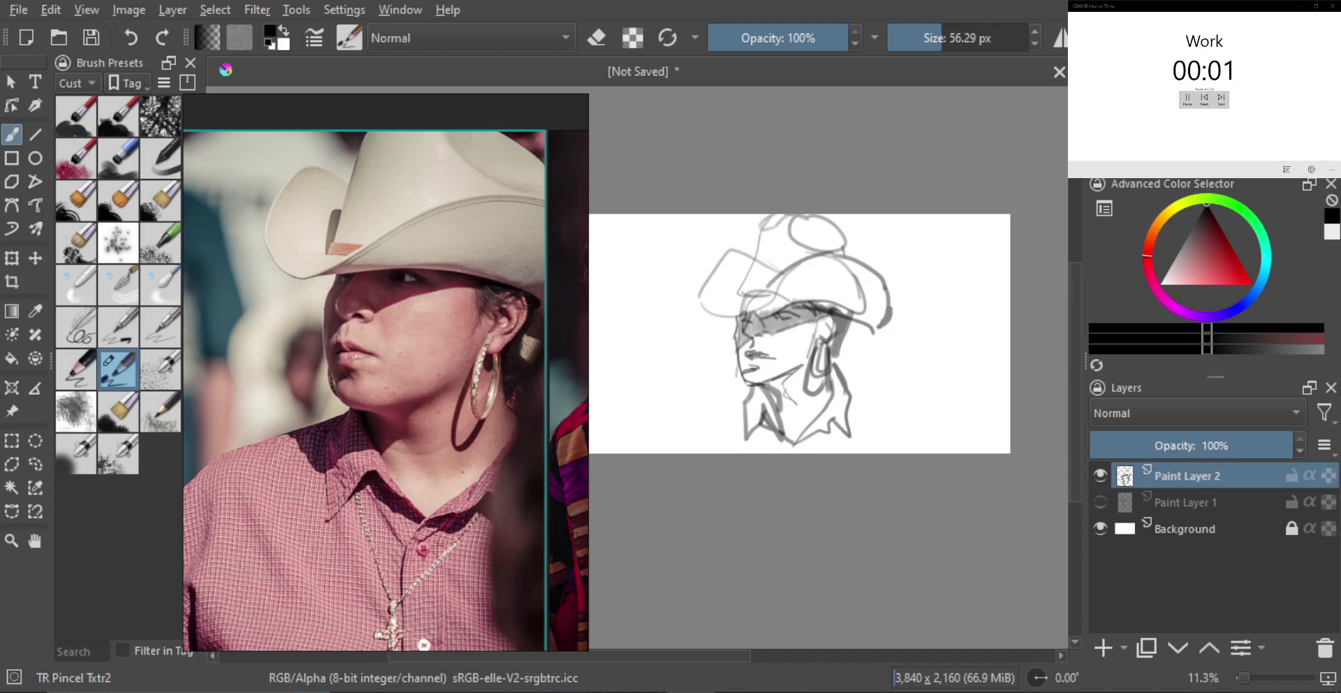
Step: Hide Paint Layer 2, add a new paint layer, and bring up the photo of the woman in the colourful patterned top
scroll(887, 329, "down", 1)
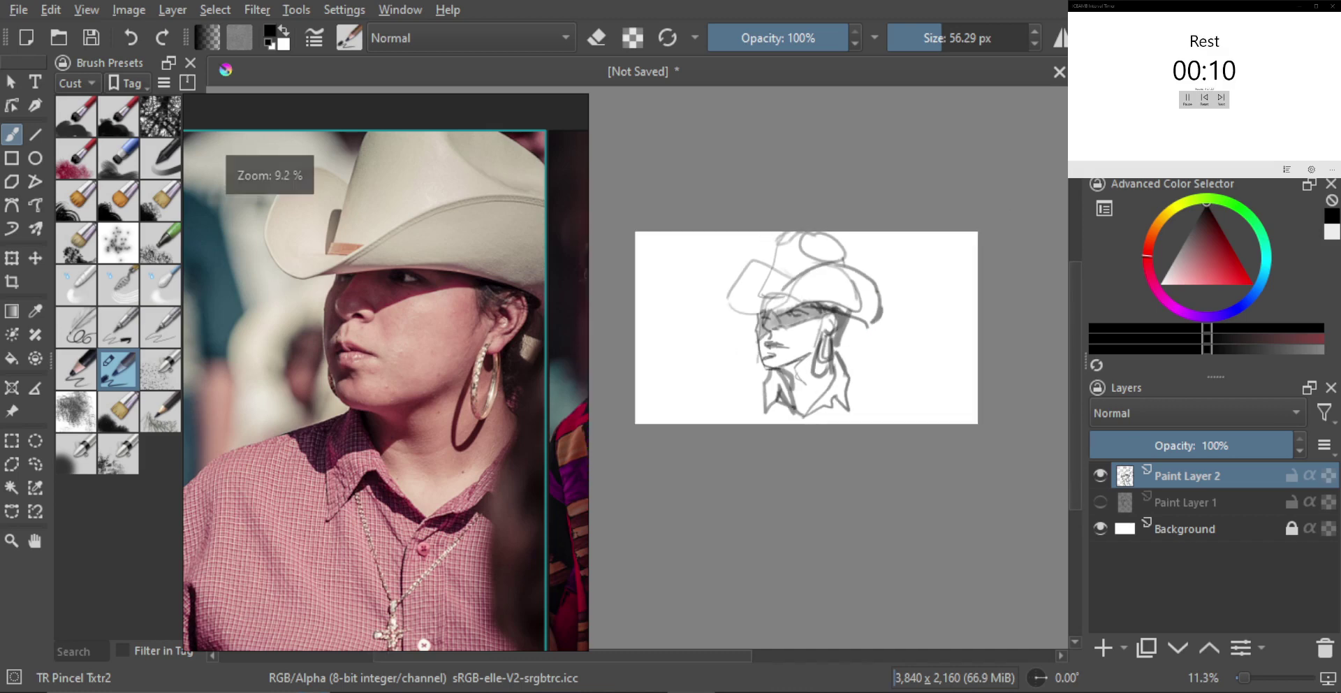
left_click(1100, 475)
key("Insert")
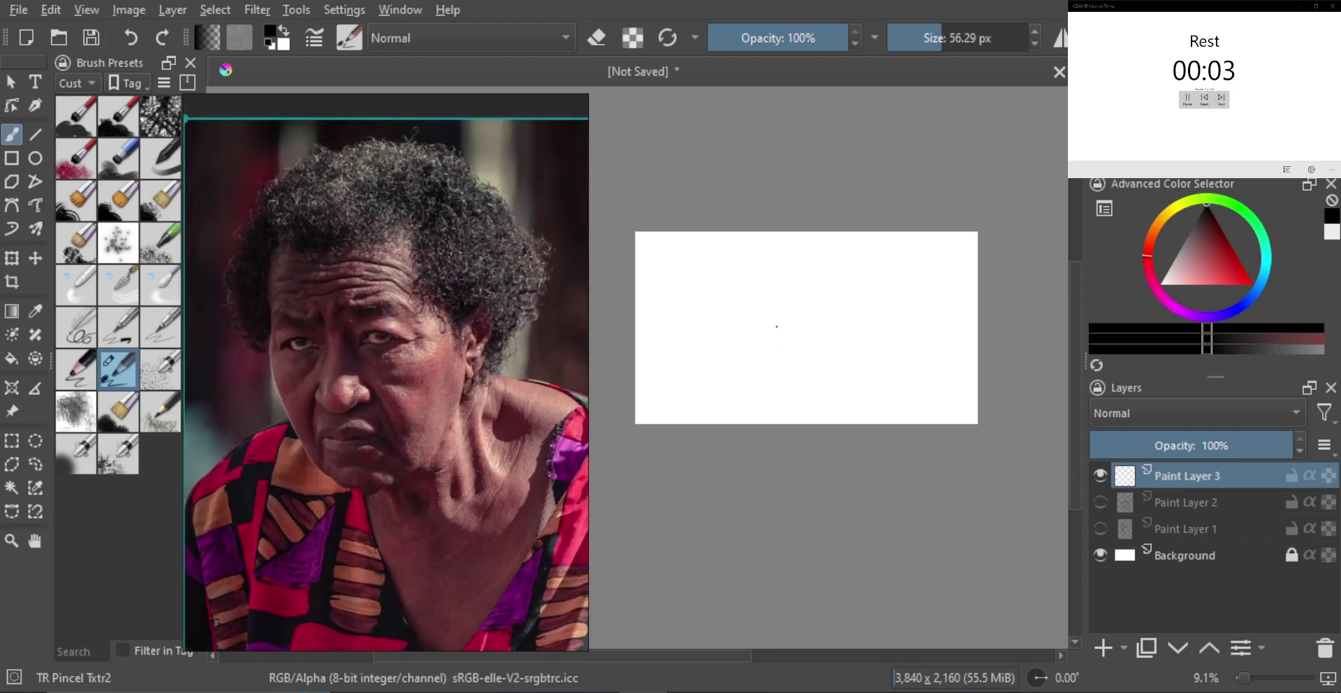
scroll(778, 321, "up", 2)
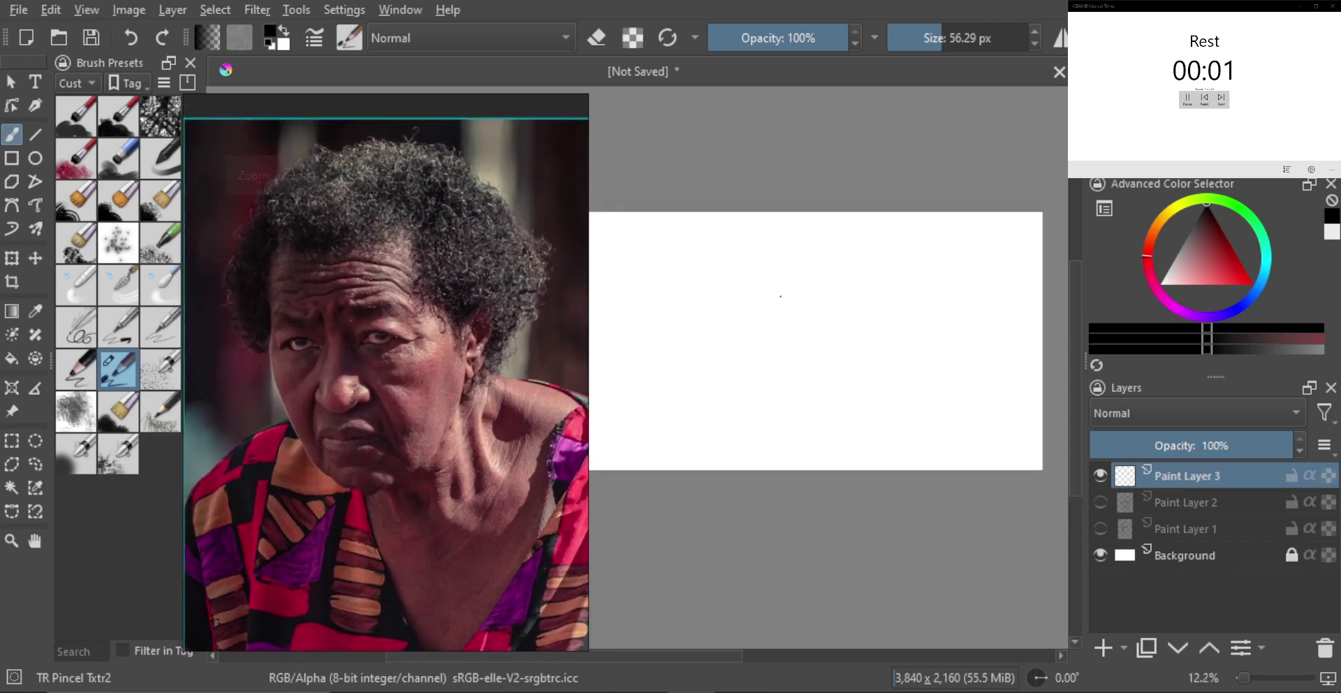
Step: Block in the third woman's cranium, face outline and ear with light strokes, undoing the first attempt
mouse_move(753, 311)
left_mouse_down()
mouse_move(775, 308)
mouse_move(746, 270)
mouse_move(793, 297)
mouse_move(719, 279)
mouse_move(776, 342)
left_mouse_up()
key("ctrl+z")
mouse_move(731, 277)
left_mouse_down()
mouse_move(720, 356)
mouse_move(750, 343)
mouse_move(727, 366)
mouse_move(758, 371)
mouse_move(778, 343)
left_mouse_up()
scroll(751, 343, "up", 1)
mouse_move(783, 300)
left_mouse_down()
mouse_move(775, 315)
mouse_move(790, 302)
mouse_move(774, 270)
mouse_move(795, 263)
mouse_move(796, 316)
left_mouse_up()
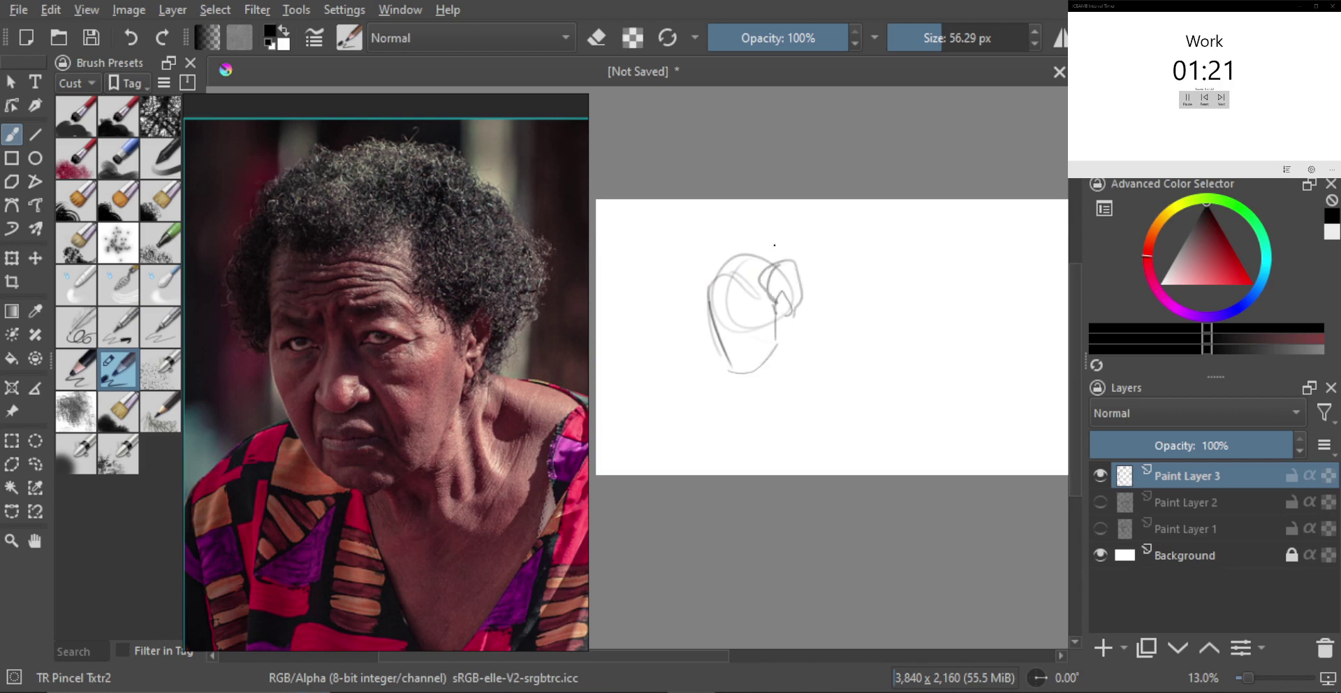
Step: Outline the woman's hair mass above the forehead and on both sides of her head with loose strokes
mouse_move(733, 287)
left_mouse_down()
mouse_move(726, 225)
mouse_move(772, 274)
mouse_move(776, 229)
left_mouse_up()
mouse_move(704, 262)
left_mouse_down()
mouse_move(681, 300)
mouse_move(707, 323)
left_mouse_up()
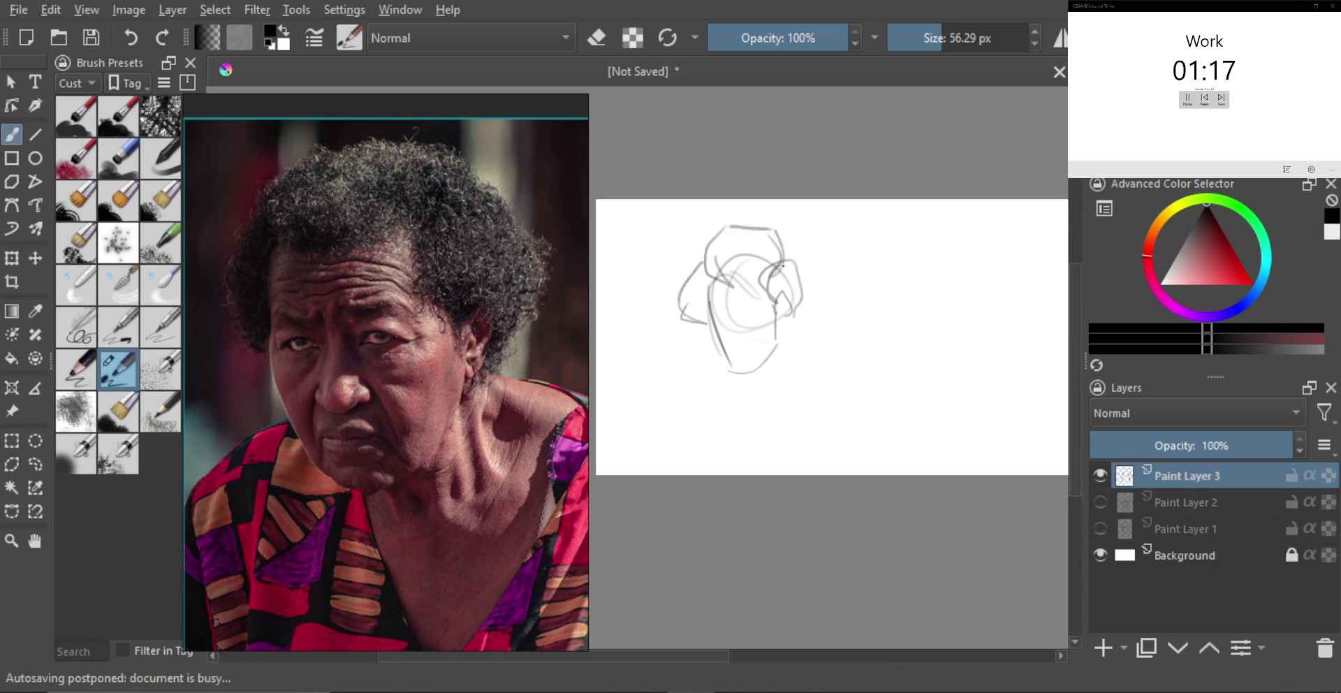
mouse_move(798, 253)
left_mouse_down()
mouse_move(829, 307)
mouse_move(802, 326)
mouse_move(800, 411)
mouse_move(769, 412)
left_mouse_up()
Step: Sketch the woman's neck, shoulder folds and pointed V-shaped neckline, undoing a stray stroke
scroll(796, 336, "up", 1)
mouse_move(756, 370)
left_mouse_down()
mouse_move(783, 418)
mouse_move(827, 377)
left_mouse_up()
left_click_drag(791, 337, 837, 361)
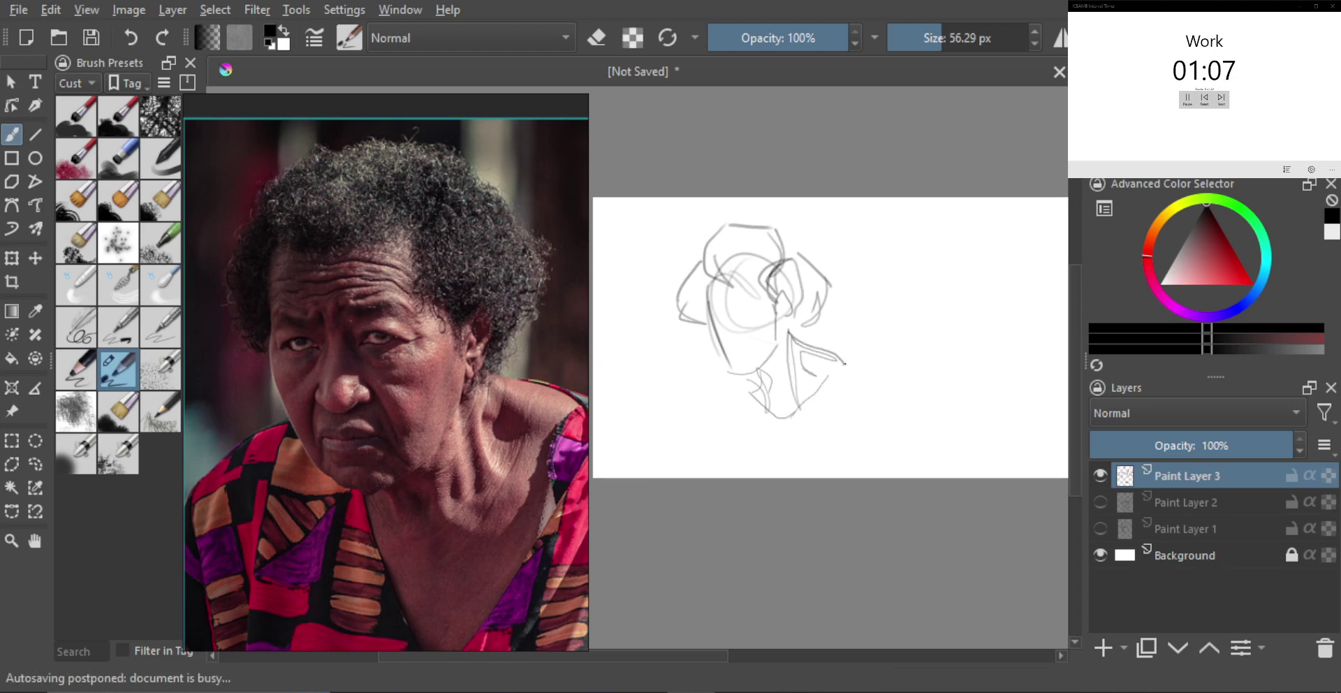
mouse_move(753, 377)
left_mouse_down()
mouse_move(731, 384)
mouse_move(788, 467)
mouse_move(828, 384)
mouse_move(799, 455)
left_mouse_up()
key("ctrl+z")
scroll(772, 359, "up", 2)
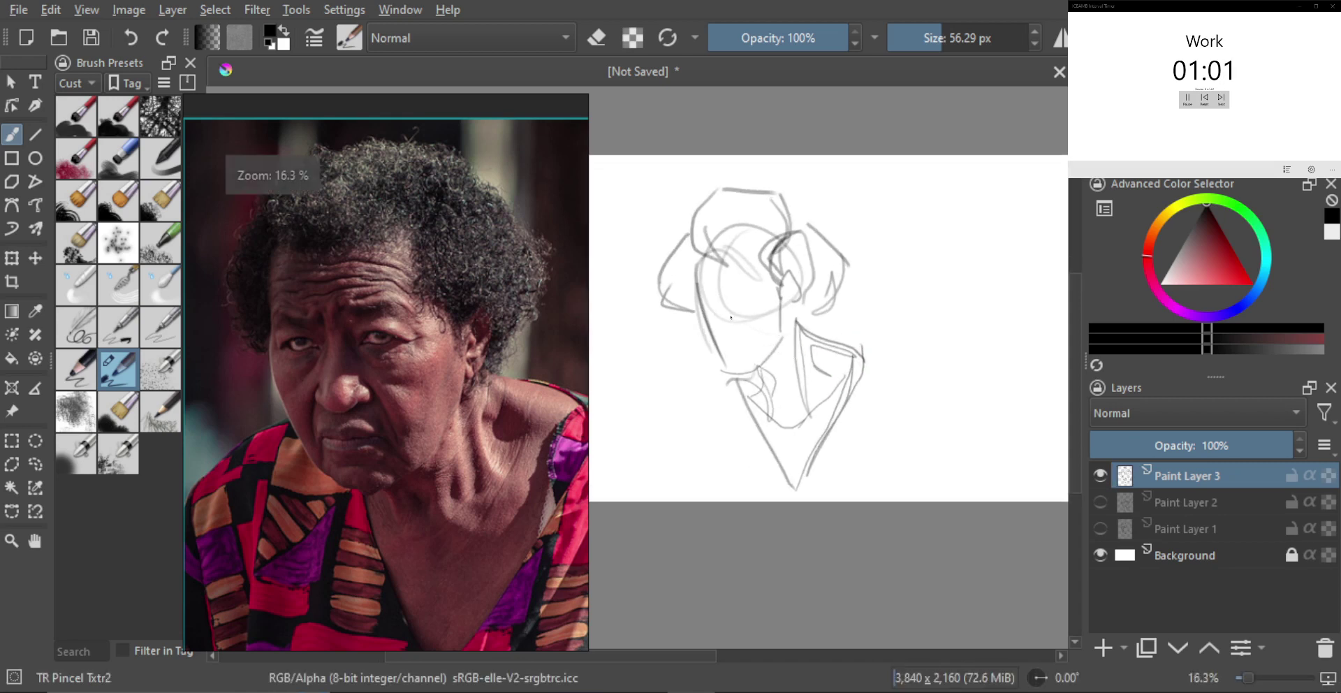
Step: Strengthen the woman's cheek contour and lightly place her eye, nose, mouth and brow line
left_click_drag(696, 310, 730, 372)
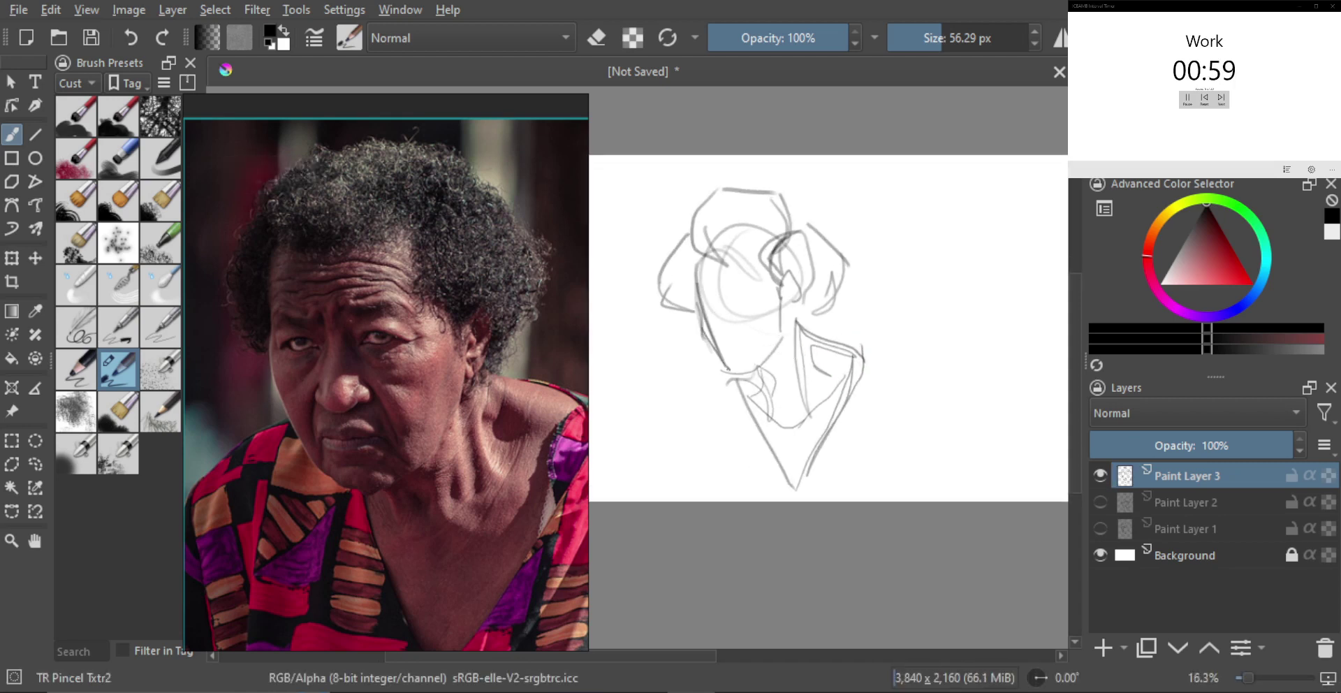
mouse_move(699, 312)
left_mouse_down()
mouse_move(711, 297)
mouse_move(727, 312)
left_mouse_up()
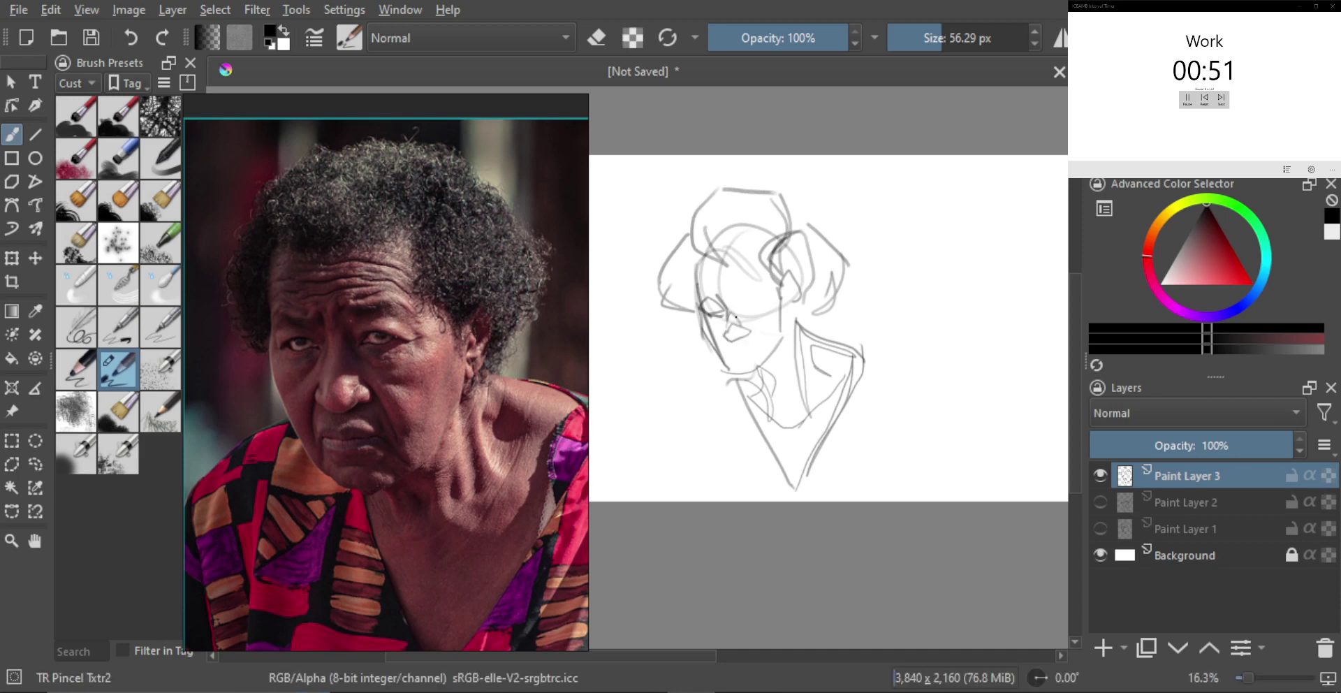
left_click_drag(722, 329, 726, 356)
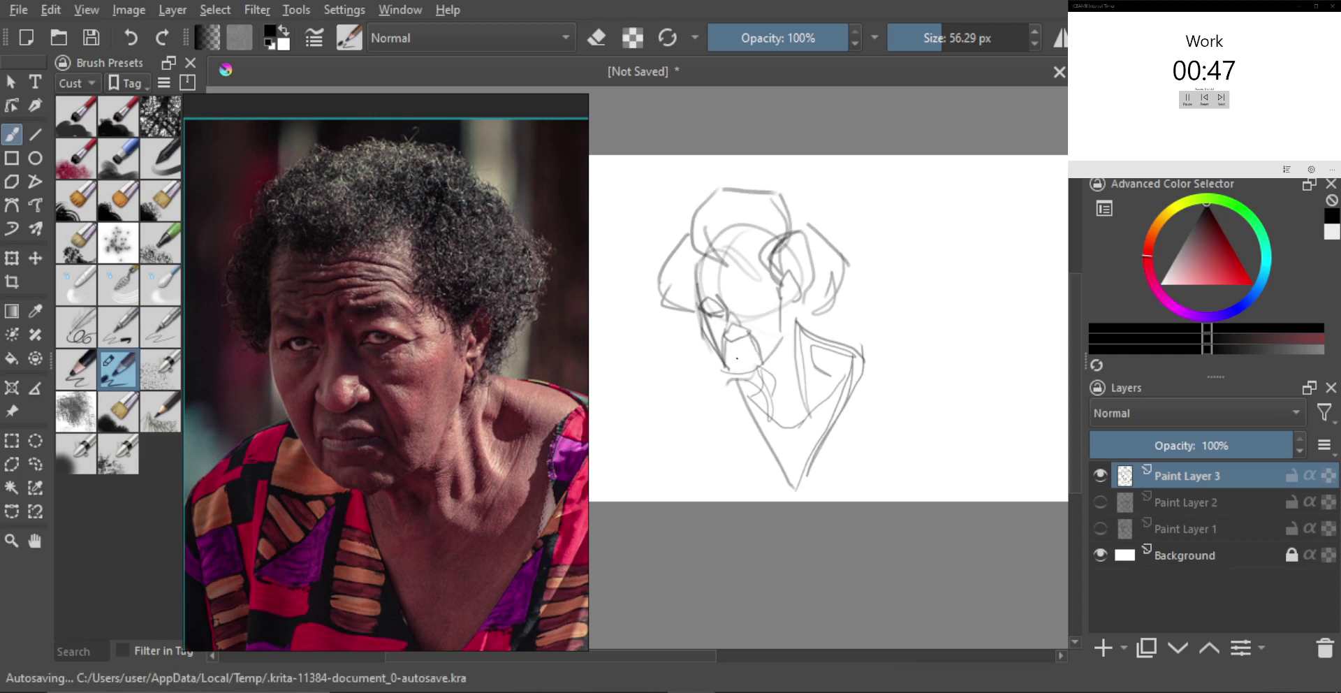
left_click_drag(731, 355, 752, 356)
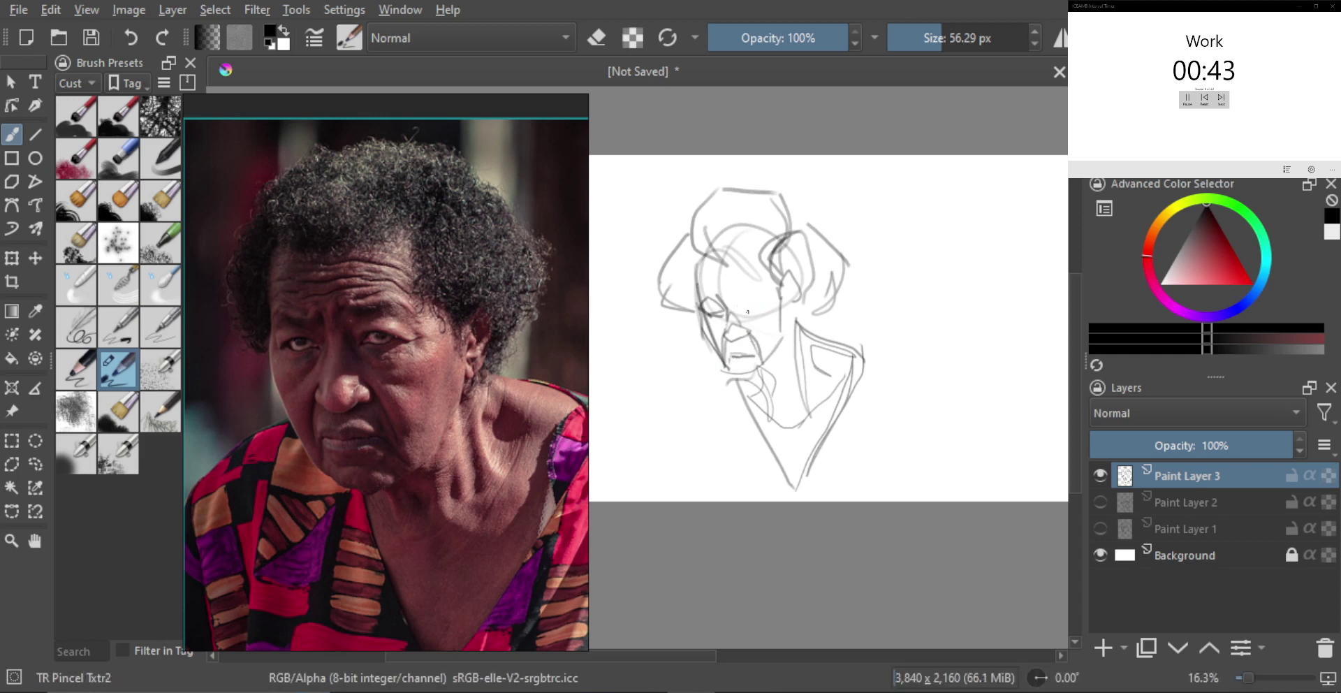
mouse_move(742, 303)
left_mouse_down()
mouse_move(780, 299)
mouse_move(720, 297)
left_mouse_up()
Step: Set the brush size to 58.65 px and darken the woman's eyes, brows, nose, lips, chin and cheek edge
scroll(720, 307, "up", 3)
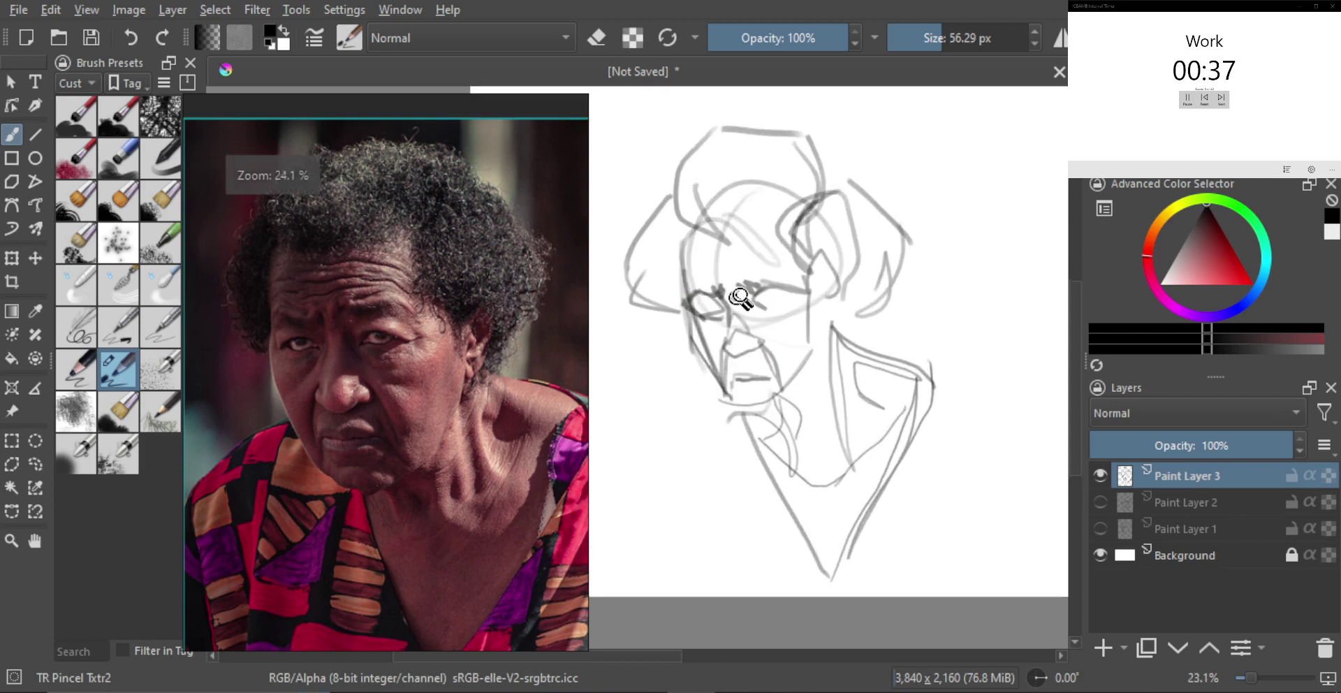
mouse_move(721, 315)
left_mouse_down()
mouse_move(708, 308)
mouse_move(803, 302)
mouse_move(756, 322)
left_mouse_up()
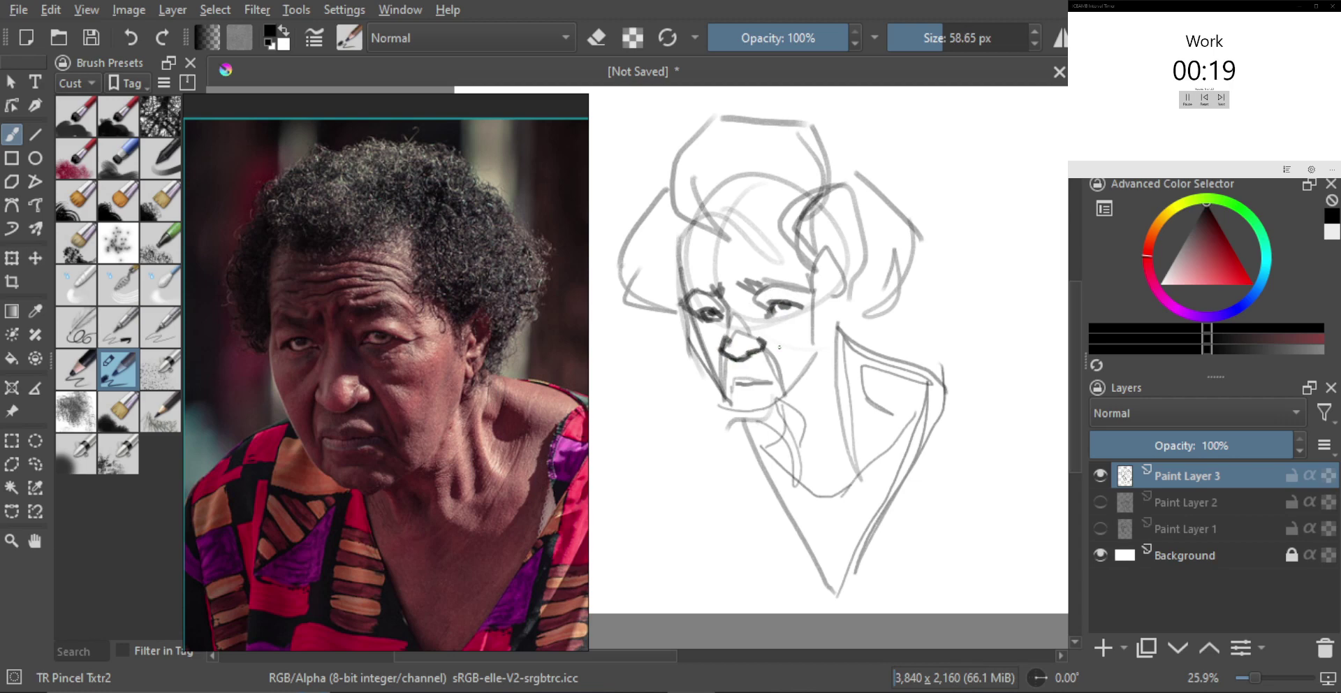
left_click_drag(728, 386, 767, 378)
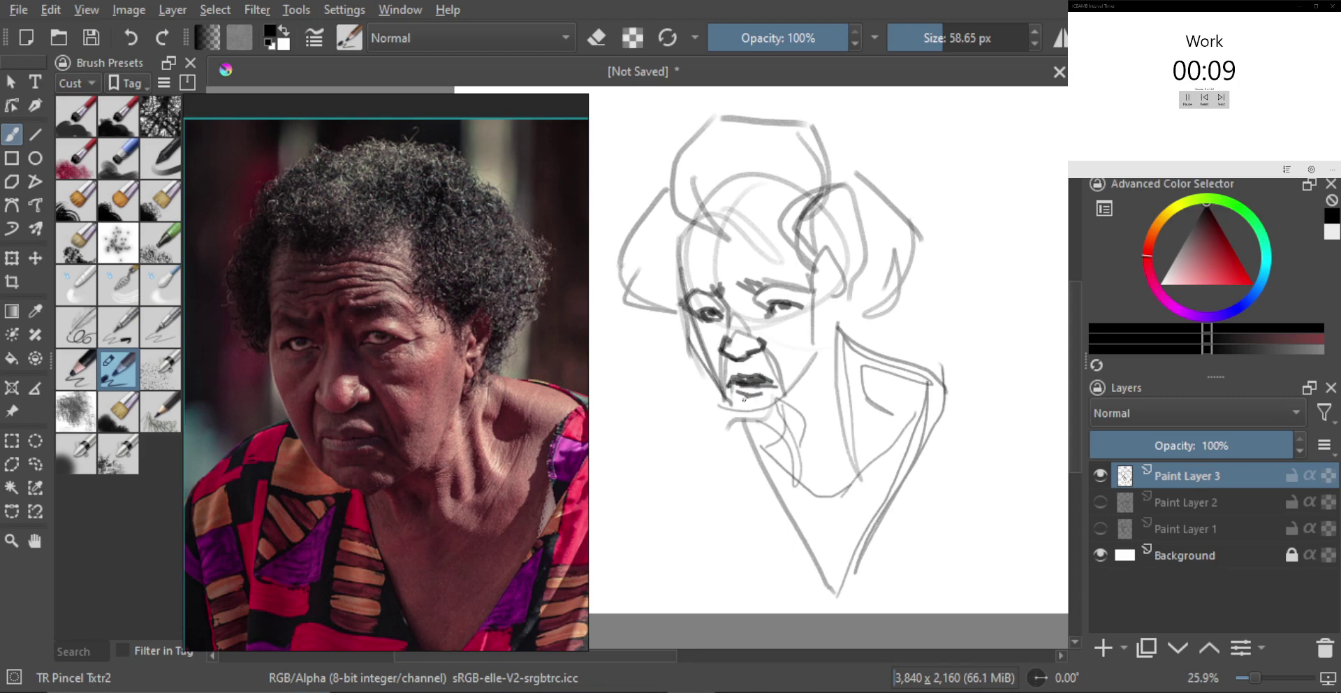
mouse_move(744, 399)
left_mouse_down()
mouse_move(765, 401)
mouse_move(761, 422)
mouse_move(781, 403)
left_mouse_up()
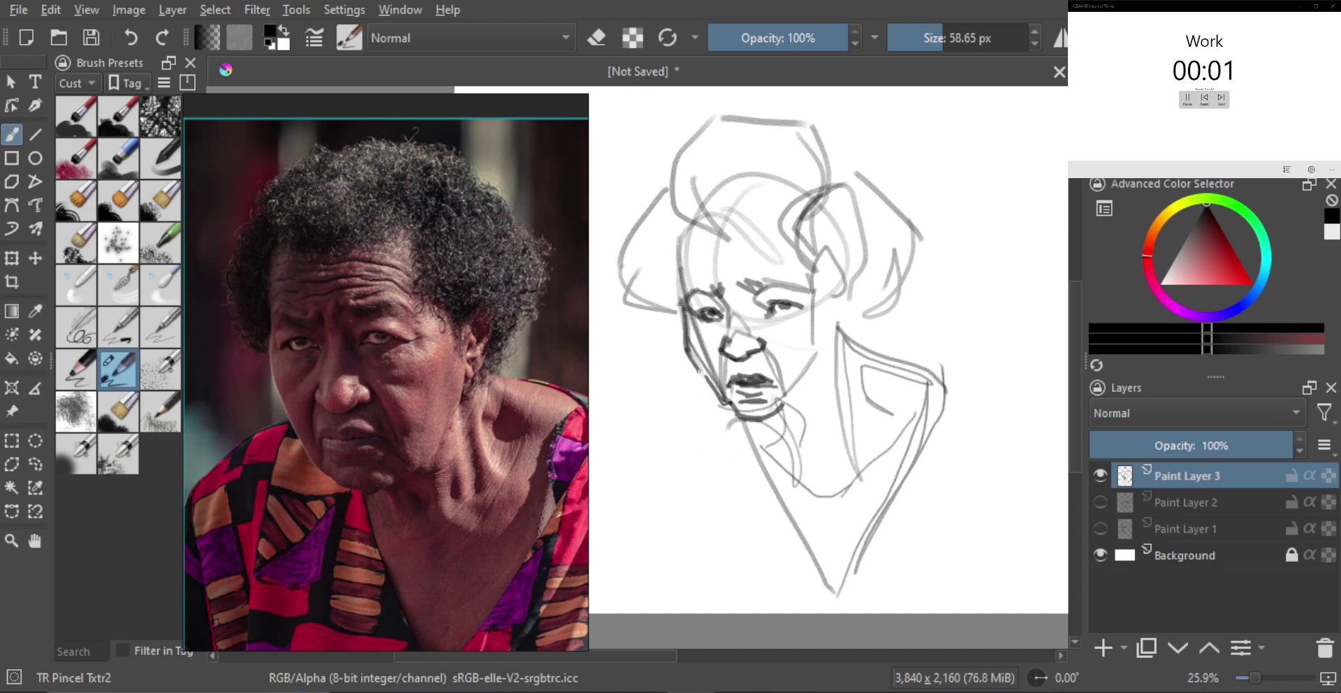
Step: Hide Paint Layer 3, add a new paint layer, and bring up the photo of the man in the cap and sunglasses
scroll(772, 427, "down", 3)
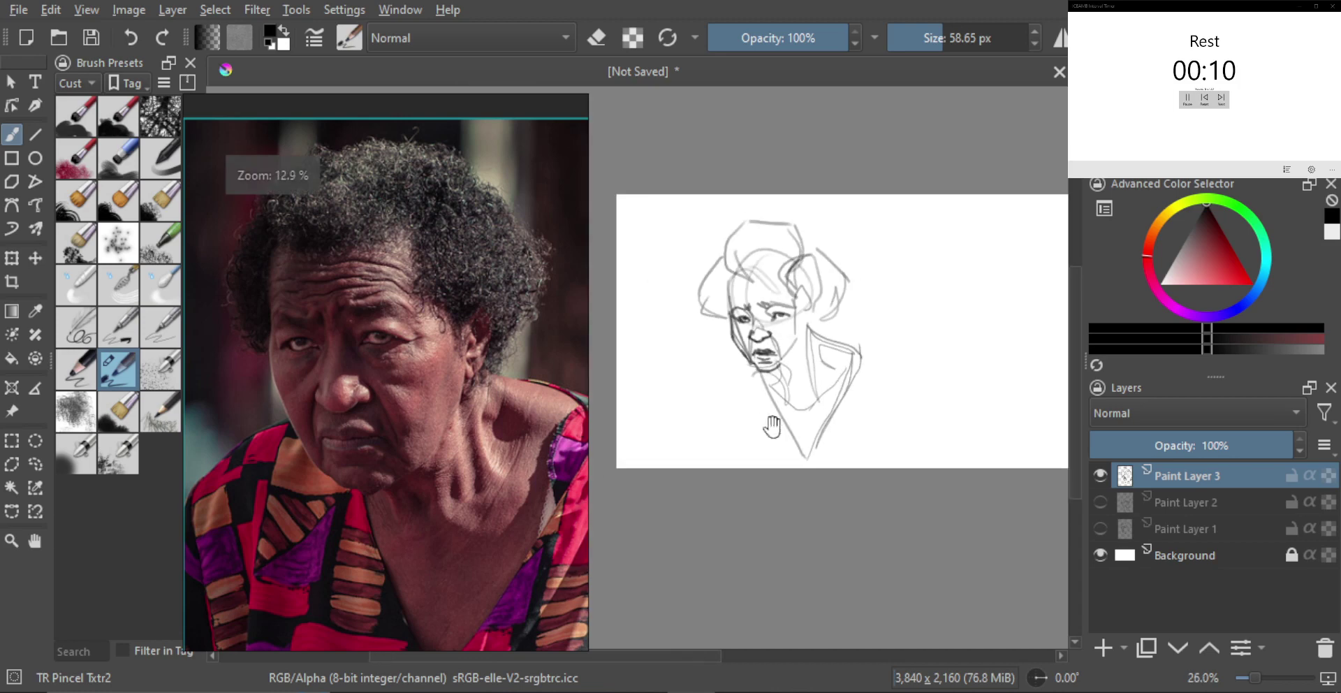
left_click(1101, 476)
key("Insert")
scroll(494, 430, "down", 5)
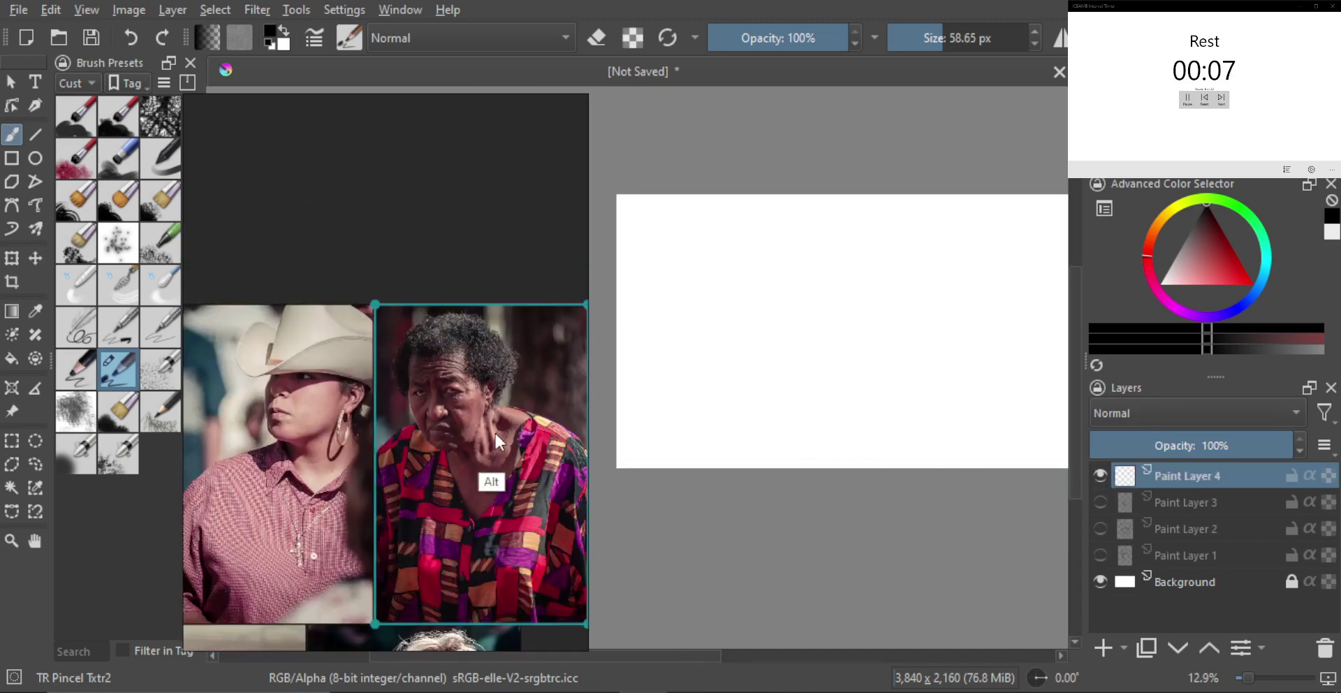
left_click_drag(495, 431, 192, 396)
double_click(380, 389)
scroll(396, 365, "up", 2)
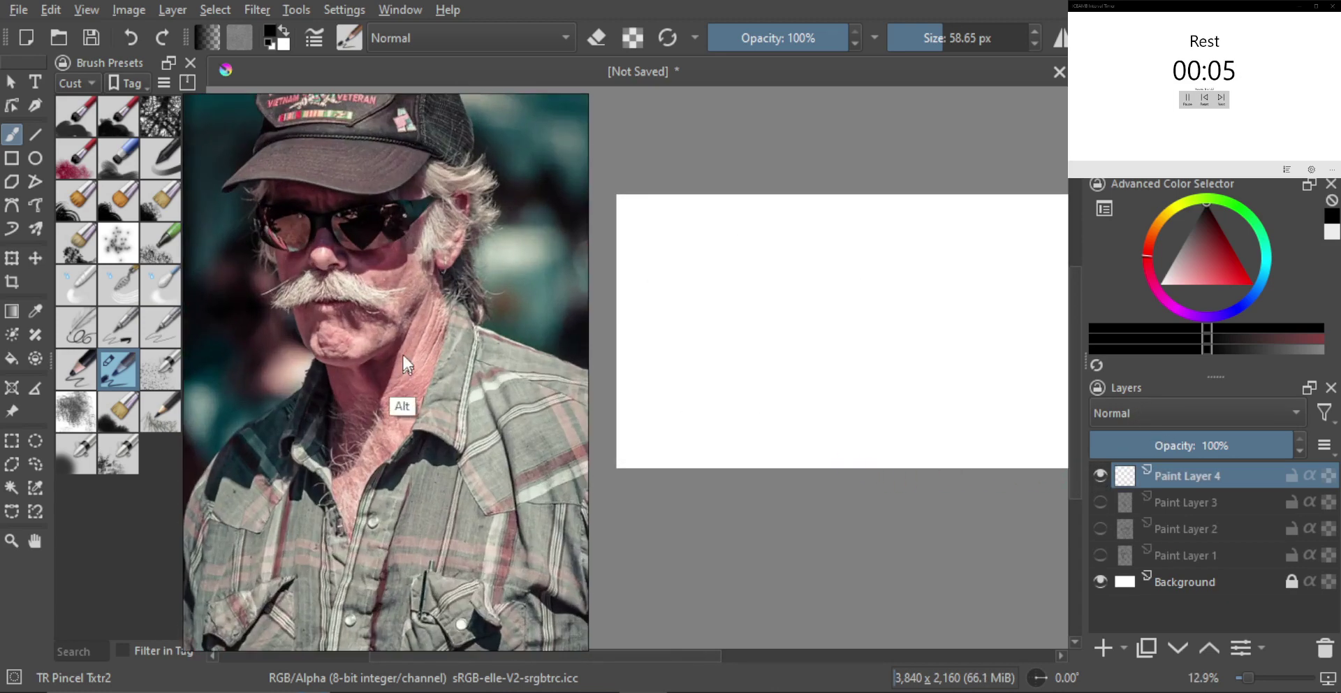
left_click_drag(402, 355, 413, 418)
left_click_drag(459, 360, 460, 373)
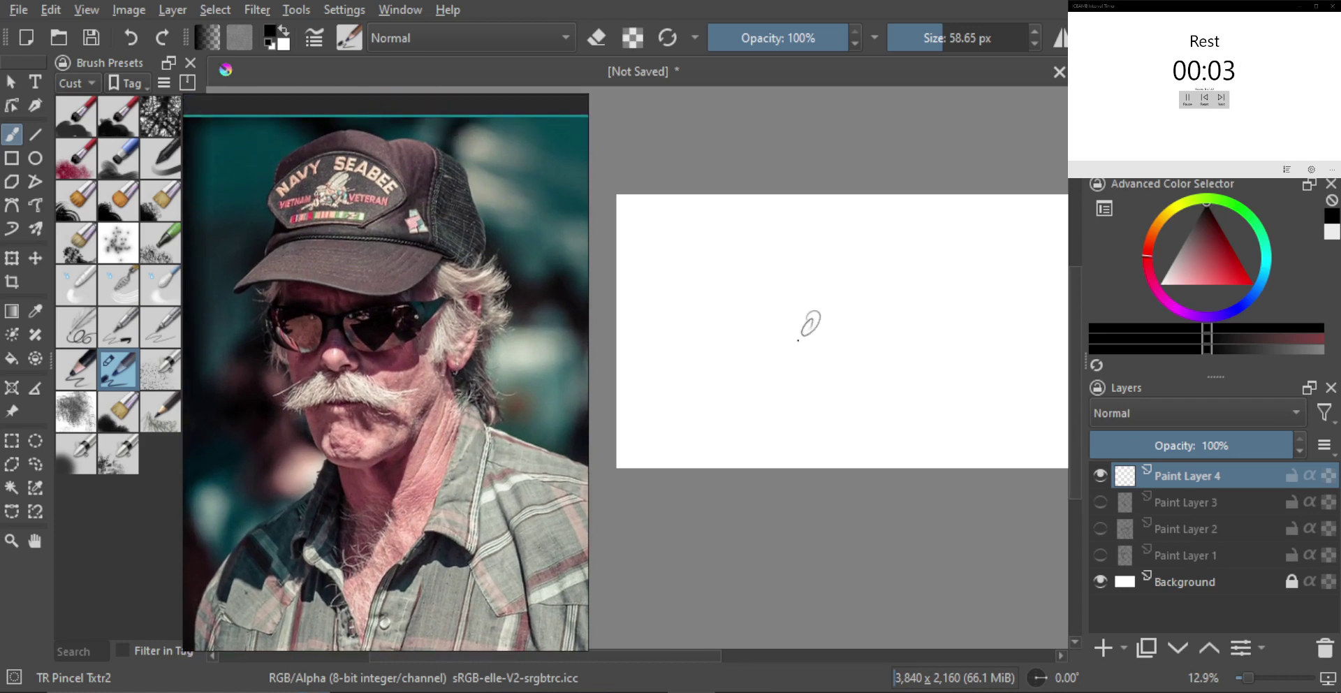
Step: Block in the capped man's forehead arc, face outline, jaw and ear with light strokes
mouse_move(789, 307)
left_mouse_down()
mouse_move(763, 321)
mouse_move(779, 312)
mouse_move(773, 285)
left_mouse_up()
left_click_drag(774, 285, 731, 274)
mouse_move(731, 378)
left_mouse_down()
mouse_move(800, 338)
mouse_move(803, 305)
mouse_move(819, 305)
left_mouse_up()
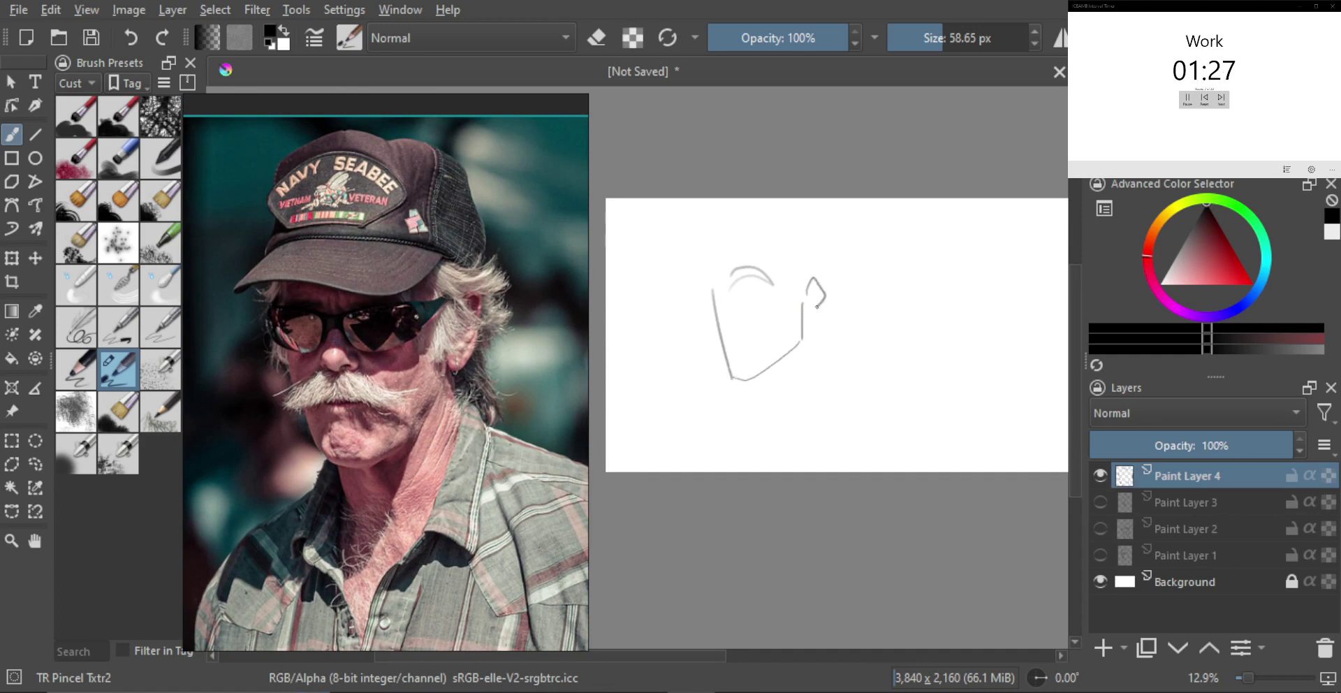
Step: Draw the man's nose and the angular sunglasses frame reaching to his ear
mouse_move(739, 322)
left_mouse_down()
mouse_move(762, 321)
mouse_move(743, 333)
left_mouse_up()
scroll(739, 327, "up", 1)
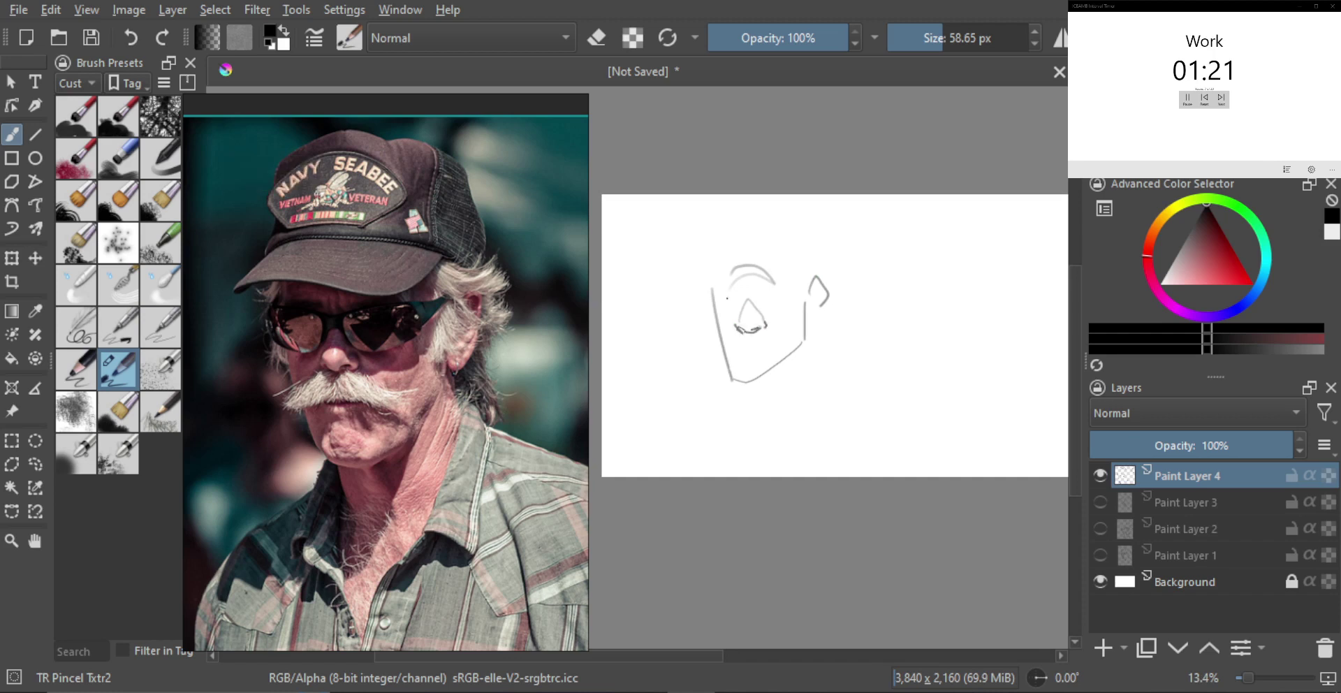
mouse_move(739, 304)
left_mouse_down()
mouse_move(710, 317)
mouse_move(773, 289)
mouse_move(772, 317)
mouse_move(800, 302)
mouse_move(763, 292)
mouse_move(812, 281)
left_mouse_up()
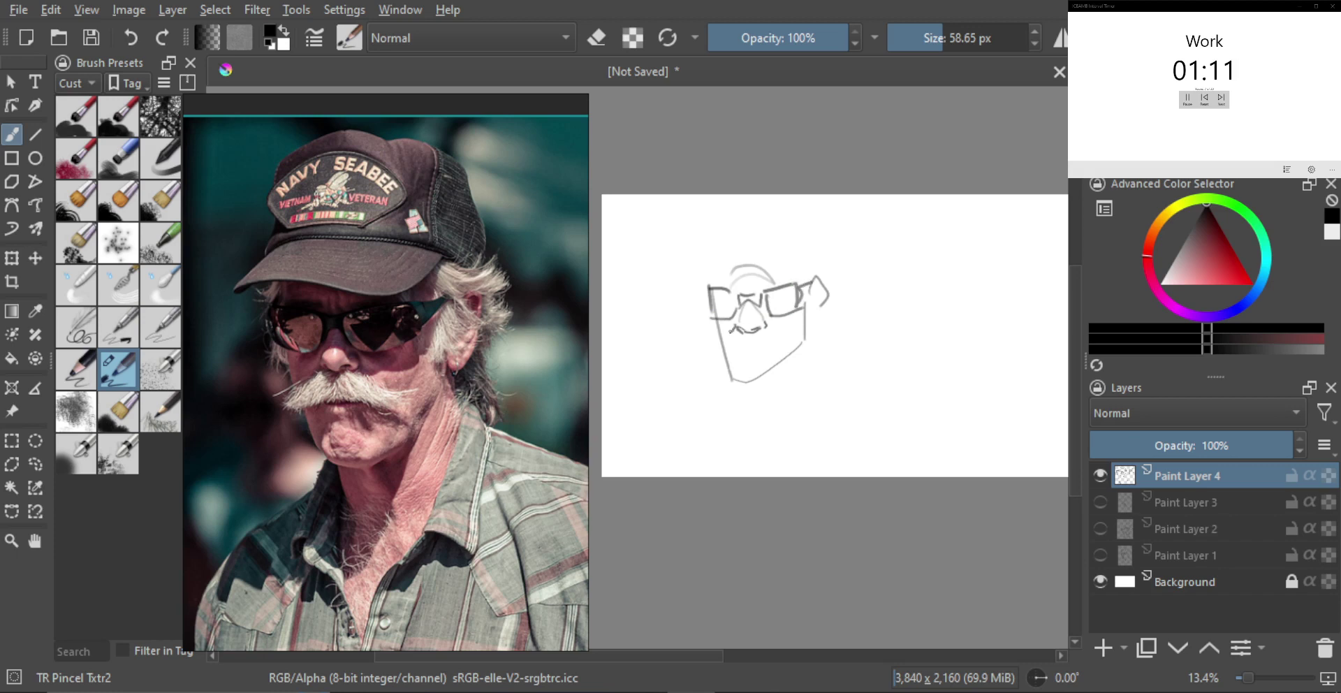
Step: Sketch the man's long moustache, mouth and chin, undoing a misplaced stroke
mouse_move(727, 329)
left_mouse_down()
mouse_move(677, 336)
mouse_move(829, 341)
left_mouse_up()
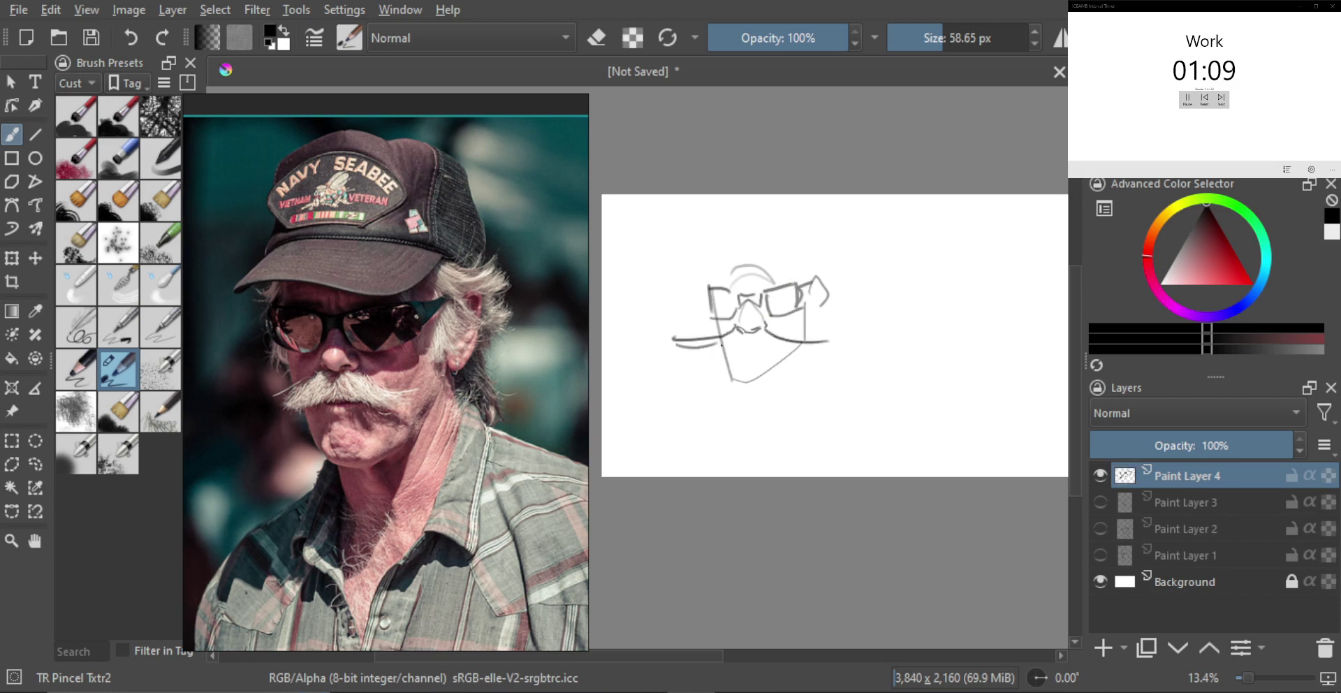
mouse_move(728, 338)
left_mouse_down()
mouse_move(793, 349)
mouse_move(756, 359)
left_mouse_up()
key("ctrl+z")
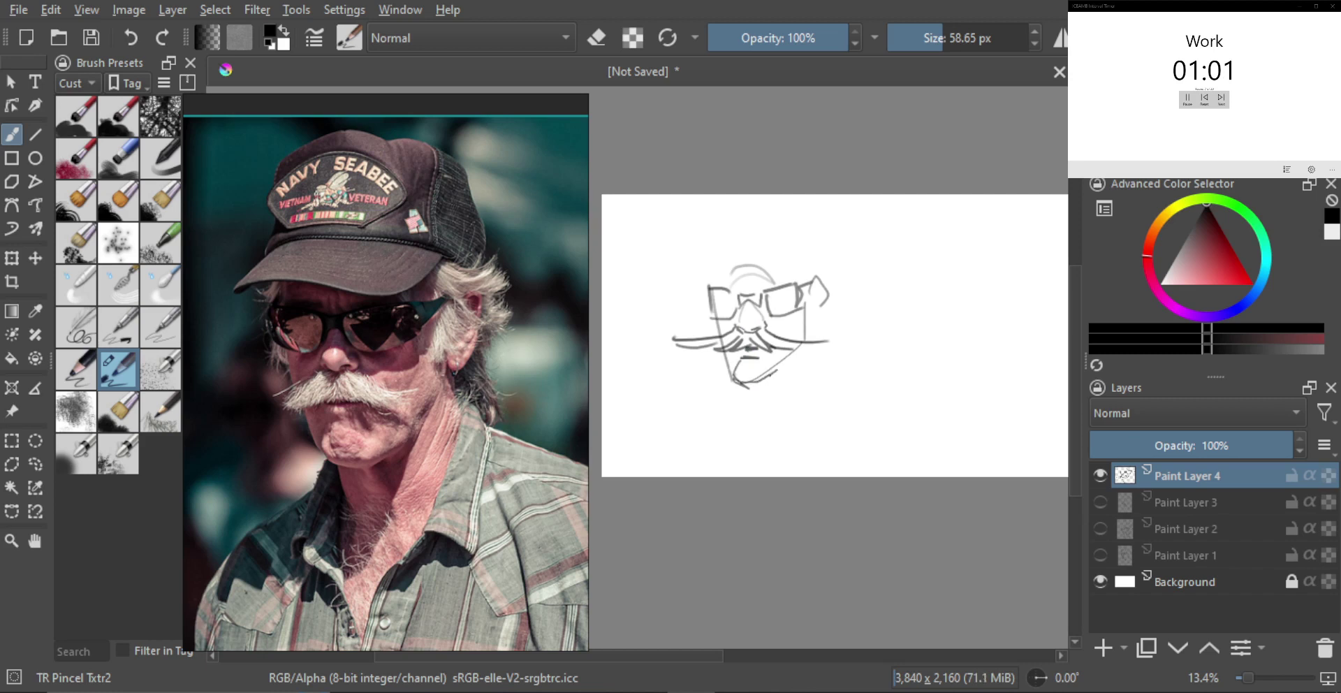
left_click_drag(754, 387, 779, 371)
Step: Draw the man's neck with its throat lines, back edge and the curve of the open collar
mouse_move(775, 382)
left_mouse_down()
mouse_move(763, 461)
mouse_move(761, 429)
mouse_move(749, 457)
mouse_move(764, 462)
mouse_move(821, 407)
left_mouse_up()
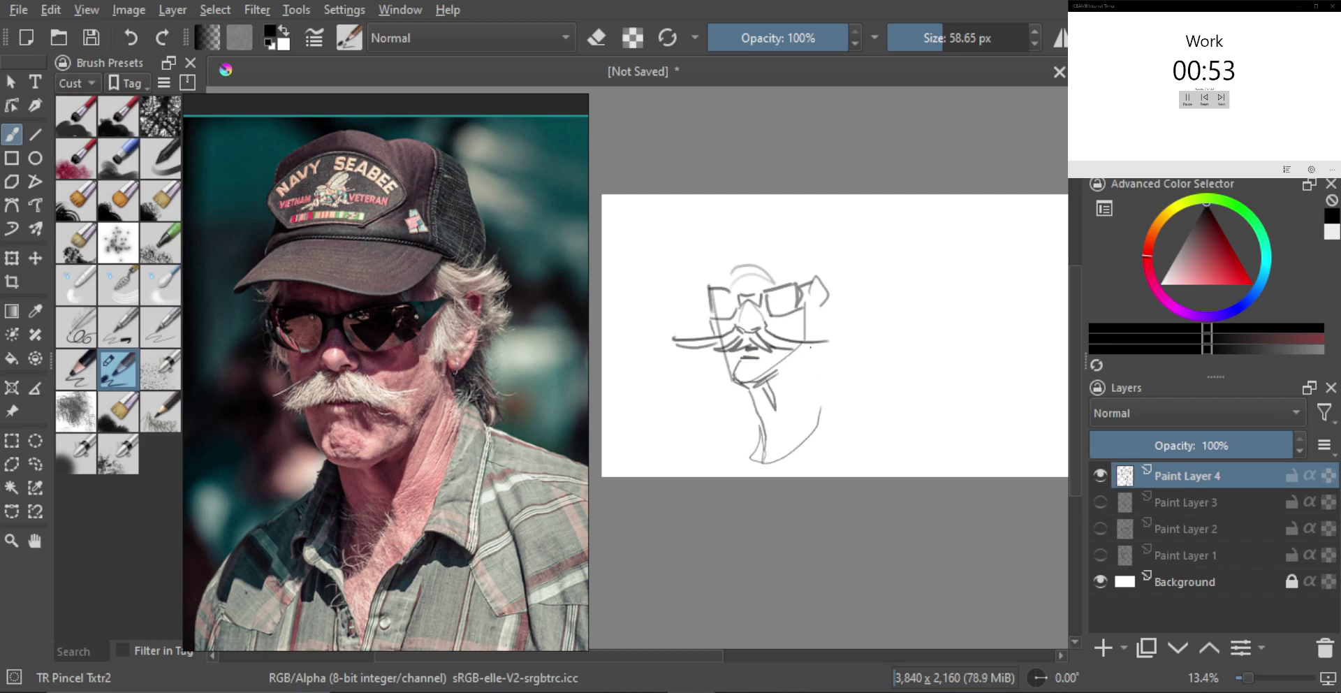
left_click_drag(806, 333, 815, 428)
left_click_drag(792, 361, 780, 404)
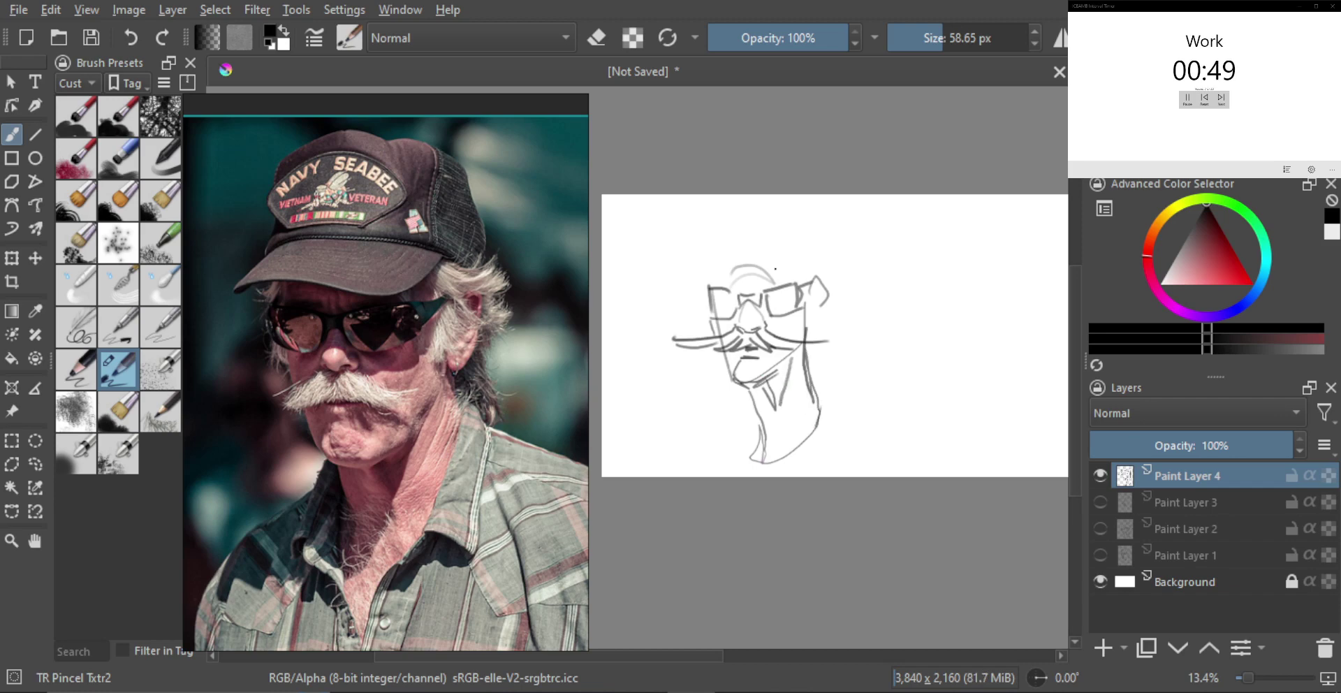
Step: Rough in the cap's brim lines and add hair strokes on both sides of the man's head and behind the ear
mouse_move(691, 283)
left_mouse_down()
mouse_move(754, 285)
mouse_move(804, 267)
left_mouse_up()
mouse_move(681, 293)
left_mouse_down()
mouse_move(755, 246)
mouse_move(799, 253)
mouse_move(725, 242)
mouse_move(782, 241)
left_mouse_up()
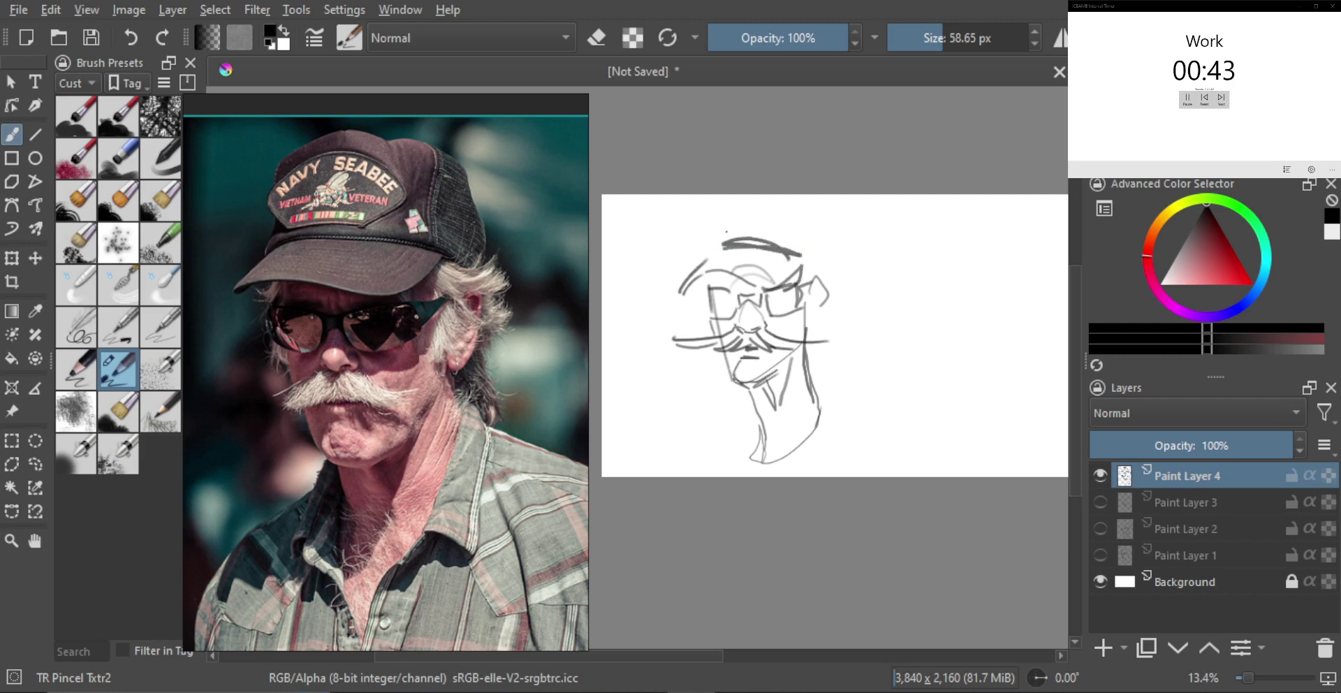
left_click_drag(701, 274, 687, 302)
left_click_drag(704, 287, 693, 315)
left_click_drag(700, 310, 694, 319)
left_click_drag(833, 281, 799, 292)
mouse_move(836, 274)
left_mouse_down()
mouse_move(810, 283)
mouse_move(850, 270)
left_mouse_up()
mouse_move(849, 274)
left_mouse_down()
mouse_move(823, 318)
mouse_move(803, 308)
mouse_move(824, 327)
mouse_move(822, 370)
left_mouse_up()
left_click_drag(818, 321, 817, 374)
left_click_drag(825, 360, 808, 374)
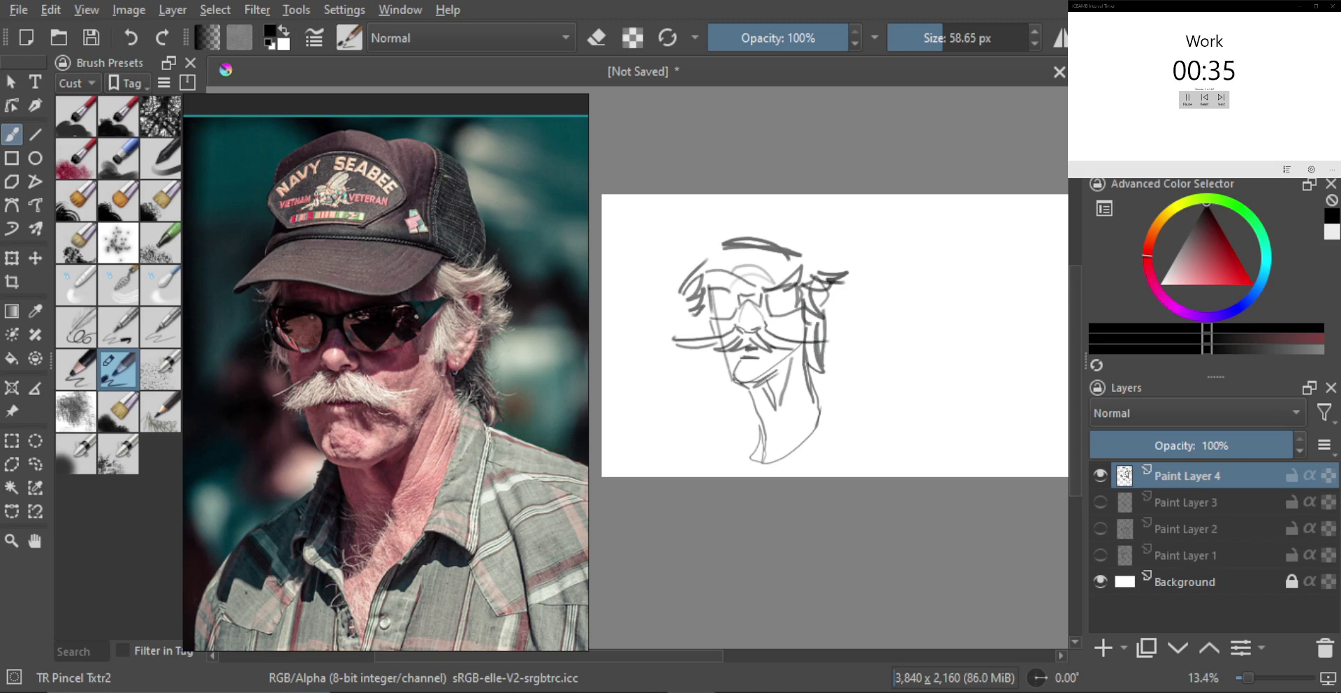
Step: Scale the whole sketch down on its layer to free room above the head, and return to the brush
key("ctrl+t")
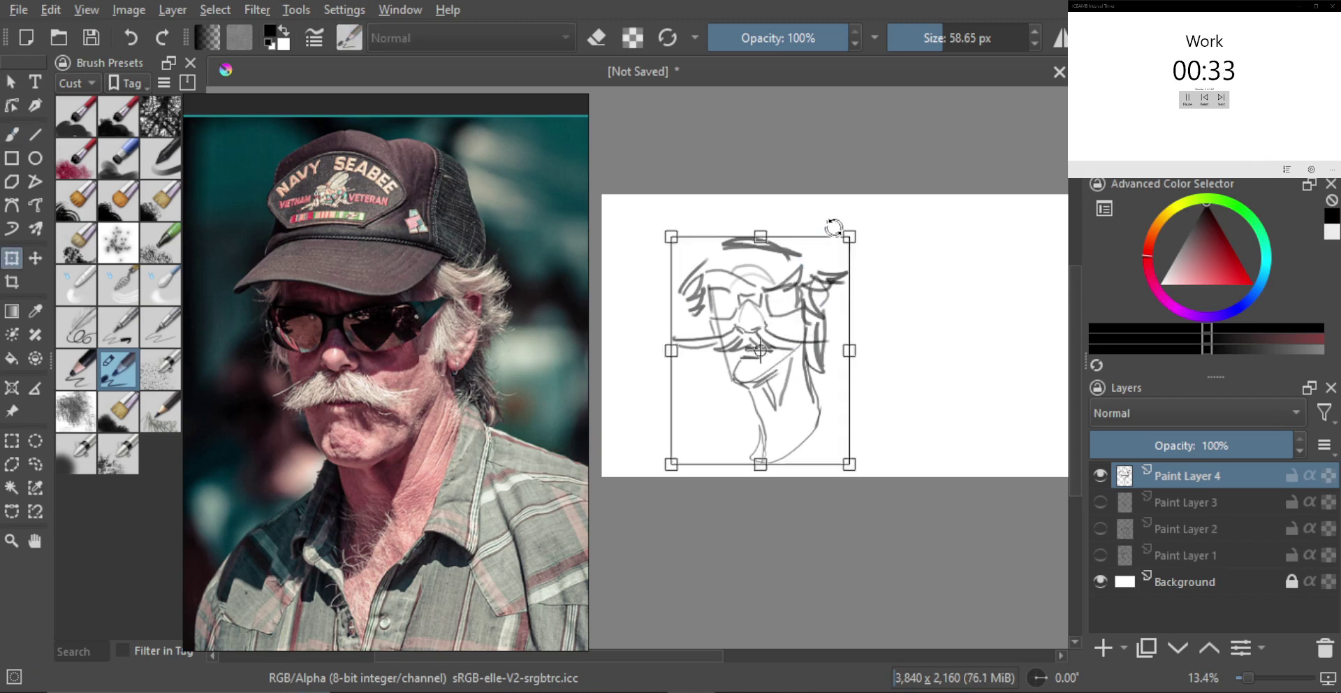
left_click_drag(848, 236, 817, 280)
key("Return")
key("b")
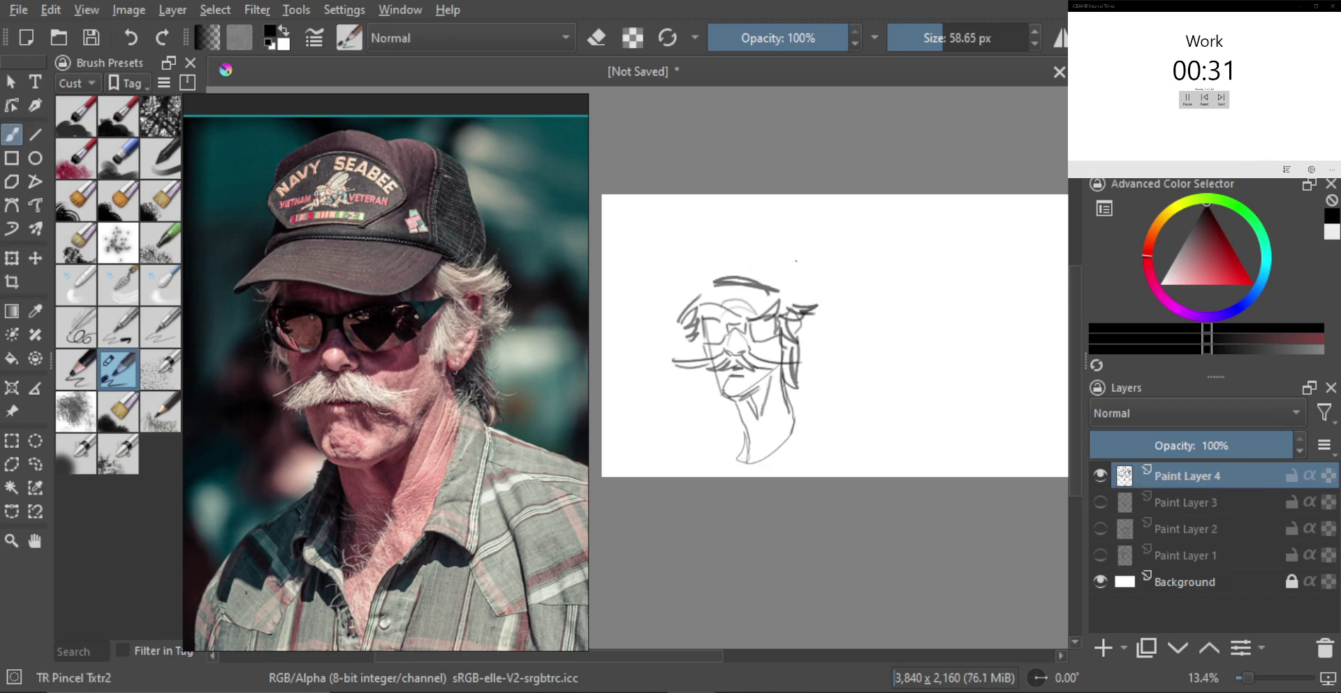
Step: Draw the cap's crown, back edge and front badge outline above the brim, undoing one misplaced stroke
mouse_move(700, 285)
left_mouse_down()
mouse_move(691, 263)
mouse_move(730, 238)
mouse_move(789, 250)
mouse_move(790, 286)
left_mouse_up()
mouse_move(732, 237)
left_mouse_down()
mouse_move(805, 250)
mouse_move(807, 298)
left_mouse_up()
key("ctrl+z")
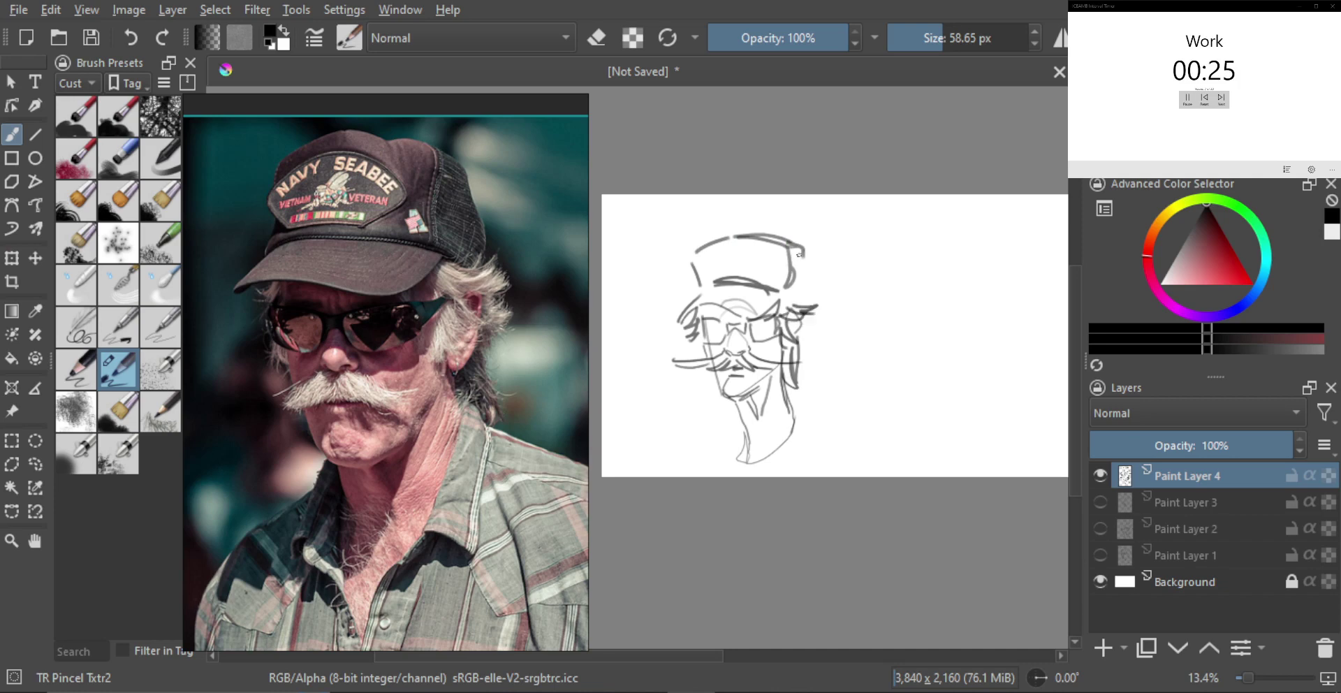
left_click_drag(799, 253, 808, 305)
mouse_move(698, 257)
left_mouse_down()
mouse_move(743, 243)
mouse_move(772, 262)
mouse_move(751, 279)
mouse_move(737, 236)
mouse_move(751, 269)
left_mouse_up()
Step: Set the brush size to 76.37 px and shade in both sunglasses lenses
key("bracketright")
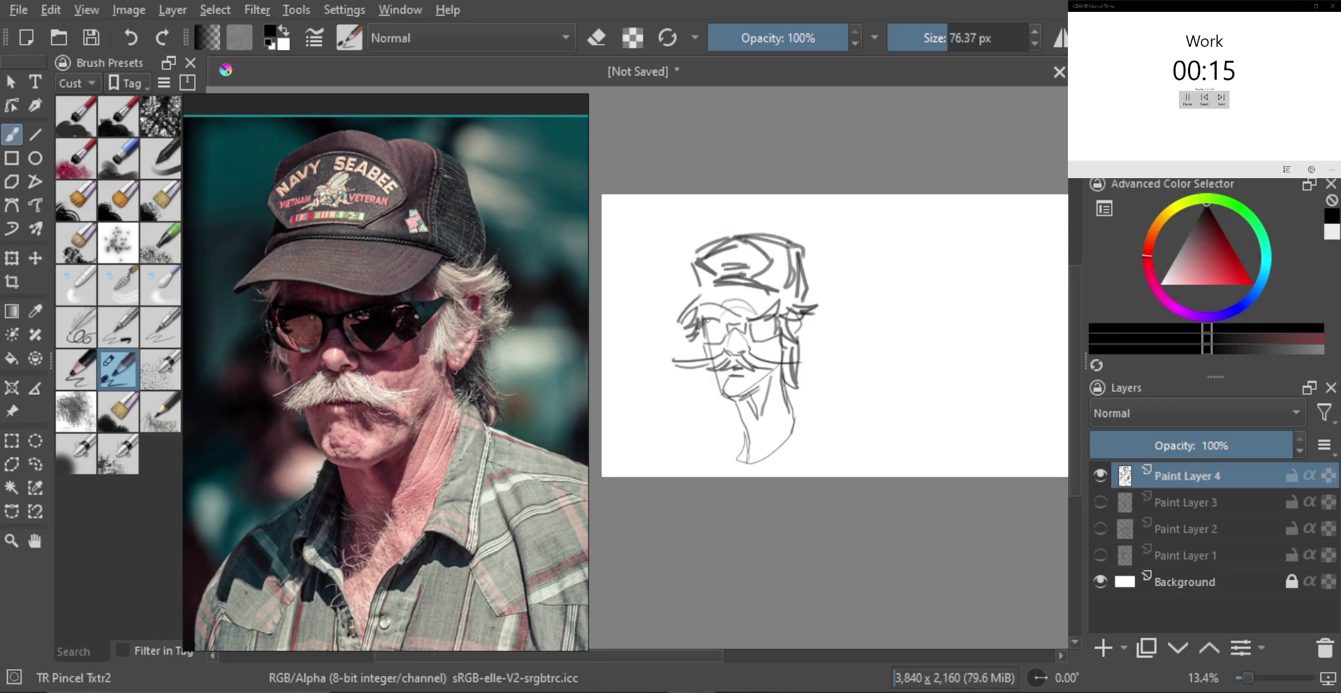
mouse_move(707, 325)
left_mouse_down()
mouse_move(781, 335)
mouse_move(720, 340)
mouse_move(762, 336)
left_mouse_up()
key("bracketleft")
key("e")
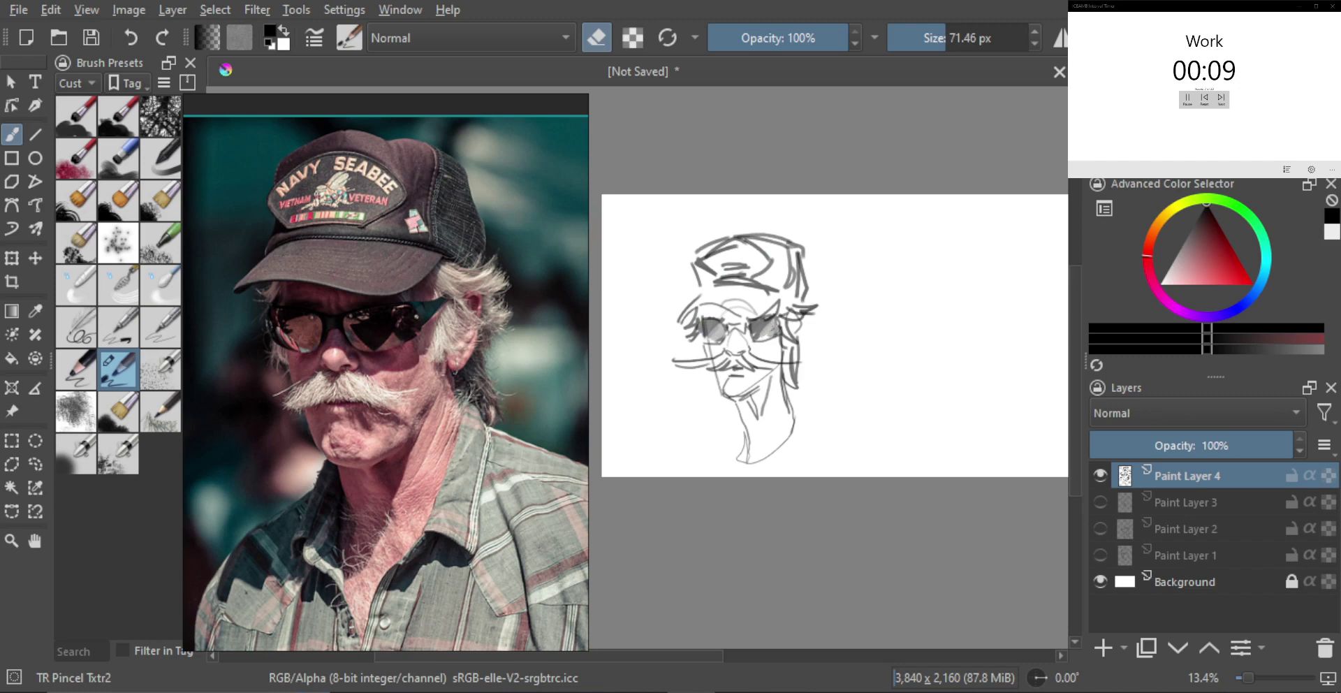
scroll(752, 346, "up", 1)
key("e")
Step: Enlarge the brush to 215.78 px and shade the forehead, sunglasses and cheek areas of the face
key("bracketleft")
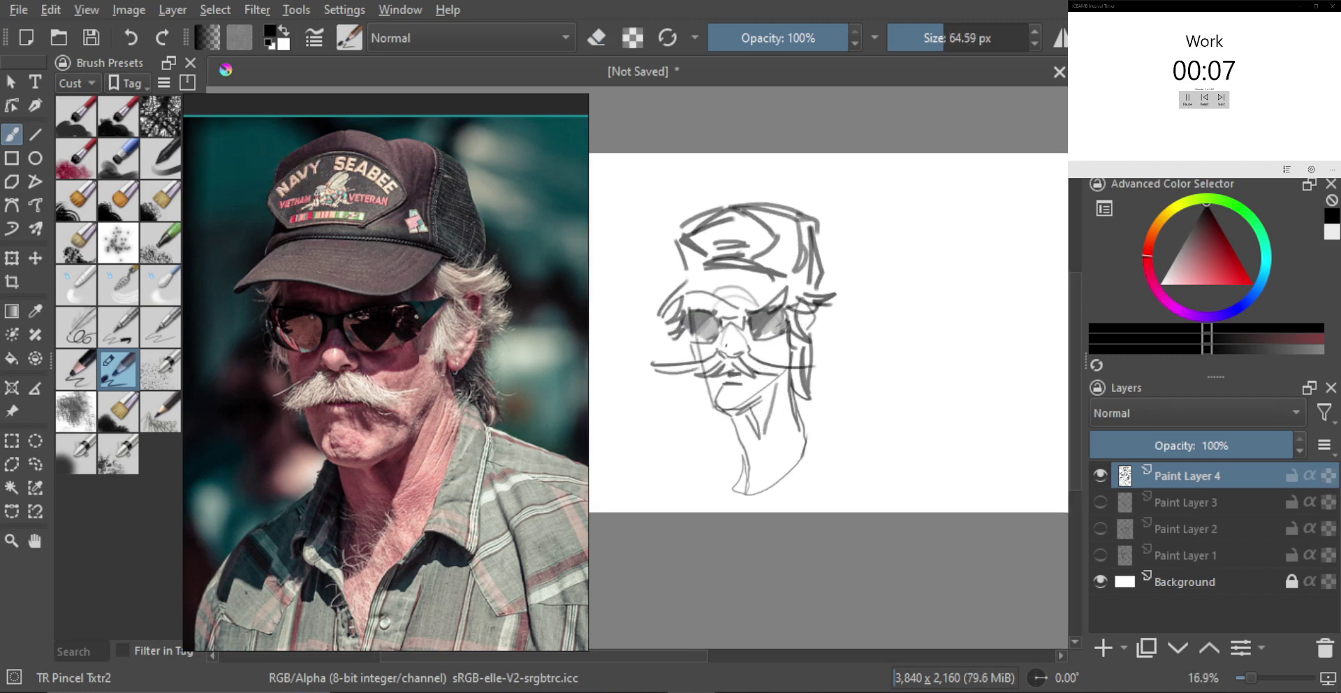
left_click_drag(713, 347, 813, 347, "shift")
mouse_move(700, 307)
left_mouse_down()
mouse_move(715, 394)
mouse_move(701, 310)
mouse_move(725, 384)
mouse_move(711, 306)
mouse_move(727, 346)
mouse_move(777, 316)
mouse_move(762, 335)
mouse_move(800, 324)
mouse_move(799, 366)
left_mouse_up()
Step: Hide Paint Layer 4, add a new paint layer, and bring up the photo of the man in the orange tank top
scroll(799, 366, "down", 2)
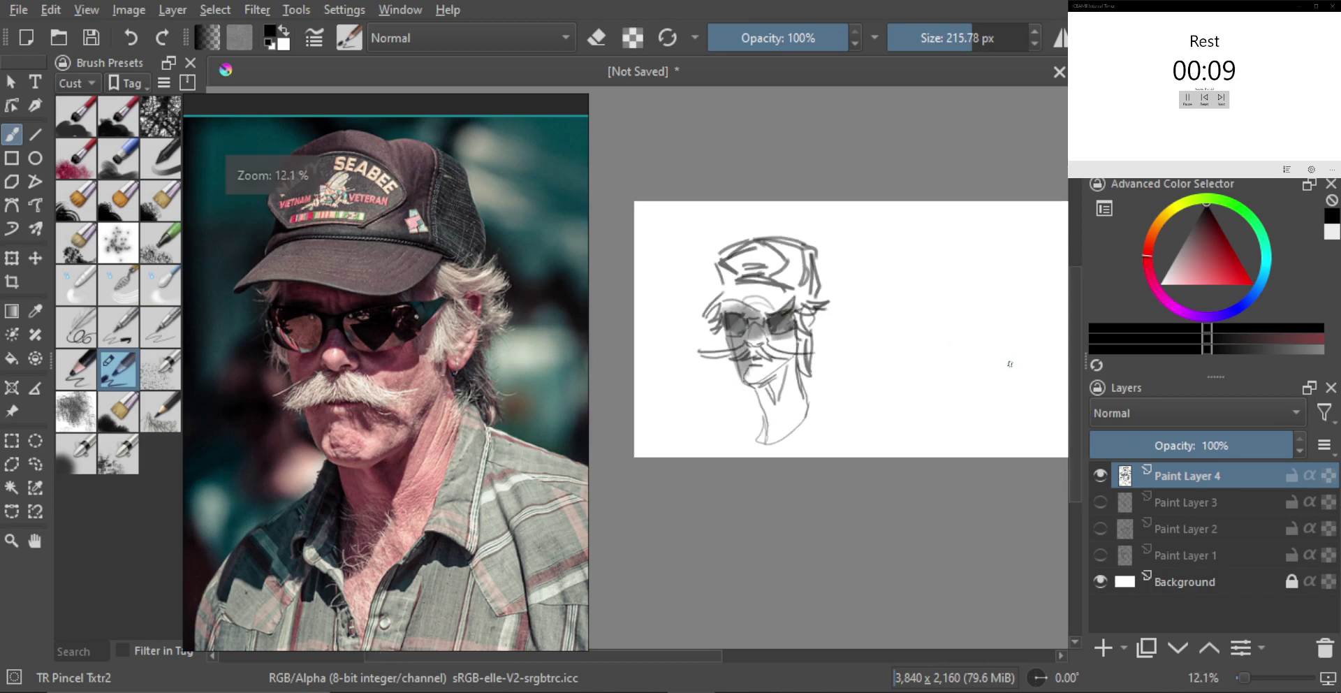
left_click(1103, 477)
key("Insert")
scroll(447, 420, "down", 3)
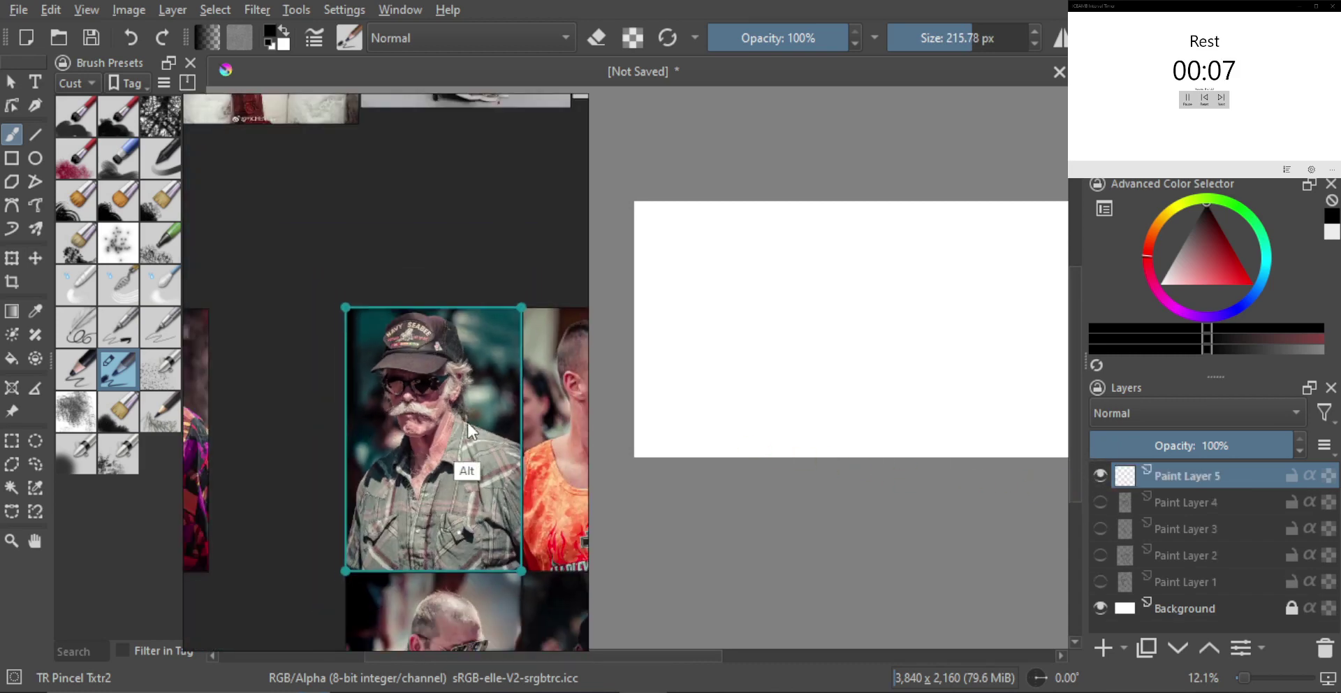
left_click_drag(466, 420, 317, 400, "alt")
scroll(459, 414, "up", 5)
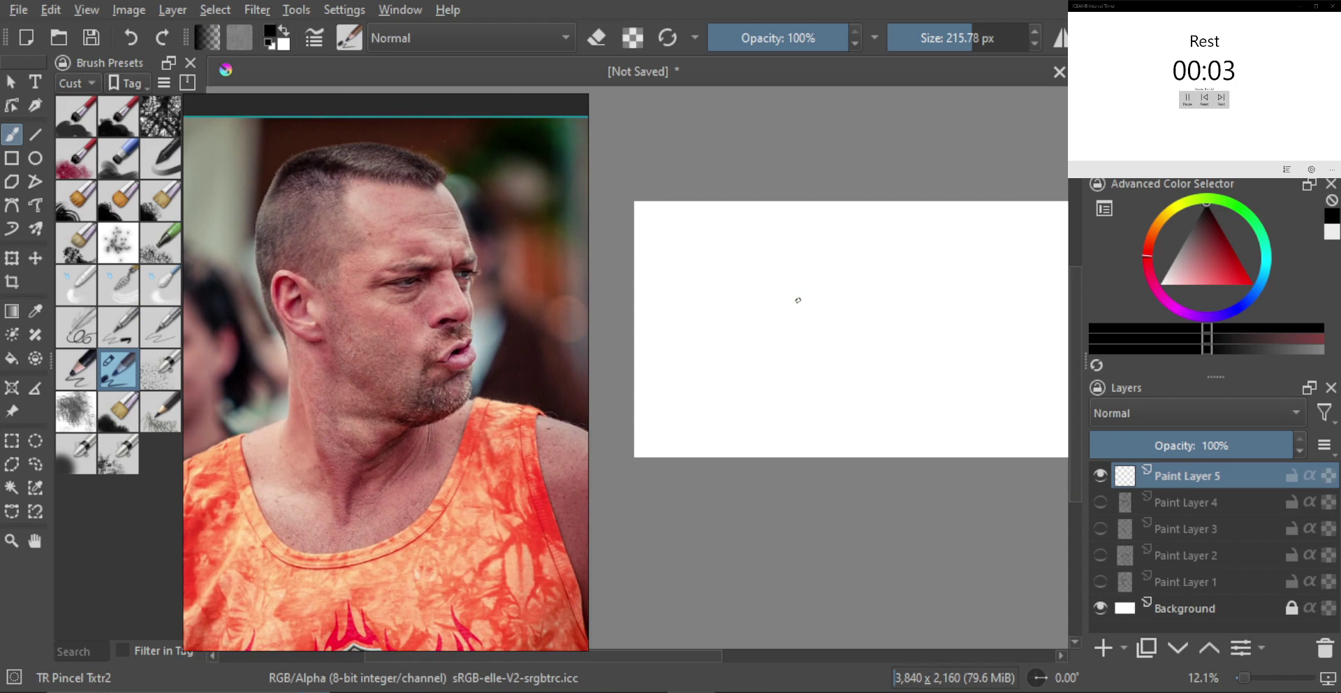
Step: Set the brush size to 134.78 px and block in the man's cranium, face outline, ear, jaw and neck, undoing misplaced strokes
mouse_move(780, 323)
left_mouse_down()
mouse_move(798, 316)
mouse_move(802, 345)
mouse_move(814, 326)
left_mouse_up()
key("ctrl+z")
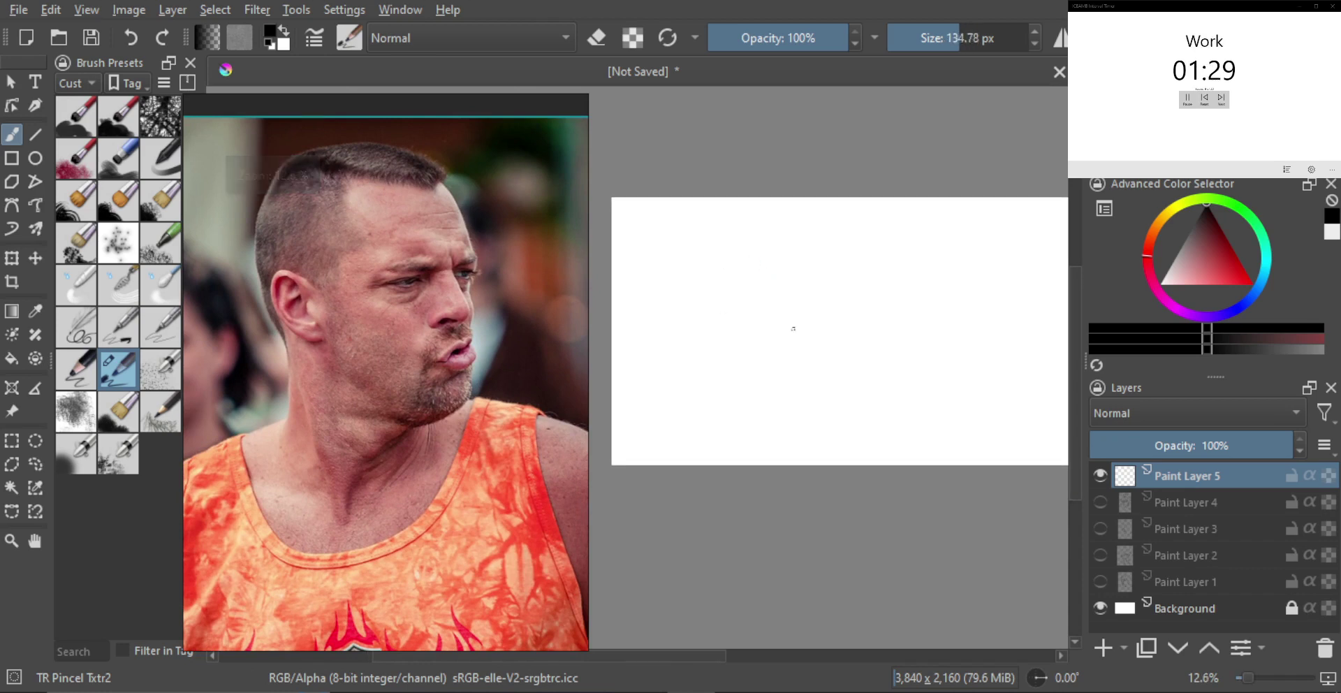
mouse_move(803, 281)
left_mouse_down()
mouse_move(779, 248)
mouse_move(730, 252)
left_mouse_up()
mouse_move(745, 341)
left_mouse_down()
mouse_move(731, 294)
mouse_move(800, 280)
mouse_move(797, 368)
mouse_move(740, 340)
mouse_move(718, 292)
mouse_move(728, 389)
left_mouse_up()
key("ctrl+z")
key("ctrl+z")
mouse_move(707, 270)
left_mouse_down()
mouse_move(723, 408)
mouse_move(739, 430)
left_mouse_up()
left_click_drag(785, 371, 764, 433)
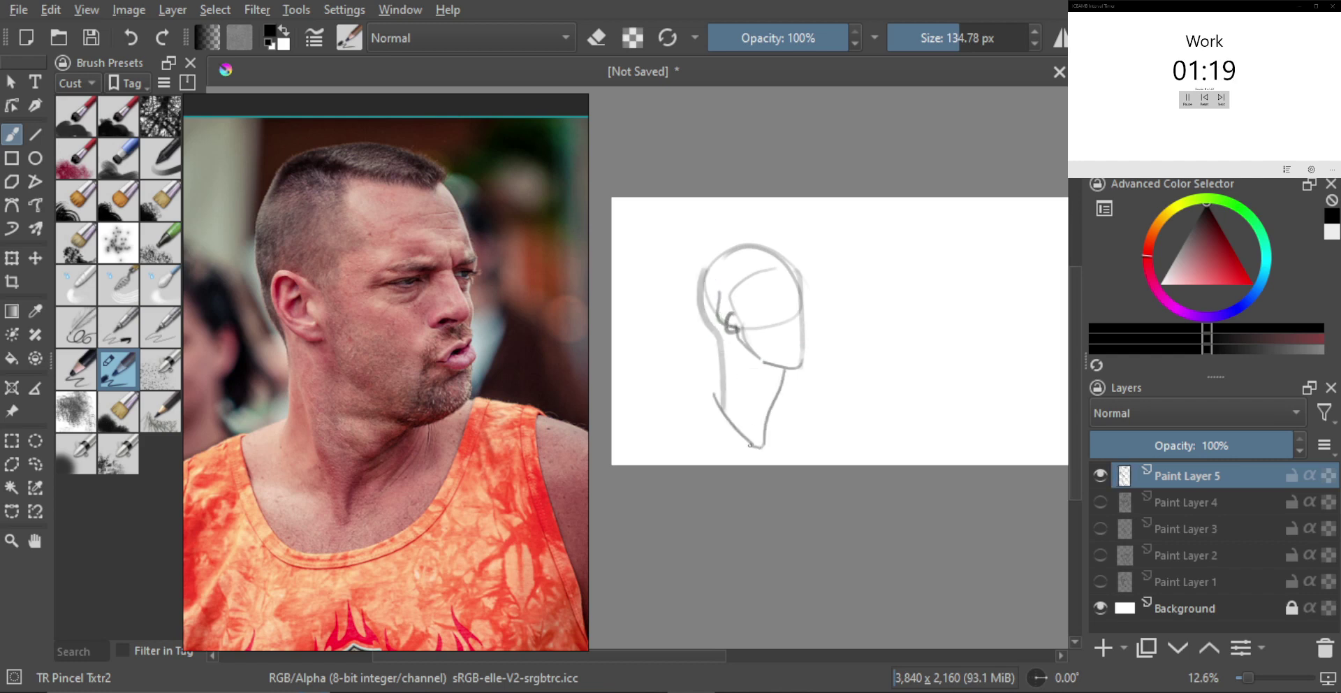
Step: Undo the last two neck strokes and redraw the man's neck, throat and pointed collar outline
key("ctrl+z")
key("ctrl+z")
left_click_drag(717, 337, 744, 440)
mouse_move(725, 378)
left_mouse_down()
mouse_move(722, 413)
mouse_move(755, 453)
mouse_move(786, 419)
left_mouse_up()
mouse_move(780, 368)
left_mouse_down()
mouse_move(781, 415)
mouse_move(764, 409)
left_mouse_up()
scroll(789, 372, "up", 1)
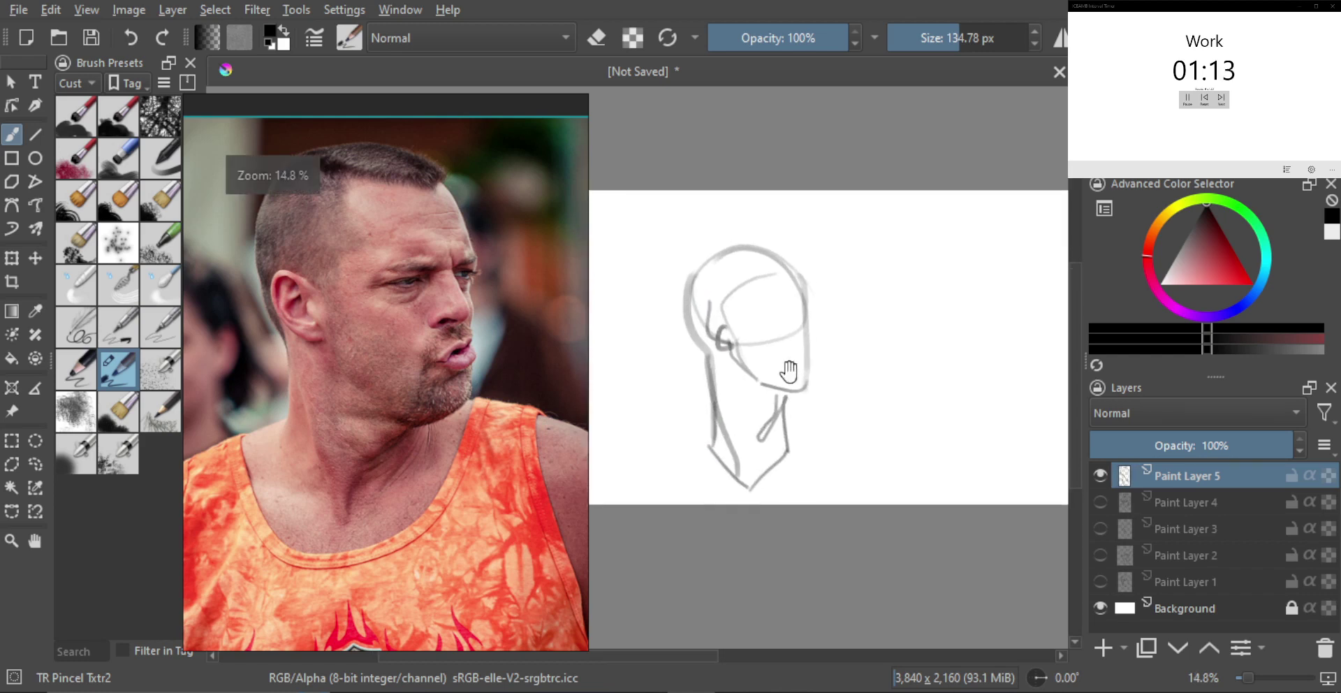
scroll(789, 373, "up", 1)
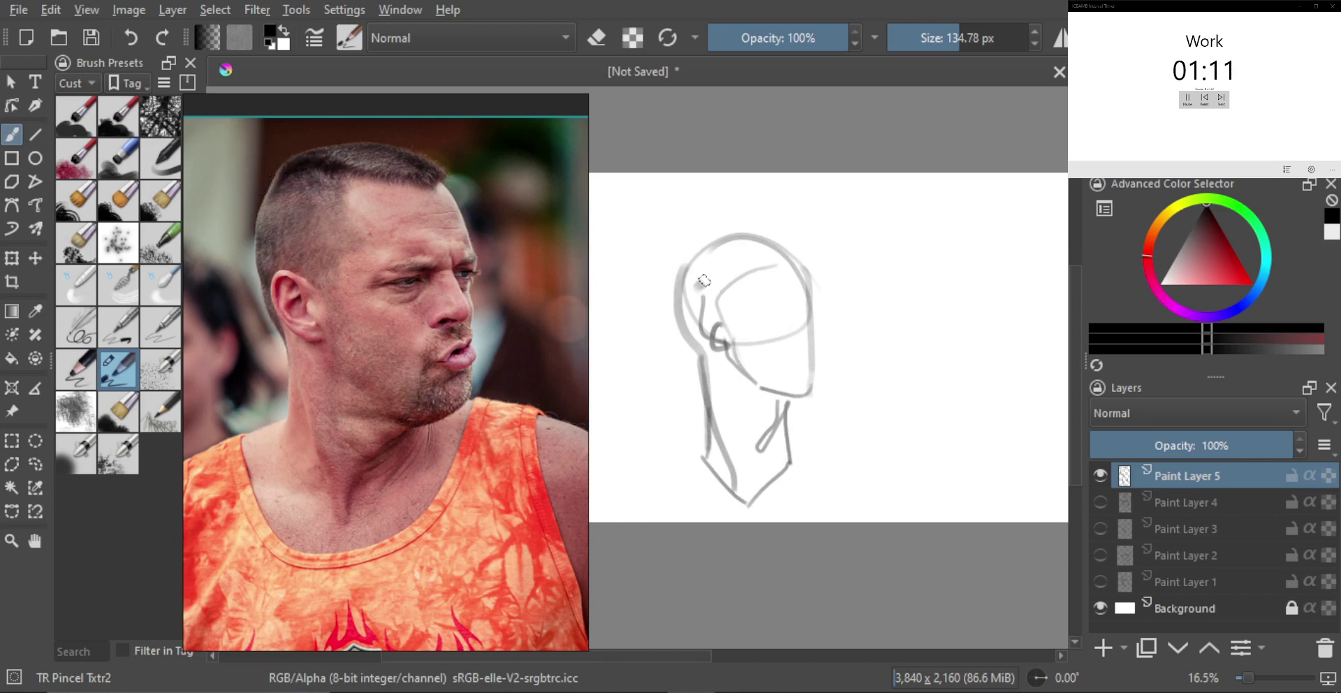
Step: Sketch the temple and cheek plane, eye socket, brow and nose with the brush at 119.48 px, undoing misplaced strokes
left_click_drag(704, 280, 759, 373)
left_click_drag(753, 318, 760, 331)
mouse_move(753, 320)
left_mouse_down()
mouse_move(811, 307)
mouse_move(777, 322)
mouse_move(792, 318)
left_mouse_up()
key("ctrl+z")
mouse_move(796, 319)
left_mouse_down()
mouse_move(796, 345)
mouse_move(814, 354)
mouse_move(792, 373)
left_mouse_up()
scroll(801, 359, "up", 1)
key("ctrl+z")
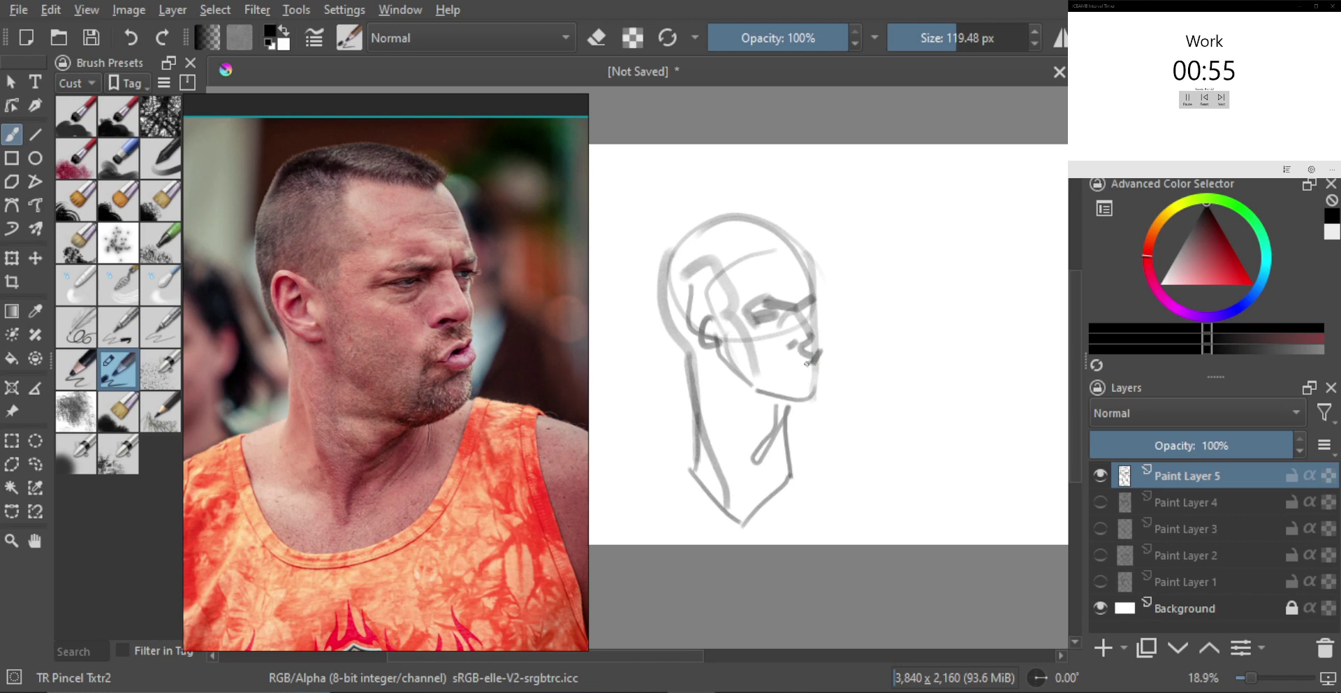
Step: Draw the man's pursed mouth below the nose
left_click_drag(788, 377, 803, 371)
key("e")
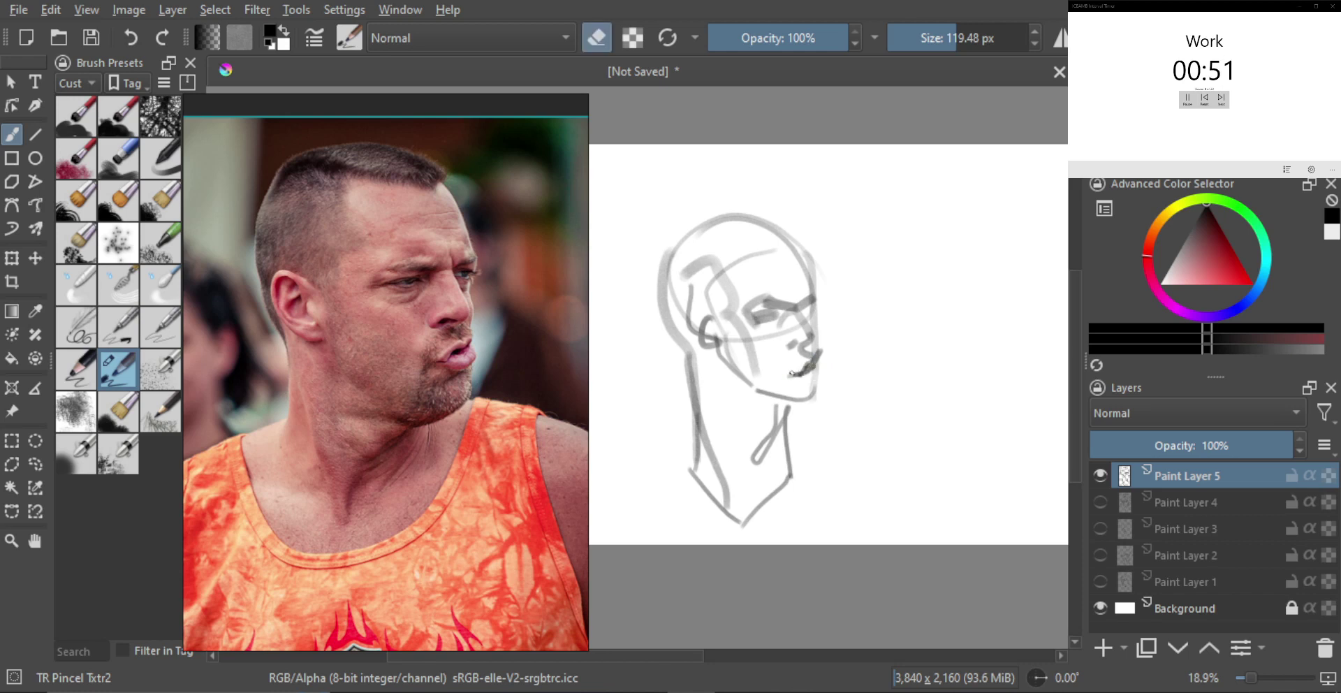
key("e")
Step: Refine both eyes, the brows and the nose contour with a smaller brush of about 55 px, undoing misplaced strokes
mouse_move(818, 366)
left_mouse_down()
mouse_move(807, 381)
mouse_move(832, 309)
mouse_move(773, 315)
mouse_move(745, 298)
left_mouse_up()
key("ctrl+space")
mouse_move(737, 314)
left_mouse_down()
mouse_move(767, 307)
mouse_move(726, 301)
mouse_move(765, 306)
mouse_move(754, 312)
mouse_move(816, 301)
mouse_move(772, 297)
mouse_move(821, 282)
mouse_move(795, 309)
left_mouse_up()
key("ctrl+z")
left_click(821, 299, "shift")
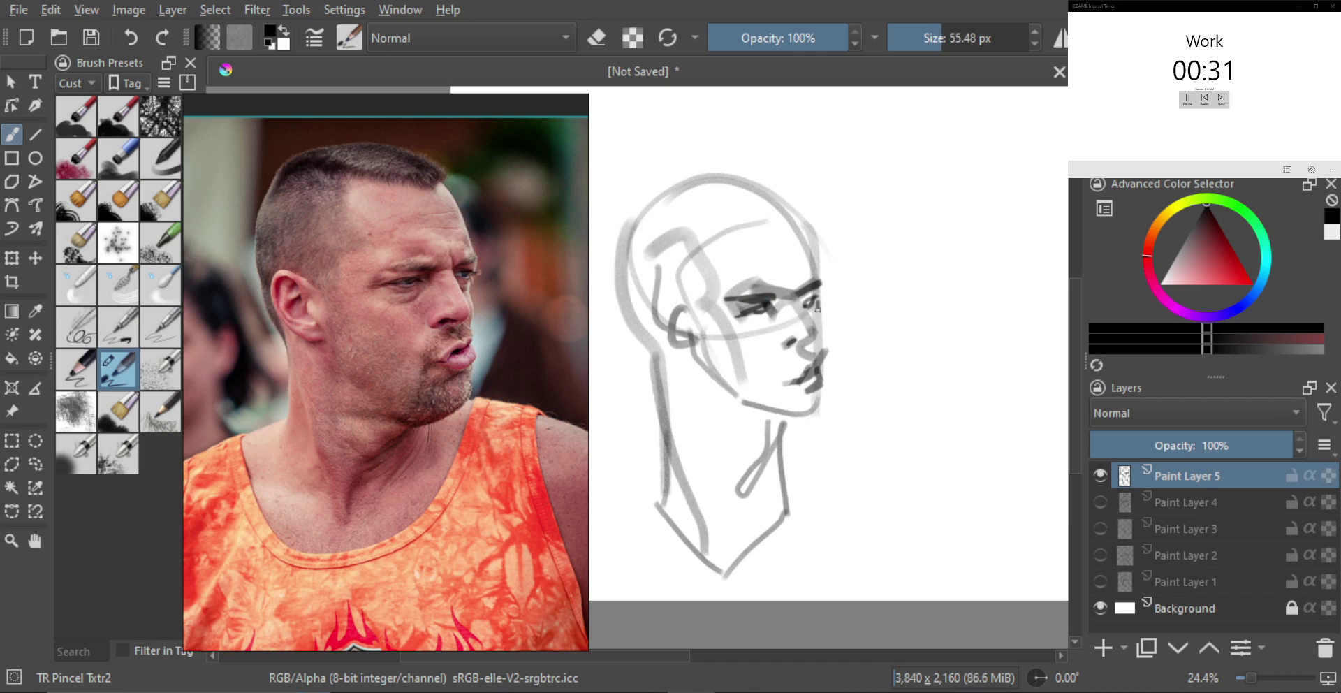
mouse_move(816, 306)
left_mouse_down()
mouse_move(764, 323)
mouse_move(838, 323)
mouse_move(806, 301)
mouse_move(813, 315)
left_mouse_up()
key("ctrl+z")
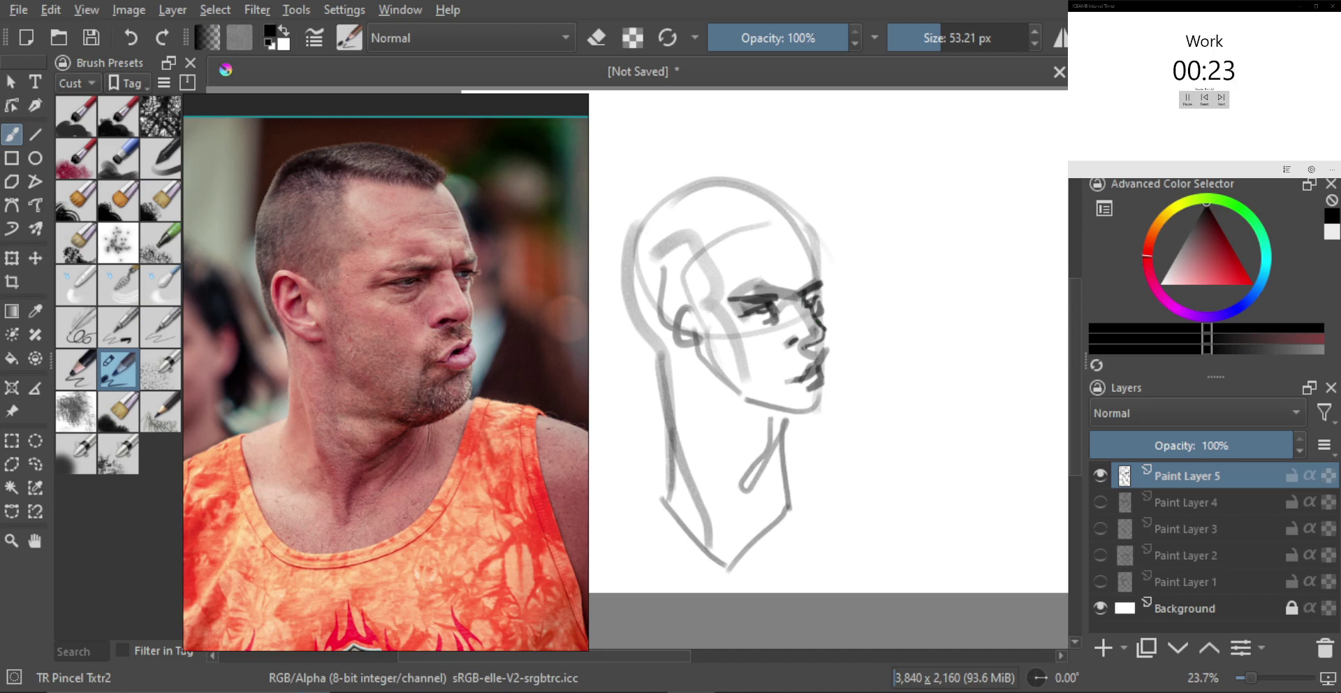
Step: Define the underside of the nose, then reduce the brush to 46.42 px and darken the lips and chin edge
mouse_move(794, 339)
left_mouse_down()
mouse_move(805, 340)
mouse_move(793, 336)
left_mouse_up()
key("e")
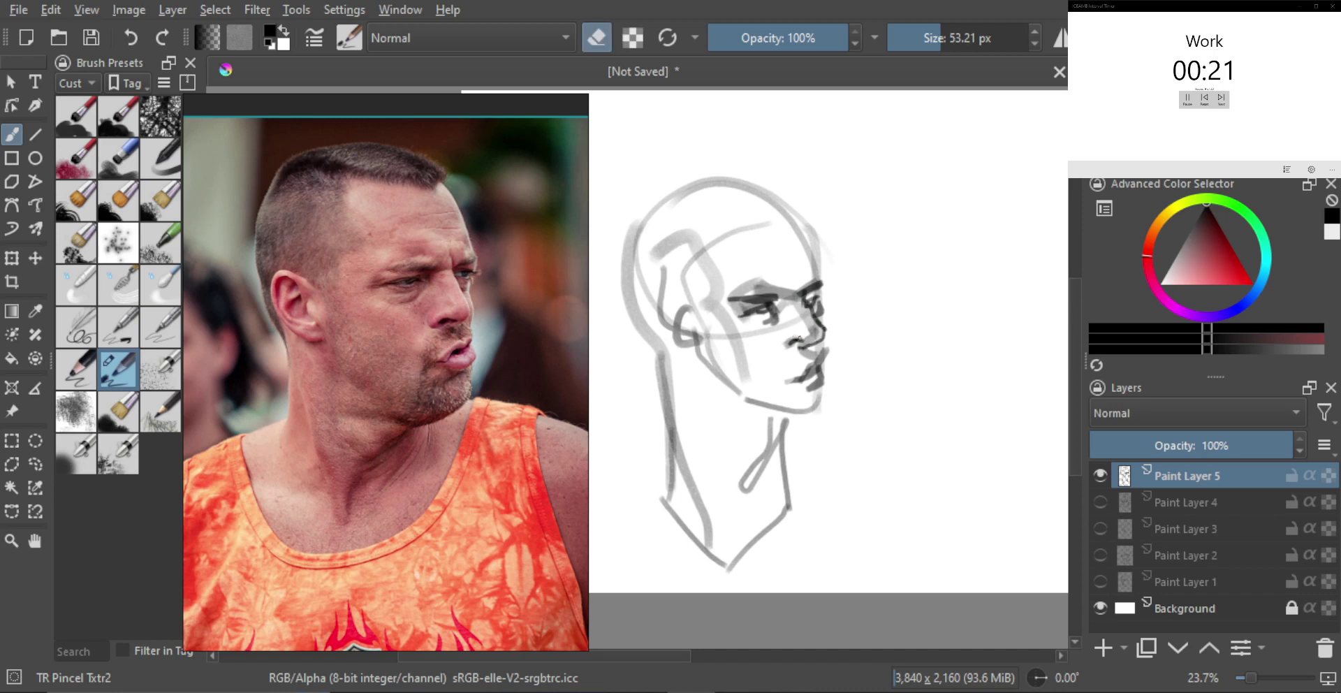
key("e")
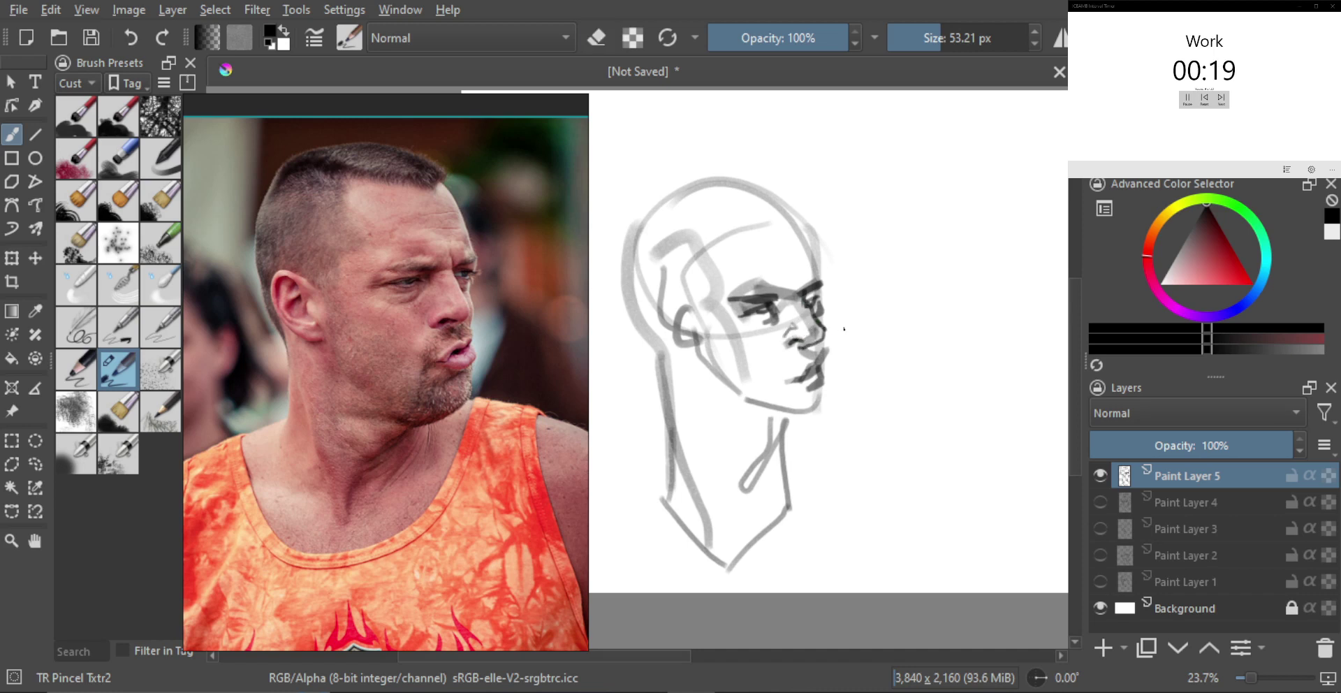
left_click_drag(836, 366, 830, 366, "shift")
mouse_move(806, 373)
left_mouse_down()
mouse_move(825, 364)
mouse_move(817, 385)
left_mouse_up()
key("bracketleft")
key("bracketleft")
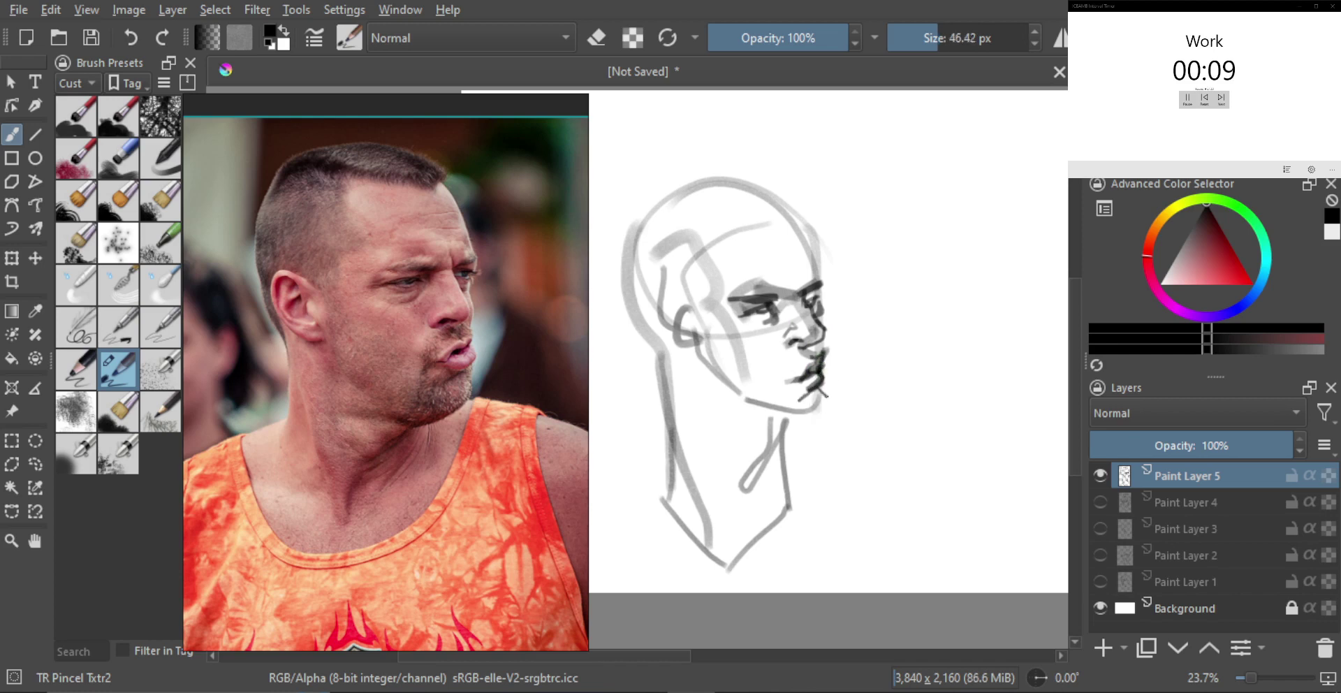
Step: Outline the man's chin and jaw, undo the stray stroke, and add the forehead and brow ridge contour
mouse_move(819, 408)
left_mouse_down()
mouse_move(716, 412)
mouse_move(709, 368)
left_mouse_up()
key("ctrl+z")
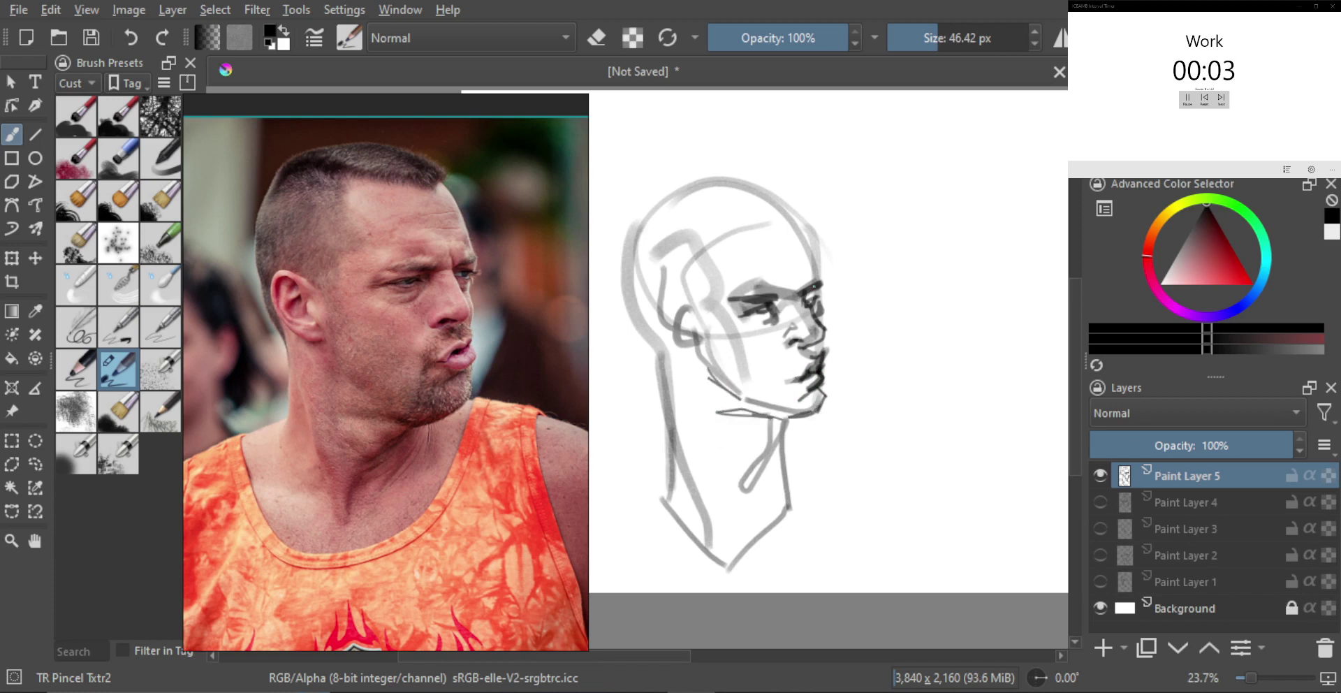
left_click_drag(805, 244, 826, 287)
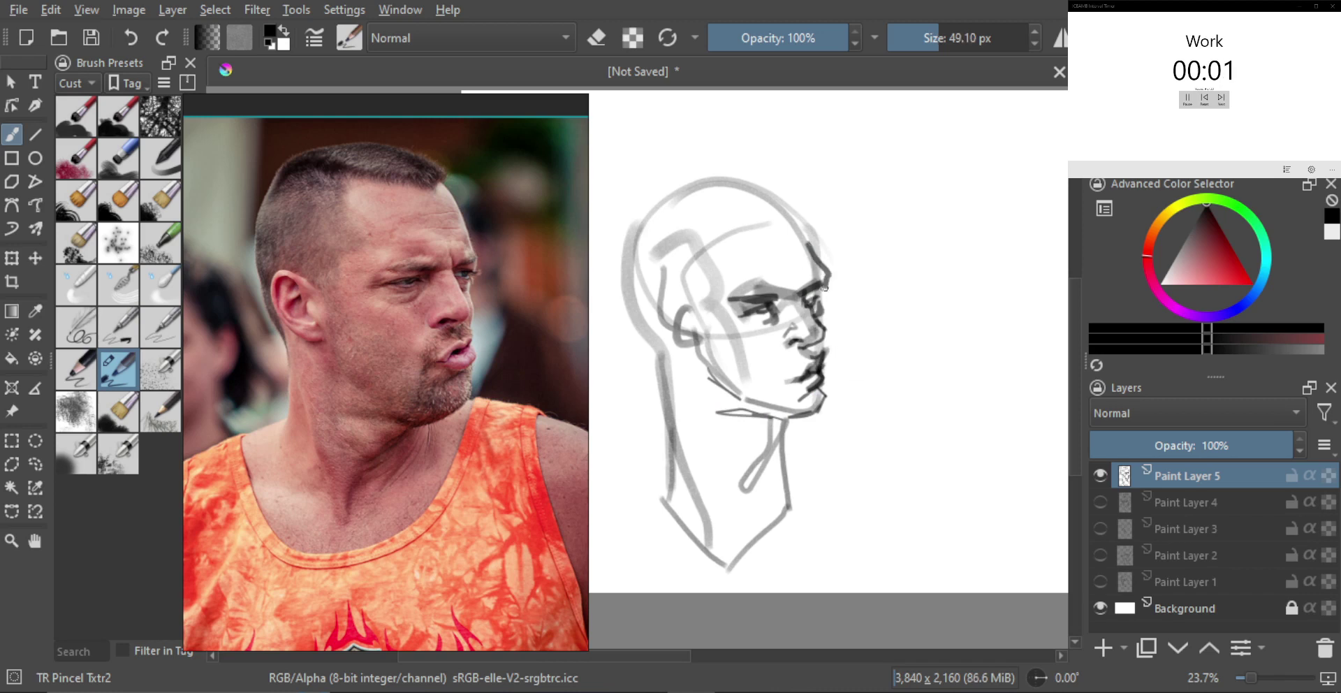
Step: Hide Paint Layer 5, add a new paint layer, and bring up the photo of the old man in the green cap
scroll(866, 305, "down", 2)
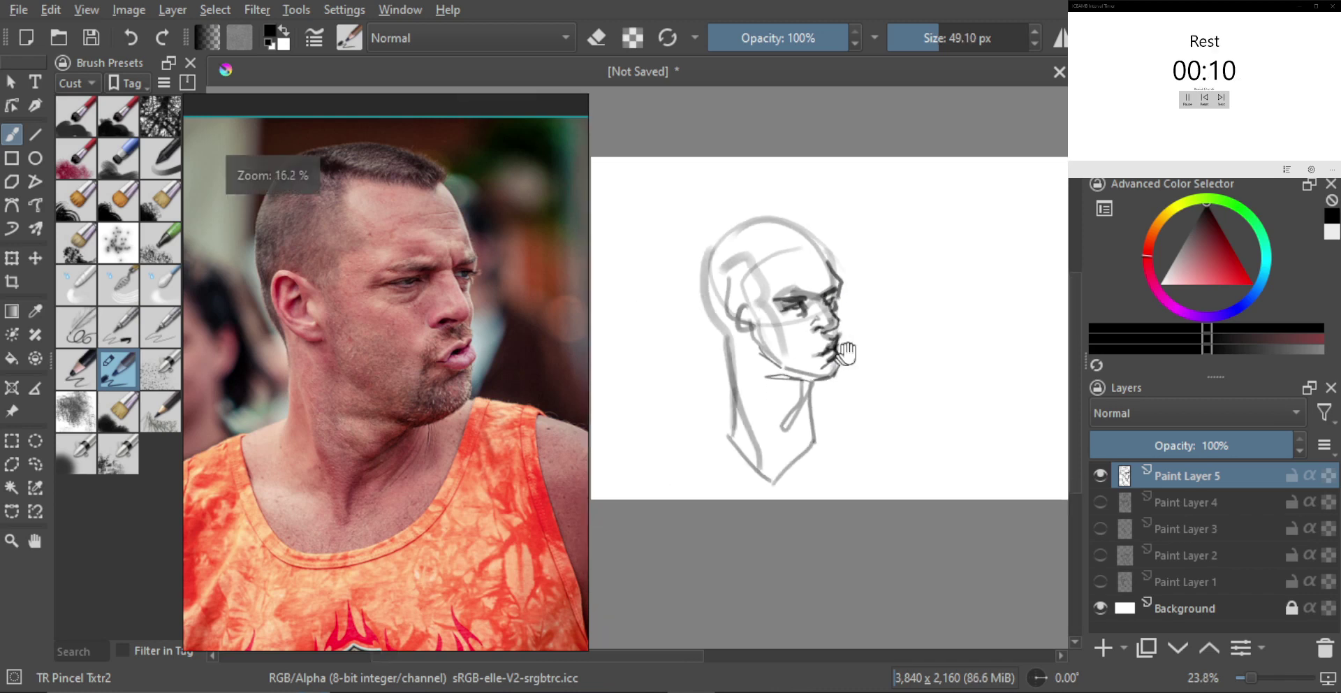
left_click(1100, 475)
key("Insert")
scroll(433, 430, "down", 5)
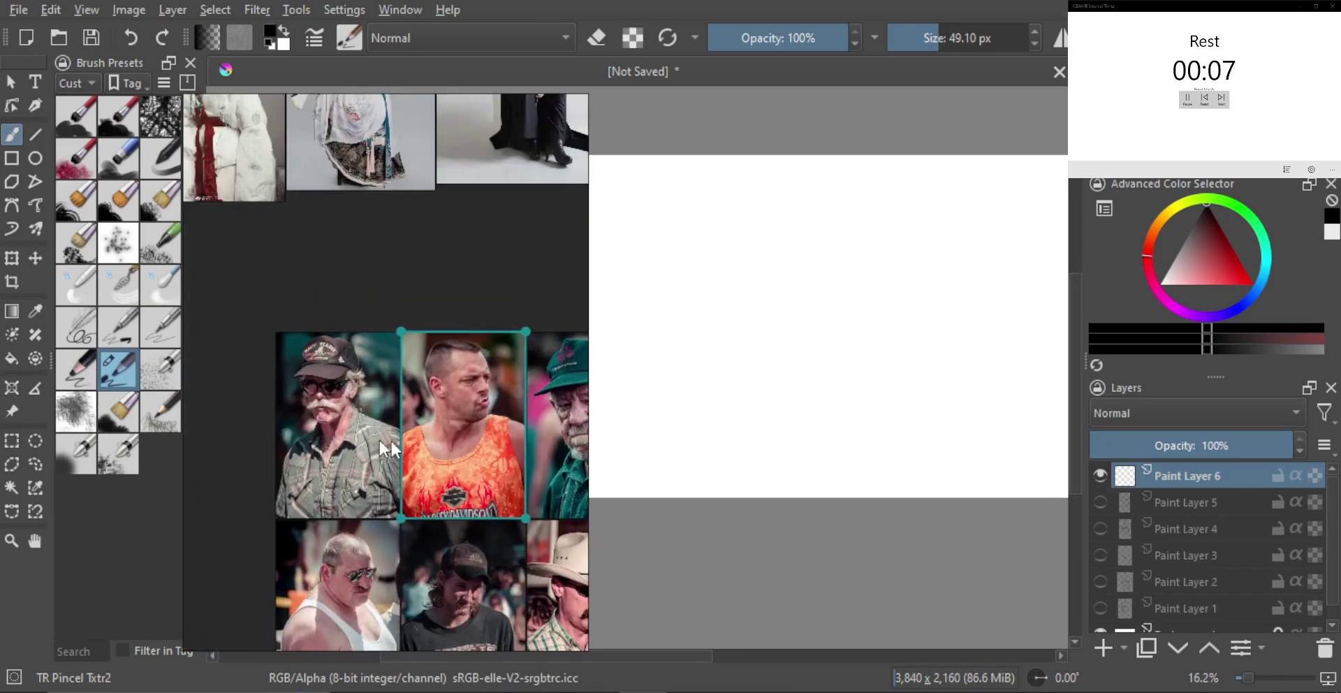
left_click_drag(580, 467, 420, 447)
left_click(422, 403)
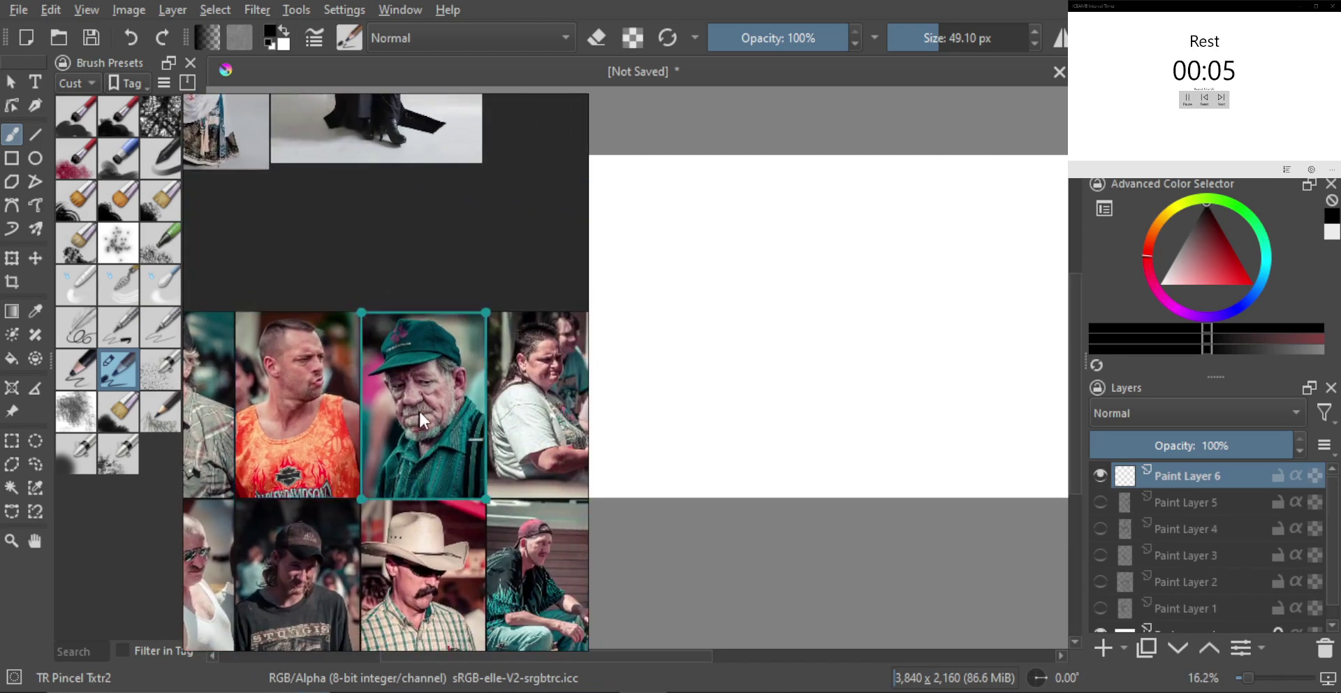
double_click(418, 409)
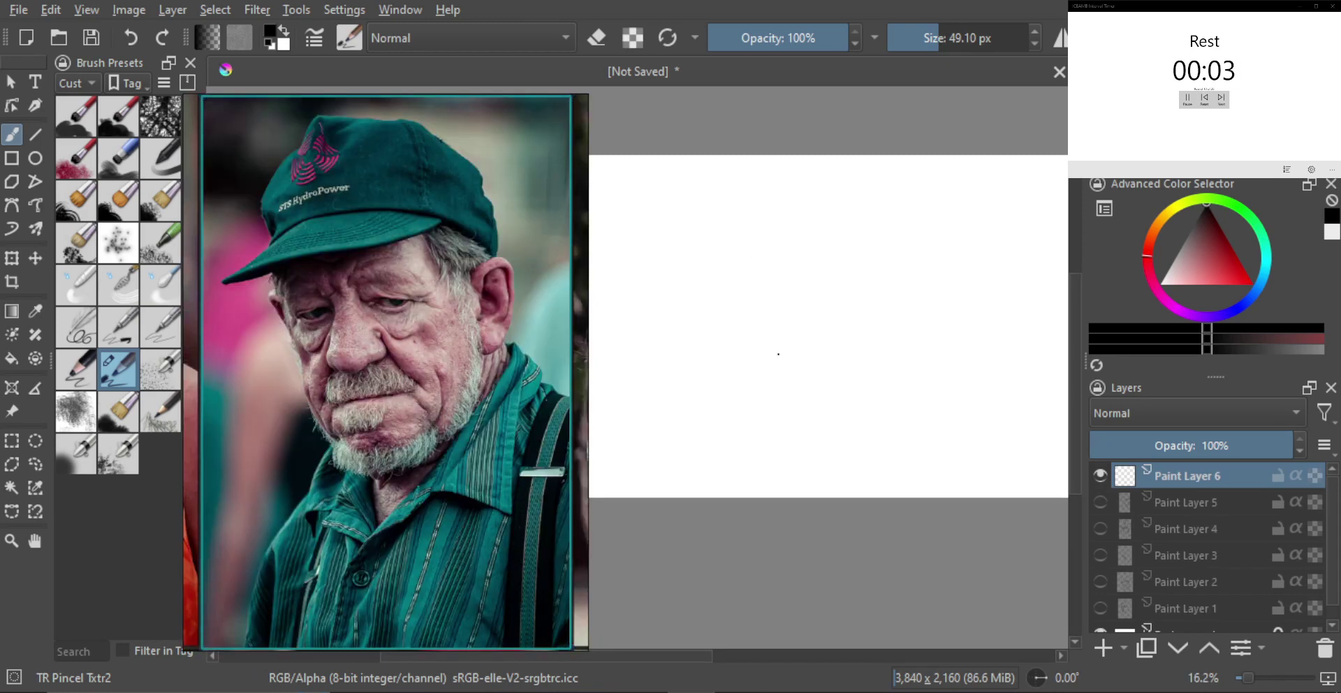
Step: Block in the old man's cap crown and brim, face outline, jaw and ear with the 49.10 px brush
left_click_drag(807, 274, 781, 315)
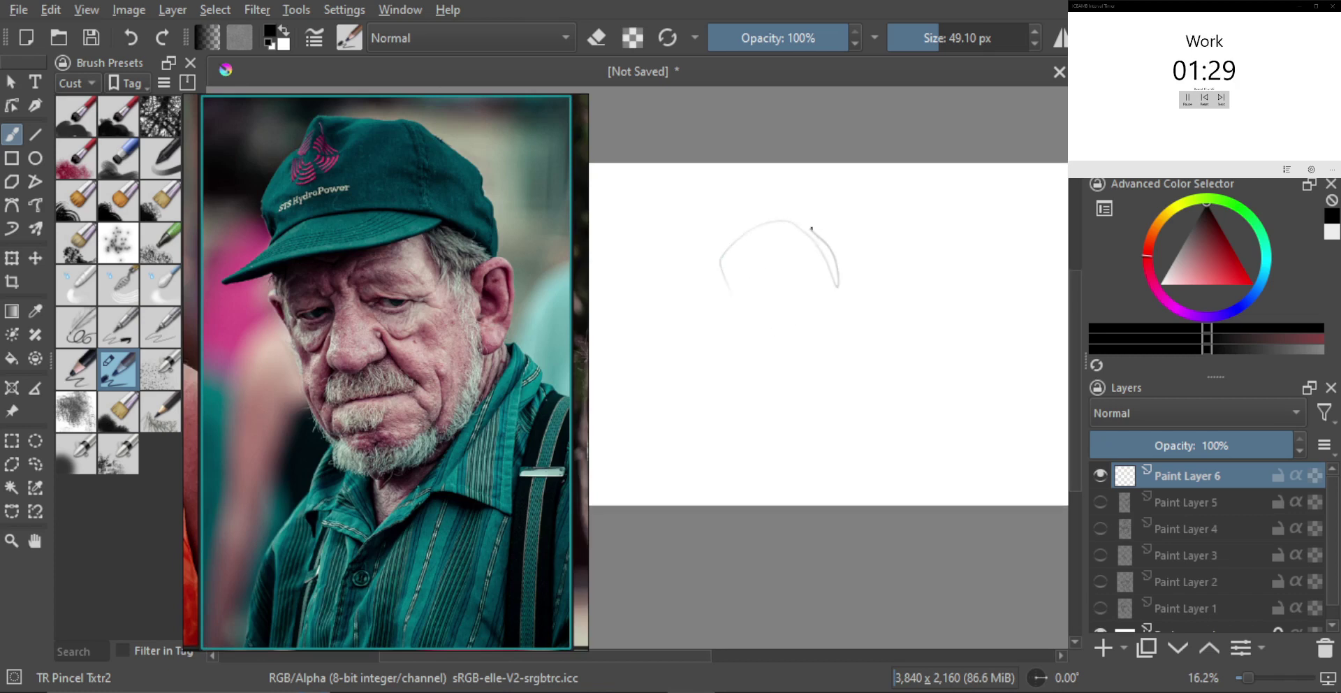
mouse_move(807, 222)
left_mouse_down()
mouse_move(857, 282)
mouse_move(763, 273)
mouse_move(727, 297)
mouse_move(771, 277)
left_mouse_up()
mouse_move(769, 274)
left_mouse_down()
mouse_move(815, 284)
mouse_move(786, 303)
mouse_move(819, 286)
mouse_move(722, 322)
mouse_move(738, 318)
mouse_move(716, 313)
mouse_move(745, 288)
mouse_move(733, 307)
mouse_move(826, 337)
mouse_move(832, 391)
left_mouse_up()
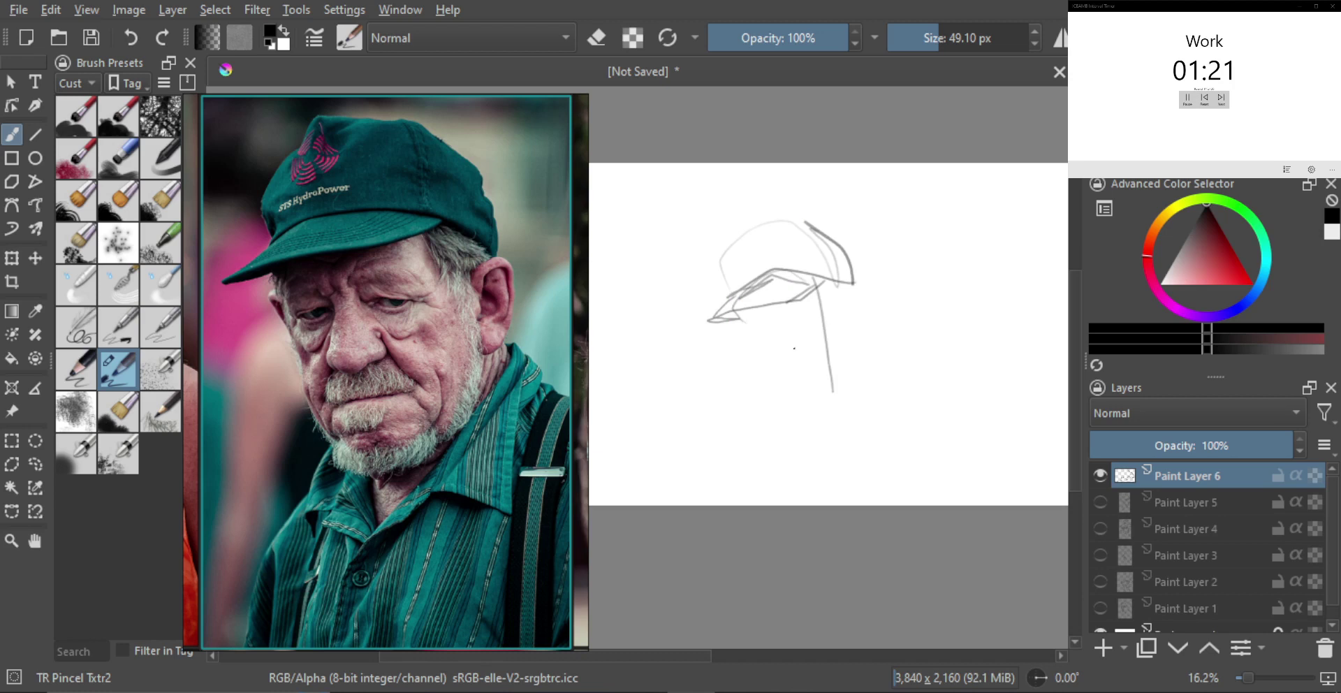
mouse_move(738, 318)
left_mouse_down()
mouse_move(765, 435)
mouse_move(764, 420)
mouse_move(792, 442)
mouse_move(845, 384)
left_mouse_up()
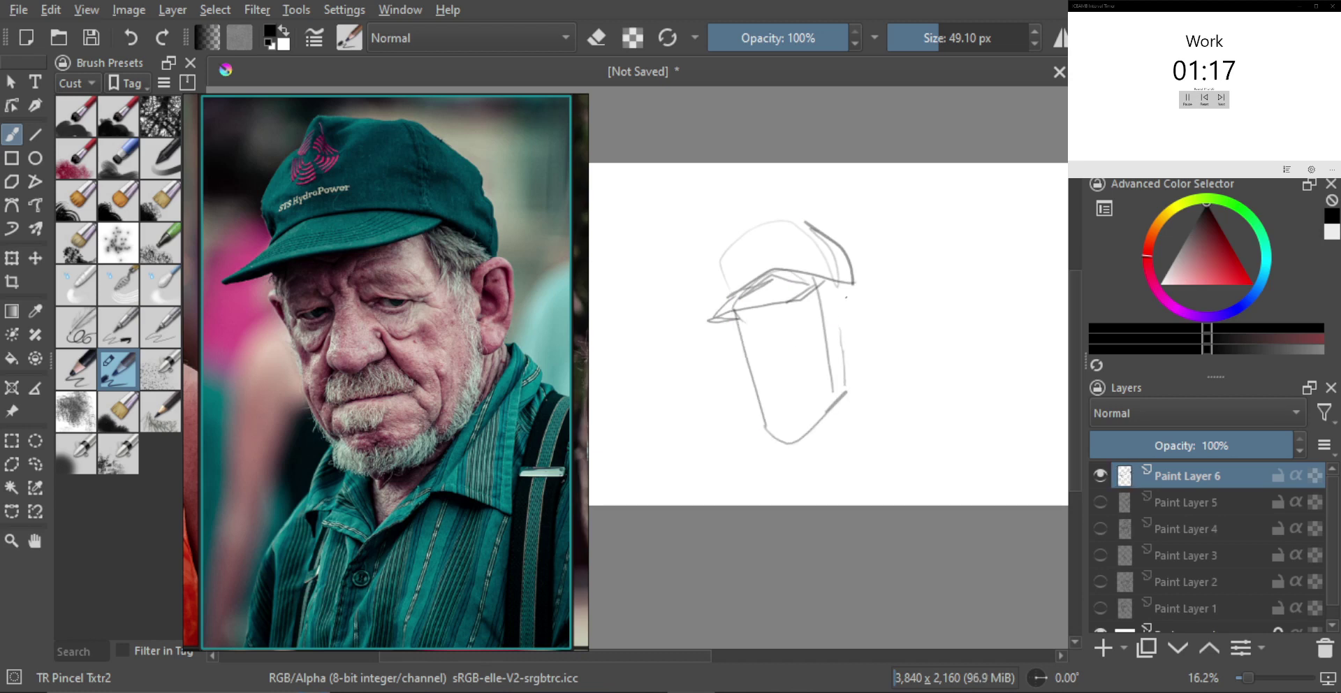
mouse_move(838, 318)
left_mouse_down()
mouse_move(867, 285)
mouse_move(878, 318)
mouse_move(851, 356)
left_mouse_up()
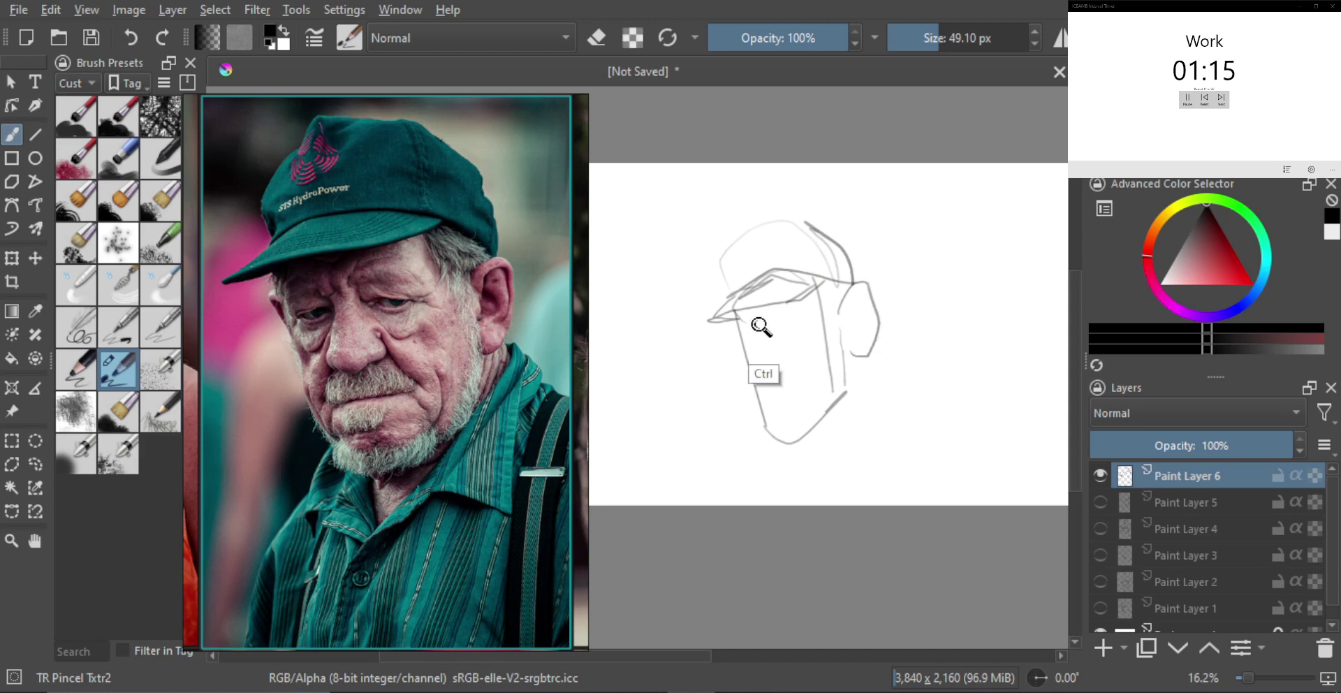
Step: Sketch the eye at the face's far edge, nose, mouth line, moustache outline and chin patch, undoing a misplaced stroke
mouse_move(760, 324)
left_mouse_down()
mouse_move(745, 350)
mouse_move(729, 349)
mouse_move(792, 347)
mouse_move(760, 377)
mouse_move(780, 388)
left_mouse_up()
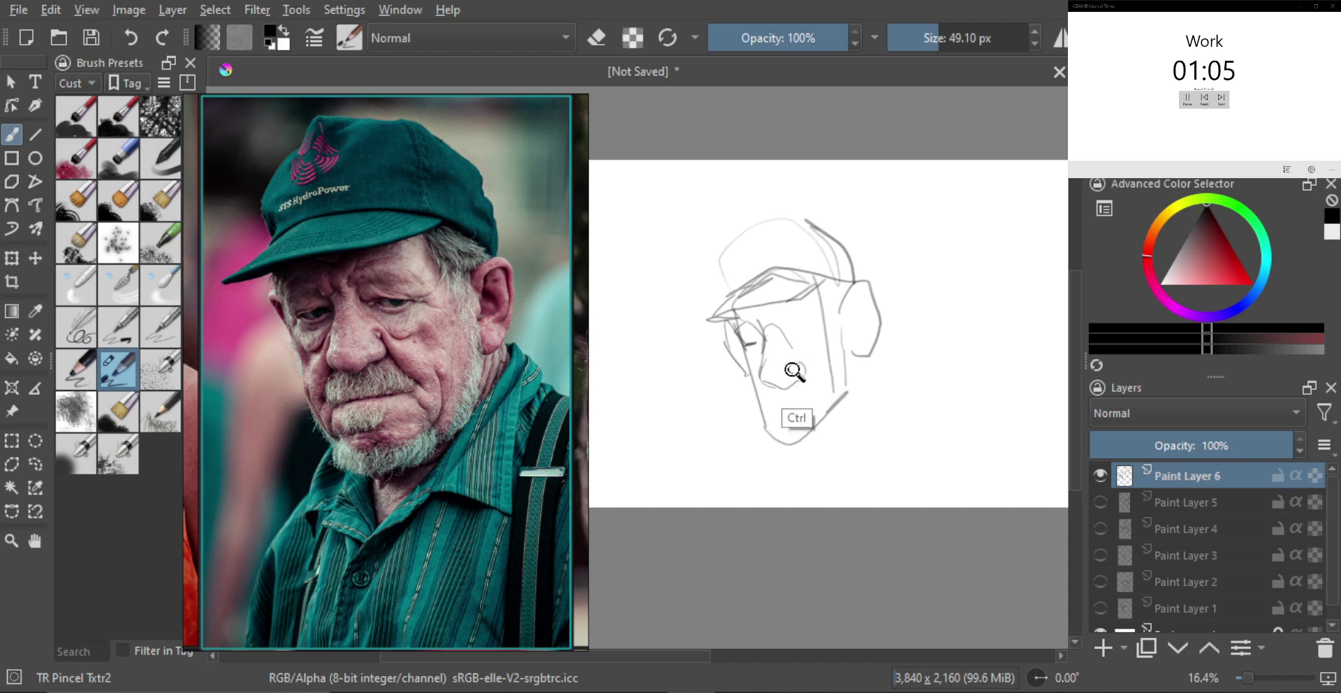
key("ctrl+z")
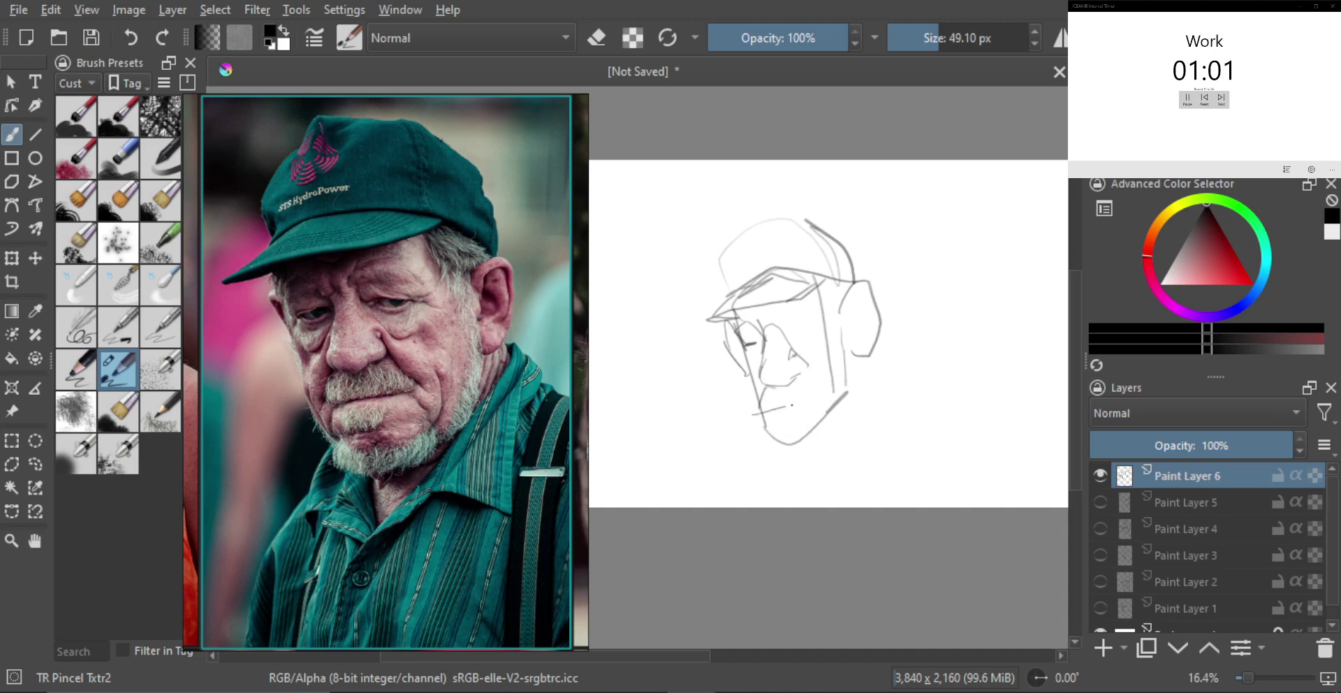
left_click_drag(792, 405, 818, 397)
mouse_move(809, 376)
left_mouse_down()
mouse_move(831, 395)
mouse_move(805, 405)
mouse_move(801, 427)
left_mouse_up()
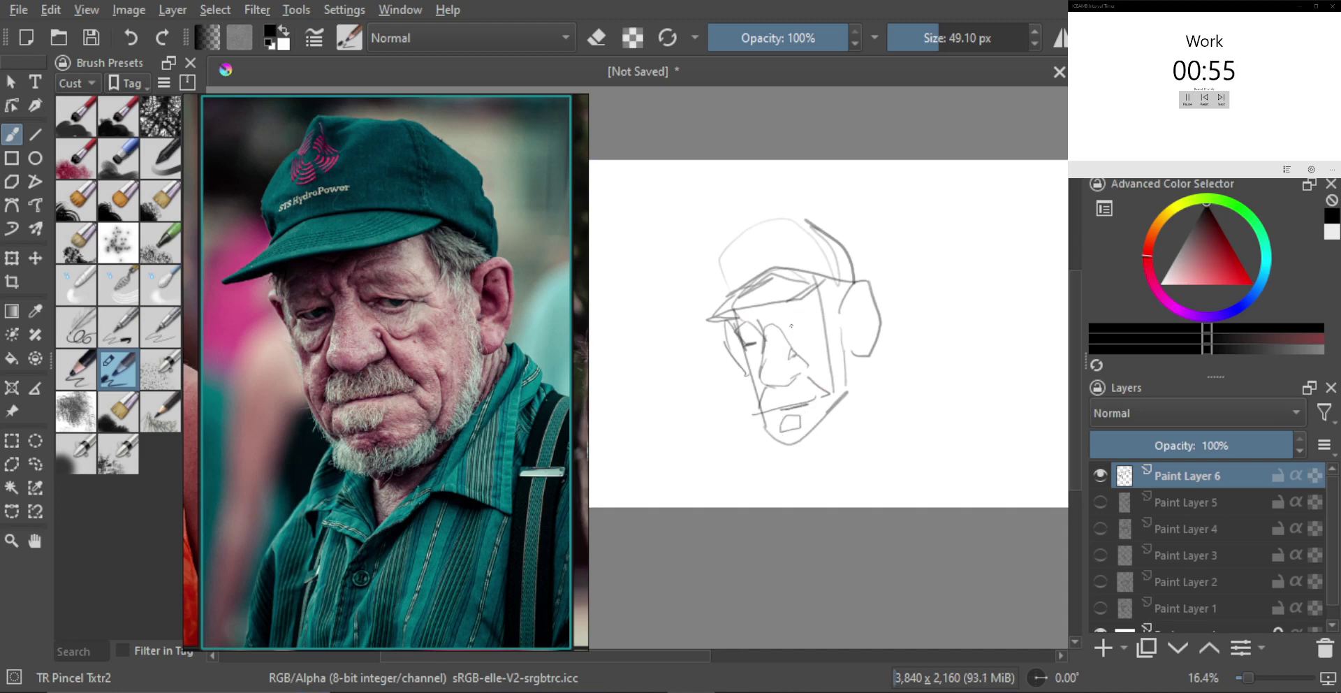
Step: Draw the brow nearer the ear, the hair under the cap and the inner ear marks
left_click_drag(791, 326, 819, 315)
left_click_drag(838, 309, 856, 321)
left_click_drag(821, 284, 840, 314)
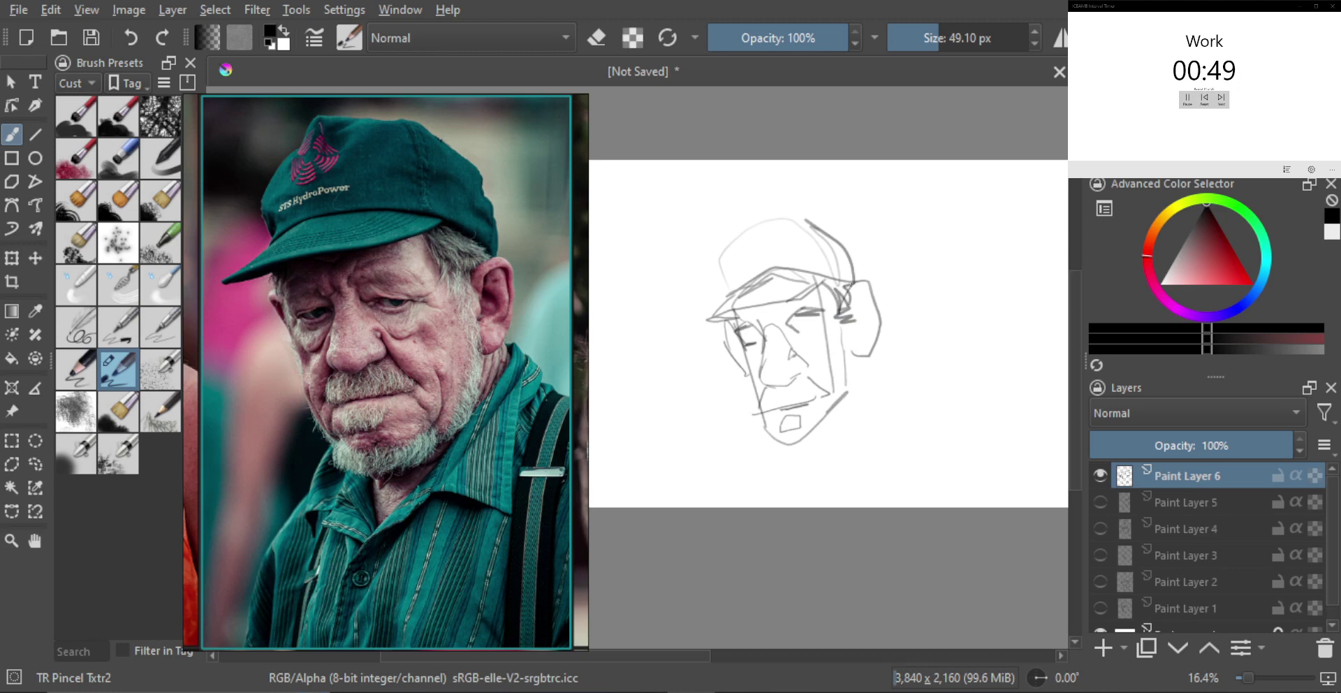
Step: Detail both eyes, then enlarge the brush to 62.80 px and add eye bags, cheek wrinkles and frown lines
scroll(759, 342, "up", 2)
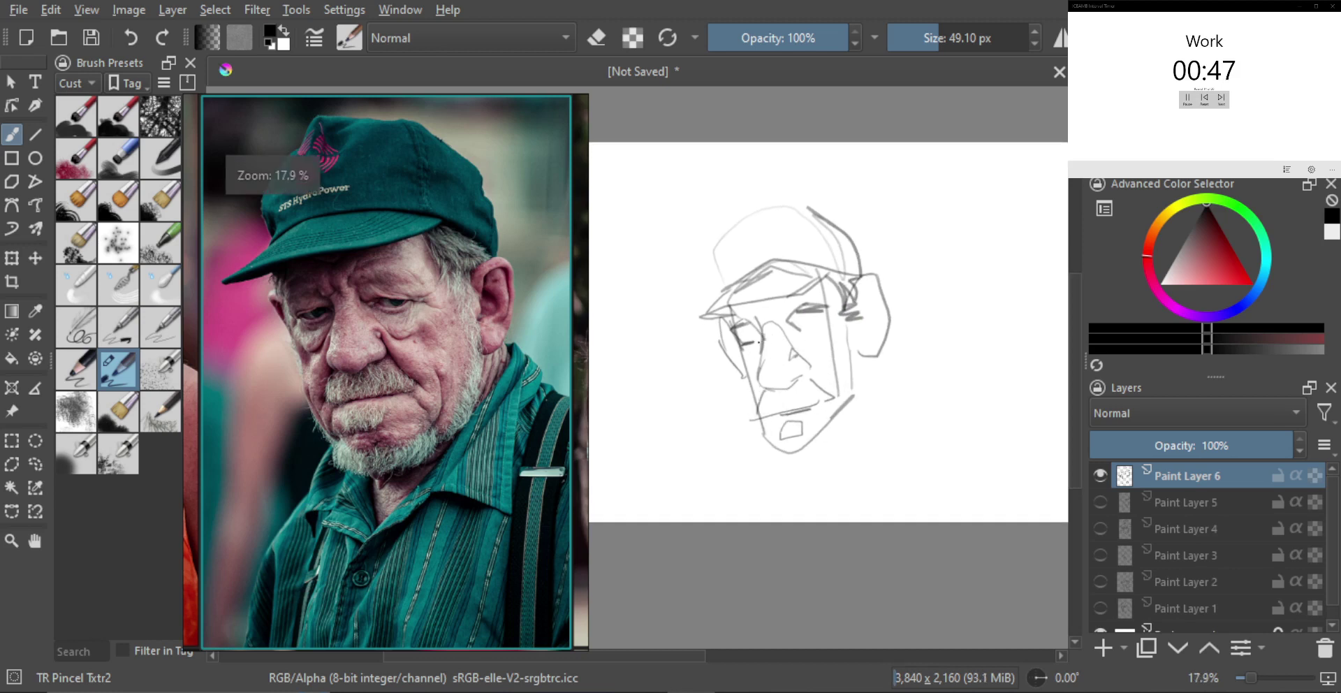
left_click_drag(745, 343, 800, 327)
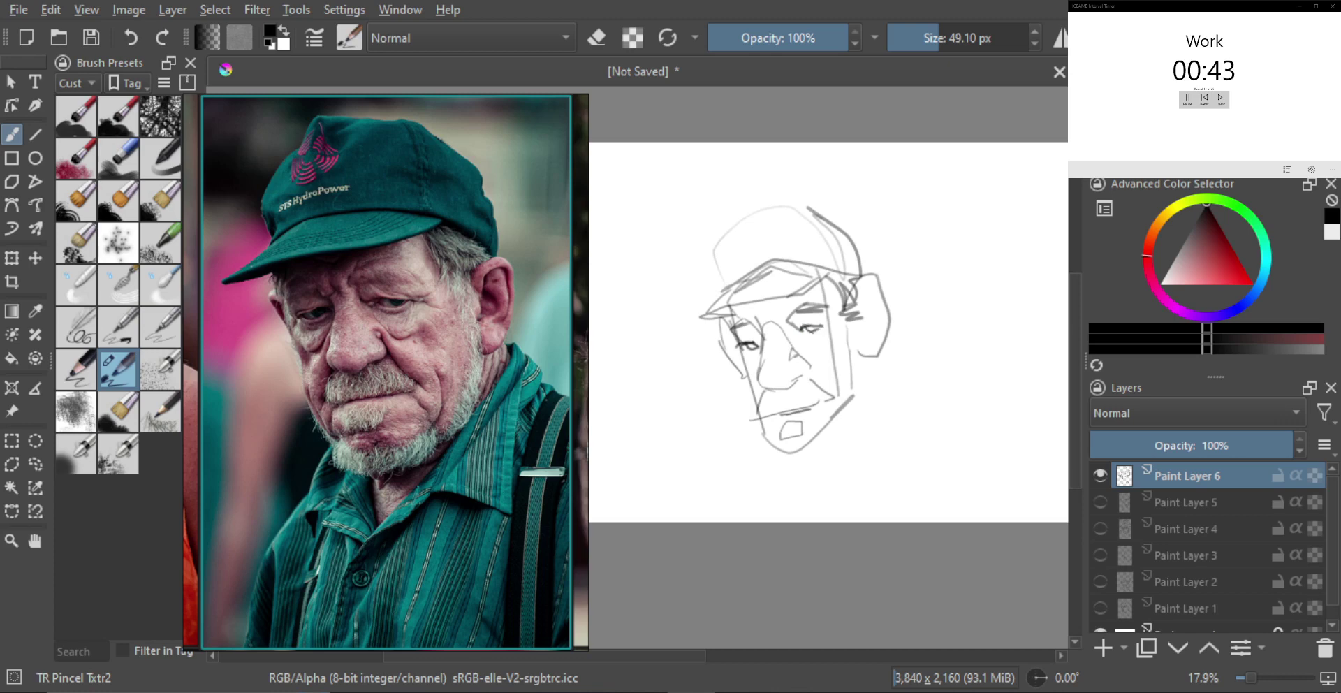
key("bracketright")
left_click_drag(746, 353, 757, 347)
mouse_move(792, 352)
left_mouse_down()
mouse_move(828, 389)
mouse_move(743, 373)
left_mouse_up()
left_click_drag(804, 343, 832, 352)
mouse_move(757, 309)
left_mouse_down("shift")
mouse_move(748, 323)
mouse_move(790, 315)
left_mouse_up("shift")
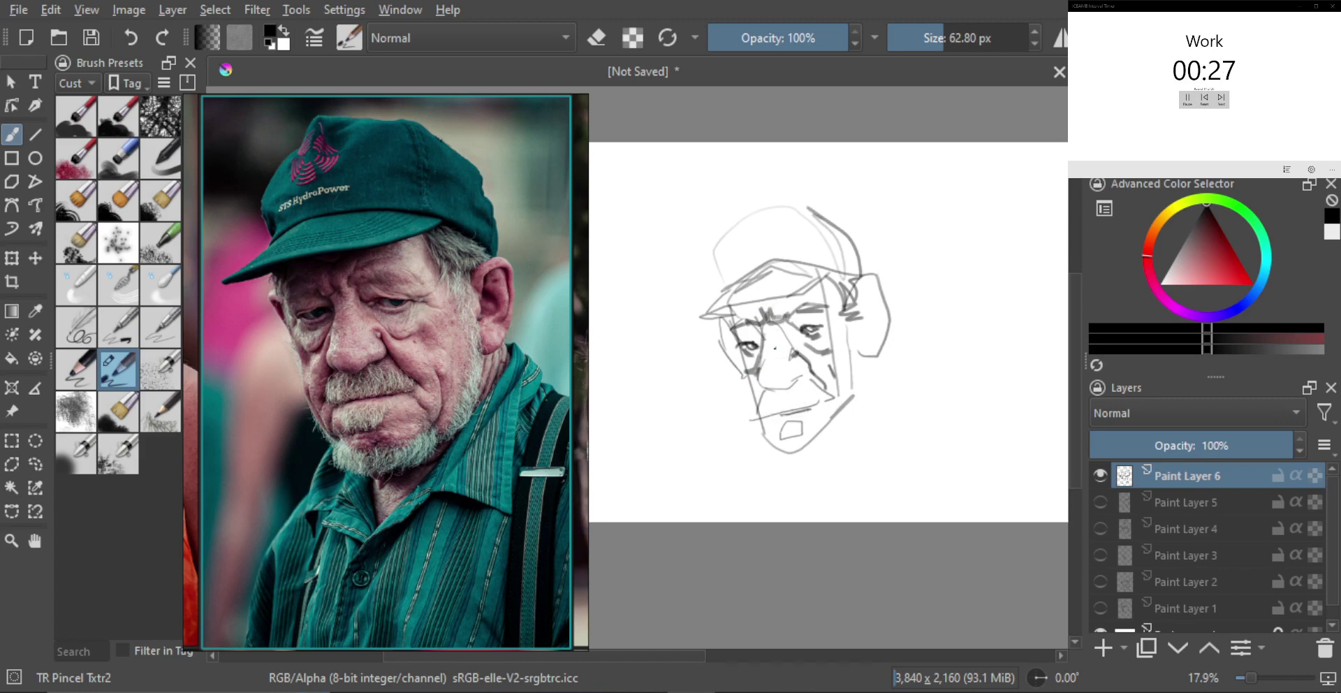
Step: Fill in the old man's moustache, then lighten its middle with the eraser at 77.17 px
mouse_move(760, 378)
left_mouse_down()
mouse_move(805, 384)
mouse_move(764, 416)
mouse_move(778, 395)
mouse_move(828, 384)
left_mouse_up()
key("e")
left_click_drag(786, 458, 781, 457, "shift")
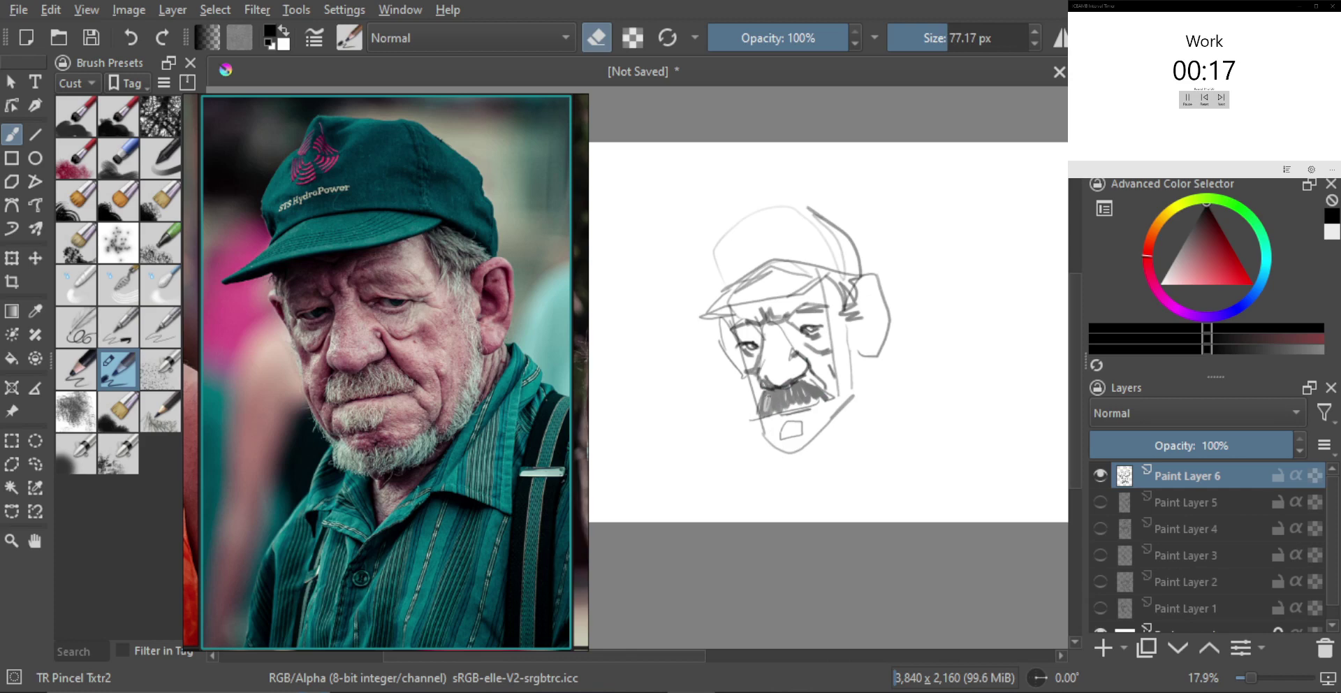
left_click_drag(771, 406, 800, 397)
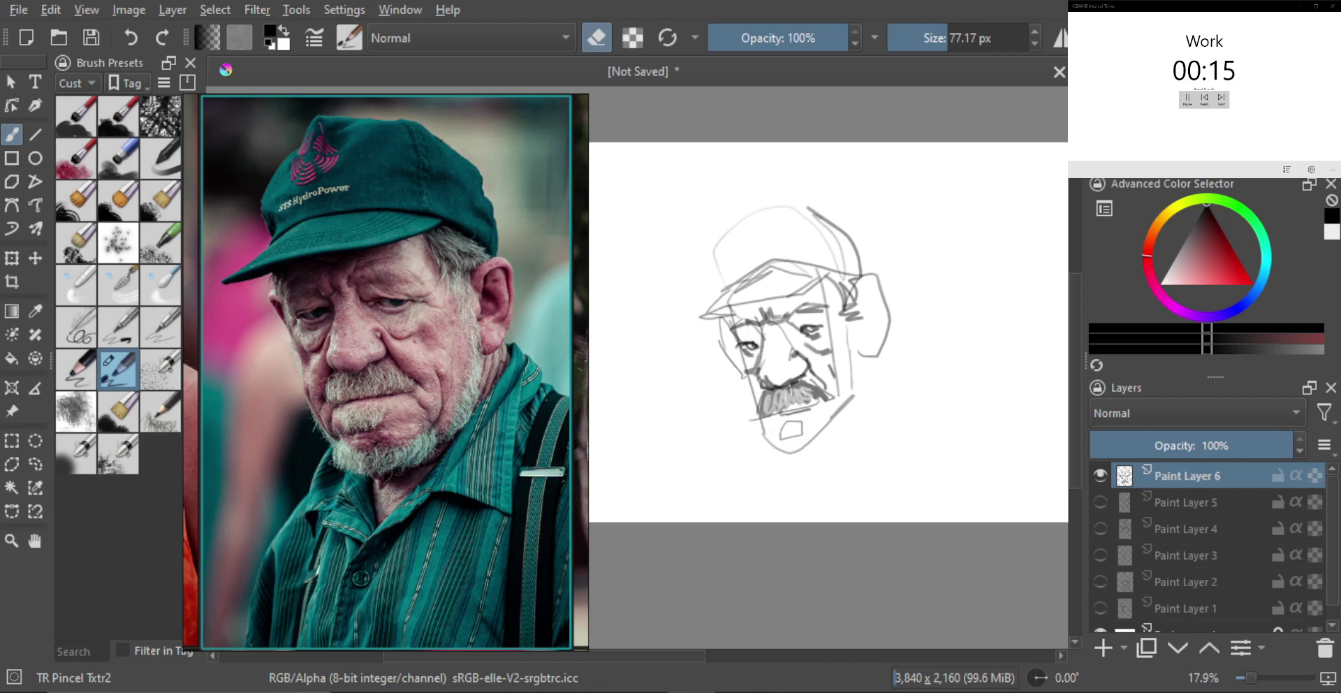
Step: Return to painting at 68.02 px and draw the mouth line, neck, shirt collar and the shading beneath the chin
key("e")
key("bracketleft")
key("bracketleft")
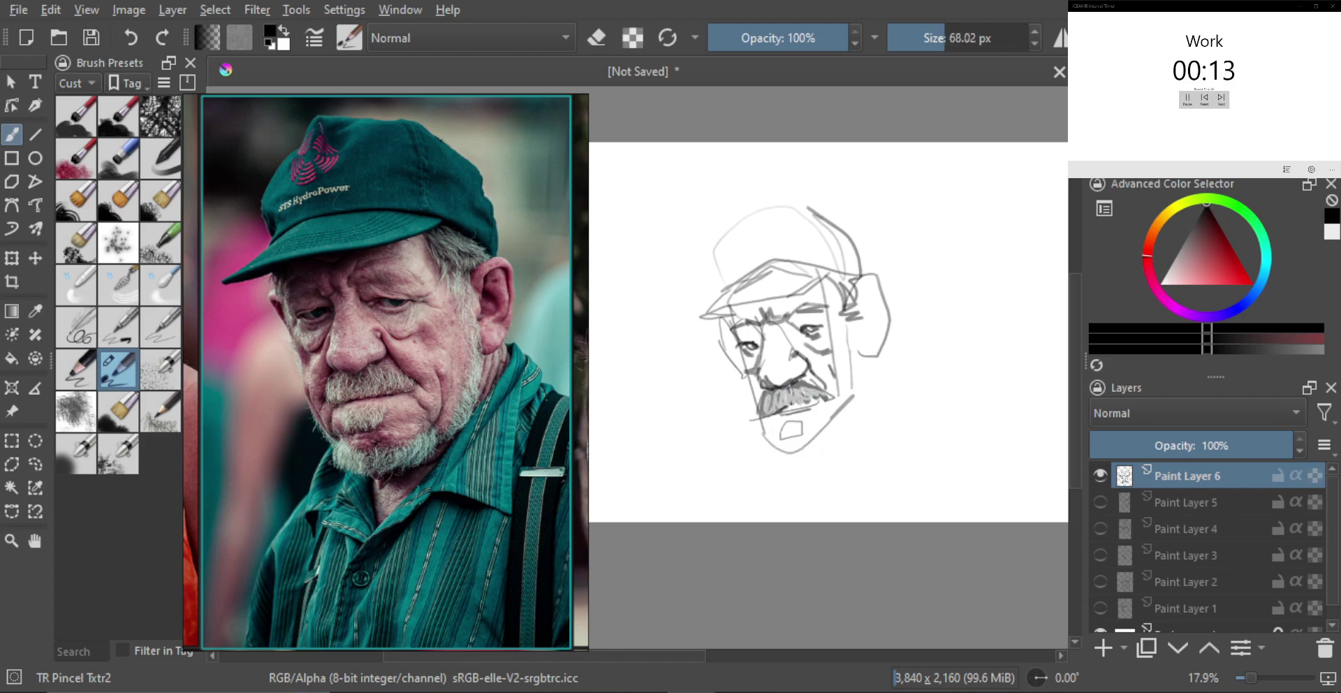
mouse_move(786, 412)
left_mouse_down()
mouse_move(805, 407)
mouse_move(794, 502)
mouse_move(866, 421)
left_mouse_up()
scroll(848, 423, "down", 1)
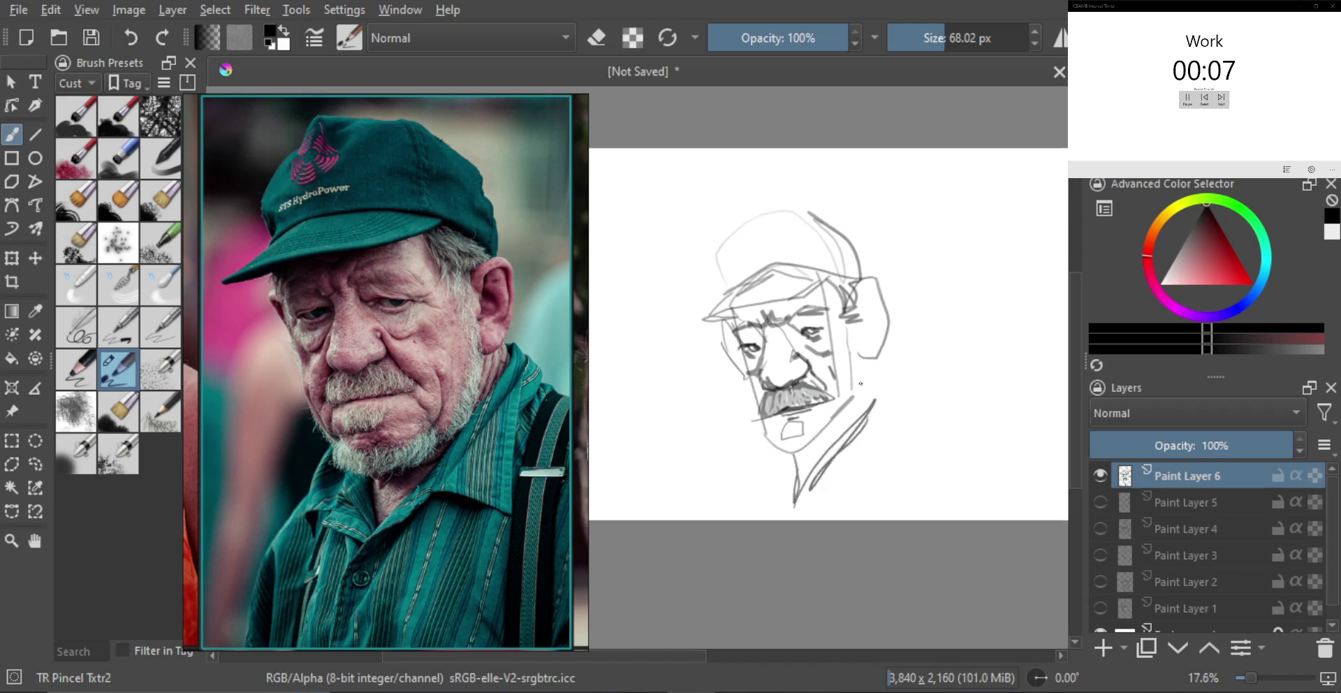
mouse_move(861, 363)
left_mouse_down()
mouse_move(851, 405)
mouse_move(871, 400)
left_mouse_up()
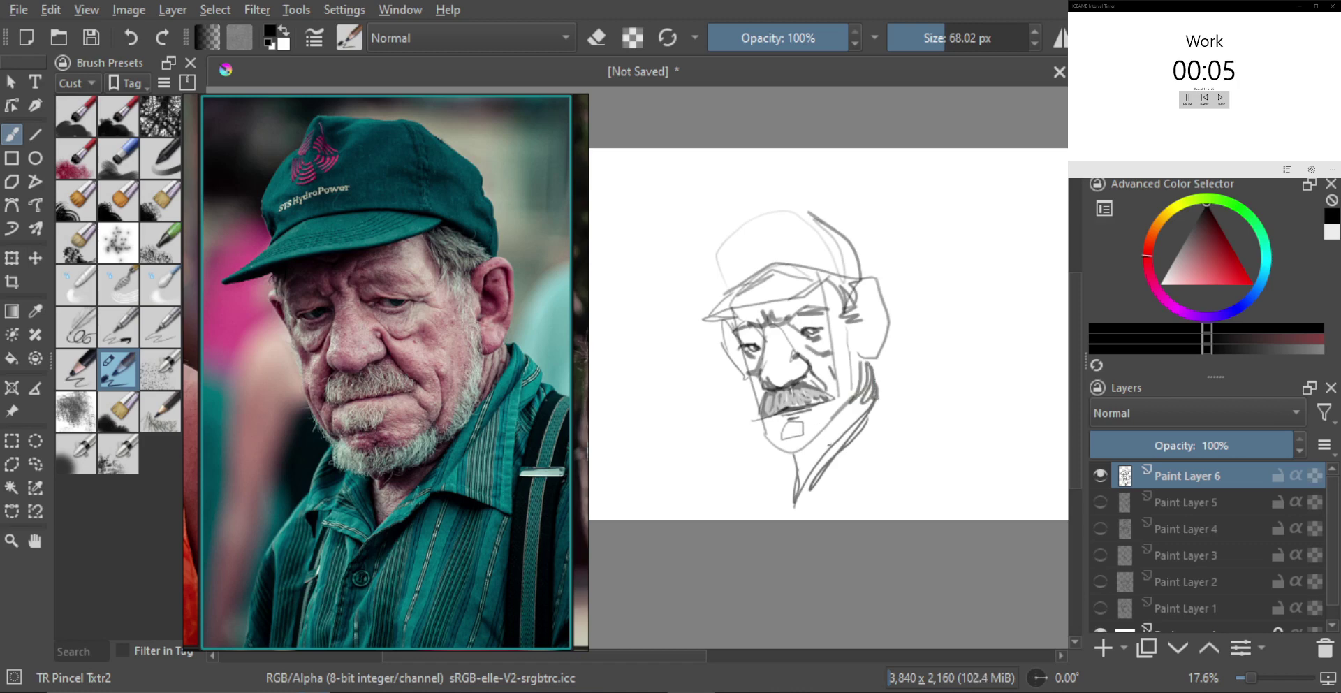
left_click_drag(799, 455, 820, 452)
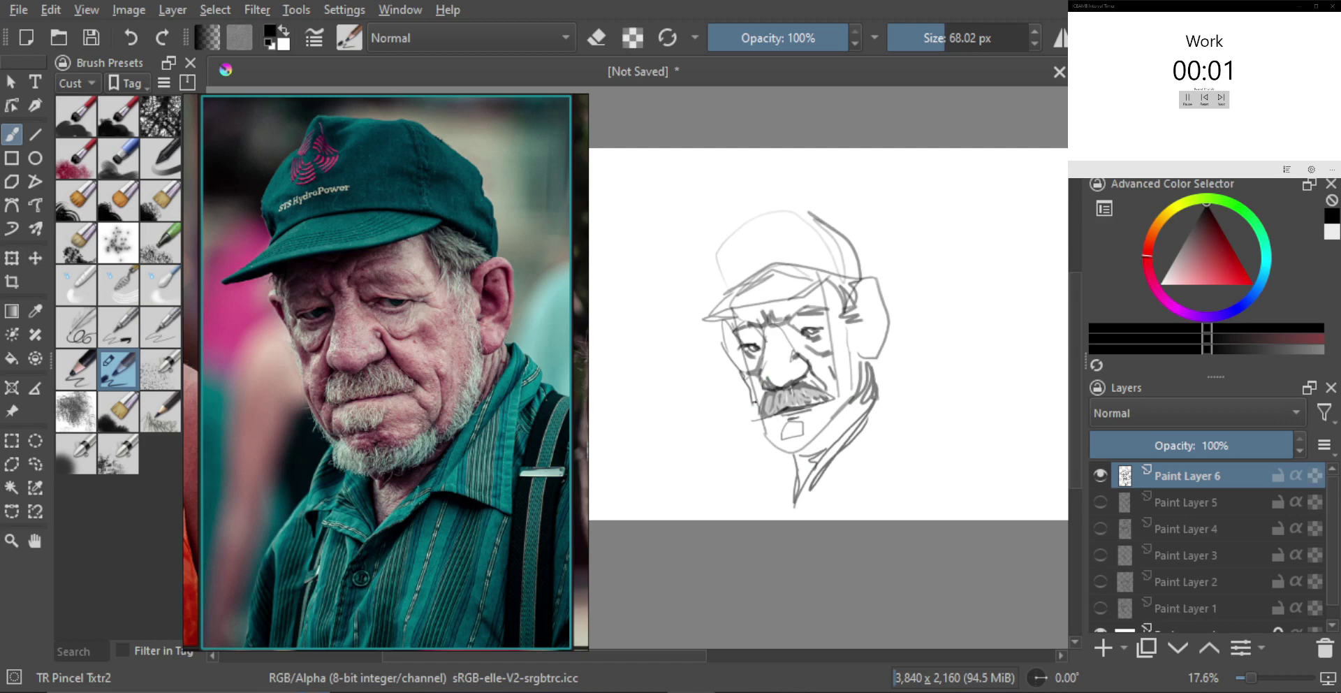
Step: Hide Paint Layer 6, add a new paint layer, and bring up the photo of the long-haired person in the pale T-shirt
key("minus")
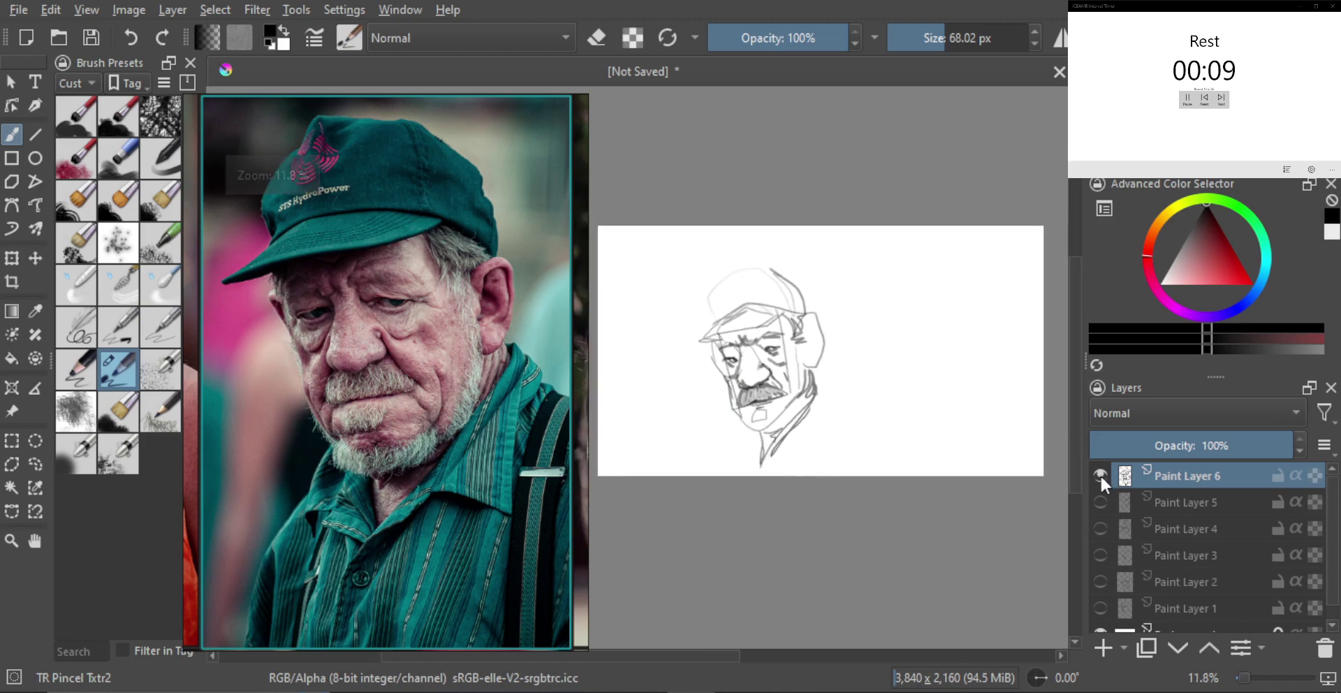
left_click(1100, 475)
key("Insert")
scroll(377, 443, "down", 3)
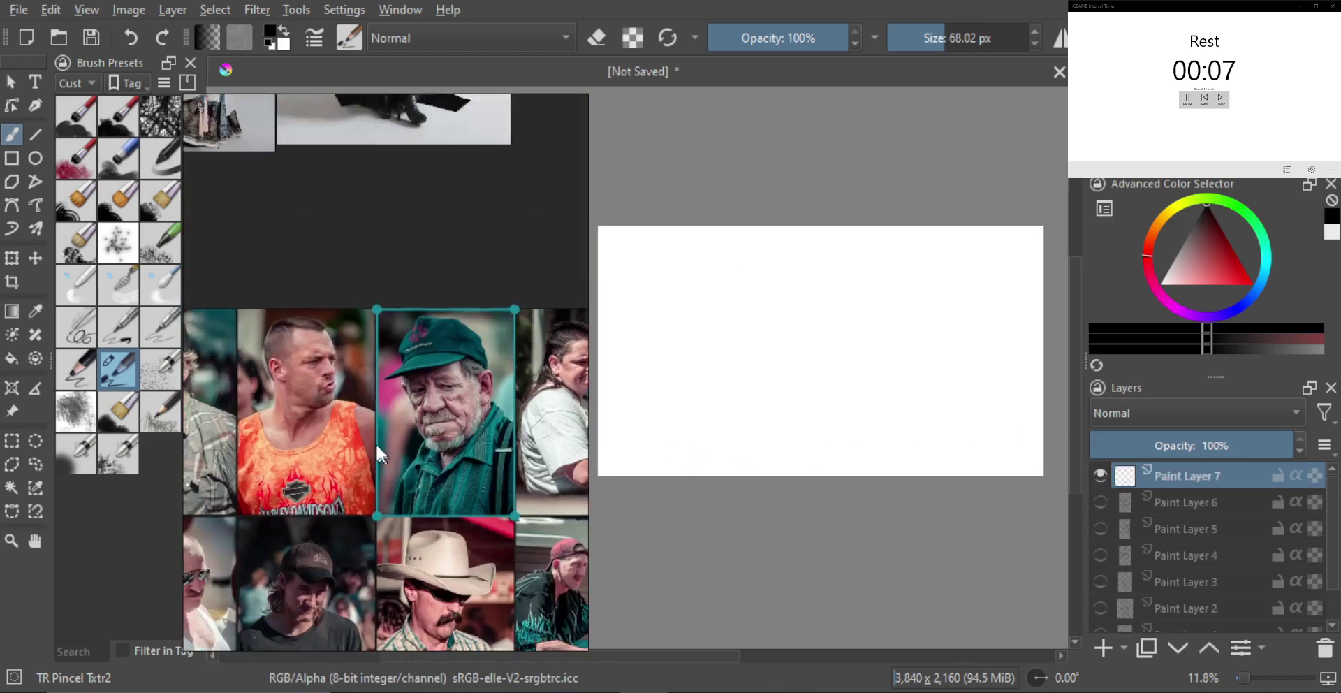
left_click_drag(581, 485, 421, 465)
double_click(434, 391)
scroll(402, 321, "up", 1)
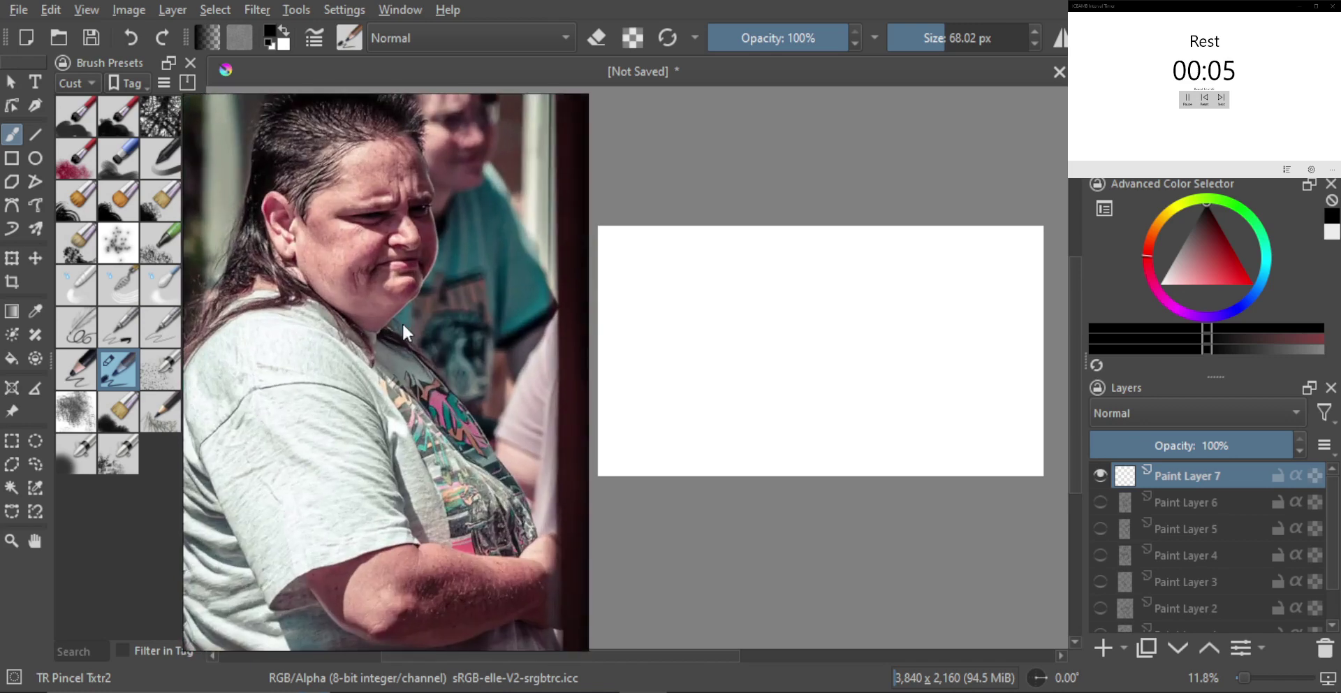
Step: Frame the long-haired person's head and torso in the reference photo and sketch the head outline and jaw with the 68.02 px brush
left_click_drag(403, 334, 448, 395)
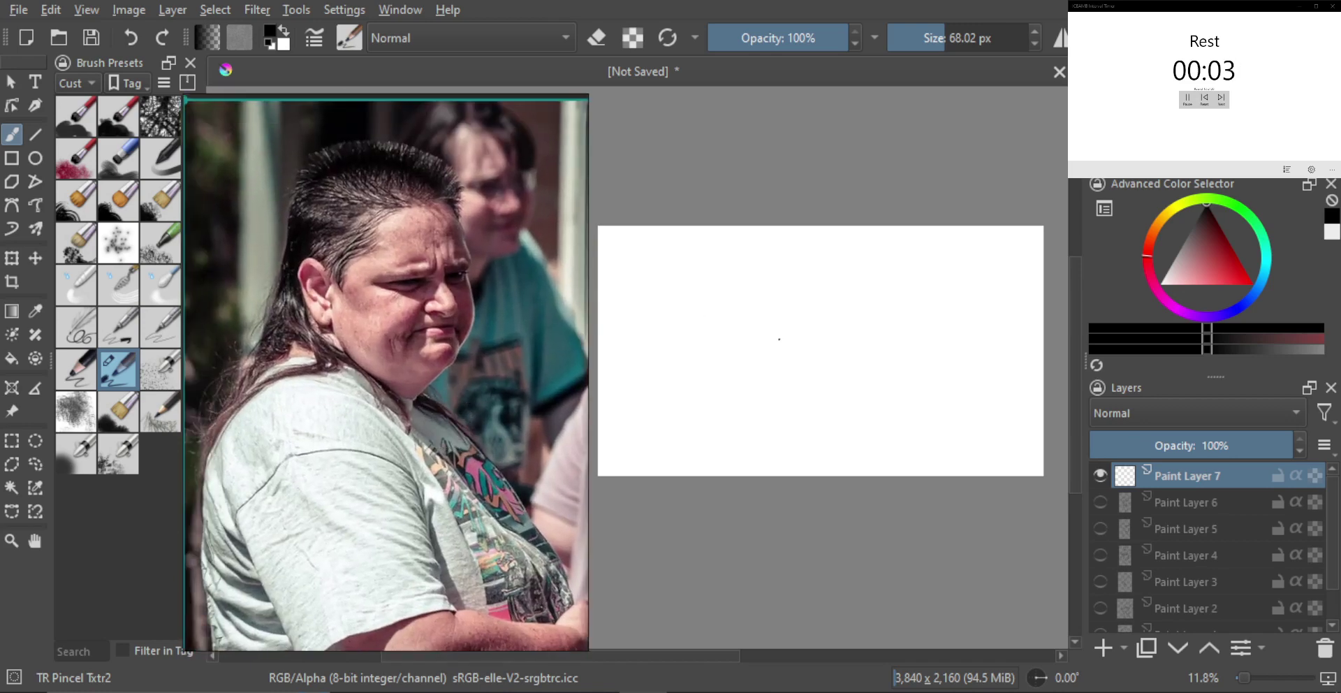
left_click_drag(778, 348, 803, 297)
left_click_drag(831, 309, 844, 325)
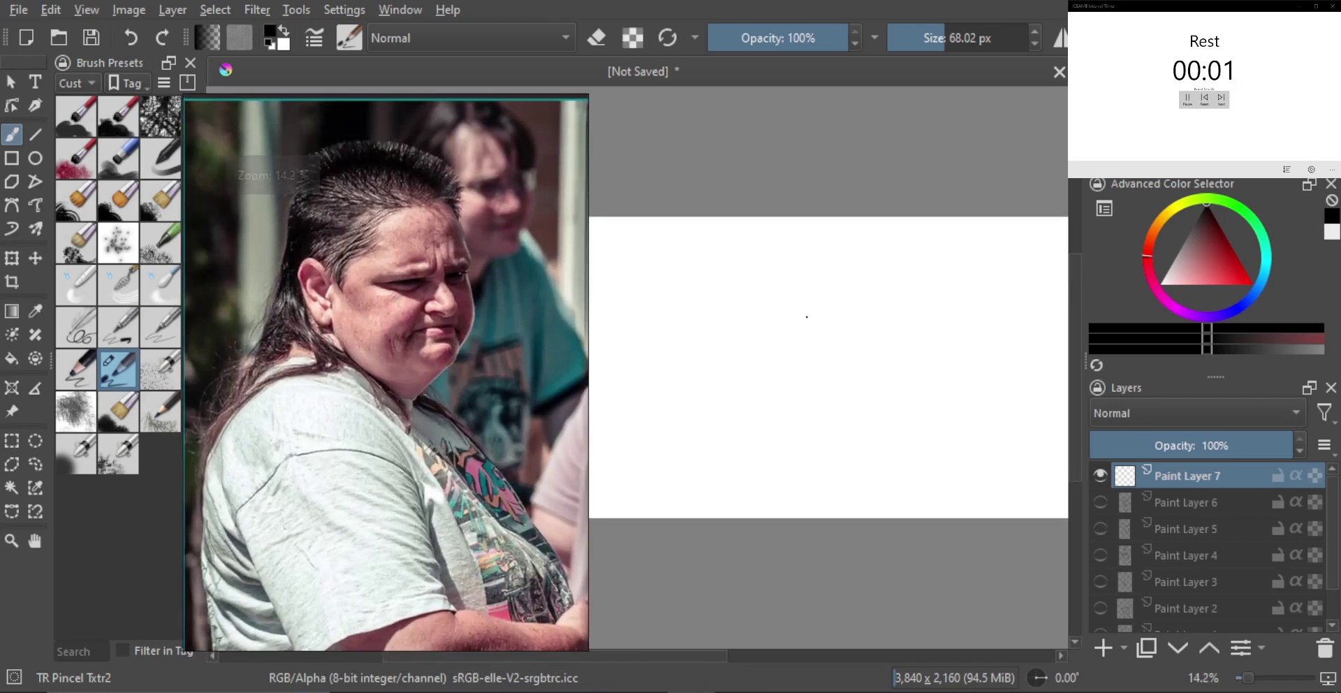
mouse_move(753, 338)
left_mouse_down()
mouse_move(795, 278)
mouse_move(830, 280)
mouse_move(857, 410)
mouse_move(798, 436)
mouse_move(742, 390)
left_mouse_up()
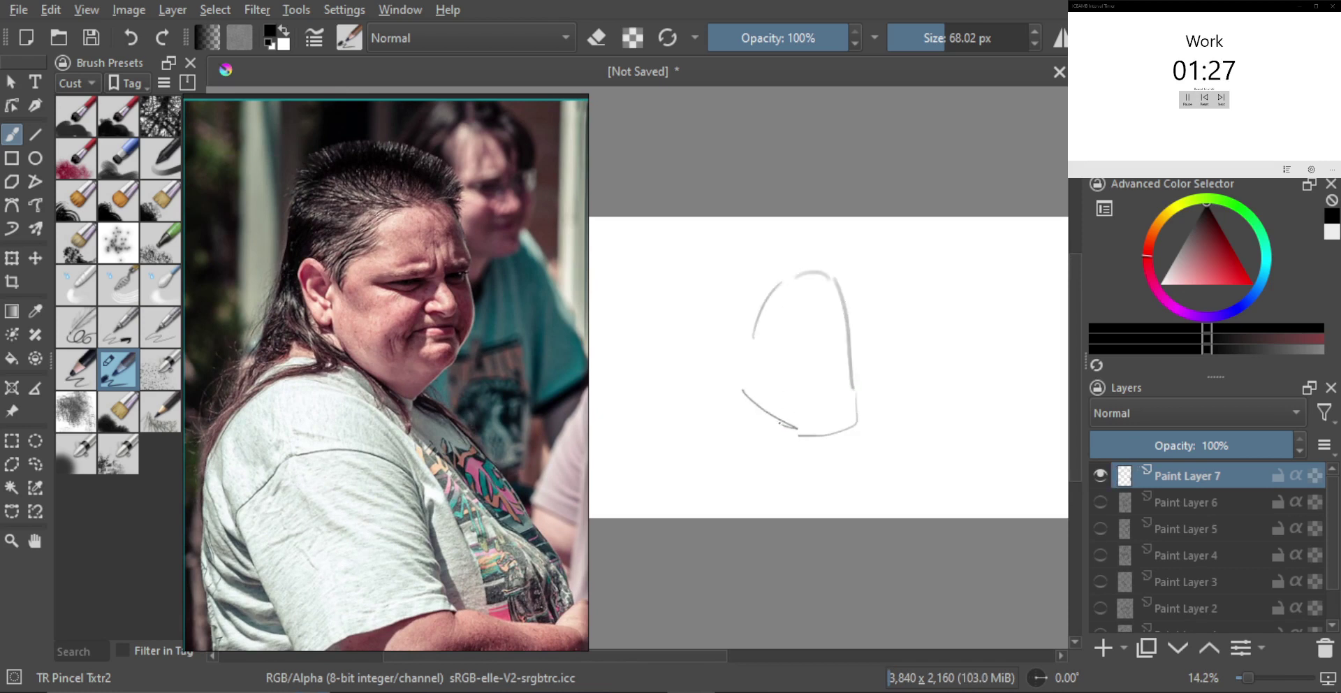
left_click_drag(783, 425, 762, 411)
Step: Add the brow line, nose and ear to the head sketch, redrawing the misplaced line
mouse_move(722, 336)
left_mouse_down()
mouse_move(807, 350)
mouse_move(781, 359)
mouse_move(854, 349)
left_mouse_up()
key("ctrl+z")
mouse_move(824, 366)
left_mouse_down()
mouse_move(838, 358)
mouse_move(846, 381)
mouse_move(818, 392)
left_mouse_up()
scroll(832, 355, "up", 1)
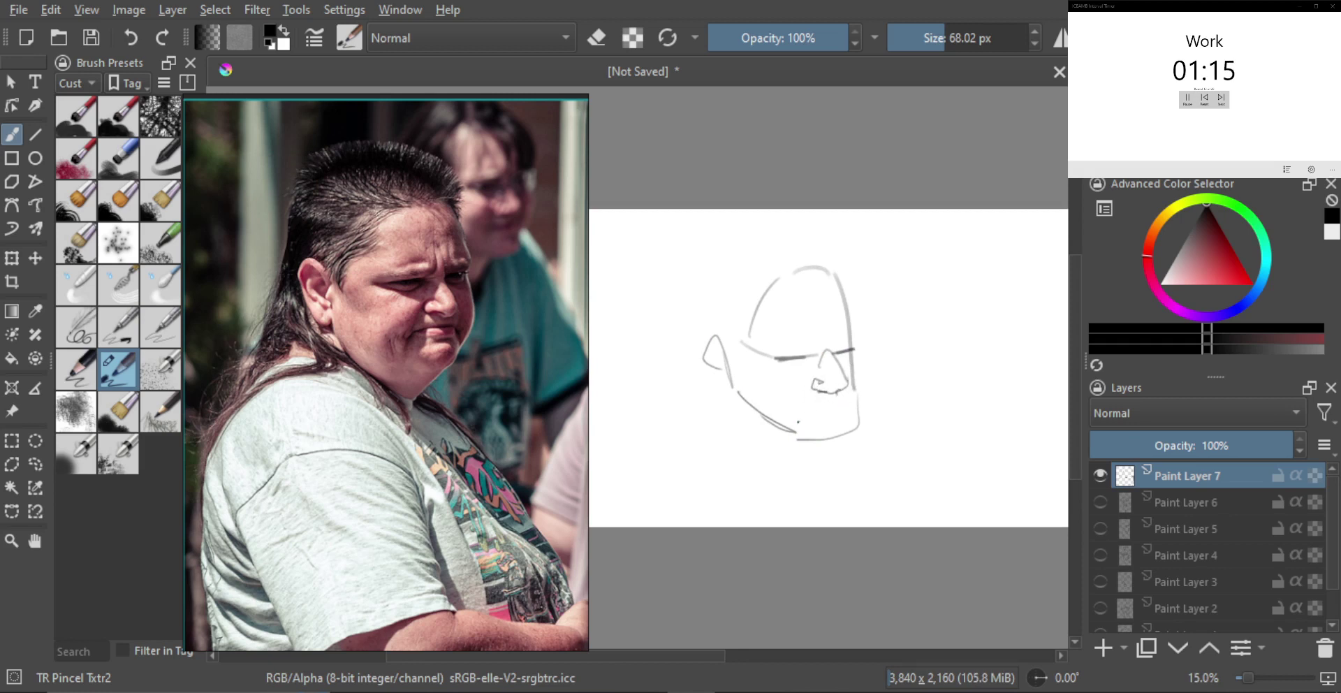
Step: Draw the frowning mouth, brows and narrowed eyes, enlarging the brush to 143.89 px for the darker strokes
mouse_move(799, 422)
left_mouse_down()
mouse_move(850, 396)
mouse_move(833, 414)
left_mouse_up()
mouse_move(781, 378)
left_mouse_down()
mouse_move(803, 358)
mouse_move(771, 365)
mouse_move(847, 355)
left_mouse_up()
left_click_drag(733, 395, 758, 395, "shift")
mouse_move(747, 351)
left_mouse_down()
mouse_move(815, 349)
mouse_move(838, 330)
mouse_move(861, 345)
left_mouse_up()
left_click_drag(772, 377, 785, 377, "shift")
mouse_move(758, 358)
left_mouse_down()
mouse_move(803, 378)
mouse_move(800, 416)
mouse_move(835, 423)
mouse_move(807, 435)
mouse_move(818, 435)
left_mouse_up()
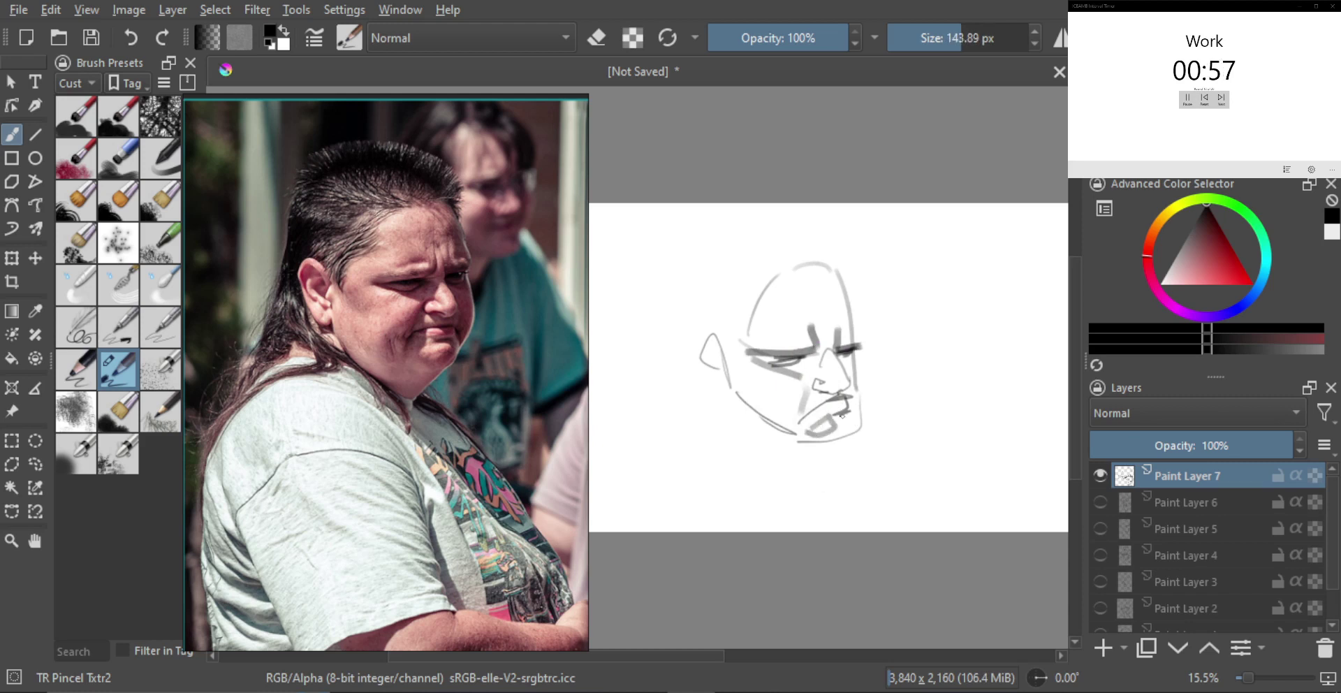
Step: Enlarge the brush to 219.13 px and shade the eye area, the side of the nose and around the mouth
mouse_move(775, 354)
left_mouse_down()
mouse_move(803, 345)
mouse_move(818, 356)
mouse_move(809, 401)
mouse_move(829, 388)
left_mouse_up()
left_click_drag(826, 426, 829, 425, "shift")
mouse_move(829, 353)
left_mouse_down()
mouse_move(844, 386)
mouse_move(809, 427)
left_mouse_up()
key("ctrl+z")
mouse_move(832, 349)
left_mouse_down()
mouse_move(849, 420)
mouse_move(834, 432)
mouse_move(844, 409)
mouse_move(800, 427)
left_mouse_up()
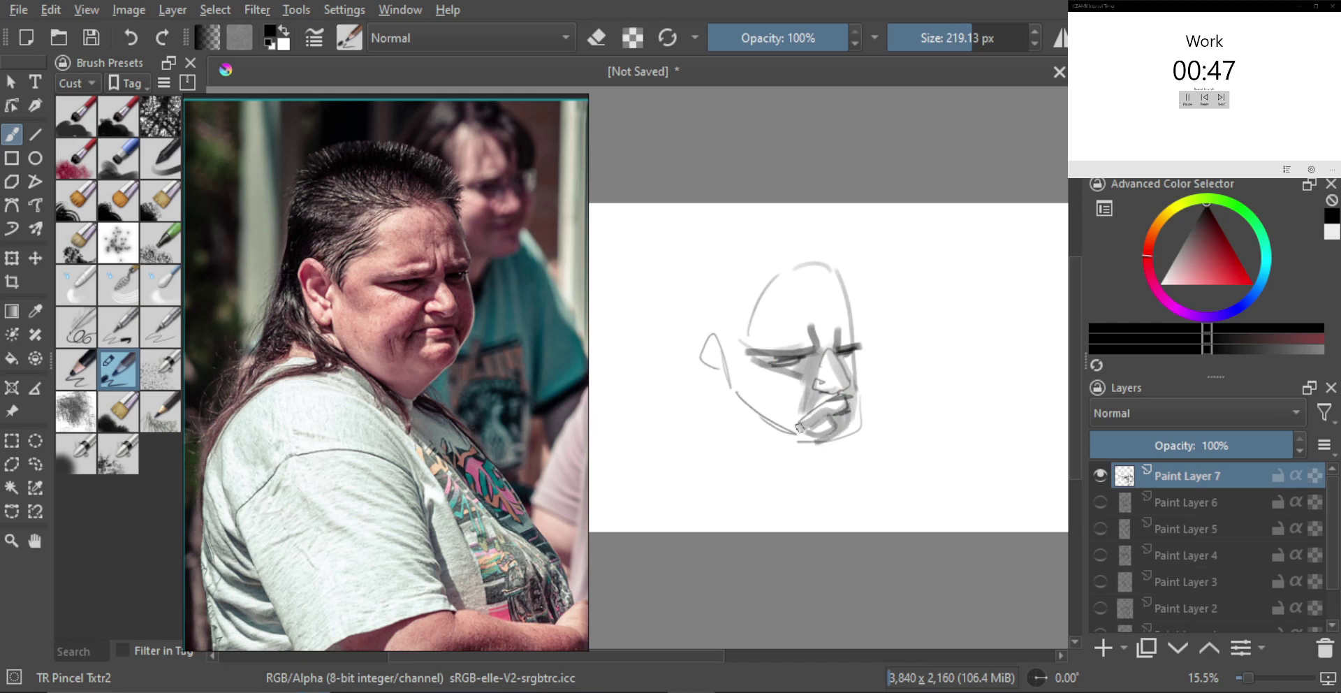
Step: Shade the face's far edge, then draw the double chin at 163.57 px and outline the ear and hairline at 169.15 px
mouse_move(850, 357)
left_mouse_down()
mouse_move(853, 421)
mouse_move(843, 378)
left_mouse_up()
left_click_drag(840, 291, 845, 348)
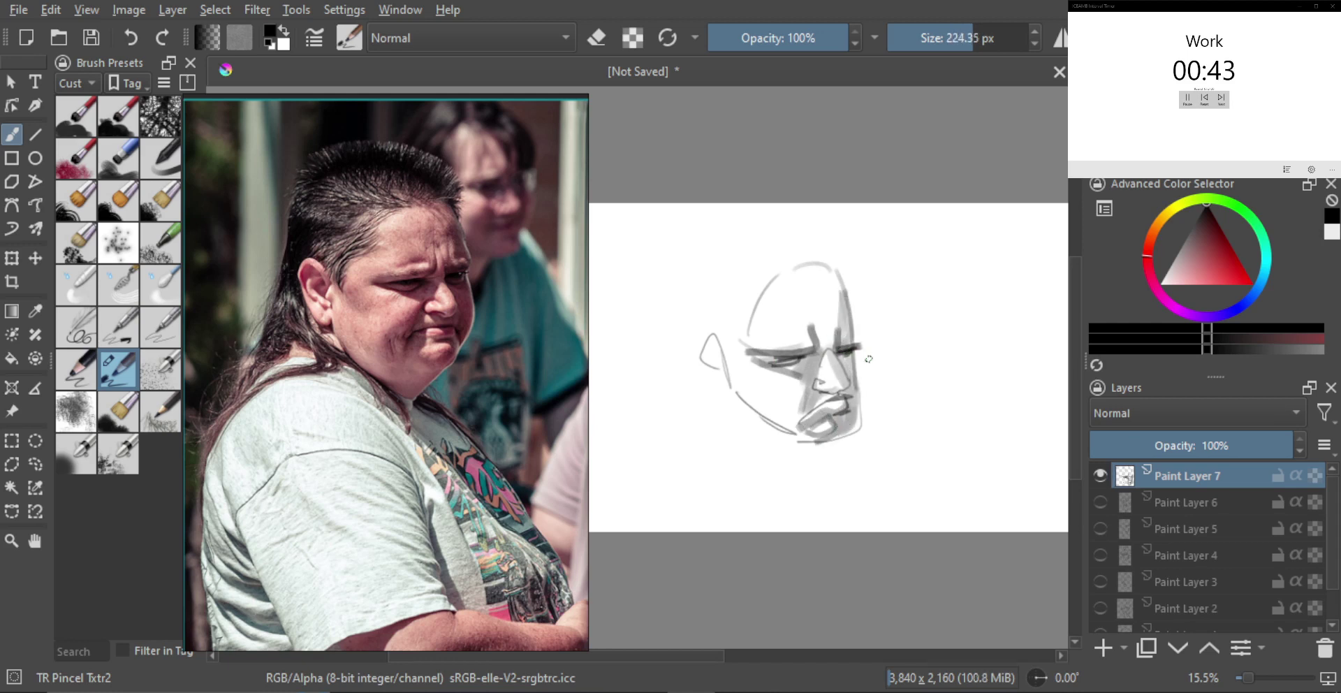
mouse_move(862, 406)
left_mouse_down("shift")
mouse_move(730, 411)
mouse_move(824, 468)
mouse_move(796, 477)
left_mouse_up("shift")
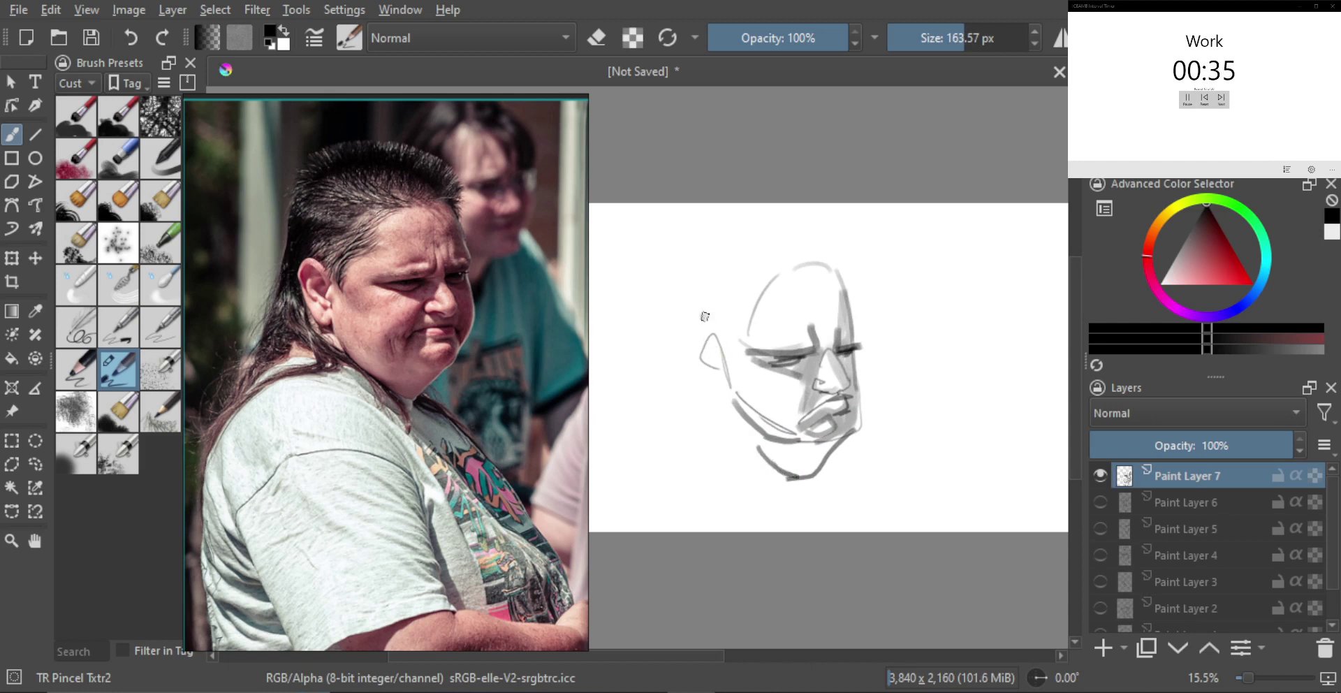
mouse_move(720, 340)
left_mouse_down()
mouse_move(686, 315)
mouse_move(711, 381)
mouse_move(694, 320)
mouse_move(711, 357)
mouse_move(726, 307)
mouse_move(779, 261)
mouse_move(837, 258)
mouse_move(851, 288)
left_mouse_up()
Step: Scale the whole head sketch down, move it higher on the canvas, and return to the brush
key("ctrl+t")
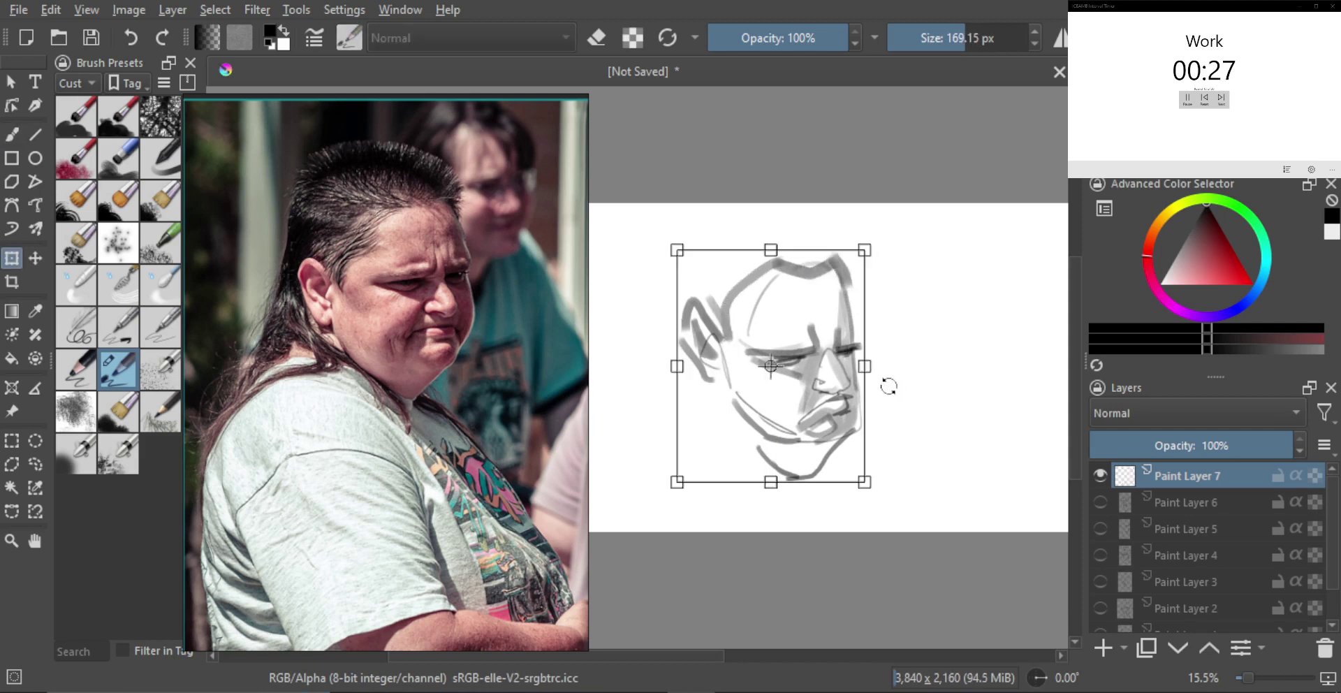
left_click_drag(866, 475, 810, 399)
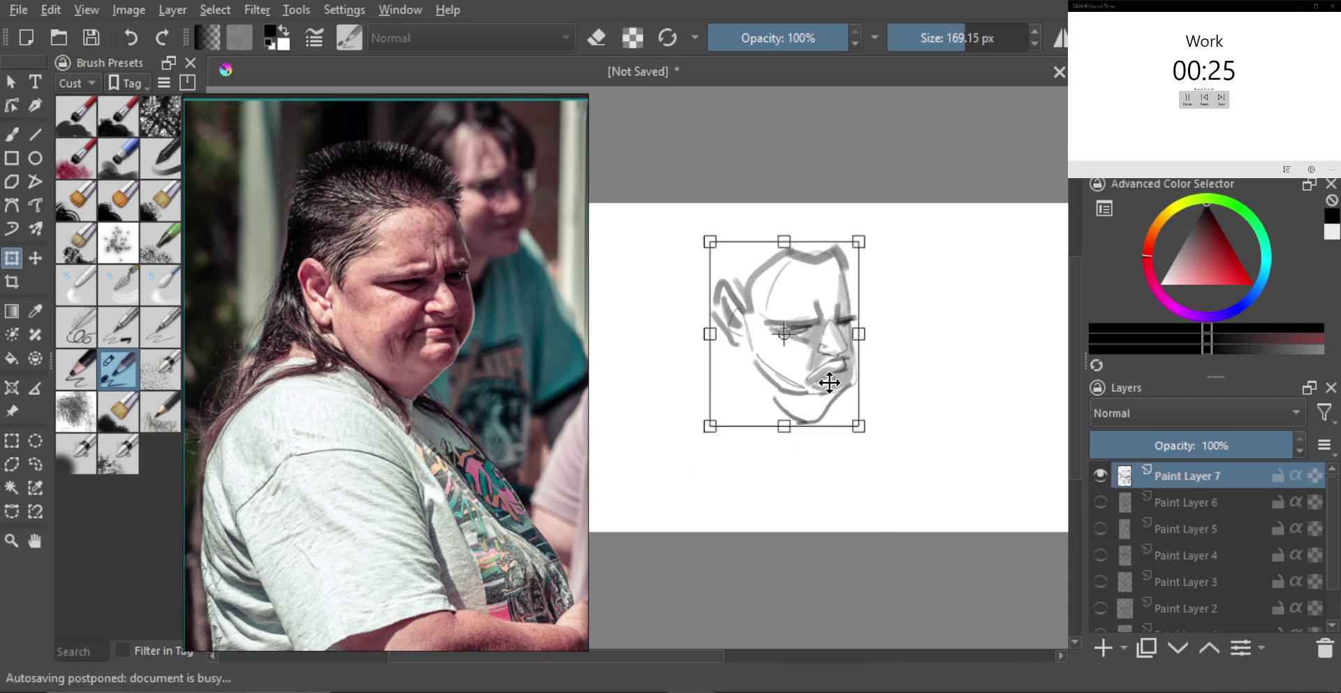
key("Return")
key("b")
Step: Draw the back of the neck, shoulders, T-shirt sleeve and chest outline with the 169.15 px brush
mouse_move(719, 334)
left_mouse_down()
mouse_move(702, 397)
mouse_move(756, 394)
mouse_move(800, 431)
mouse_move(833, 421)
left_mouse_up()
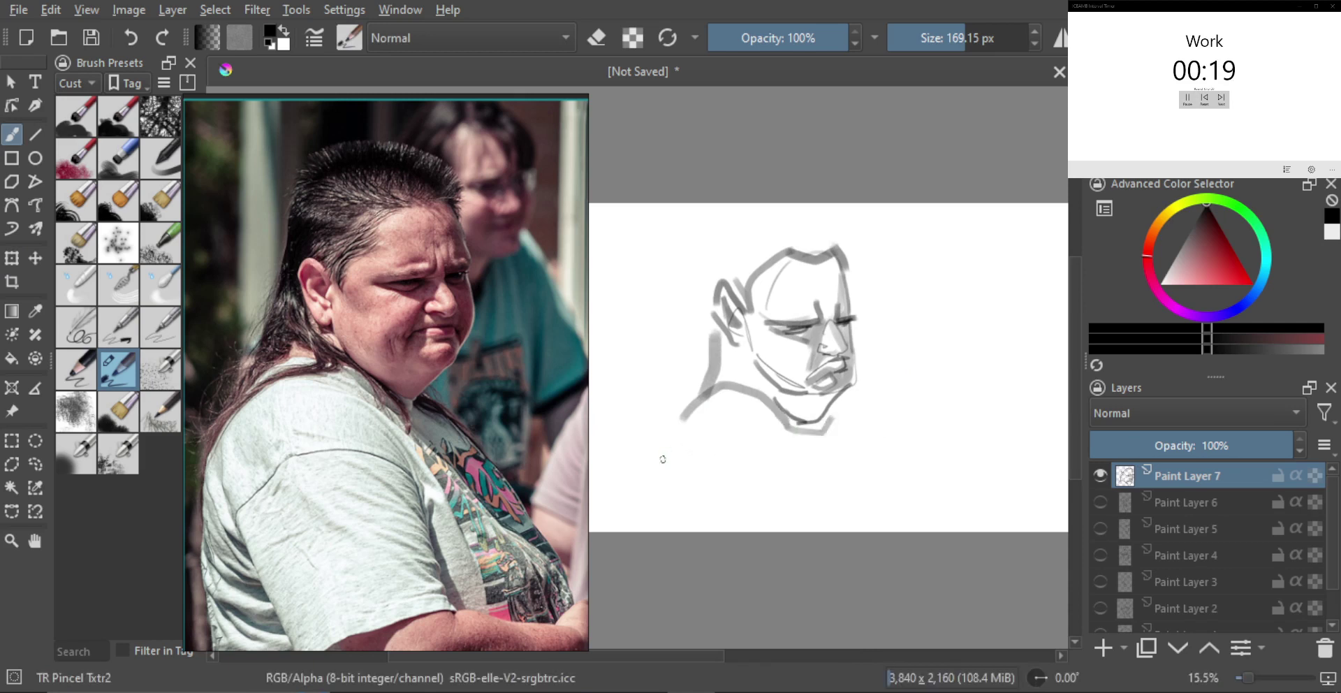
mouse_move(663, 459)
left_mouse_down()
mouse_move(726, 421)
mouse_move(784, 480)
mouse_move(702, 420)
mouse_move(660, 495)
mouse_move(871, 467)
left_mouse_up()
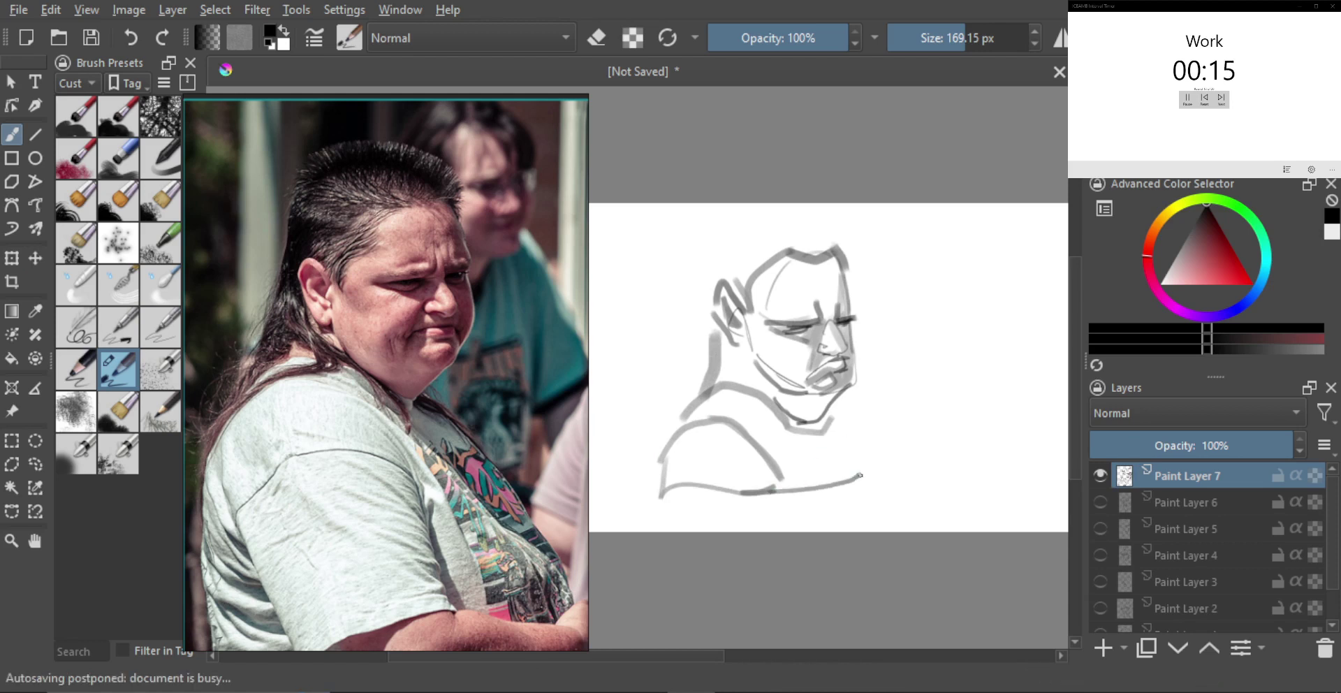
left_click_drag(849, 402, 875, 465)
Step: Draw the long hair behind the ear and the top of the hair, then lighten its outer edge with the eraser at 165.22 px
mouse_move(704, 308)
left_mouse_down()
mouse_move(682, 398)
mouse_move(699, 394)
left_mouse_up()
left_click_drag(730, 330, 719, 385)
mouse_move(712, 274)
left_mouse_down()
mouse_move(739, 208)
mouse_move(835, 234)
mouse_move(842, 255)
left_mouse_up()
mouse_move(795, 204)
left_mouse_down()
mouse_move(709, 233)
mouse_move(702, 285)
mouse_move(743, 256)
mouse_move(804, 245)
mouse_move(797, 233)
mouse_move(826, 252)
left_mouse_up()
key("bracketleft")
key("bracketleft")
key("ctrl+z")
mouse_move(826, 252)
left_mouse_down()
mouse_move(759, 231)
mouse_move(834, 223)
mouse_move(847, 241)
left_mouse_up()
key("e")
mouse_move(690, 291)
left_mouse_down()
mouse_move(714, 231)
mouse_move(828, 206)
left_mouse_up()
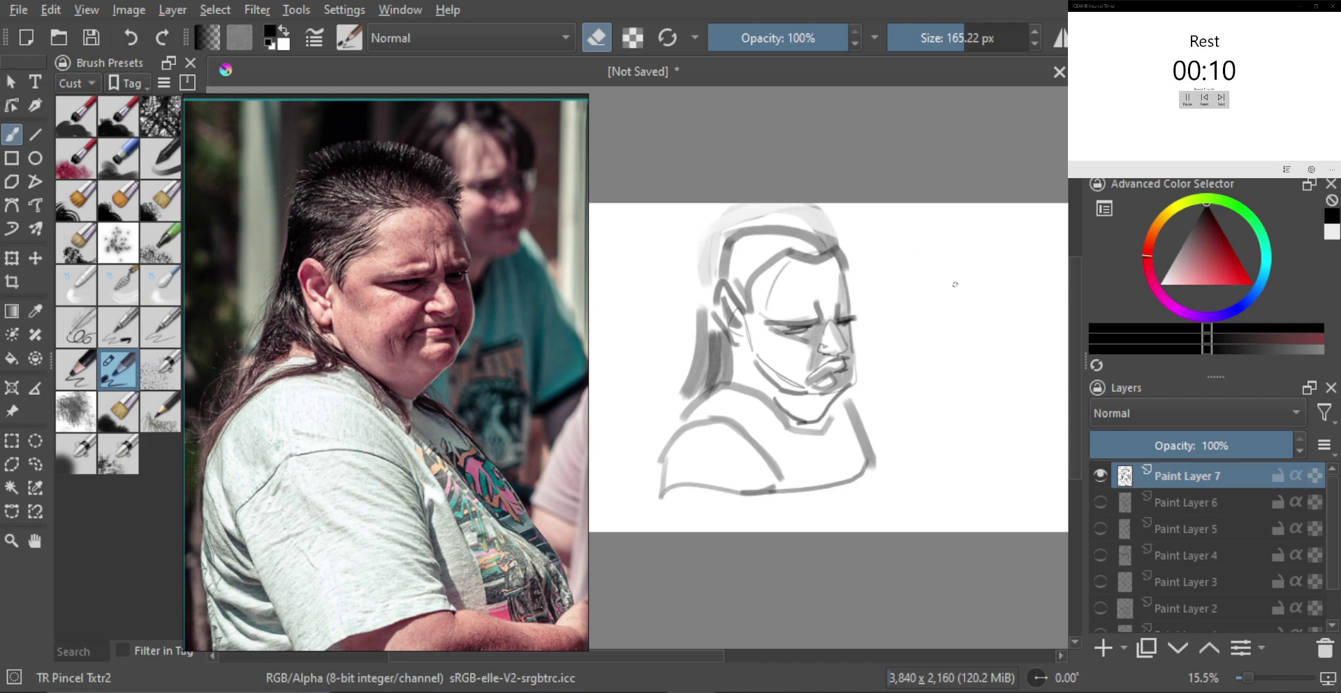
Step: Hide Paint Layer 7, add a new paint layer, and bring up the blurred background person in the teal T-shirt
left_click(1102, 475)
key("Insert")
scroll(450, 438, "down", 4)
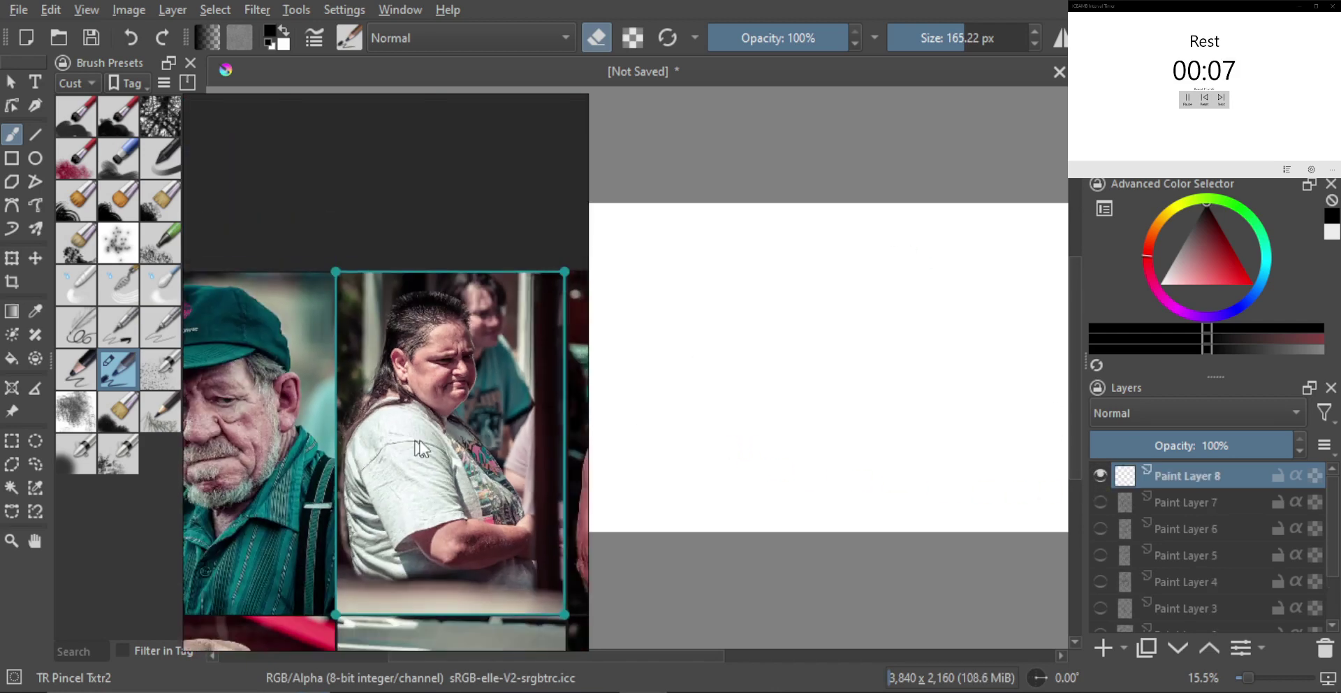
left_click_drag(482, 438, 424, 476)
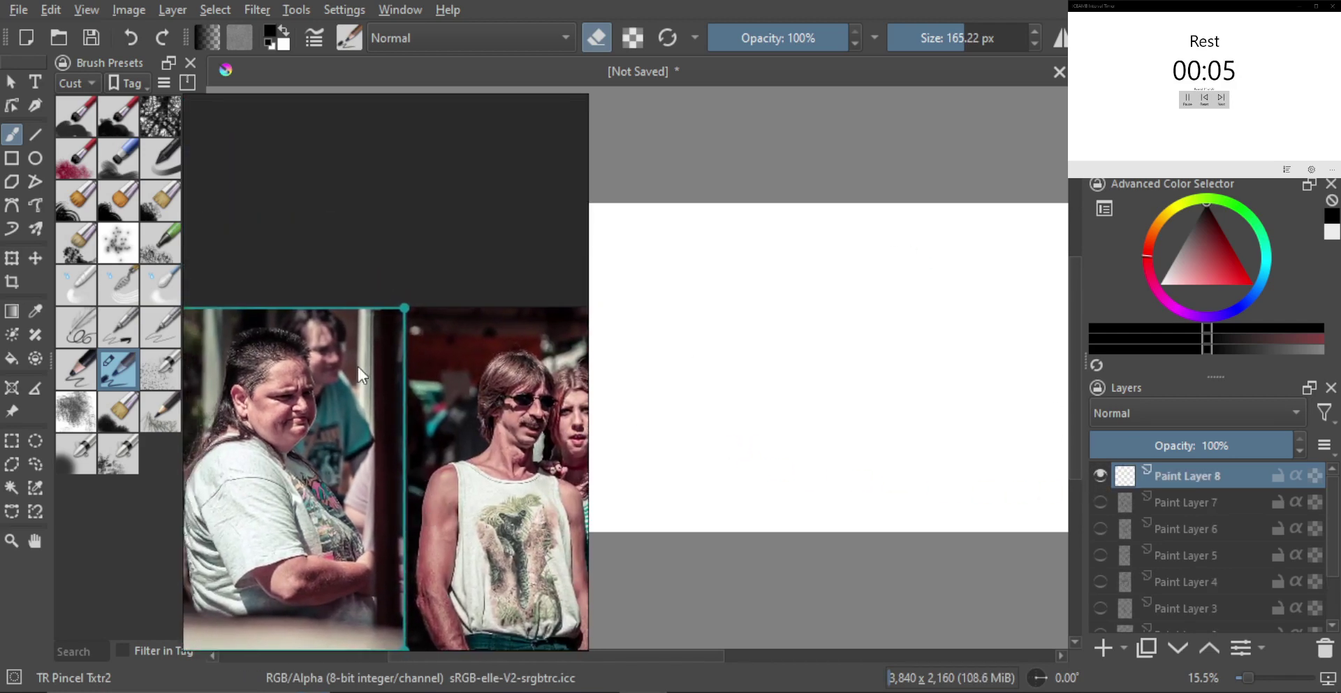
double_click(357, 363)
scroll(391, 307, "up", 3)
left_click_drag(391, 315, 374, 517)
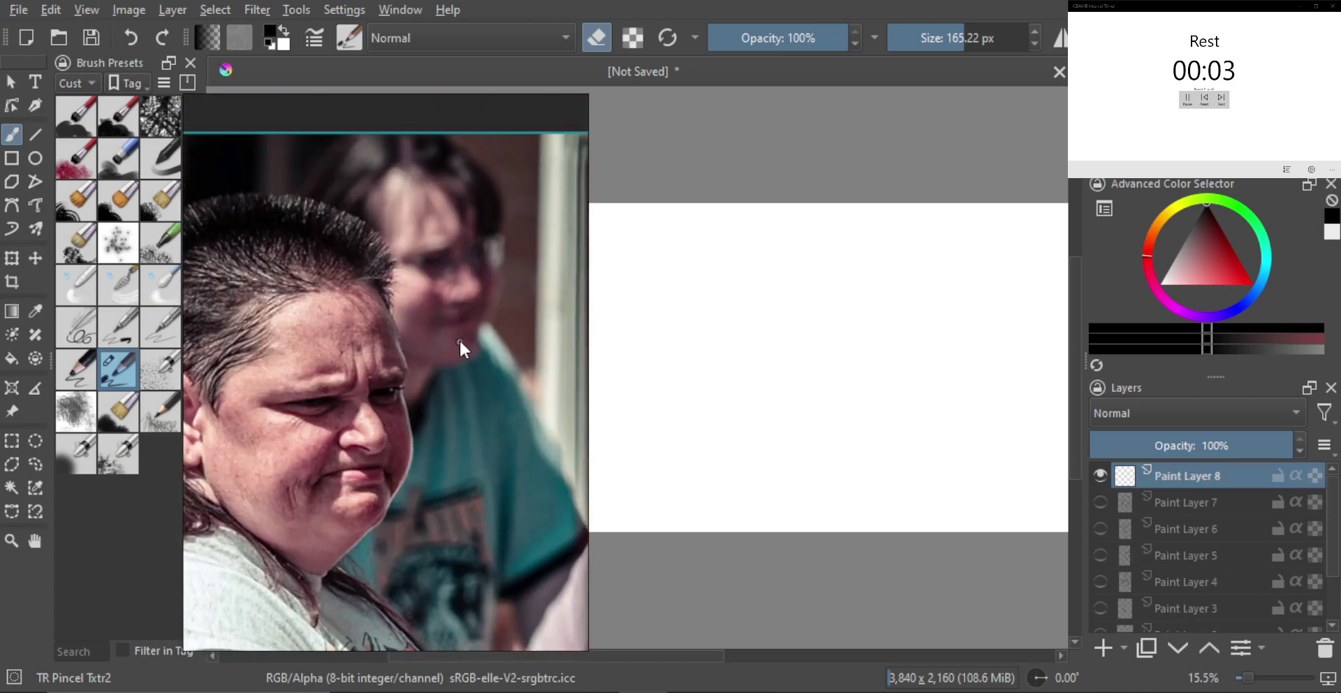
left_click_drag(459, 342, 457, 356)
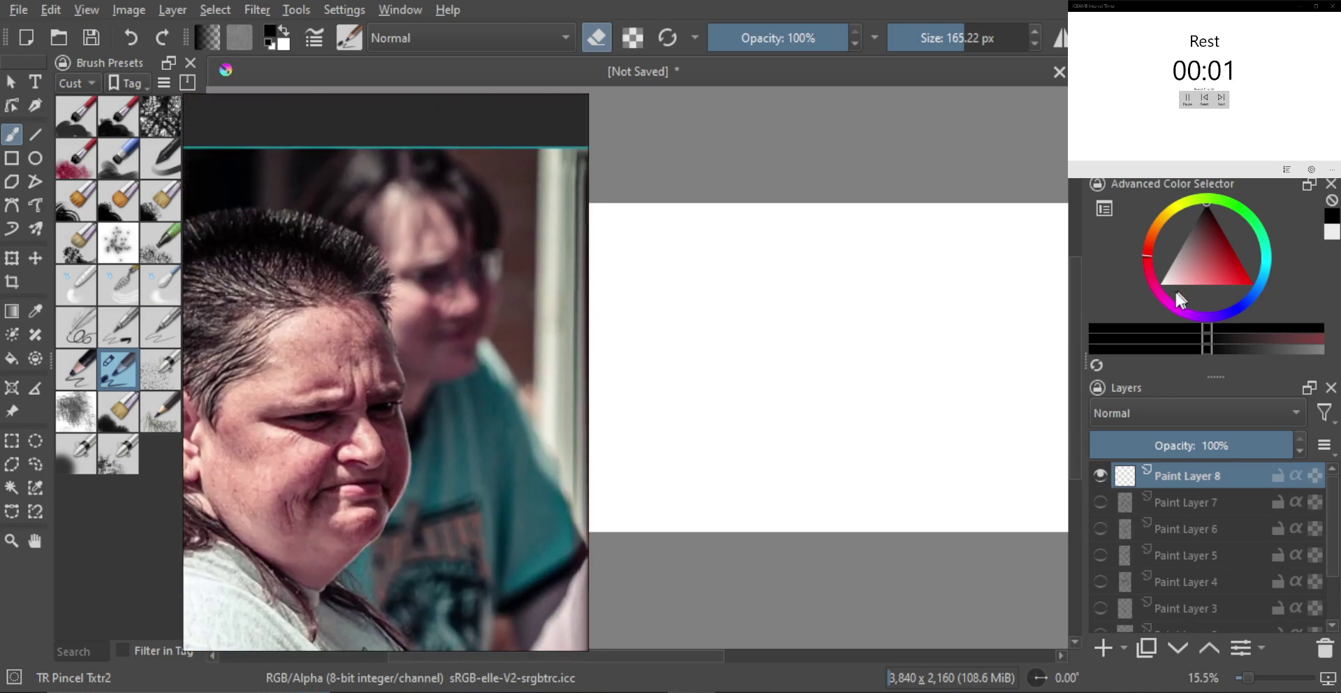
Step: Return to painting at 73.60 px and sketch the background person's skull, hairline, ear, face edge and jaw
key("e")
key("ctrl+z")
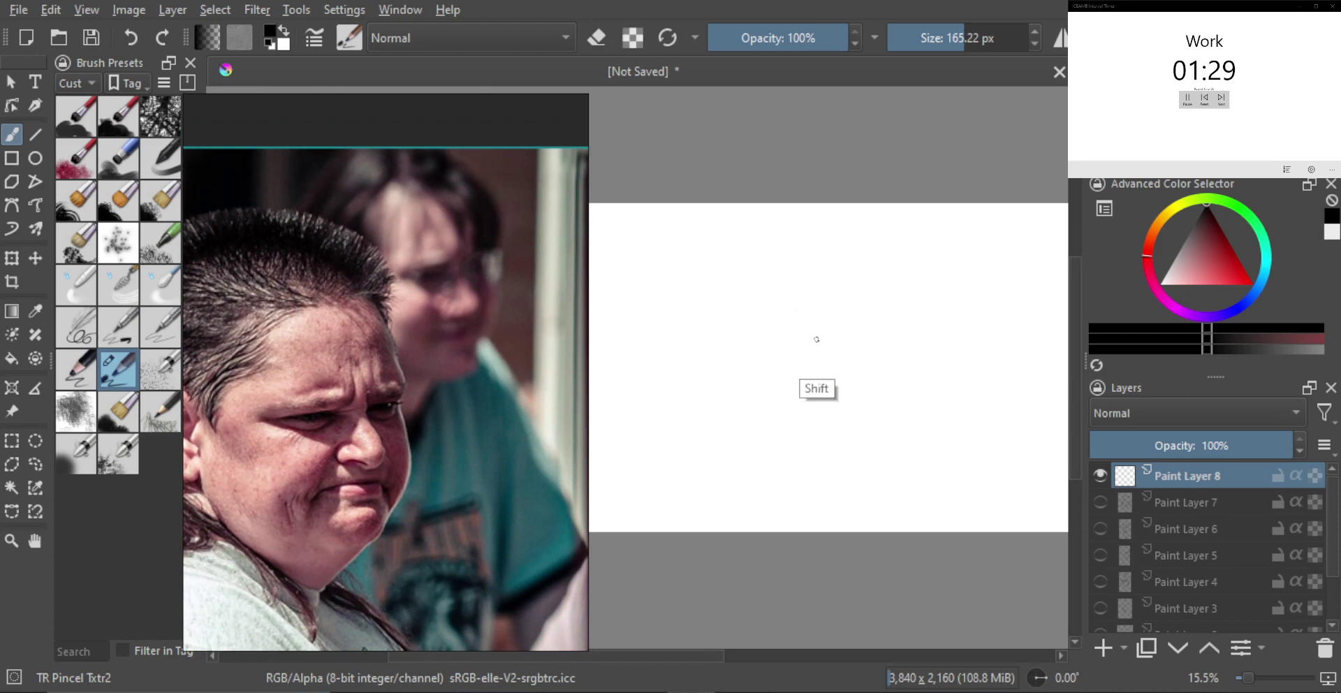
mouse_move(819, 339)
left_mouse_down("shift")
mouse_move(768, 330)
mouse_move(829, 324)
mouse_move(805, 315)
mouse_move(834, 337)
mouse_move(797, 354)
mouse_move(798, 301)
mouse_move(786, 330)
mouse_move(769, 301)
mouse_move(818, 288)
mouse_move(760, 274)
mouse_move(834, 315)
mouse_move(802, 296)
left_mouse_up("shift")
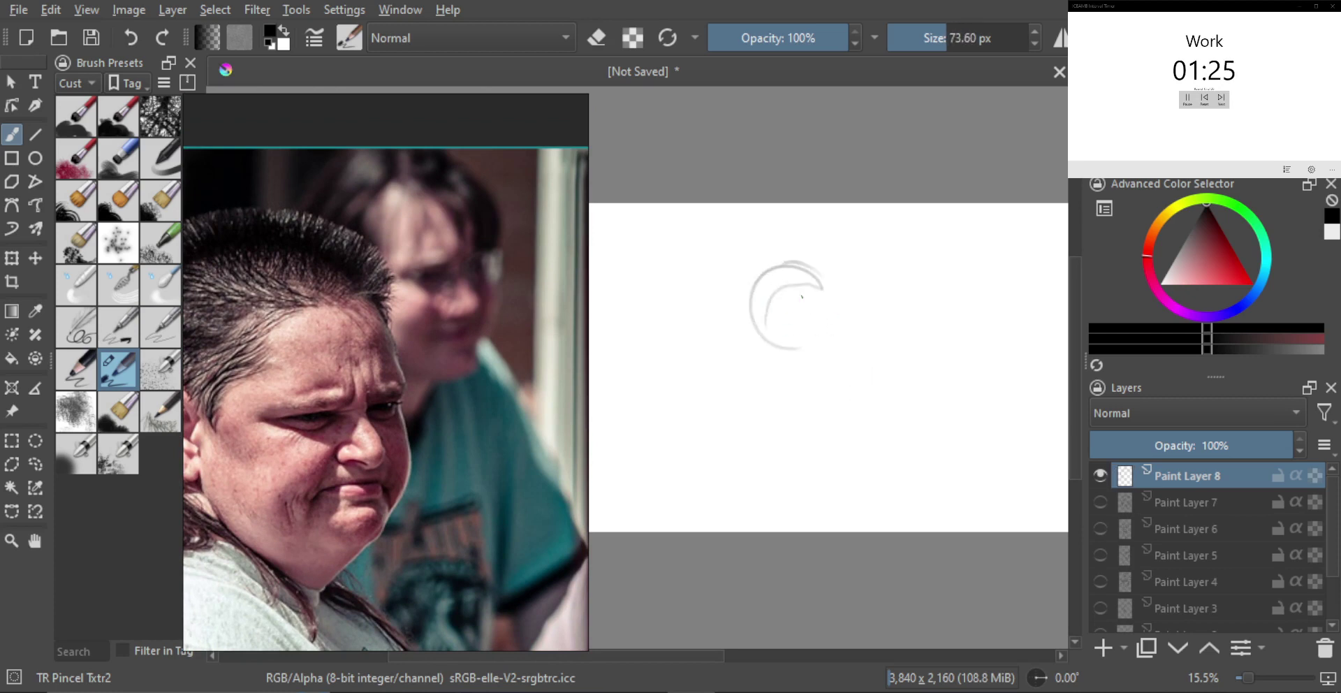
mouse_move(773, 340)
left_mouse_down()
mouse_move(827, 293)
mouse_move(830, 368)
mouse_move(817, 383)
mouse_move(748, 329)
mouse_move(795, 428)
left_mouse_up()
Step: Sketch the neck, shoulders, sleeve and long shirt folds, redrawing the shoulder line
mouse_move(739, 378)
left_mouse_down()
mouse_move(769, 422)
mouse_move(741, 411)
mouse_move(702, 450)
left_mouse_up()
key("ctrl+z")
mouse_move(731, 423)
left_mouse_down()
mouse_move(756, 464)
mouse_move(789, 381)
mouse_move(894, 487)
left_mouse_up()
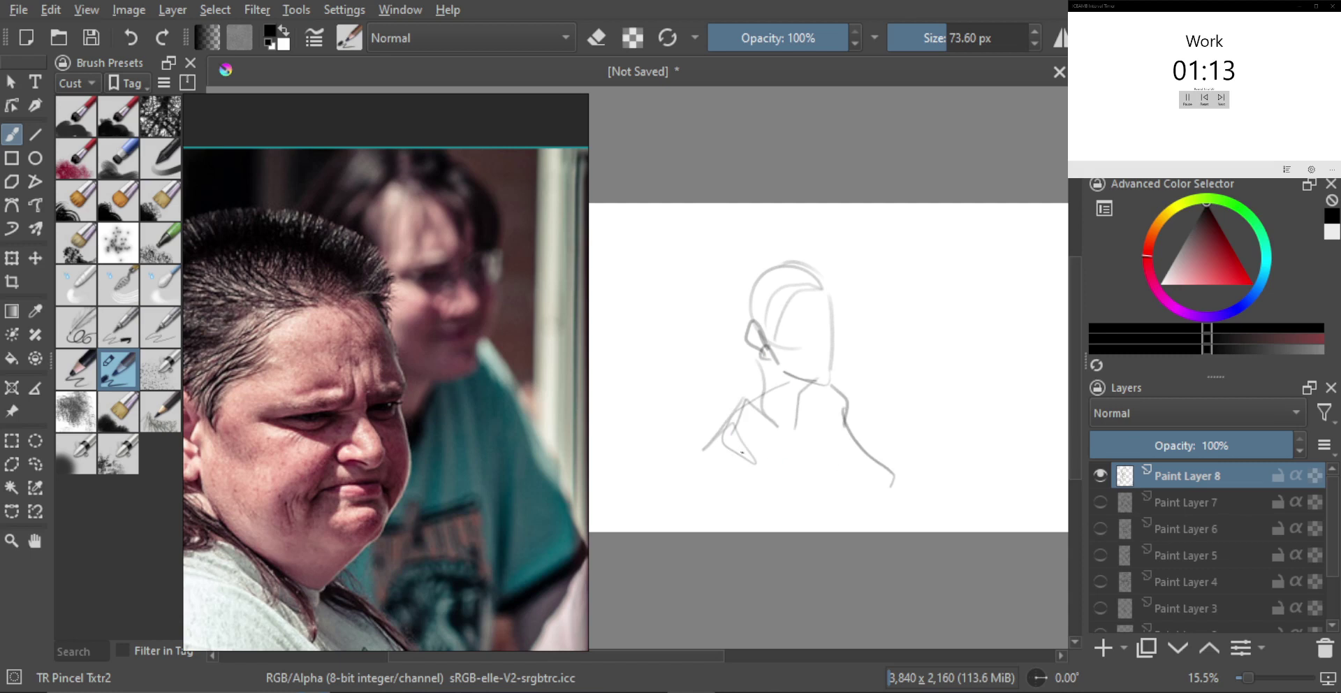
left_click_drag(805, 405, 791, 492)
mouse_move(811, 419)
left_mouse_down()
mouse_move(826, 501)
mouse_move(837, 427)
left_mouse_up()
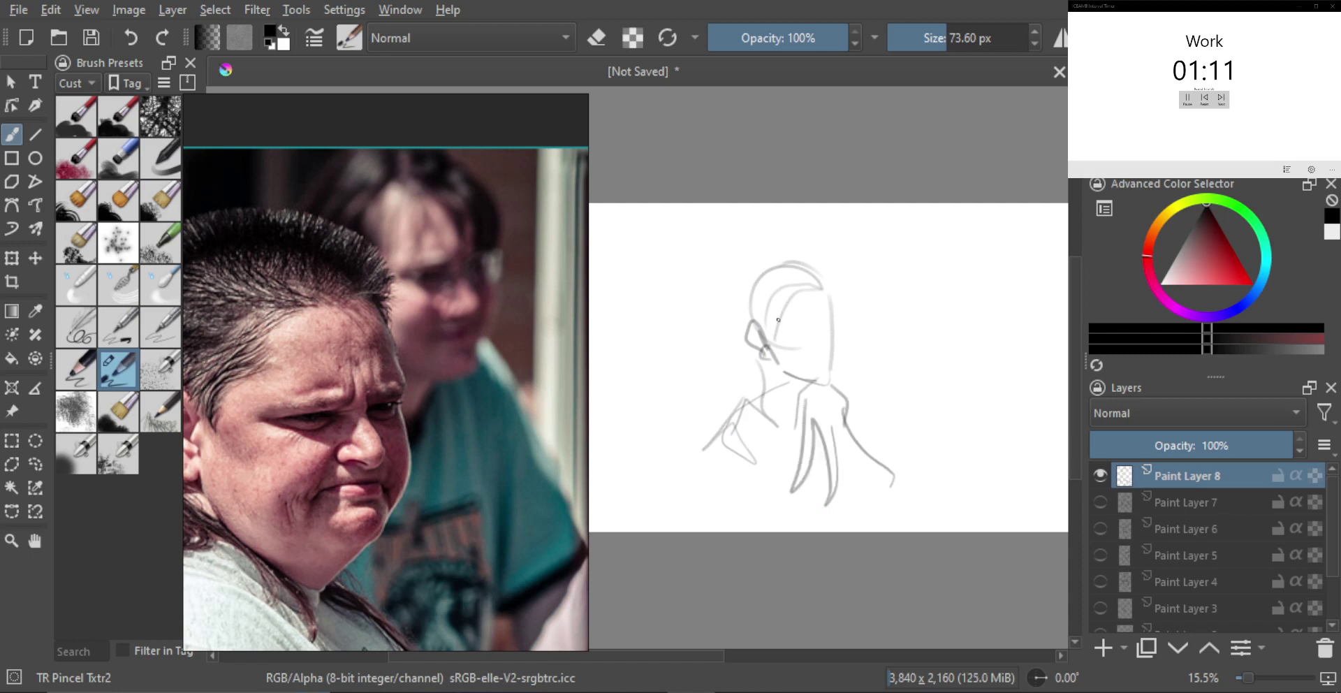
Step: Draw the dark hair around the forehead, over the crown and down behind the ear to the shoulder
left_click_drag(775, 291, 765, 349)
mouse_move(788, 285)
left_mouse_down()
mouse_move(756, 276)
mouse_move(766, 266)
mouse_move(812, 319)
mouse_move(828, 322)
mouse_move(843, 303)
left_mouse_up()
mouse_move(814, 261)
left_mouse_down()
mouse_move(832, 308)
mouse_move(823, 263)
mouse_move(743, 324)
left_mouse_up()
mouse_move(752, 275)
left_mouse_down()
mouse_move(735, 319)
mouse_move(784, 315)
mouse_move(758, 370)
mouse_move(767, 419)
left_mouse_up()
key("ctrl+z")
mouse_move(756, 360)
left_mouse_down()
mouse_move(760, 407)
mouse_move(810, 410)
mouse_move(814, 388)
mouse_move(799, 445)
left_mouse_up()
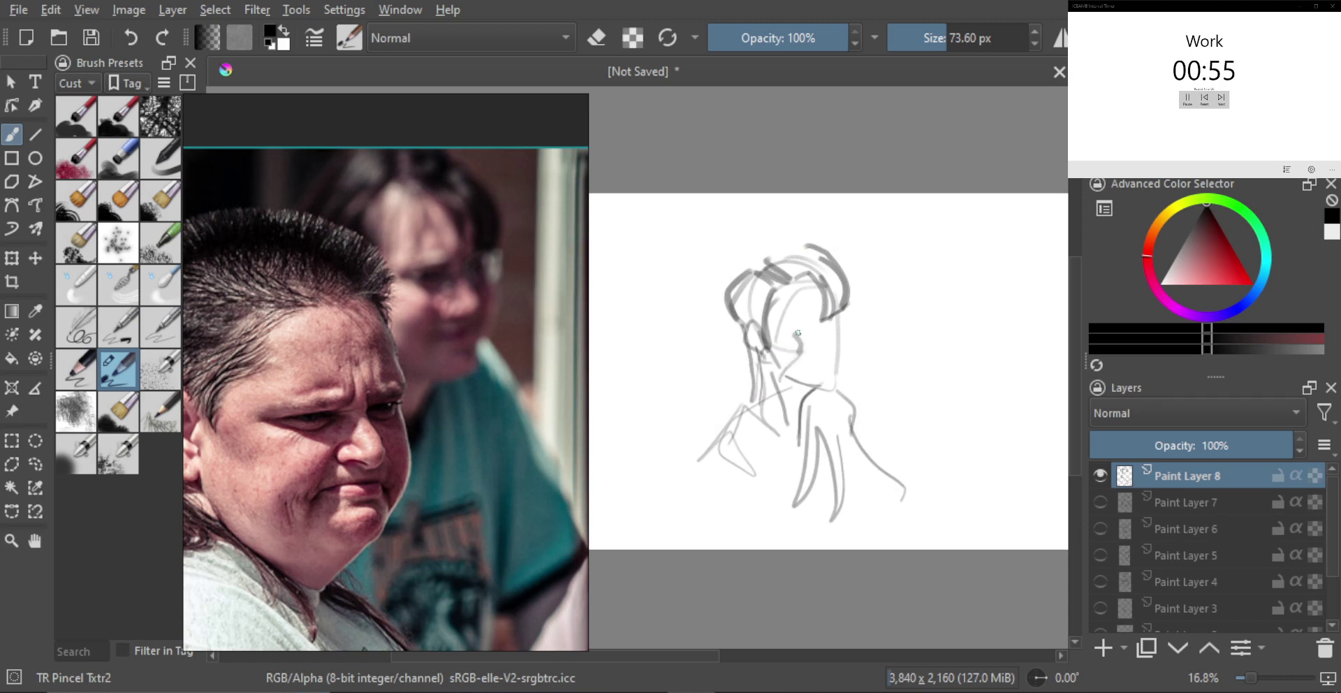
Step: Block in the shadow over the face and neck, enlarging the brush to 140.94 px
mouse_move(798, 333)
left_mouse_down()
mouse_move(786, 414)
mouse_move(786, 390)
mouse_move(819, 337)
mouse_move(792, 438)
mouse_move(783, 372)
mouse_move(818, 337)
mouse_move(815, 400)
mouse_move(829, 331)
mouse_move(822, 401)
mouse_move(798, 443)
mouse_move(840, 361)
mouse_move(811, 353)
mouse_move(832, 357)
mouse_move(857, 323)
left_mouse_up()
key("e")
key("e")
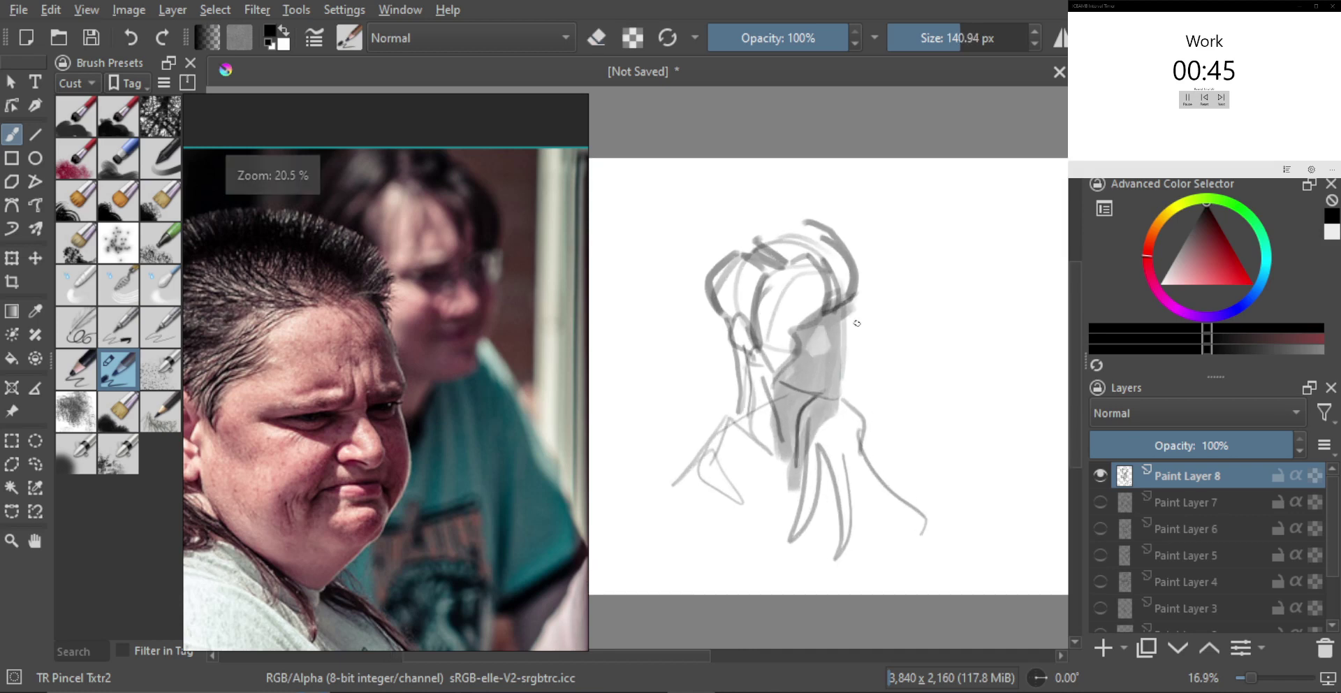
Step: Reduce the brush to 115.82 px and draw the nose and mouth, then darken the eye socket with a smaller brush
left_click_drag(830, 386, 821, 386, "shift")
left_click_drag(824, 323, 832, 349)
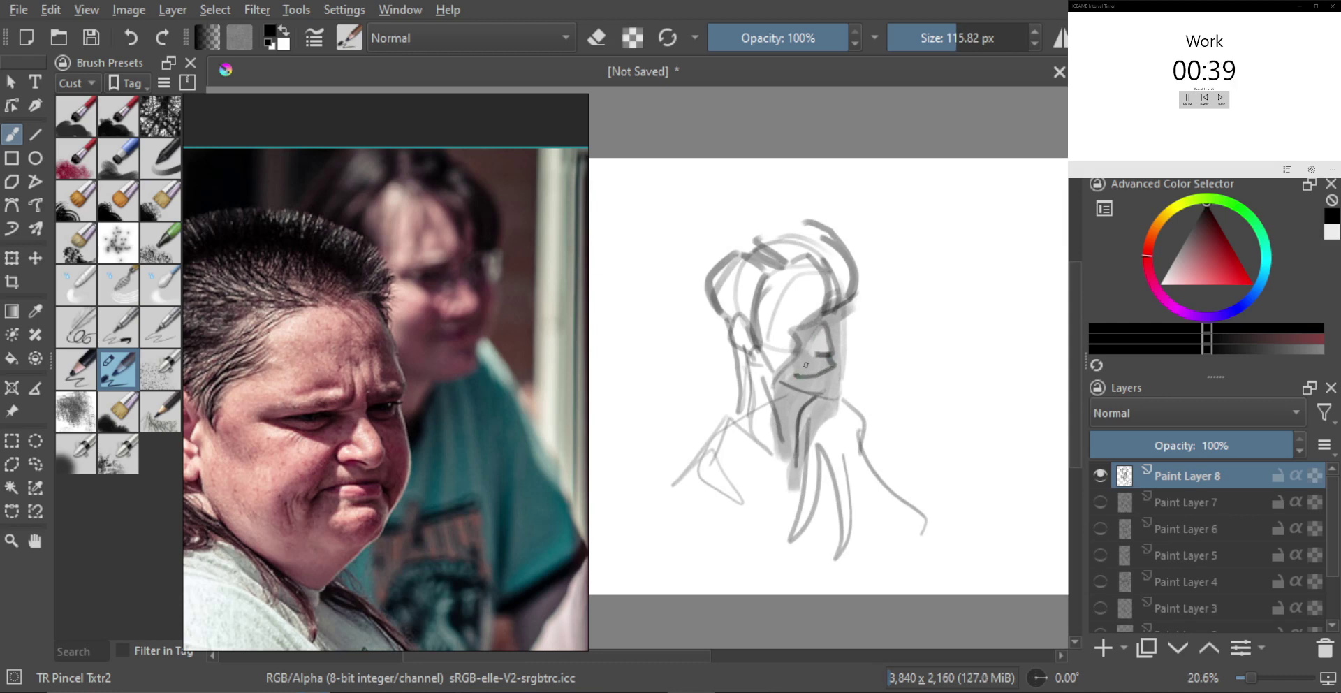
key("bracketleft")
mouse_move(817, 336)
left_mouse_down()
mouse_move(809, 323)
mouse_move(775, 334)
mouse_move(831, 323)
mouse_move(830, 336)
mouse_move(840, 318)
mouse_move(814, 314)
left_mouse_up()
key("bracketleft")
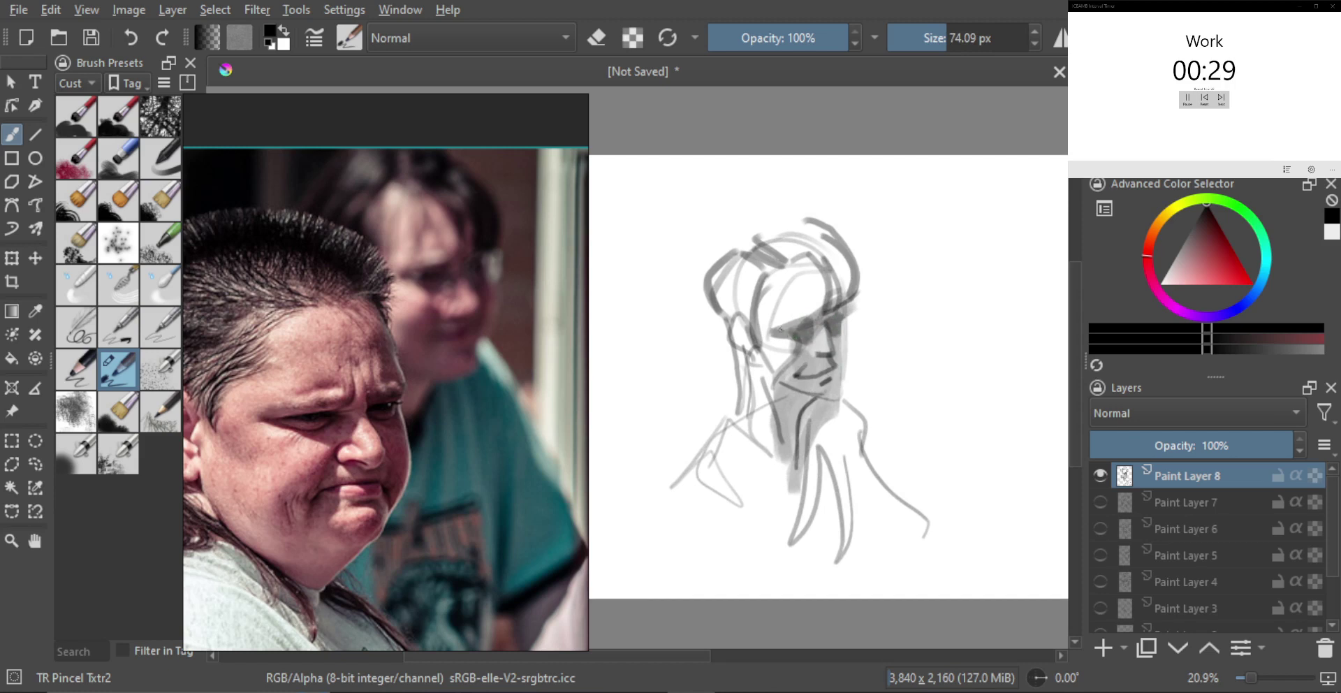
Step: Darken the brows and detail both eyes, reducing the brush from 74.09 px to 69.14 px
mouse_move(775, 330)
left_mouse_down()
mouse_move(814, 311)
mouse_move(847, 318)
left_mouse_up()
key("bracketleft")
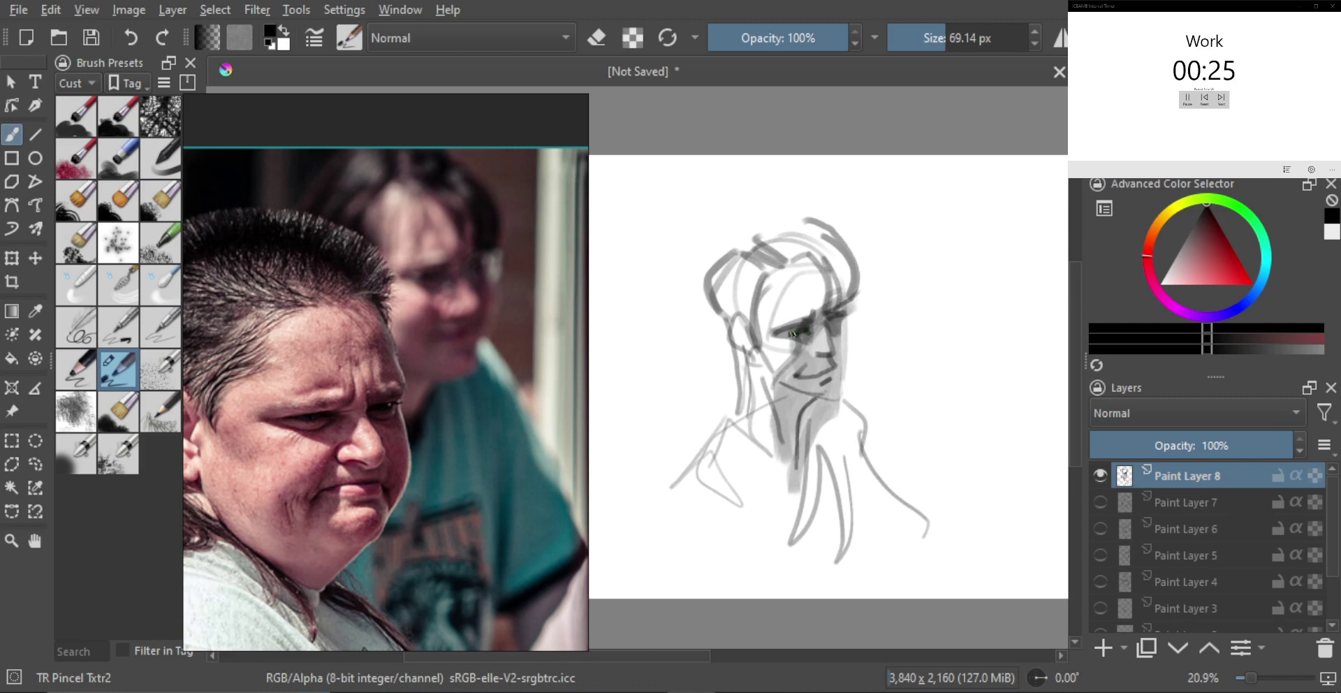
key("e")
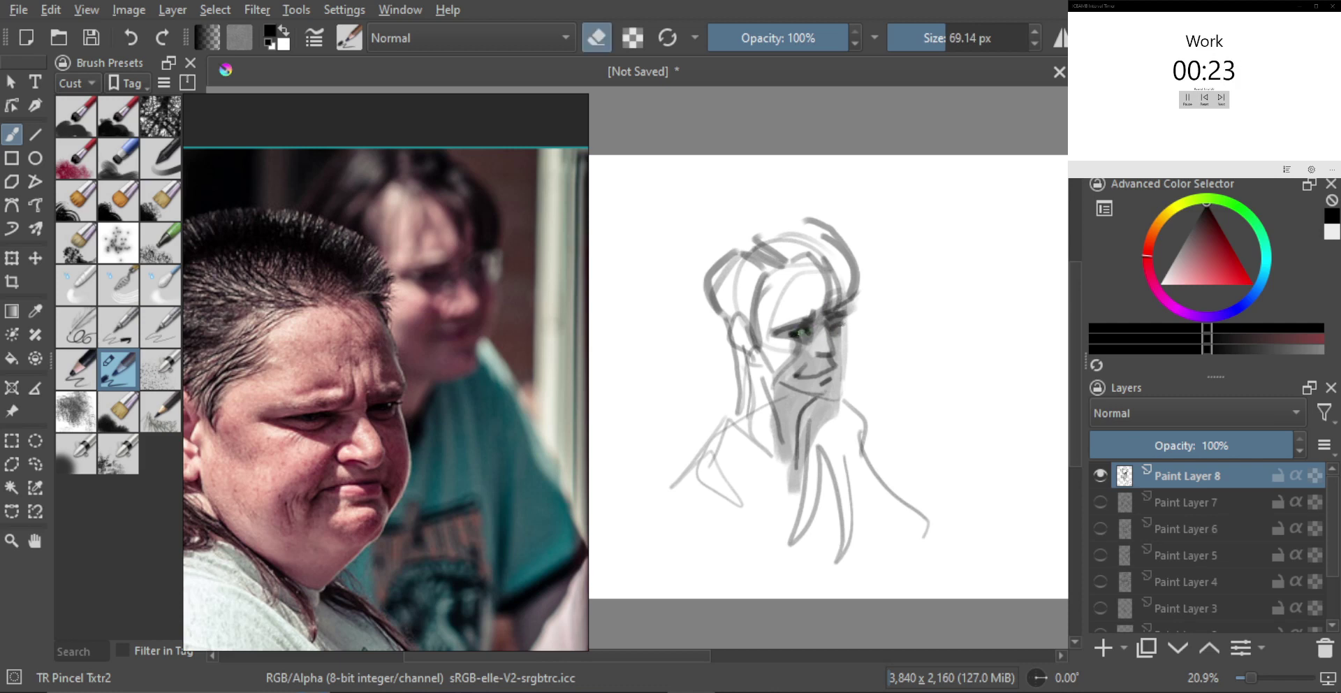
key("e")
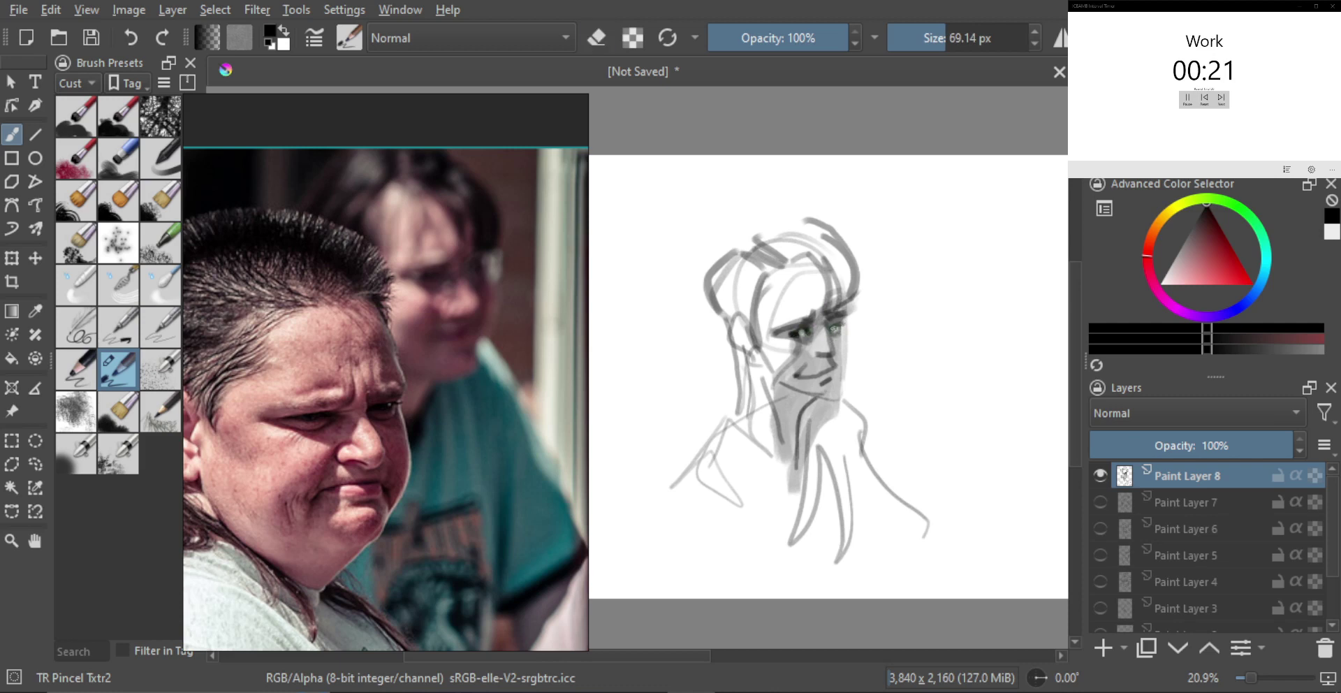
left_click(832, 330, "ctrl")
left_click(805, 331)
Step: Add the round glasses, darken the mouth and chin, and strengthen the jaw and hairline with the brush at 64.59 px
key("[")
mouse_move(806, 378)
left_mouse_down()
mouse_move(831, 366)
mouse_move(787, 344)
mouse_move(859, 330)
mouse_move(839, 400)
left_mouse_up()
key("]")
key("]")
key("bracketleft")
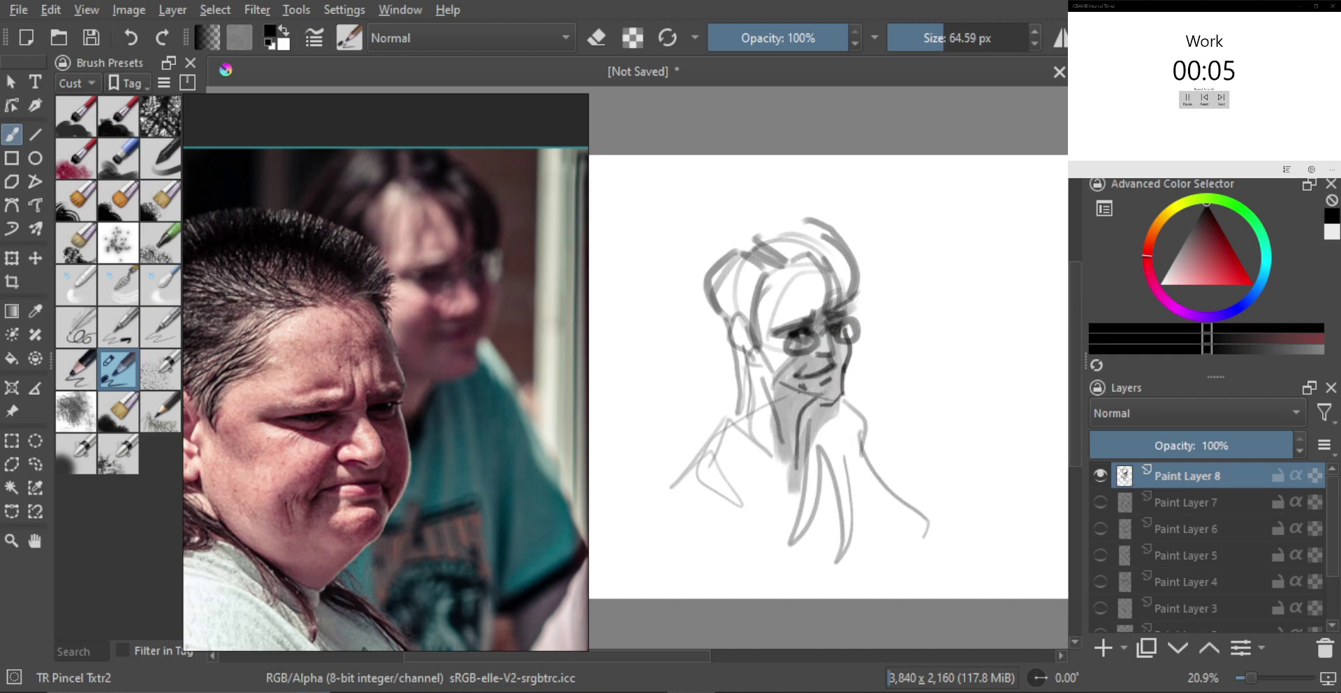
left_click_drag(768, 374, 809, 399)
mouse_move(790, 265)
left_mouse_down()
mouse_move(833, 298)
mouse_move(850, 335)
mouse_move(834, 300)
left_mouse_up()
Step: Hide Paint Layer 8, add a new paint layer, and bring up the photo of the moustached man in sunglasses
scroll(838, 285, "down", 3)
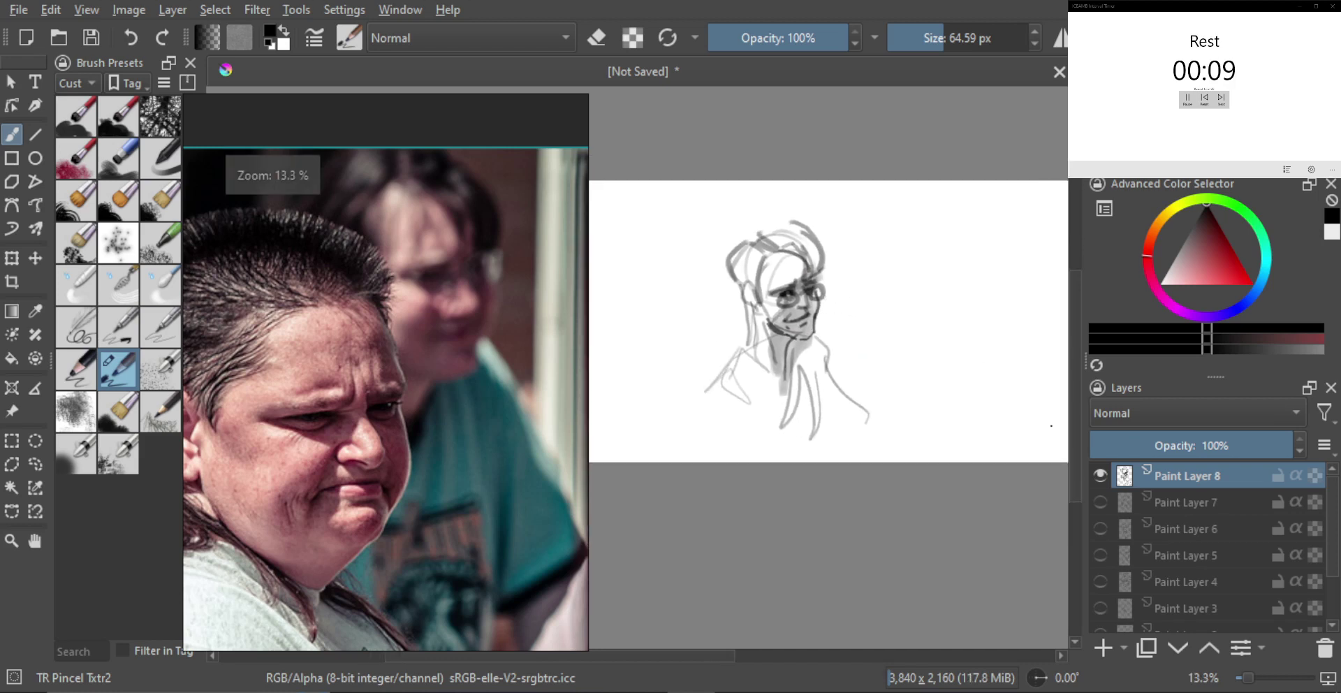
left_click(1102, 477)
key("Insert")
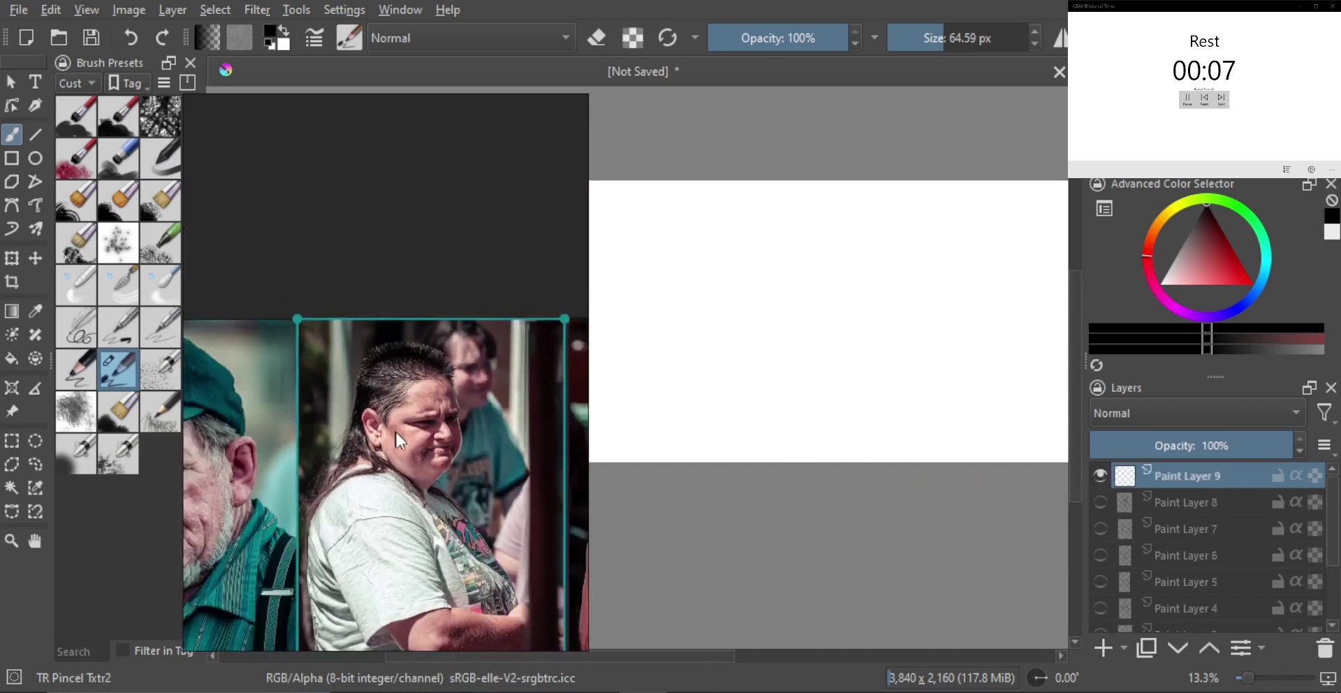
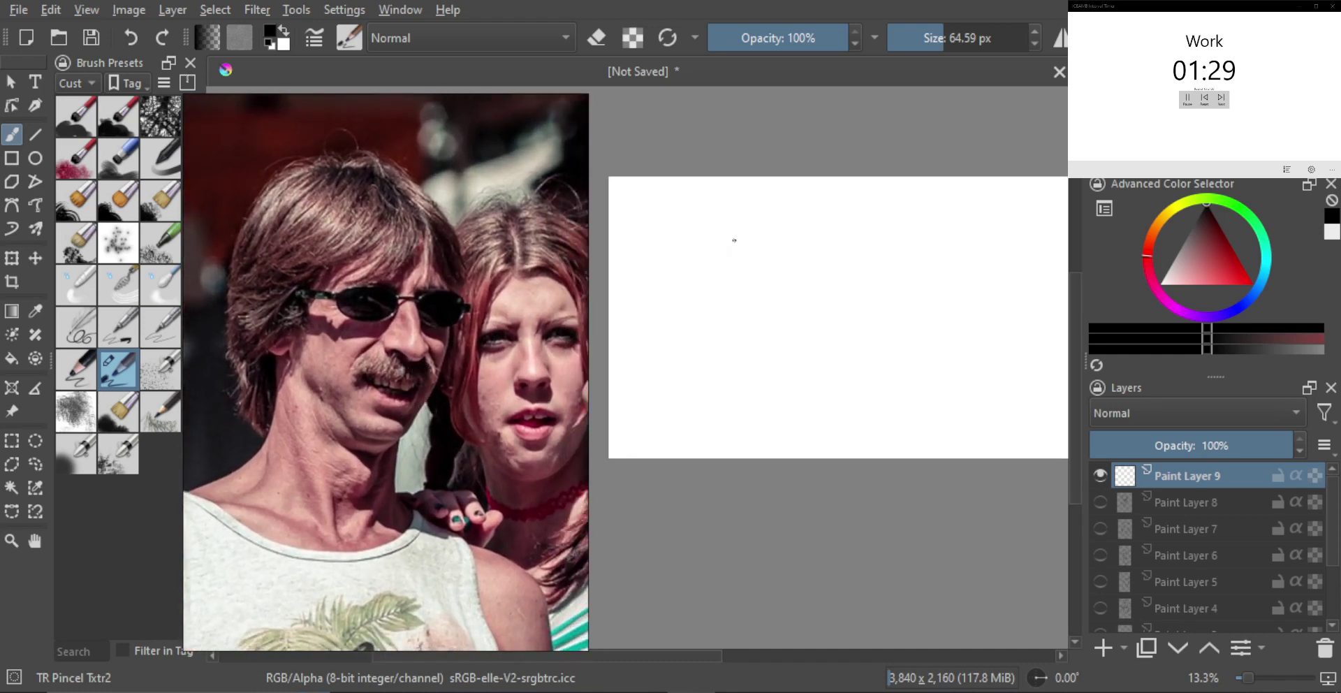
Step: Sketch the man's skull circle, forehead, ear, jaw and triangular eye shapes with the 64.59 px brush, undoing the last stroke
mouse_move(734, 240)
left_mouse_down()
mouse_move(790, 220)
mouse_move(796, 301)
mouse_move(735, 238)
mouse_move(761, 269)
mouse_move(806, 243)
mouse_move(822, 273)
mouse_move(816, 336)
mouse_move(771, 339)
left_mouse_up()
mouse_move(753, 294)
left_mouse_down()
mouse_move(751, 315)
mouse_move(777, 274)
mouse_move(771, 291)
mouse_move(819, 283)
left_mouse_up()
scroll(816, 281, "up", 1)
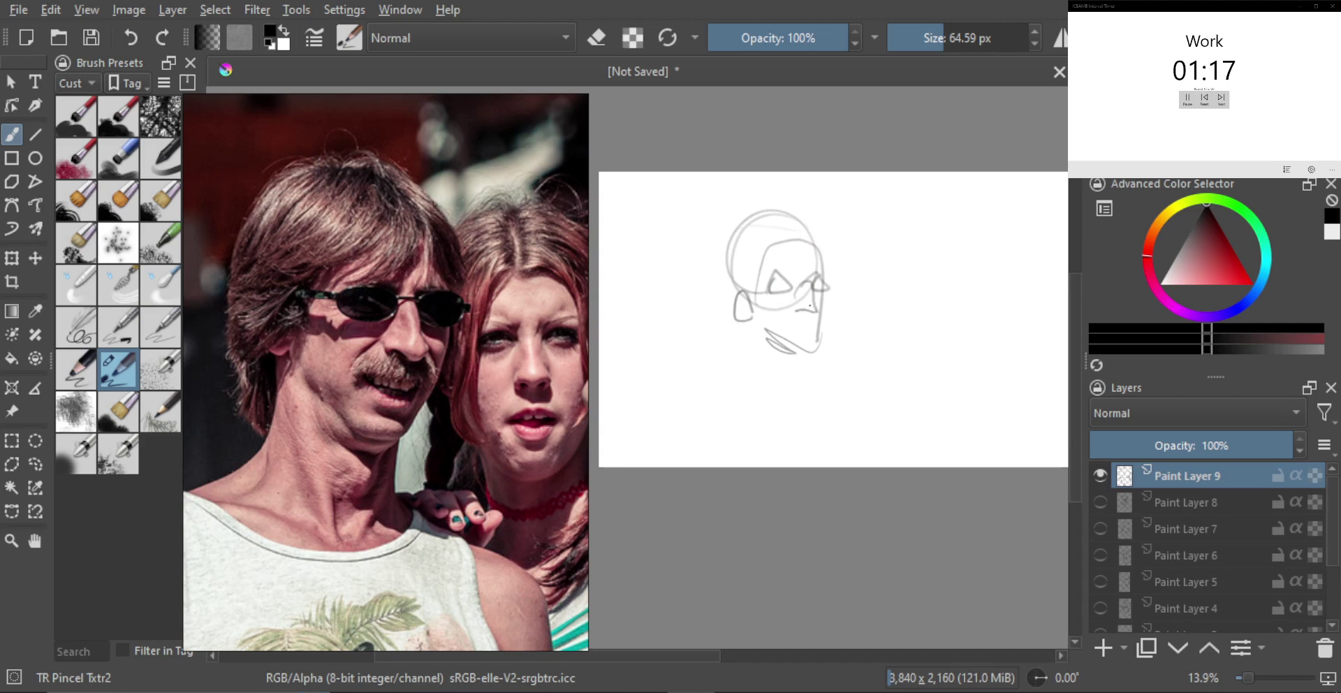
key("ctrl+z")
Step: Draw the man's nose, dark moustache and mouth, then fill in the sunglasses lenses
mouse_move(792, 292)
left_mouse_down()
mouse_move(836, 320)
mouse_move(788, 317)
mouse_move(806, 307)
mouse_move(815, 331)
mouse_move(781, 329)
mouse_move(823, 327)
left_mouse_up()
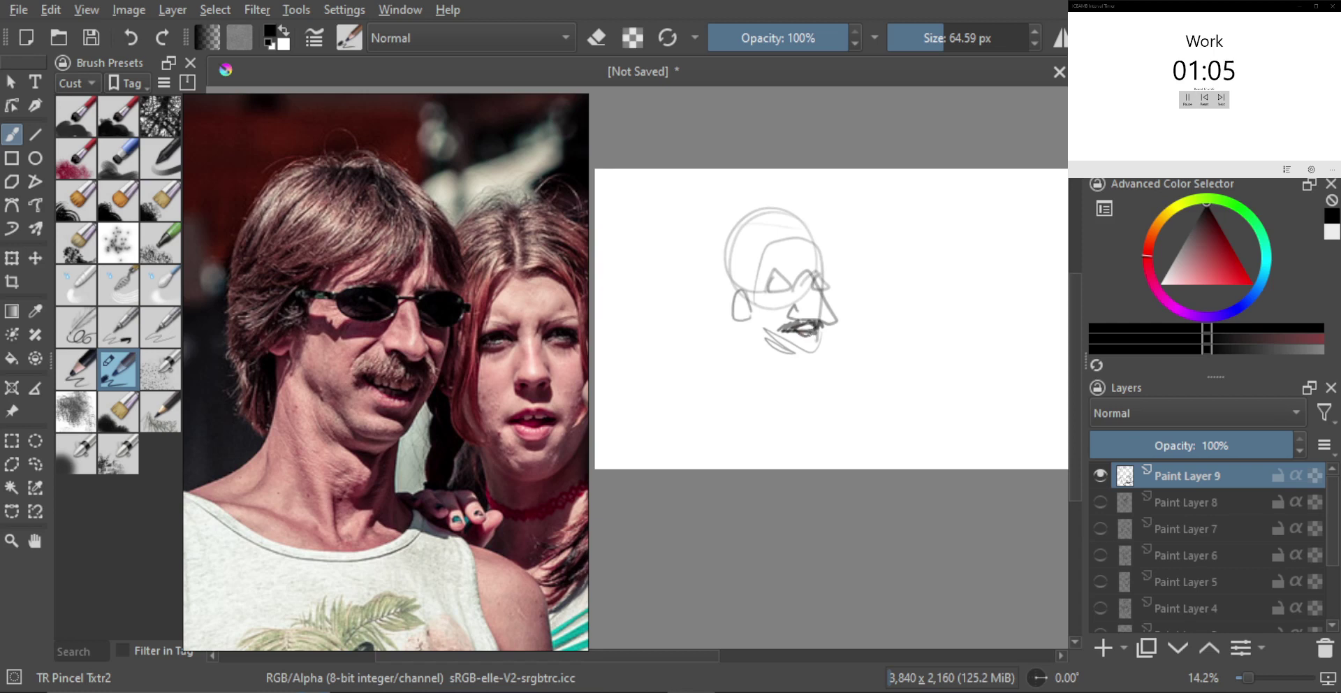
left_click_drag(803, 333, 814, 336)
left_click_drag(775, 285, 825, 291)
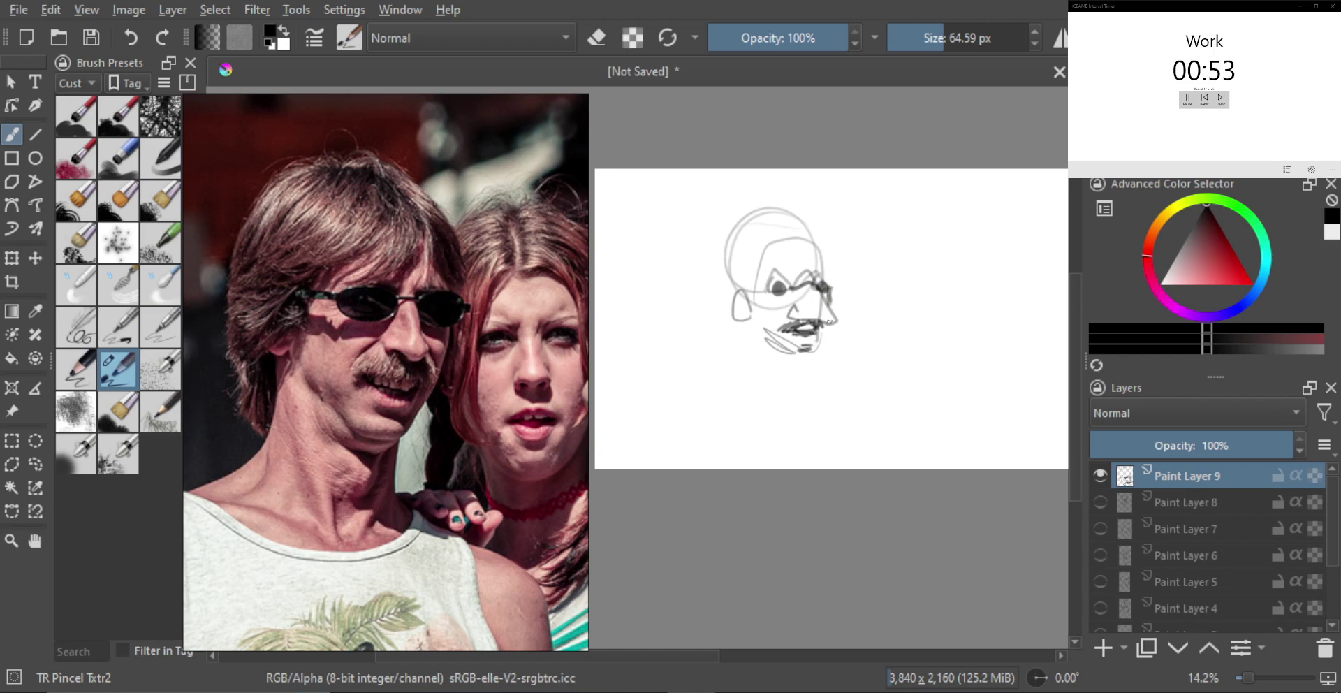
Step: Draw the man's jaw and chin, refine the ear, and add the neck, shoulder slopes and curved neckline with the 64.59 px brush
mouse_move(825, 323)
left_mouse_down()
mouse_move(810, 369)
mouse_move(786, 370)
mouse_move(765, 341)
mouse_move(792, 365)
left_mouse_up()
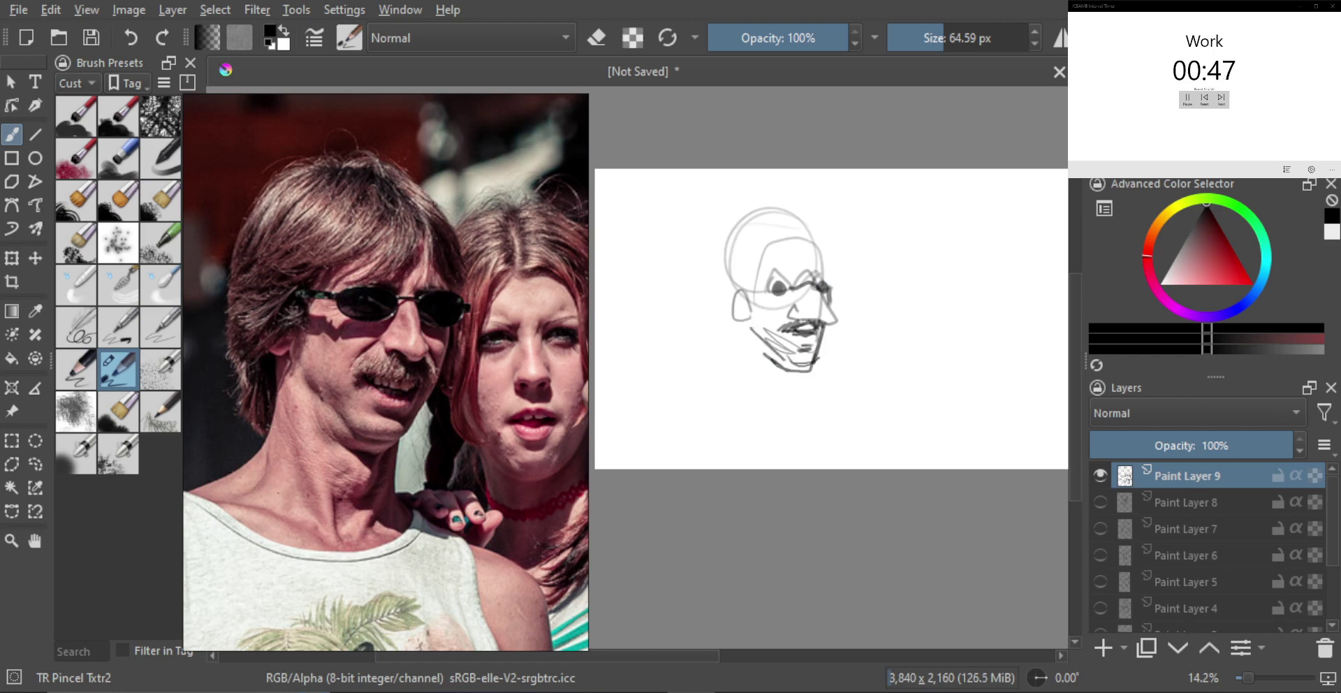
mouse_move(746, 320)
left_mouse_down()
mouse_move(731, 287)
mouse_move(729, 378)
mouse_move(737, 327)
left_mouse_up()
mouse_move(793, 386)
left_mouse_down()
mouse_move(777, 417)
mouse_move(790, 388)
left_mouse_up()
mouse_move(730, 355)
left_mouse_down()
mouse_move(689, 420)
mouse_move(803, 385)
mouse_move(829, 430)
left_mouse_up()
mouse_move(690, 421)
left_mouse_down()
mouse_move(779, 460)
mouse_move(827, 433)
mouse_move(721, 419)
left_mouse_up()
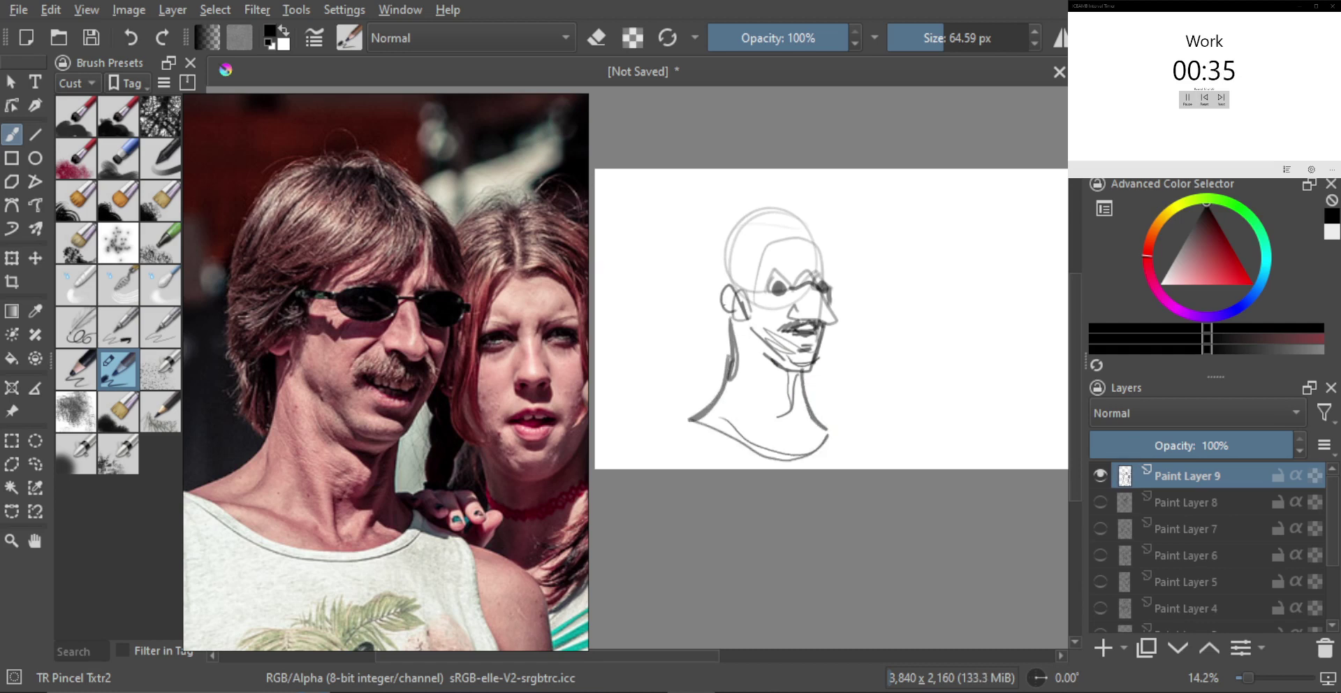
mouse_move(713, 300)
left_mouse_down()
mouse_move(713, 349)
mouse_move(730, 360)
mouse_move(723, 303)
left_mouse_up()
Step: Block in the man's long hair and fringe around the head, enlarging the brush from 77.44 to 119.21 px to fill the dark masses
mouse_move(706, 355)
left_mouse_down()
mouse_move(695, 275)
mouse_move(707, 241)
mouse_move(761, 198)
mouse_move(790, 241)
left_mouse_up()
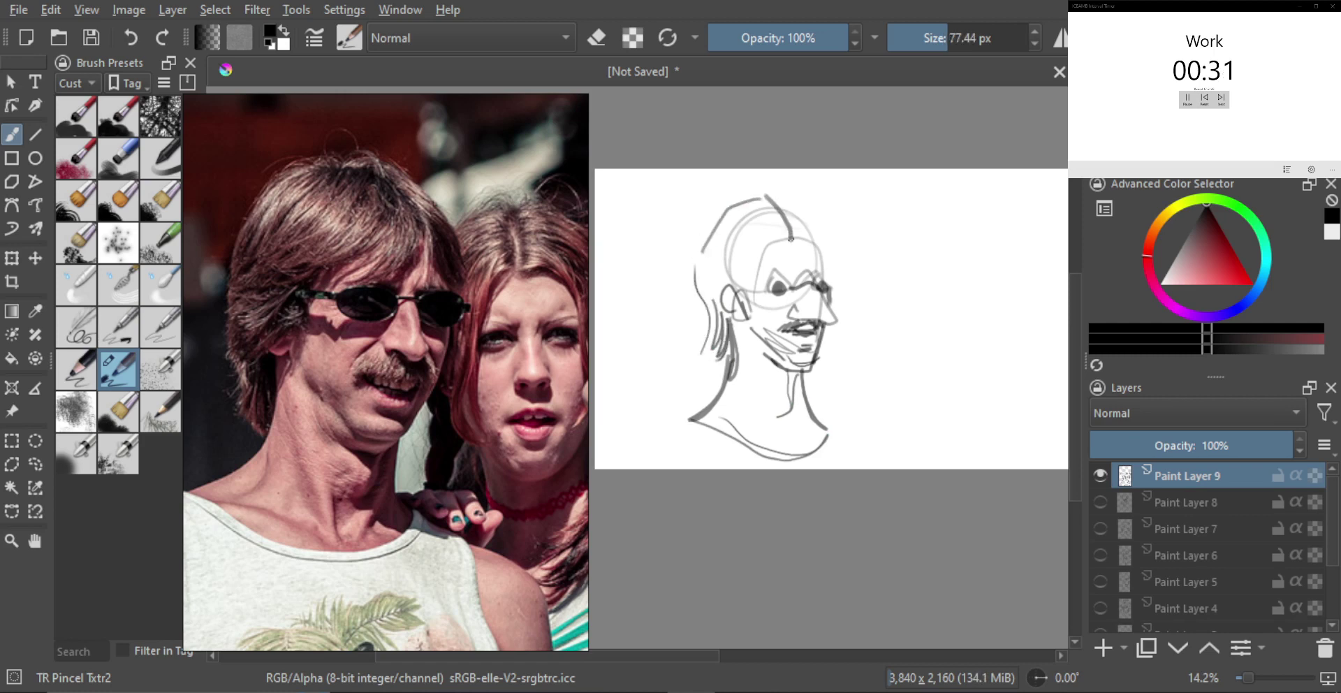
left_click_drag(777, 197, 795, 241)
mouse_move(783, 199)
left_mouse_down()
mouse_move(799, 239)
mouse_move(761, 286)
mouse_move(780, 237)
mouse_move(737, 298)
mouse_move(805, 241)
mouse_move(826, 289)
left_mouse_up()
mouse_move(787, 197)
left_mouse_down()
mouse_move(826, 238)
mouse_move(834, 292)
left_mouse_up()
left_click_drag(817, 218, 836, 262)
mouse_move(797, 199)
left_mouse_down()
mouse_move(820, 223)
mouse_move(830, 275)
left_mouse_up()
mouse_move(755, 222)
left_mouse_down("shift")
mouse_move(768, 222)
mouse_move(743, 217)
mouse_move(785, 251)
mouse_move(731, 252)
mouse_move(698, 297)
mouse_move(719, 307)
mouse_move(740, 287)
mouse_move(718, 348)
left_mouse_up("shift")
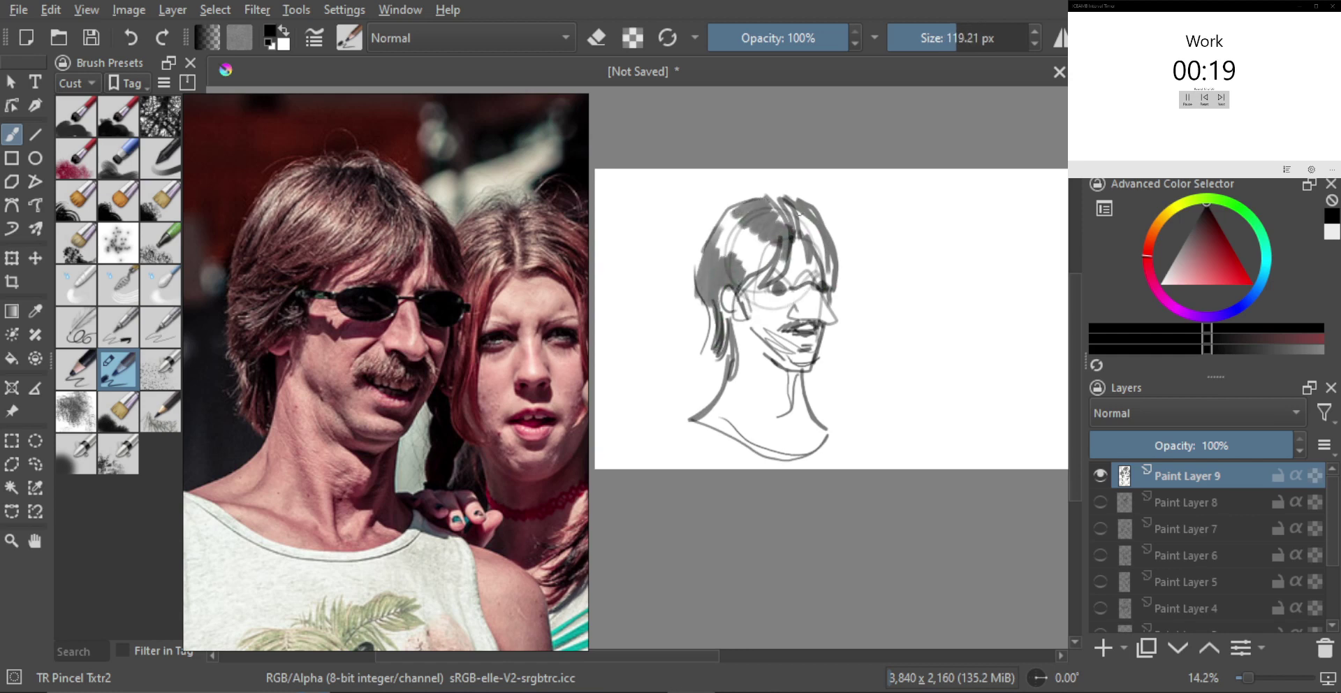
mouse_move(796, 207)
left_mouse_down()
mouse_move(832, 285)
mouse_move(784, 302)
left_mouse_up()
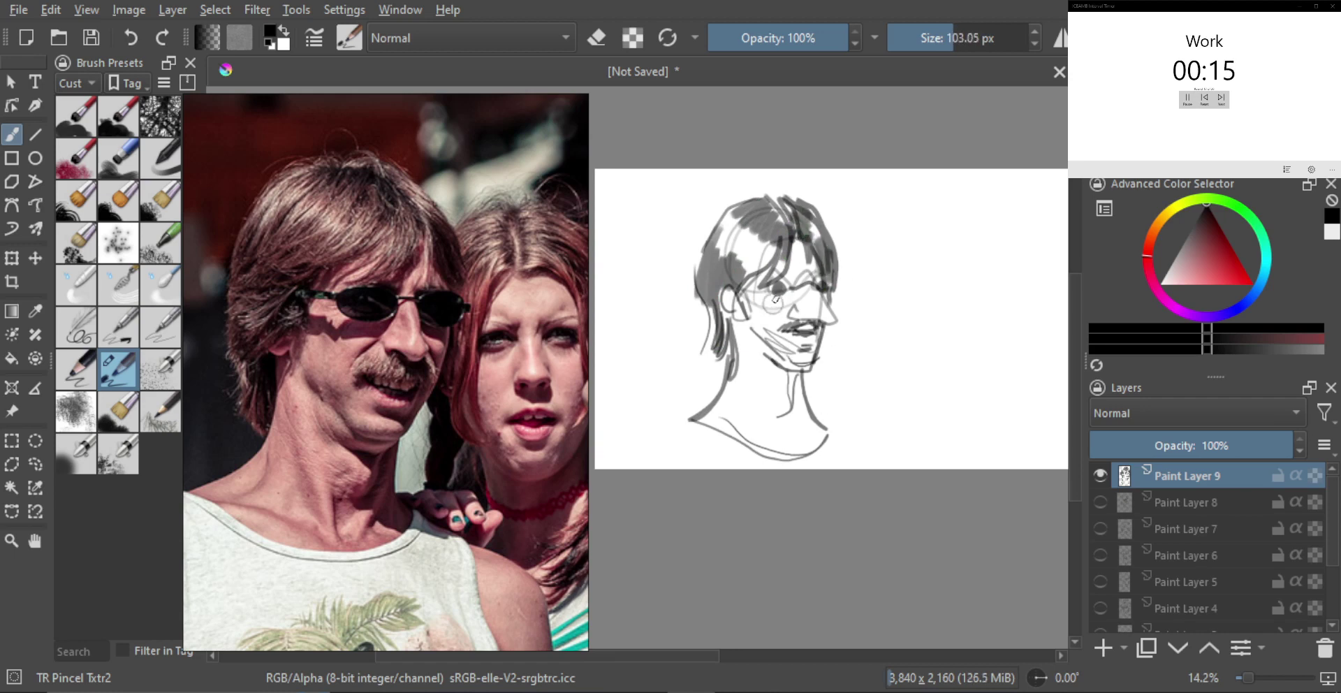
Step: Darken the man's sunglasses lenses, mouth and chin with the brush at 108.50 px
key("bracketright")
mouse_move(796, 328)
left_mouse_down()
mouse_move(834, 326)
mouse_move(804, 374)
left_mouse_up()
key("bracketleft")
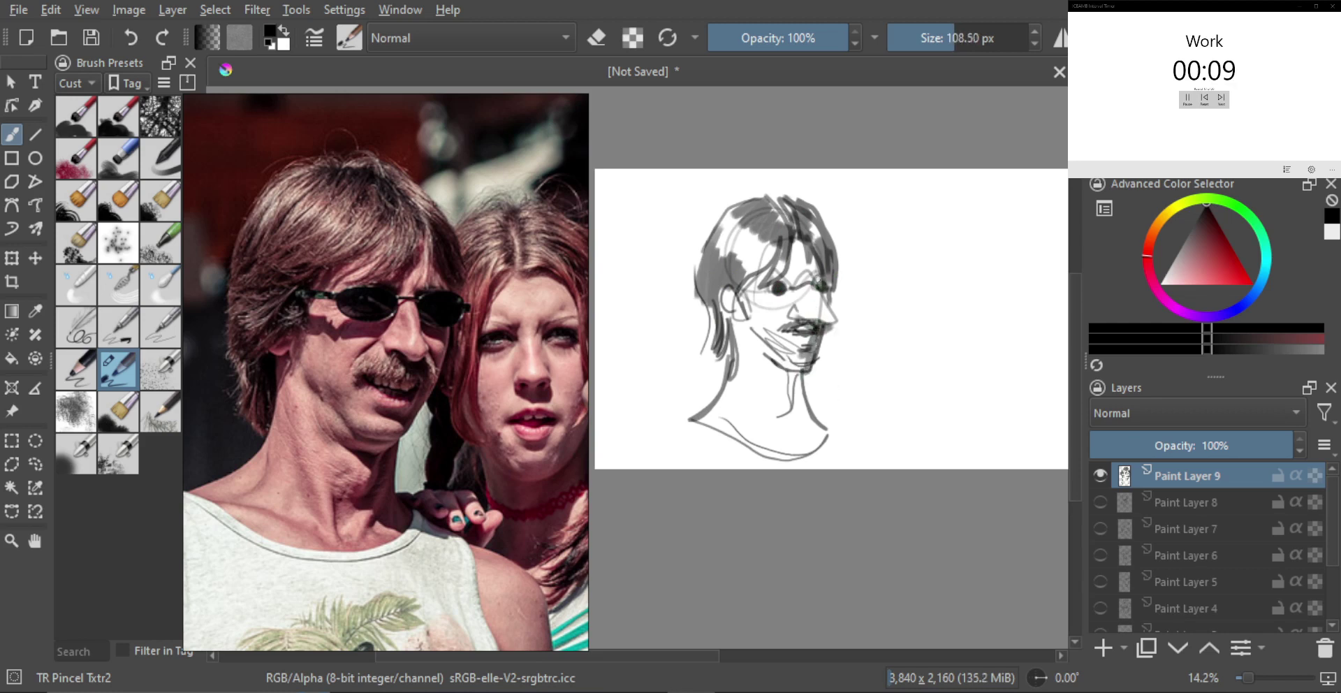
left_click_drag(813, 276, 827, 297)
Step: Shade both sides of the man's neck with broad strokes, enlarging the brush to 145.45 px and finally 160.94 px
key("bracketright")
mouse_move(785, 367)
left_mouse_down()
mouse_move(772, 369)
mouse_move(804, 372)
mouse_move(780, 419)
mouse_move(814, 430)
left_mouse_up()
key("bracketright")
mouse_move(804, 388)
left_mouse_down()
mouse_move(821, 447)
mouse_move(821, 435)
left_mouse_up()
mouse_move(741, 381)
left_mouse_down()
mouse_move(746, 417)
mouse_move(727, 421)
left_mouse_up()
key("bracketright")
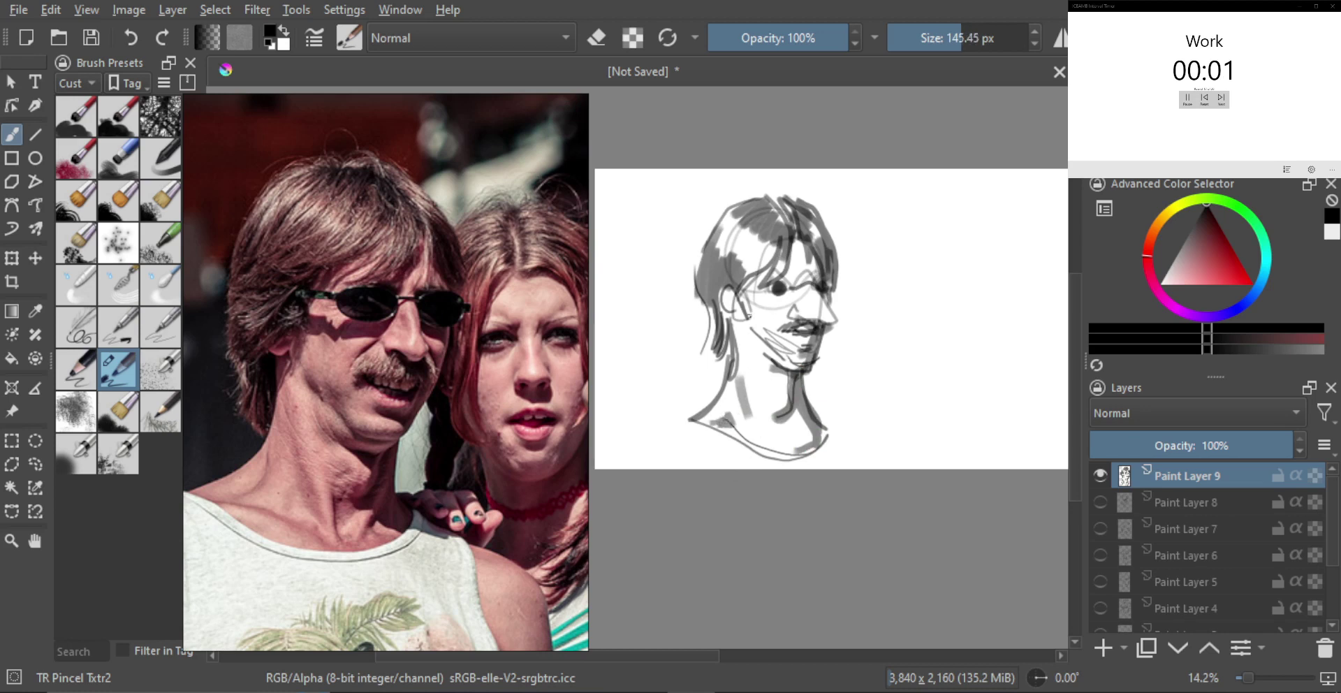
key("bracketright")
Step: Hide Paint Layer 9, add a new paint layer, and bring up the photo of the short-haired man in aviator sunglasses and tank top
left_click(1098, 474)
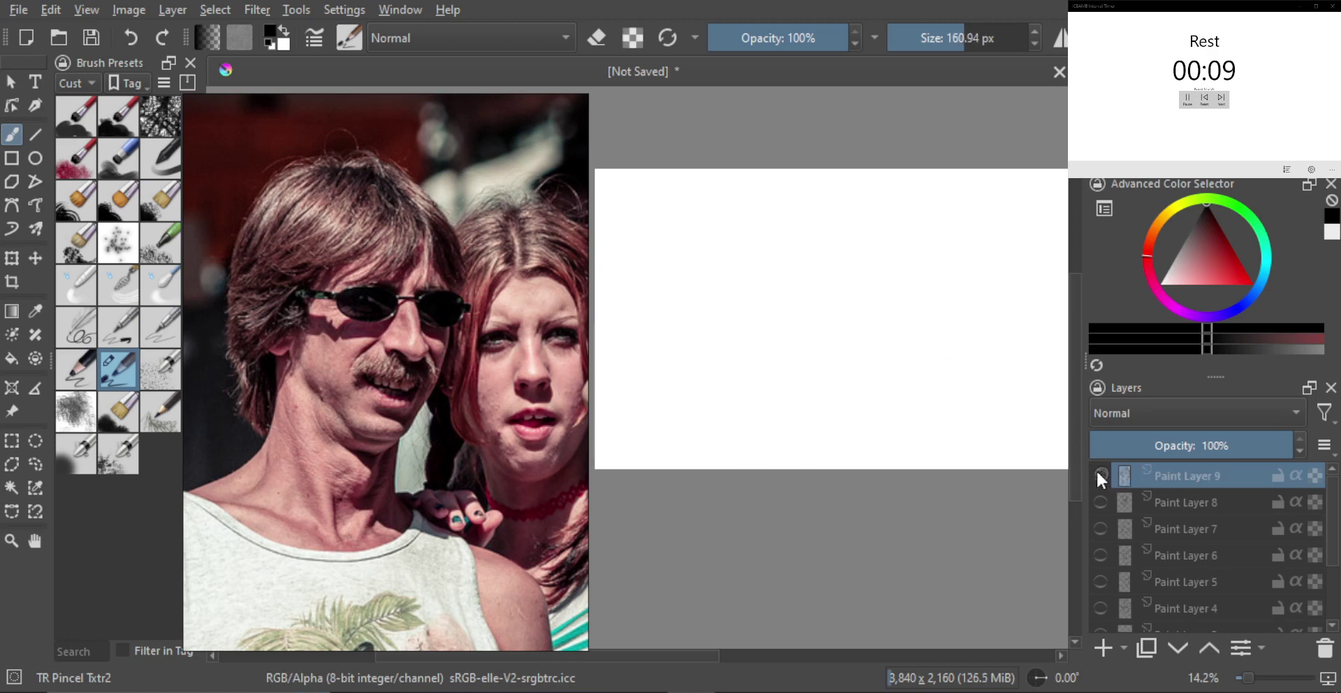
key("Insert")
scroll(532, 461, "down", 8)
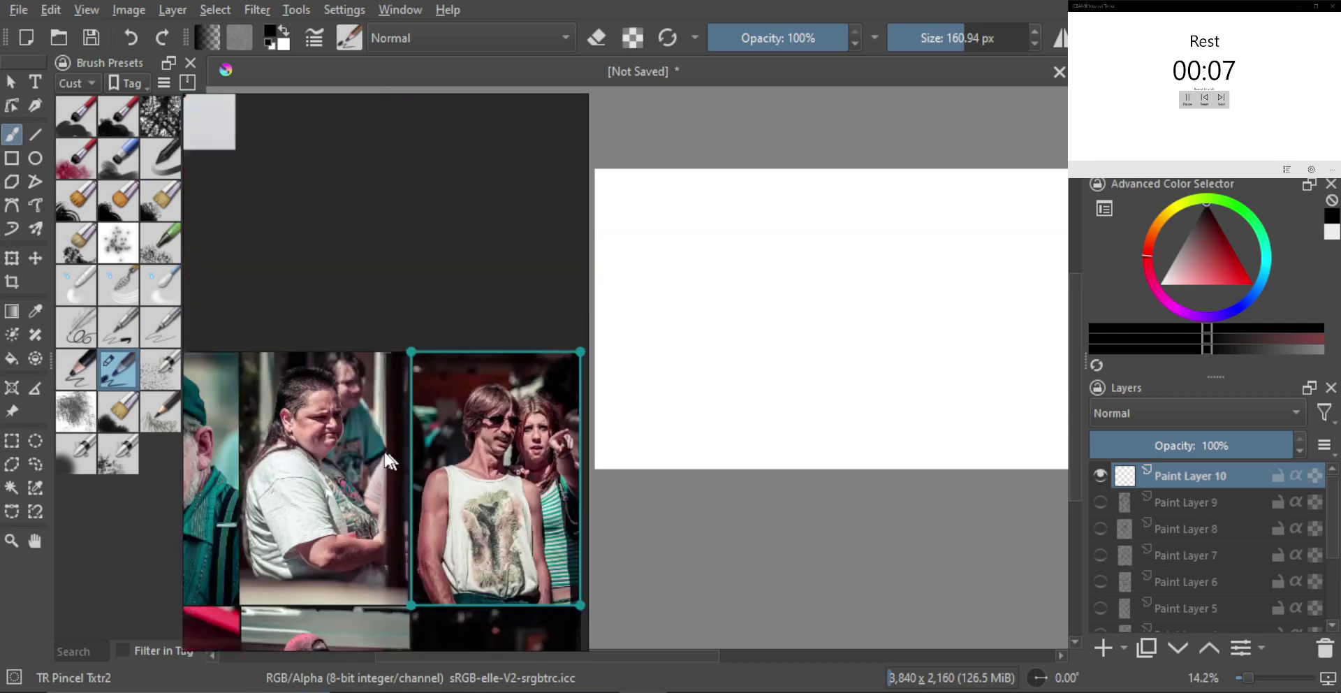
left_click_drag(509, 472, 409, 346)
left_click_drag(448, 448, 468, 348)
left_click_drag(397, 445, 494, 416)
left_click_drag(383, 420, 522, 377)
left_click_drag(426, 438, 516, 409)
left_click_drag(373, 457, 446, 350)
left_click_drag(343, 360, 471, 473)
left_click(362, 336)
scroll(362, 333, "up", 5)
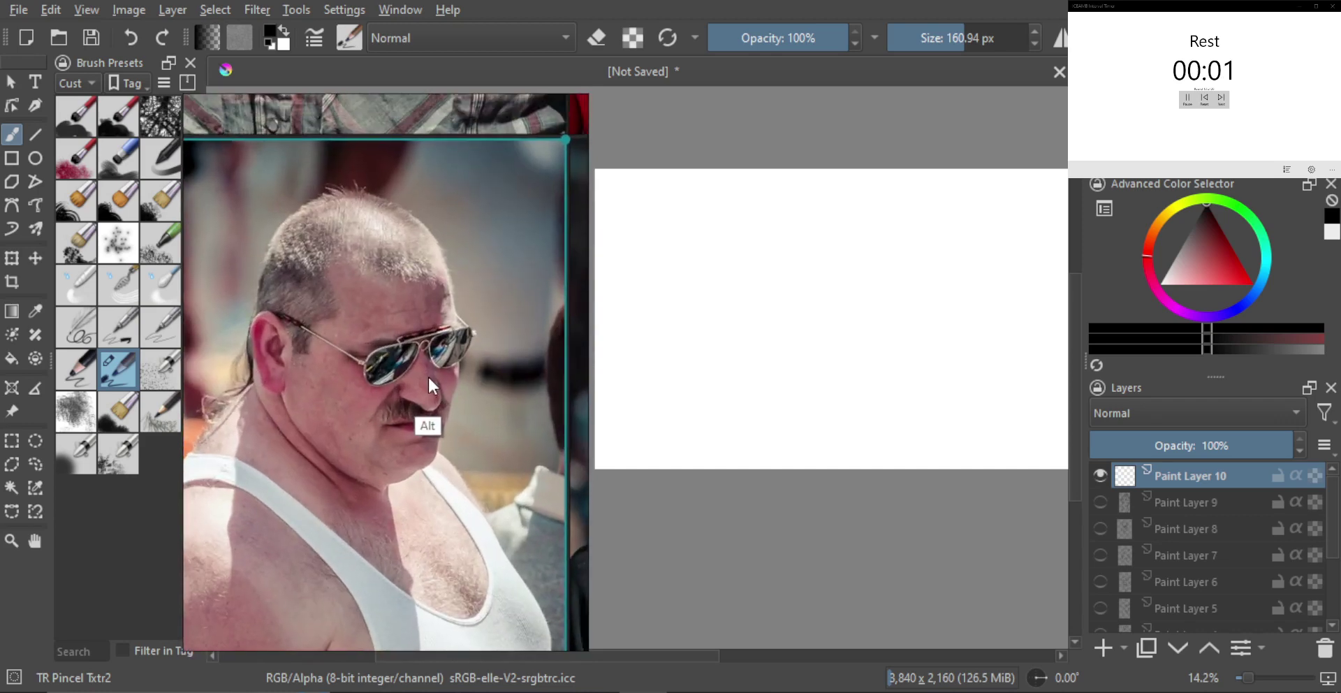
Step: Sketch the man's head outline, ear, jaw, thick neck, shoulder and chest contour with the brush at 133.31 px
mouse_move(832, 299)
left_mouse_down()
mouse_move(758, 238)
mouse_move(842, 255)
left_mouse_up()
mouse_move(788, 296)
left_mouse_down()
mouse_move(844, 247)
mouse_move(837, 365)
mouse_move(837, 349)
mouse_move(781, 334)
mouse_move(749, 300)
left_mouse_up()
mouse_move(739, 250)
left_mouse_down()
mouse_move(742, 367)
mouse_move(794, 418)
mouse_move(824, 419)
left_mouse_up()
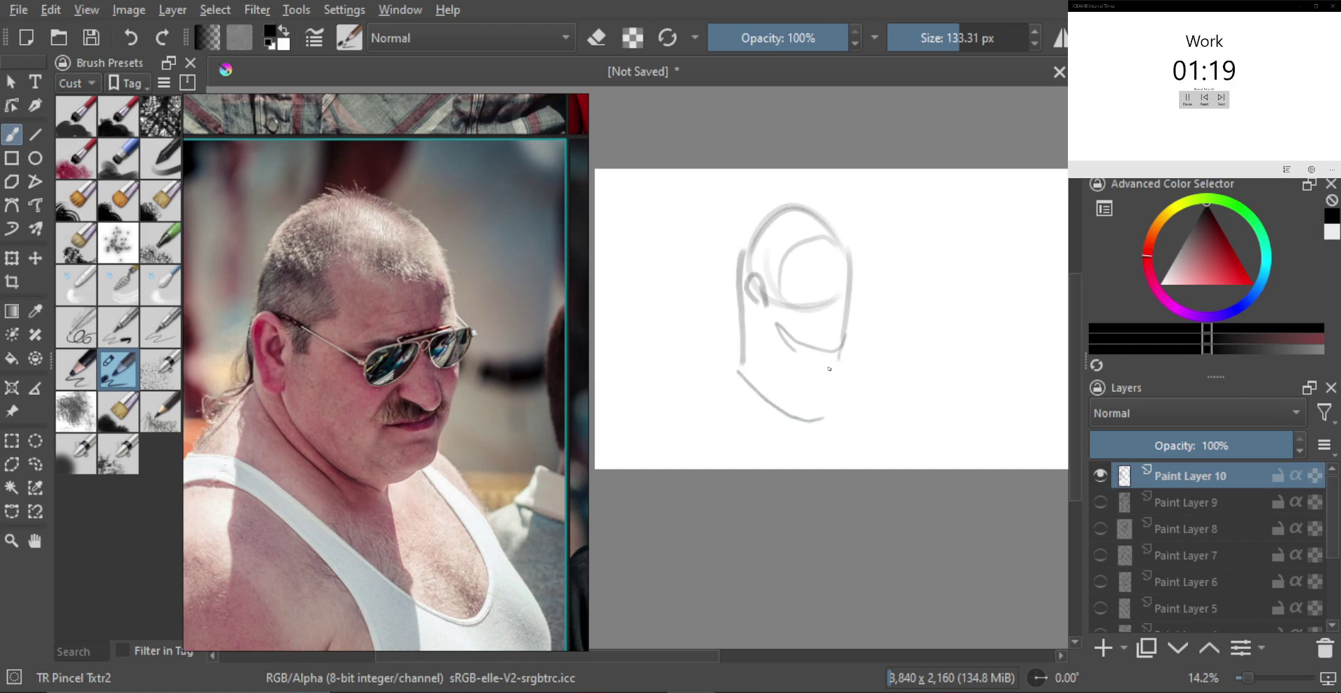
left_click_drag(740, 318, 802, 387)
left_click_drag(744, 353, 803, 390)
mouse_move(742, 325)
left_mouse_down()
mouse_move(701, 385)
mouse_move(842, 458)
mouse_move(865, 429)
mouse_move(836, 357)
left_mouse_up()
left_click_drag(791, 288, 818, 306)
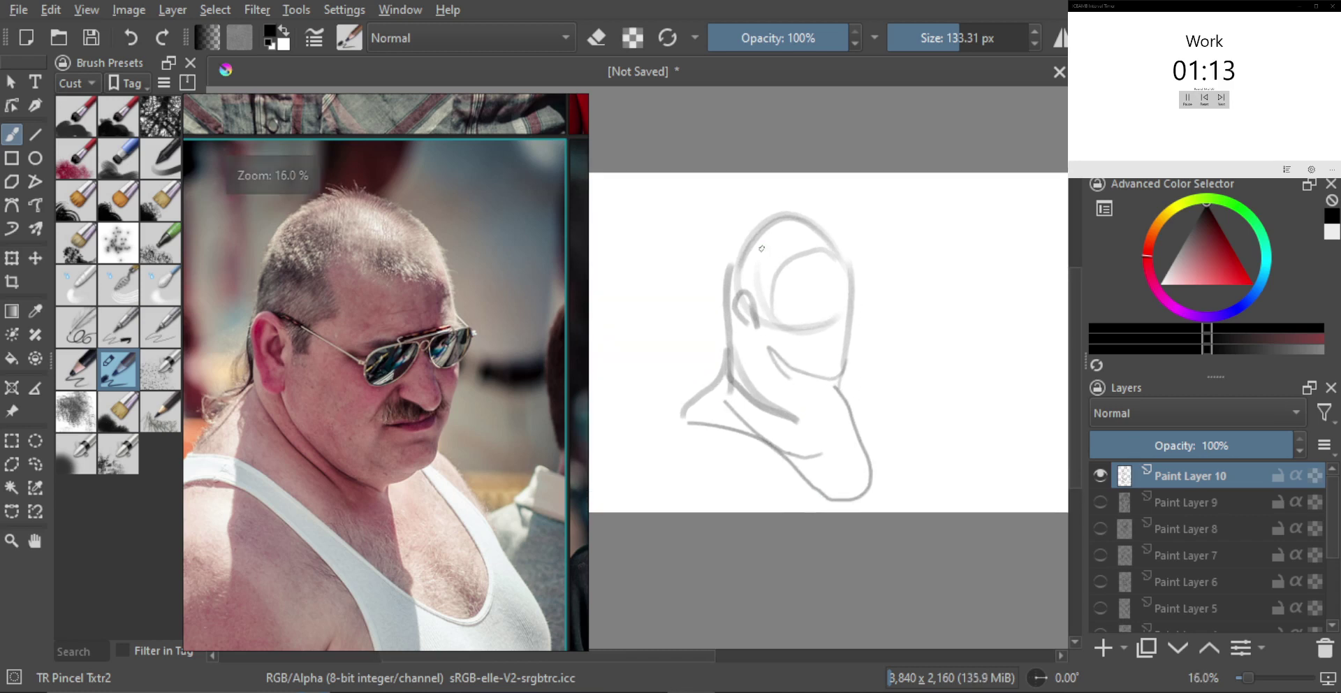
Step: Undo the first crown strokes and redraw the top and side of the skull with the hairline and cheek plane
mouse_move(729, 274)
left_mouse_down()
mouse_move(737, 247)
mouse_move(810, 215)
mouse_move(829, 222)
mouse_move(737, 232)
mouse_move(825, 229)
mouse_move(852, 267)
mouse_move(814, 217)
left_mouse_up()
key("ctrl+z")
key("ctrl+z")
mouse_move(776, 219)
left_mouse_down()
mouse_move(753, 227)
mouse_move(837, 243)
mouse_move(757, 241)
mouse_move(789, 260)
mouse_move(773, 311)
mouse_move(794, 365)
mouse_move(841, 378)
left_mouse_up()
scroll(805, 363, "up", 2)
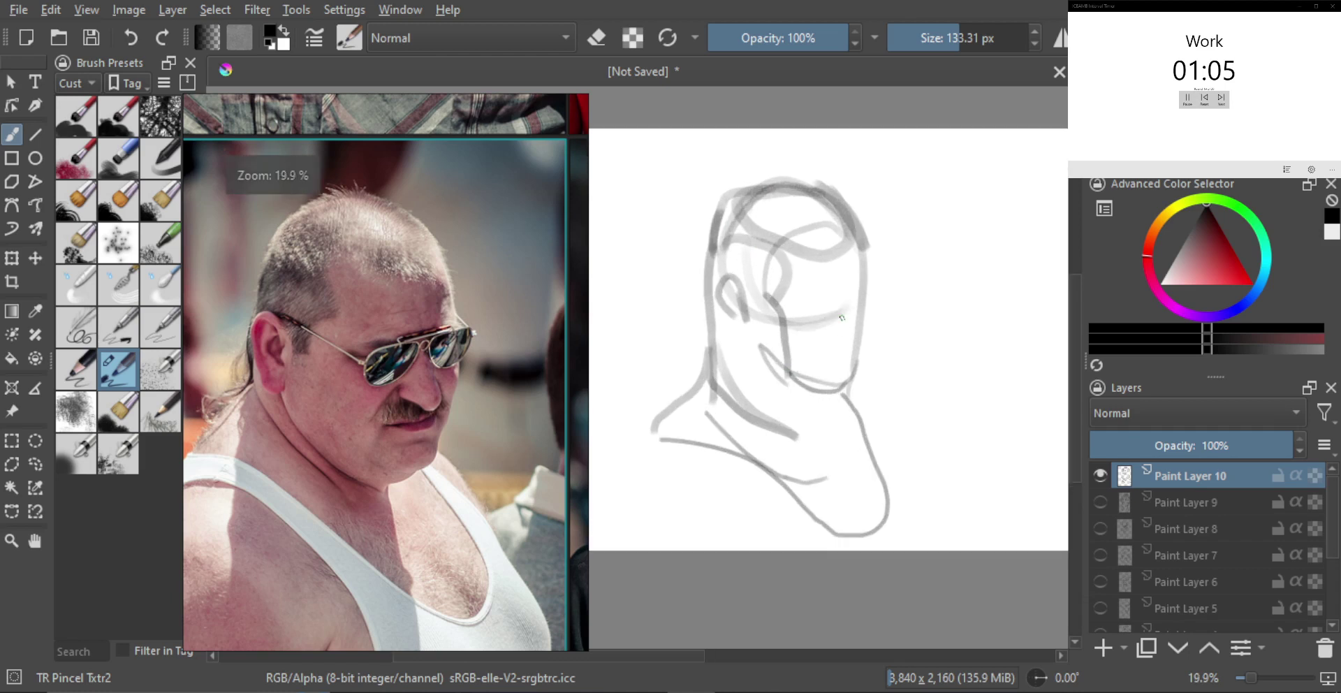
Step: Undo the stray face stroke and draw the nose and the looped shapes on both sides of the head
mouse_move(746, 313)
left_mouse_down()
mouse_move(714, 262)
mouse_move(747, 326)
mouse_move(704, 239)
mouse_move(657, 268)
mouse_move(744, 342)
left_mouse_up()
key("ctrl+z")
mouse_move(859, 274)
left_mouse_down()
mouse_move(879, 238)
mouse_move(869, 325)
mouse_move(812, 298)
mouse_move(847, 293)
mouse_move(857, 321)
left_mouse_up()
scroll(820, 299, "up", 1)
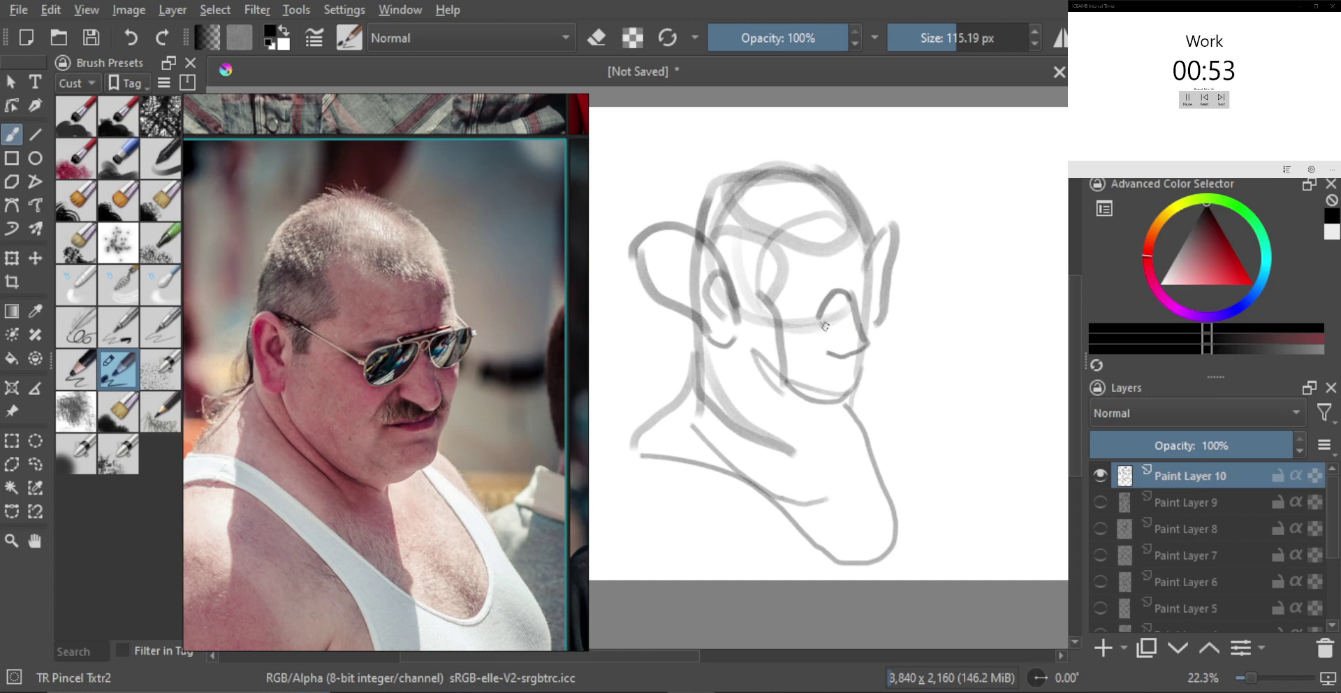
Step: Draw the sunglasses, nose, moustache and mouth, and firm up the jaw and chin, reducing the brush to 79.45 px
mouse_move(825, 326)
left_mouse_down()
mouse_move(823, 363)
mouse_move(854, 359)
mouse_move(843, 374)
left_mouse_up()
mouse_move(849, 373)
left_mouse_down()
mouse_move(822, 388)
mouse_move(853, 368)
left_mouse_up()
left_click_drag(782, 303, 869, 278)
mouse_move(823, 349)
left_mouse_down()
mouse_move(838, 349)
mouse_move(783, 317)
mouse_move(854, 286)
mouse_move(859, 311)
mouse_move(847, 312)
mouse_move(879, 324)
mouse_move(872, 386)
mouse_move(815, 410)
left_mouse_up()
left_click(881, 345, "shift")
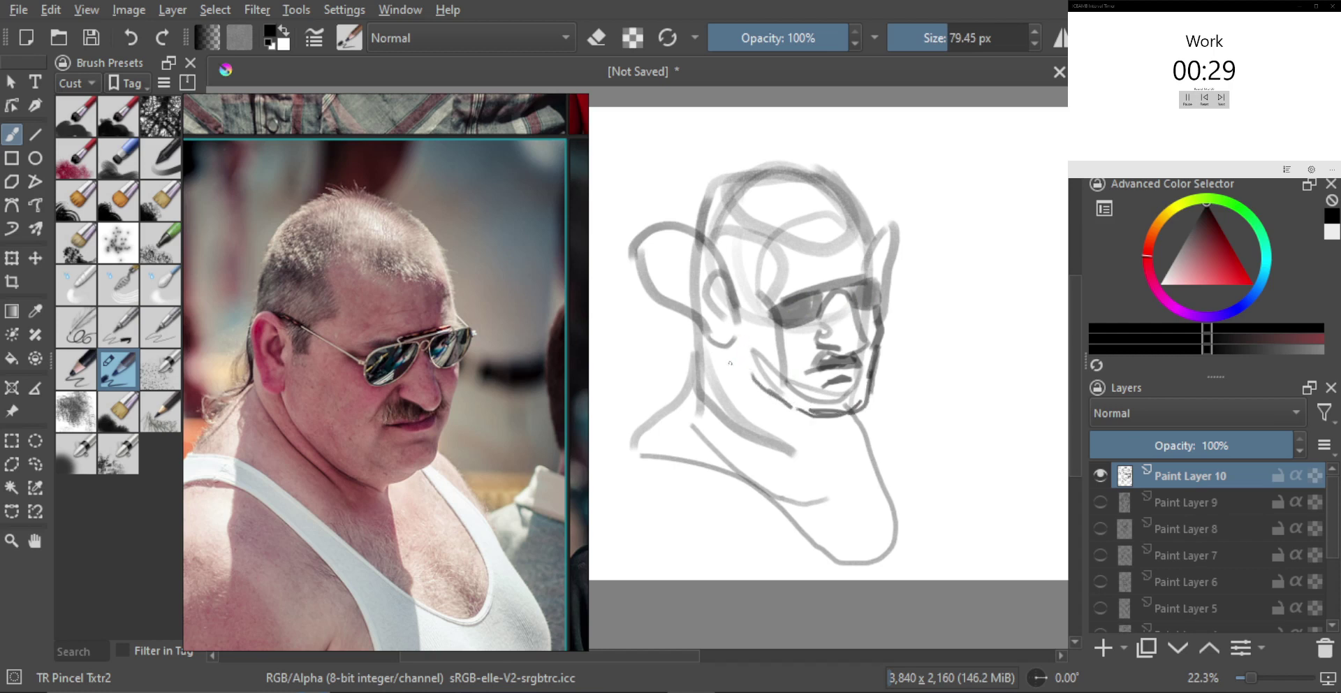
Step: Draw the darker jaw and neck fold lines below the ear, undoing and redrawing the back neck stroke
left_click_drag(722, 349, 762, 403)
scroll(803, 449, "up", 1)
mouse_move(699, 327)
left_mouse_down()
mouse_move(724, 404)
mouse_move(777, 460)
left_mouse_up()
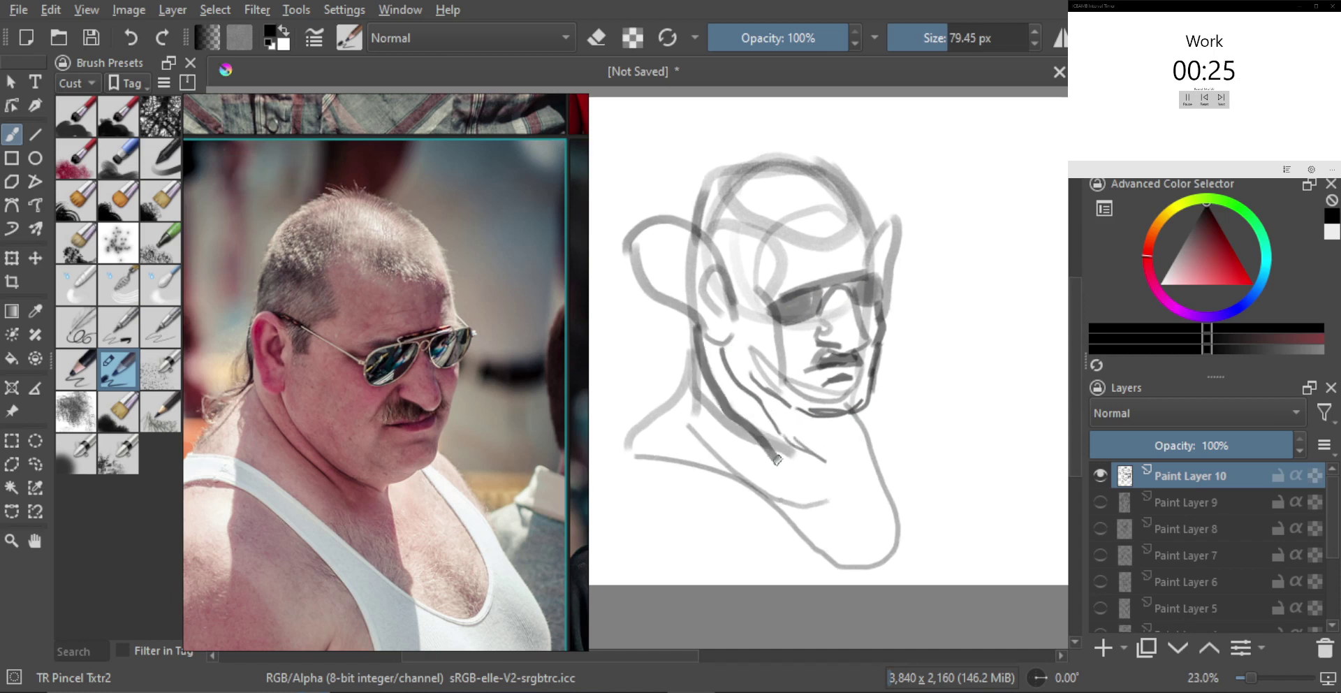
key("ctrl+z")
mouse_move(711, 345)
left_mouse_down()
mouse_move(724, 408)
mouse_move(769, 461)
left_mouse_up()
Step: Strengthen the outline of the crown, forehead and back of the head with dark 79.45 px strokes
scroll(804, 379, "down", 3)
scroll(804, 378, "up", 1)
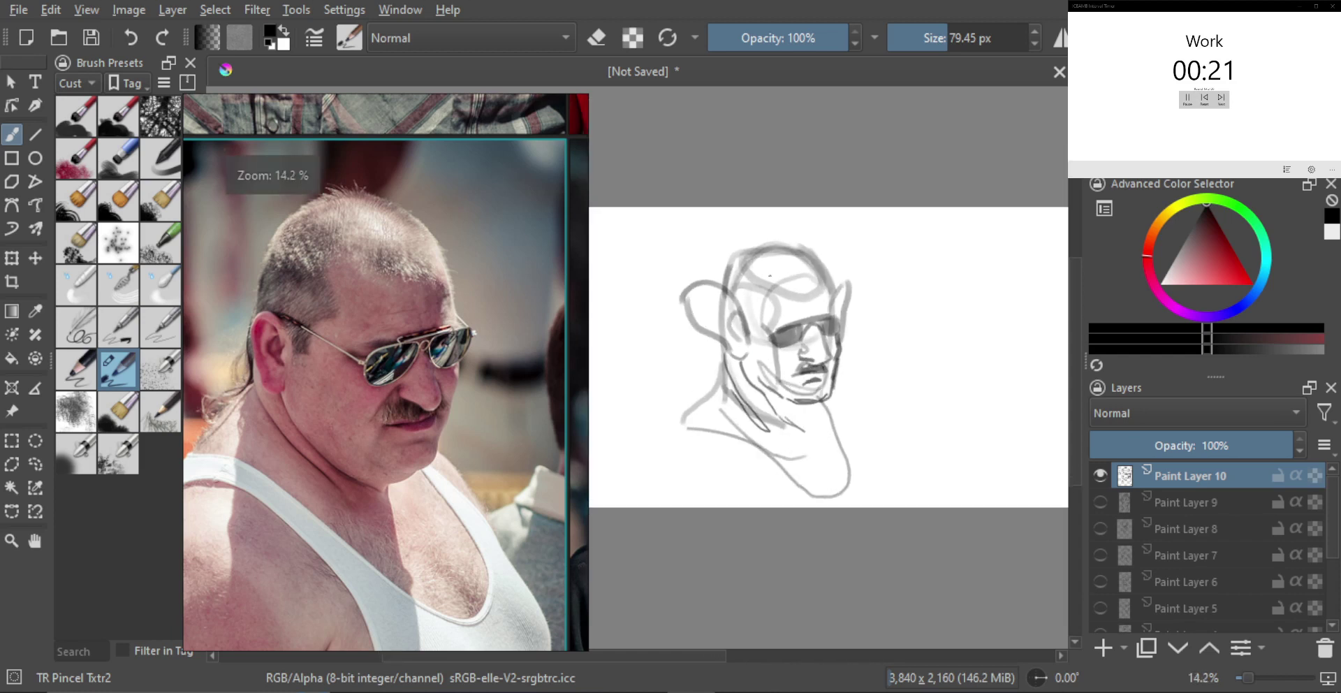
scroll(782, 273, "up", 1)
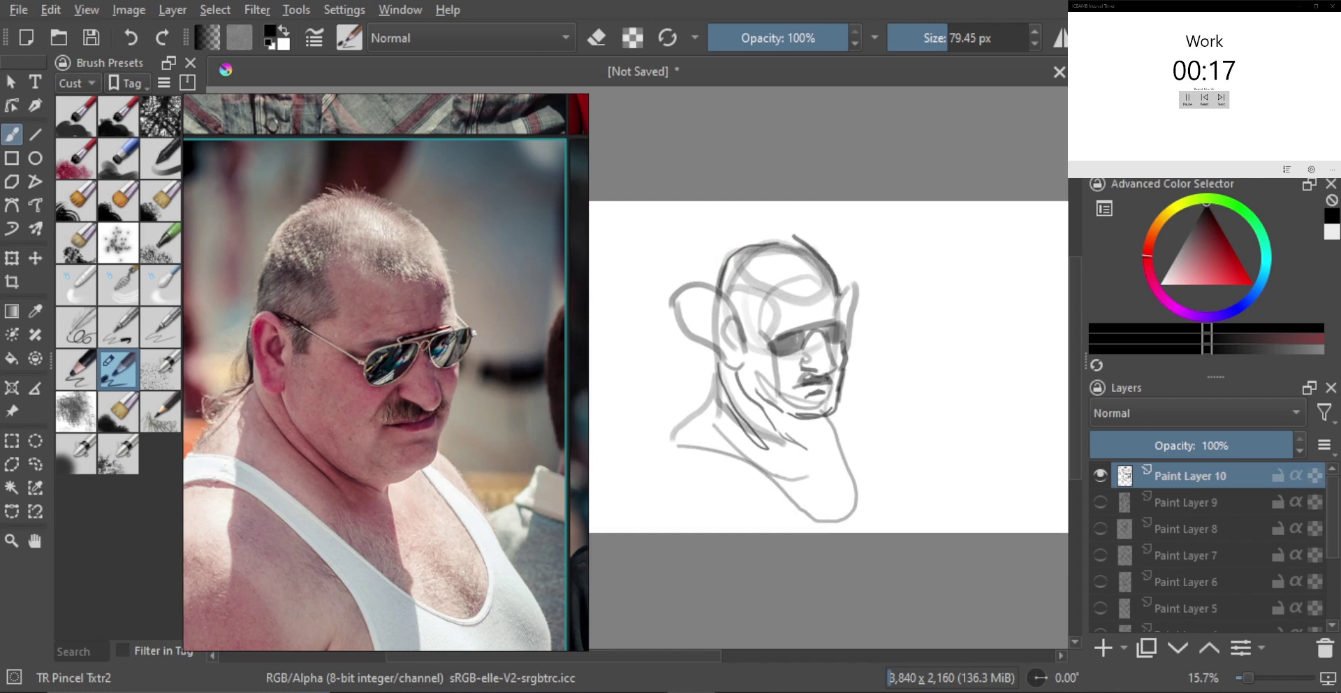
scroll(849, 315, "up", 1)
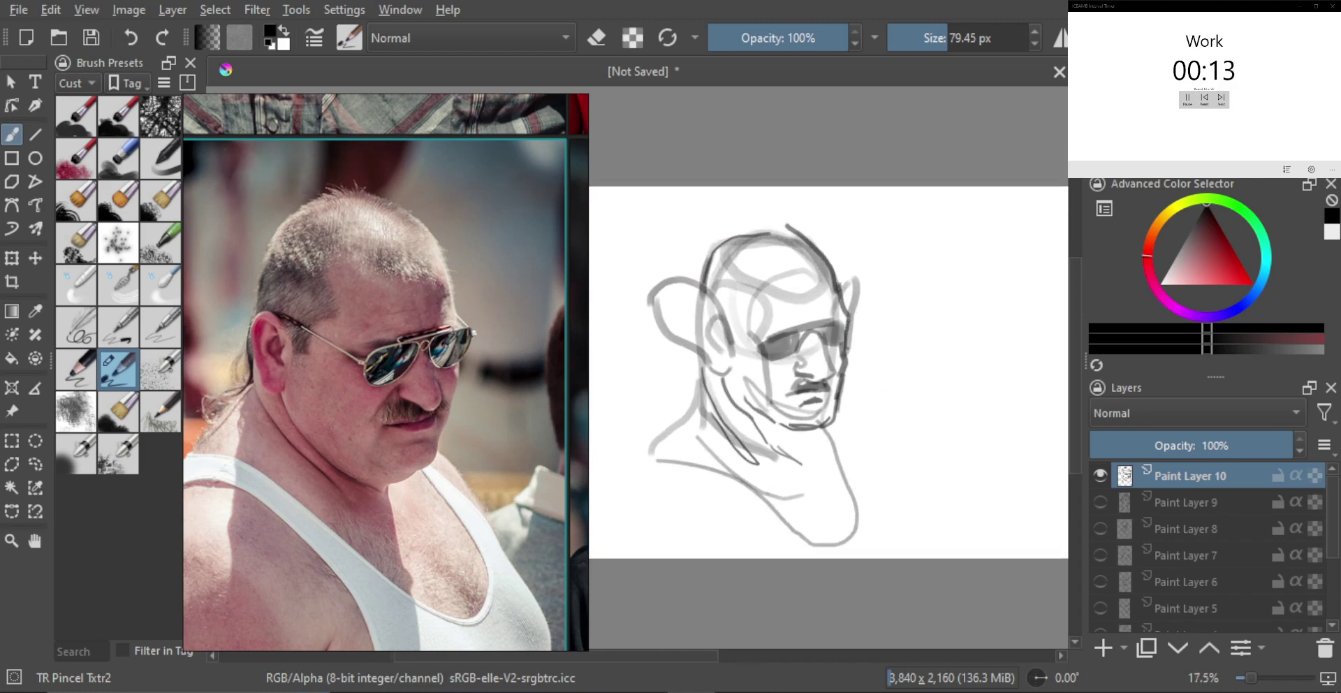
scroll(835, 349, "up", 1)
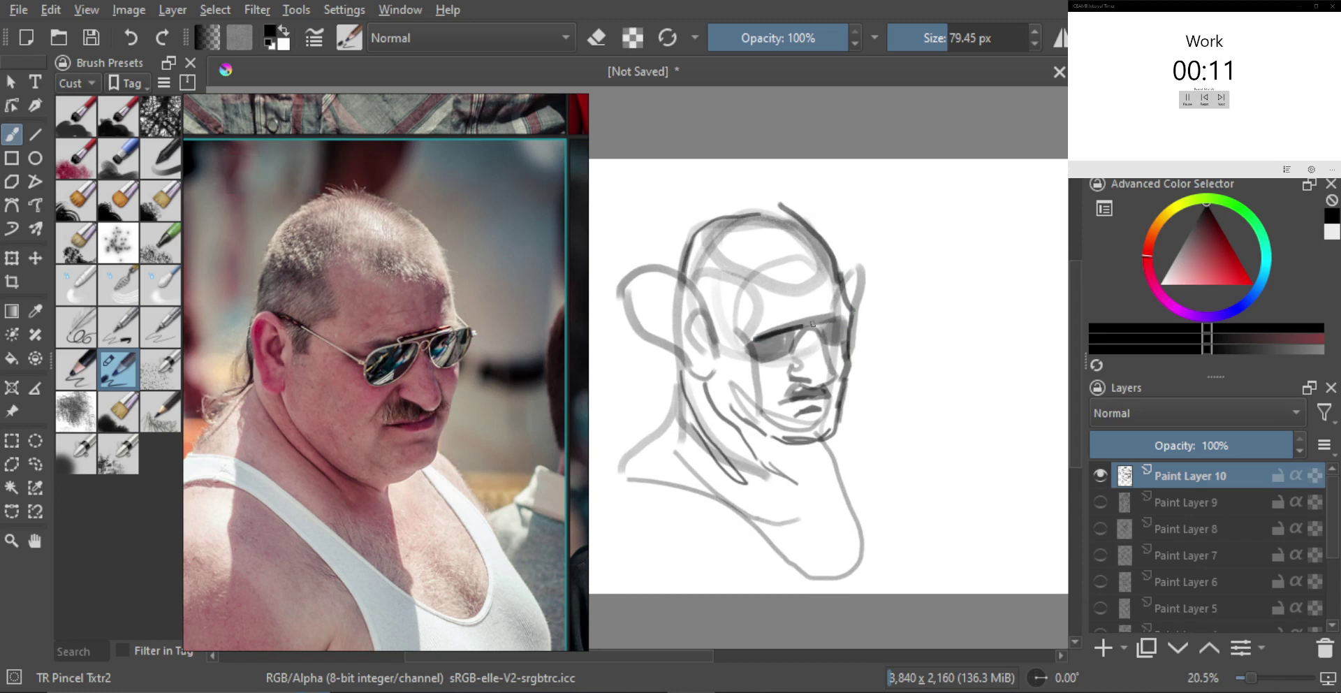
Step: Undo the first bridge stroke, redraw the sunglasses frame, fill both lenses dark and add the temple arm to the ear
left_click_drag(813, 323, 849, 318)
key("ctrl+z")
left_click_drag(751, 340, 853, 321)
mouse_move(750, 348)
left_mouse_down()
mouse_move(856, 329)
mouse_move(838, 349)
mouse_move(827, 341)
mouse_move(863, 339)
left_mouse_up()
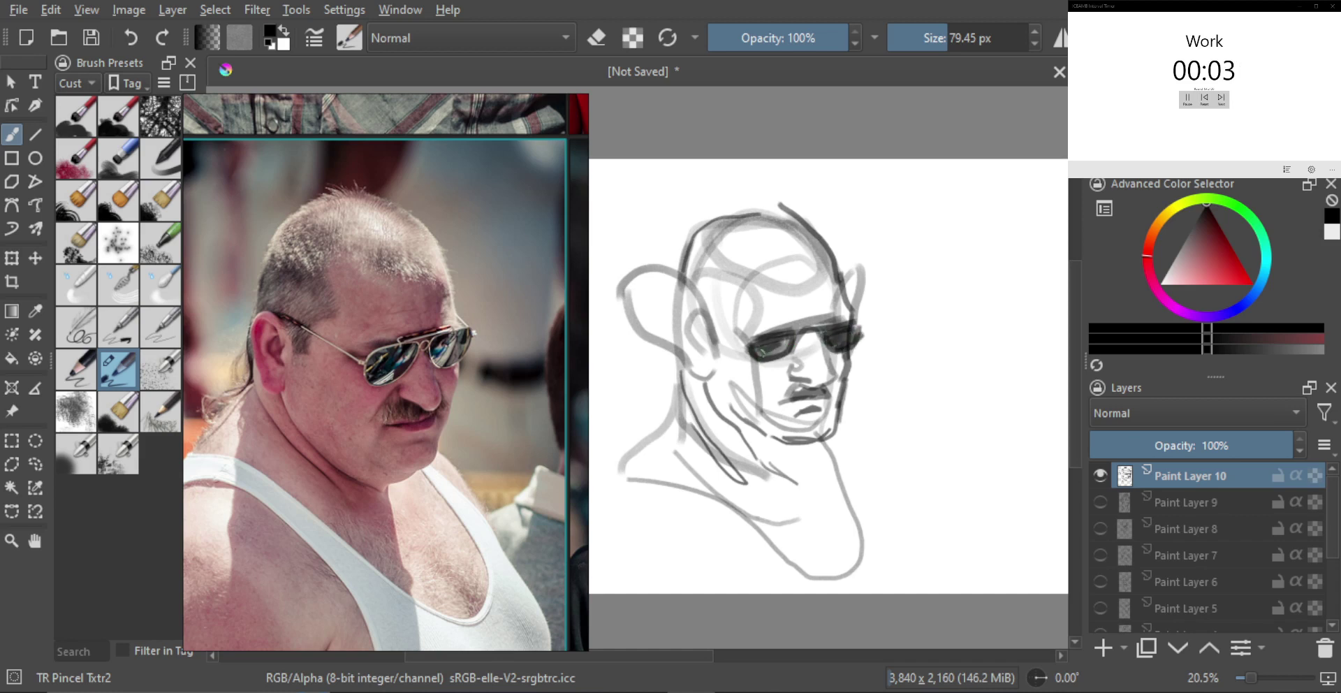
left_click_drag(762, 351, 786, 346)
left_click_drag(688, 311, 748, 346)
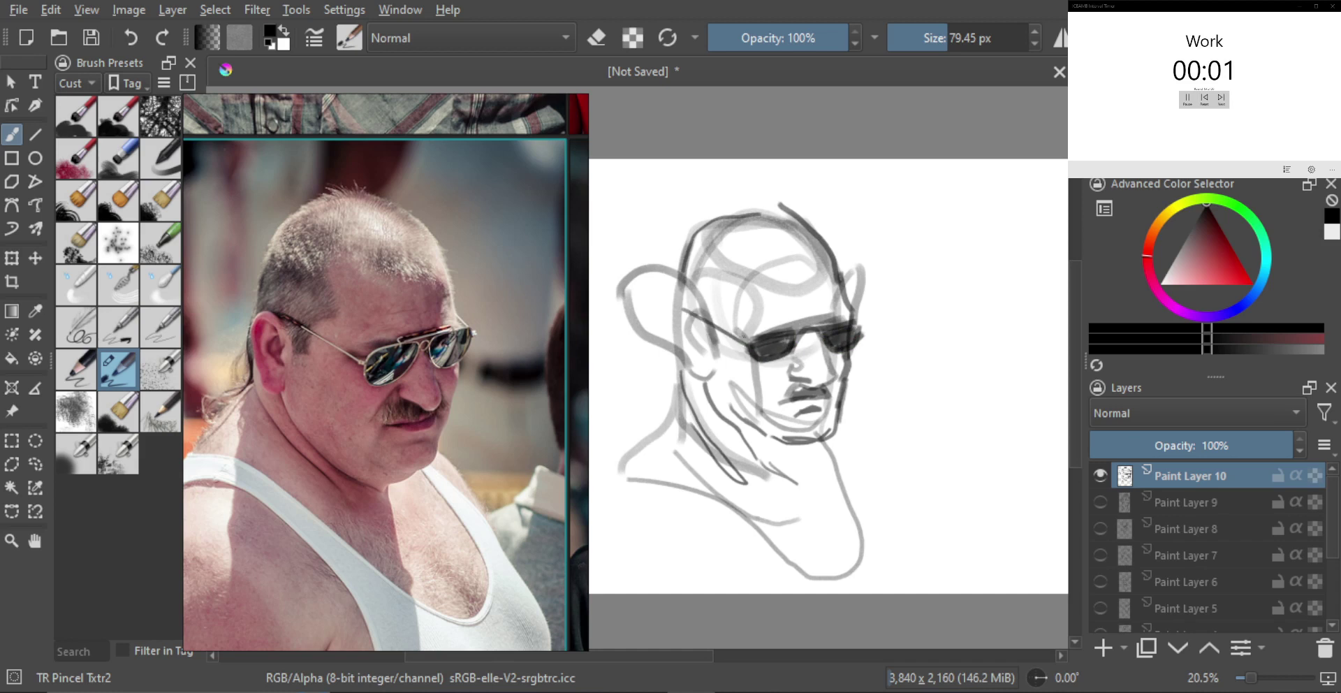
Step: Close the ICEAMB Interval Timer window, undo the stray stroke beside the portrait, and enlarge the brush to 145.45 px
scroll(768, 314, "down", 1)
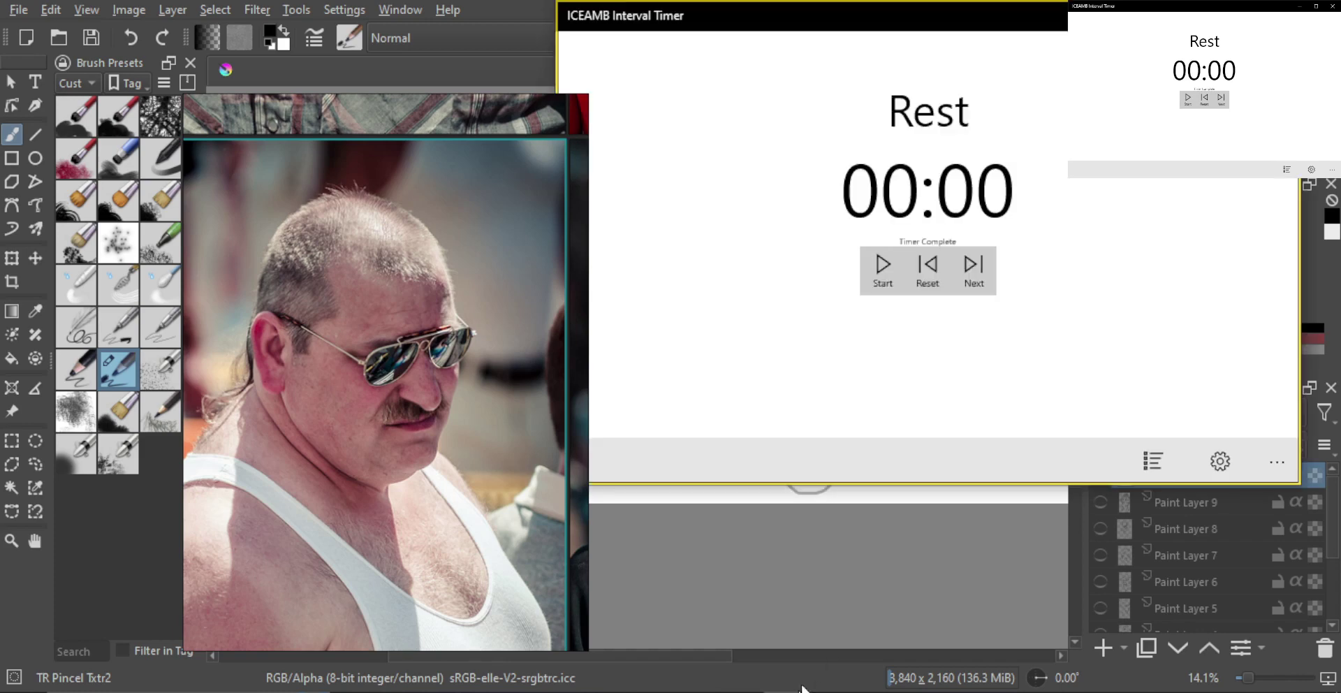
left_click(1277, 15)
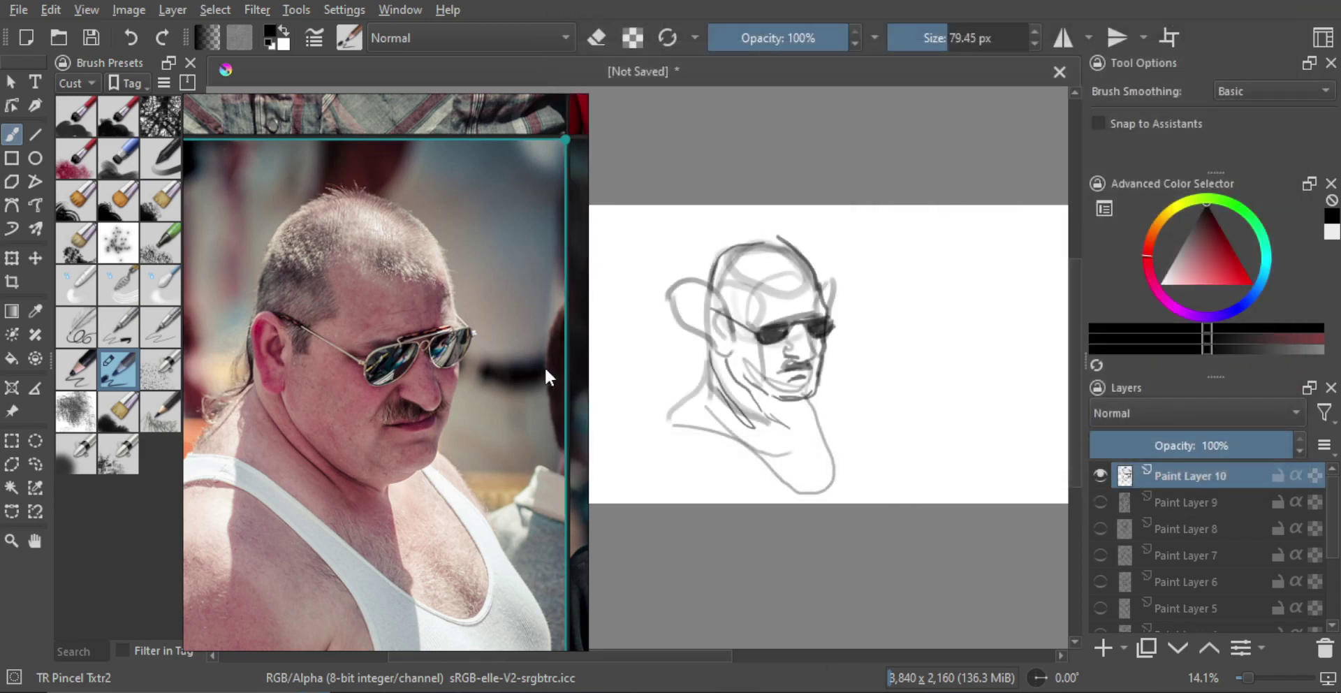
mouse_move(932, 386)
left_mouse_down()
mouse_move(947, 397)
mouse_move(930, 411)
left_mouse_up()
key("ctrl+z")
left_click_drag(768, 418, 834, 376, "shift")
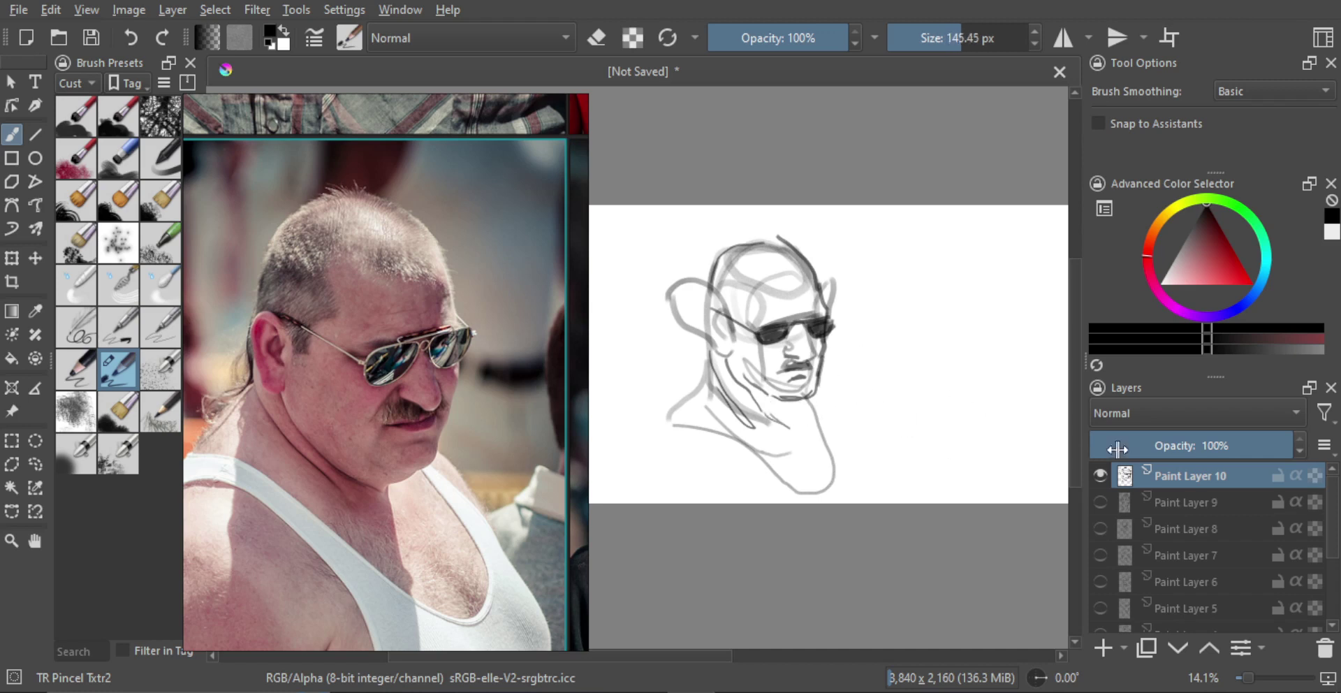
Step: Hide Paint Layer 10 and review the sketches on Paint Layers 9, 8, 7, 6 and 5 one at a time
left_click(1100, 476)
left_click(1101, 502)
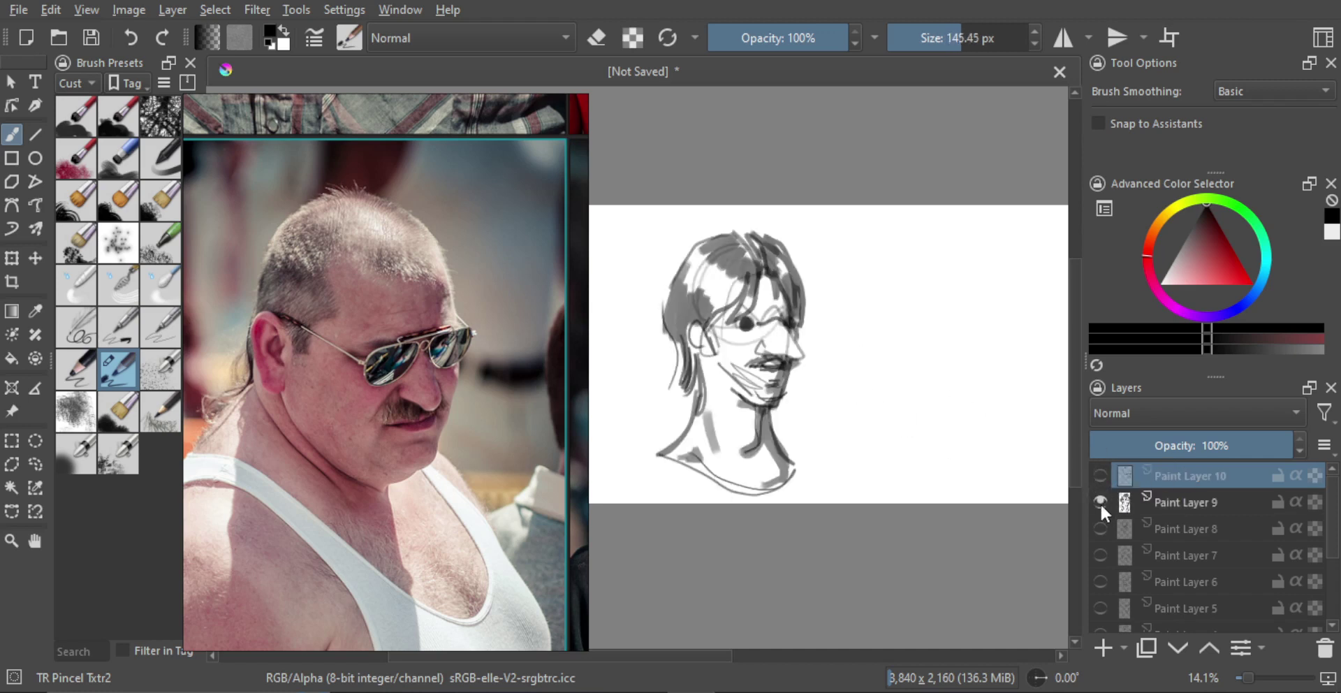
left_click(1100, 501)
left_click(1100, 528)
left_click(1100, 527)
left_click(1100, 554)
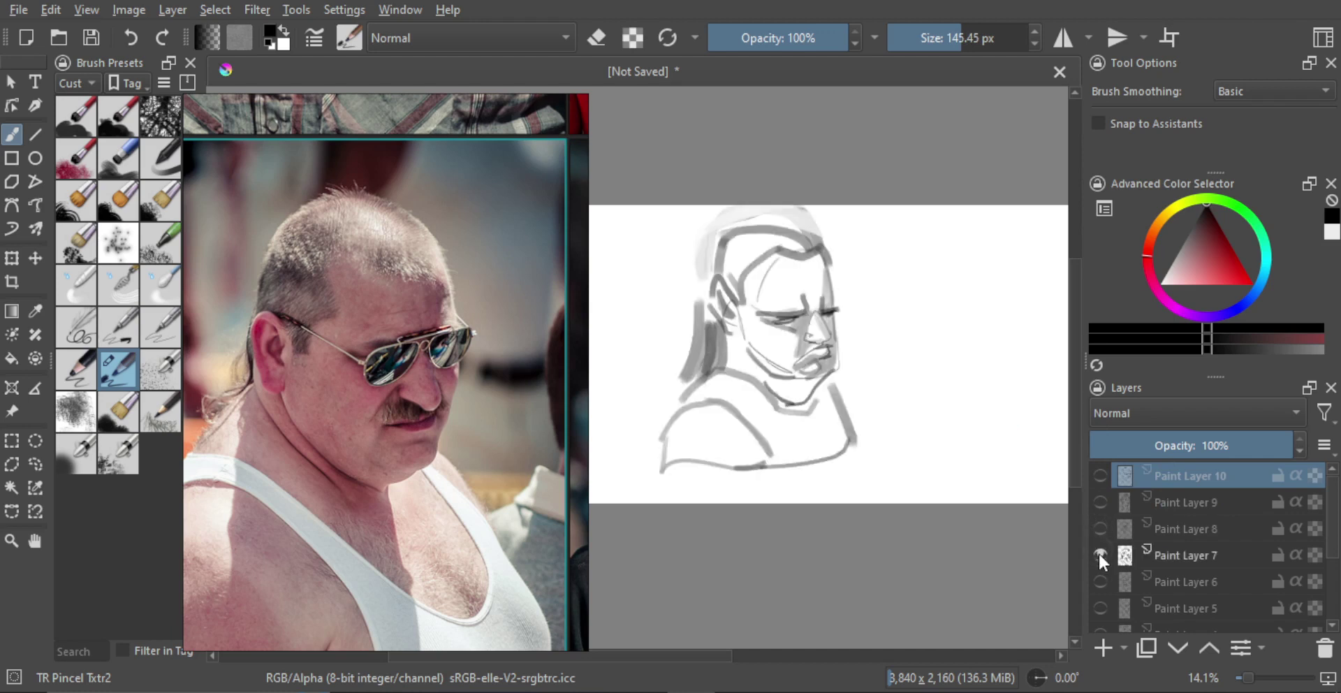
left_click(1099, 555)
left_click(1099, 580)
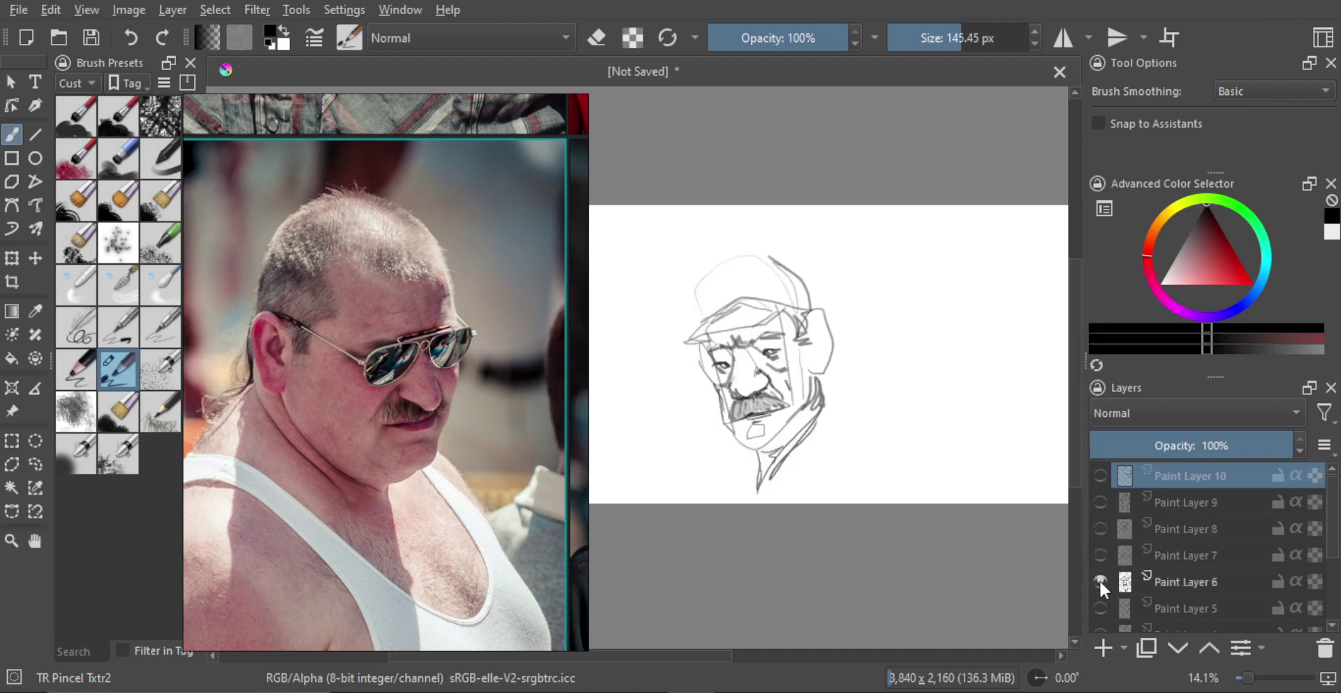
left_click(1099, 579)
left_click(1101, 606)
left_click(1101, 606)
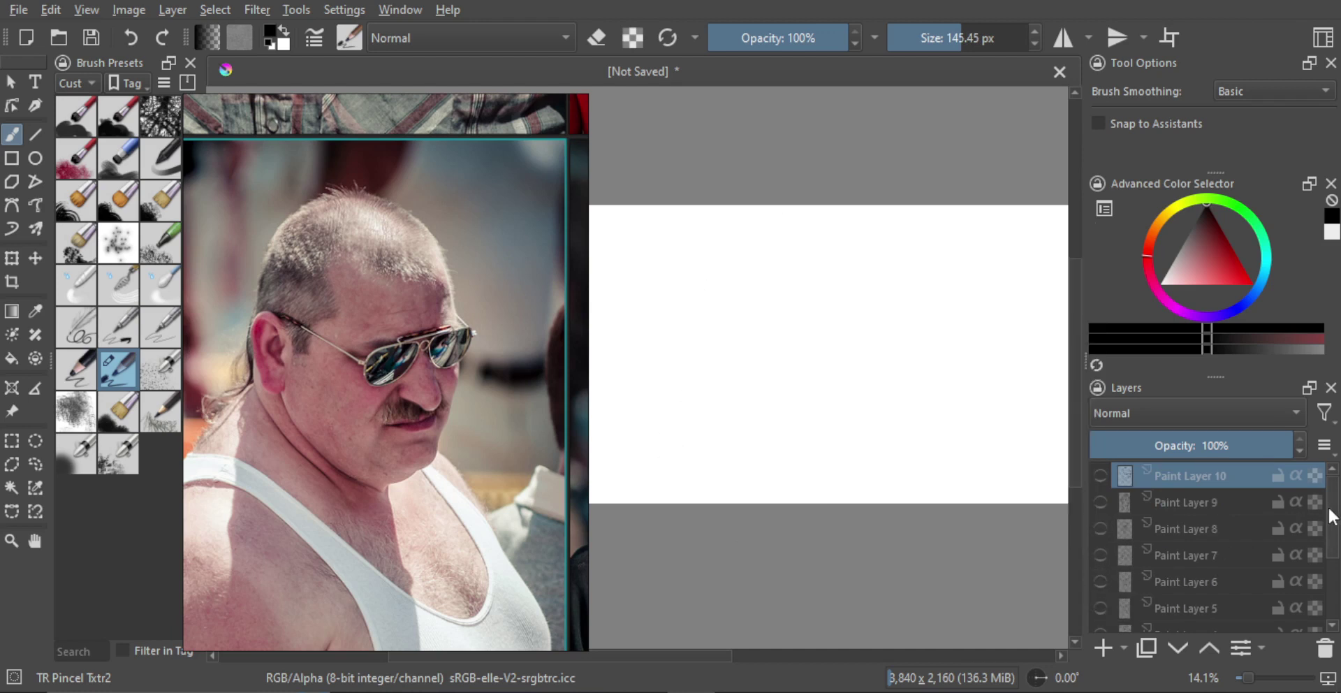
Step: Review the sketches on Paint Layers 1, 2, 3 and 4 one at a time, hiding each after viewing
scroll(1242, 593, "down", 3)
left_click(1100, 592)
left_click(1100, 592)
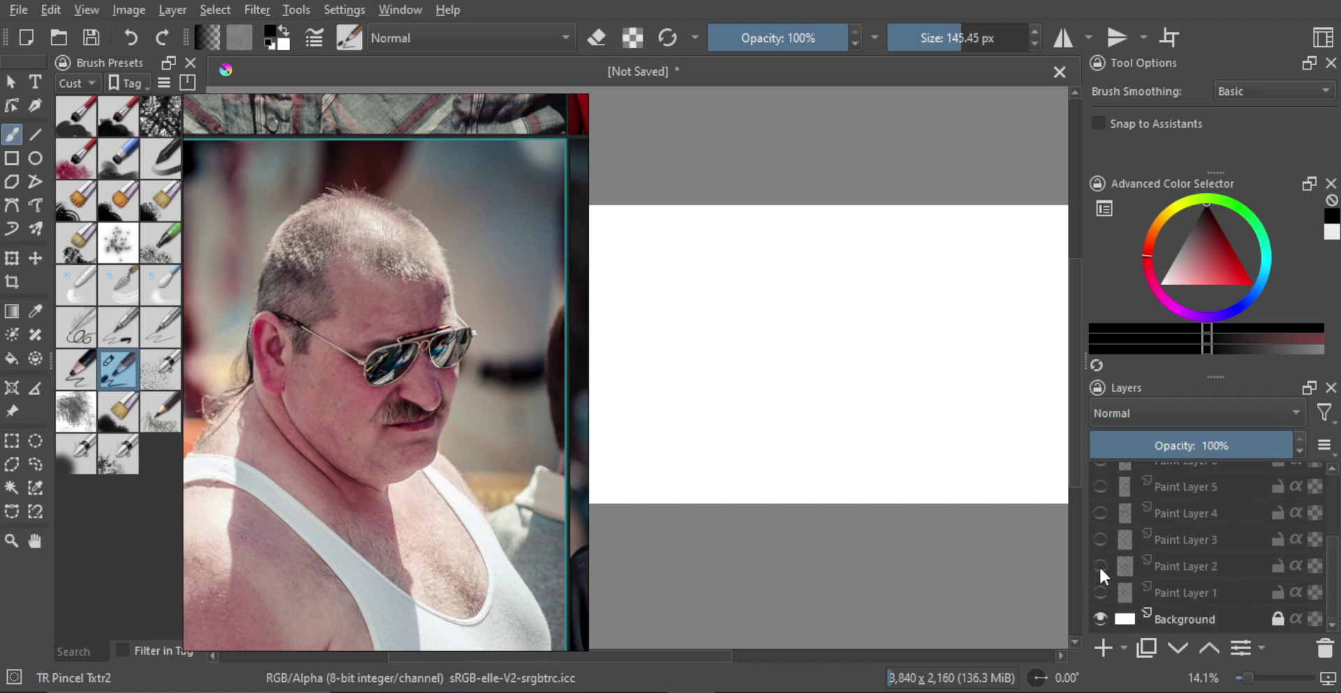
left_click(1099, 566)
left_click(1099, 565)
left_click(1100, 540)
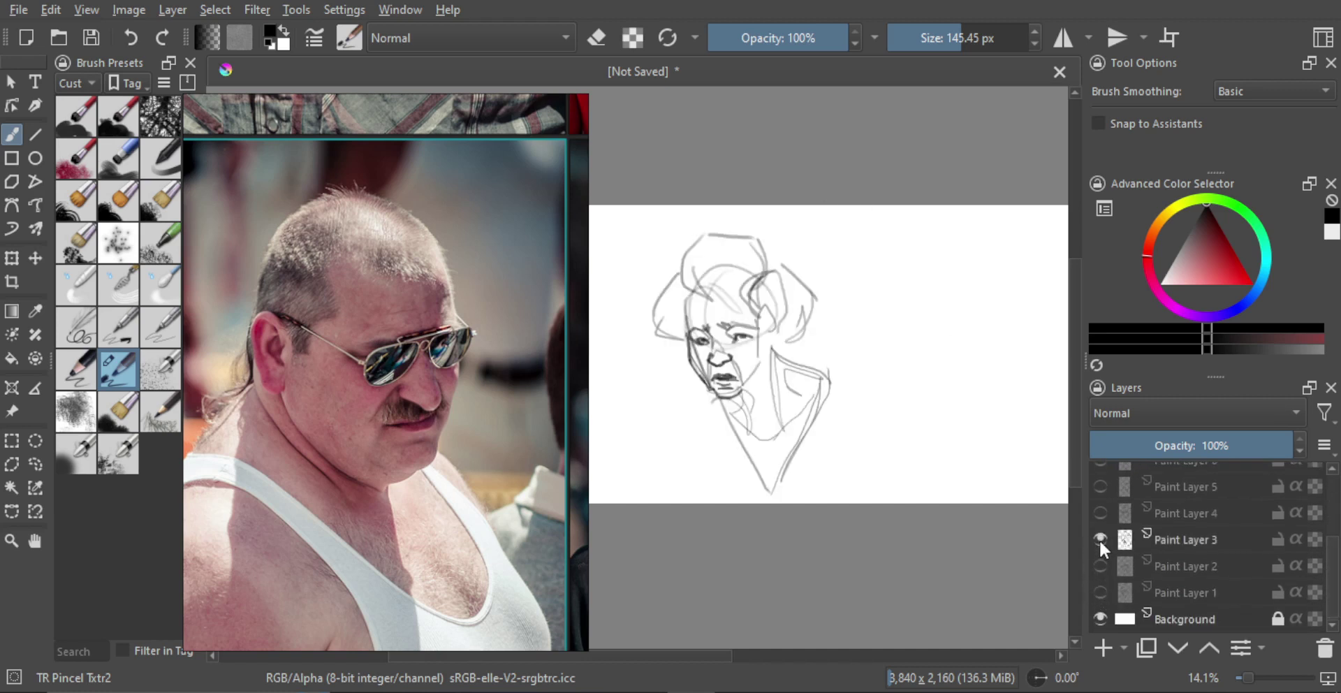
left_click(1100, 539)
left_click(1099, 513)
left_click(1100, 513)
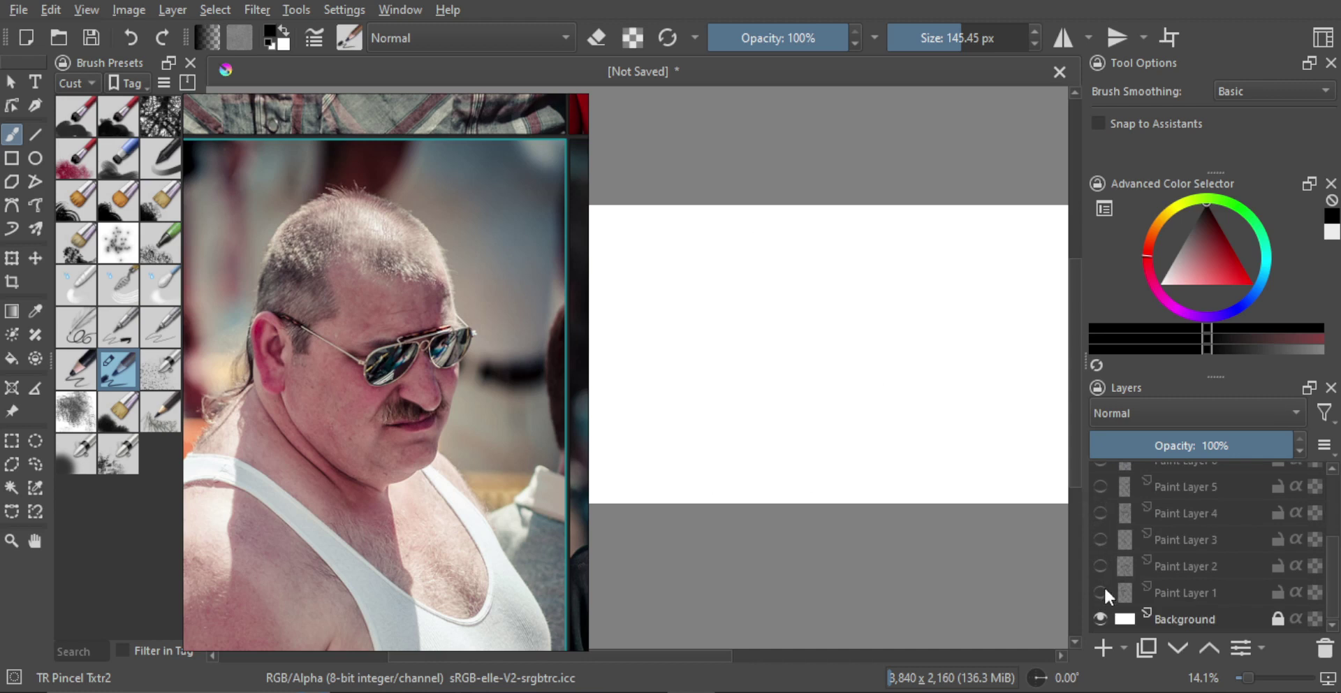
Step: View Paint Layer 1 once more, hide it, and make Paint Layer 10 visible again
left_click(1099, 592)
left_click(1100, 593)
scroll(1328, 566, "up", 2)
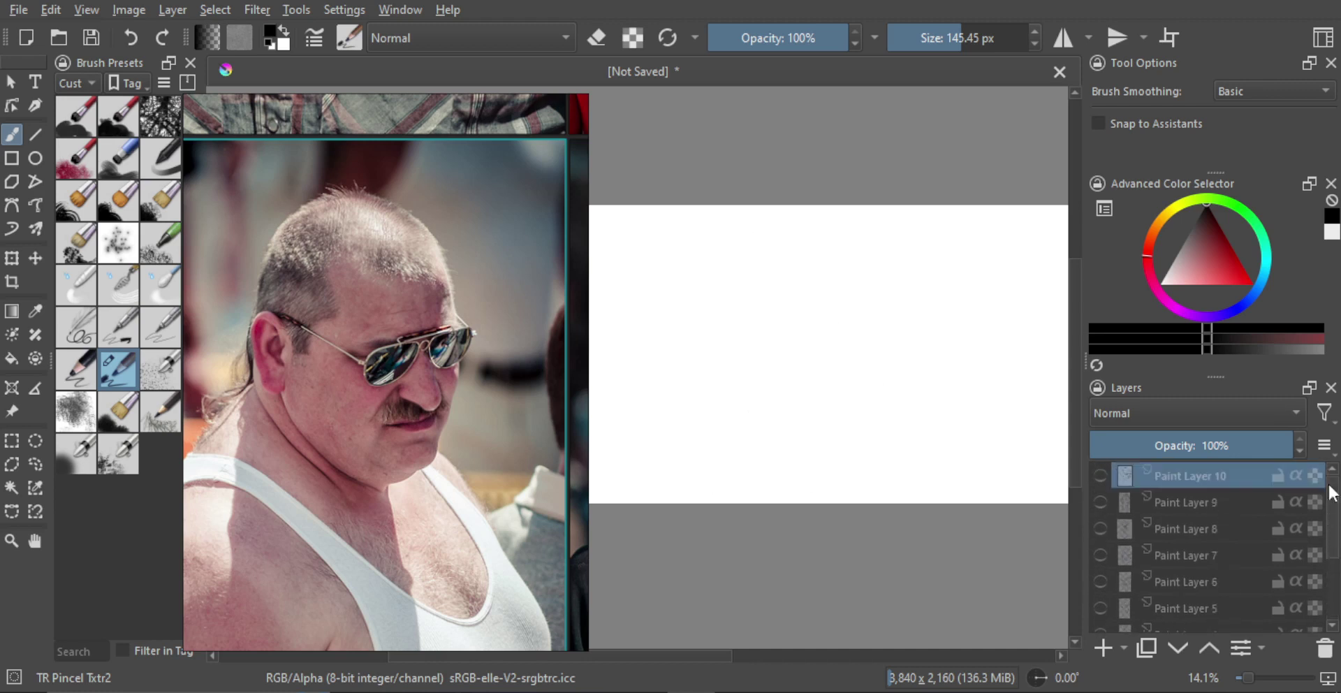
left_click(1100, 476)
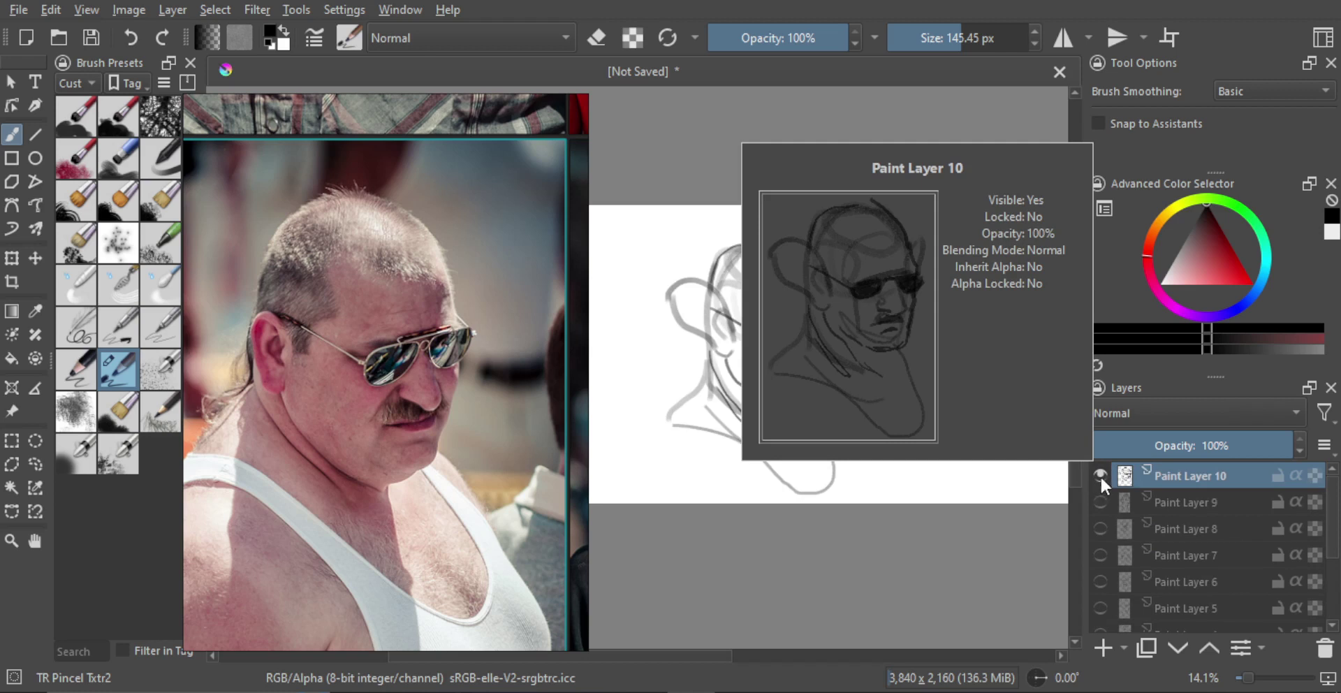
scroll(1332, 527, "down", 3)
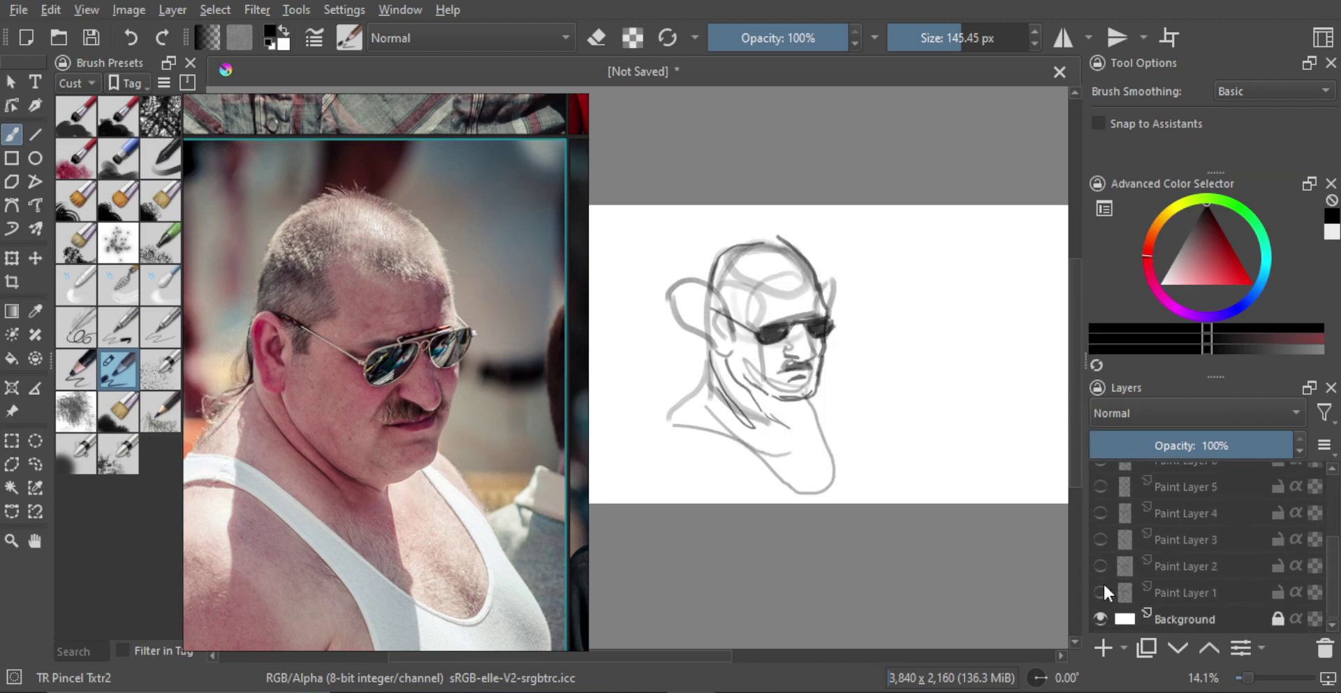
Step: Make Paint Layer 2 visible and move it up the layer stack to directly below Paint Layer 10
left_click(1100, 591)
left_click(1099, 590)
left_click(1100, 566)
left_click(1155, 562)
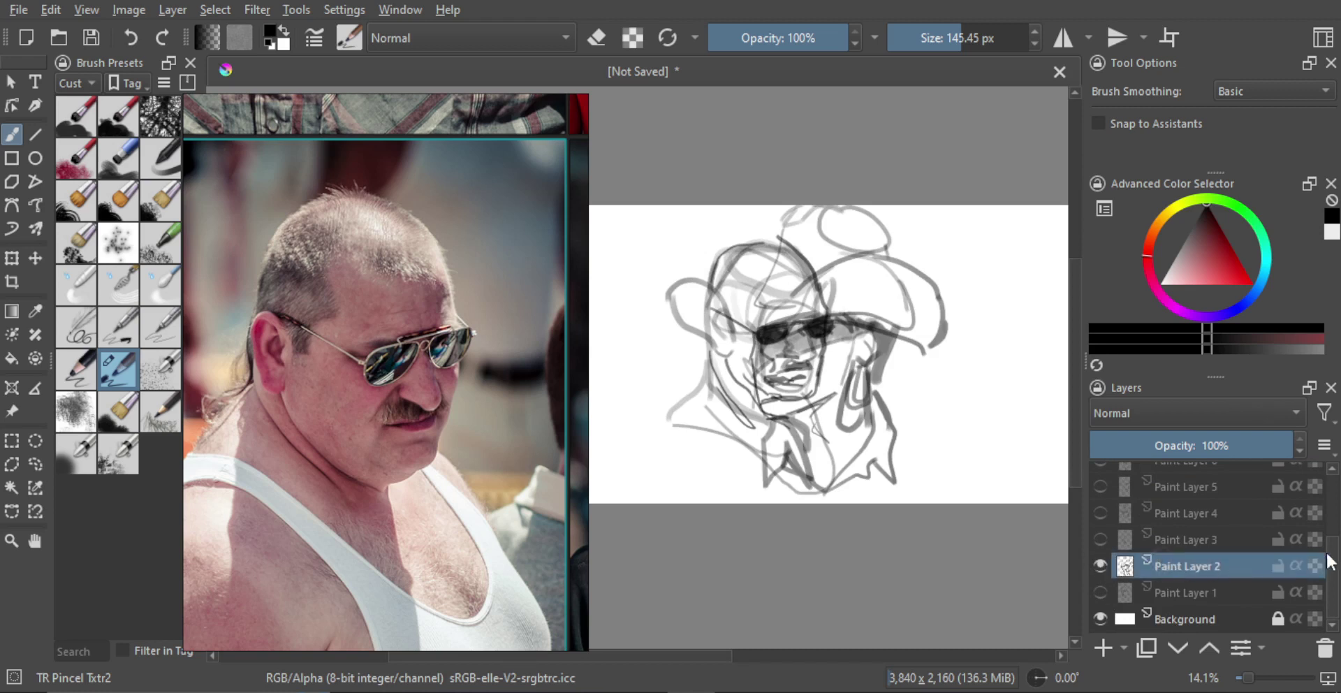
scroll(1329, 537, "up", 2)
scroll(1328, 536, "down", 1)
left_click_drag(1193, 577, 1204, 463)
scroll(1322, 545, "up", 3)
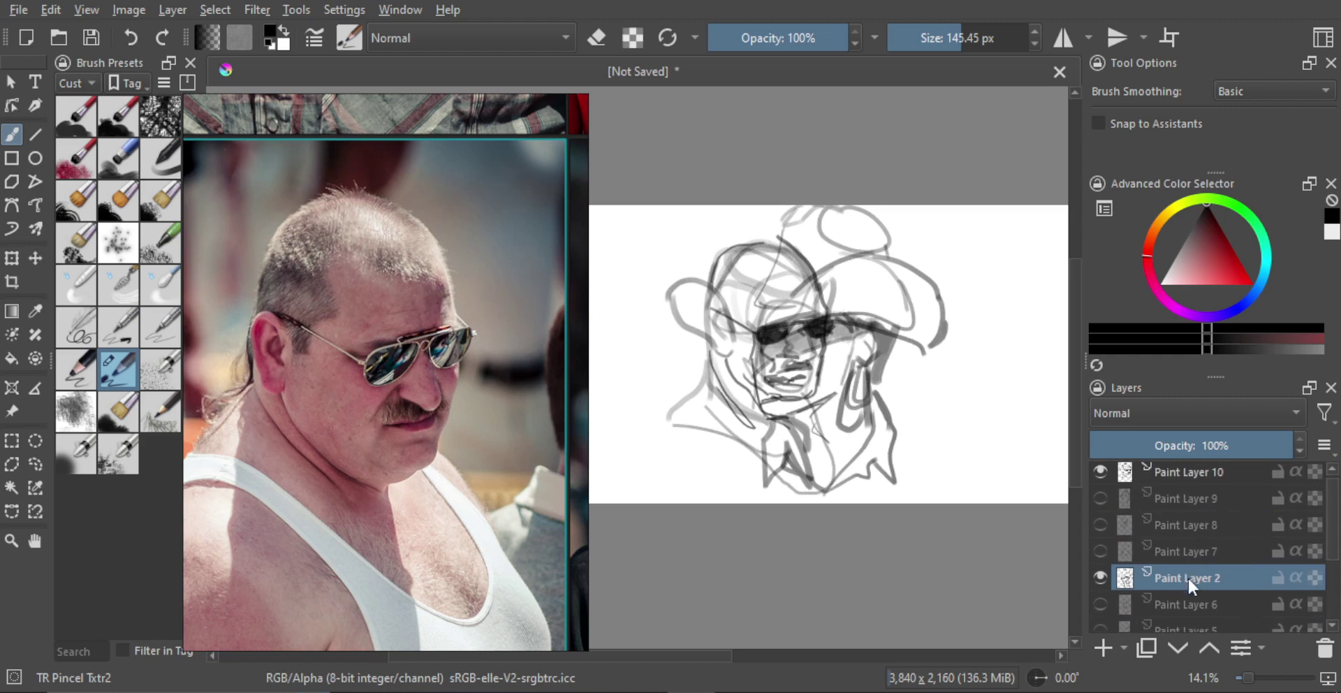
left_click_drag(1187, 576, 1197, 482)
scroll(1320, 530, "up", 1)
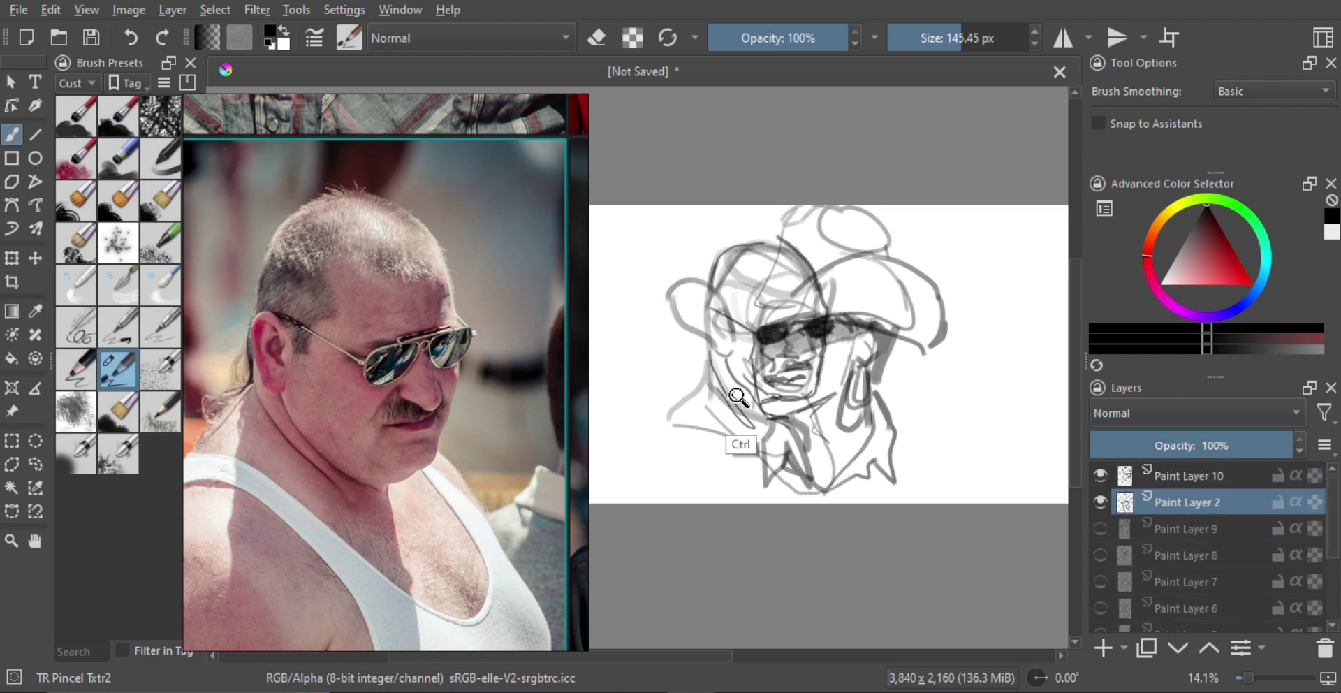
Step: Scale down the cowboy-hat sketch on Paint Layer 2 and place it to the right of the sunglasses portrait
key("ctrl+t")
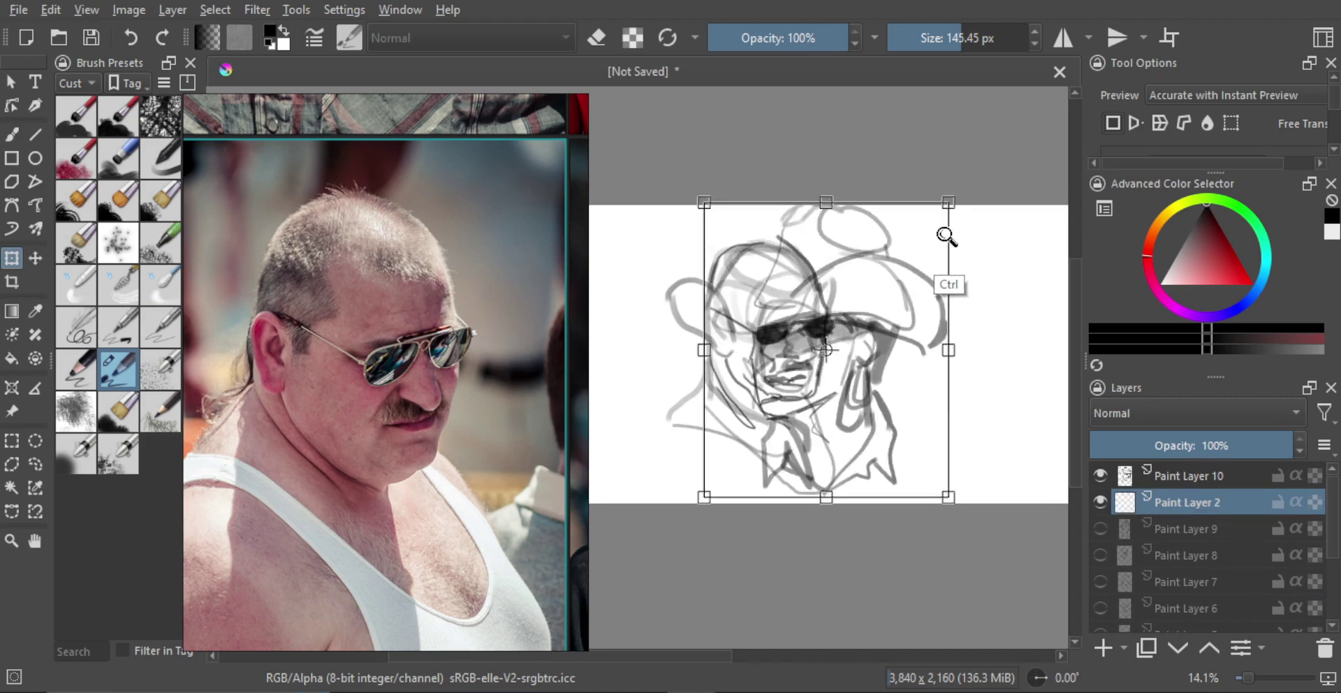
key("ctrl+z")
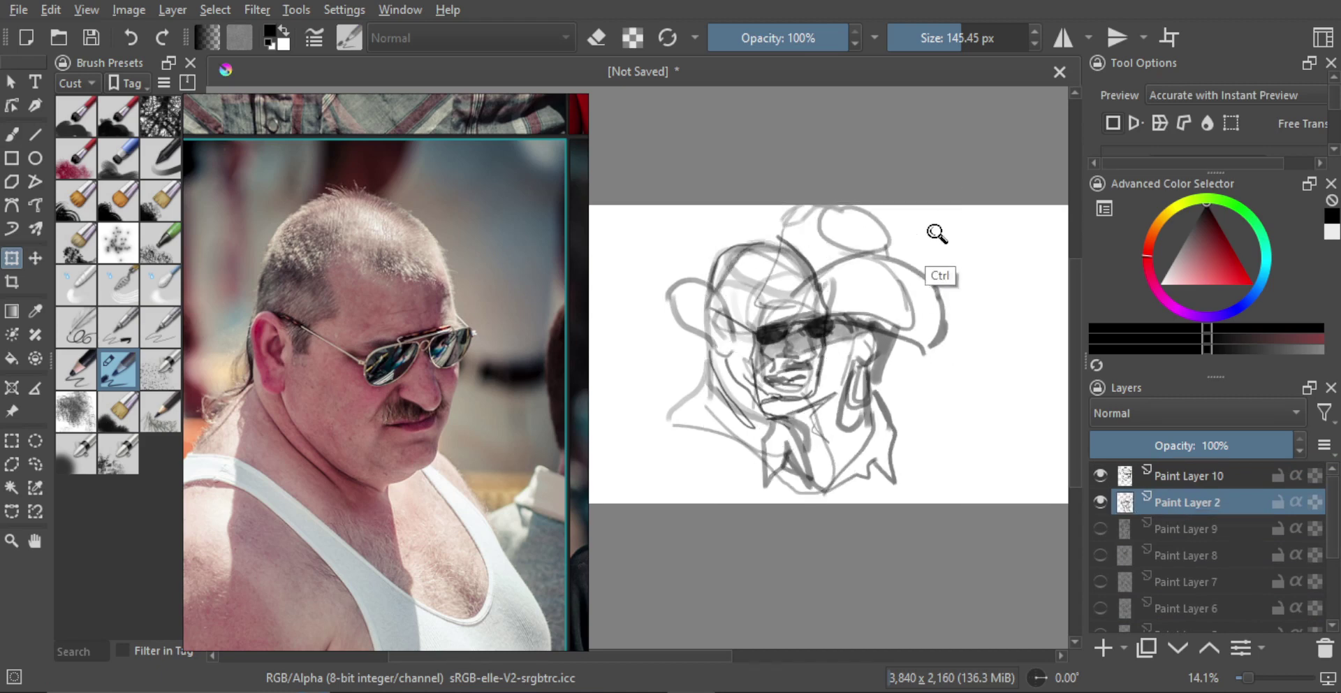
left_click(870, 347)
left_click_drag(950, 203, 908, 245)
mouse_move(881, 308)
left_mouse_down()
mouse_move(925, 293)
mouse_move(985, 313)
mouse_move(916, 350)
mouse_move(924, 393)
mouse_move(942, 397)
left_mouse_up()
scroll(956, 326, "down", 1)
key("Return")
Step: Shift the sunglasses portrait on Paint Layer 10 to the left and scale it down slightly
left_click(1180, 477)
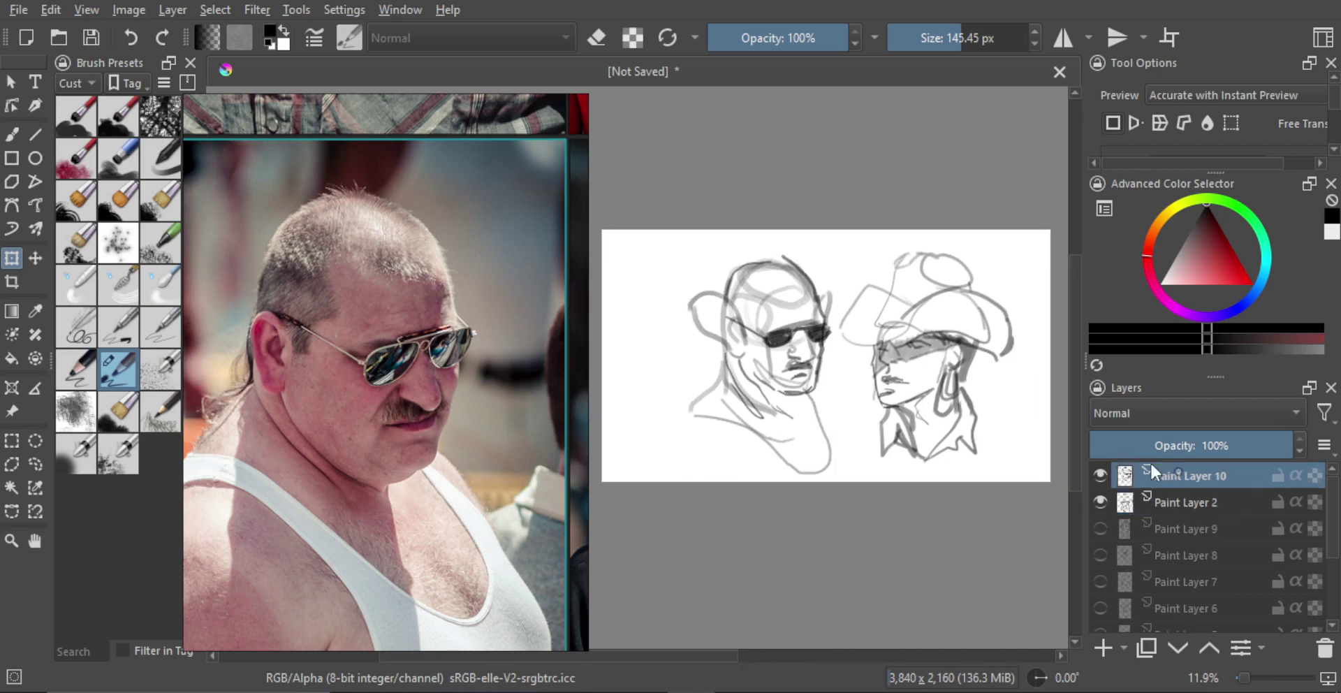
left_click_drag(817, 418, 787, 410)
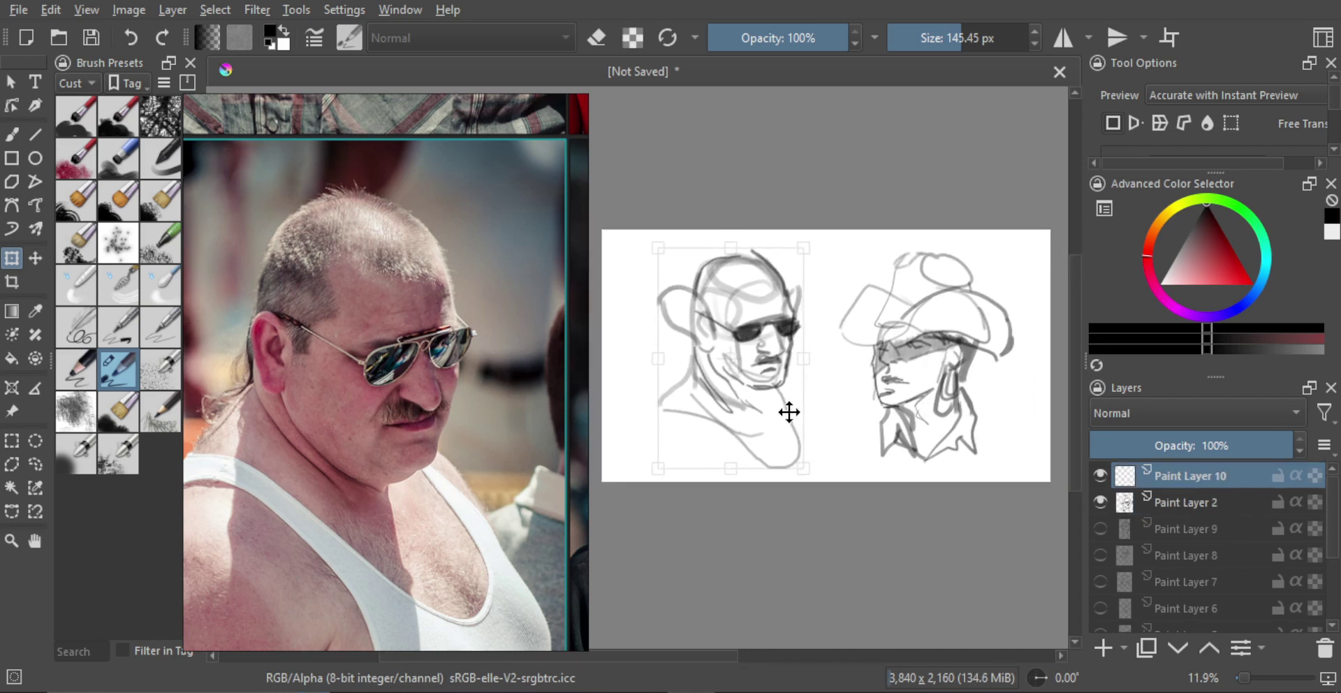
left_click_drag(802, 468, 800, 415)
Step: Shrink the cowboy-hat sketch on Paint Layer 2 a little more and nudge it closer to the sunglasses portrait
left_click(1125, 502)
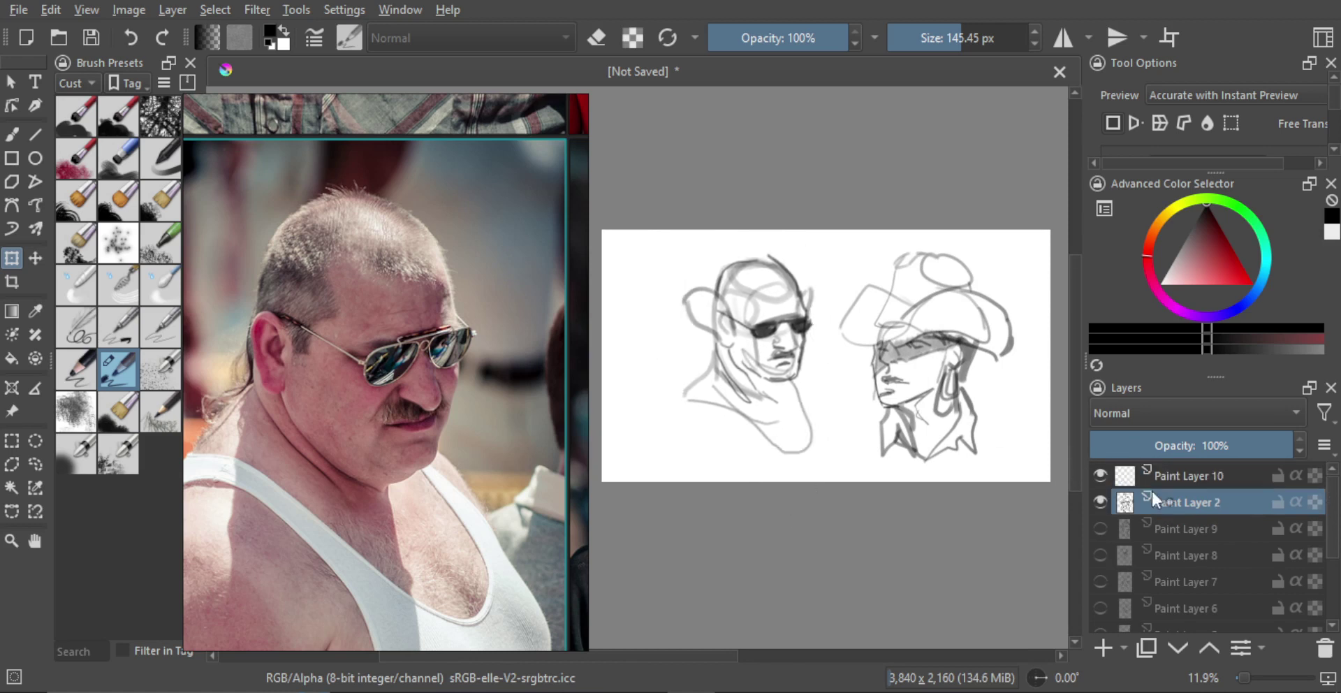
left_click_drag(1009, 447, 996, 450)
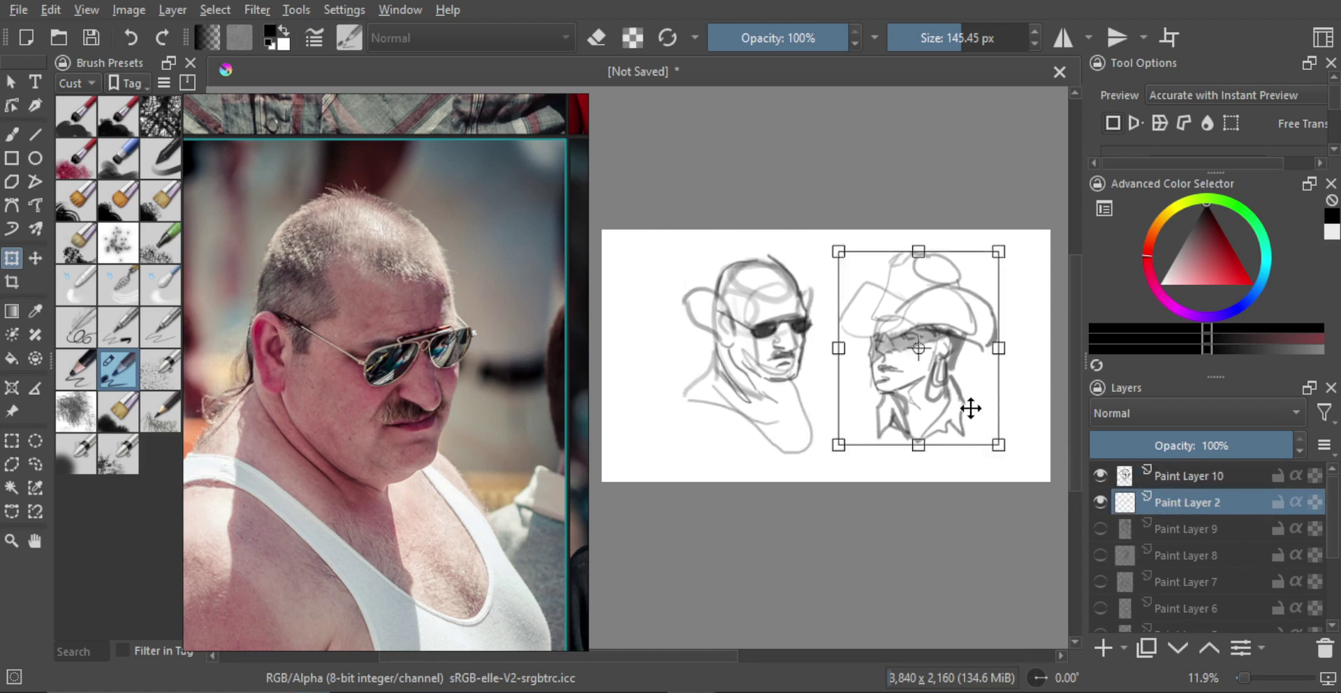
left_click_drag(970, 407, 956, 422)
Step: Group Paint Layer 10 and Paint Layer 2 together and collapse the new group
left_click(1189, 479)
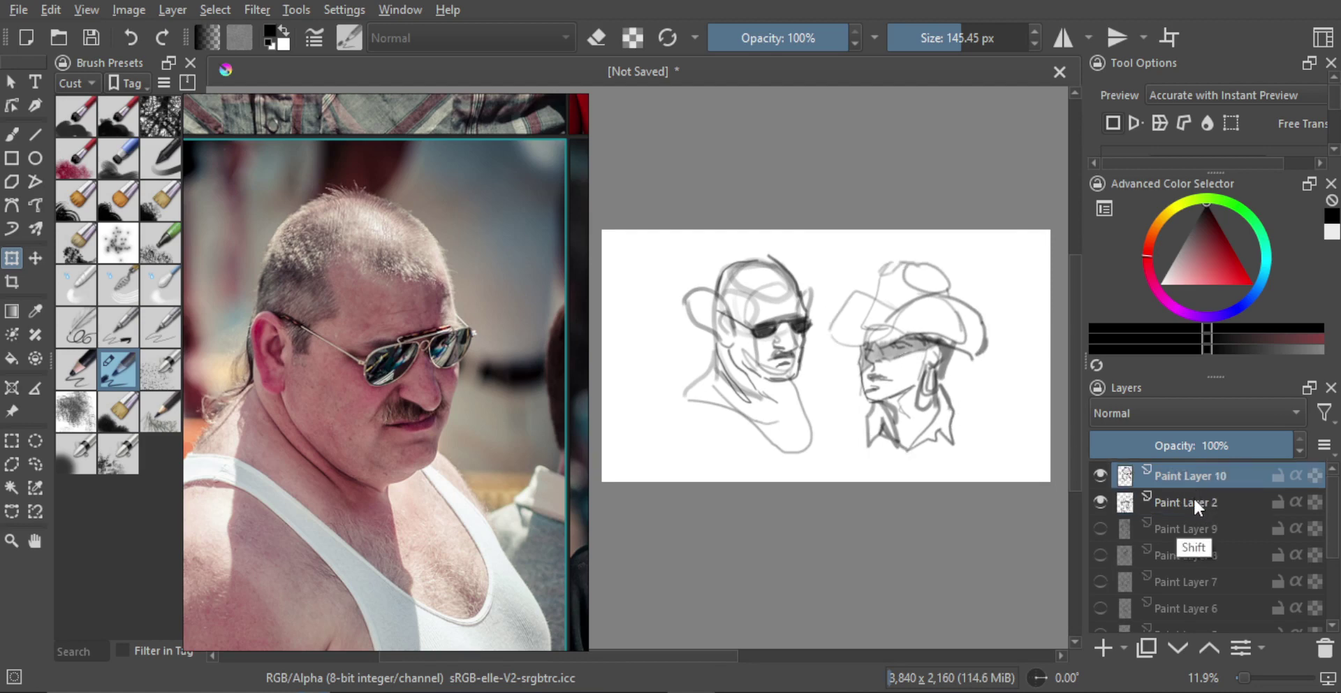
left_click(1192, 498, "ctrl")
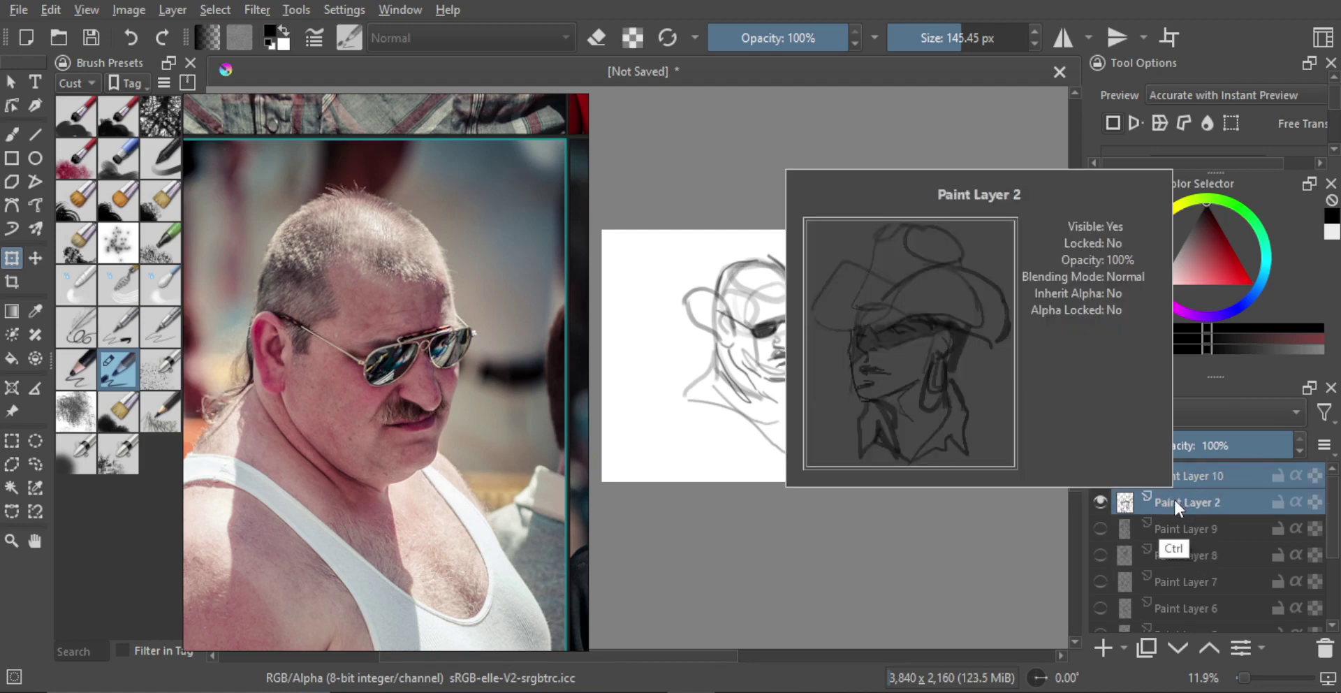
key("ctrl+g")
left_click(1147, 479)
left_click(1181, 478)
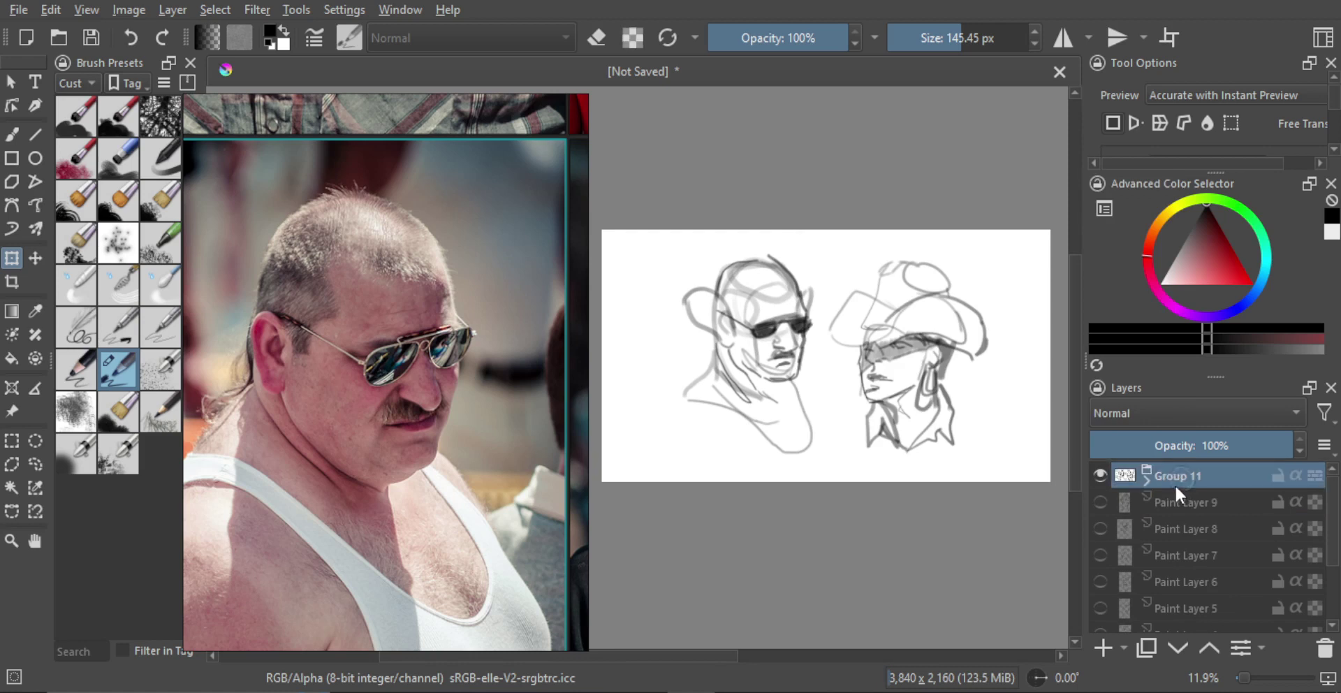
Step: Duplicate Group 11, hide the original, flatten the copy at 48% opacity and add a new paint layer above it
key("ctrl+j")
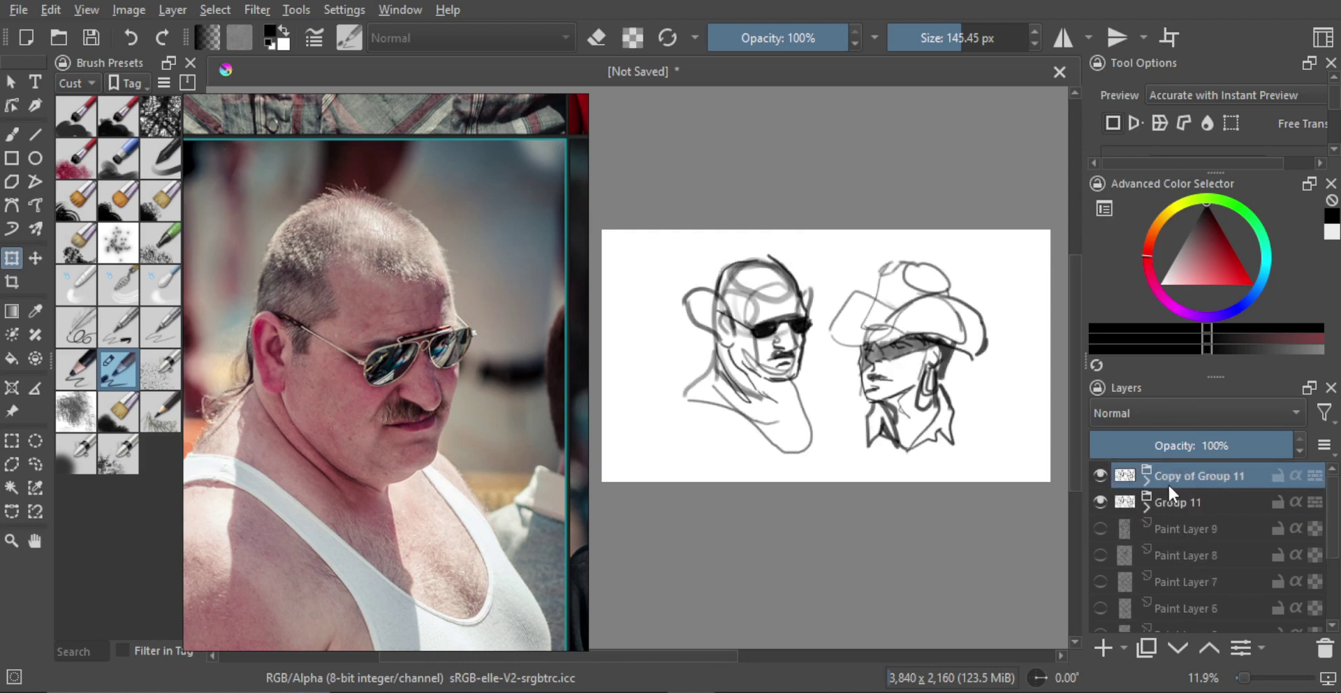
left_click(1100, 501)
key("ctrl+e")
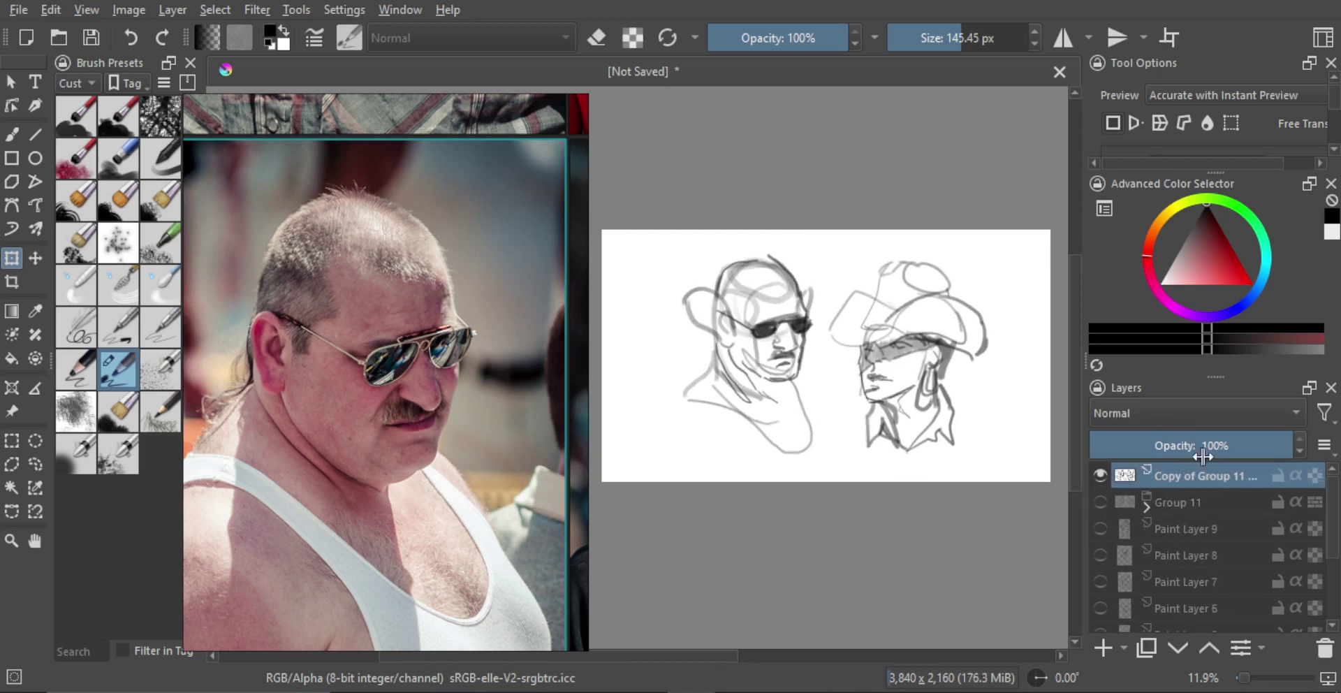
left_click(1205, 442)
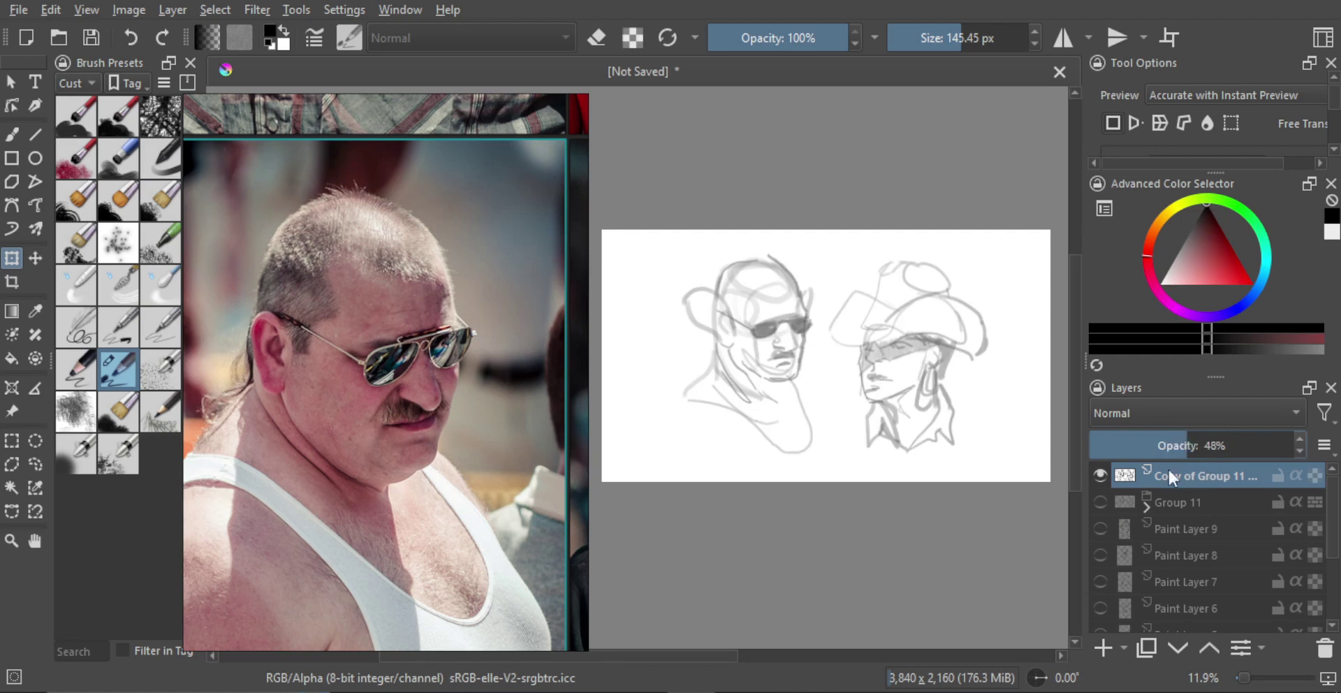
left_click(1103, 646)
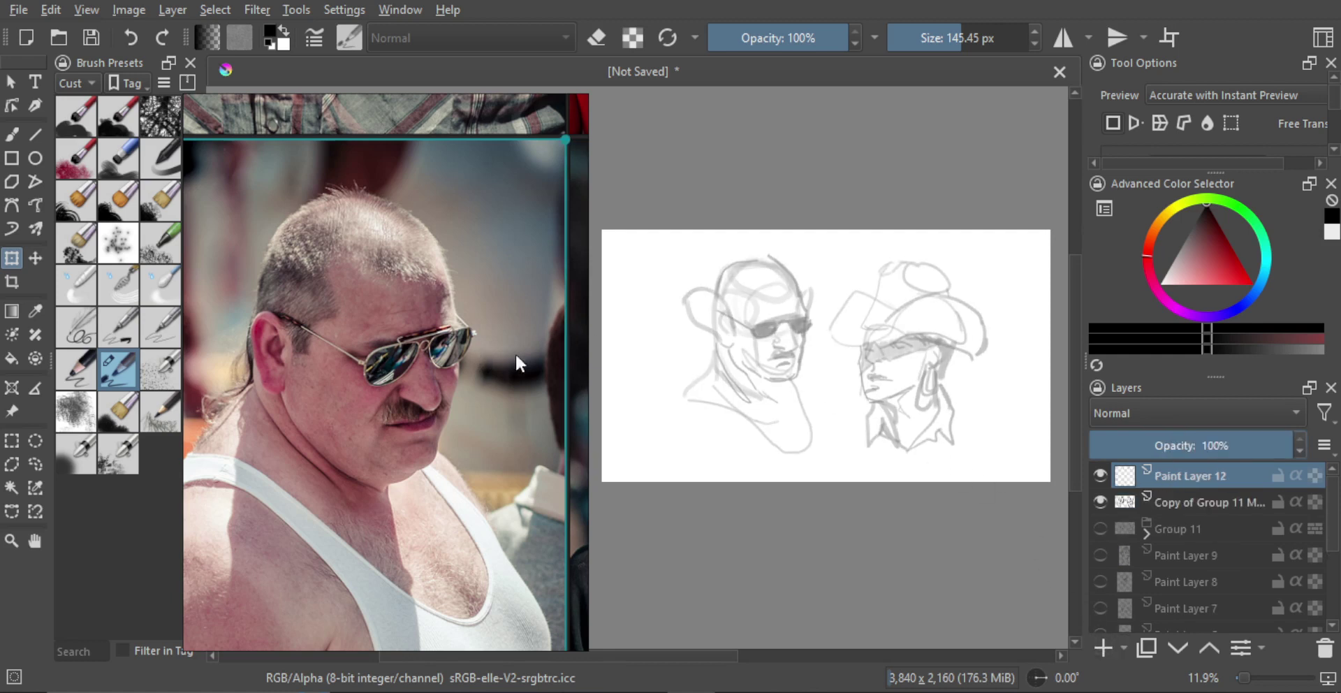
Step: Draw a clean outline over the top of the man's bald head with a brush of about 79 px
key("b")
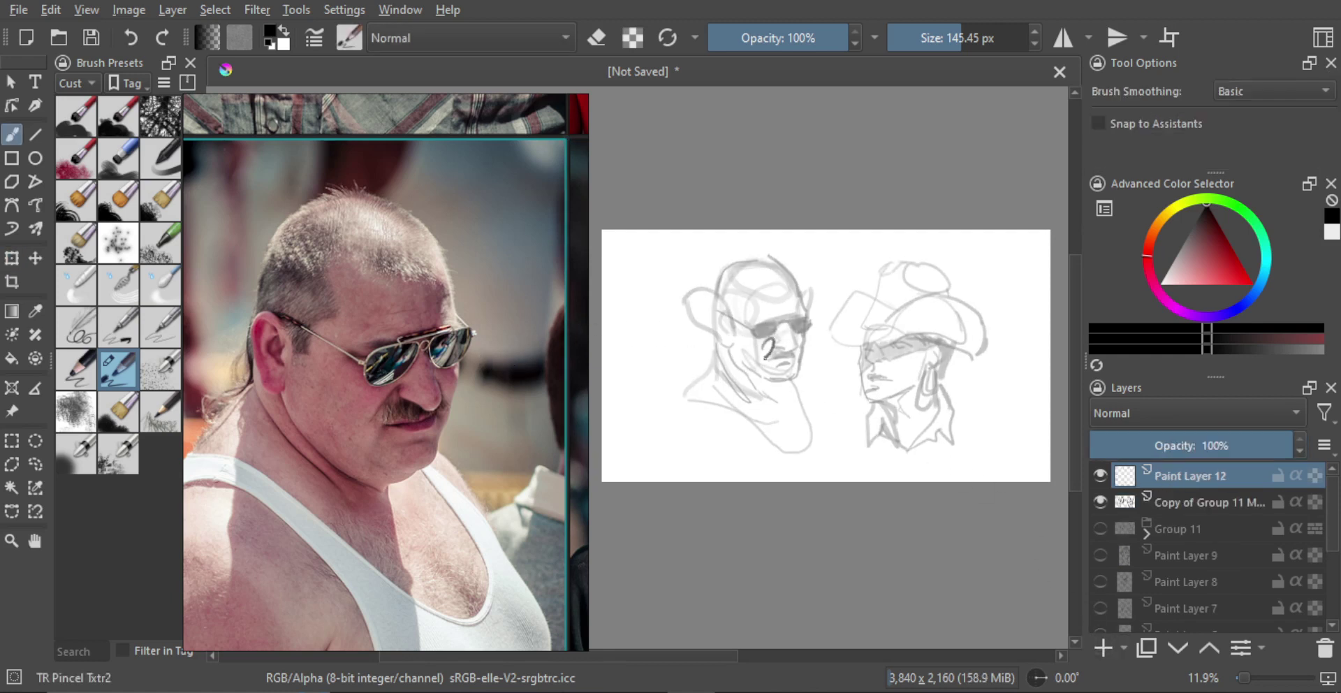
mouse_move(756, 316)
left_mouse_down()
mouse_move(818, 270)
mouse_move(817, 307)
mouse_move(794, 312)
mouse_move(721, 299)
mouse_move(707, 271)
mouse_move(731, 247)
mouse_move(792, 246)
left_mouse_up()
key("ctrl+z")
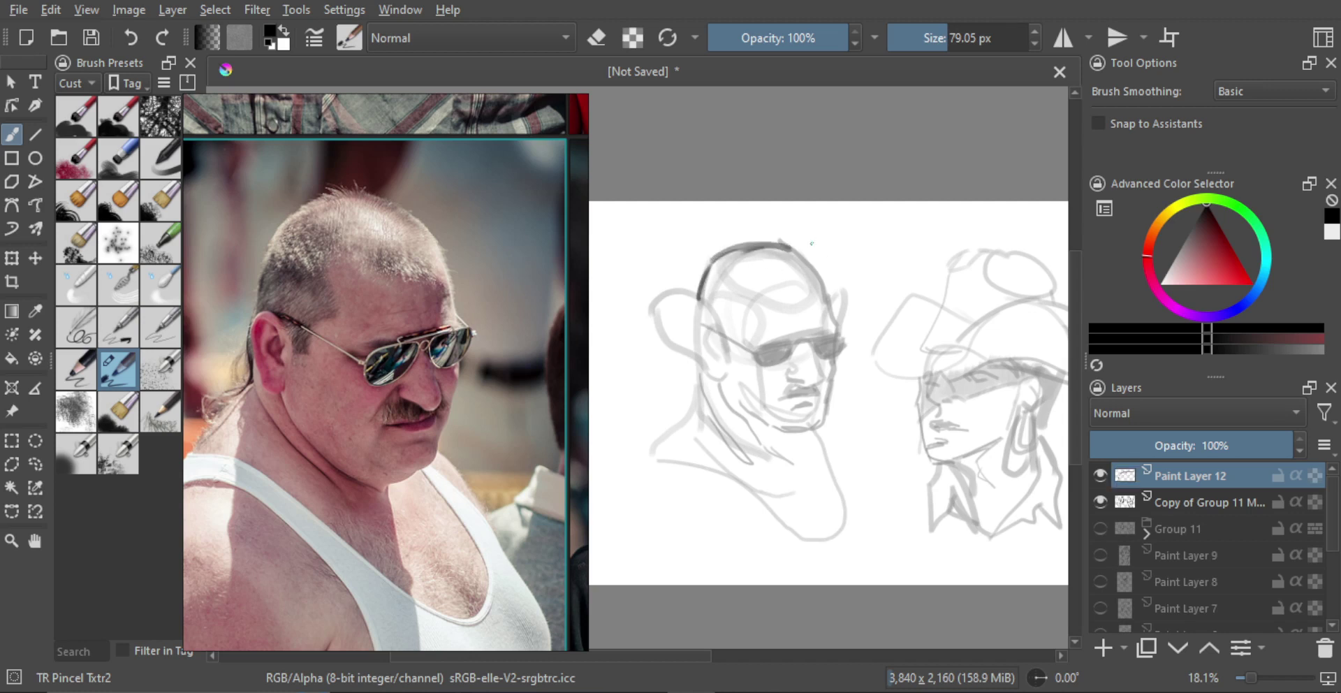
key("ctrl+z")
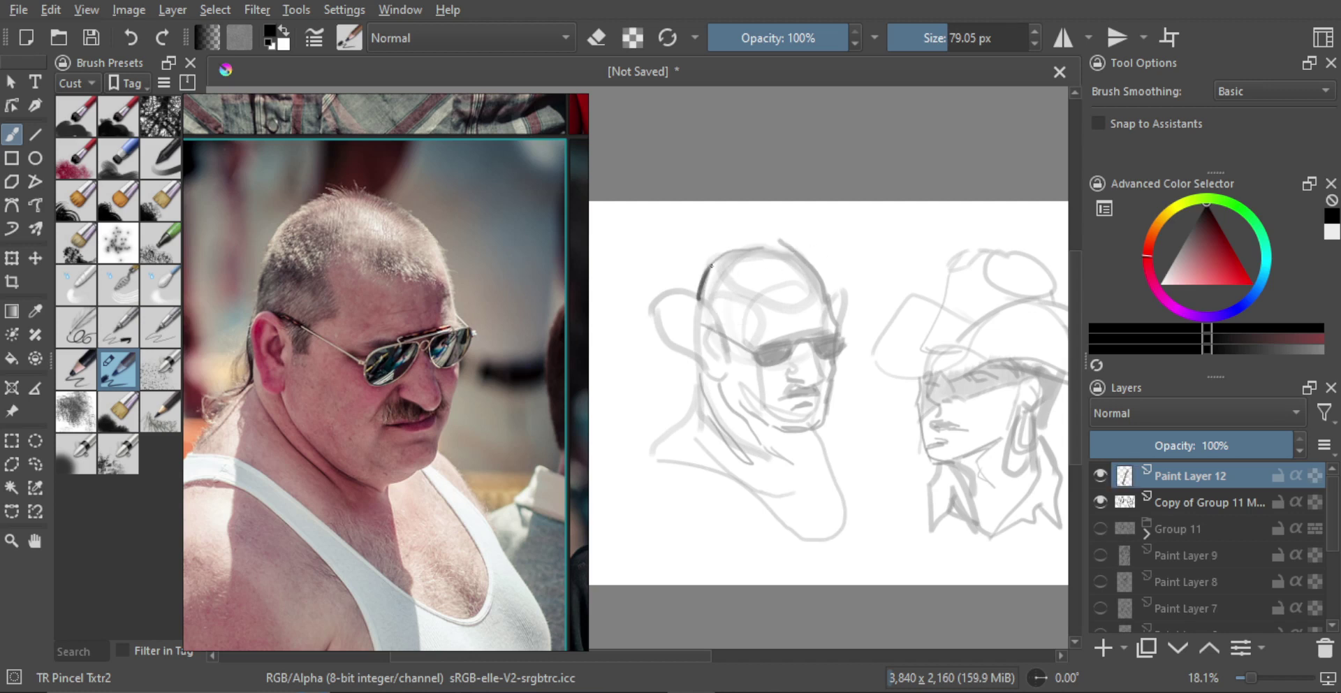
left_click_drag(782, 241, 822, 278)
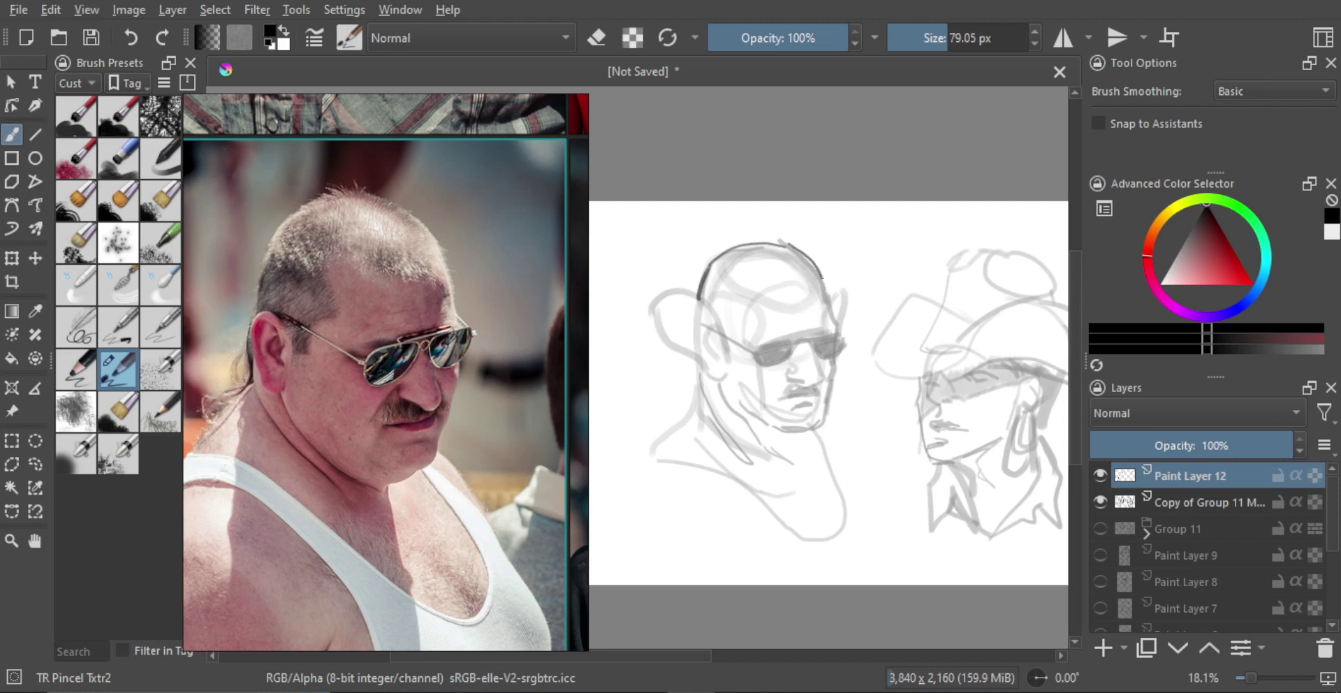
Step: Outline the far side of the man's face from the forehead past the cheek to the chin
scroll(841, 283, "up", 1)
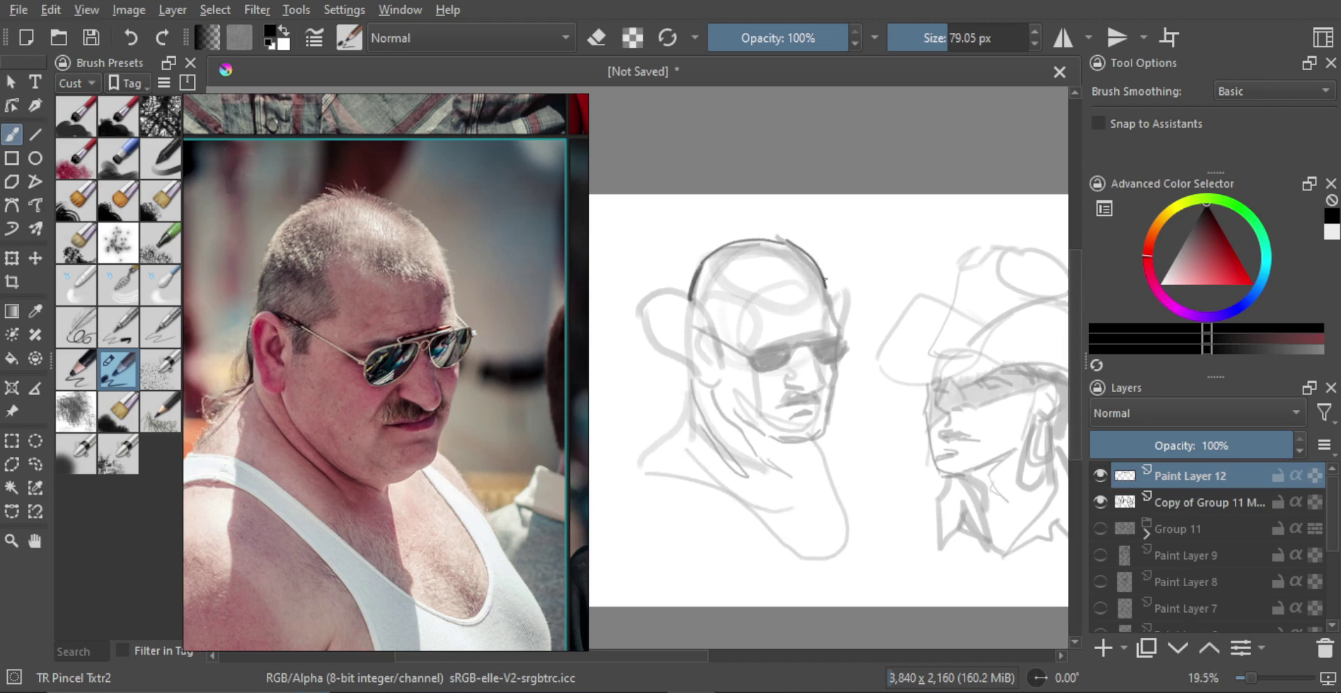
mouse_move(826, 285)
left_mouse_down()
mouse_move(840, 330)
mouse_move(877, 318)
left_mouse_up()
scroll(838, 328, "up", 1)
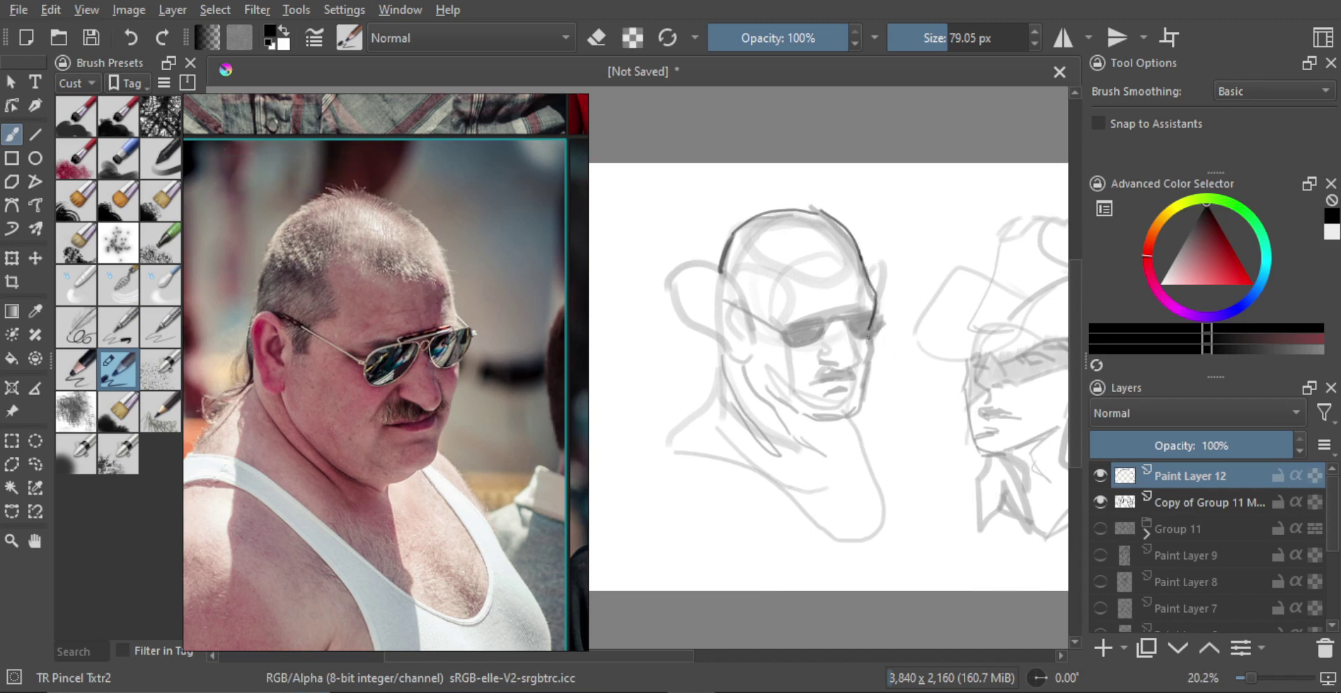
key("ctrl")
left_click_drag(875, 304, 877, 356)
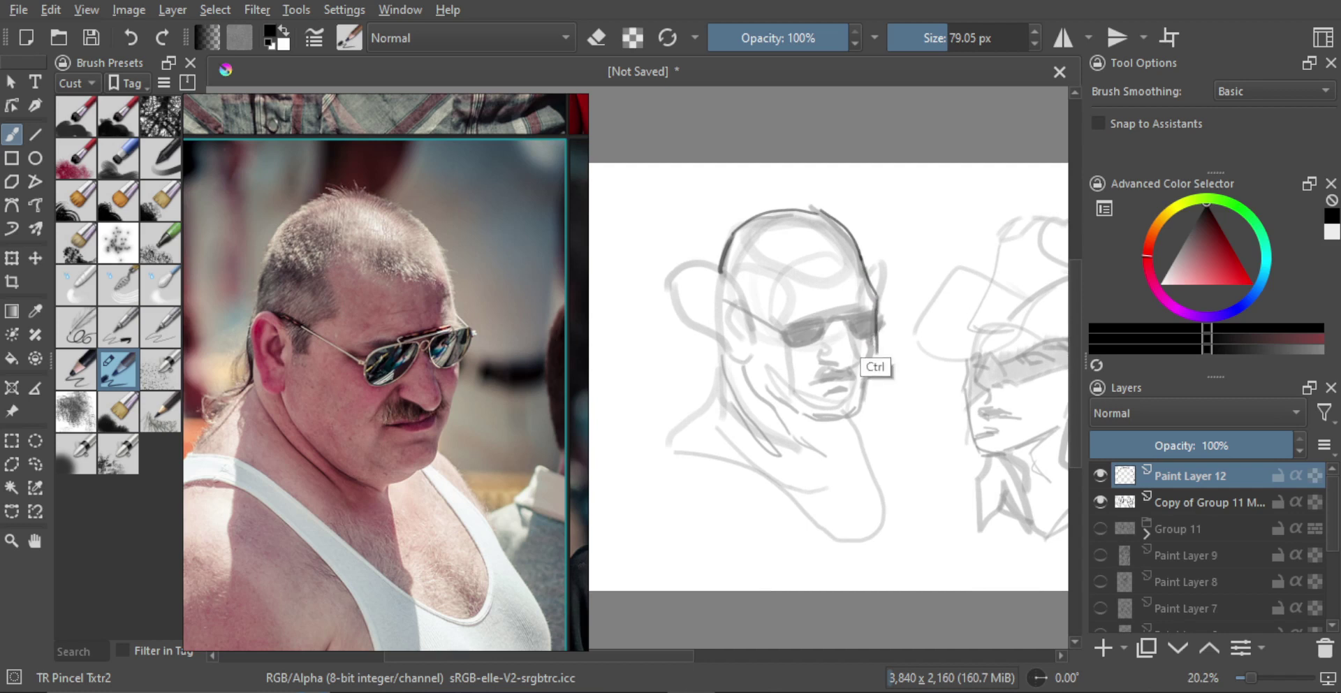
key("ctrl+z")
mouse_move(876, 296)
left_mouse_down()
mouse_move(860, 411)
mouse_move(825, 419)
mouse_move(859, 413)
mouse_move(797, 401)
left_mouse_up()
key("ctrl+z")
key("ctrl+z")
key("ctrl+z")
key("ctrl+z")
key("ctrl+z")
key("ctrl+z")
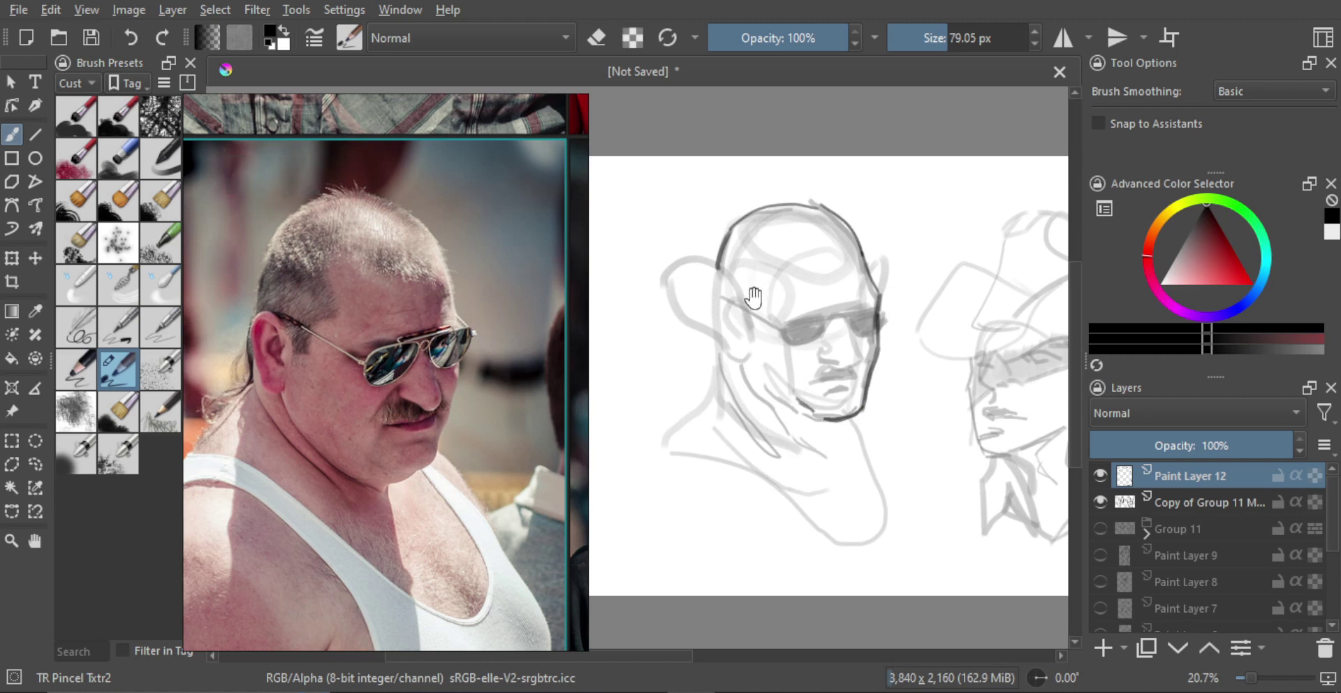
Step: Draw a long pointed ear with inner folds and an earlobe on the near side of the man's head
mouse_move(752, 298)
left_mouse_down()
mouse_move(682, 272)
mouse_move(714, 341)
left_mouse_up()
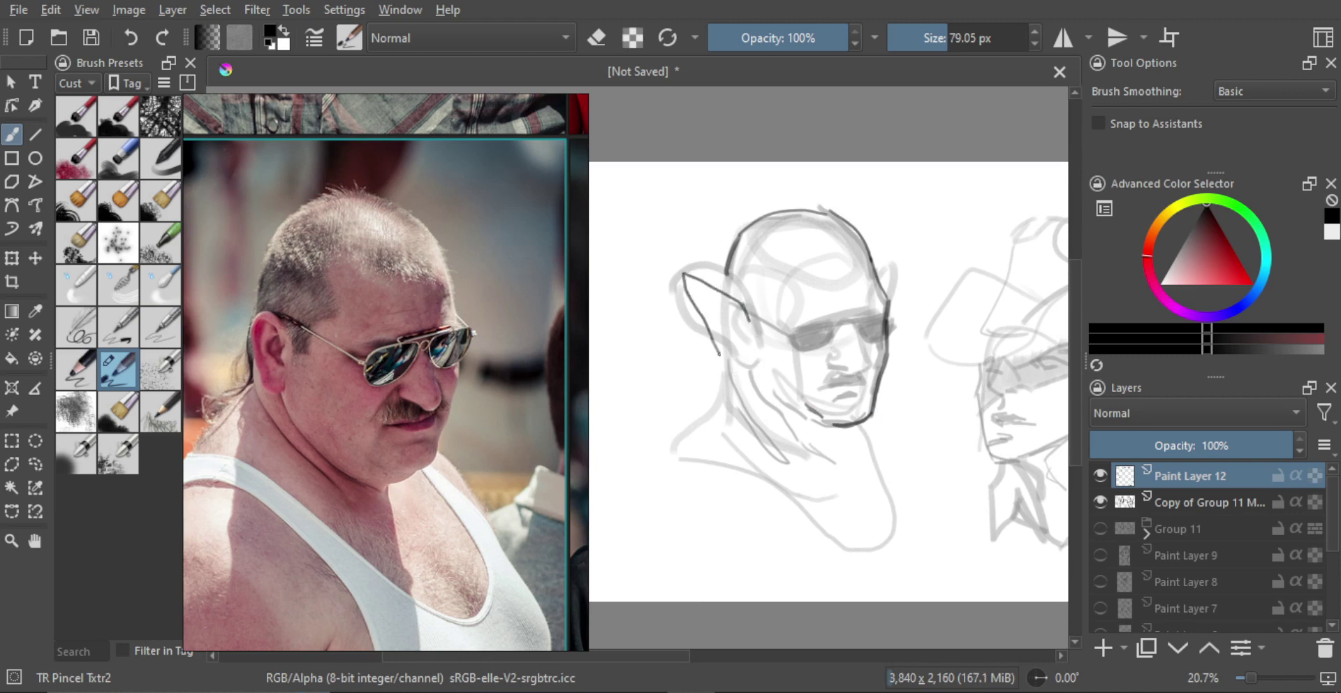
mouse_move(701, 294)
left_mouse_down()
mouse_move(741, 327)
mouse_move(744, 343)
mouse_move(699, 298)
mouse_move(751, 376)
left_mouse_up()
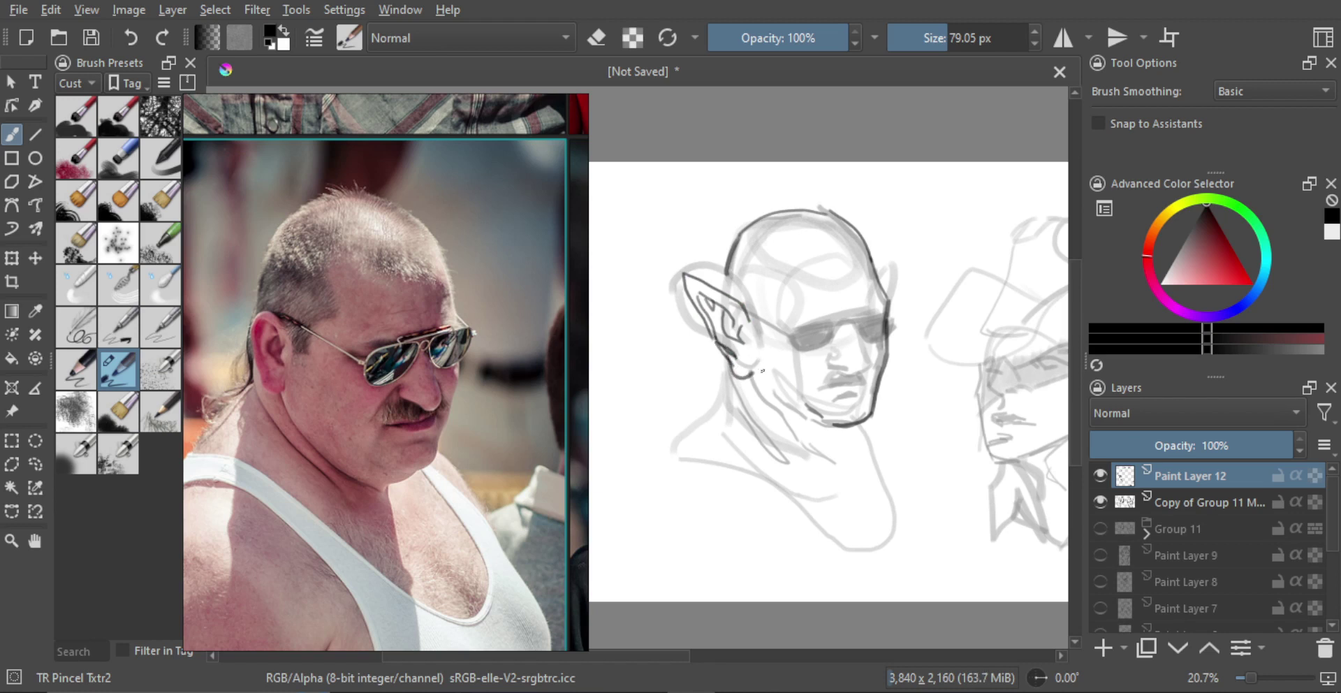
Step: Draw the jawline and the neck fold below the pointed ear with a brush of about 88 px
mouse_move(759, 369)
left_mouse_down()
mouse_move(756, 358)
mouse_move(786, 426)
mouse_move(835, 454)
left_mouse_up()
key("bracketleft")
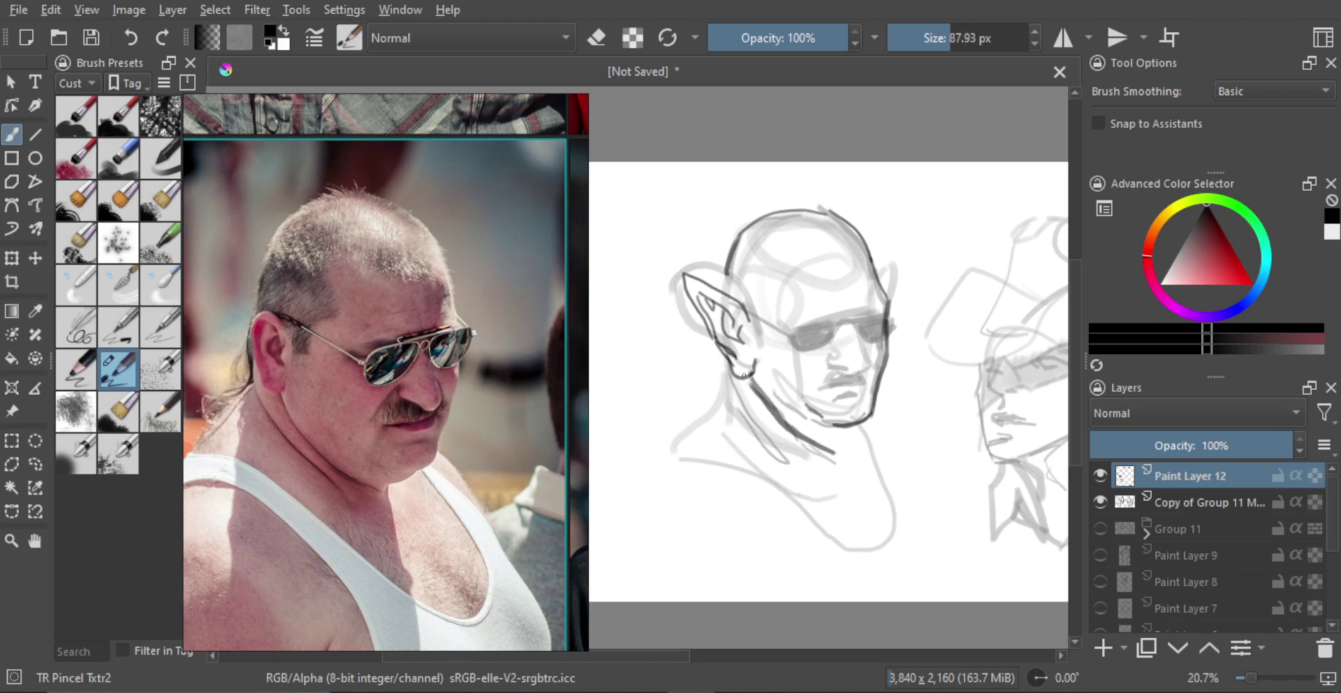
key("ctrl+z")
mouse_move(752, 377)
left_mouse_down()
mouse_move(786, 425)
mouse_move(847, 461)
mouse_move(865, 423)
left_mouse_up()
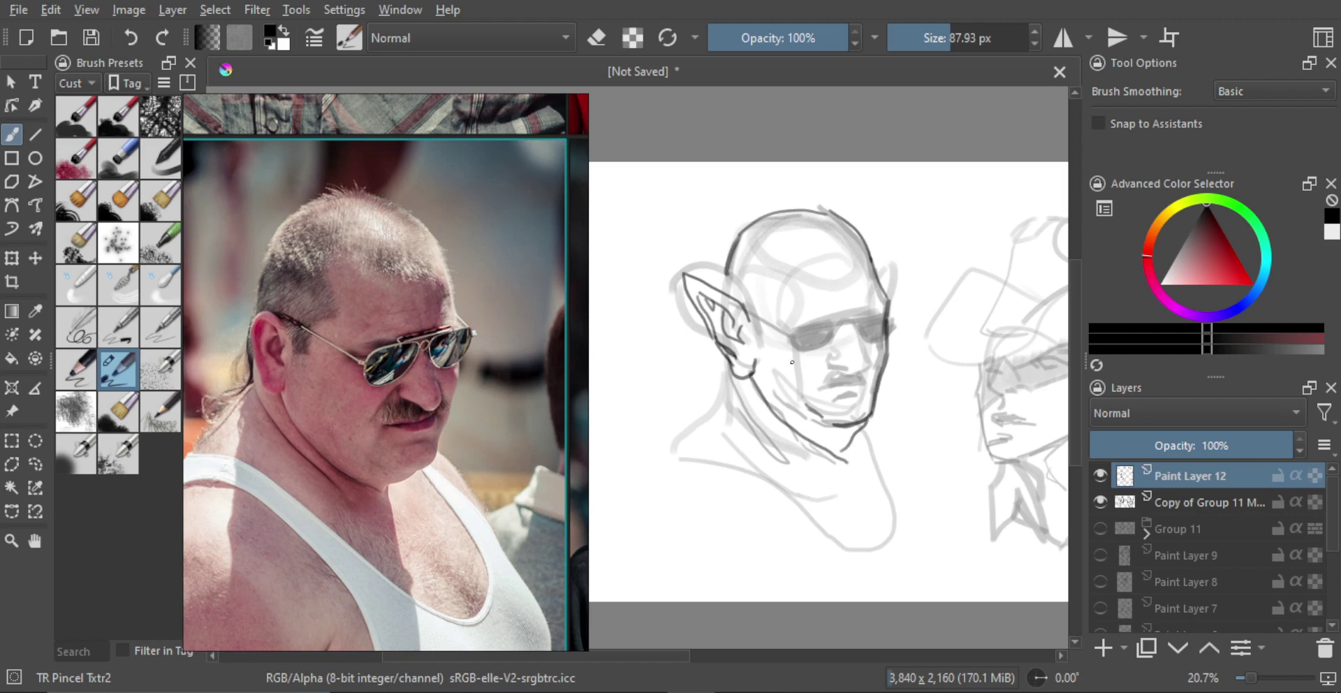
mouse_move(739, 379)
left_mouse_down()
mouse_move(801, 462)
mouse_move(765, 419)
left_mouse_up()
key("ctrl+z")
mouse_move(725, 356)
left_mouse_down()
mouse_move(741, 409)
mouse_move(813, 485)
left_mouse_up()
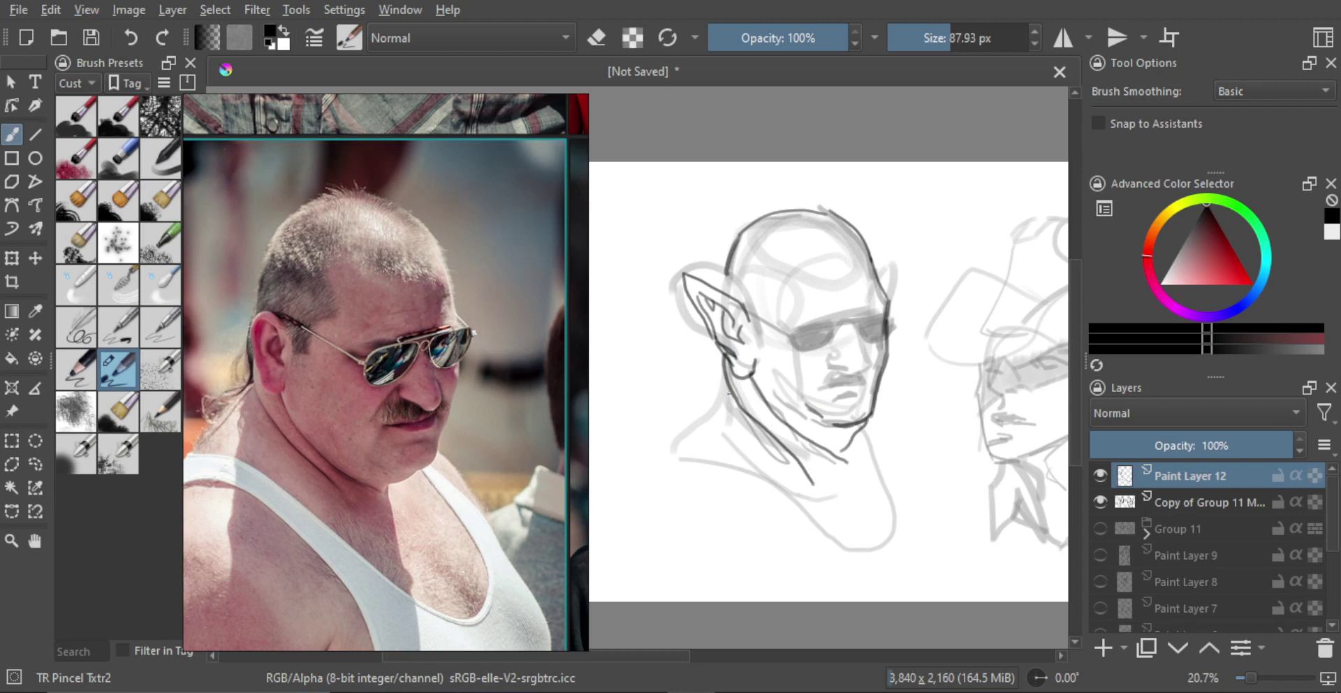
Step: Outline the man's bust with strokes for the back of the neck, the shoulder and the rounded chest
mouse_move(720, 354)
left_mouse_down()
mouse_move(719, 385)
mouse_move(681, 438)
mouse_move(710, 477)
mouse_move(704, 392)
mouse_move(639, 455)
mouse_move(758, 489)
mouse_move(829, 540)
mouse_move(879, 551)
mouse_move(888, 540)
left_mouse_up()
key("ctrl+z")
key("ctrl+z")
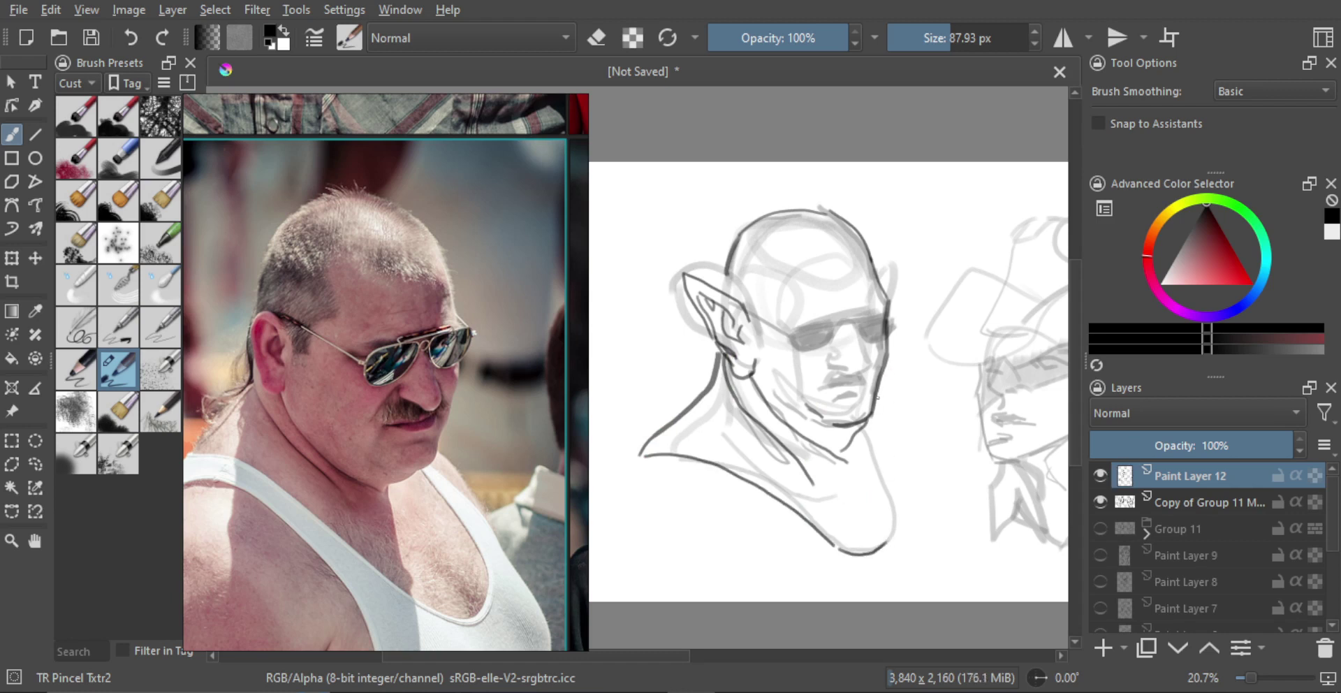
mouse_move(872, 423)
left_mouse_down()
mouse_move(905, 489)
mouse_move(907, 517)
mouse_move(883, 549)
left_mouse_up()
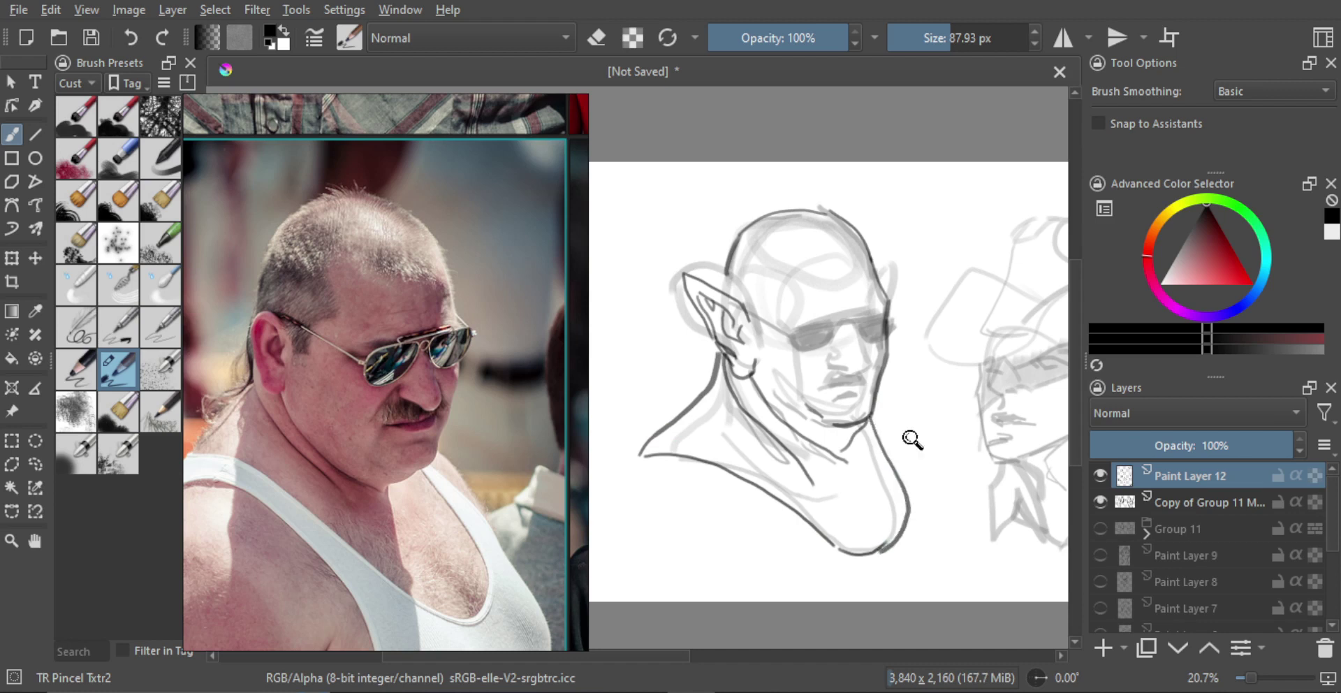
Step: Draw the sunglasses' arm from the ear to the hinge and the straight upper edge of the frame
left_click_drag(911, 440, 844, 318)
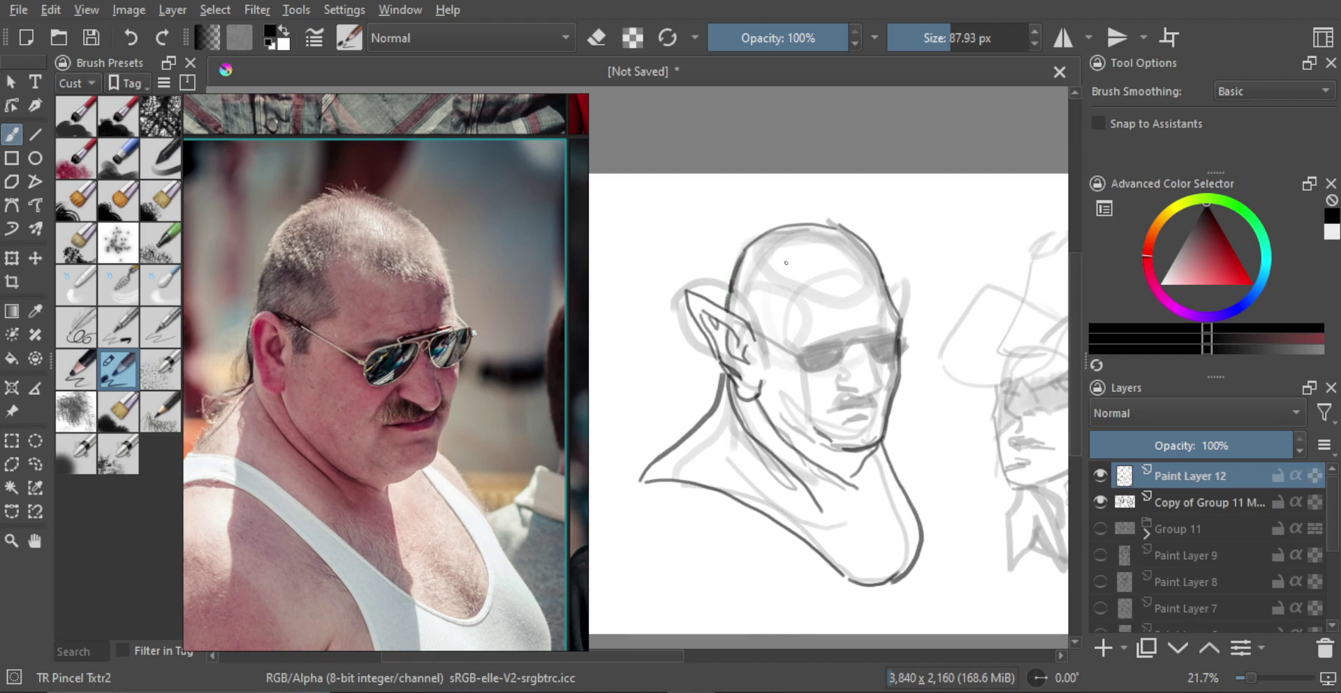
scroll(838, 320, "up", 1)
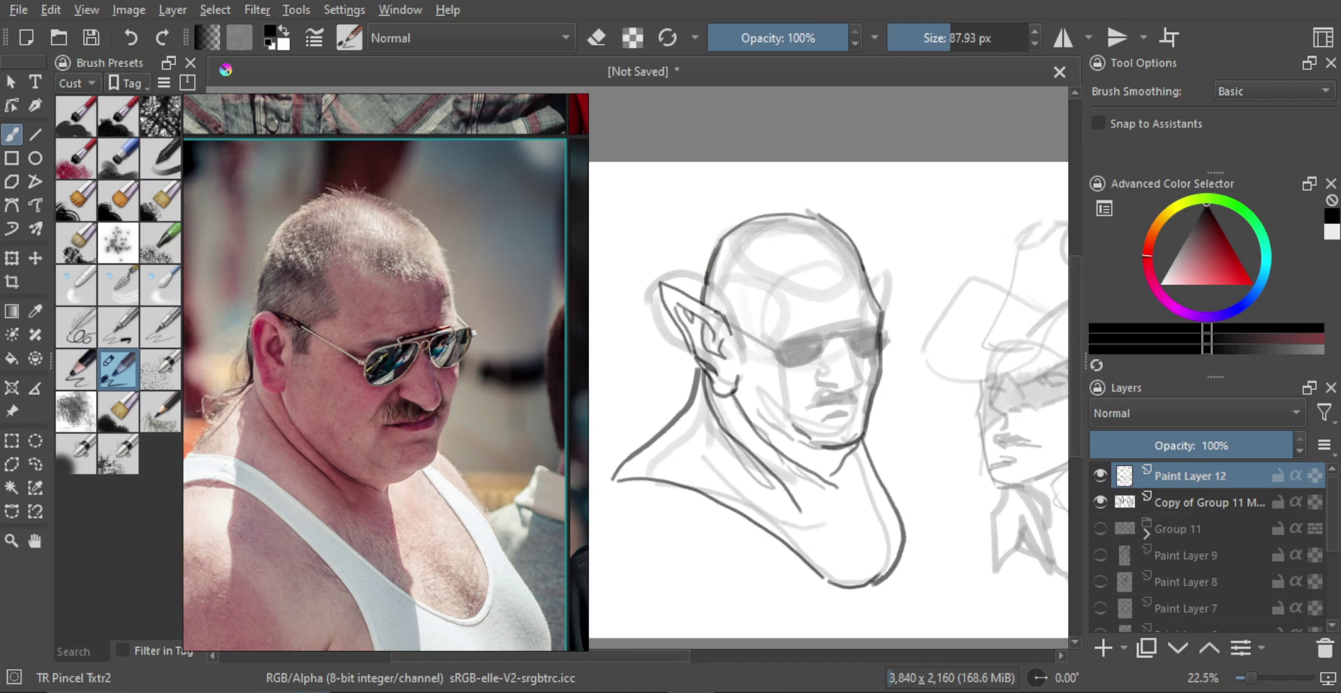
left_click_drag(730, 312, 785, 352)
key("ctrl+z")
mouse_move(713, 304)
left_mouse_down()
mouse_move(780, 350)
mouse_move(855, 310)
mouse_move(778, 354)
left_mouse_up()
scroll(793, 342, "up", 1)
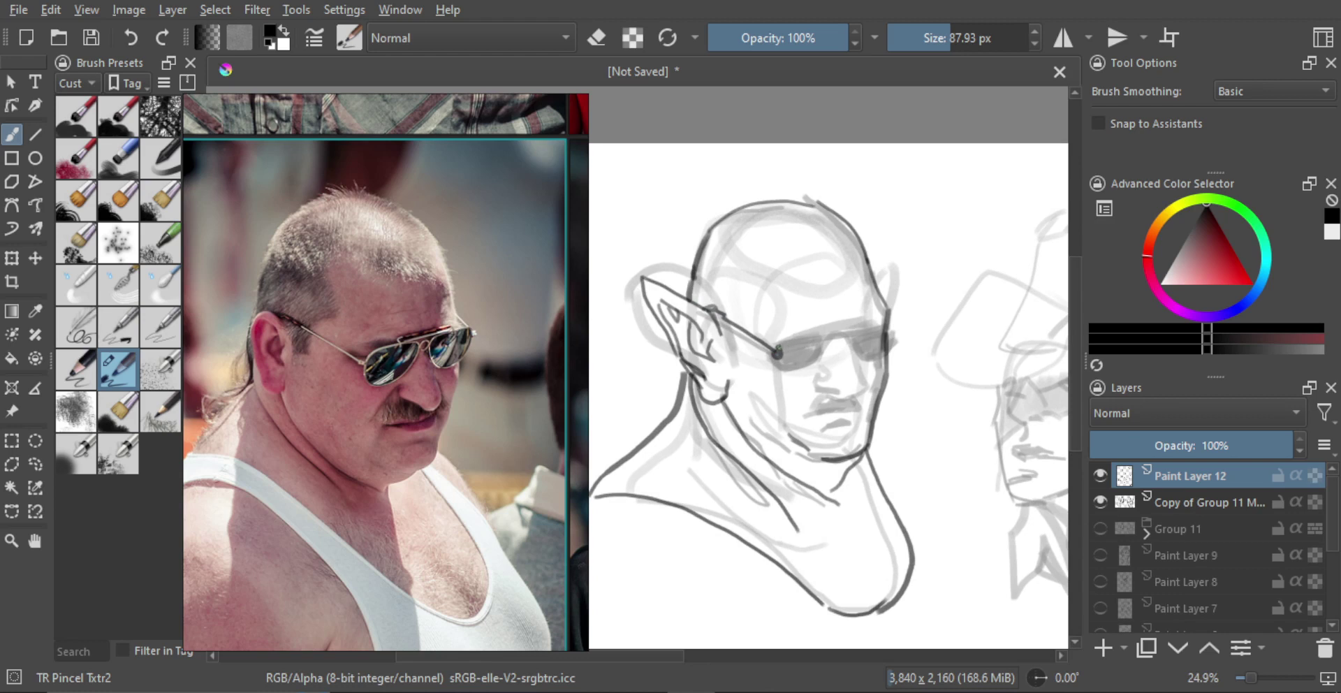
left_click_drag(776, 346, 896, 325)
Step: Draw the rectangular rims around both lenses and the bridge with a brush of about 61 px
left_click_drag(812, 395, 824, 344)
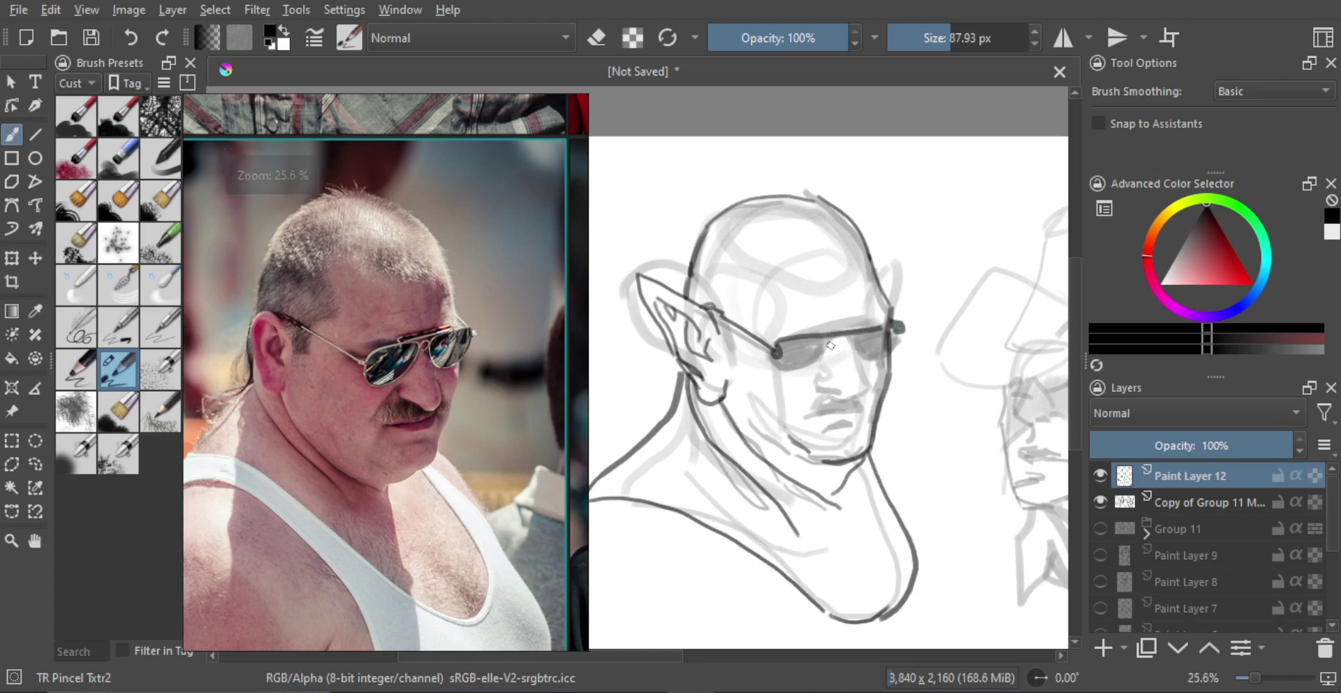
left_click_drag(831, 406, 820, 405)
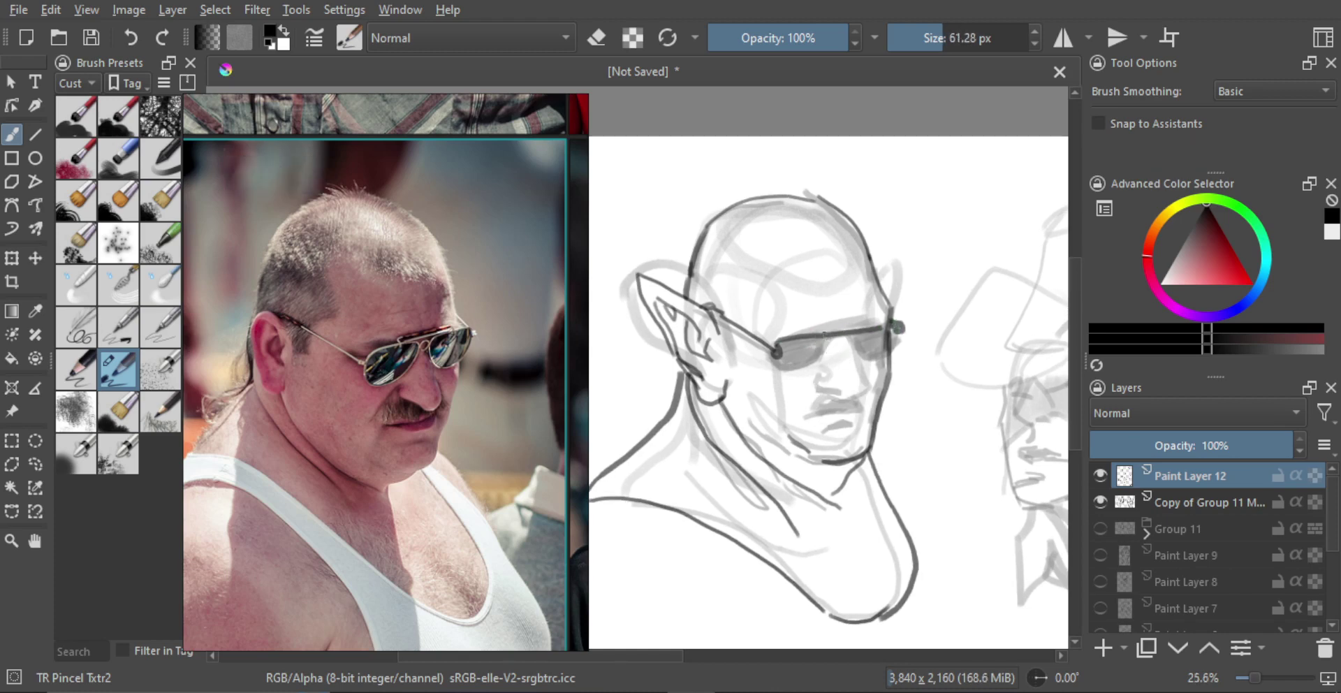
left_click_drag(824, 334, 841, 342)
left_click(837, 349, "ctrl")
left_click_drag(837, 343, 841, 342)
key("ctrl+z")
mouse_move(845, 342)
left_mouse_down()
mouse_move(855, 334)
mouse_move(818, 342)
mouse_move(831, 352)
mouse_move(823, 371)
mouse_move(781, 358)
mouse_move(783, 375)
mouse_move(828, 373)
mouse_move(812, 368)
left_mouse_up()
key("ctrl+z")
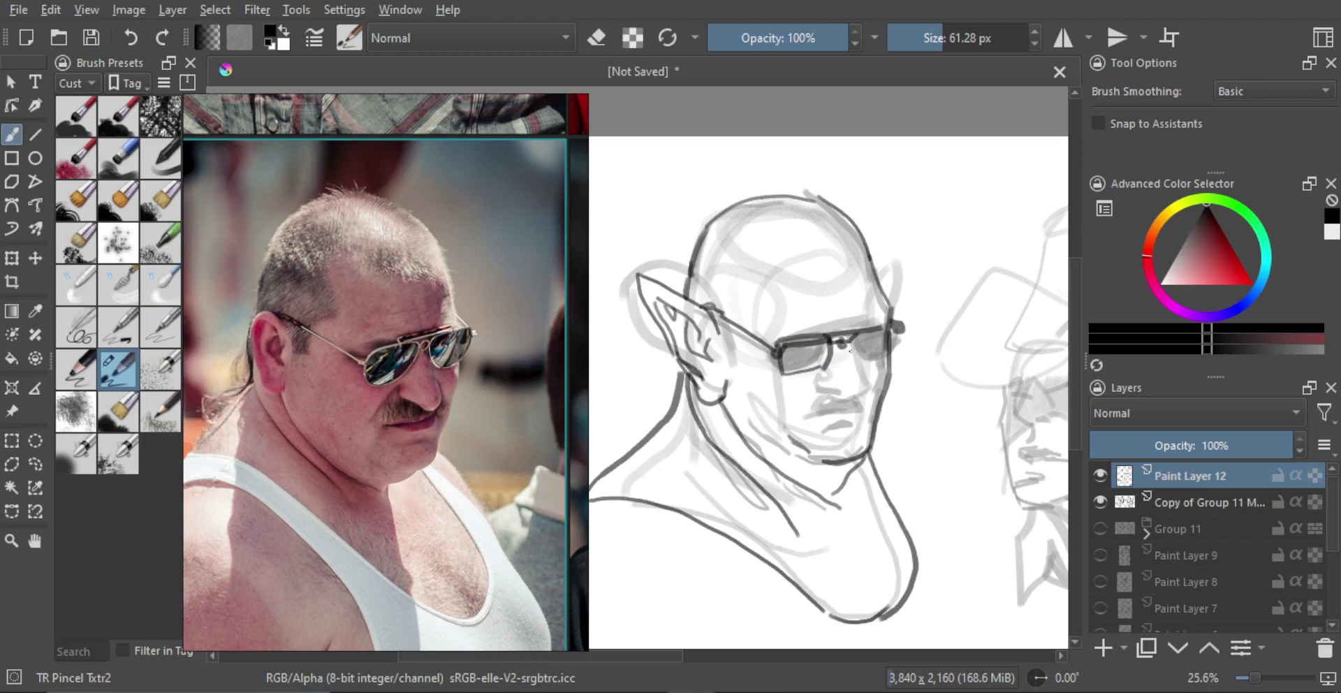
mouse_move(859, 332)
left_mouse_down()
mouse_move(859, 356)
mouse_move(898, 355)
left_mouse_up()
Step: Draw the man's nose with its bridge, tip and nostril below the sunglasses
scroll(846, 345, "up", 1)
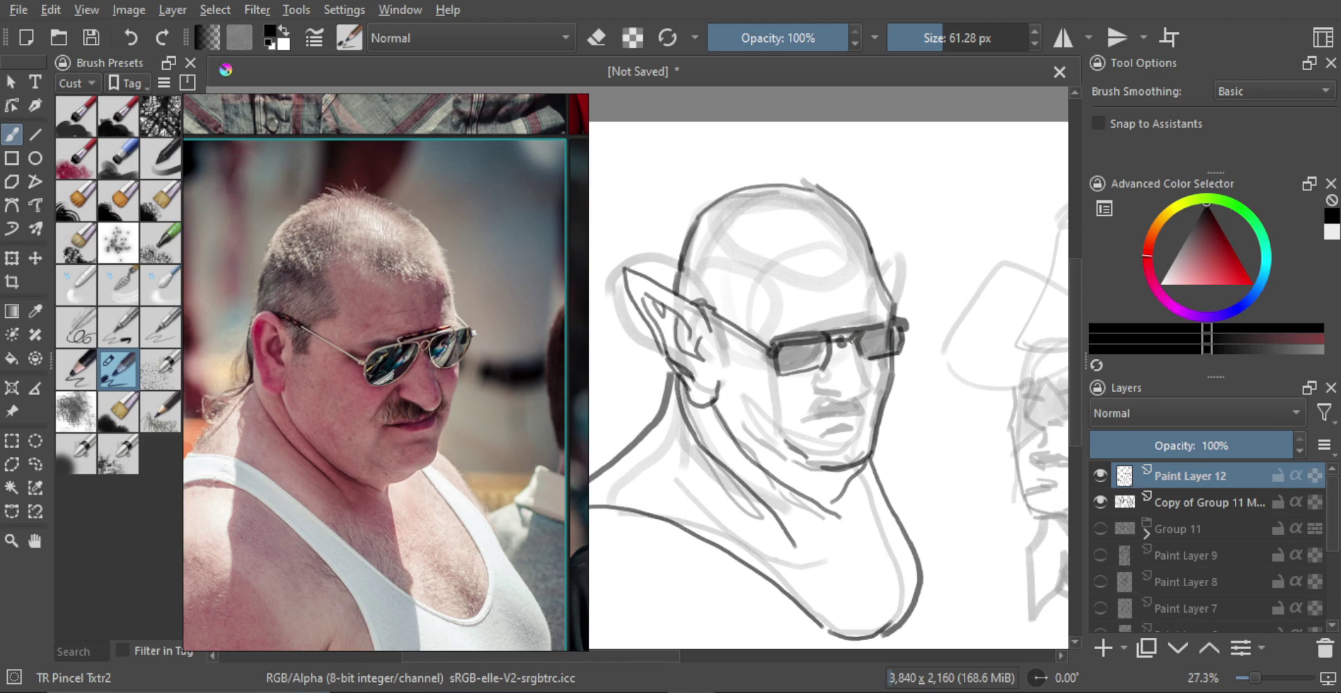
mouse_move(834, 353)
left_mouse_down()
mouse_move(853, 349)
mouse_move(872, 393)
left_mouse_up()
key("ctrl+z")
mouse_move(852, 345)
left_mouse_down()
mouse_move(872, 381)
mouse_move(862, 403)
mouse_move(838, 402)
left_mouse_up()
key("ctrl+z")
key("ctrl+z")
mouse_move(834, 380)
left_mouse_down()
mouse_move(818, 396)
mouse_move(845, 402)
left_mouse_up()
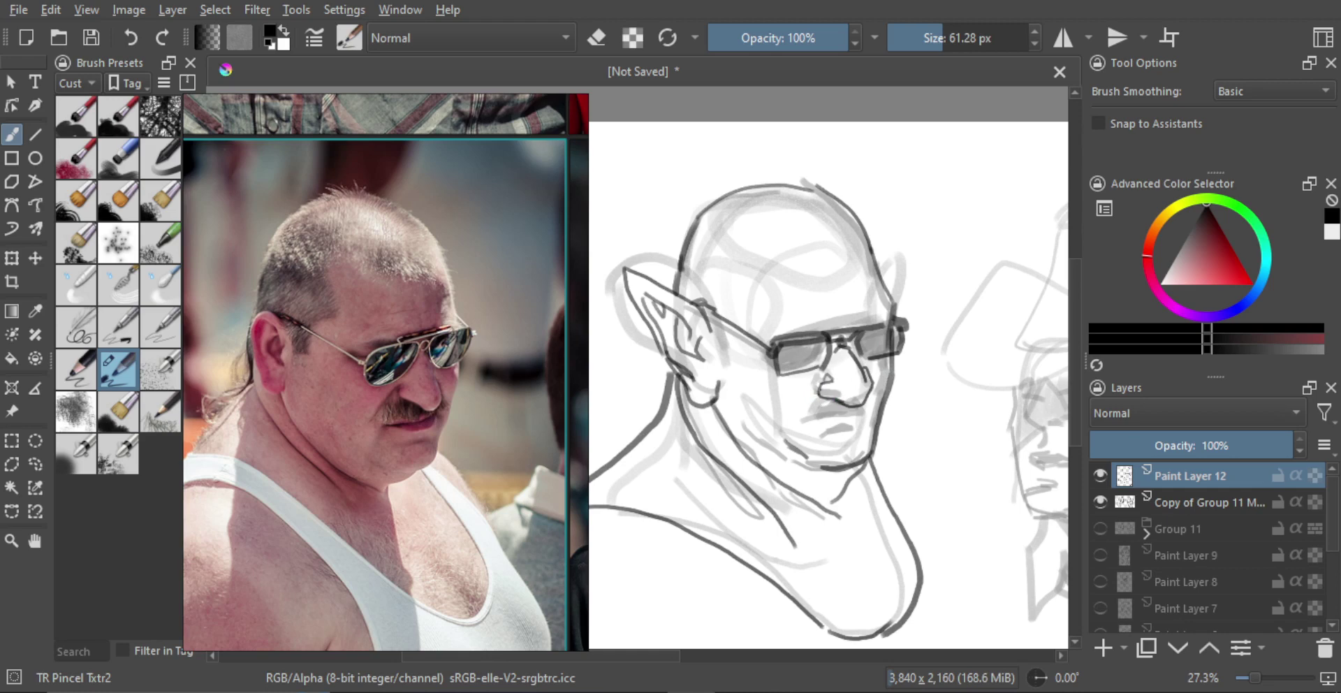
Step: Outline the moustache under the nose and draw the lip lines and the crease above the chin
mouse_move(825, 378)
left_mouse_down()
mouse_move(881, 384)
mouse_move(811, 422)
mouse_move(815, 397)
mouse_move(801, 419)
mouse_move(871, 410)
left_mouse_up()
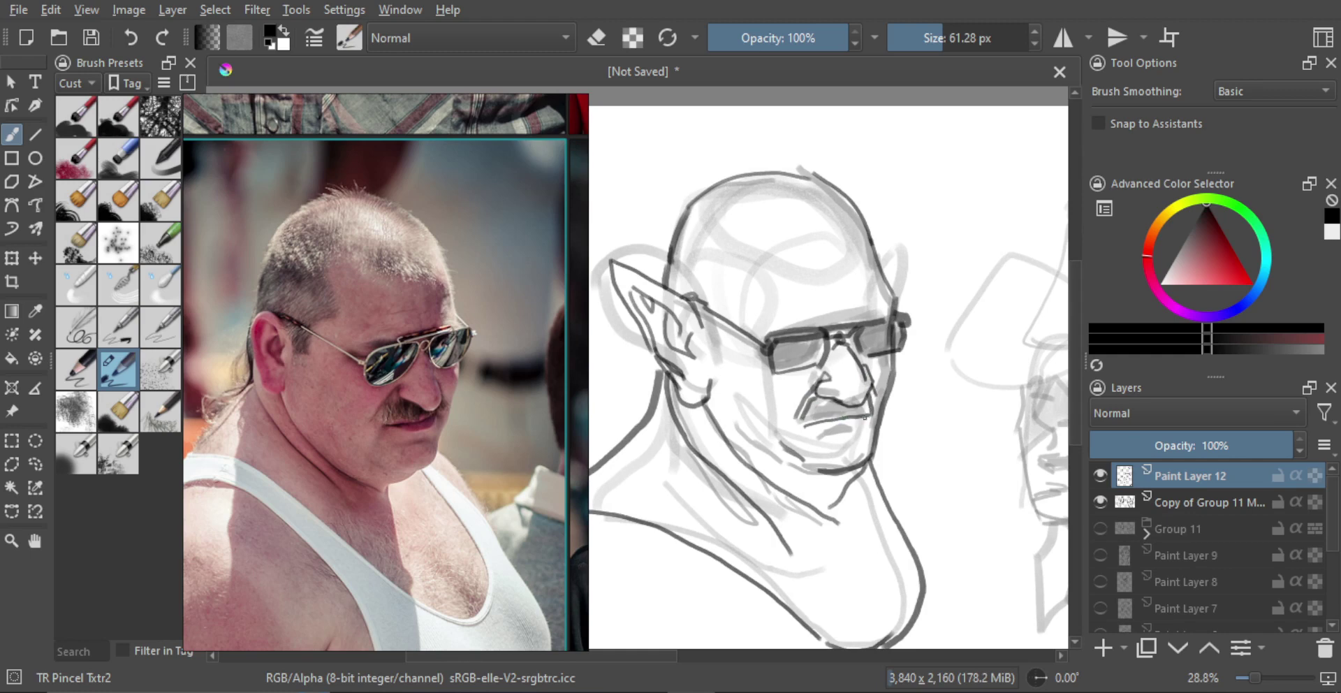
scroll(824, 423, "up", 1)
mouse_move(812, 427)
left_mouse_down()
mouse_move(867, 418)
mouse_move(859, 437)
mouse_move(816, 434)
mouse_move(869, 421)
mouse_move(867, 442)
mouse_move(833, 451)
left_mouse_up()
key("ctrl+z")
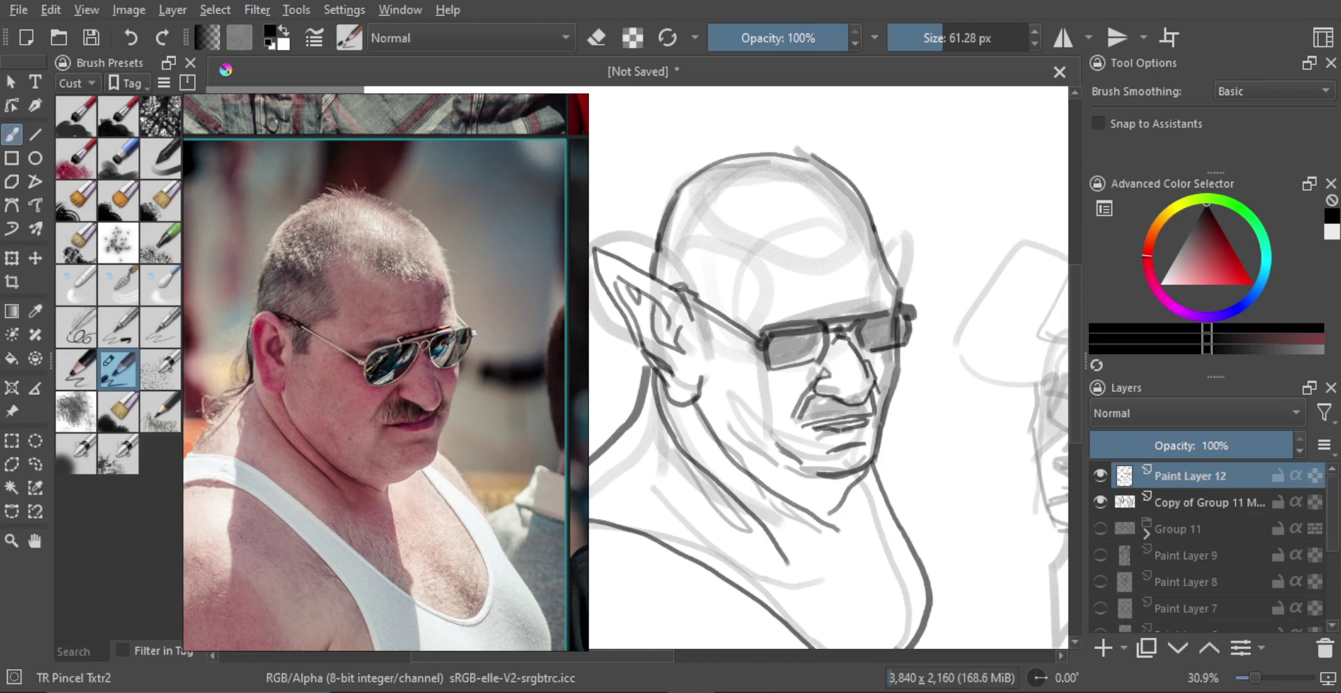
Step: Hide the faded sketch layer to check the line art alone, and show it again
left_click_drag(907, 430, 907, 492)
left_click(1100, 502)
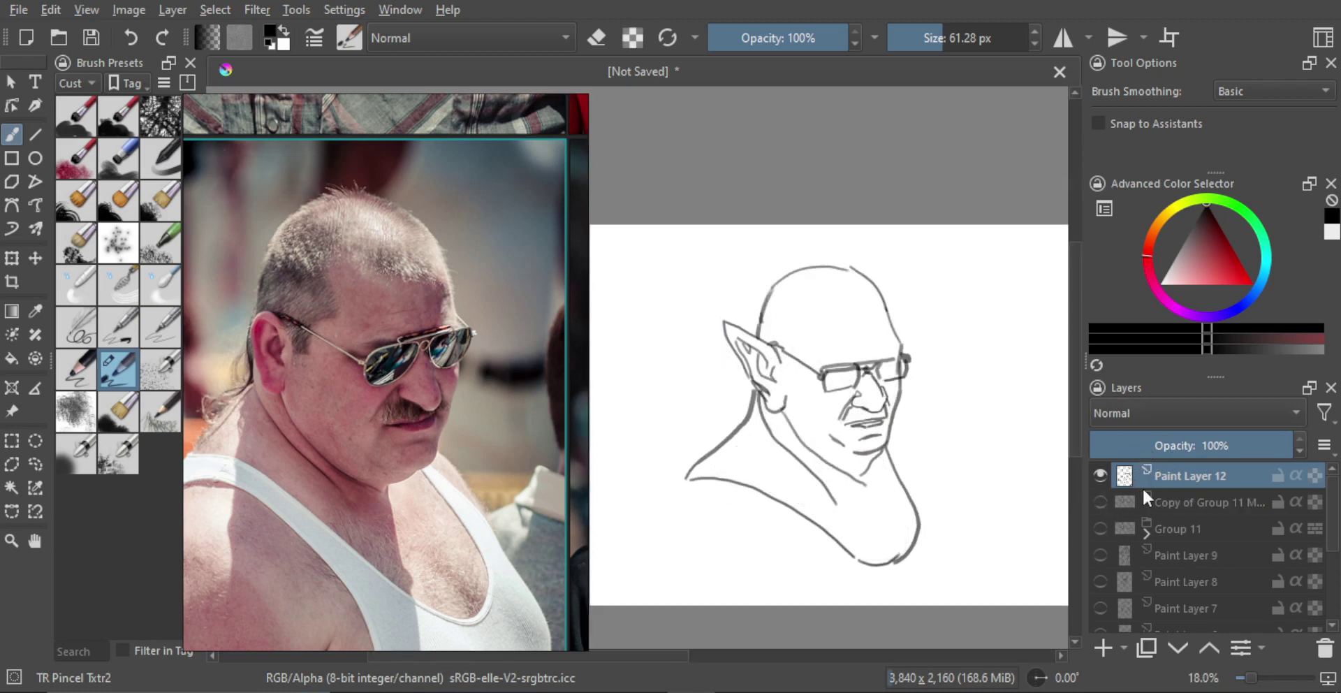
left_click(1100, 502)
Step: Draw short vertical frown lines on the man's forehead above the bridge of the sunglasses
key("plus")
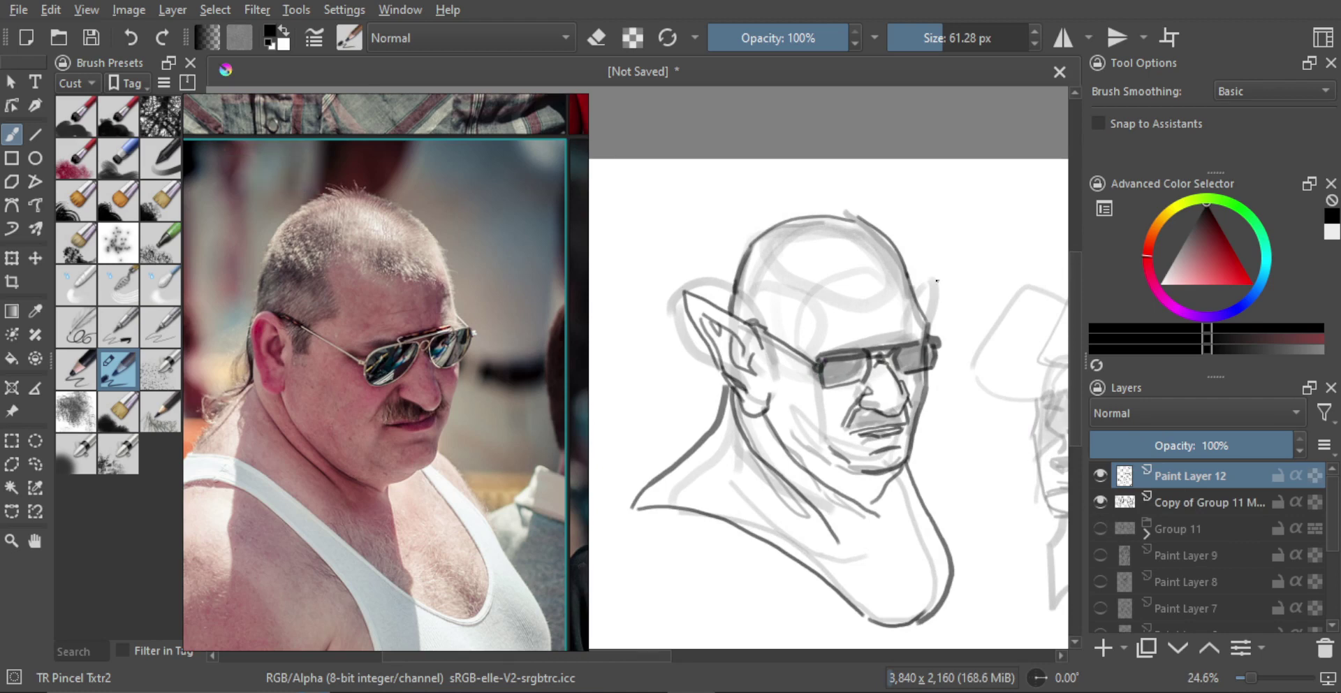
mouse_move(867, 306)
left_mouse_down()
mouse_move(878, 334)
mouse_move(992, 390)
left_mouse_up()
mouse_move(992, 389)
left_mouse_down()
mouse_move(845, 367)
mouse_move(897, 355)
left_mouse_up()
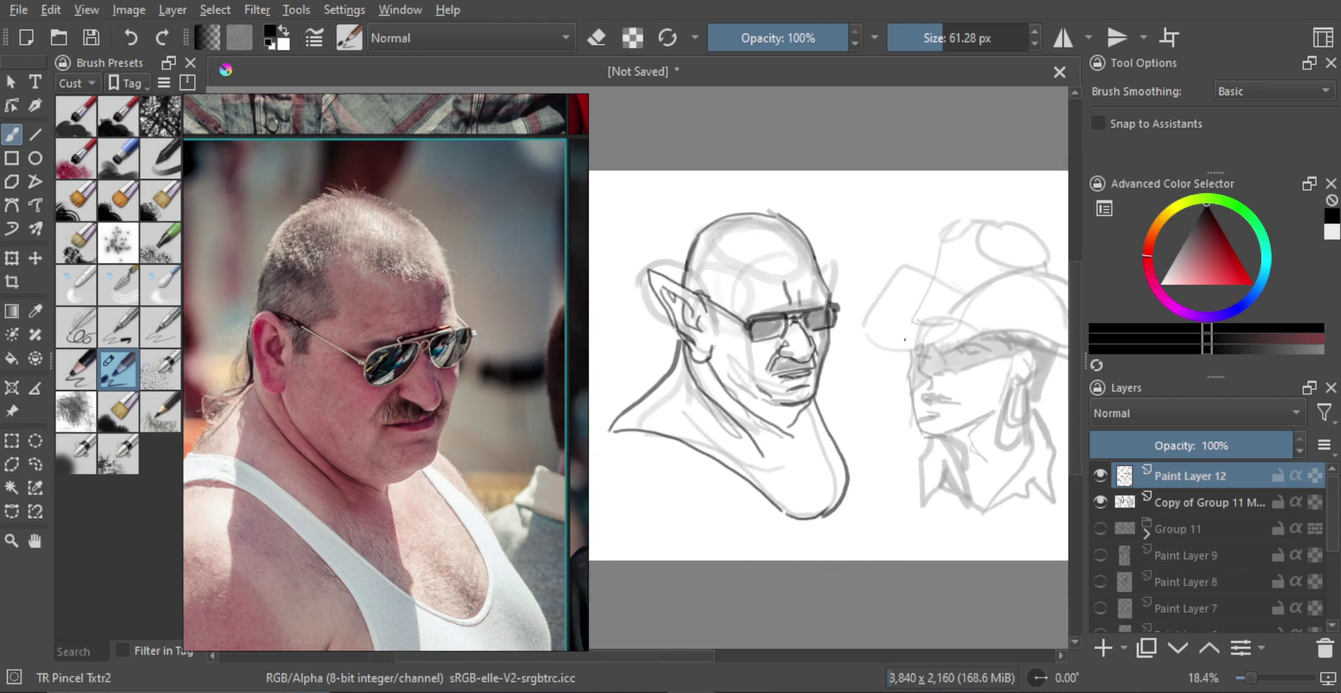
Step: Shade the inside of the moustache with a brush of about 75 px
scroll(805, 348, "up", 3)
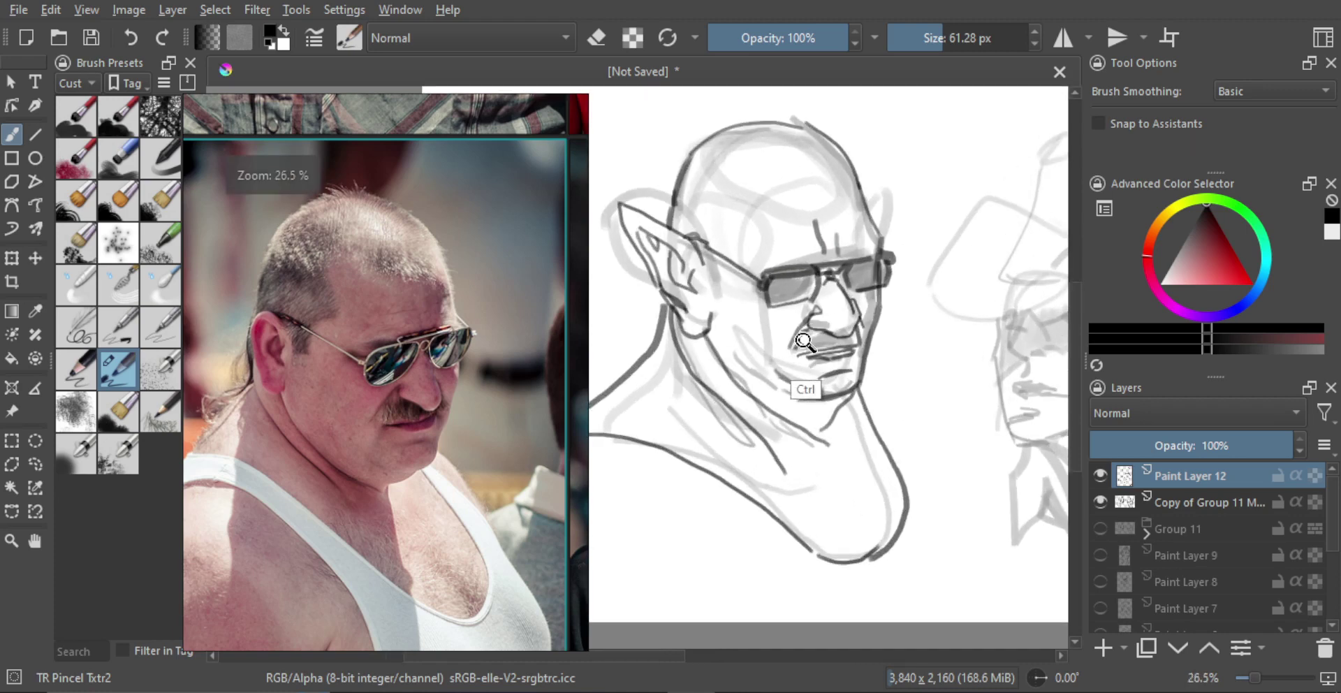
left_click_drag(798, 345, 802, 345, "shift")
mouse_move(809, 328)
left_mouse_down()
mouse_move(796, 351)
mouse_move(811, 330)
mouse_move(814, 349)
mouse_move(812, 331)
mouse_move(855, 344)
mouse_move(867, 328)
mouse_move(894, 334)
left_mouse_up()
key("ctrl+z")
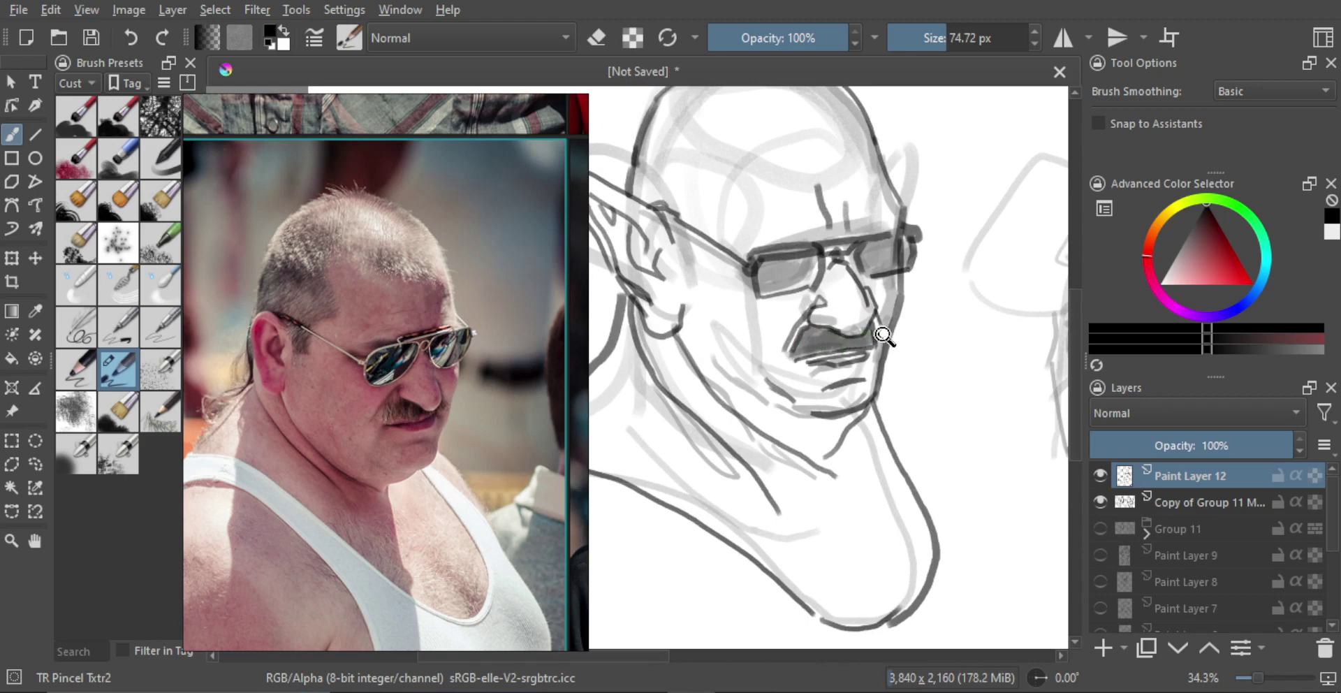
Step: Darken both sunglass lenses with a brush of about 81 px
scroll(898, 327, "down", 2)
left_click_drag(819, 304, 813, 287, "ctrl")
mouse_move(813, 283)
left_mouse_down()
mouse_move(821, 298)
mouse_move(838, 276)
mouse_move(909, 267)
mouse_move(908, 279)
left_mouse_up()
scroll(905, 297, "down", 2)
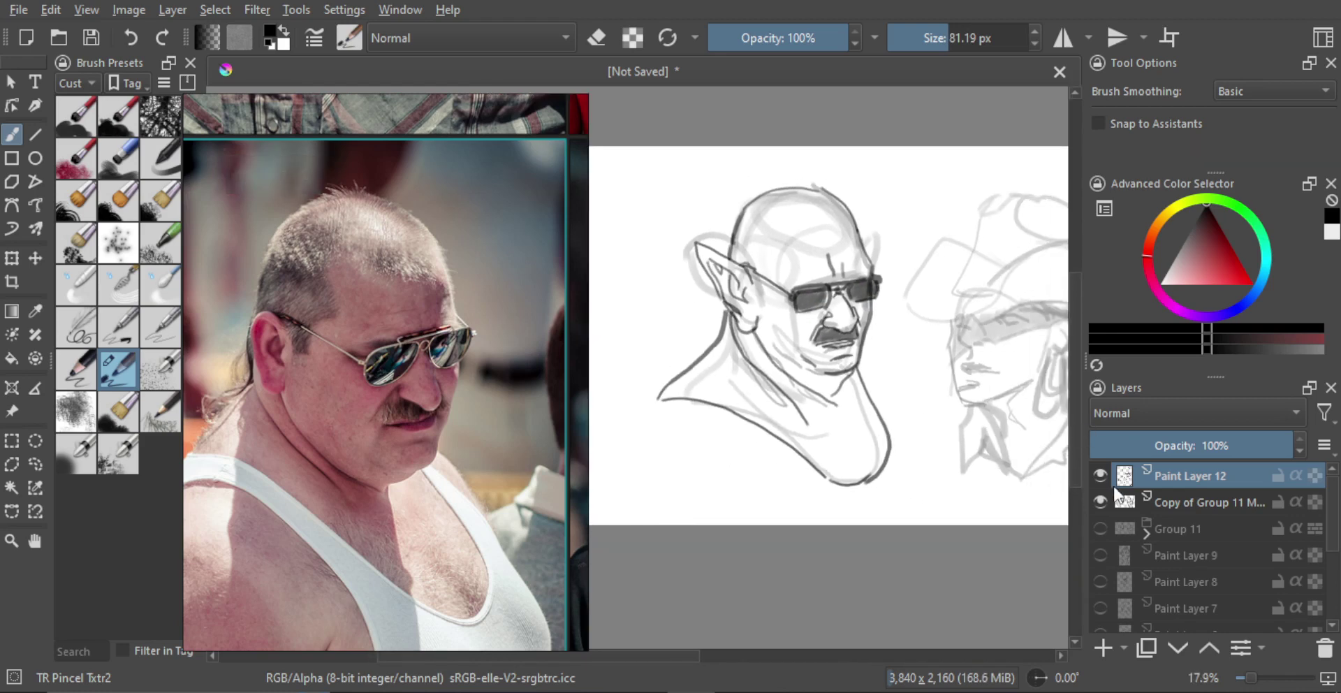
Step: Add a paint layer beneath the line art and block in the ear, neck and shoulder with light grey, brush about 136 px
left_click(1130, 496)
left_click(1103, 646)
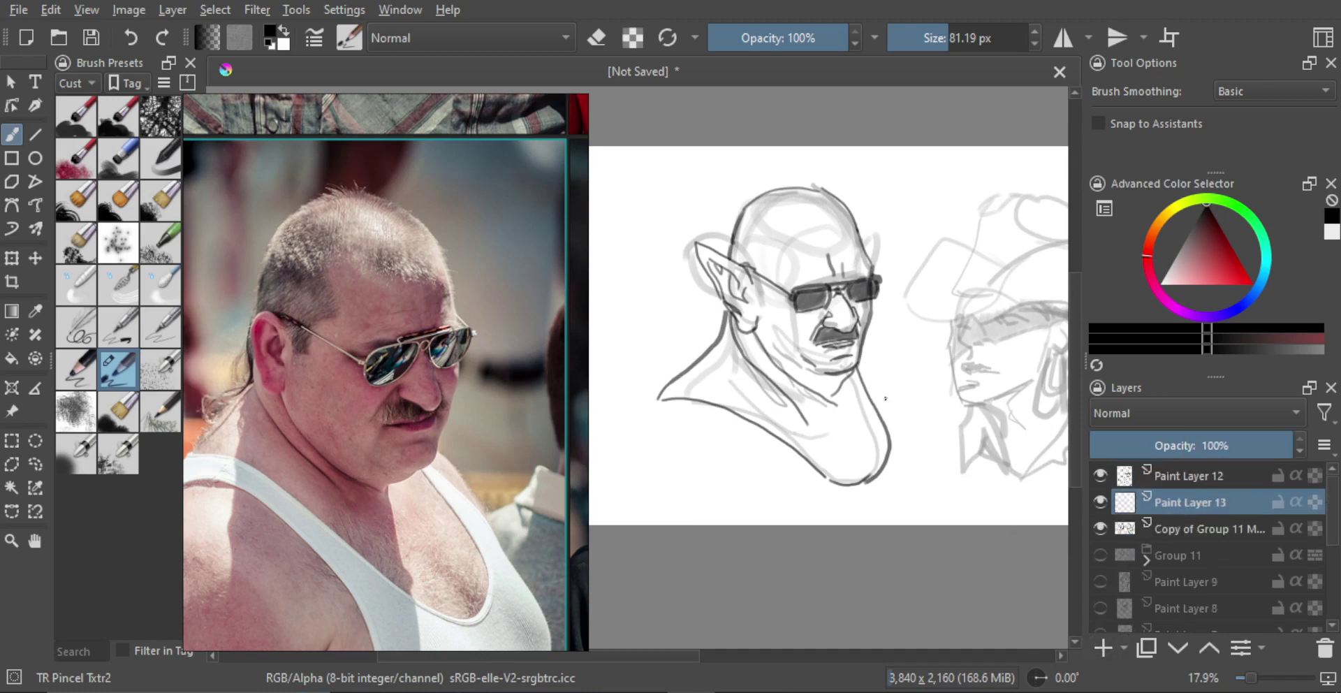
mouse_move(809, 339)
left_mouse_down()
mouse_move(809, 360)
mouse_move(772, 293)
mouse_move(702, 287)
mouse_move(740, 285)
left_mouse_up()
left_click(733, 232, "ctrl")
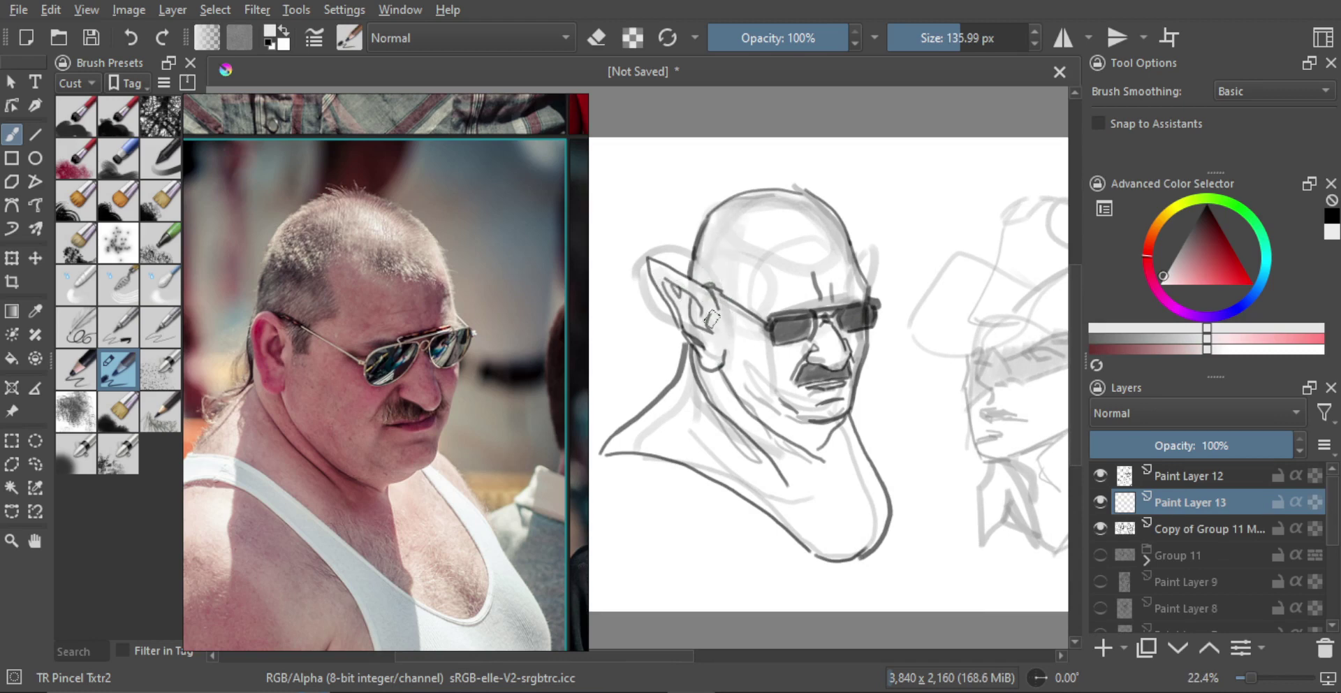
mouse_move(620, 447)
left_mouse_down()
mouse_move(687, 413)
mouse_move(739, 472)
mouse_move(713, 426)
left_mouse_up()
mouse_move(708, 365)
left_mouse_down()
mouse_move(738, 461)
mouse_move(774, 487)
mouse_move(735, 468)
left_mouse_up()
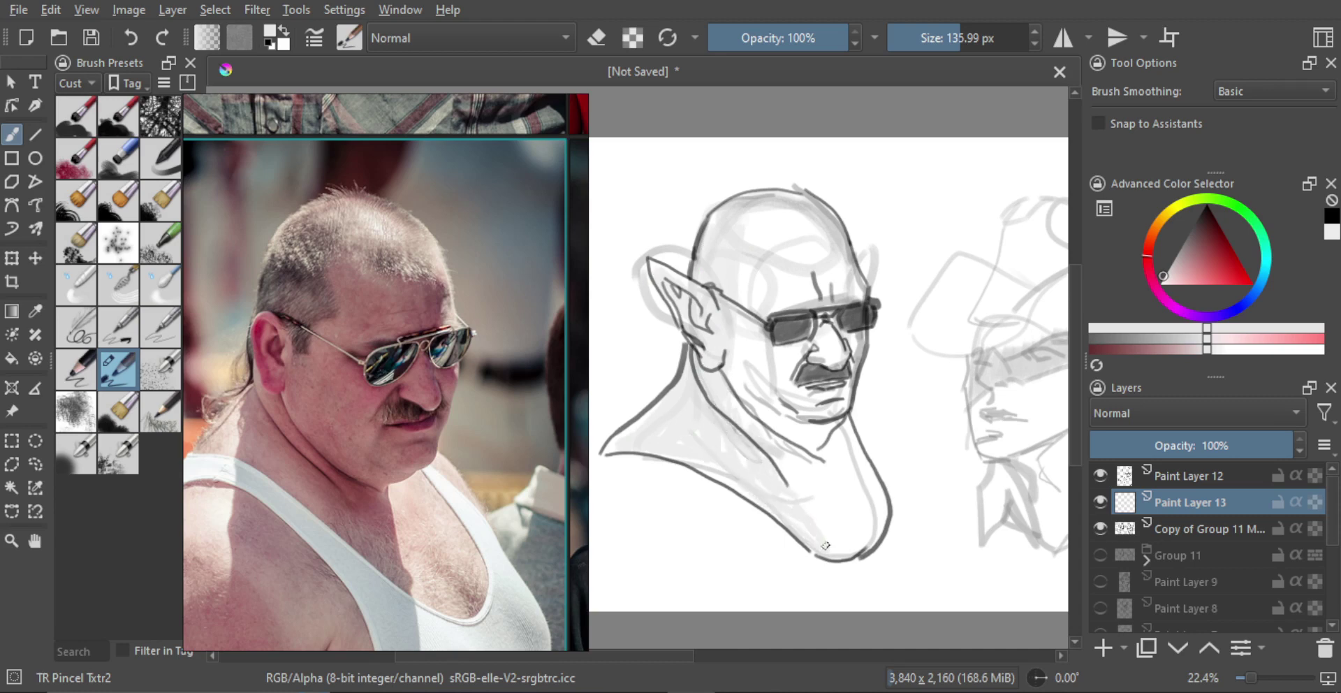
left_click_drag(826, 545, 790, 475)
Step: Fill the man's head, face and remaining neck with light grey using a larger brush of about 266 px
left_click_drag(756, 296, 815, 309, "shift")
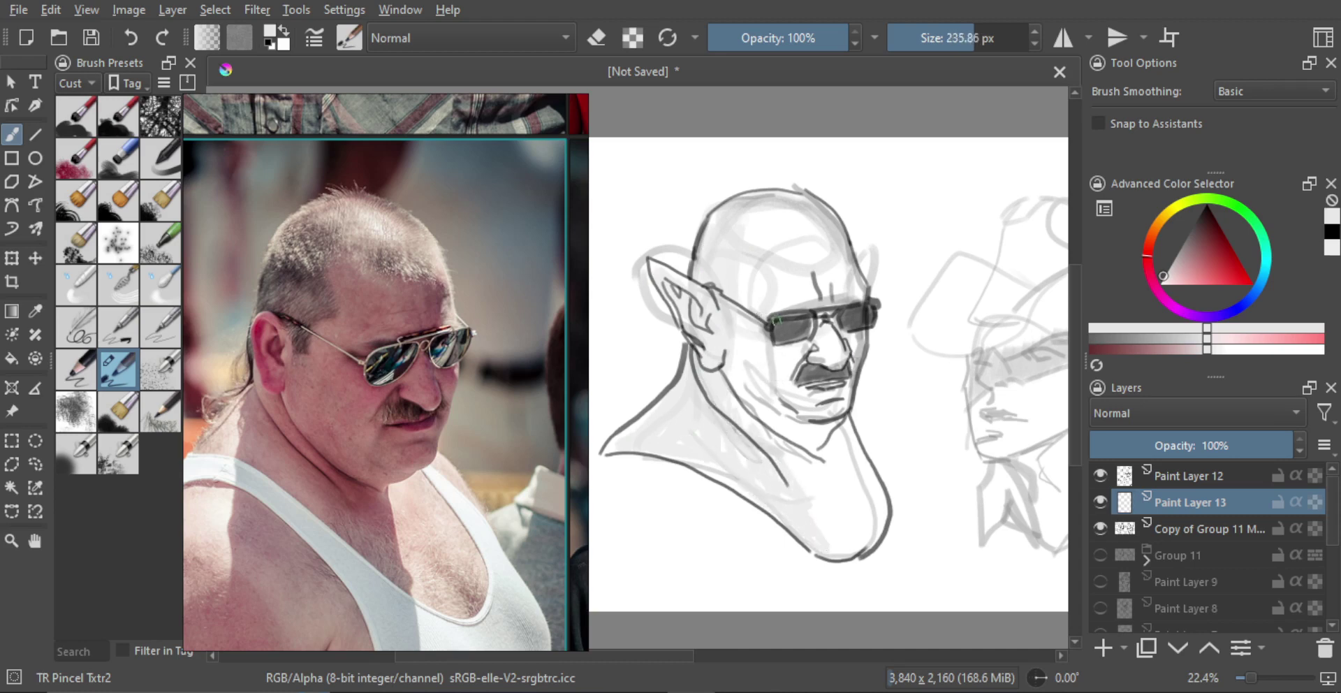
mouse_move(778, 222)
left_mouse_down()
mouse_move(744, 230)
mouse_move(740, 329)
mouse_move(804, 431)
left_mouse_up()
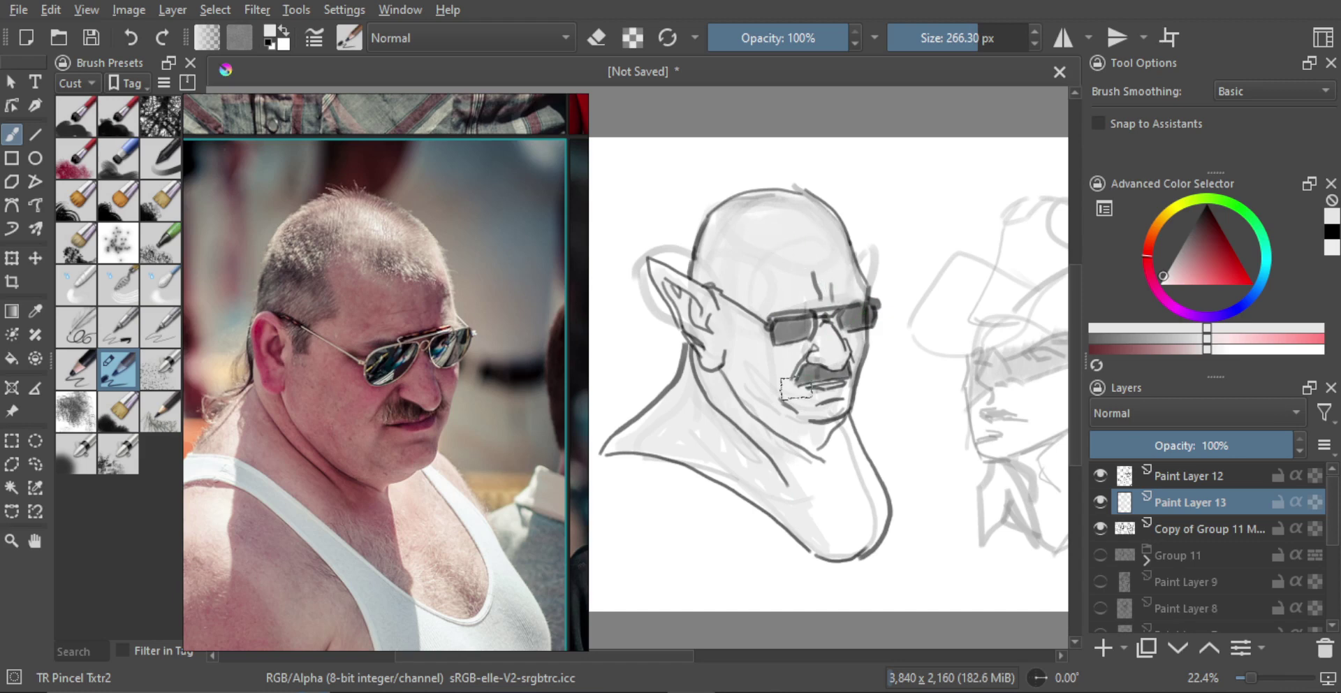
mouse_move(743, 457)
left_mouse_down()
mouse_move(817, 517)
mouse_move(849, 454)
mouse_move(866, 498)
left_mouse_up()
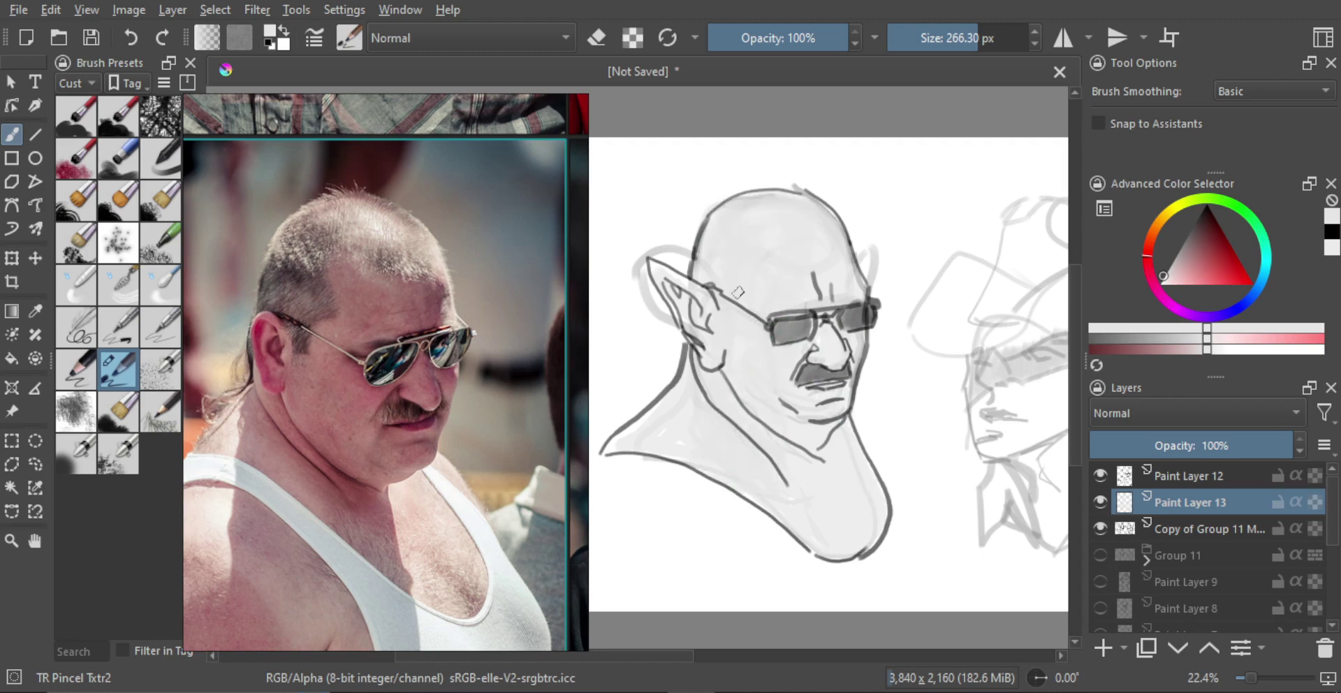
Step: Add another paint layer above the grey base and choose black with the TR Smooth Skin brush preset
key("bracketleft")
left_click(1104, 642)
left_click_drag(816, 363, 836, 350)
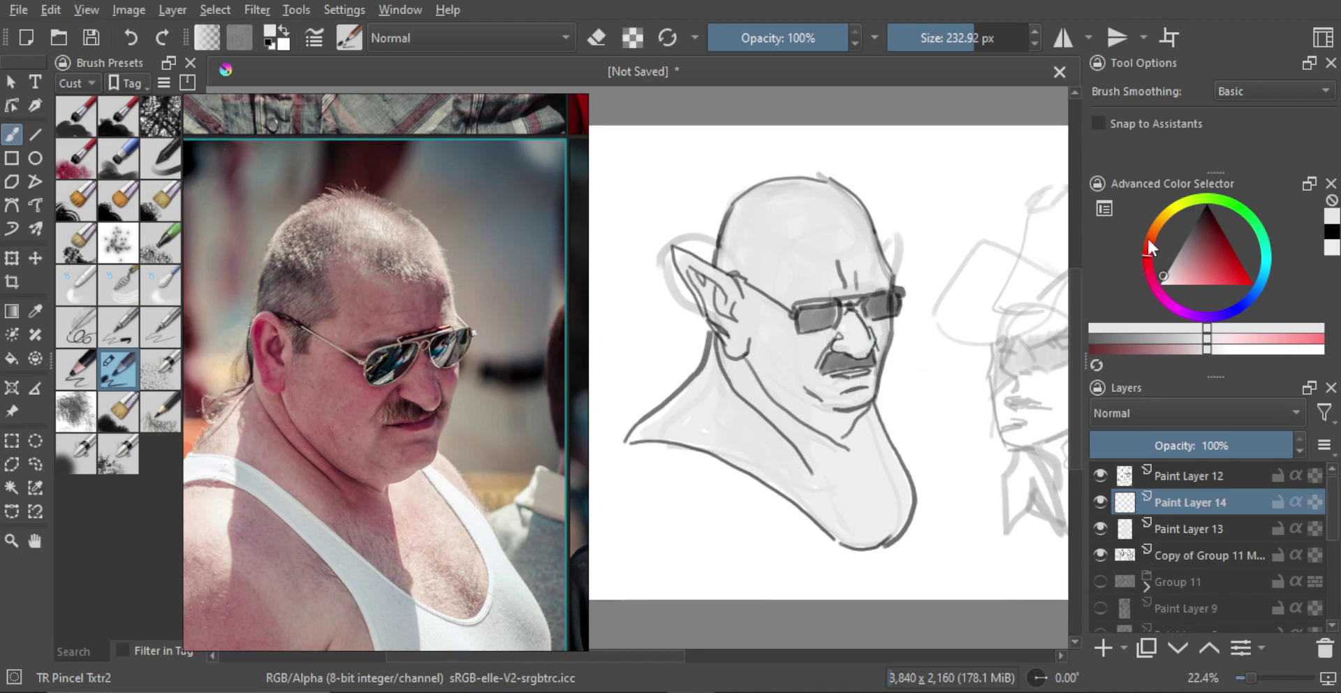
left_click(1203, 225)
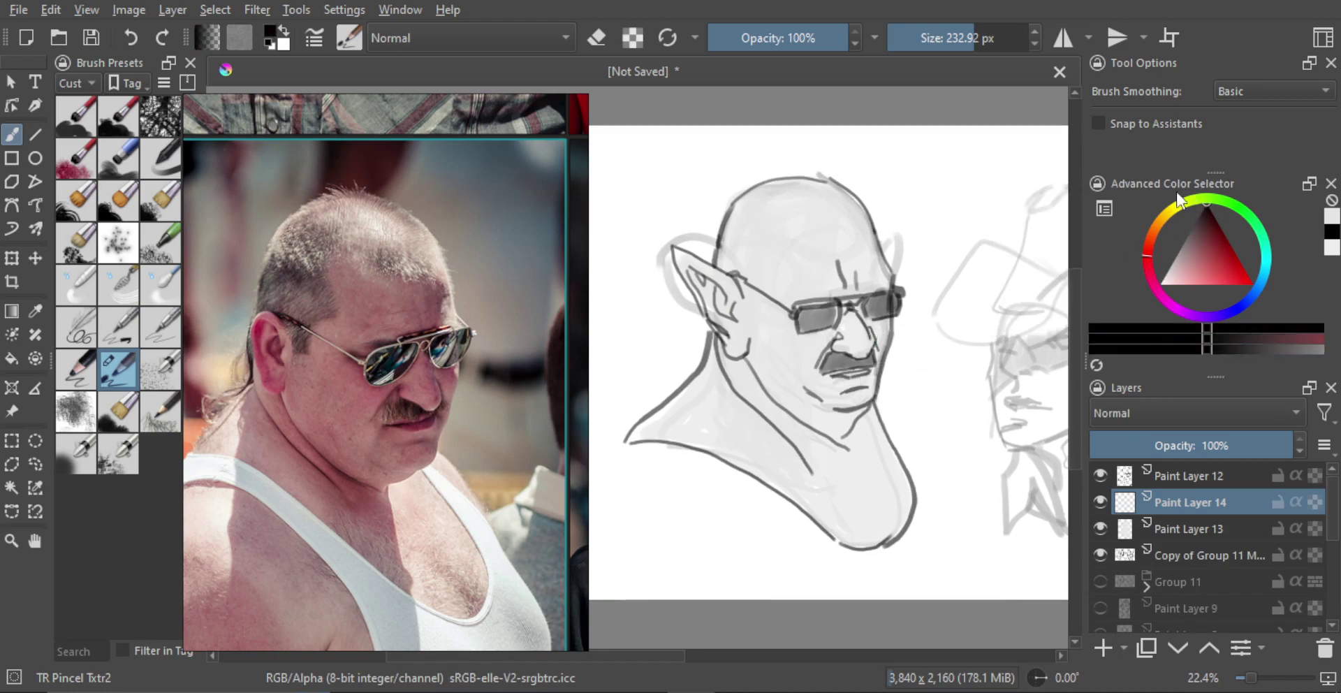
left_click(79, 457)
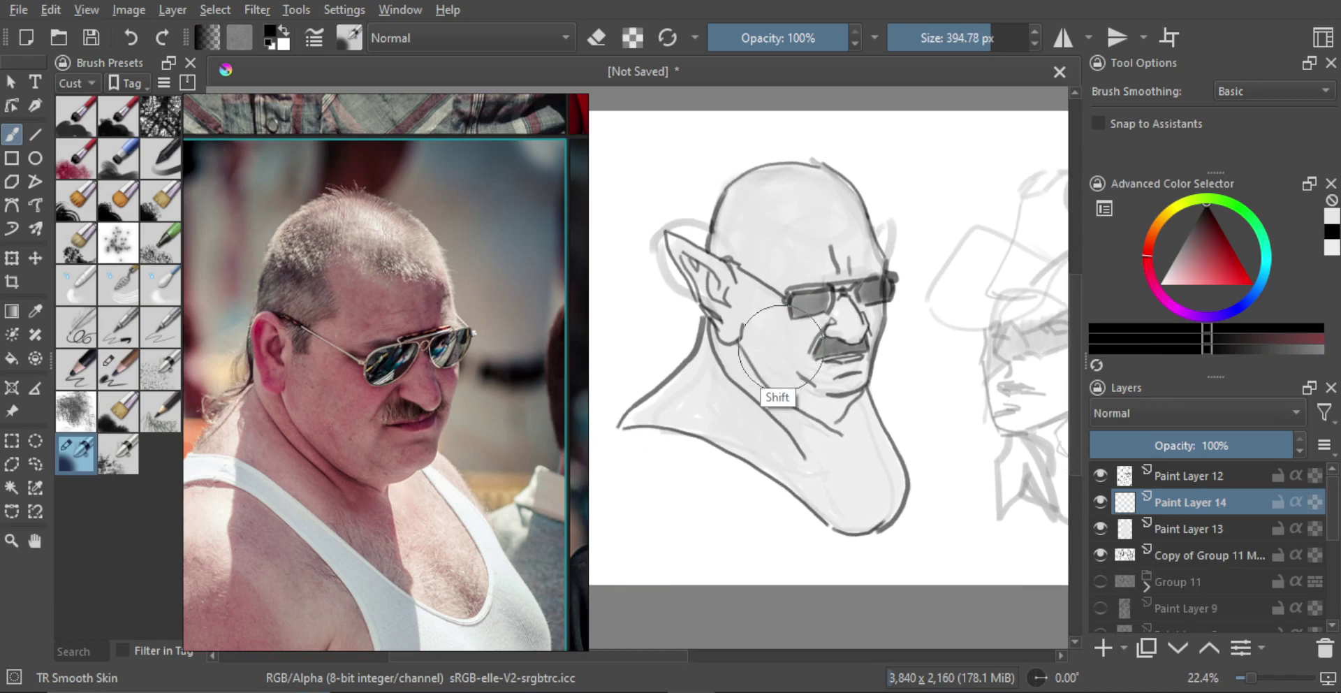
Step: Shade along the diagonal neck fold below the ear with a soft black brush of about 95 px
mouse_move(781, 347)
left_mouse_down()
mouse_move(690, 348)
mouse_move(770, 363)
mouse_move(763, 372)
mouse_move(699, 363)
mouse_move(760, 342)
mouse_move(716, 344)
mouse_move(760, 412)
left_mouse_up()
key("ctrl+z")
left_click_drag(705, 321, 797, 454)
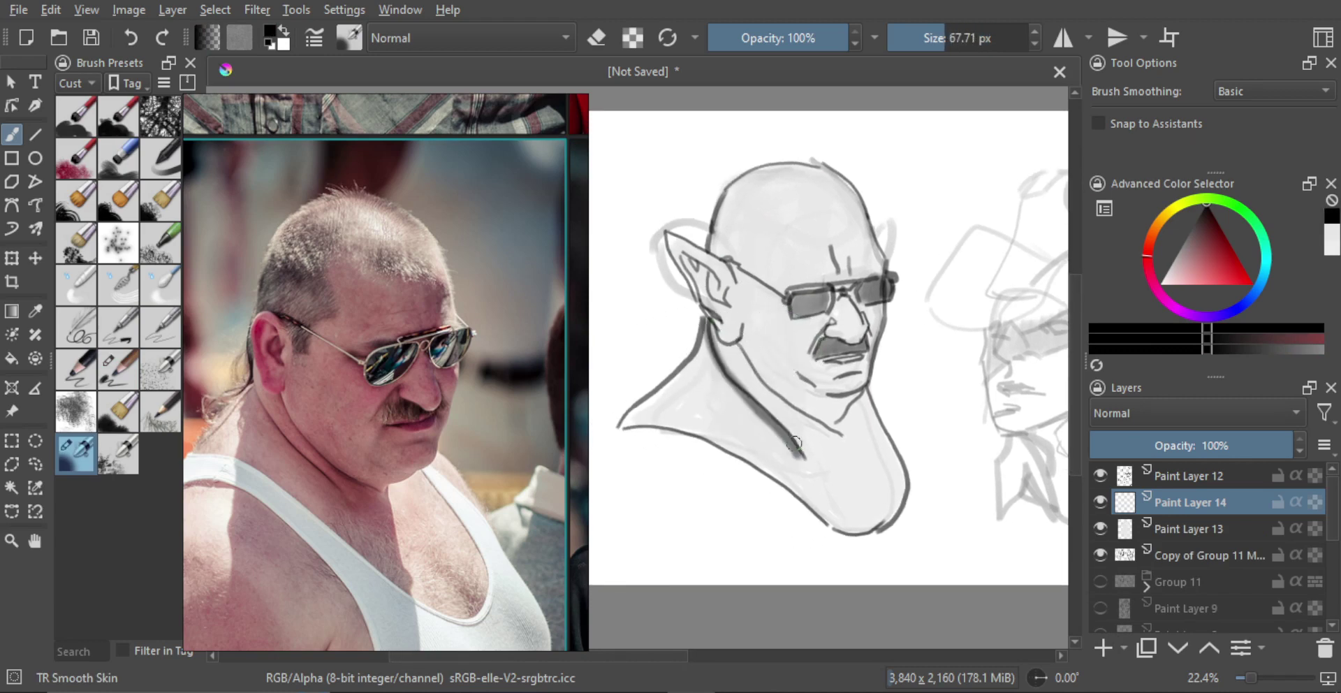
key("ctrl+z")
mouse_move(740, 345)
left_mouse_down()
mouse_move(724, 376)
mouse_move(808, 461)
left_mouse_up()
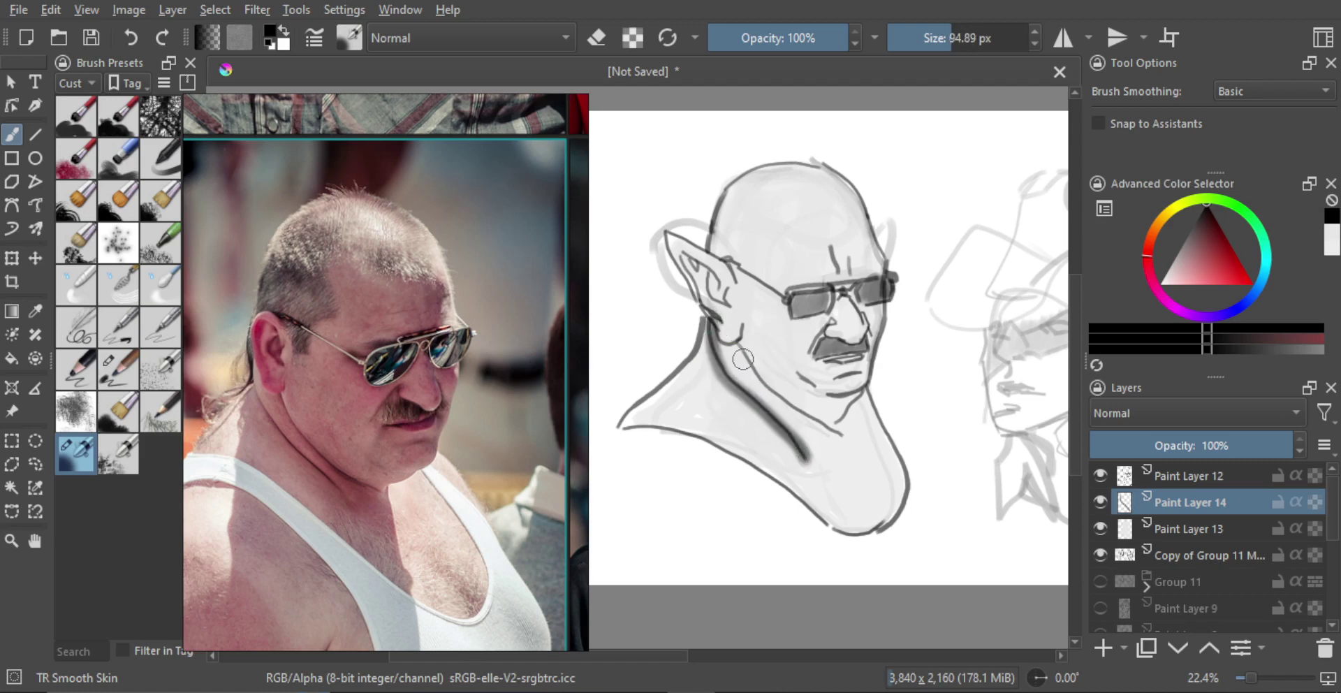
Step: Trim the neck fold shading with a soft eraser of about 55 px and lower the shading layer's opacity to 69%
key("e")
left_click_drag(761, 362, 719, 324)
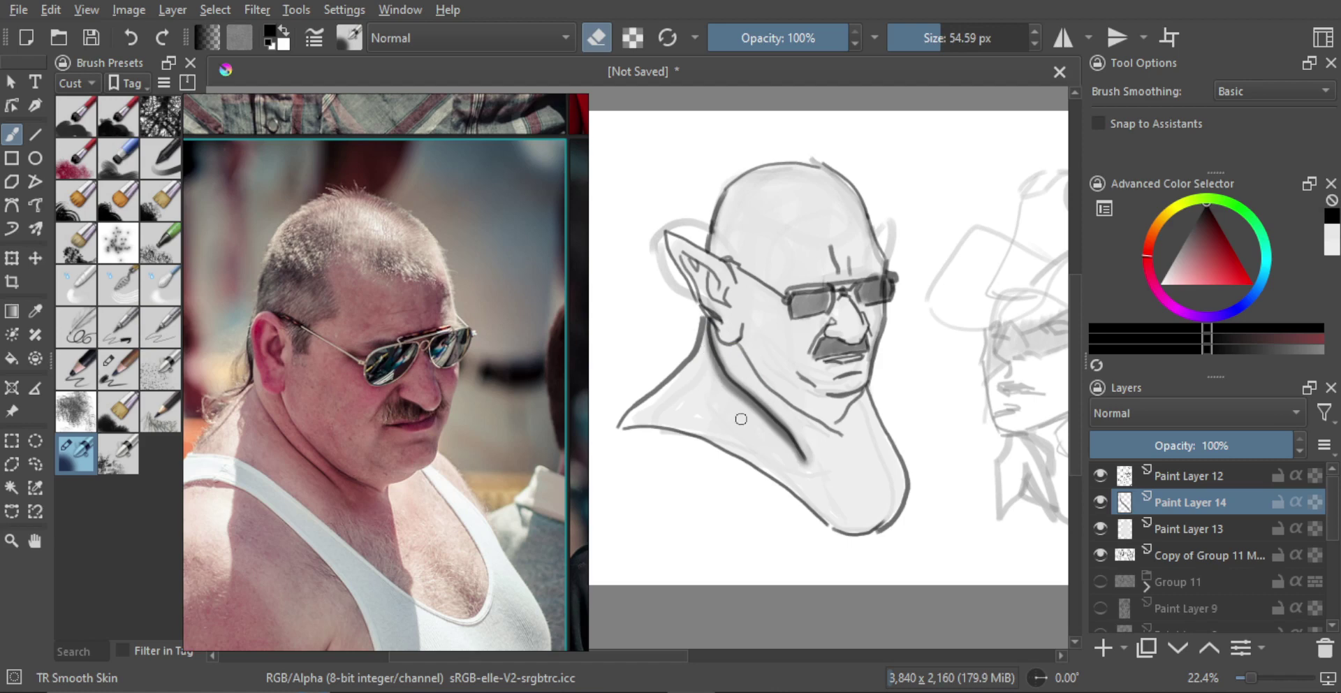
left_click_drag(741, 419, 768, 424)
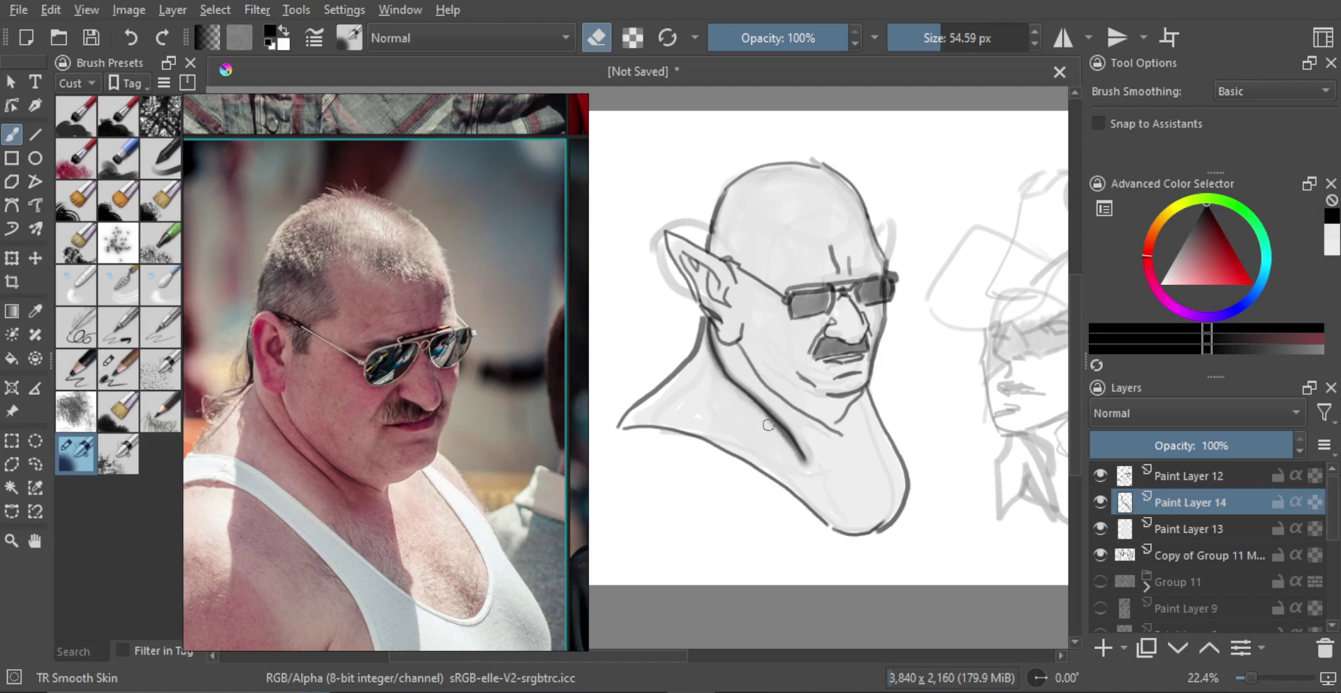
left_click_drag(1260, 446, 1235, 446)
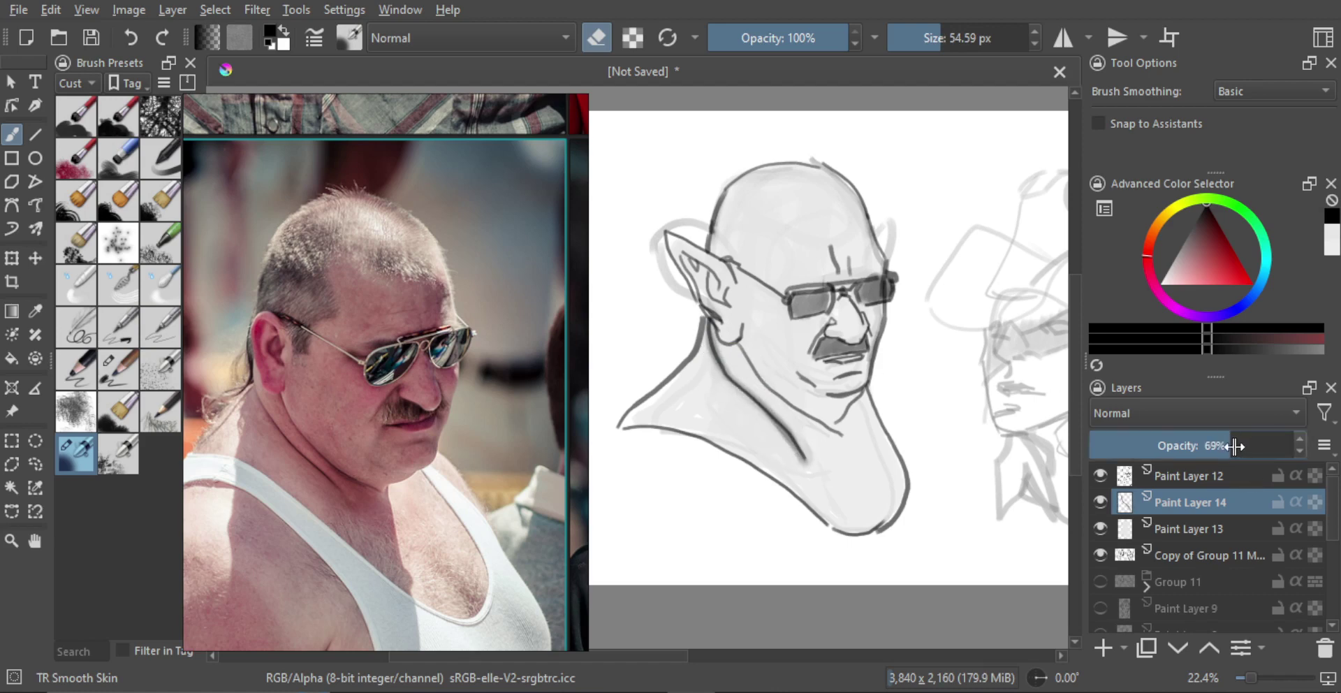
Step: Shade along the jawline from the earlobe to the chin with a soft brush of about 82 px
key("e")
left_click_drag(764, 351, 819, 415, "shift")
key("ctrl+z")
mouse_move(739, 342)
left_mouse_down()
mouse_move(782, 406)
mouse_move(839, 448)
left_mouse_up()
key("ctrl+z")
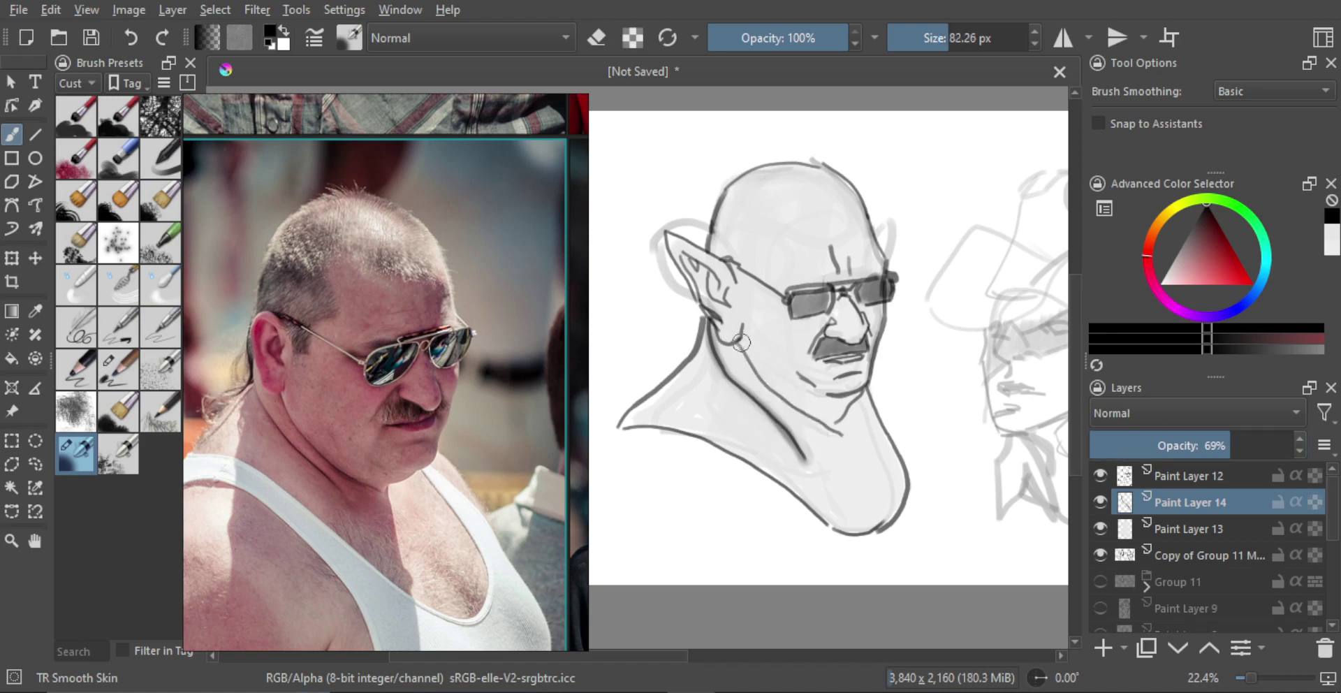
mouse_move(740, 342)
left_mouse_down()
mouse_move(790, 404)
mouse_move(844, 438)
left_mouse_up()
key("e")
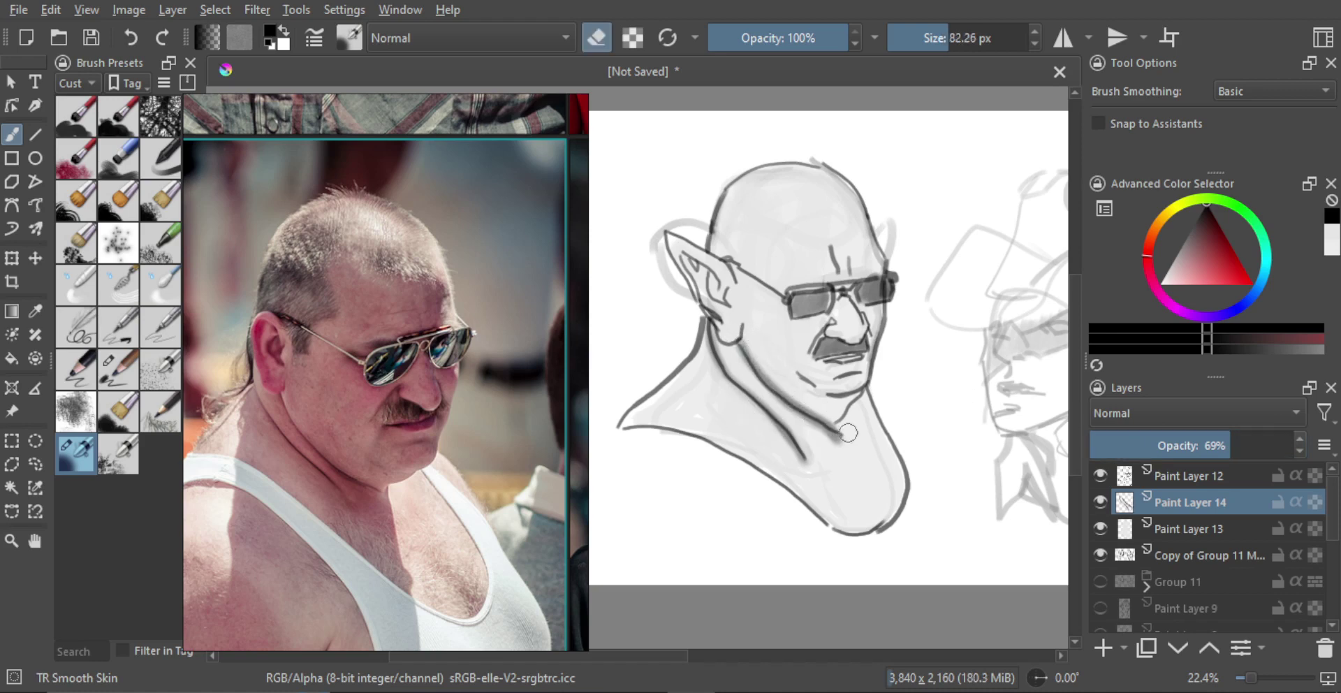
Step: Erase the jawline shading between the earlobe and the chin, enlarging the soft eraser to about 74 px
left_click_drag(769, 375, 739, 366, "shift")
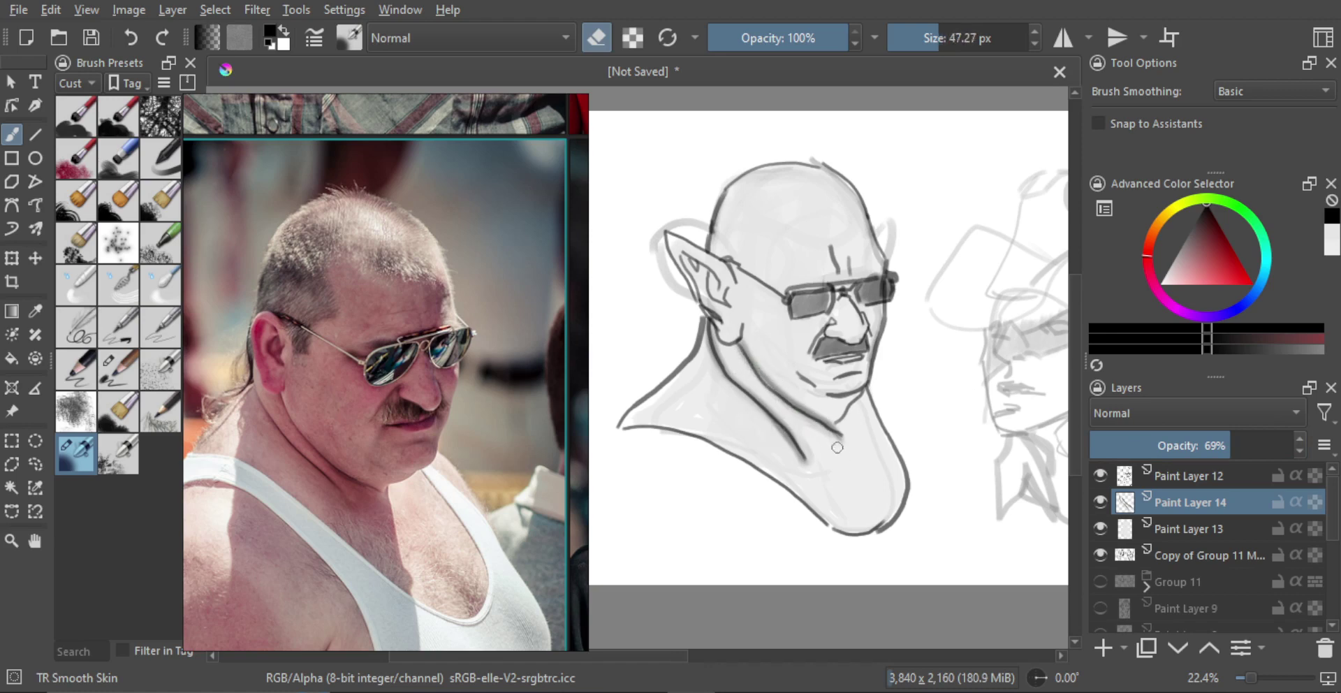
key("e")
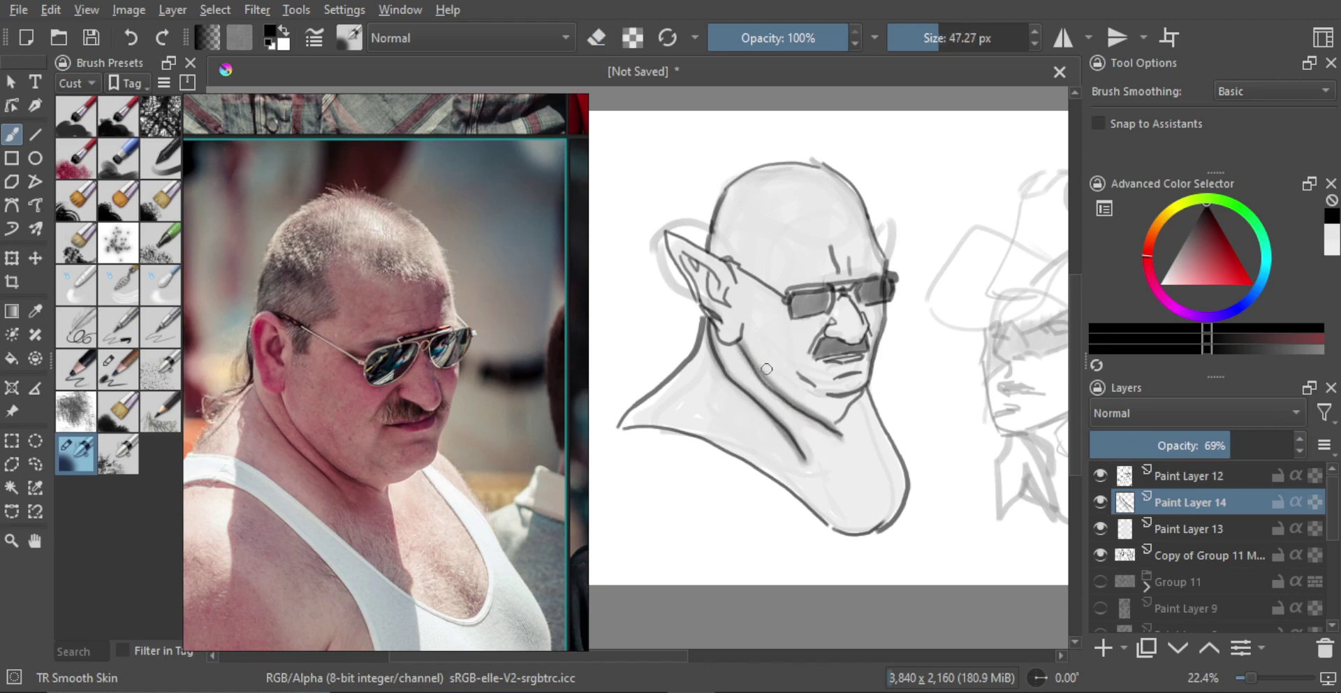
key("bracketright")
key("bracketright")
key("e")
left_click_drag(767, 371, 842, 441)
key("e")
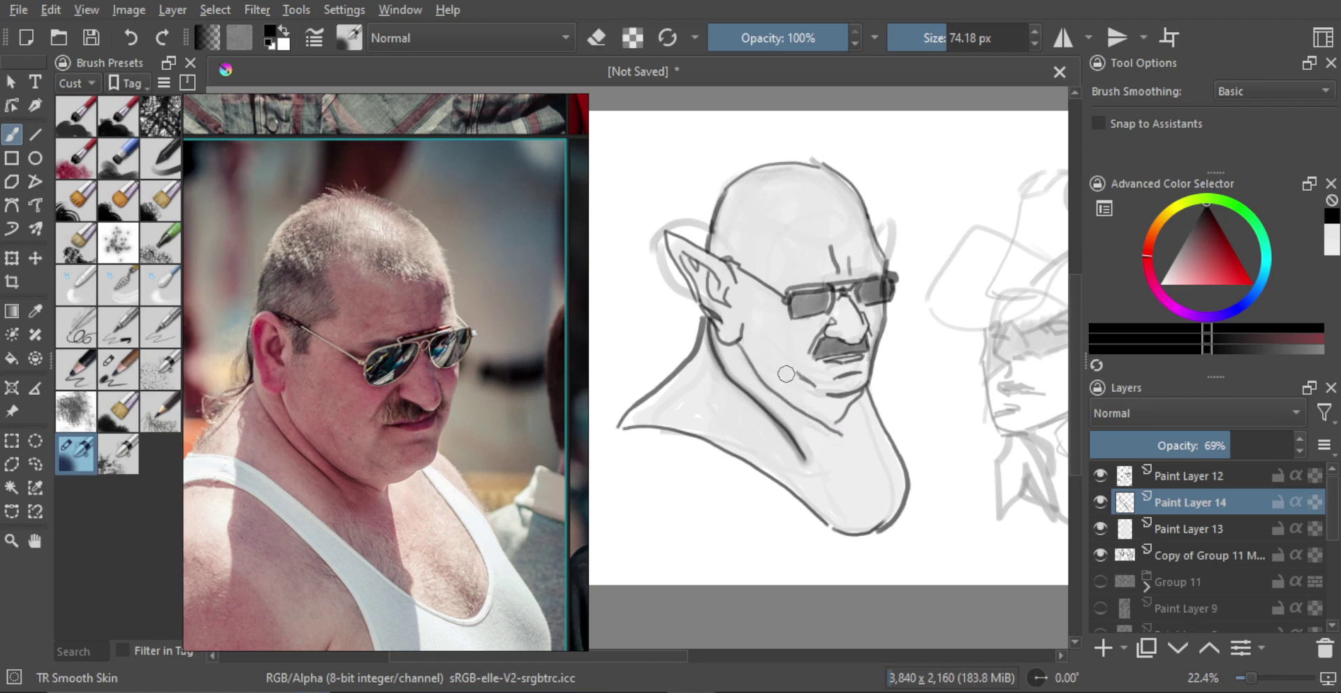
Step: Shade a wider soft shadow along the jawline from the earlobe to the chin with a brush of about 113 px
key("bracketleft")
key("bracketright")
key("bracketright")
key("bracketright")
mouse_move(786, 354)
left_mouse_down()
mouse_move(769, 357)
mouse_move(774, 411)
mouse_move(822, 441)
left_mouse_up()
key("ctrl+z")
left_click_drag(736, 422, 752, 421)
left_click_drag(731, 348, 834, 444)
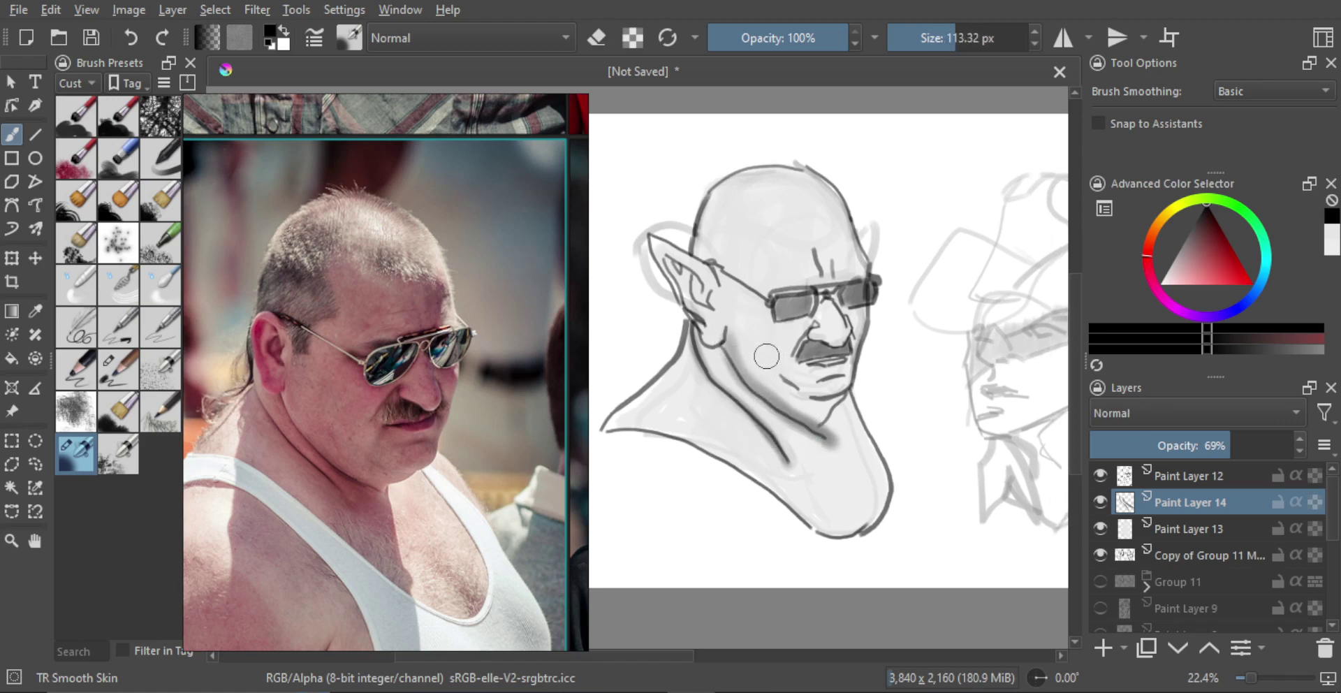
Step: Trim the jaw shadow with a soft eraser of about 96 px and shade under the chin with a brush of about 50 px
key("e")
mouse_move(738, 339)
left_mouse_down()
mouse_move(838, 438)
mouse_move(823, 423)
left_mouse_up()
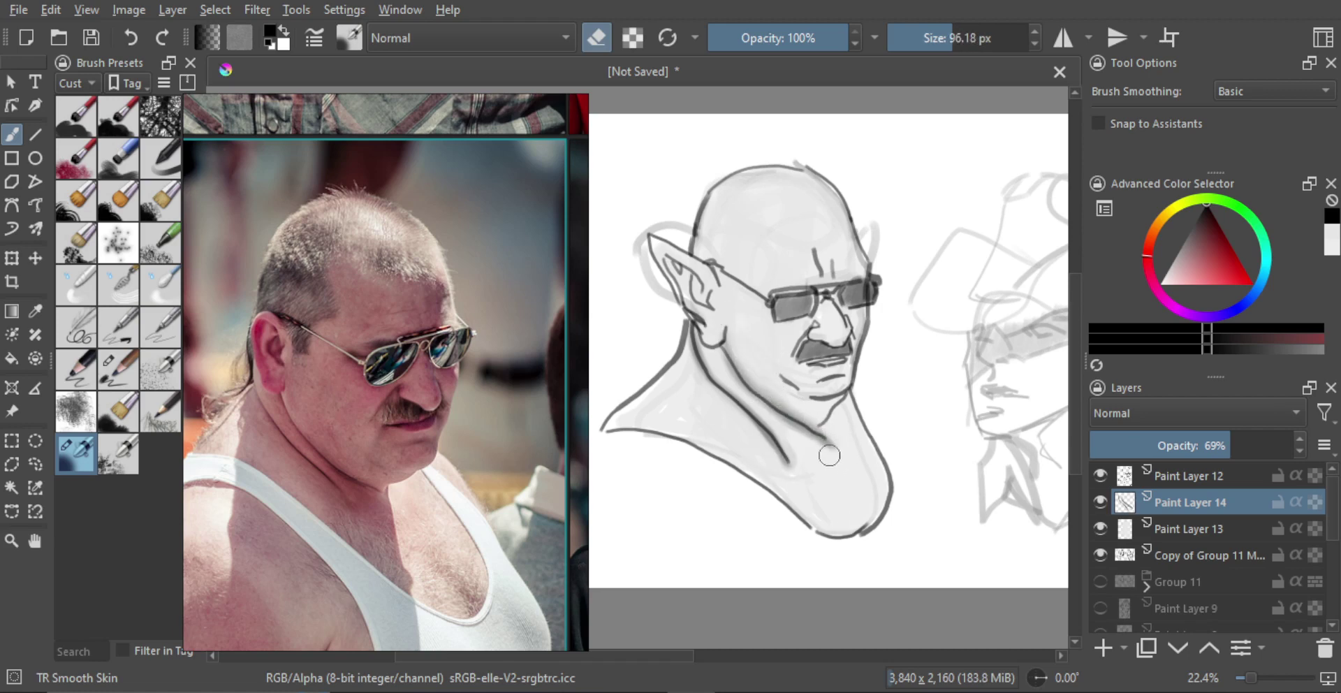
key("e")
left_click_drag(857, 418, 834, 431, "shift")
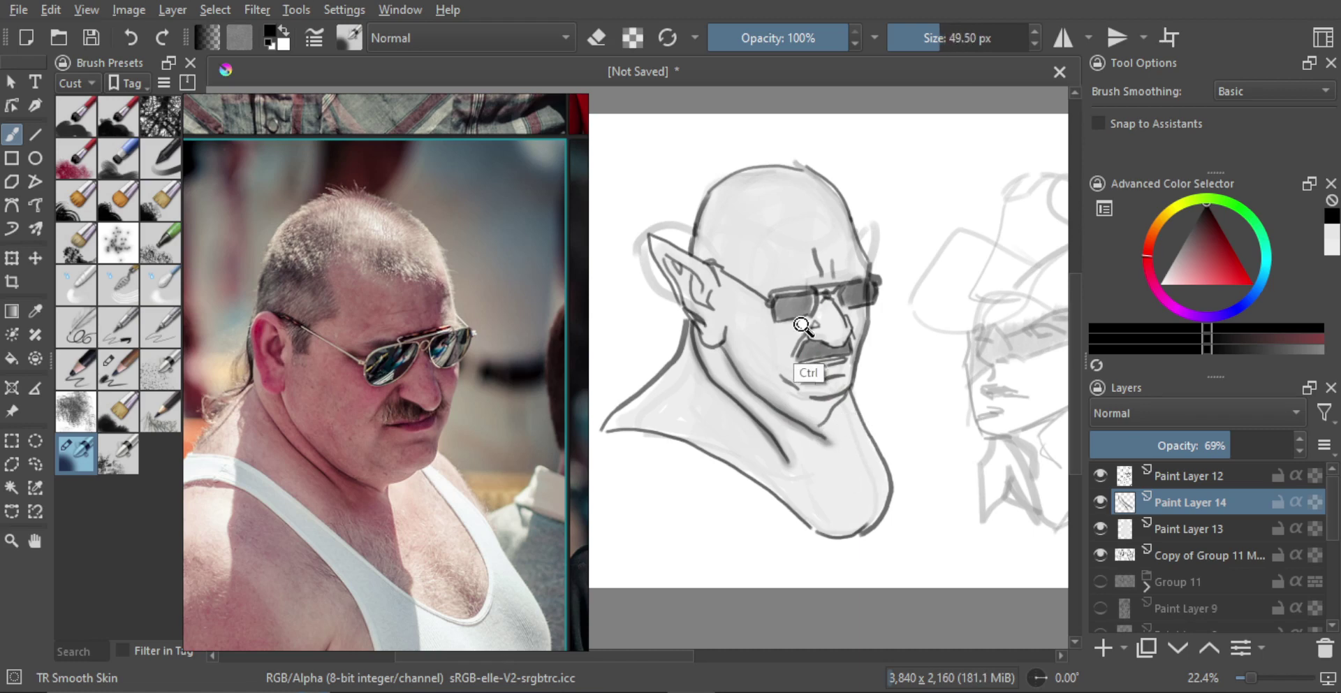
Step: Shade the underside of the nose around the nostril with a soft brush of about 57 px
scroll(810, 326, "up", 1)
key("e")
key("e")
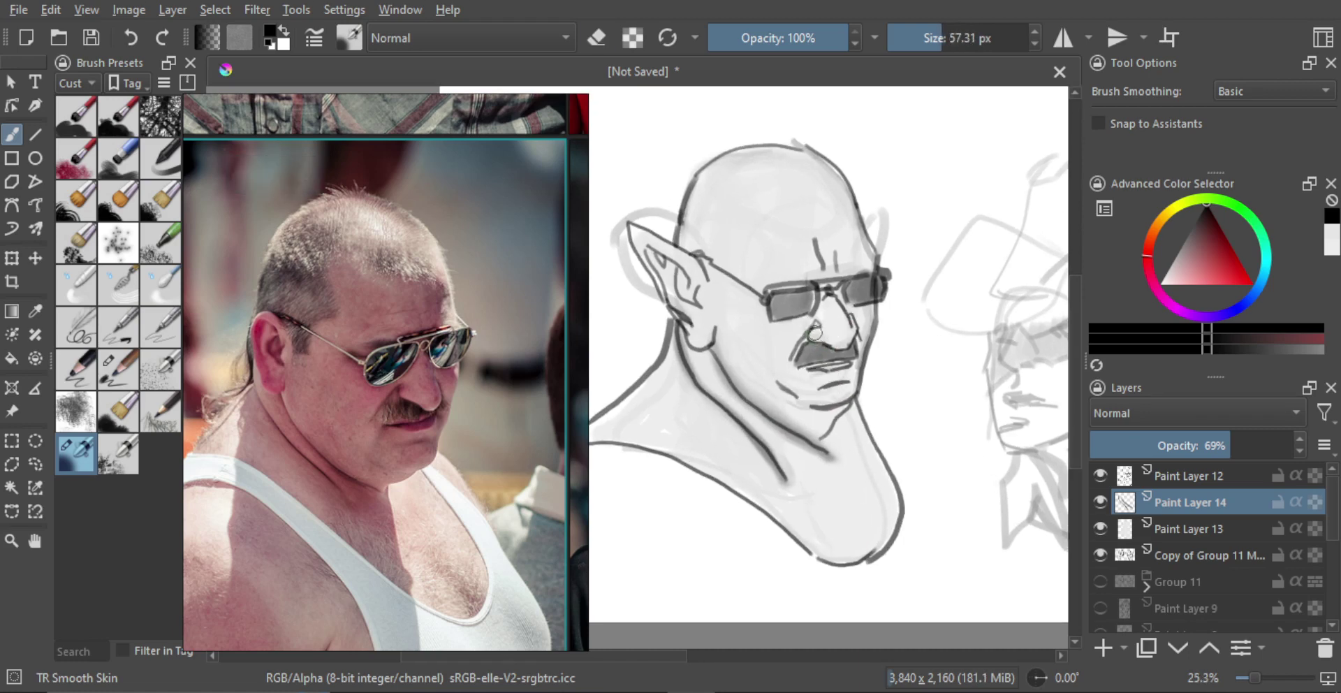
left_click_drag(817, 336, 841, 345)
key("ctrl+z")
key("ctrl+z")
Step: Refine the nose shading with a brush of about 38 px and draw a thin vertical crease down the front of the neck
key("e")
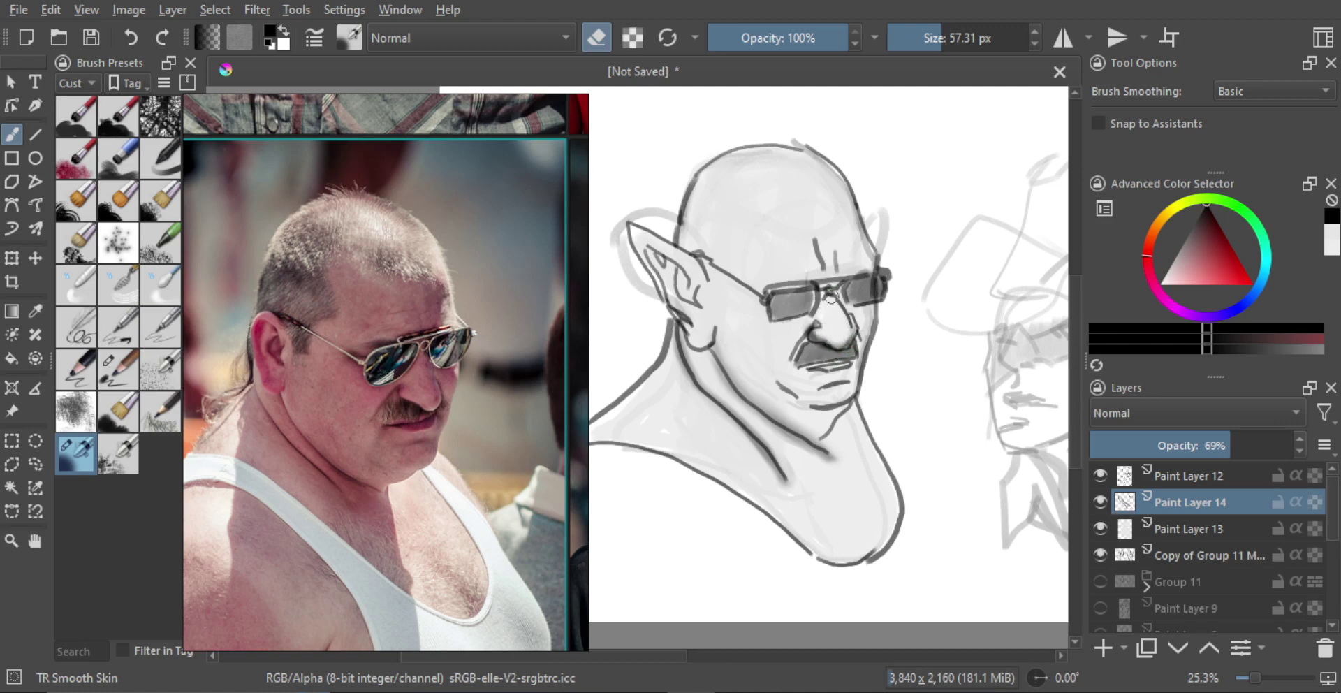
mouse_move(826, 319)
left_mouse_down("shift")
mouse_move(848, 321)
mouse_move(825, 321)
mouse_move(842, 322)
mouse_move(830, 295)
left_mouse_up("shift")
key("e")
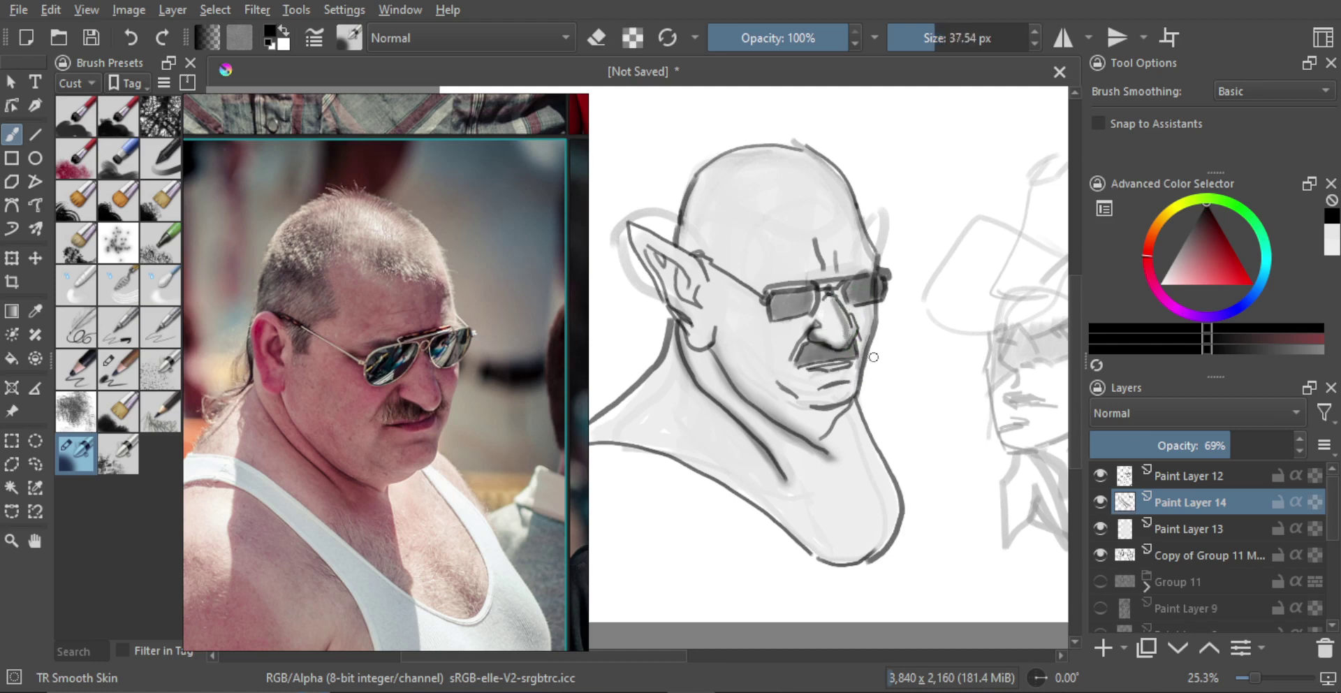
left_click_drag(831, 440, 850, 415, "shift")
mouse_move(839, 553)
left_mouse_down("ctrl")
mouse_move(844, 487)
mouse_move(761, 403)
mouse_move(735, 338)
mouse_move(714, 337)
left_mouse_up("ctrl")
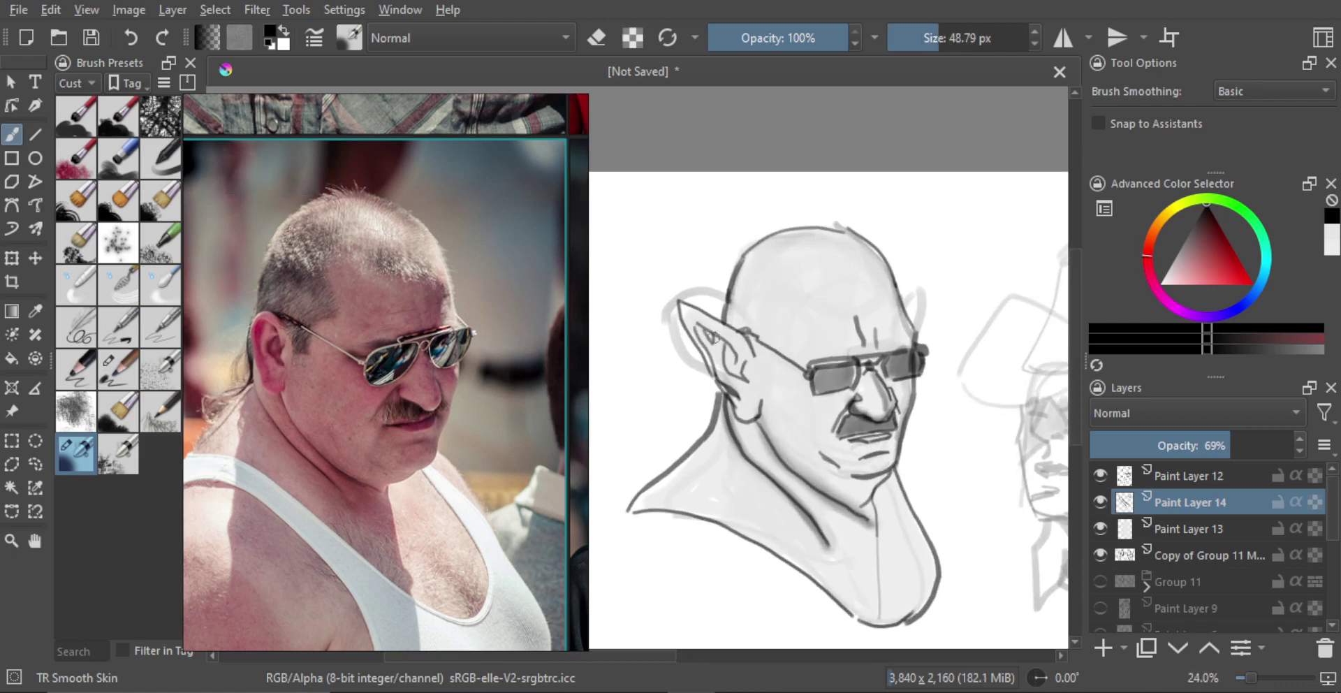
Step: Shade the hollows inside the pointed ear with a brush of about 53 px and darken the whole ear with a larger soft brush
left_click_drag(740, 387, 726, 337, "shift")
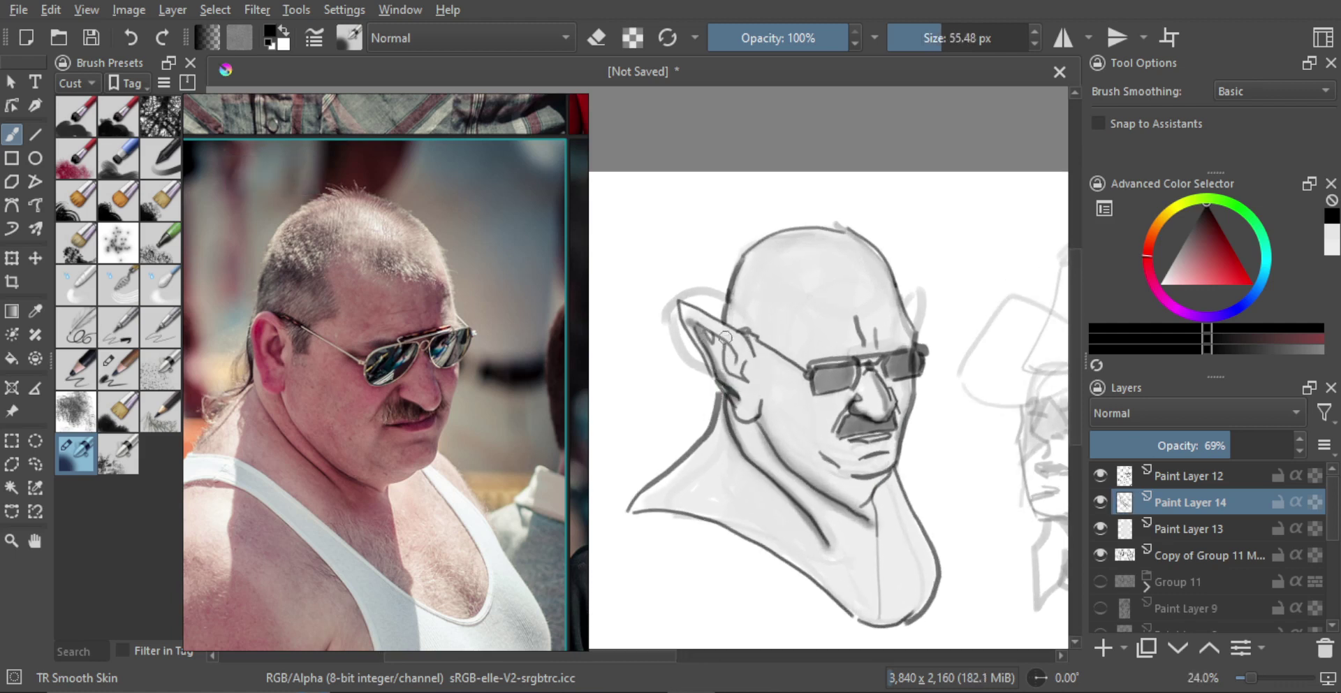
mouse_move(719, 390)
left_mouse_down("shift")
mouse_move(714, 342)
mouse_move(728, 350)
left_mouse_up("shift")
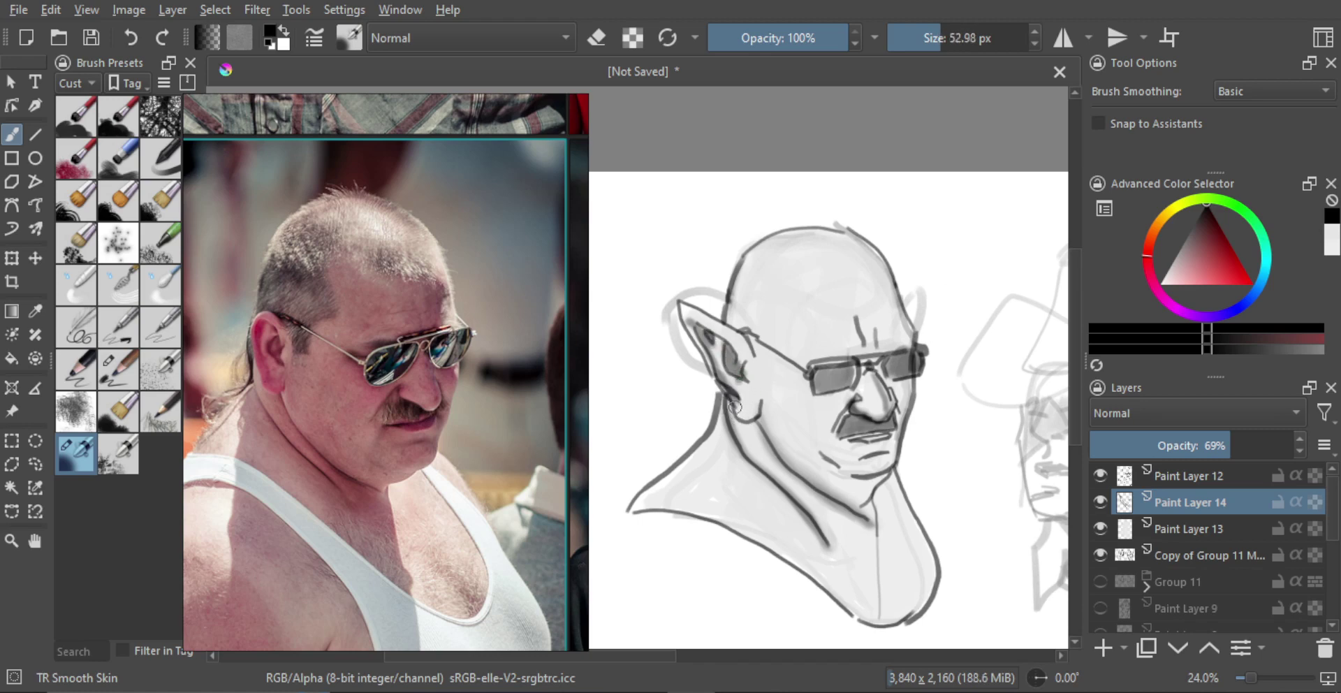
left_click_drag(753, 392, 808, 393, "shift")
mouse_move(742, 399)
left_mouse_down()
mouse_move(693, 316)
mouse_move(747, 380)
mouse_move(750, 399)
mouse_move(685, 313)
mouse_move(744, 349)
left_mouse_up()
key("ctrl+z")
left_click_drag(687, 309, 753, 389)
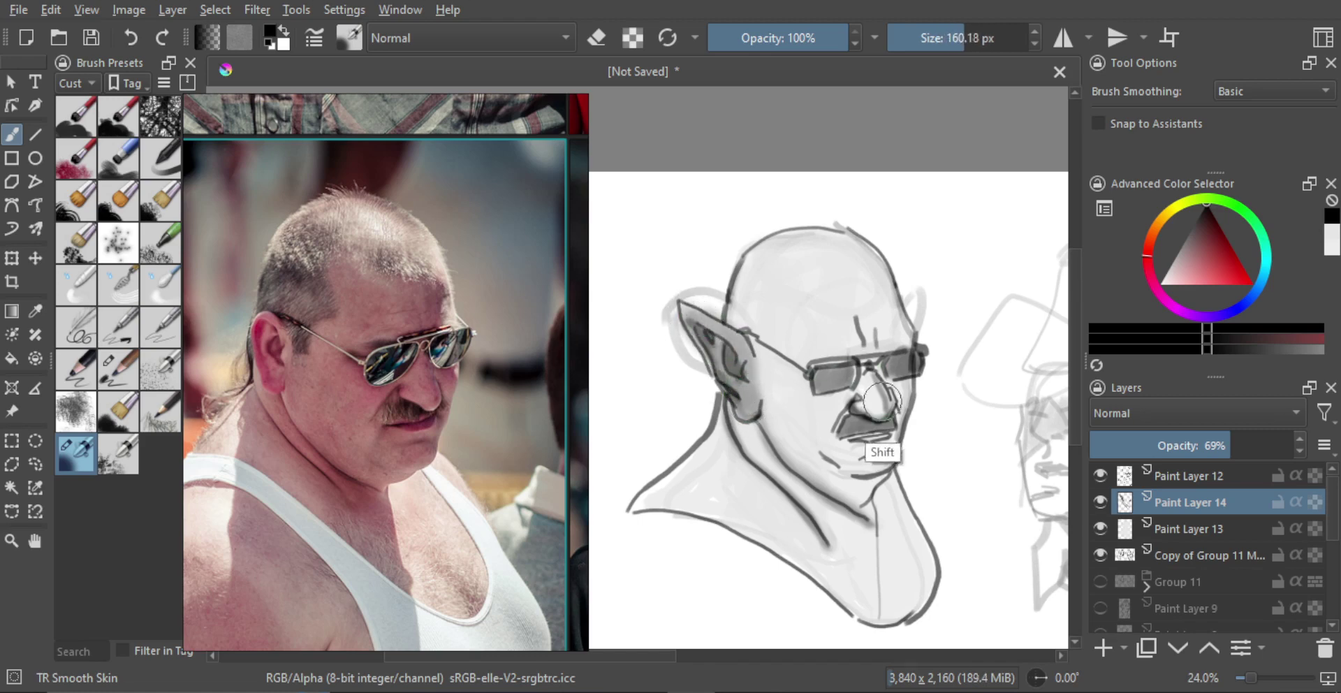
Step: Shade the nose and the area around the bottom of the sunglasses with a soft brush of about 215 px
mouse_move(879, 407)
left_mouse_down("shift")
mouse_move(855, 406)
mouse_move(881, 406)
mouse_move(860, 378)
mouse_move(823, 400)
mouse_move(844, 413)
left_mouse_up("shift")
mouse_move(817, 391)
left_mouse_down()
mouse_move(876, 367)
mouse_move(819, 407)
left_mouse_up()
key("ctrl+z")
mouse_move(817, 391)
left_mouse_down()
mouse_move(836, 411)
mouse_move(852, 392)
mouse_move(848, 403)
mouse_move(916, 394)
mouse_move(918, 350)
mouse_move(889, 339)
left_mouse_up()
key("ctrl+z")
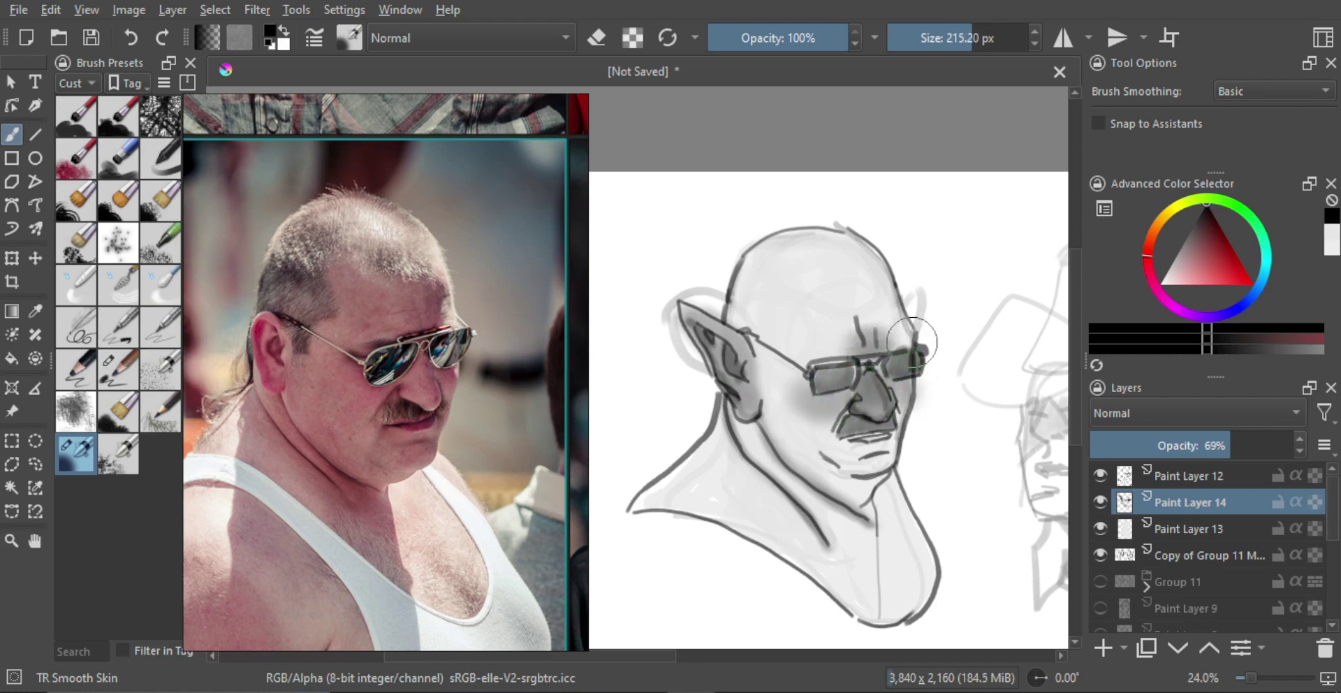
key("ctrl+z")
Step: Darken the moustache with a brush of about 34 px and draw a thin line down the back of the neck at about 10 px
left_click_drag(920, 414, 866, 438, "shift")
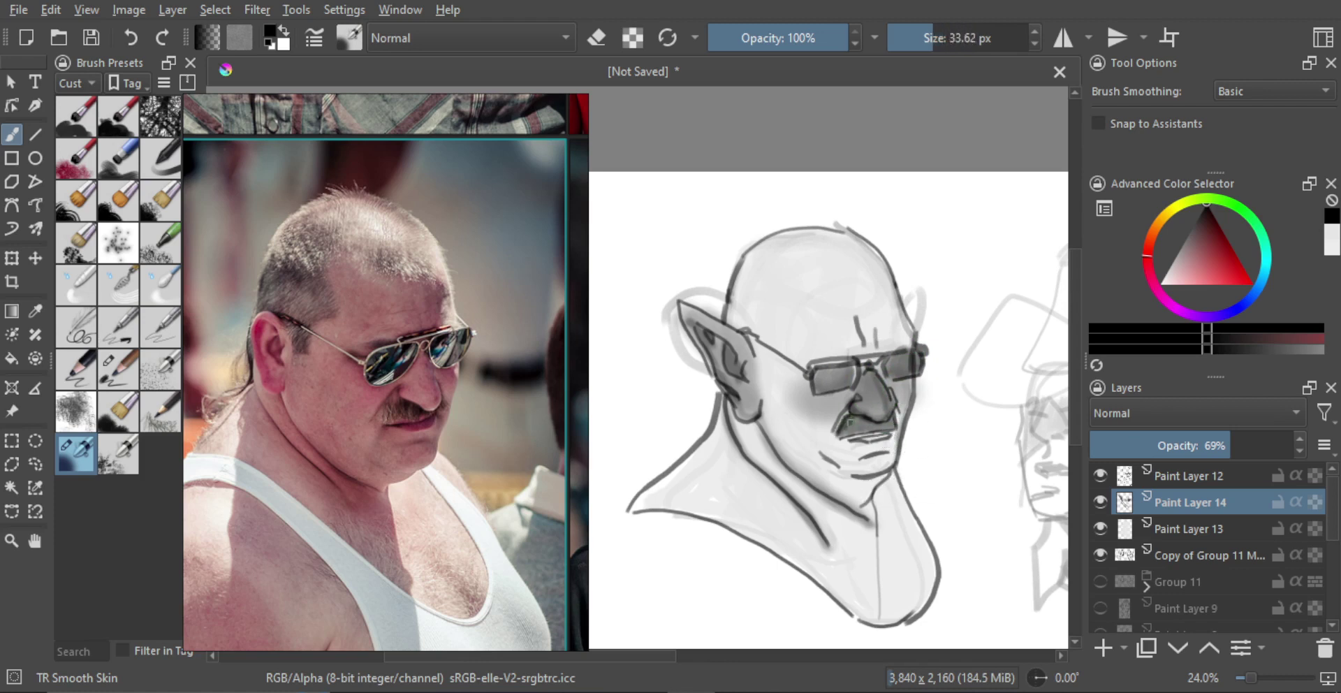
key("ctrl+z")
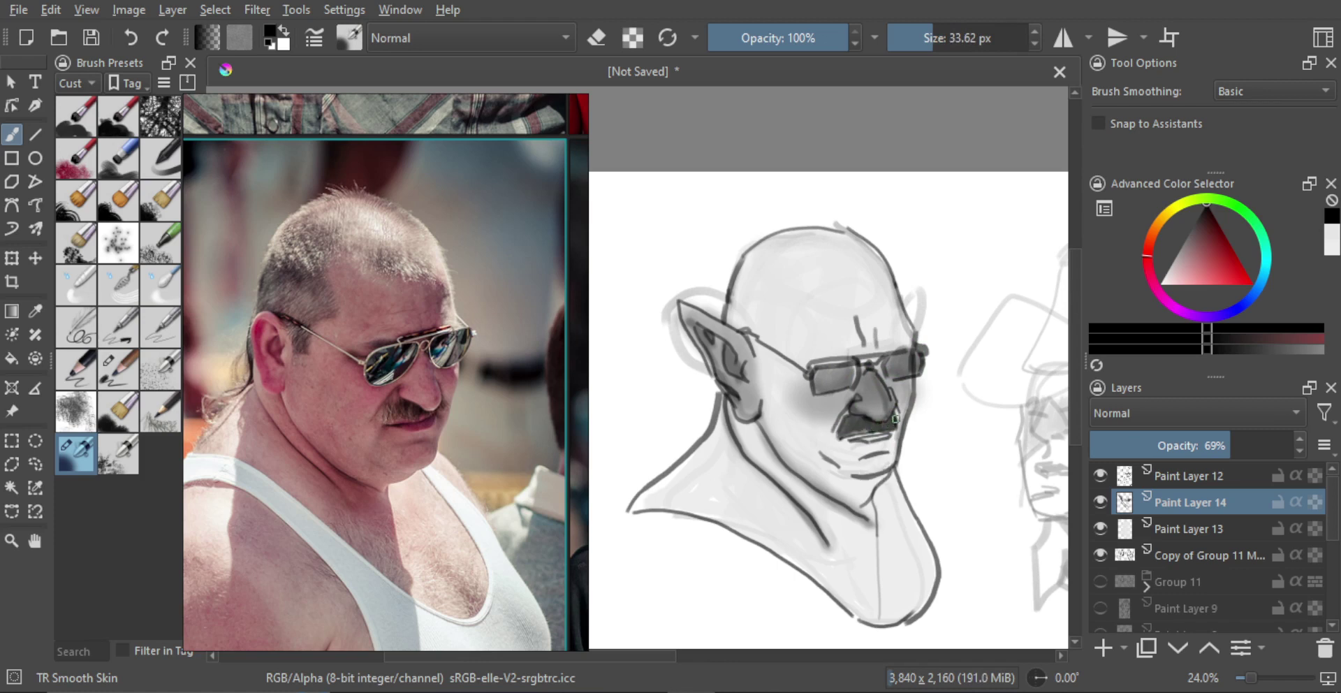
left_click_drag(825, 408, 744, 419, "shift")
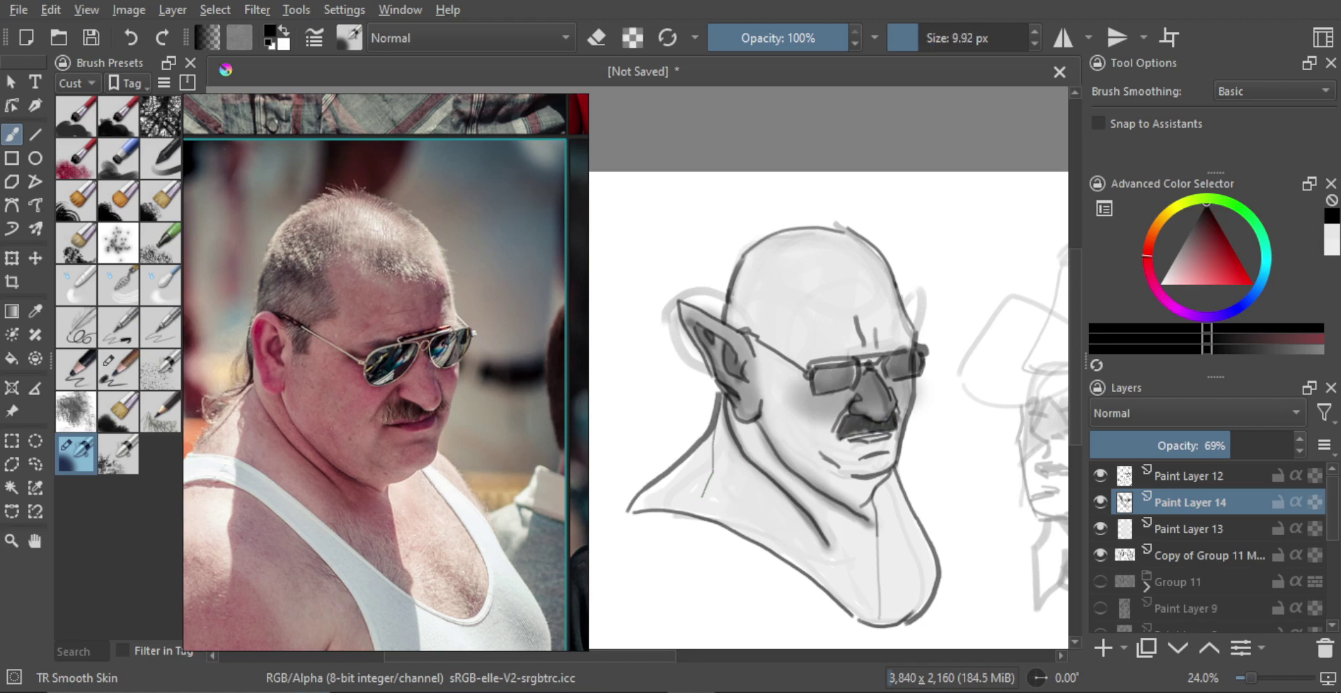
scroll(761, 424, "down", 1)
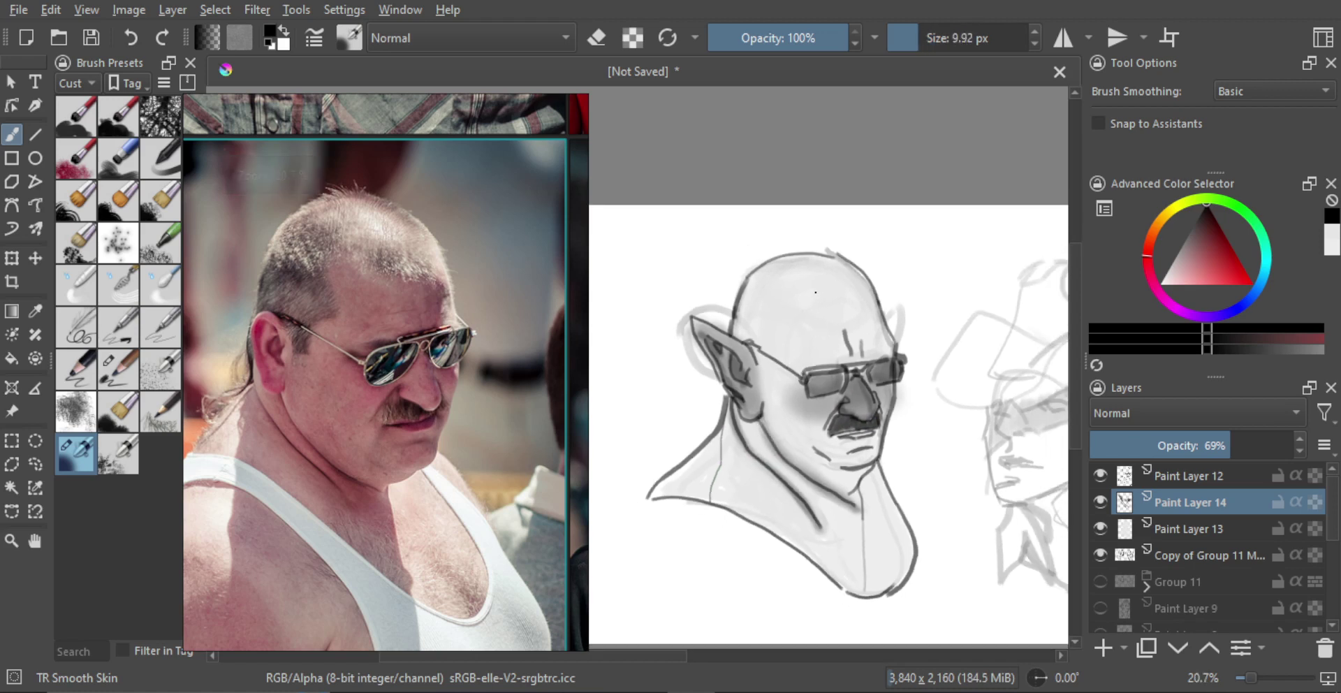
scroll(826, 325, "up", 1)
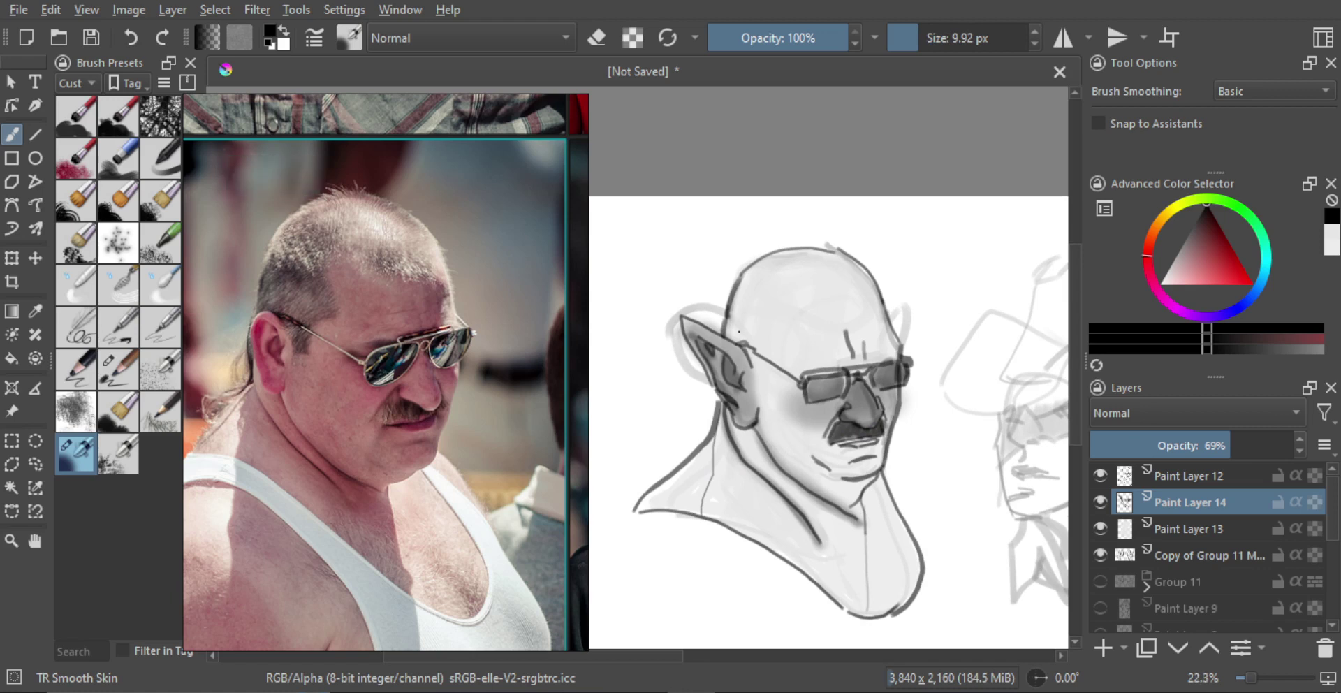
Step: Draw a thin curved line across the crown of the bald head with a brush of about 20 px
left_click_drag(819, 273, 811, 290, "shift")
key("ctrl+z")
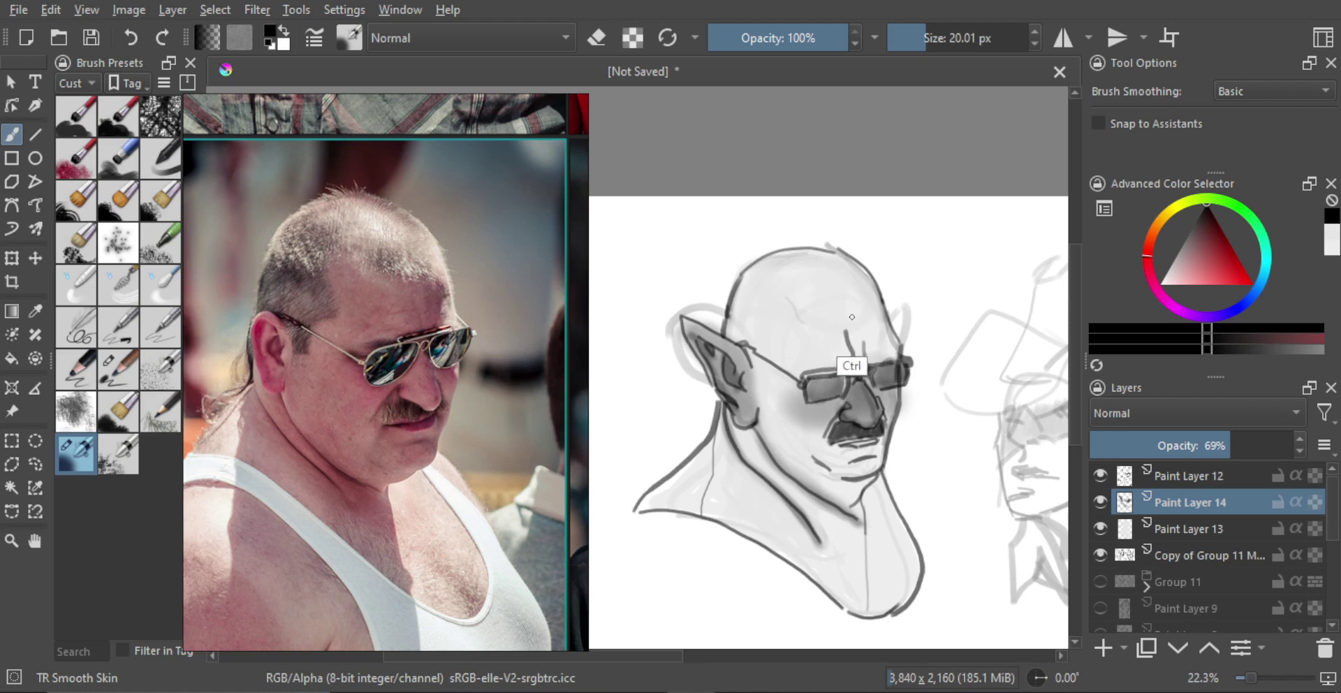
key("ctrl+z")
key("ctrl+z")
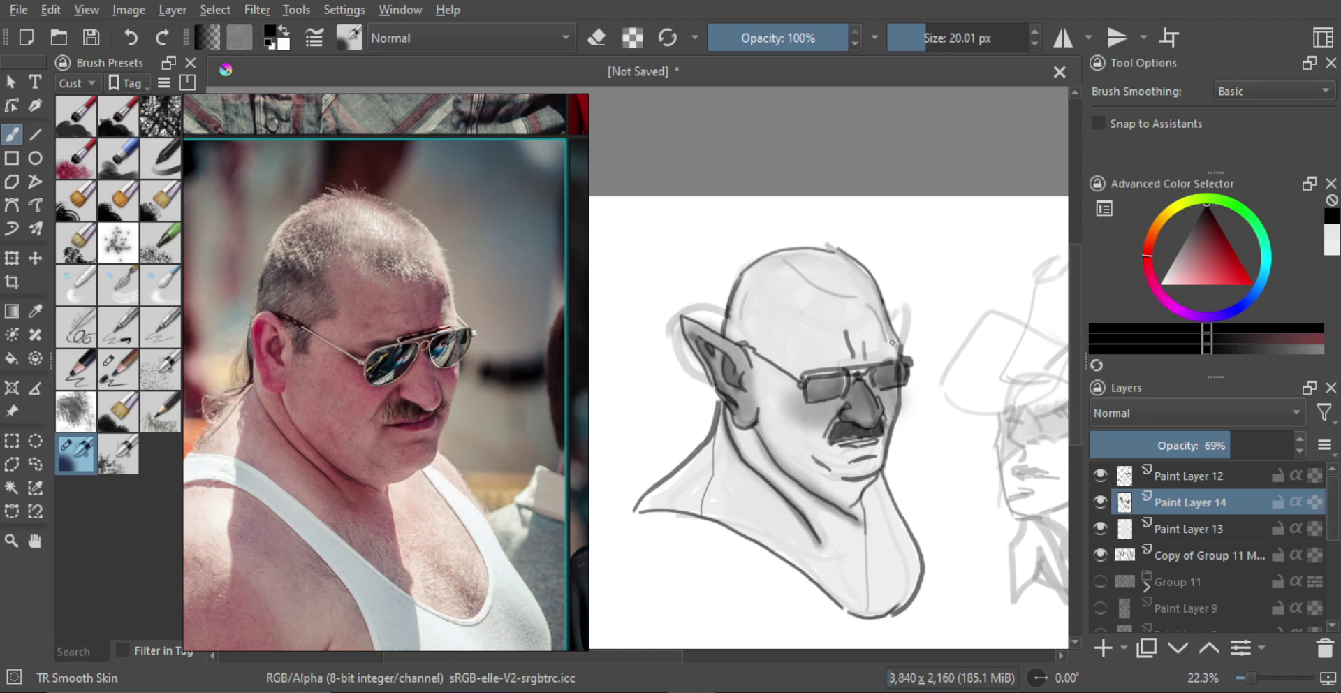
left_click_drag(874, 333, 839, 360)
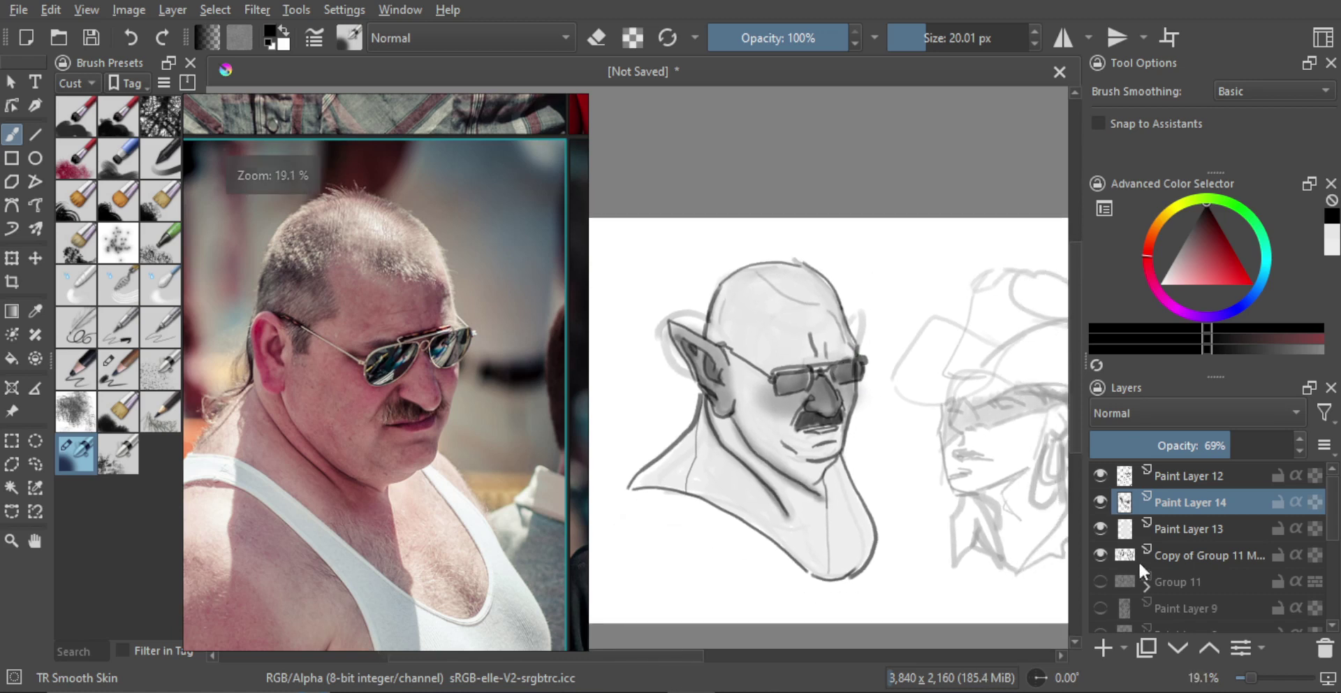
Step: Add a new paint layer above Paint Layer 14 and enlarge the brush to about 169 px
left_click(1101, 644)
left_click_drag(786, 366, 844, 366, "shift")
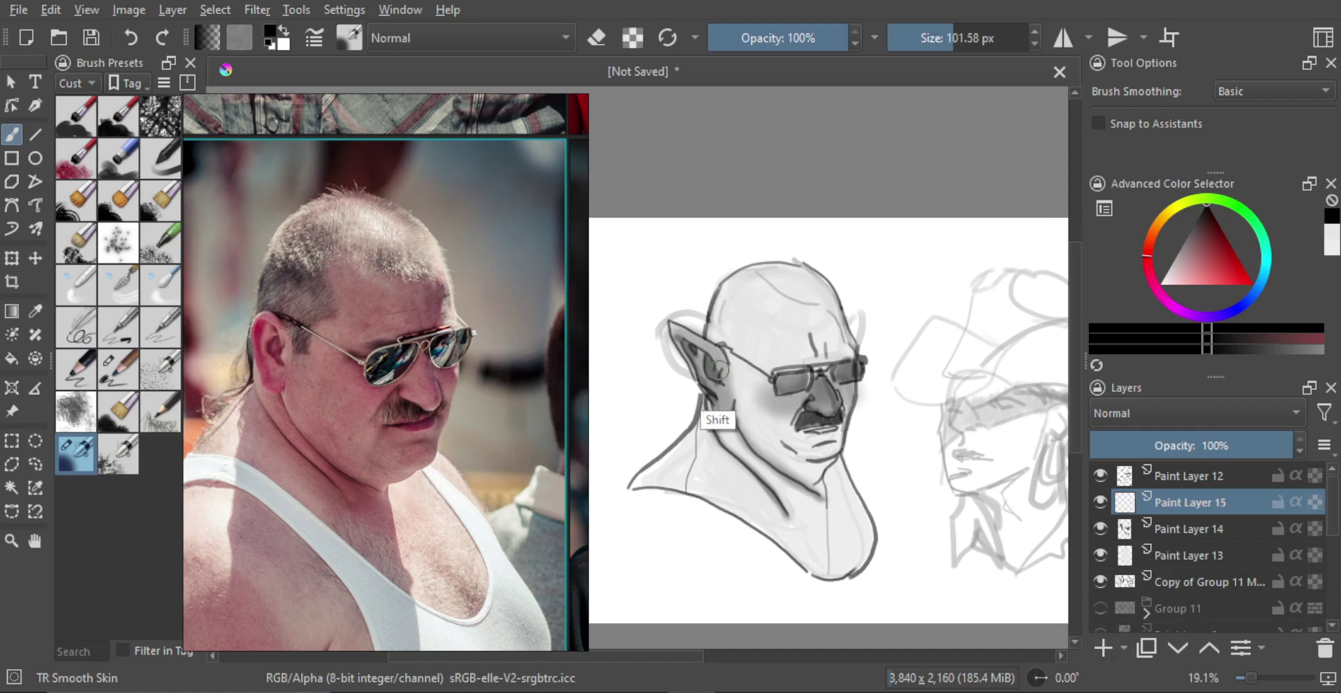
left_click_drag(727, 384, 772, 384, "shift")
Step: Clear the black trial shadow and repaint it over the head, ear and neck in a dark grey sampled from the drawing
mouse_move(742, 276)
left_mouse_down()
mouse_move(729, 285)
mouse_move(701, 503)
mouse_move(763, 283)
mouse_move(784, 434)
mouse_move(799, 451)
mouse_move(820, 321)
mouse_move(831, 407)
mouse_move(805, 494)
mouse_move(816, 433)
mouse_move(820, 456)
mouse_move(832, 421)
mouse_move(813, 476)
mouse_move(820, 580)
mouse_move(826, 565)
mouse_move(807, 568)
mouse_move(768, 453)
mouse_move(712, 536)
mouse_move(721, 314)
mouse_move(742, 276)
mouse_move(762, 284)
mouse_move(768, 447)
mouse_move(795, 429)
mouse_move(821, 357)
mouse_move(810, 488)
left_mouse_up()
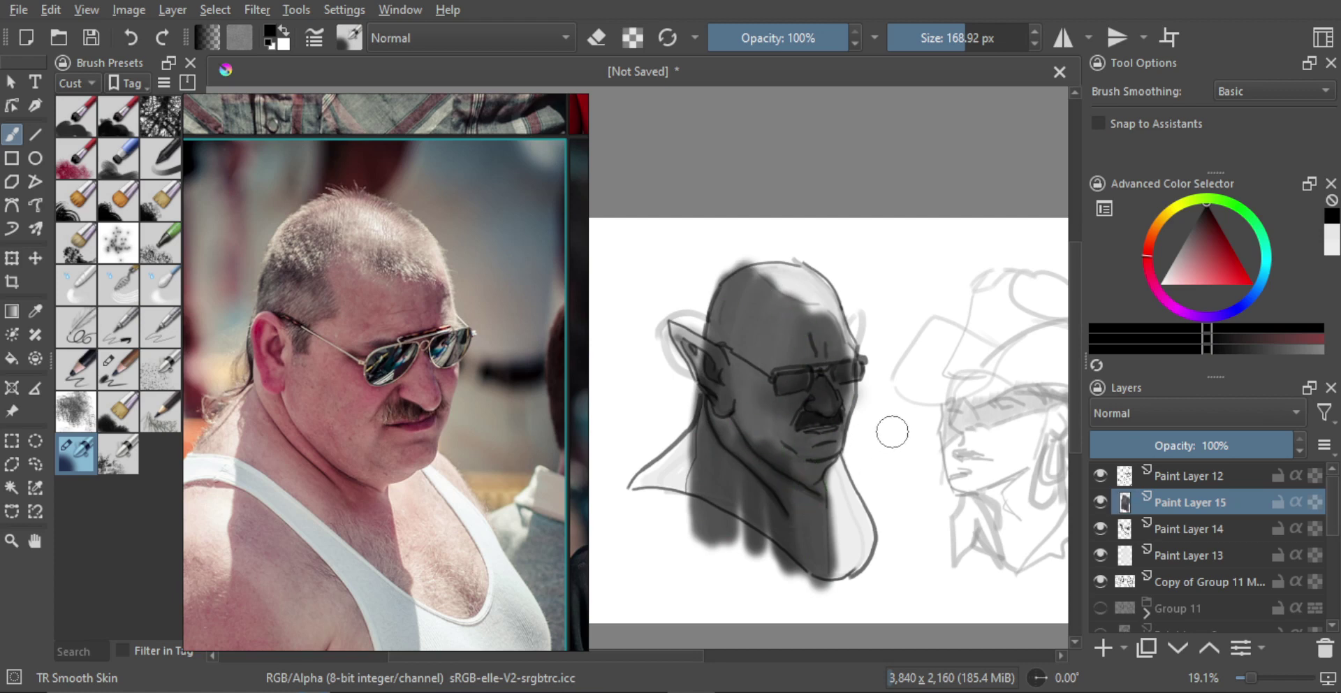
key("Delete")
left_click(789, 403, "ctrl")
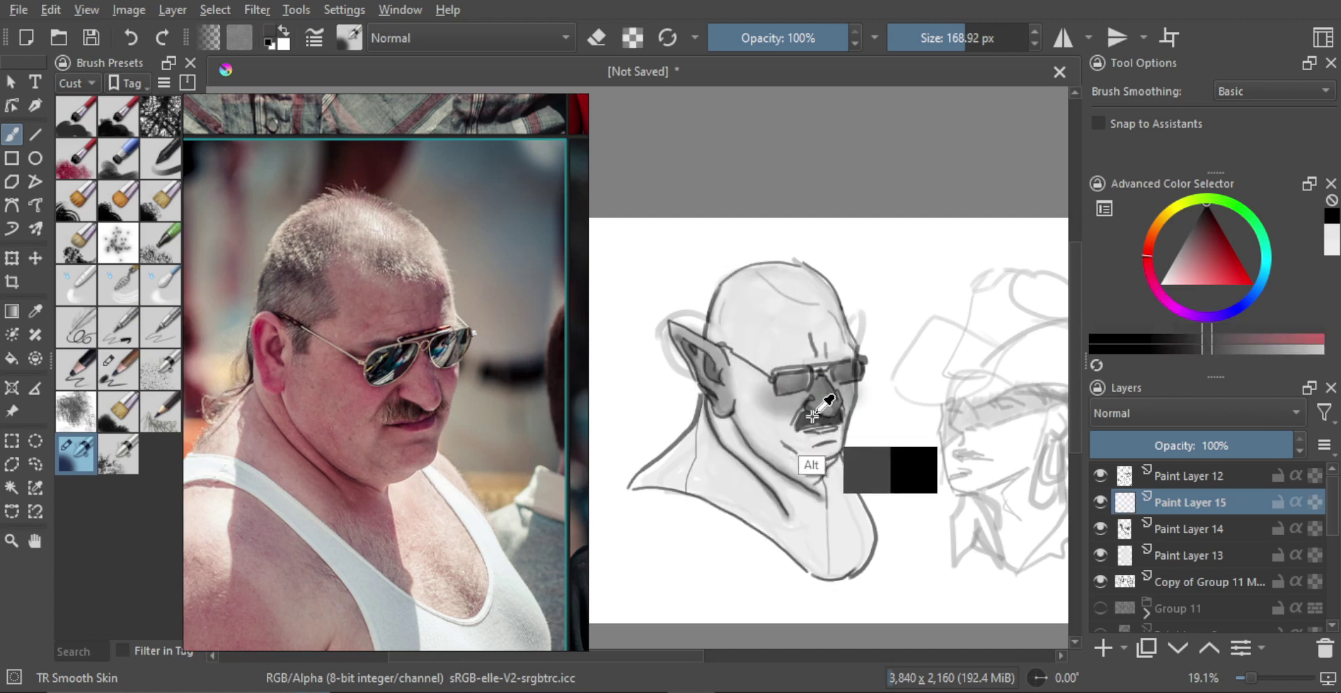
left_click_drag(726, 384, 768, 380)
key("bracketright")
mouse_move(784, 263)
left_mouse_down()
mouse_move(709, 503)
mouse_move(712, 552)
mouse_move(774, 314)
mouse_move(810, 586)
mouse_move(839, 375)
mouse_move(826, 294)
mouse_move(836, 277)
left_mouse_up()
Step: Erase the dark shadow from the top of the crown and above the skull with an eraser of about 274 px
key("e")
mouse_move(781, 245)
left_mouse_down()
mouse_move(813, 292)
mouse_move(778, 276)
mouse_move(831, 260)
left_mouse_up()
left_click_drag(772, 268, 847, 306)
key("ctrl+z")
key("ctrl+z")
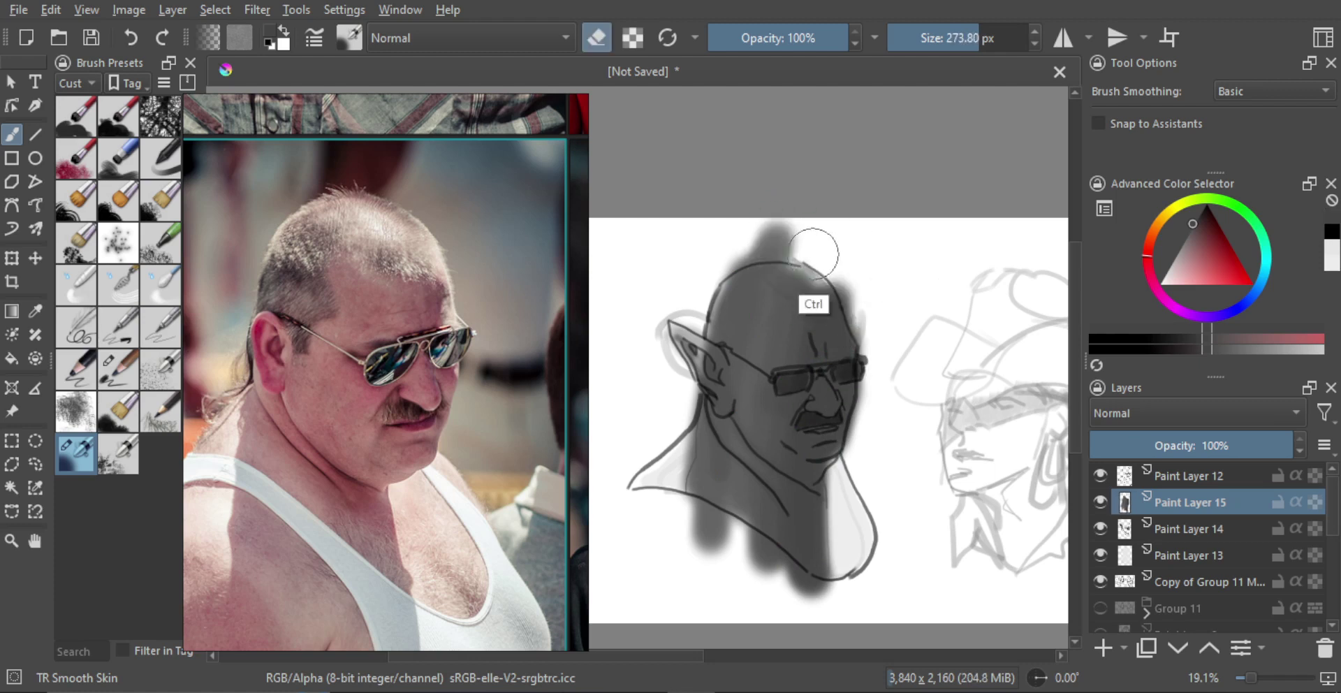
mouse_move(766, 243)
left_mouse_down()
mouse_move(860, 260)
mouse_move(836, 258)
left_mouse_up()
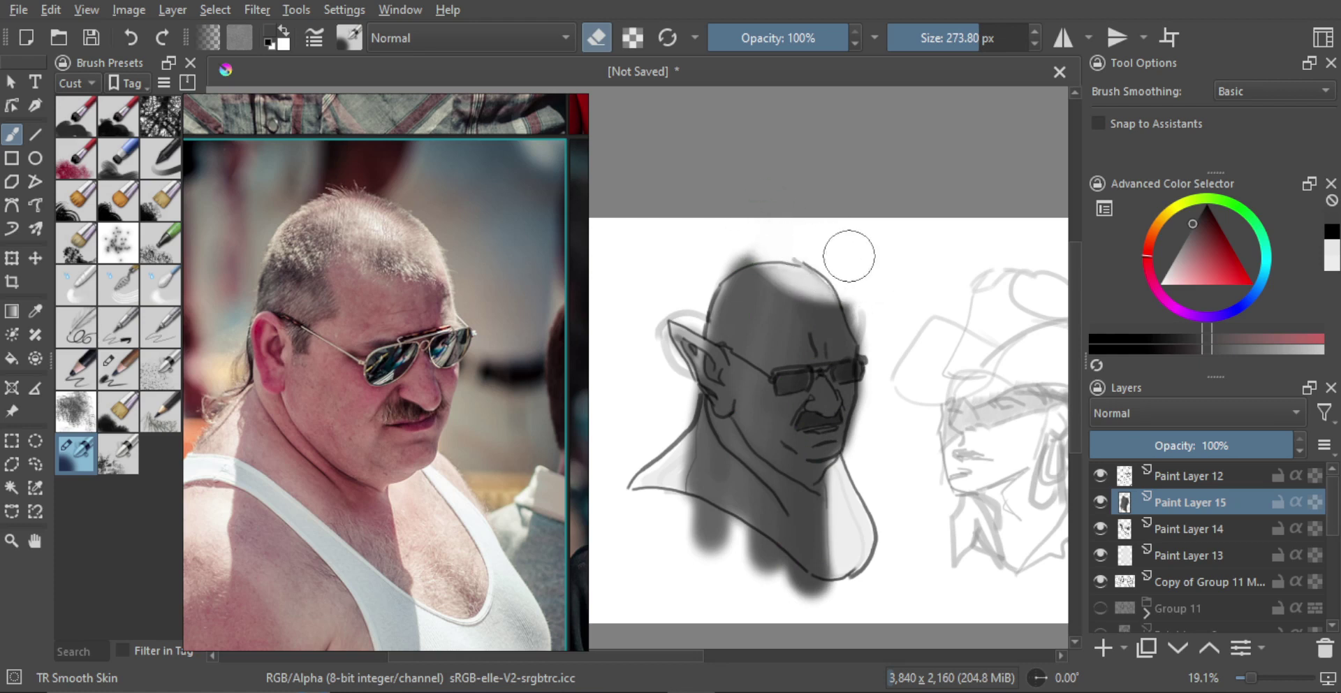
left_click_drag(756, 238, 723, 251)
Step: Erase the shadow spilling past the front of the forehead, reducing the eraser to about 206 px
key("bracketleft")
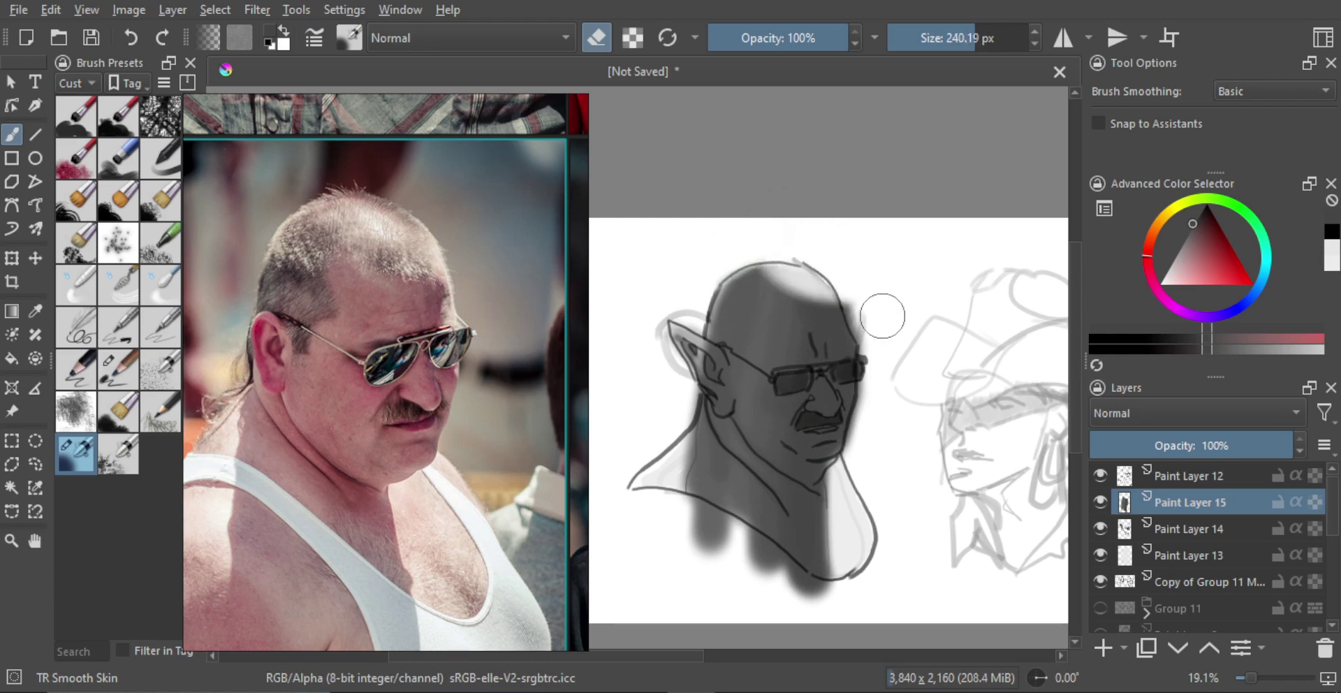
key("bracketleft")
left_click_drag(851, 286, 881, 343)
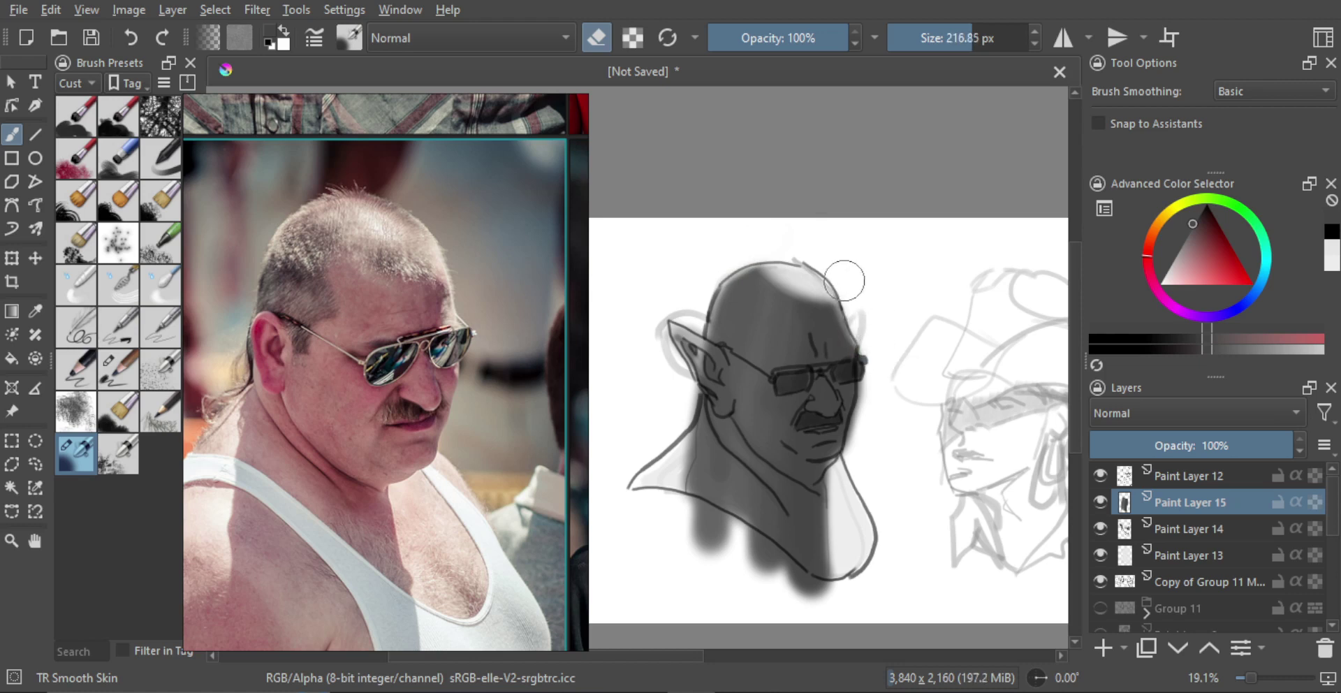
left_click_drag(844, 279, 883, 357)
key("bracketleft")
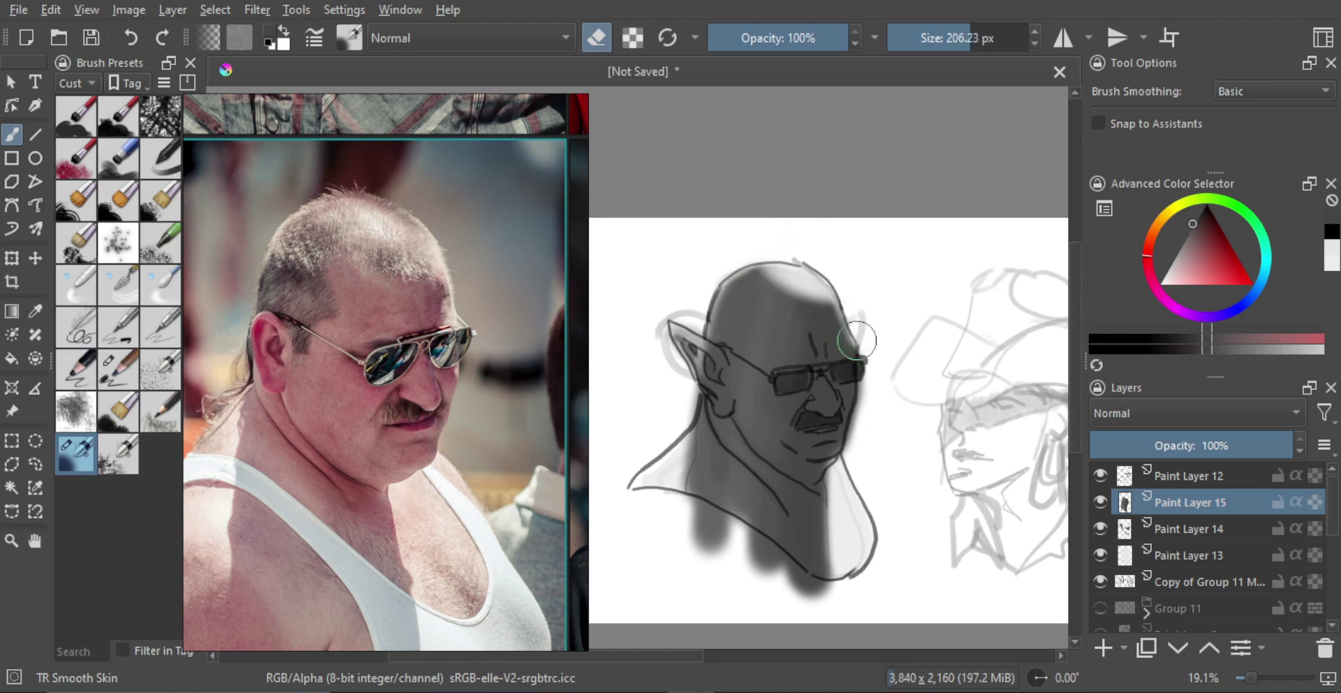
Step: Erase the shadow at the brow beside the sunglasses and along the front edge of the face with a smaller eraser of about 104 px
key("ctrl+space")
left_click_drag(875, 349, 854, 348, "shift")
left_click_drag(853, 348, 848, 343)
mouse_move(890, 387)
left_mouse_down("shift")
mouse_move(876, 407)
mouse_move(864, 389)
left_mouse_up("shift")
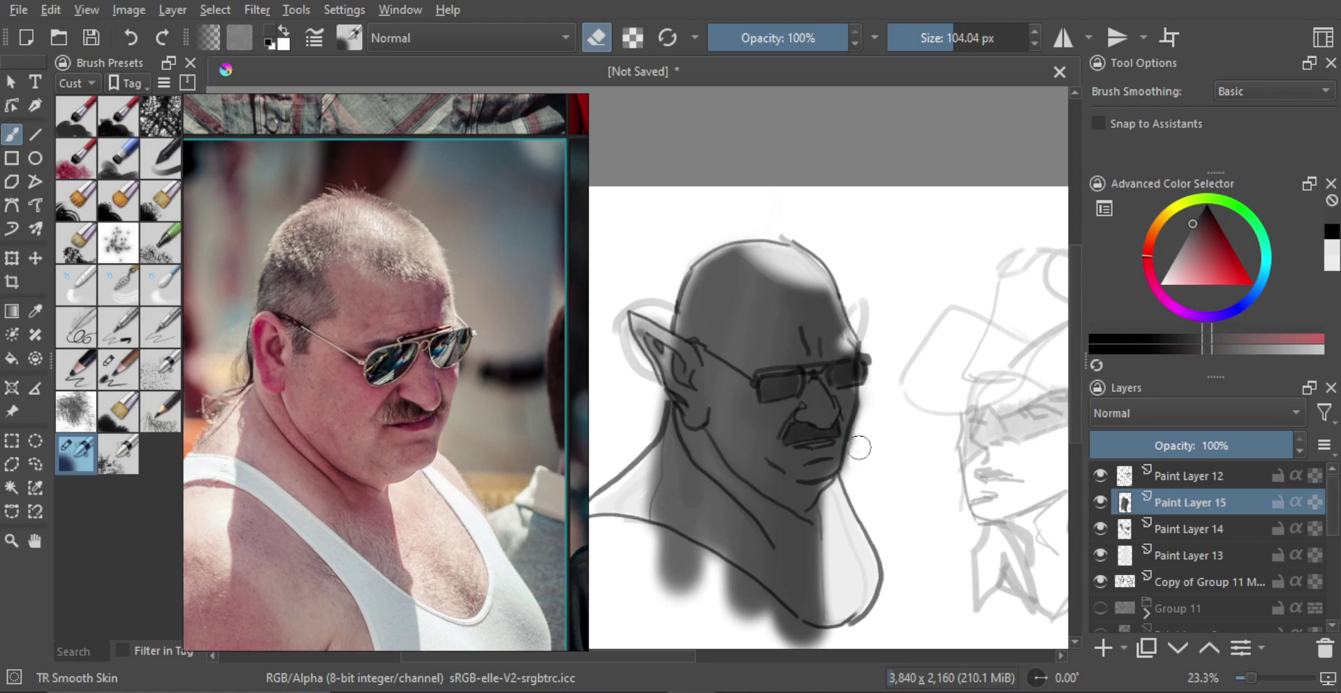
key("ctrl")
mouse_move(837, 413)
left_mouse_down("ctrl")
mouse_move(864, 411)
mouse_move(872, 461)
mouse_move(880, 409)
left_mouse_up("ctrl")
Step: Erase a thin light rim under the chin at about 22 px and clean the front of the neck at about 98 px
left_click_drag(865, 452, 860, 430, "shift")
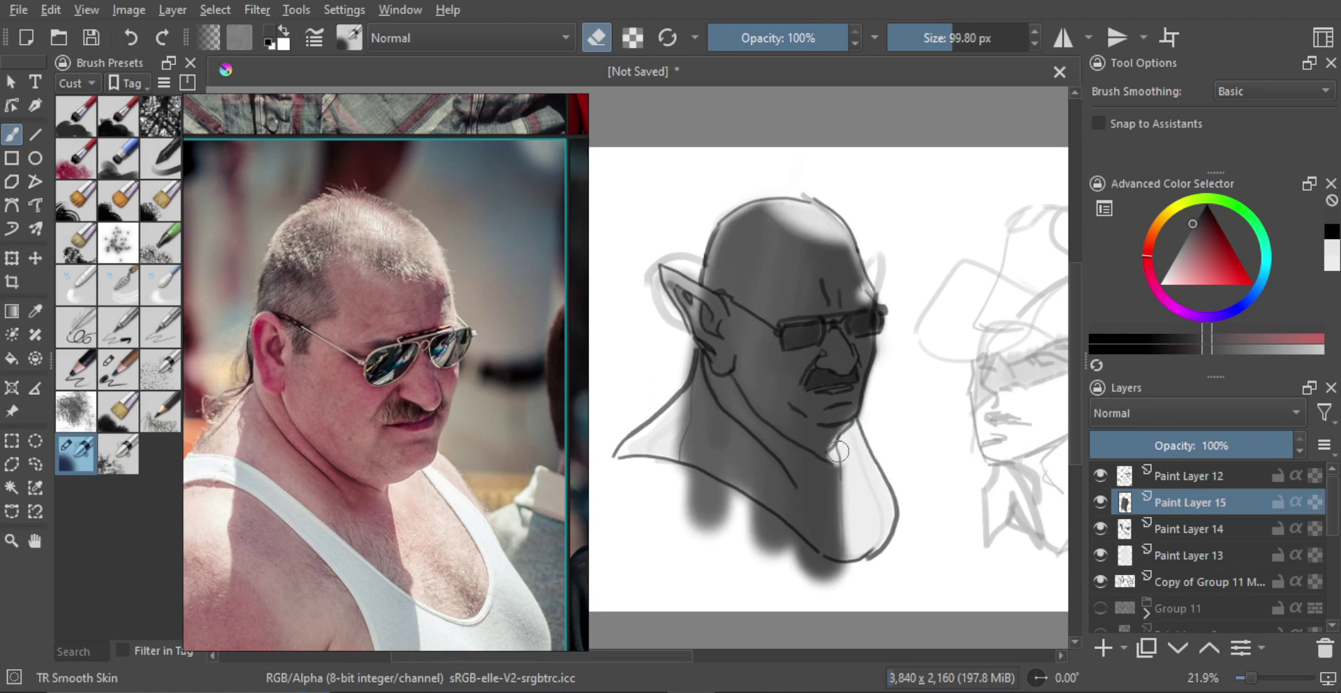
key("ctrl")
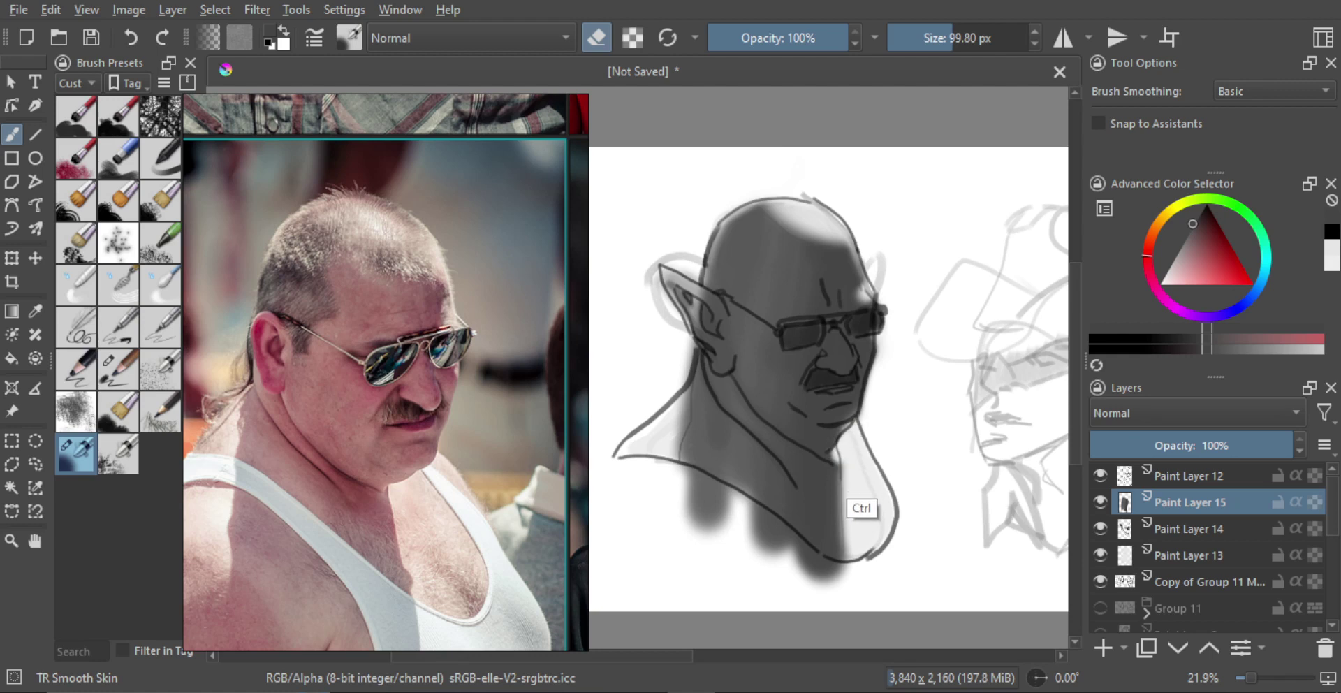
left_click_drag(873, 445, 829, 449, "shift")
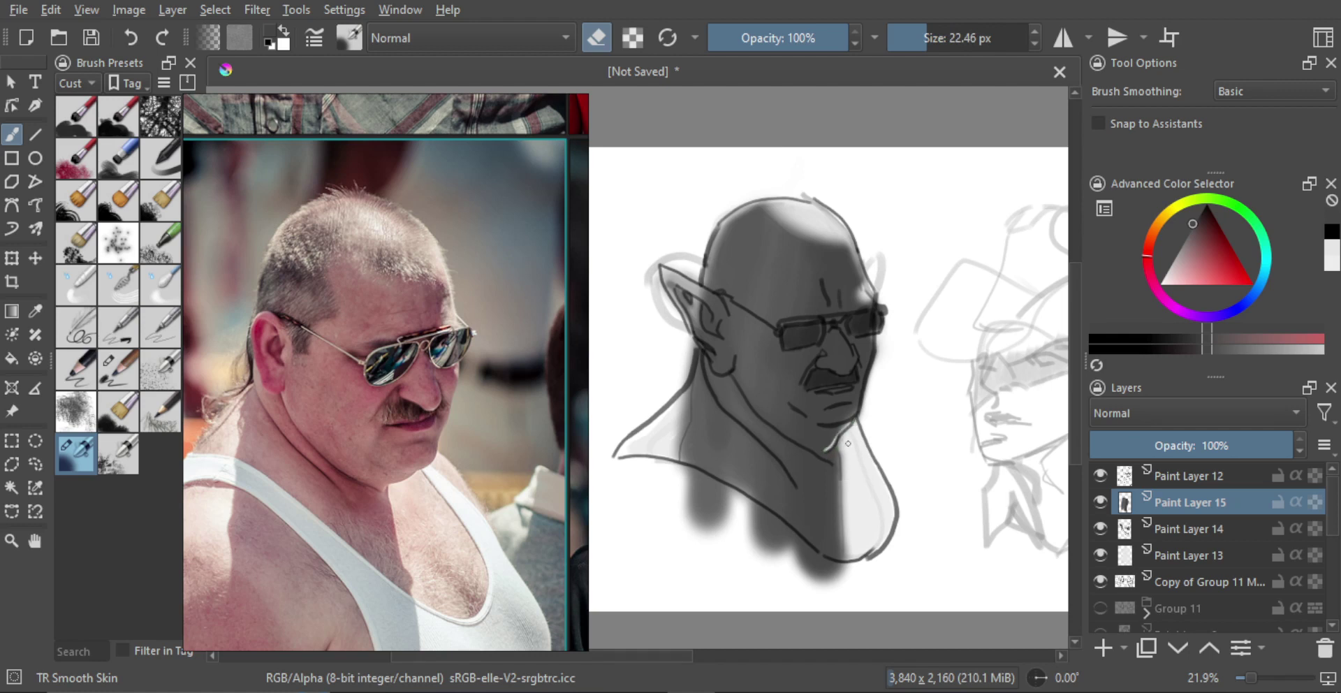
left_click_drag(861, 459, 889, 459)
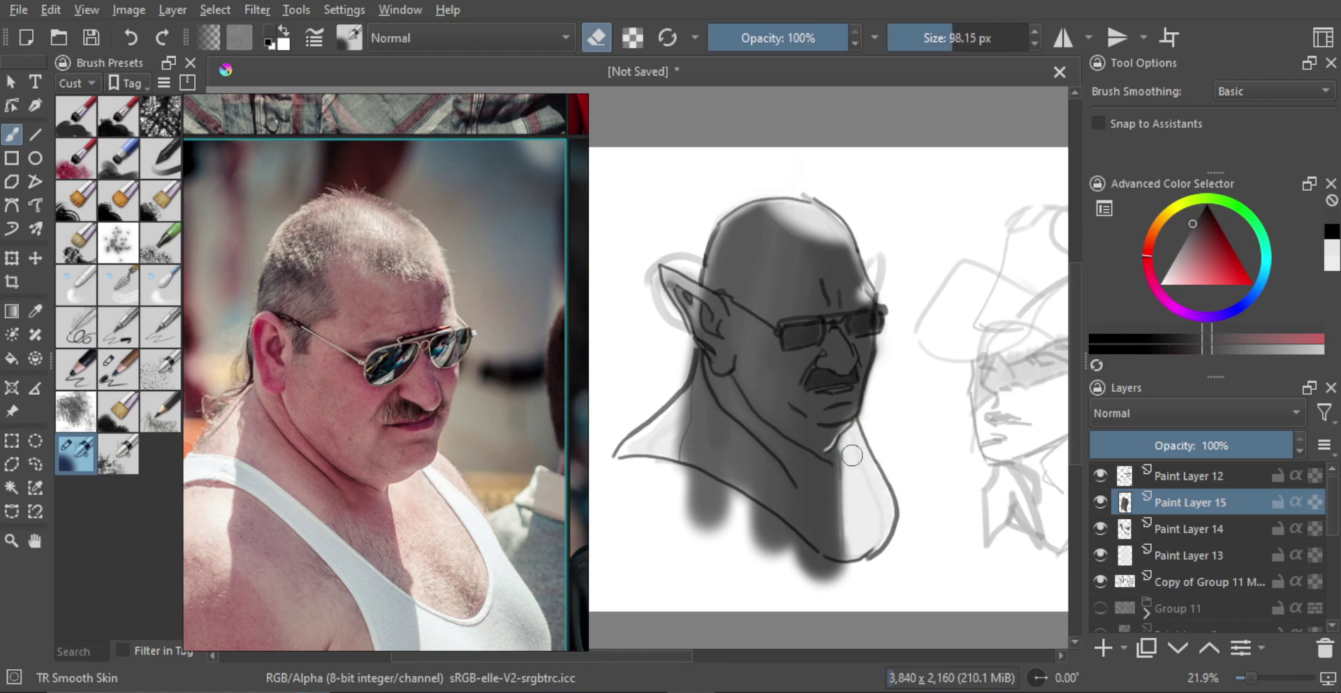
left_click_drag(865, 499, 848, 568)
Step: Erase the shadow spilling behind the neck, around the pointed ear and below the neckline with an eraser of about 110 px
left_click_drag(676, 372, 665, 454)
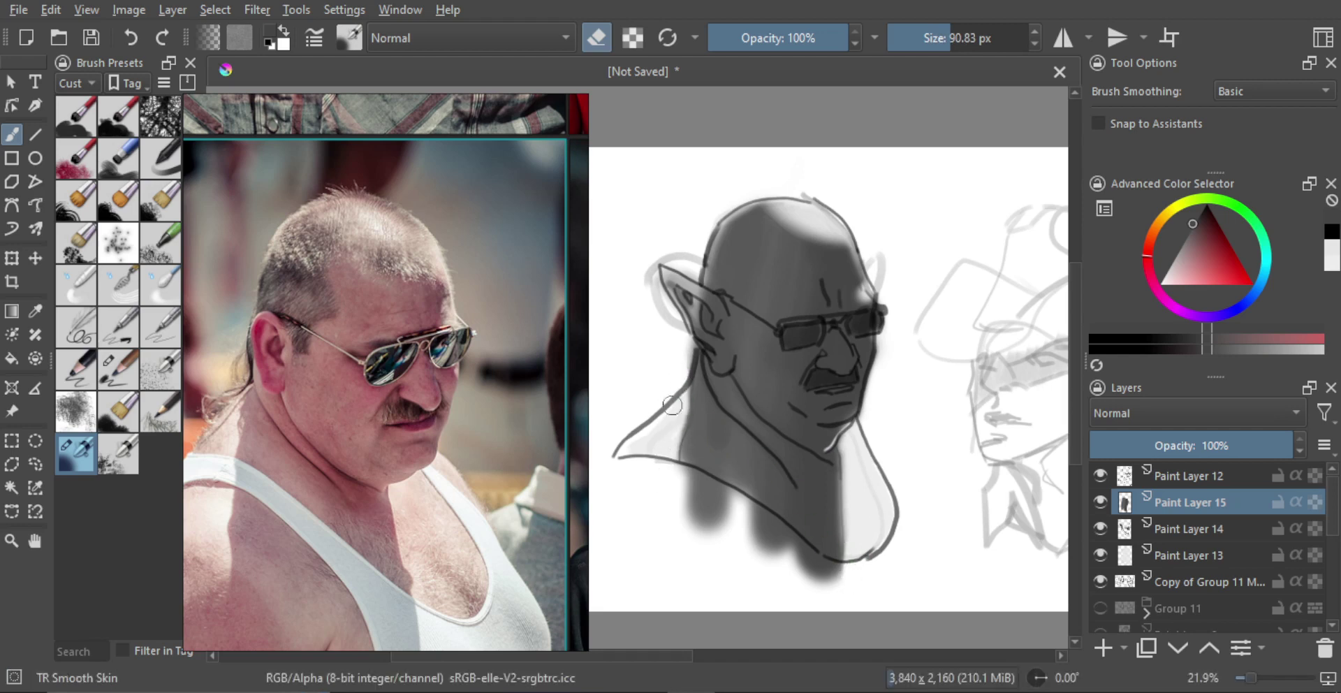
key("bracketright")
mouse_move(722, 352)
left_mouse_down()
mouse_move(722, 363)
mouse_move(721, 333)
left_mouse_up()
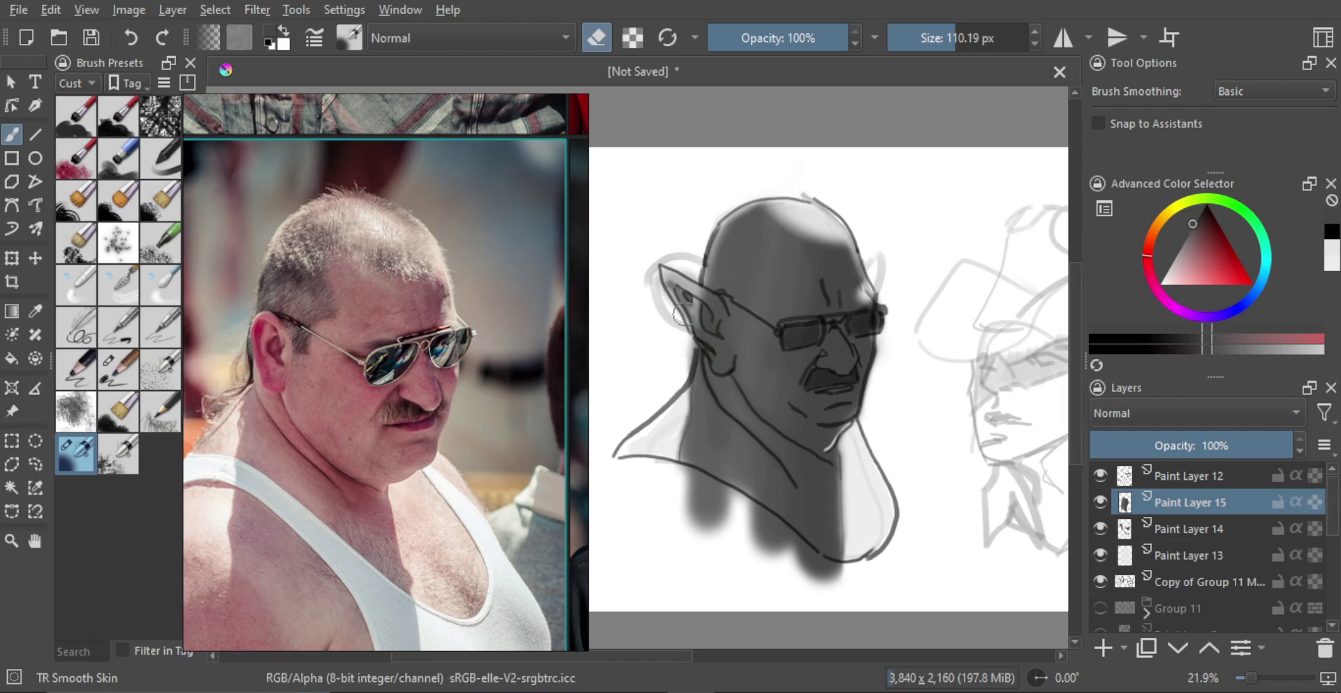
mouse_move(686, 254)
left_mouse_down()
mouse_move(704, 310)
mouse_move(703, 293)
mouse_move(740, 310)
left_mouse_up()
mouse_move(750, 469)
left_mouse_down()
mouse_move(671, 482)
mouse_move(668, 531)
mouse_move(726, 514)
mouse_move(706, 581)
left_mouse_up()
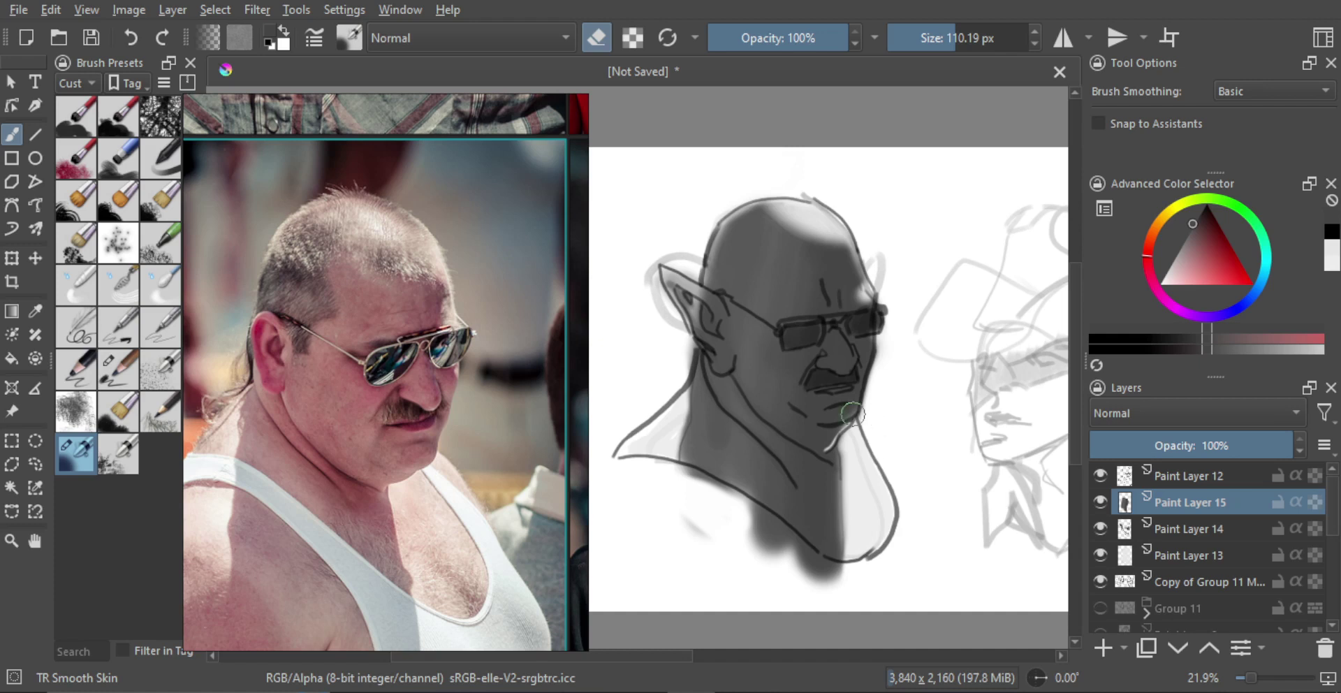
mouse_move(669, 482)
left_mouse_down()
mouse_move(735, 528)
mouse_move(739, 503)
mouse_move(778, 545)
mouse_move(738, 549)
mouse_move(758, 561)
mouse_move(731, 509)
mouse_move(842, 590)
left_mouse_up()
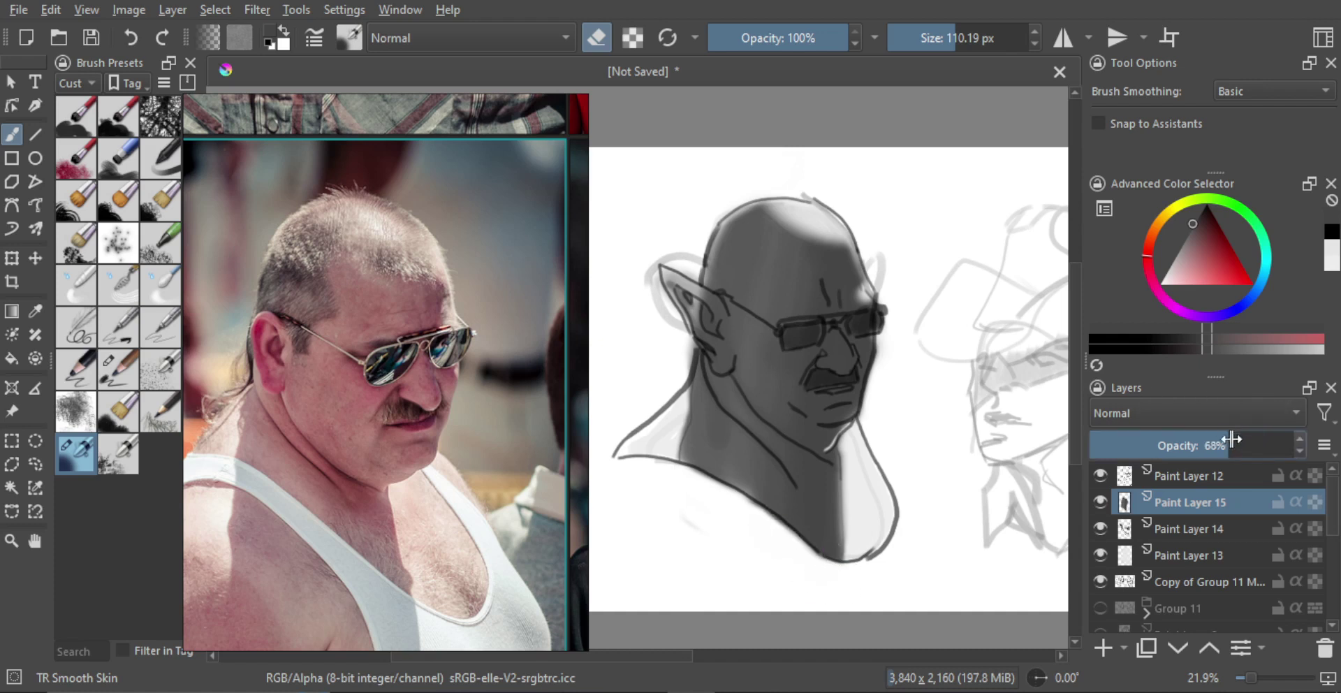
Step: Lower the opacity of Paint Layer 15 to 30%, comparing the drawing with the line art and shading layers switched off and on
left_click_drag(1290, 441, 1168, 457)
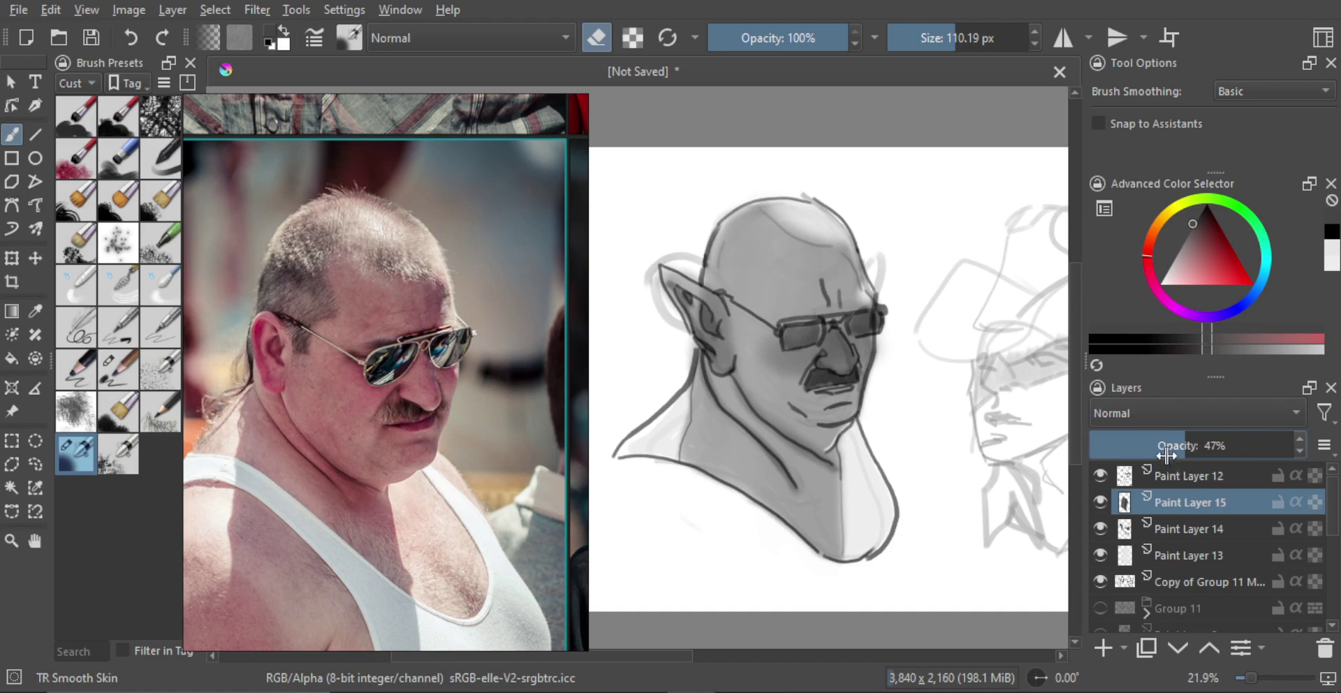
scroll(840, 397, "down", 2)
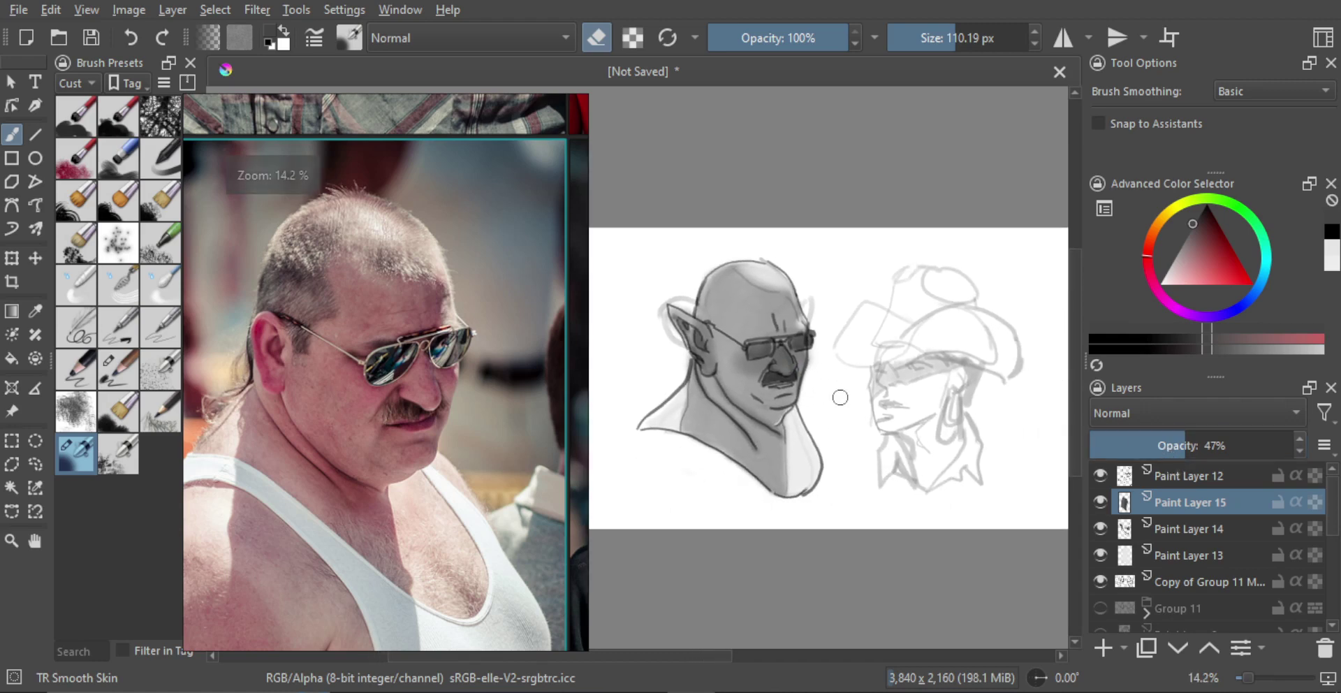
scroll(762, 360, "up", 1)
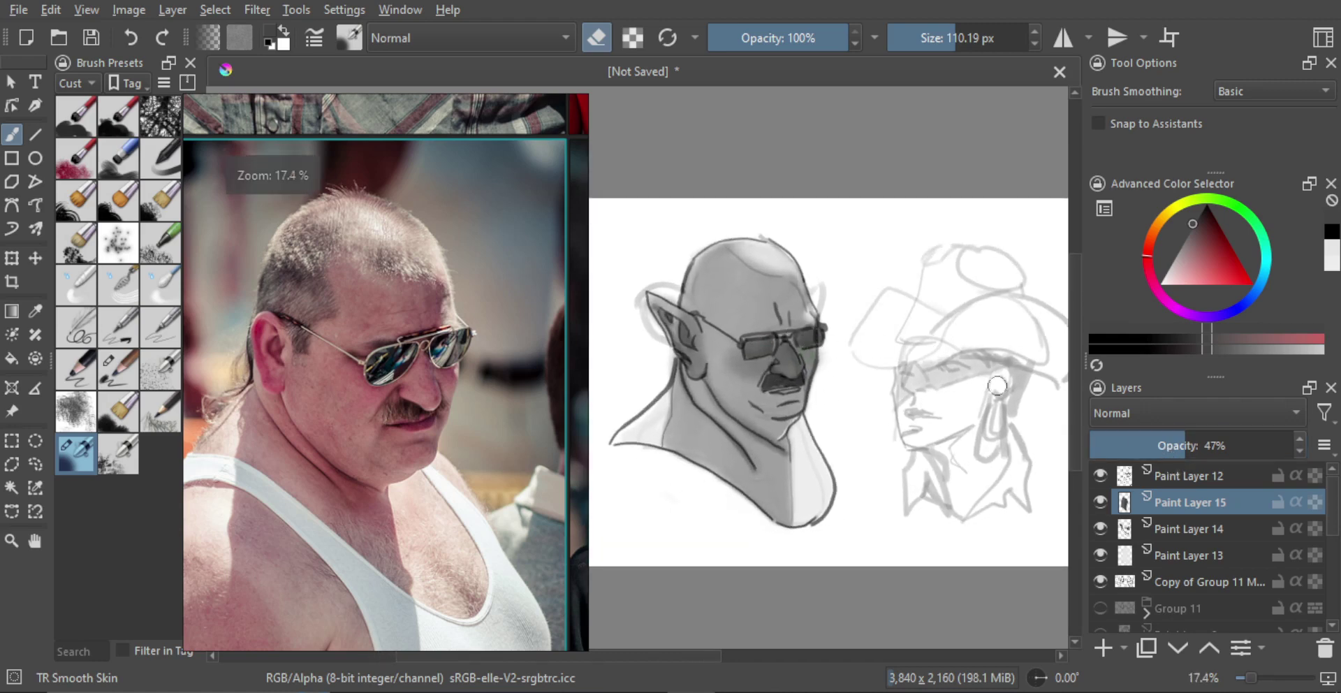
left_click(1100, 476)
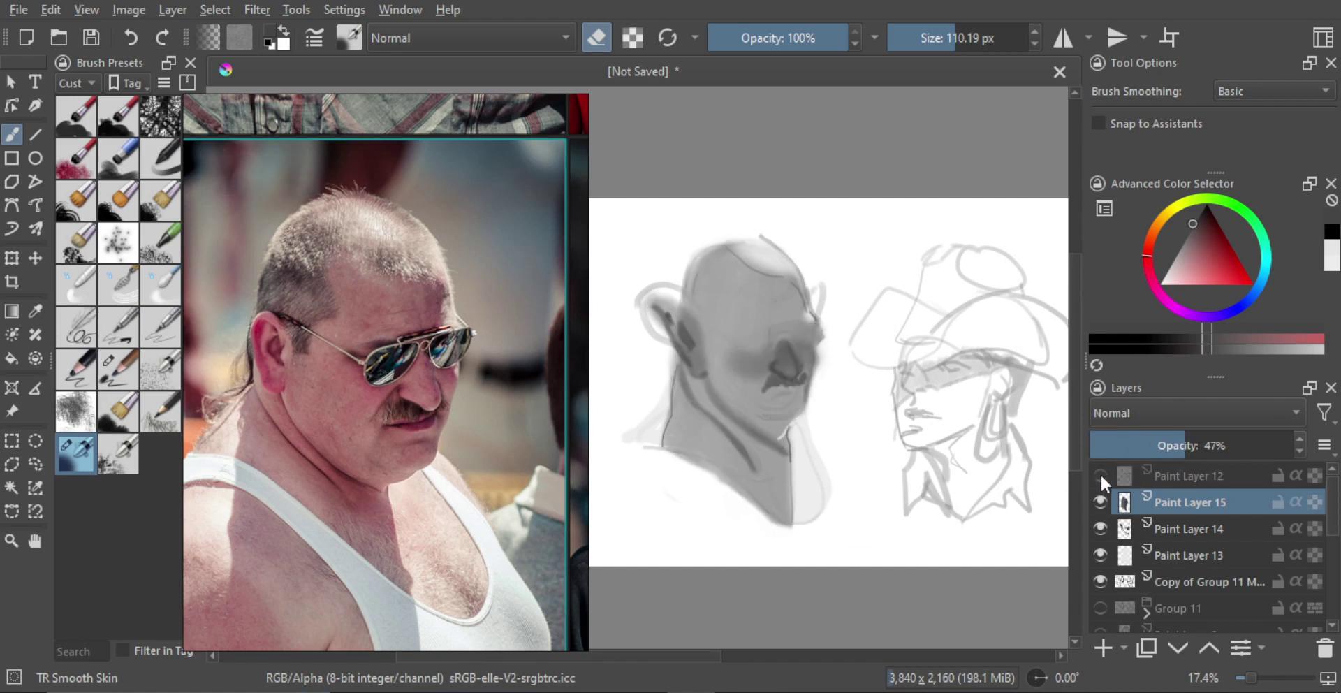
left_click(1101, 478)
left_click(1100, 500)
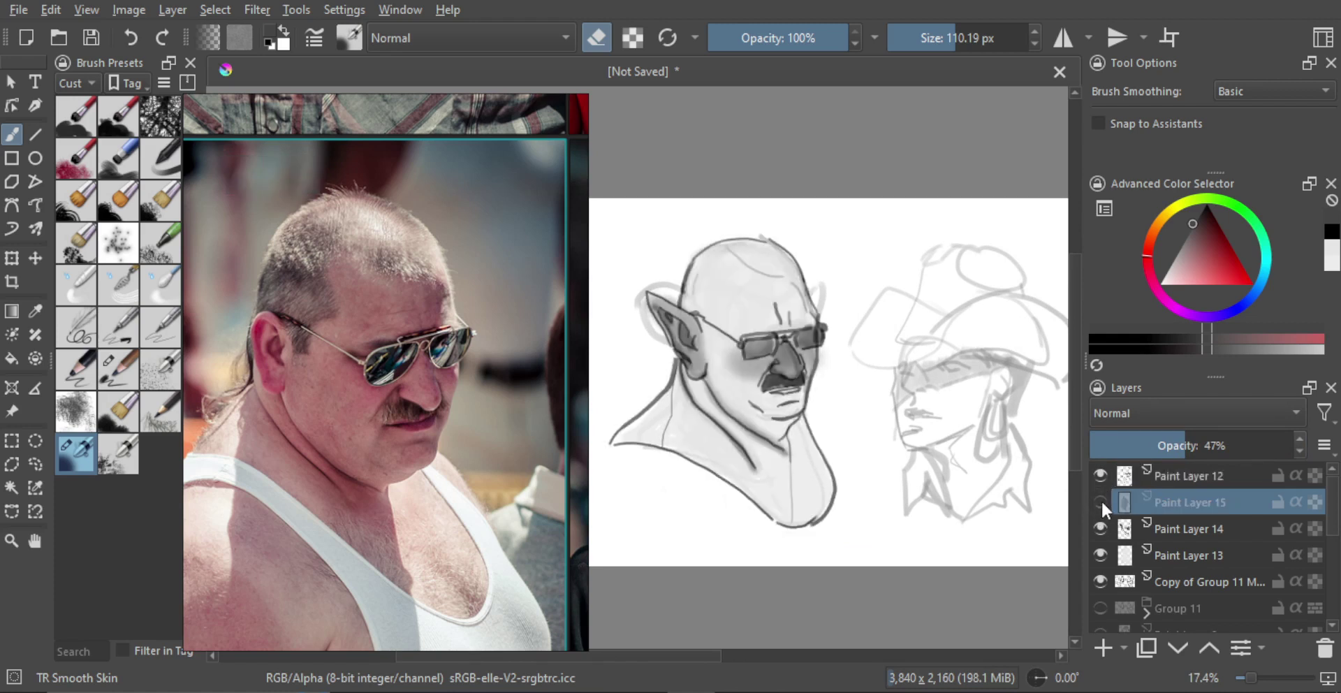
left_click(1101, 500)
left_click(1100, 522)
left_click(1103, 522)
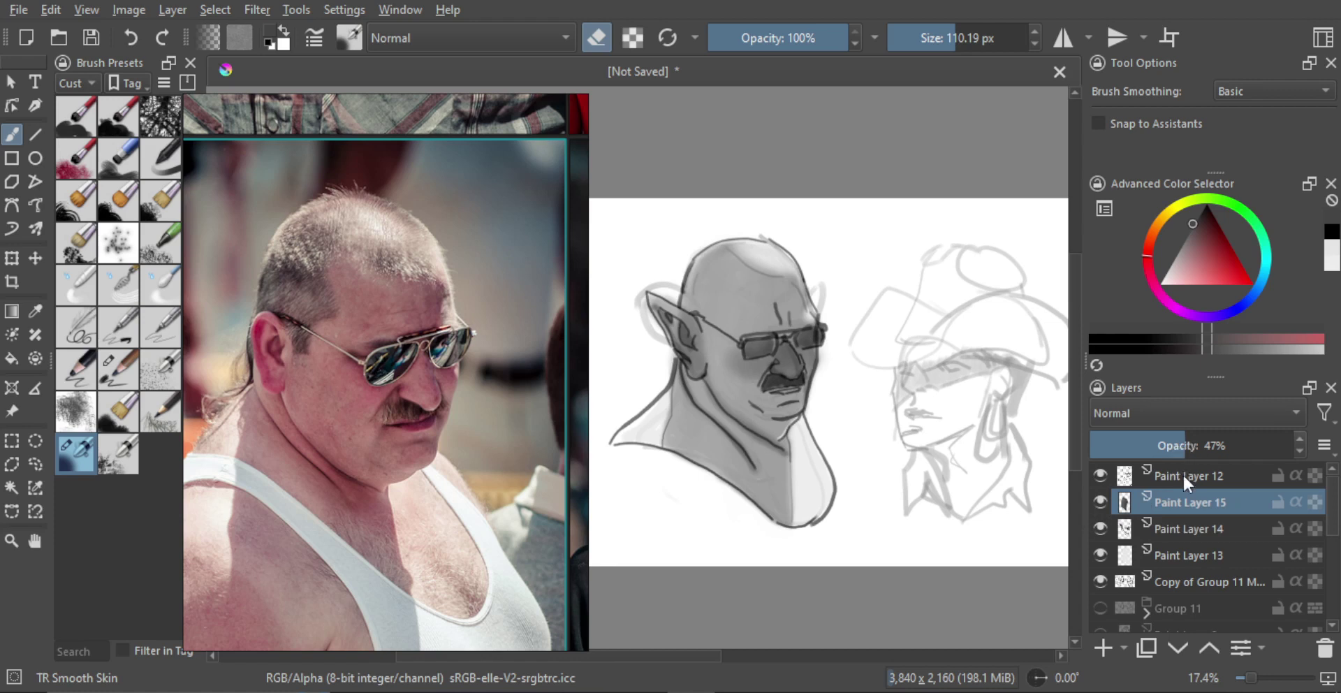
left_click_drag(1183, 445, 1144, 443)
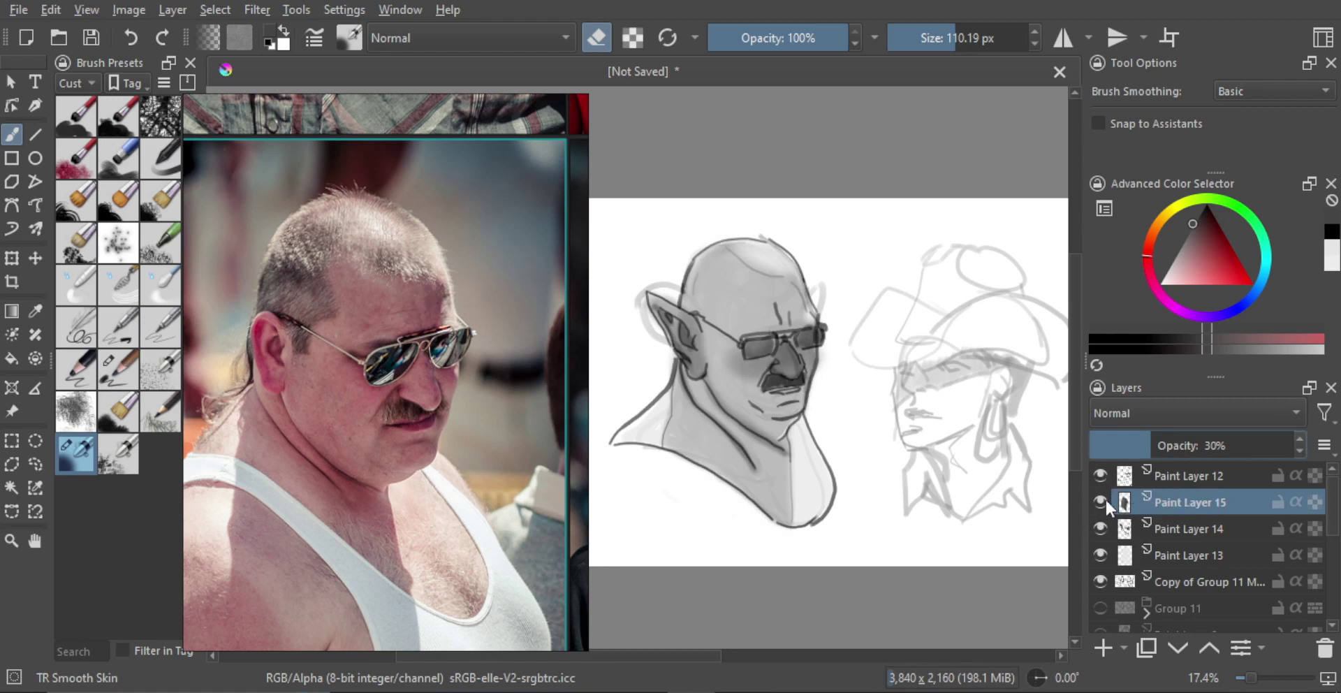
left_click(1100, 552)
left_click(1100, 552)
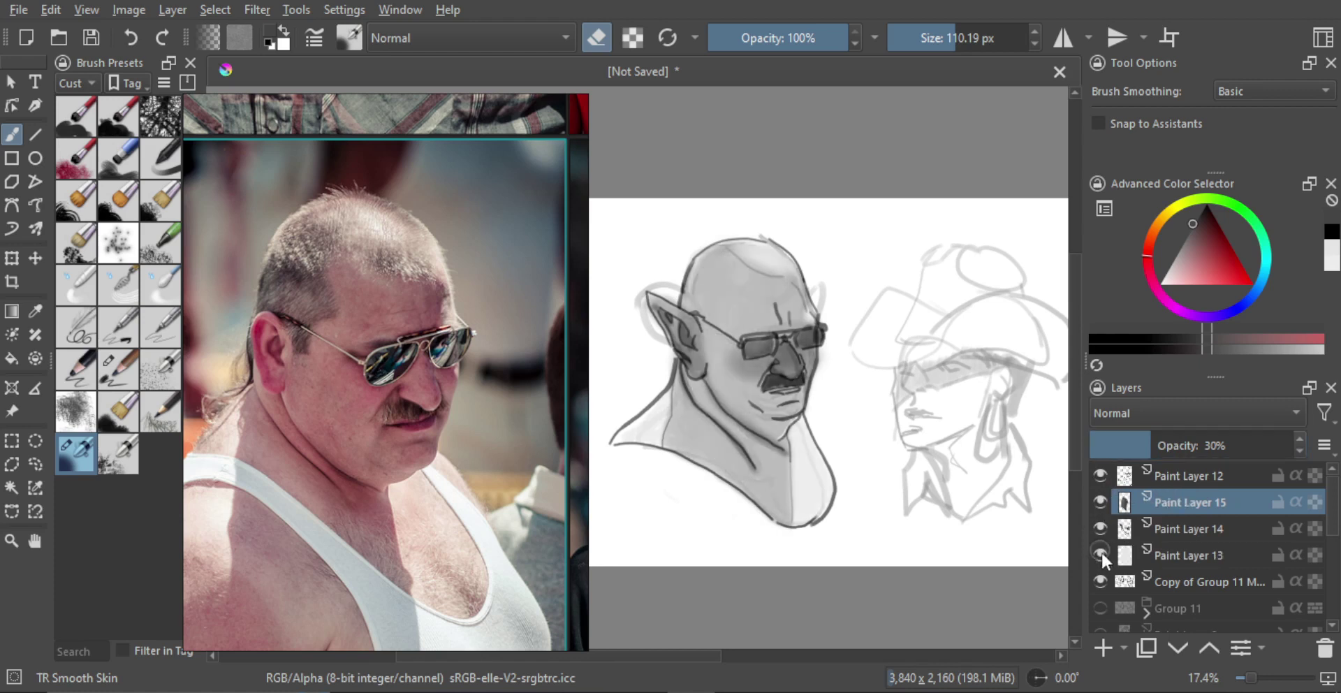
Step: Merge Paint Layers 13, 14 and 15 into one layer and check it by switching its visibility off and on
left_click(1175, 551, "shift")
key("ctrl+e")
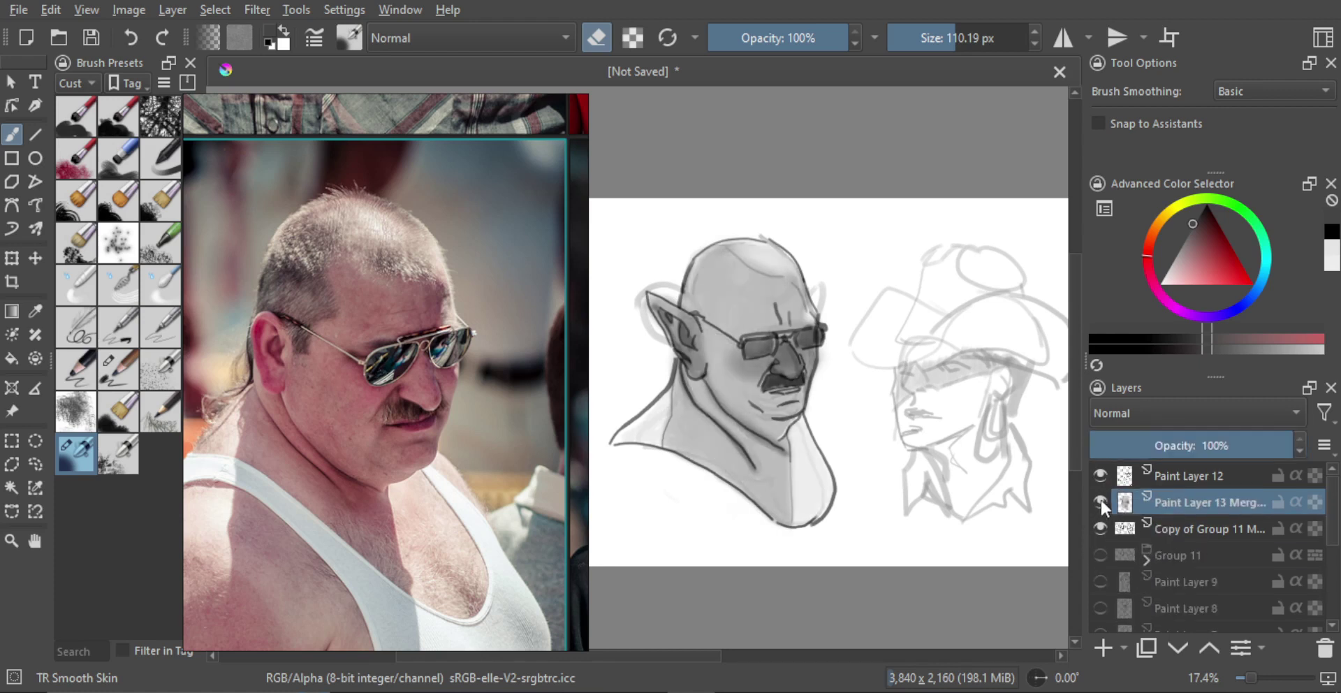
left_click(1101, 501)
left_click(1101, 502)
Step: Choose the TR Pincel Txtr2 brush at about 155 px and add a new paint layer above the merged shading
left_click_drag(821, 410, 831, 401)
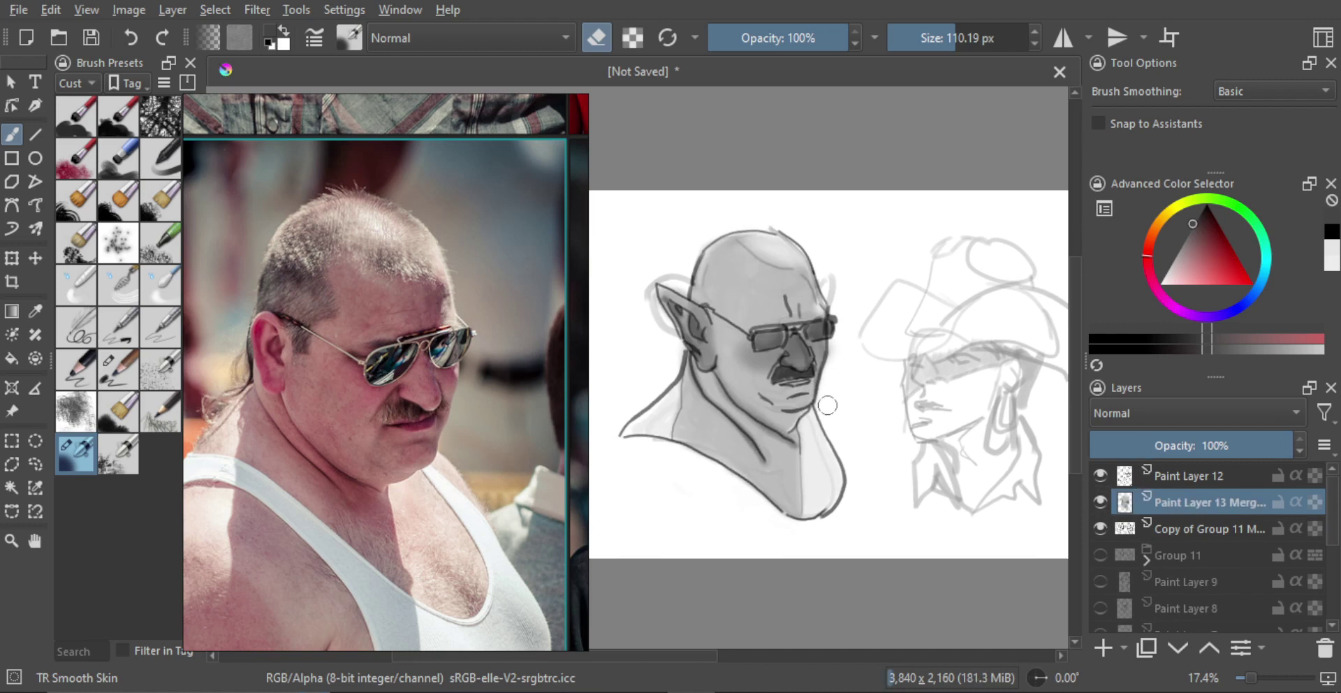
left_click_drag(790, 333, 795, 344)
left_click(119, 373)
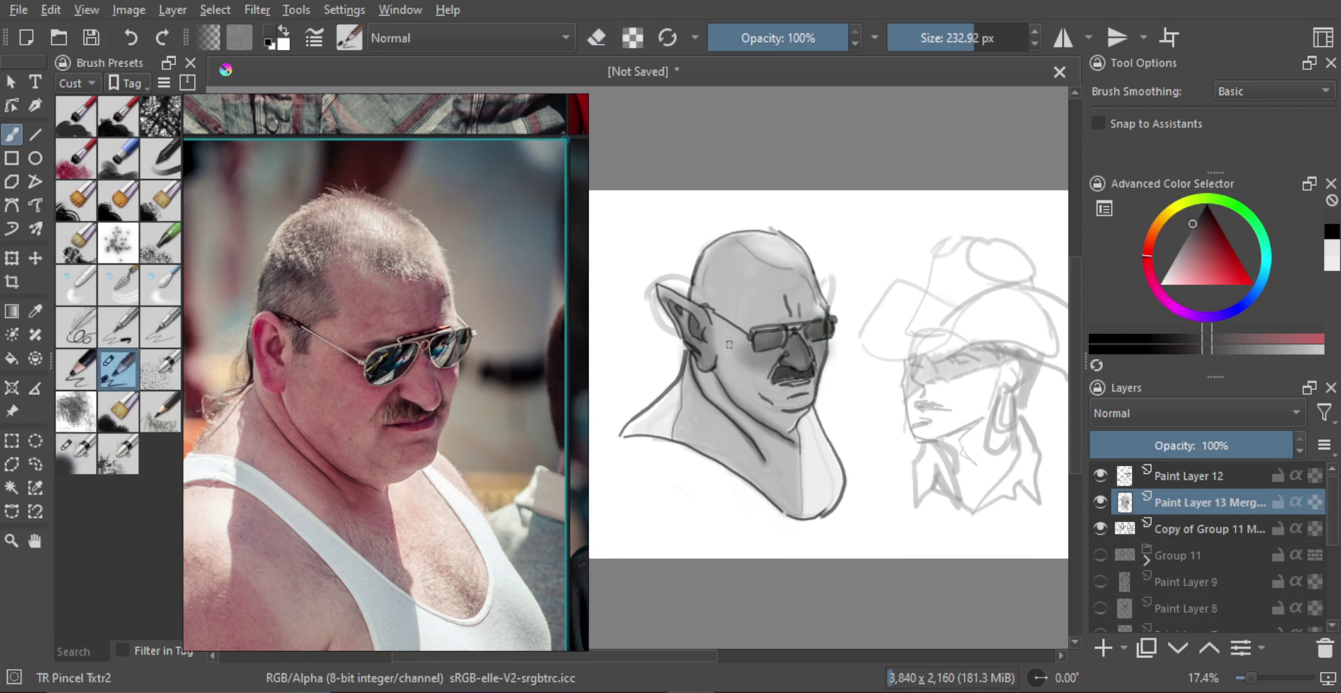
left_click_drag(1001, 390, 944, 378)
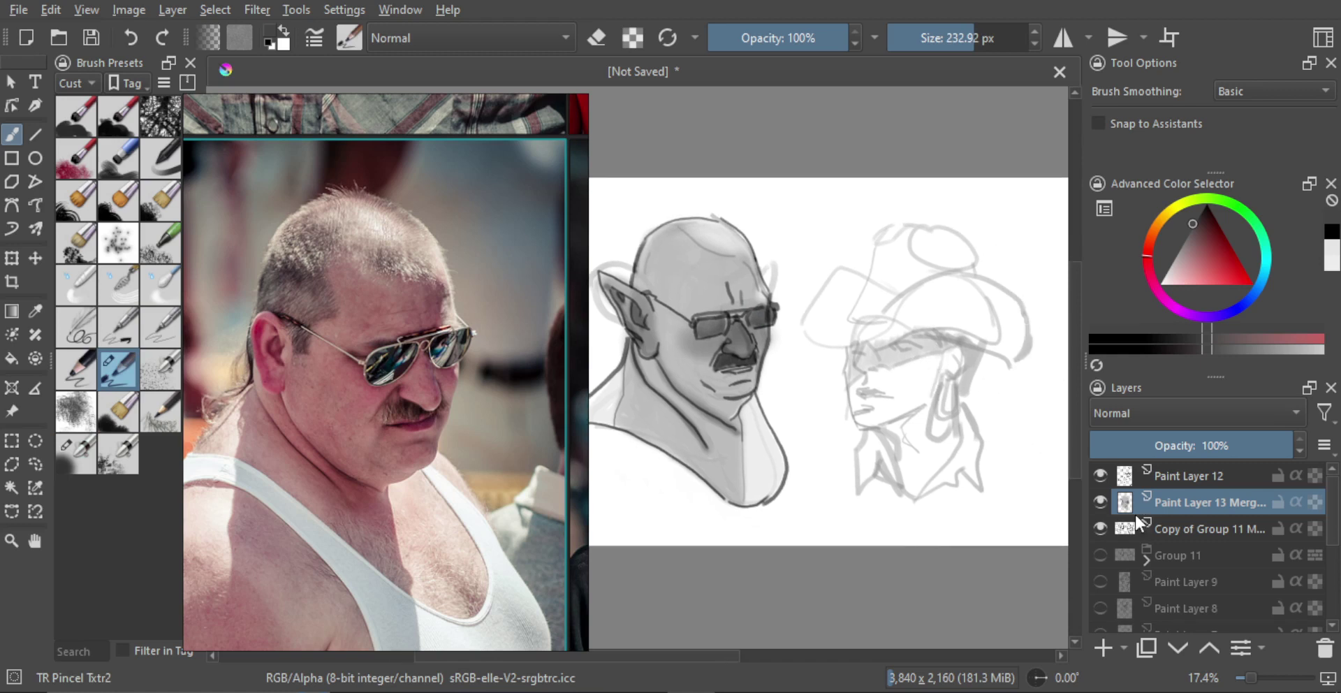
left_click(1104, 646)
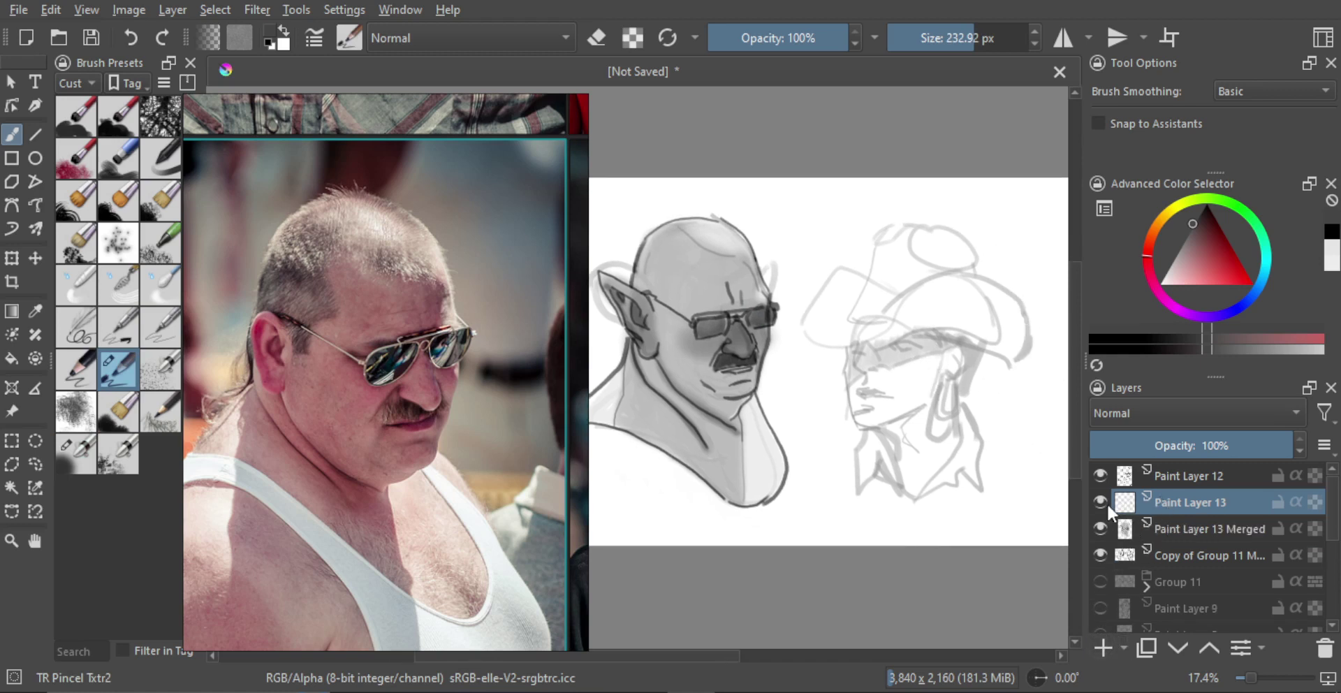
left_click_drag(906, 362, 854, 355, "shift")
Step: Move the line art below the new layer, group it with the merged shading layer, and hide the collapsed group
mouse_move(1135, 476)
left_mouse_down()
mouse_move(1140, 539)
mouse_move(1150, 531)
left_mouse_up()
left_click(1165, 534, "ctrl")
key("ctrl+g")
left_click(1146, 510)
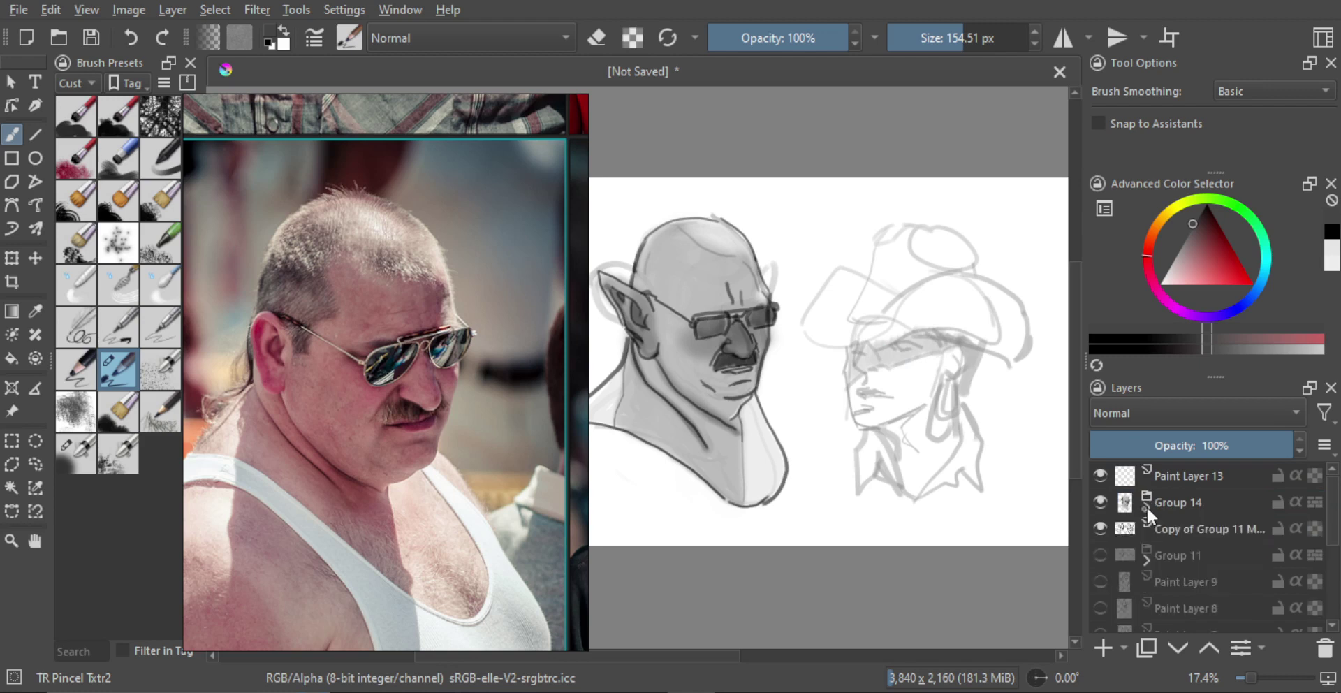
left_click(1102, 501)
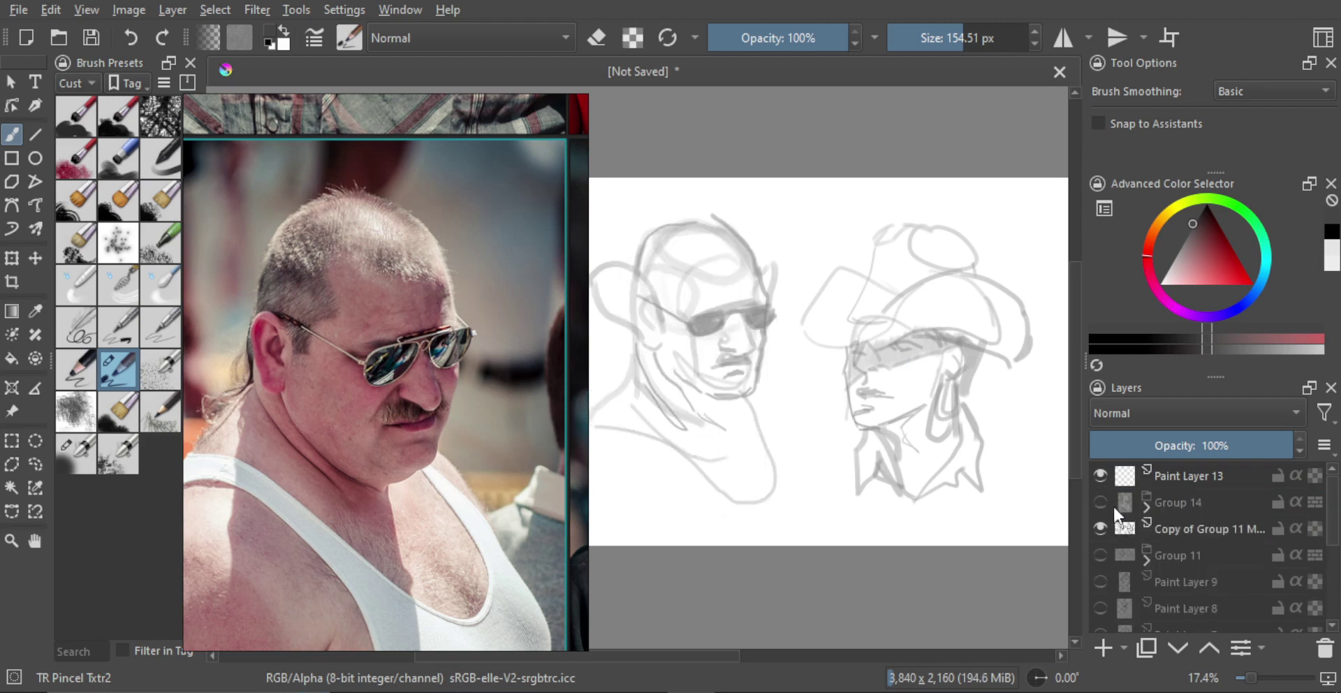
Step: Show Group 14 again, set the painting colour to black and reduce the brush to about 75 px, undoing the test strokes
left_click(1099, 500)
mouse_move(937, 386)
left_mouse_down()
mouse_move(876, 388)
mouse_move(869, 424)
left_mouse_up()
left_click_drag(861, 376, 856, 387)
key("ctrl+z")
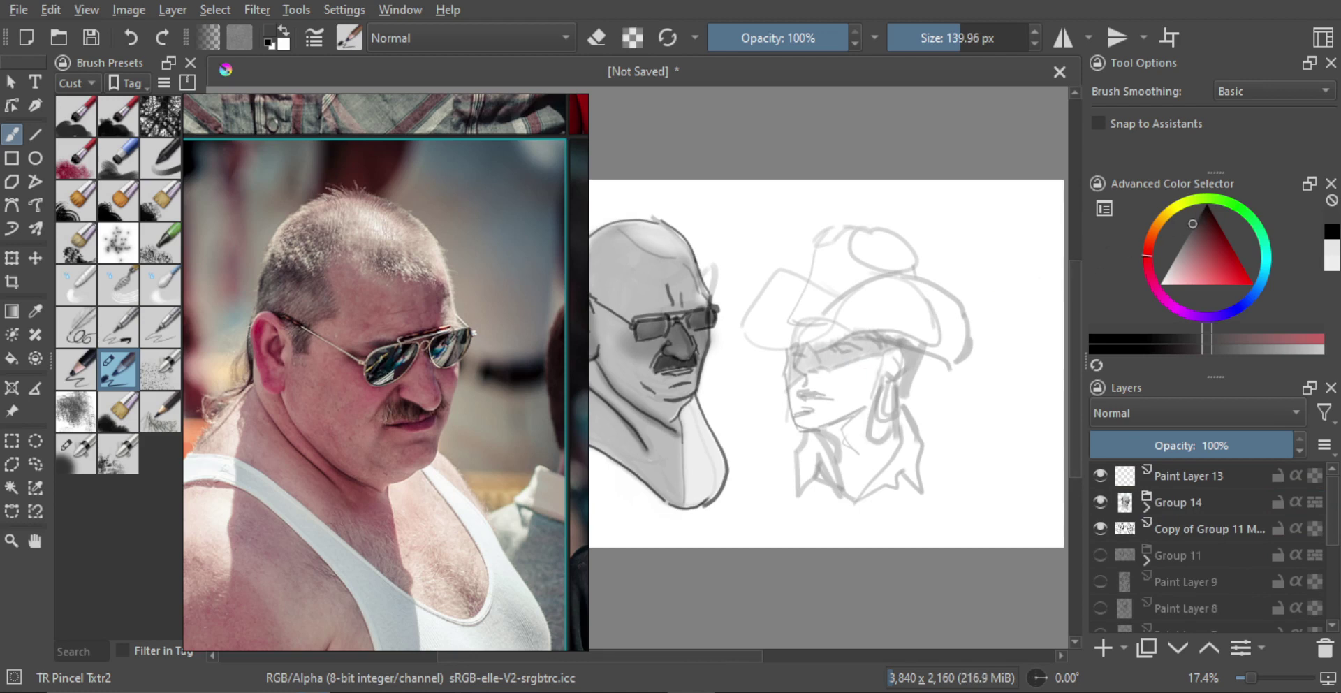
left_click(1206, 204)
key("ctrl+z")
mouse_move(859, 334)
left_mouse_down()
mouse_move(877, 341)
mouse_move(839, 347)
left_mouse_up()
mouse_move(896, 355)
left_mouse_down()
mouse_move(863, 363)
mouse_move(882, 367)
left_mouse_up()
key("ctrl+z")
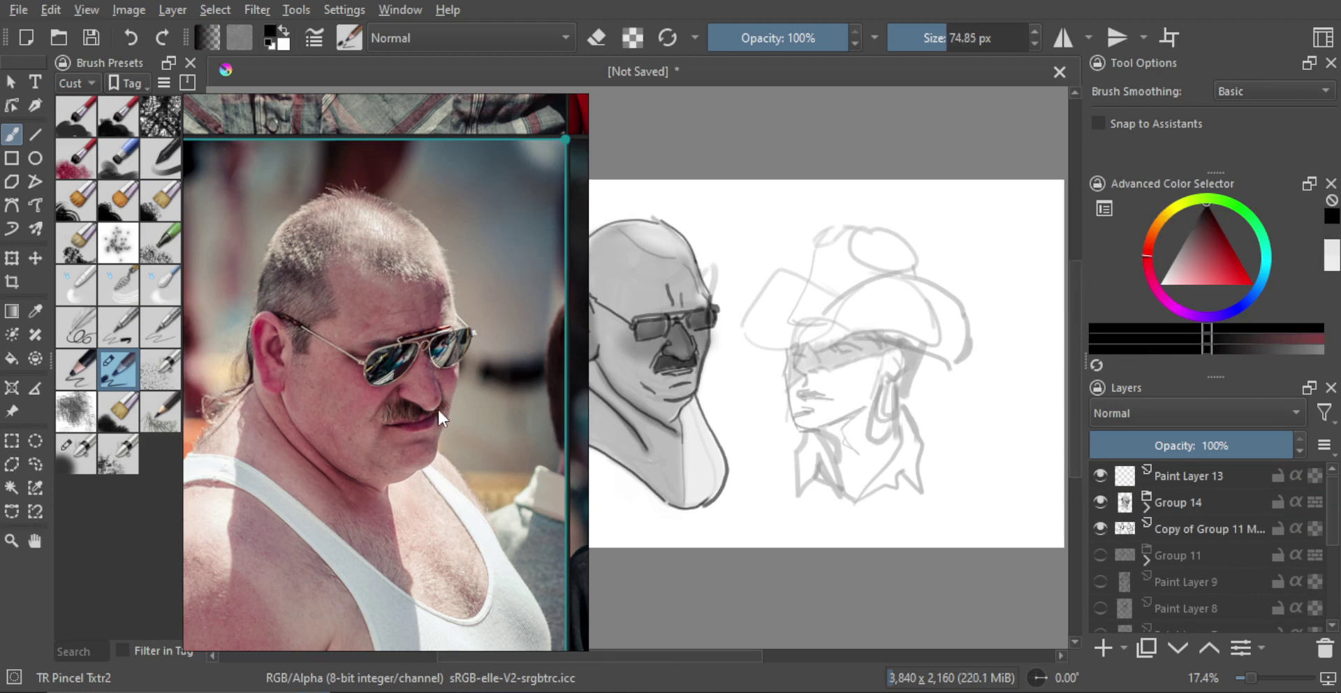
Step: Bring the cowboy-hat photo into view on the reference board and frame its hat, face and shirt collar
scroll(437, 412, "down", 6)
left_click_drag(349, 423, 533, 413, "alt")
left_click_drag(374, 278, 392, 380, "alt")
double_click(392, 380)
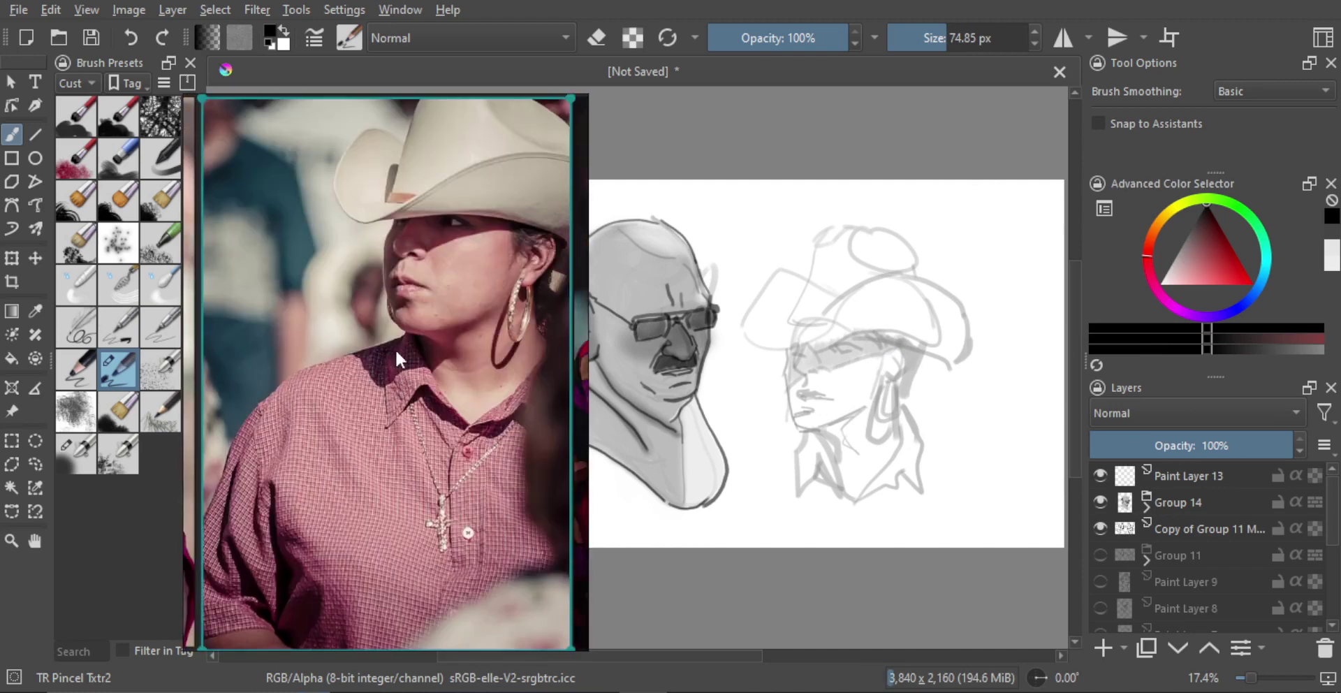
scroll(396, 349, "up", 2)
left_click_drag(401, 337, 365, 448, "alt")
scroll(412, 408, "down", 2)
left_click_drag(501, 401, 466, 399, "alt")
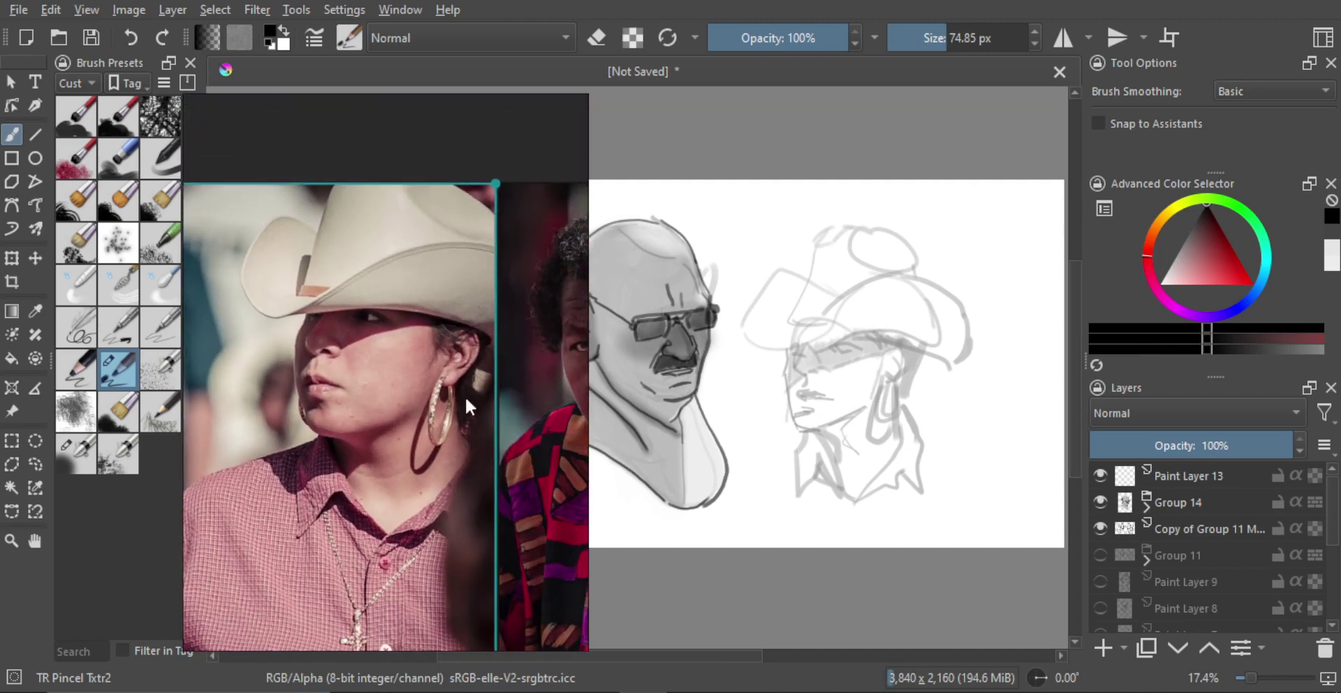
Step: Draw the front edge and curved underside of the cowboy hat's brim over the rough sketch with the 75 px brush
left_click_drag(822, 343, 887, 339, "ctrl")
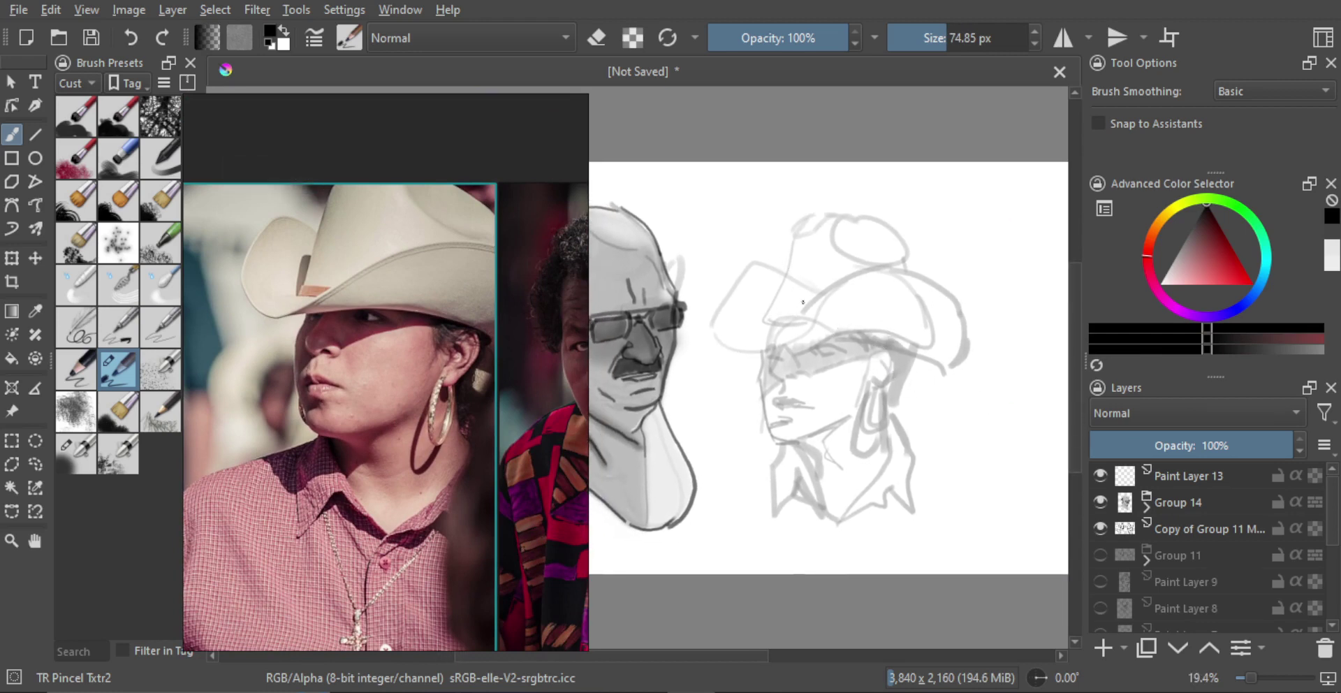
left_click_drag(785, 342, 811, 339, "ctrl")
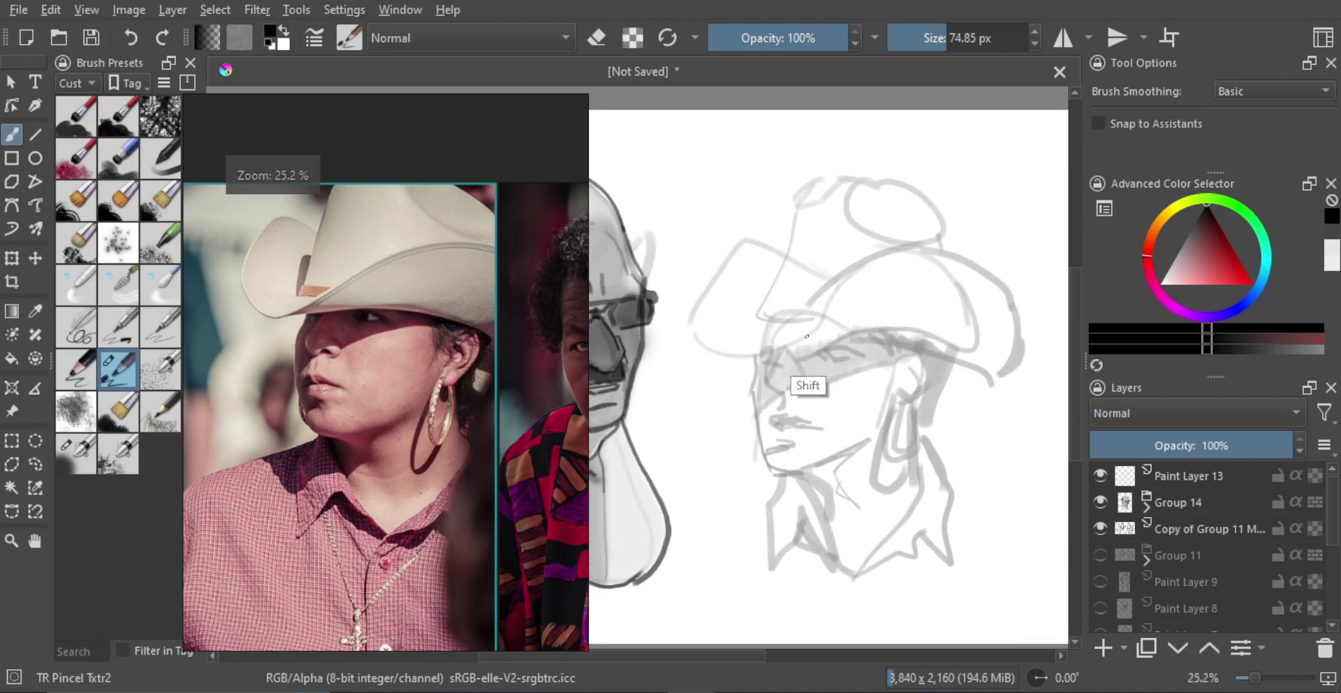
left_click_drag(695, 329, 747, 352)
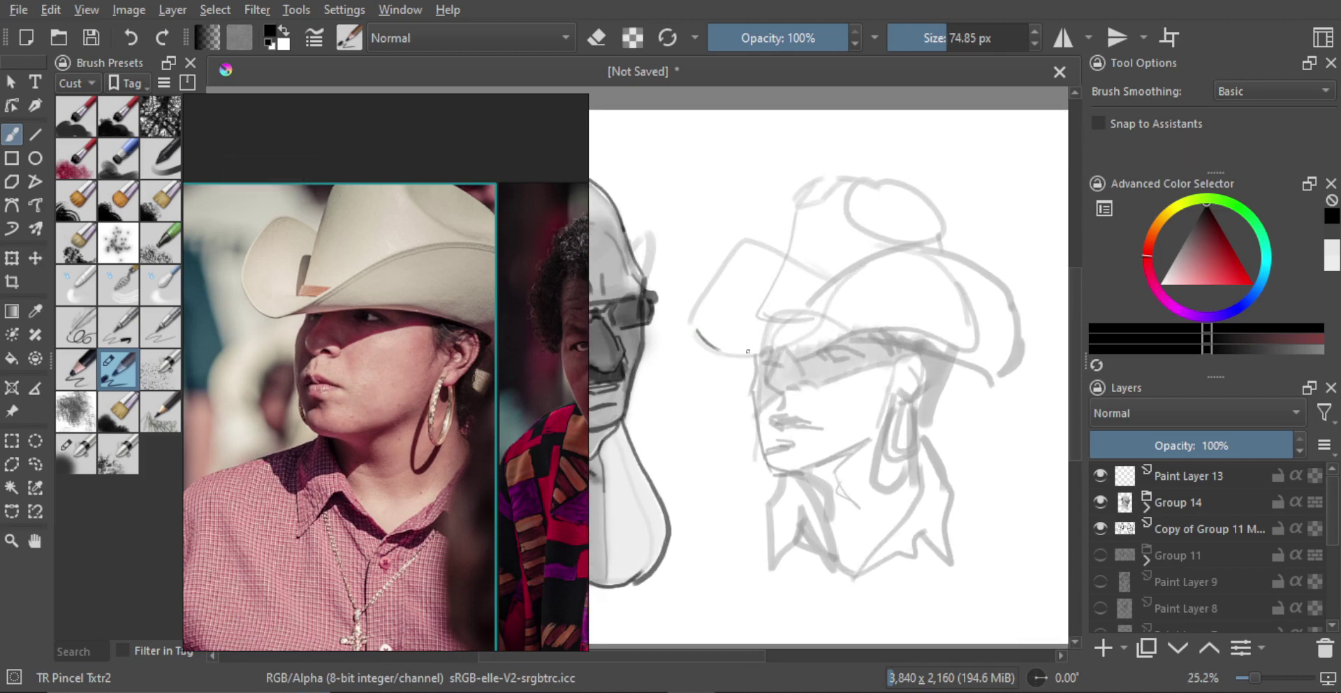
key("ctrl+z")
mouse_move(731, 239)
left_mouse_down()
mouse_move(674, 323)
mouse_move(725, 350)
mouse_move(711, 352)
mouse_move(758, 358)
mouse_move(862, 331)
left_mouse_up()
key("ctrl+z")
key("ctrl+z")
key("ctrl+z")
mouse_move(683, 323)
left_mouse_down()
mouse_move(826, 340)
mouse_move(870, 333)
left_mouse_up()
key("ctrl+z")
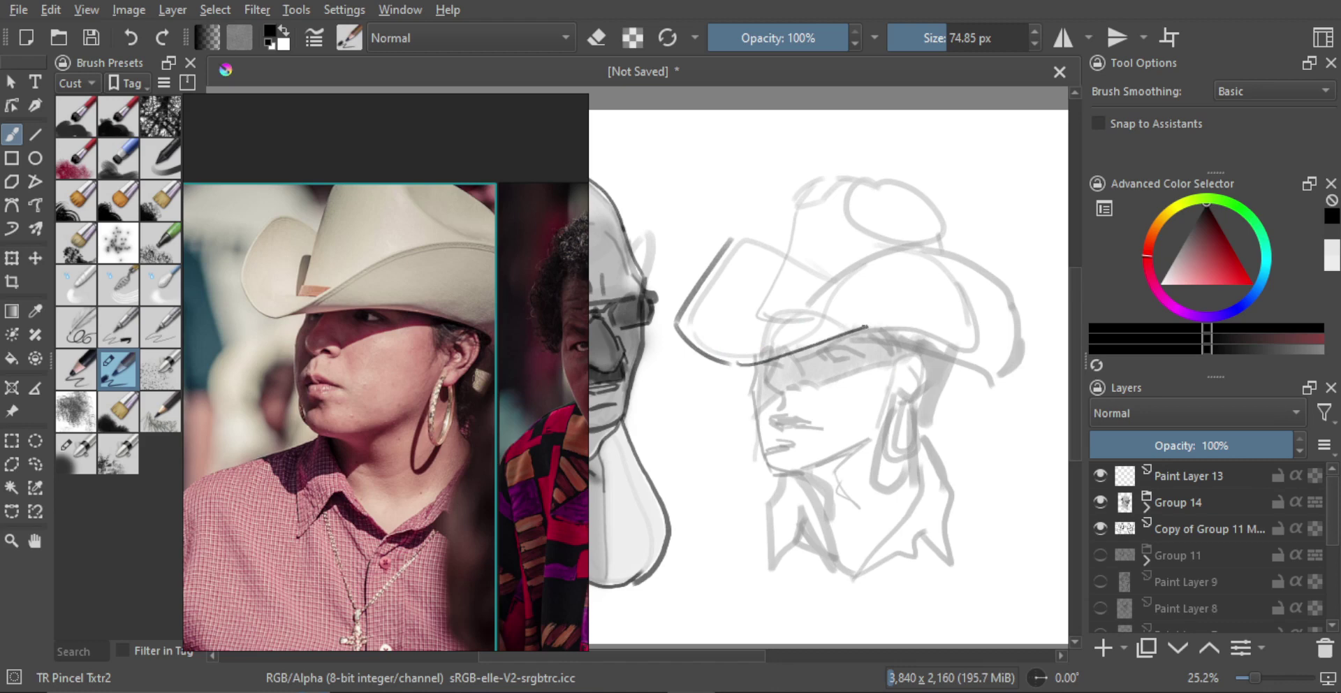
key("ctrl+z")
mouse_move(739, 364)
left_mouse_down()
mouse_move(877, 332)
mouse_move(973, 364)
left_mouse_up()
left_click_drag(888, 332, 968, 361)
Step: Draw the cowboy-hat figure's nose with its nostril and the short line down to the upper lip
mouse_move(823, 327)
left_mouse_down()
mouse_move(798, 308)
mouse_move(758, 367)
mouse_move(775, 389)
mouse_move(791, 364)
left_mouse_up()
key("ctrl+z")
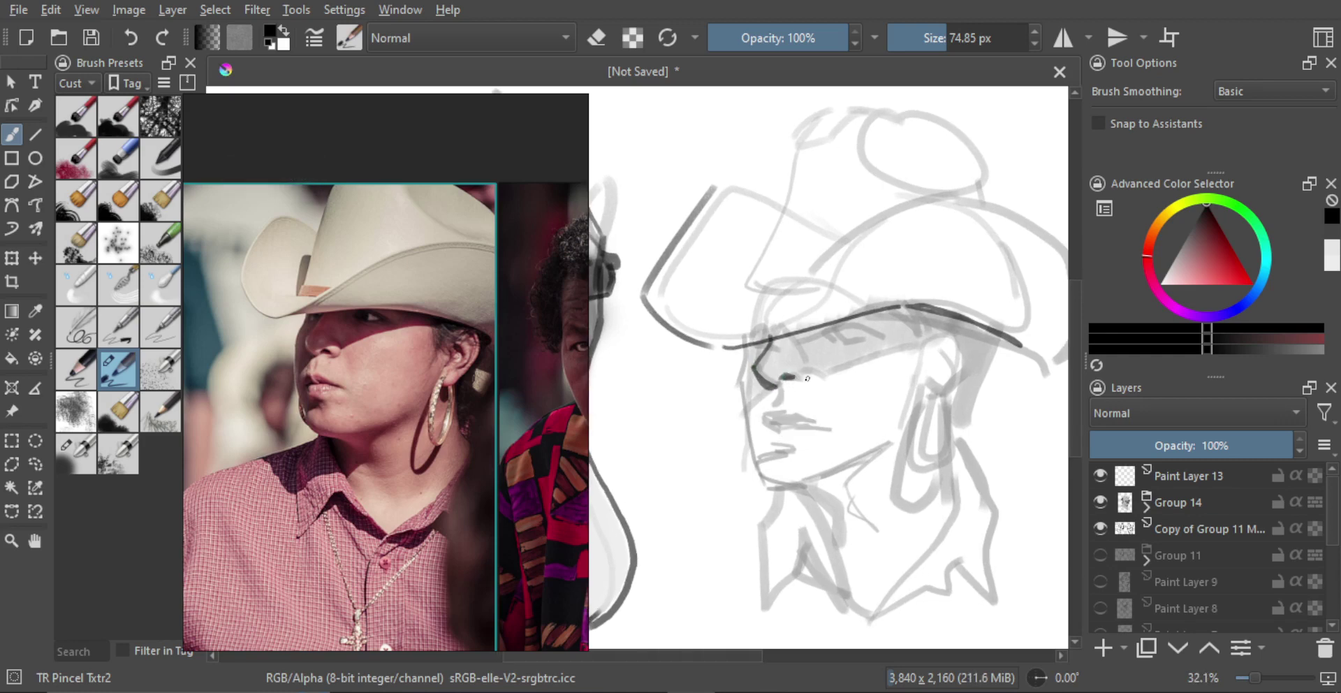
left_click_drag(796, 362, 800, 383)
key("ctrl+z")
left_click_drag(780, 391, 776, 407)
scroll(792, 391, "up", 1)
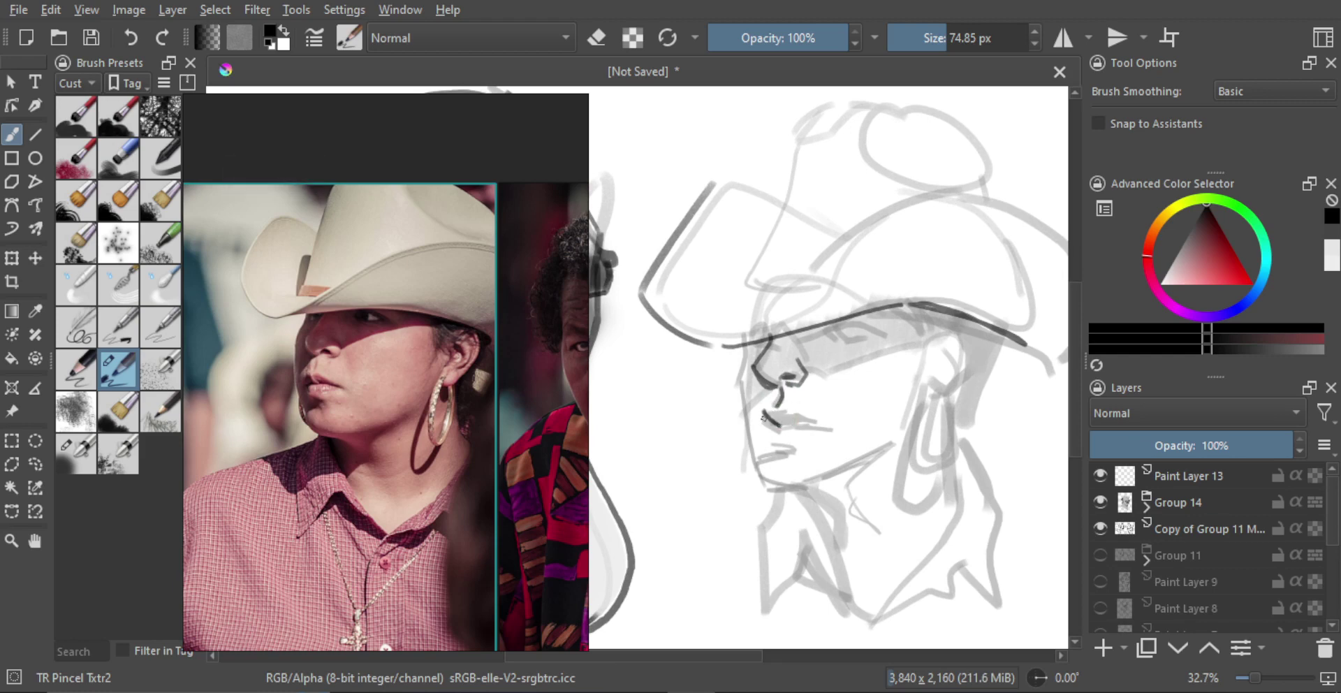
Step: Draw the lips with a dark upper lip, and add the crease lines between the mouth and chin
left_click_drag(762, 415, 776, 424)
key("bracketleft")
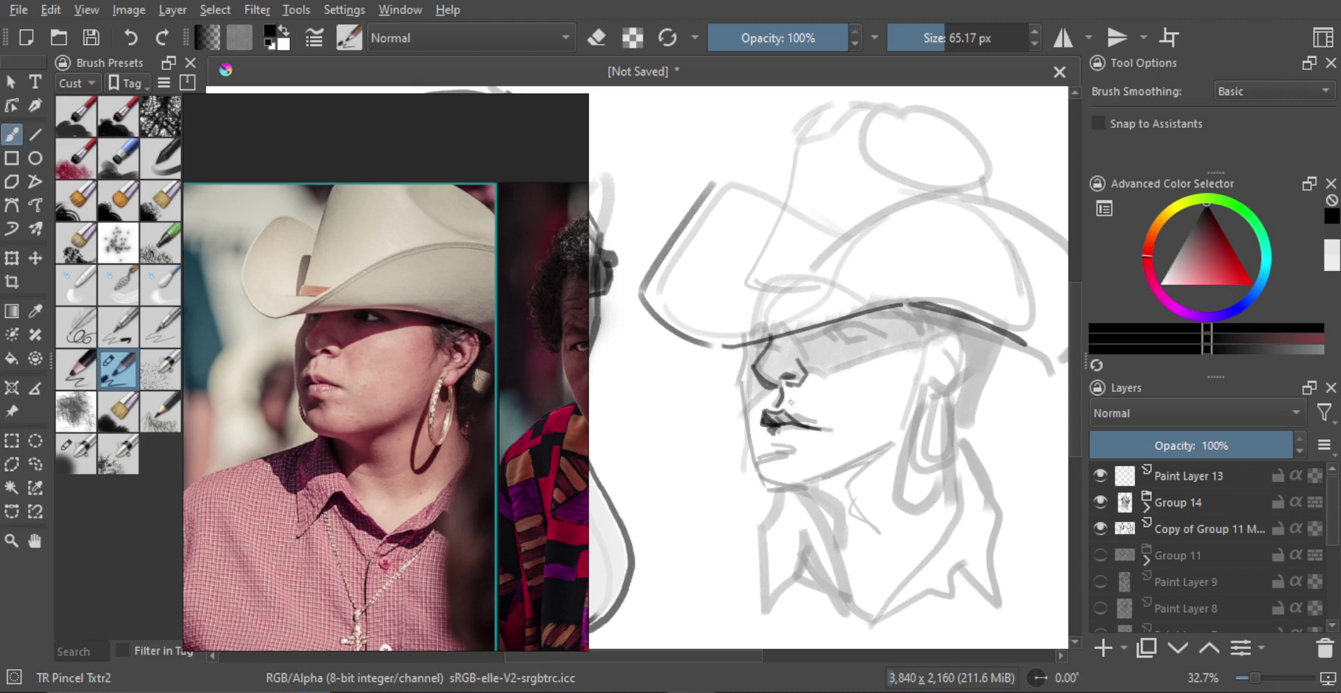
mouse_move(774, 442)
left_mouse_down()
mouse_move(798, 458)
mouse_move(801, 427)
mouse_move(776, 440)
left_mouse_up()
key("bracketright")
key("bracketright")
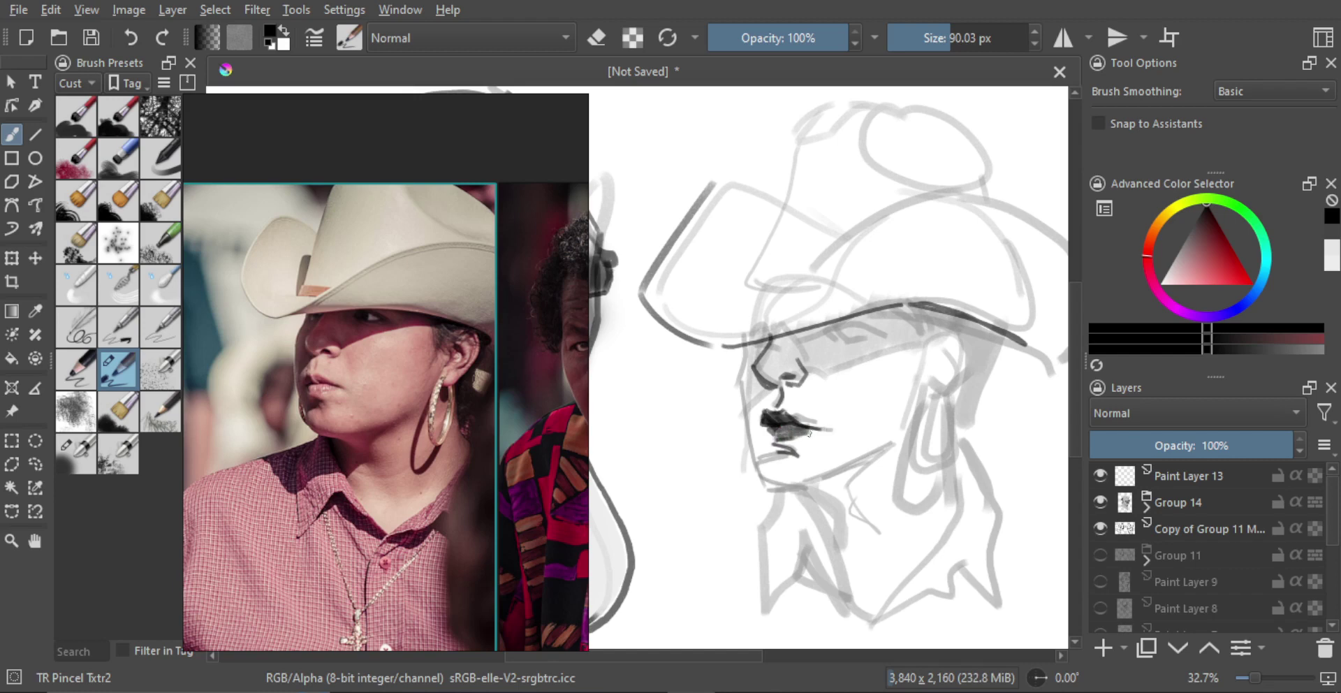
Step: Reduce the brush to about 35 px and clean up the mouth lines in eraser mode, lightening the lower lip
key("e")
key("bracketleft")
key("bracketleft")
key("bracketleft")
key("bracketleft")
key("bracketleft")
key("bracketleft")
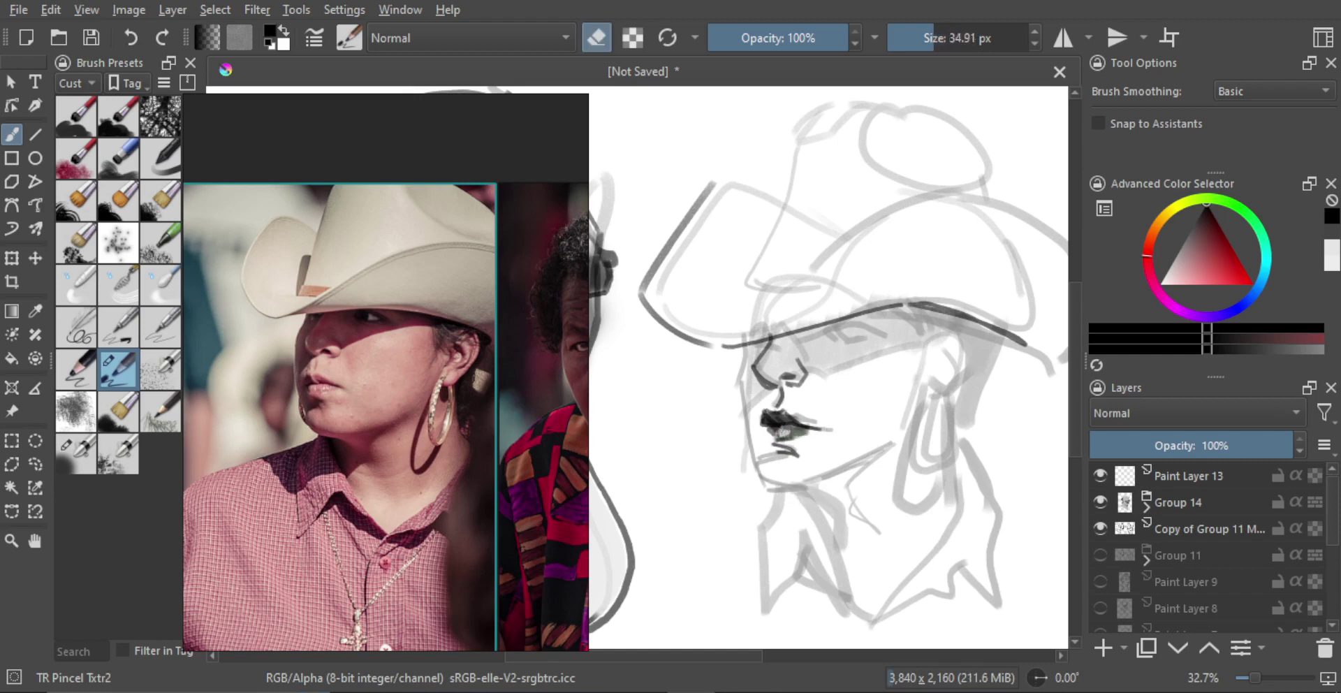
mouse_move(846, 424)
left_mouse_down()
mouse_move(846, 475)
mouse_move(847, 450)
left_mouse_up()
key("e")
Step: Sketch the first marks of both eyes under the hat brim with the 35 px brush, undoing the unwanted strokes
left_click_drag(806, 374, 808, 361)
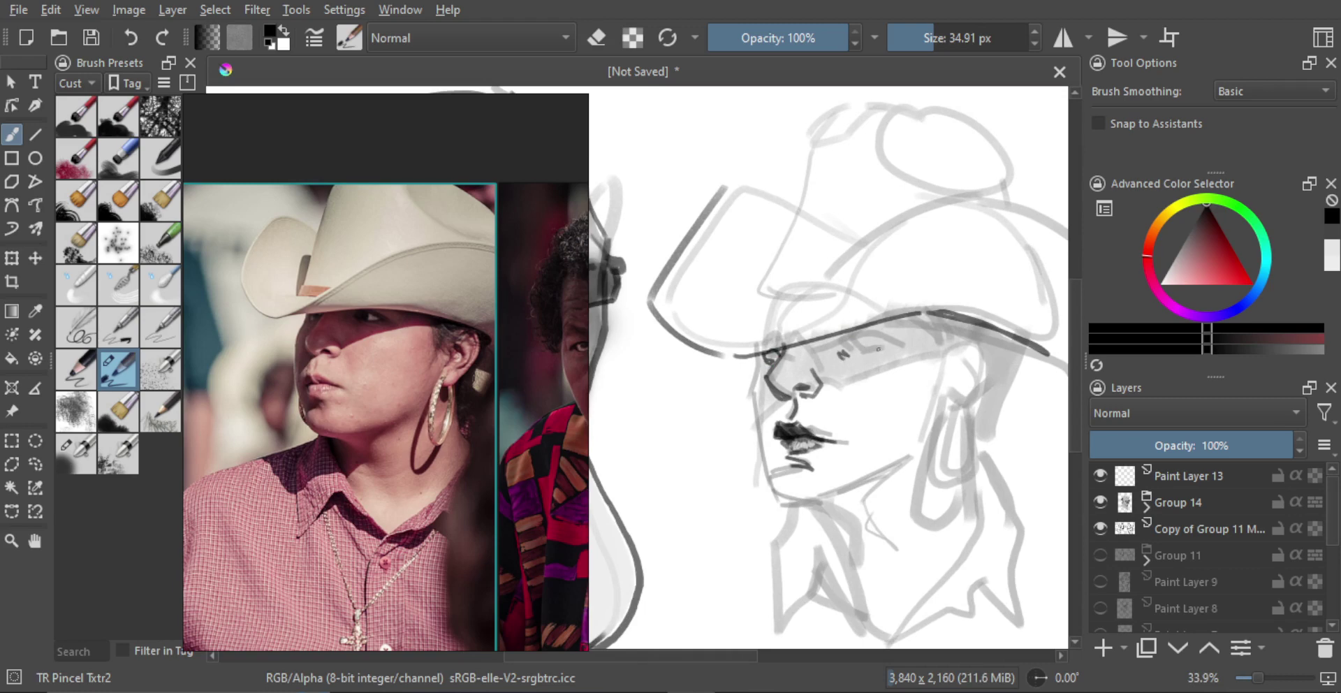
mouse_move(886, 356)
left_mouse_down()
mouse_move(839, 350)
mouse_move(871, 348)
mouse_move(839, 353)
mouse_move(857, 359)
left_mouse_up()
key("ctrl+z")
key("ctrl+z")
key("ctrl+z")
left_click_drag(848, 351, 857, 355)
left_click_drag(767, 355, 773, 362)
left_click_drag(858, 363, 860, 364, "shift")
key("ctrl+z")
key("ctrl+z")
Step: Draw the near eye with its upper lid and dark iris, adjusting the brush between about 39 and 33 px
key("bracketleft")
key("bracketright")
key("bracketright")
left_click_drag(831, 350, 875, 349)
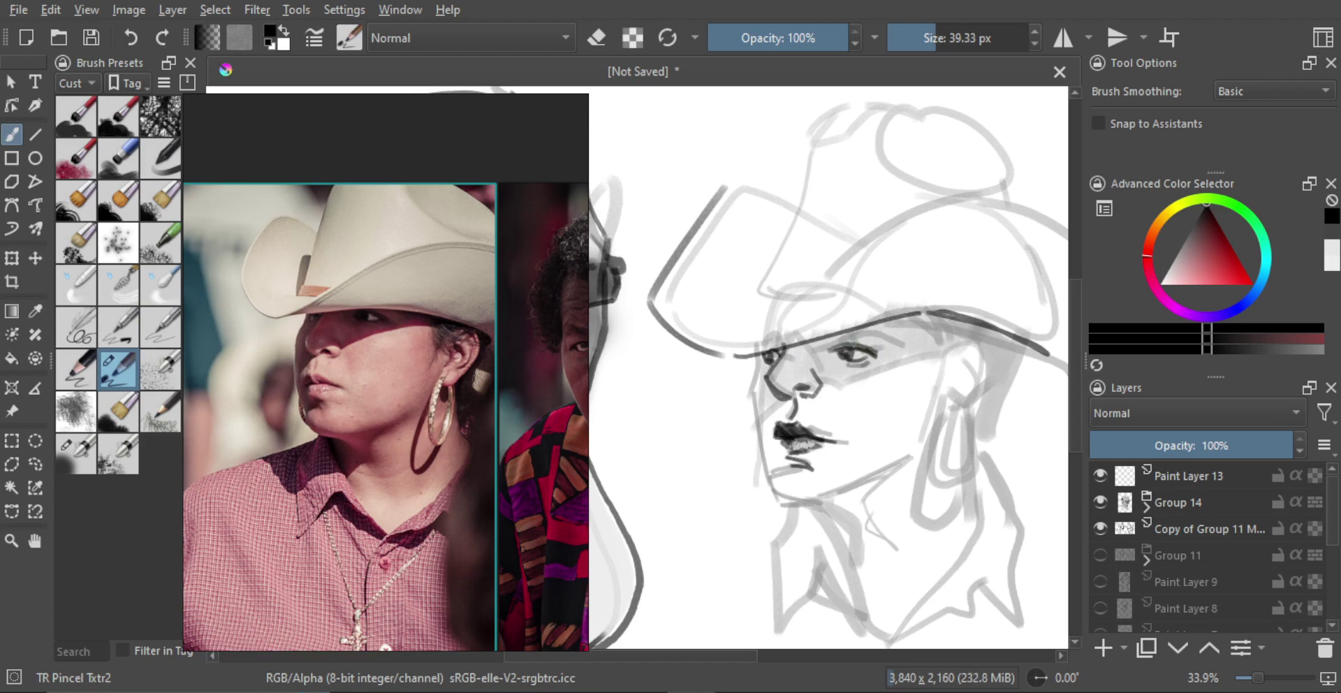
key("bracketleft")
key("bracketleft")
key("bracketleft")
left_click_drag(832, 344, 881, 354)
key("ctrl+z")
Step: Draw the front contour of the face from under the brim down to the chin with the 33 px brush
left_click_drag(898, 424, 875, 386)
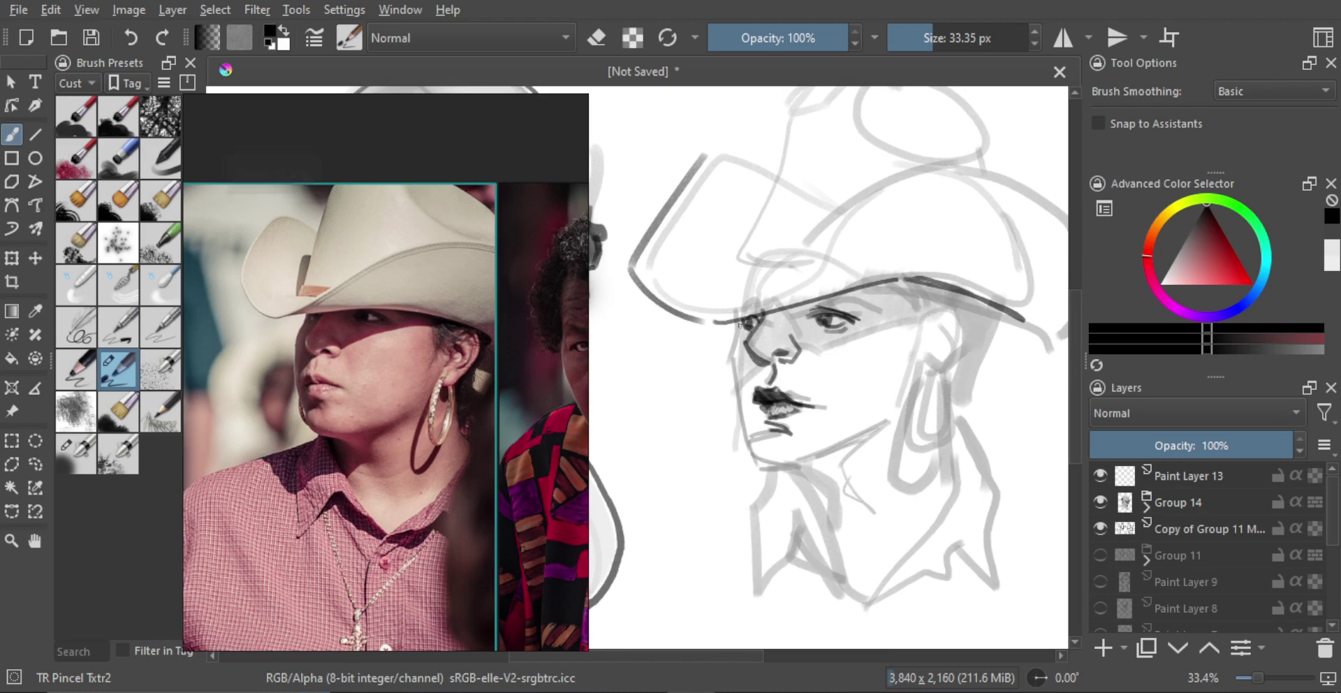
left_click_drag(740, 325, 744, 335)
mouse_move(738, 322)
left_mouse_down()
mouse_move(729, 361)
mouse_move(750, 450)
left_mouse_up()
left_click_drag(730, 355, 731, 384)
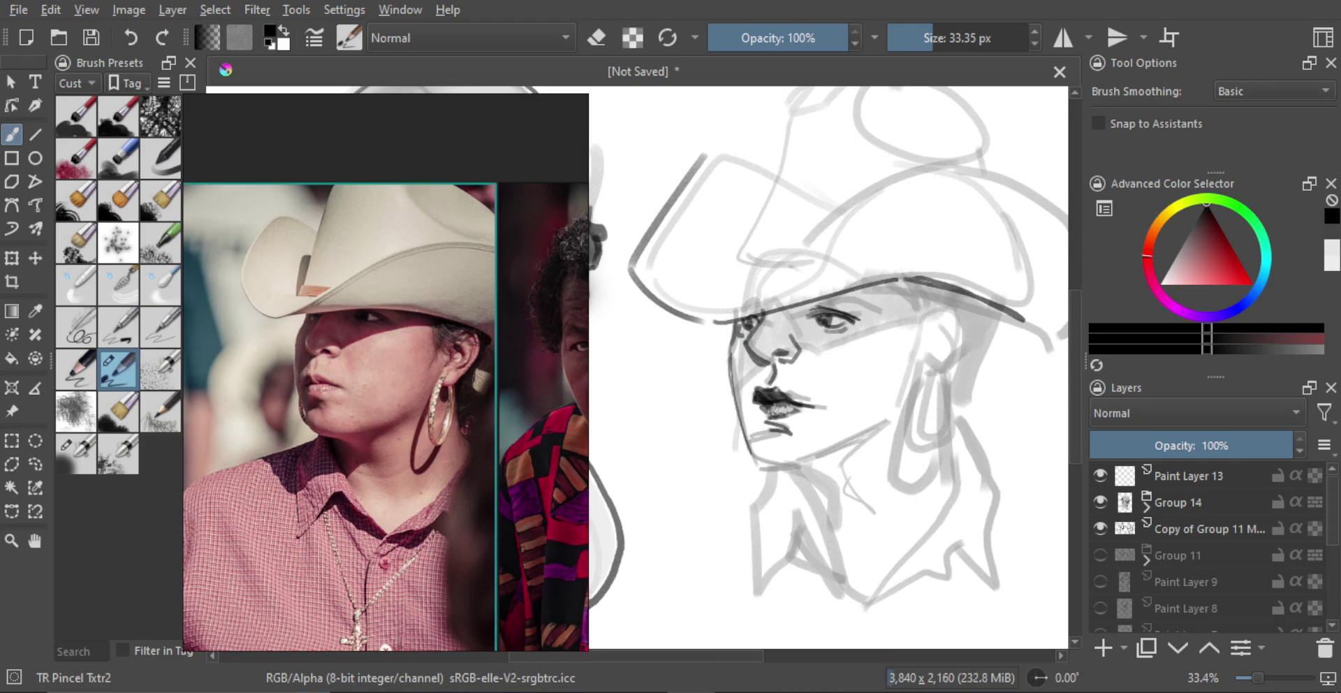
left_click_drag(745, 448, 771, 425)
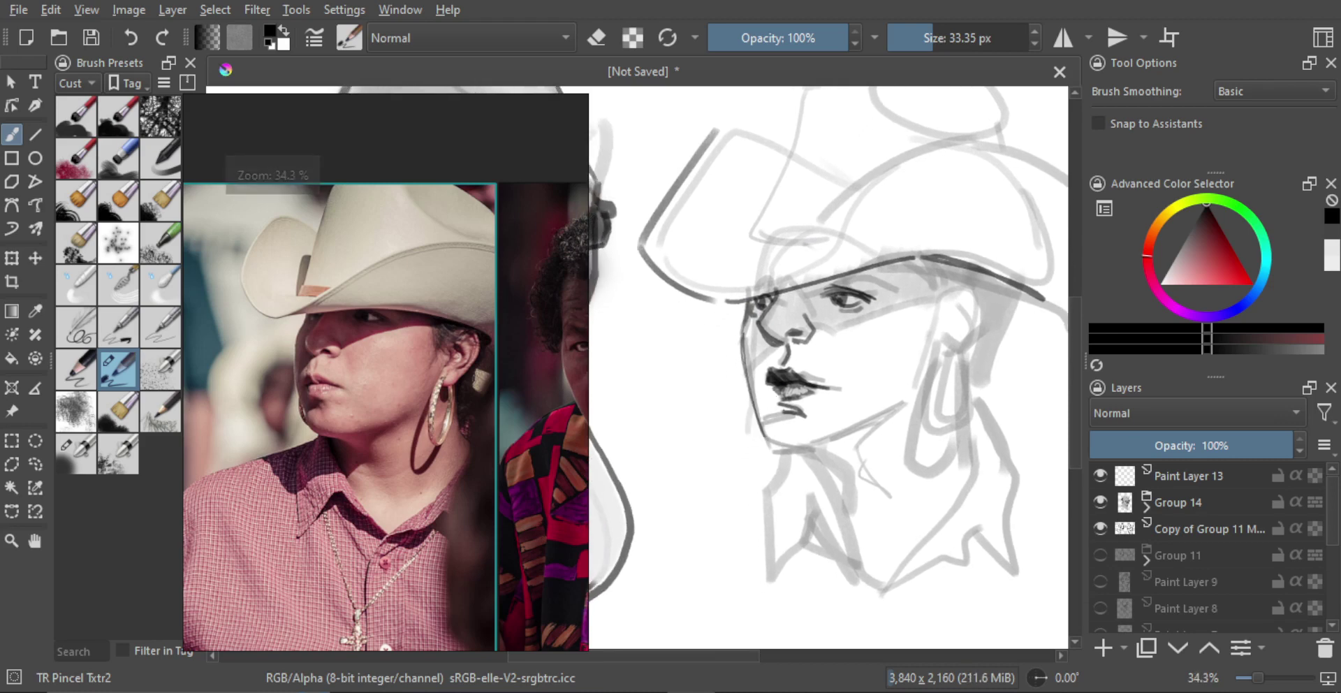
Step: Clean up the chin's edge in eraser mode, and draw the underside of the chin running into the front of the neck
key("e")
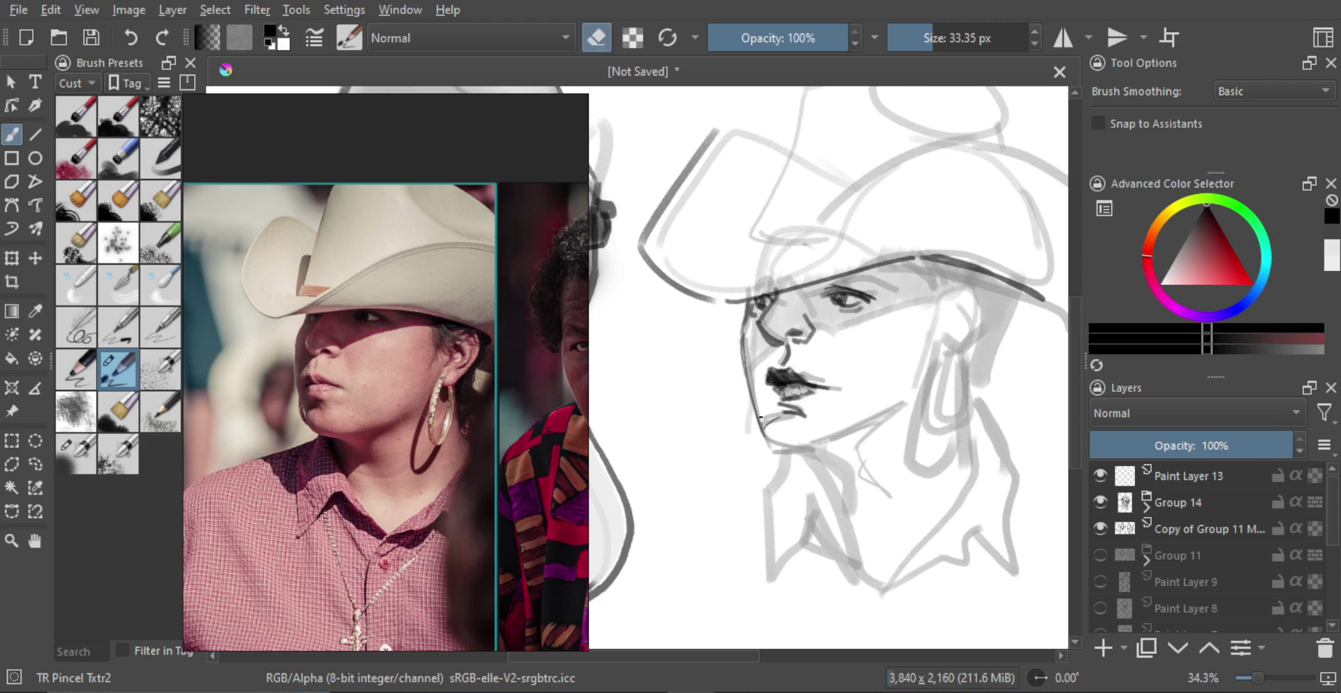
key("e")
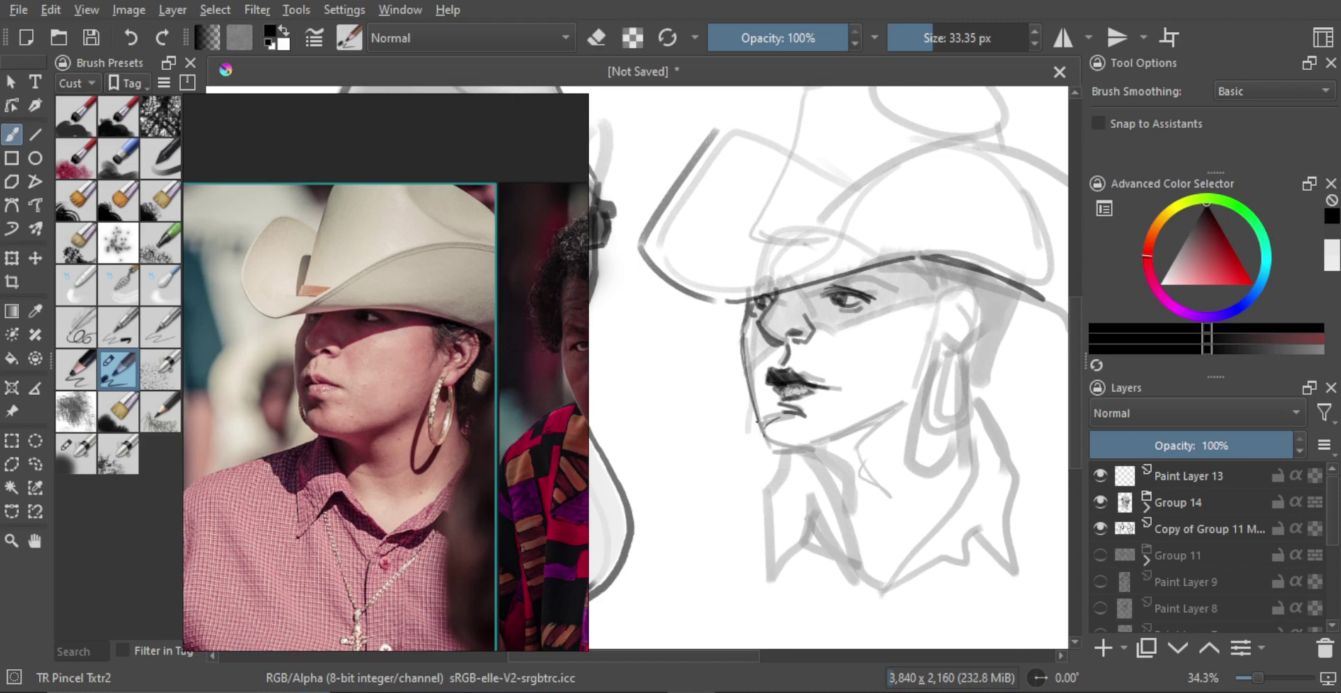
mouse_move(761, 415)
left_mouse_down()
mouse_move(757, 443)
mouse_move(838, 476)
mouse_move(849, 410)
left_mouse_up()
key("ctrl+z")
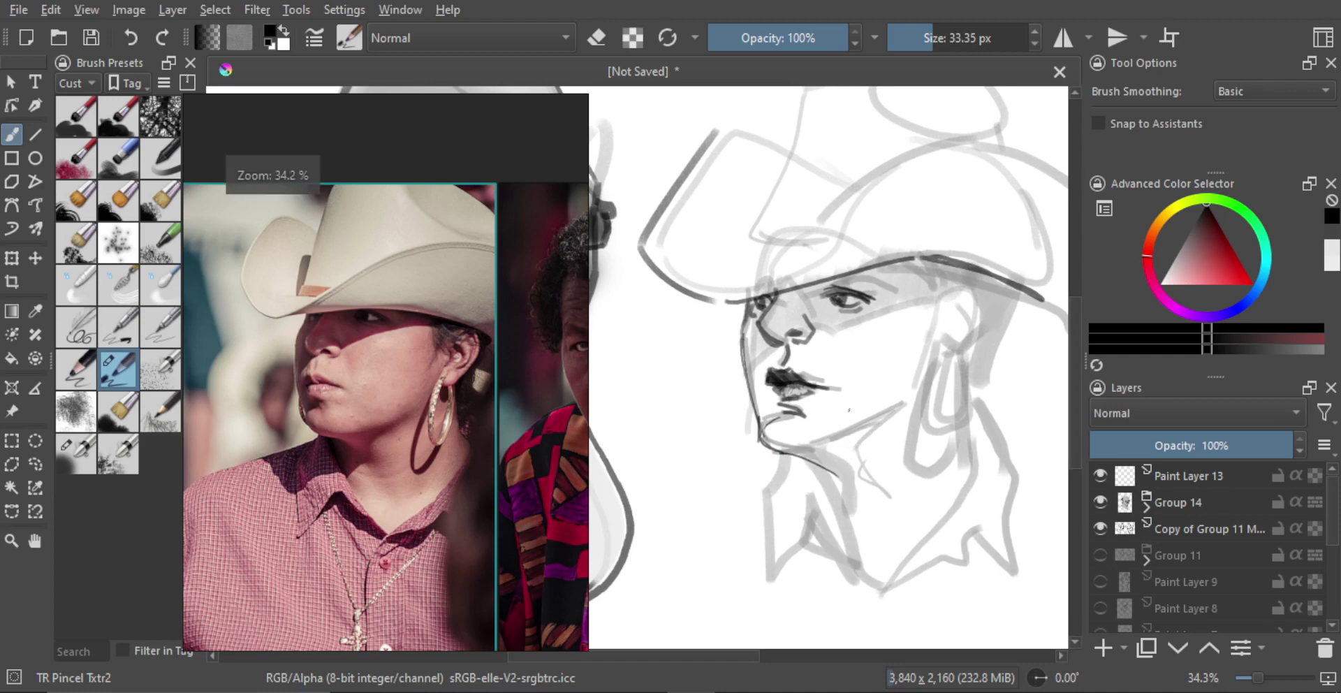
key("ctrl+z")
left_click_drag(781, 452, 842, 495)
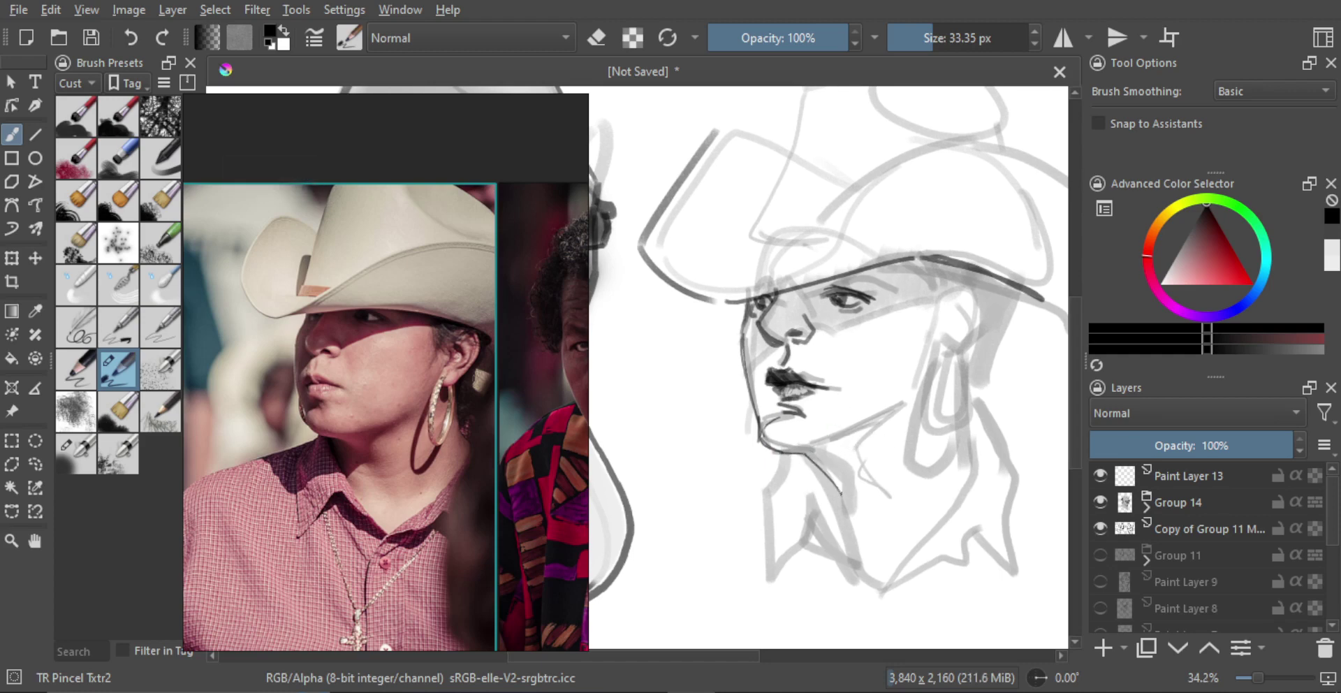
Step: Draw the jawline, the neck line and the front part of the open shirt collar
mouse_move(873, 452)
left_mouse_down()
mouse_move(832, 466)
mouse_move(854, 447)
mouse_move(841, 433)
mouse_move(894, 394)
left_mouse_up()
left_click_drag(893, 395, 835, 461)
mouse_move(854, 512)
left_mouse_down()
mouse_move(843, 419)
mouse_move(847, 481)
left_mouse_up()
left_click_drag(822, 425, 853, 493)
mouse_move(813, 402)
left_mouse_down()
mouse_move(823, 427)
mouse_move(795, 412)
mouse_move(777, 429)
mouse_move(770, 518)
mouse_move(824, 468)
mouse_move(856, 497)
left_mouse_up()
mouse_move(910, 447)
left_mouse_down()
mouse_move(910, 458)
mouse_move(857, 447)
mouse_move(844, 489)
mouse_move(890, 449)
left_mouse_up()
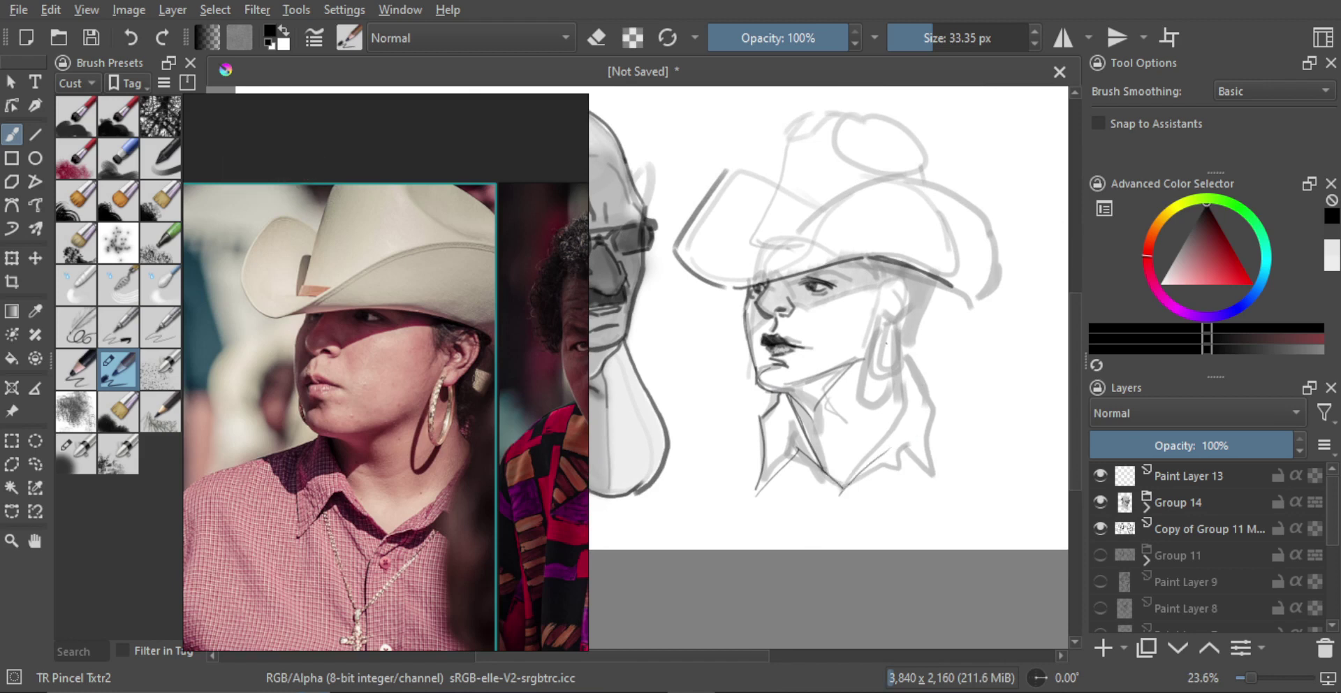
mouse_move(881, 343)
left_mouse_down()
mouse_move(876, 364)
mouse_move(871, 349)
left_mouse_up()
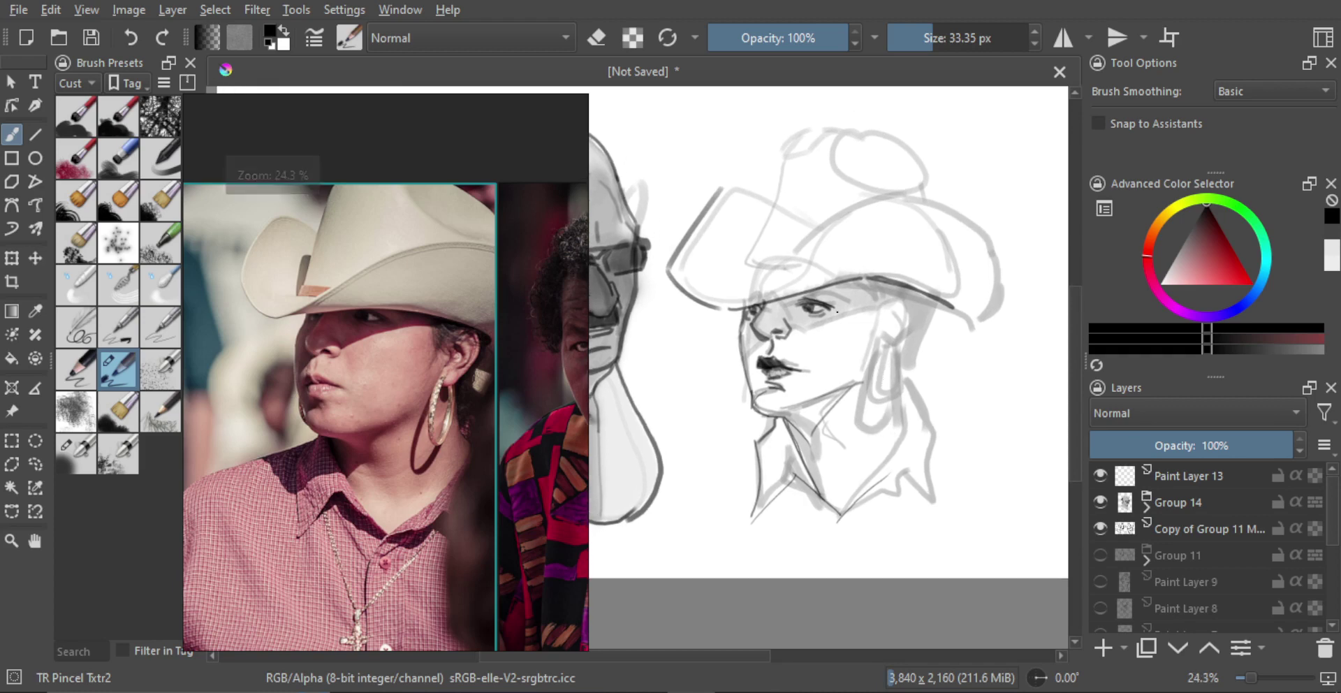
Step: Draw the hairline at the temple and the outline of the ear below the hat brim
scroll(759, 369, "up", 2)
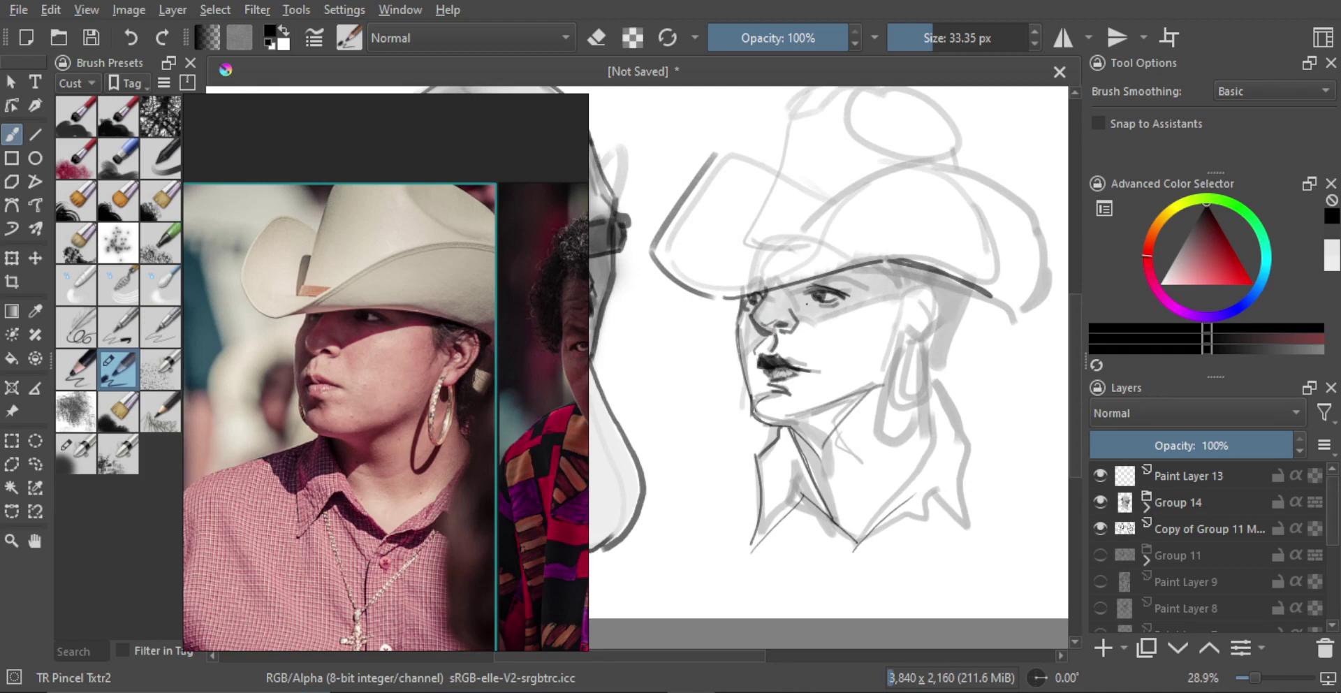
left_click_drag(781, 320, 912, 287)
key("ctrl+z")
key("ctrl+z")
left_click_drag(871, 287, 910, 283)
mouse_move(894, 271)
left_mouse_down()
mouse_move(898, 307)
mouse_move(934, 274)
mouse_move(946, 313)
mouse_move(912, 374)
mouse_move(894, 373)
left_mouse_up()
left_click_drag(895, 348, 893, 372)
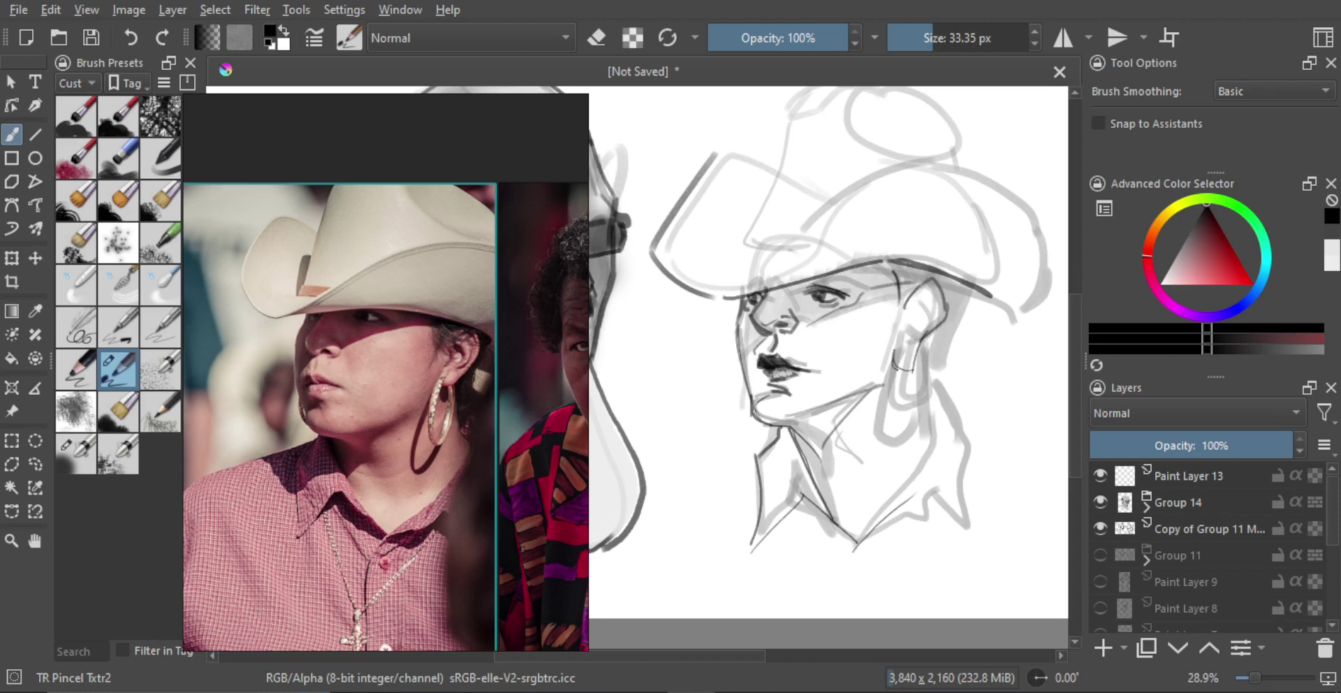
Step: Draw the inner folds of the ear down to the earlobe
left_click_drag(901, 313, 925, 308)
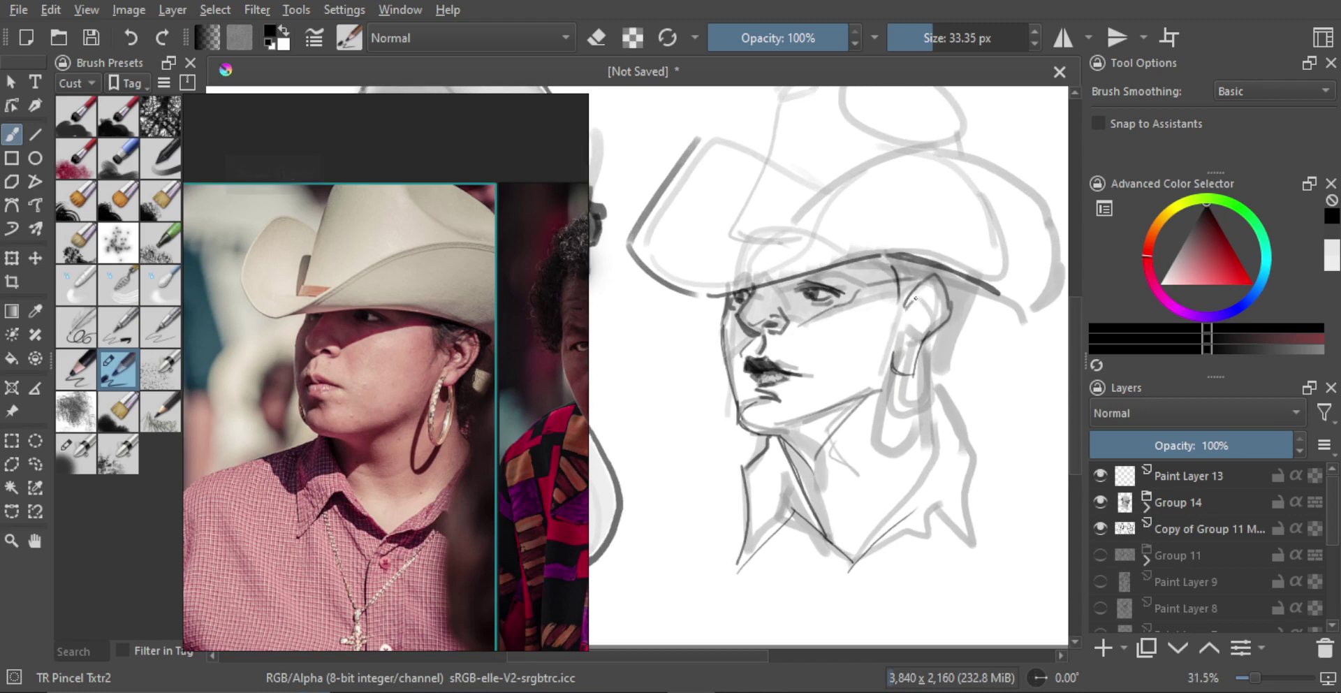
mouse_move(930, 288)
left_mouse_down()
mouse_move(899, 334)
mouse_move(930, 294)
mouse_move(939, 314)
mouse_move(912, 338)
left_mouse_up()
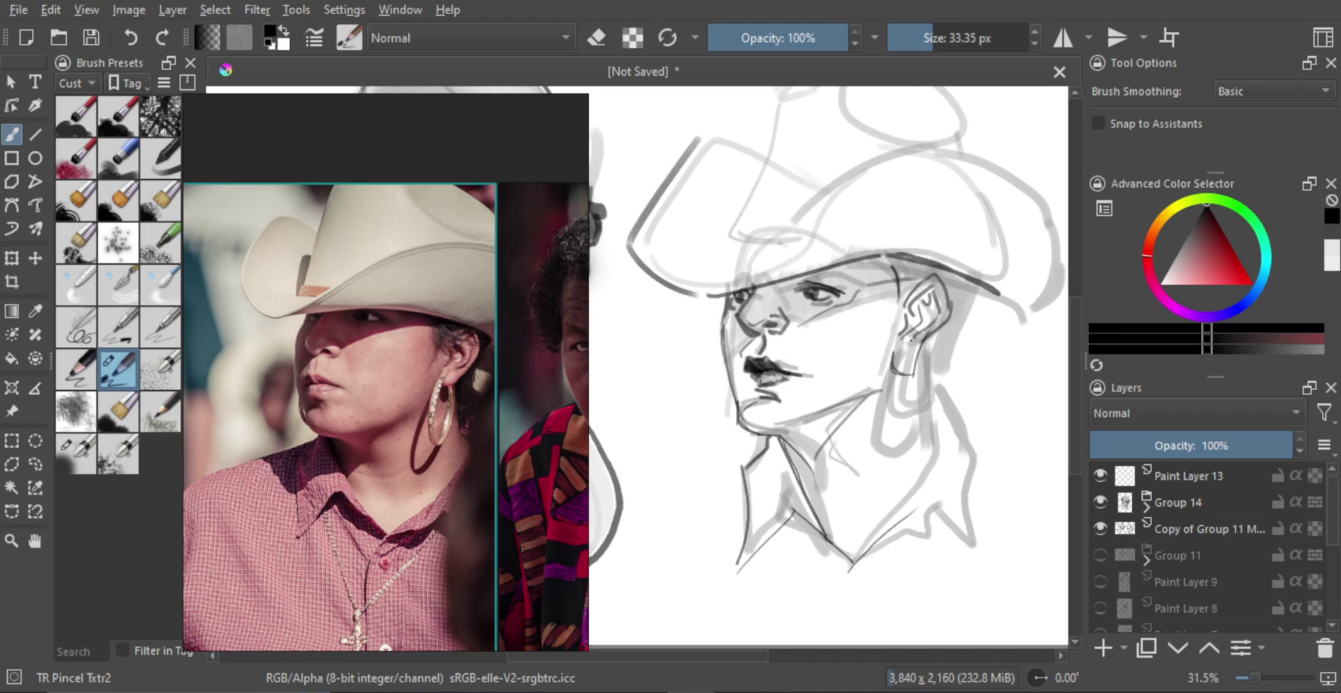
left_click_drag(914, 335, 914, 345)
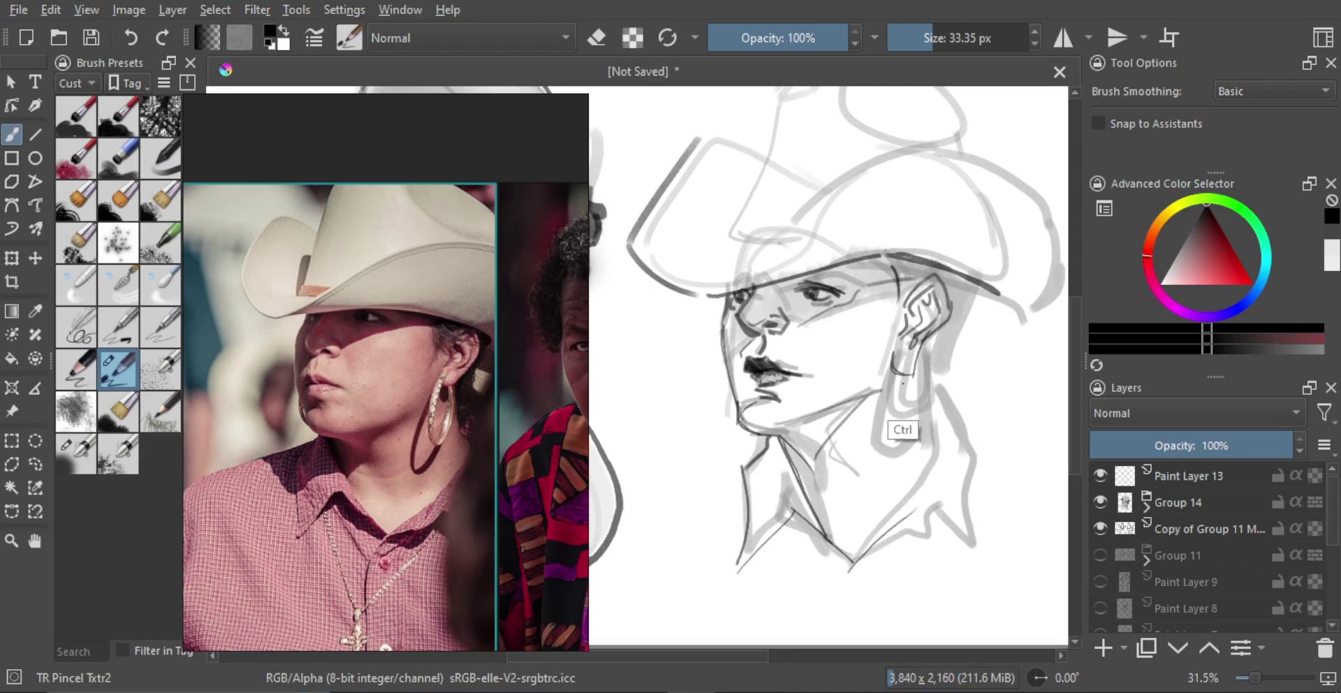
Step: Draw the hoop earring hanging from the earlobe with thick strokes of about 75 px, undoing the unwanted attempts
mouse_move(887, 382)
left_mouse_down("shift")
mouse_move(922, 382)
mouse_move(892, 381)
mouse_move(889, 453)
mouse_move(908, 368)
mouse_move(881, 377)
mouse_move(896, 360)
mouse_move(882, 410)
left_mouse_up("shift")
key("e")
key("ctrl+z")
mouse_move(894, 363)
left_mouse_down()
mouse_move(884, 430)
mouse_move(889, 373)
mouse_move(894, 456)
left_mouse_up()
key("ctrl+z")
left_click_drag(885, 389, 885, 450)
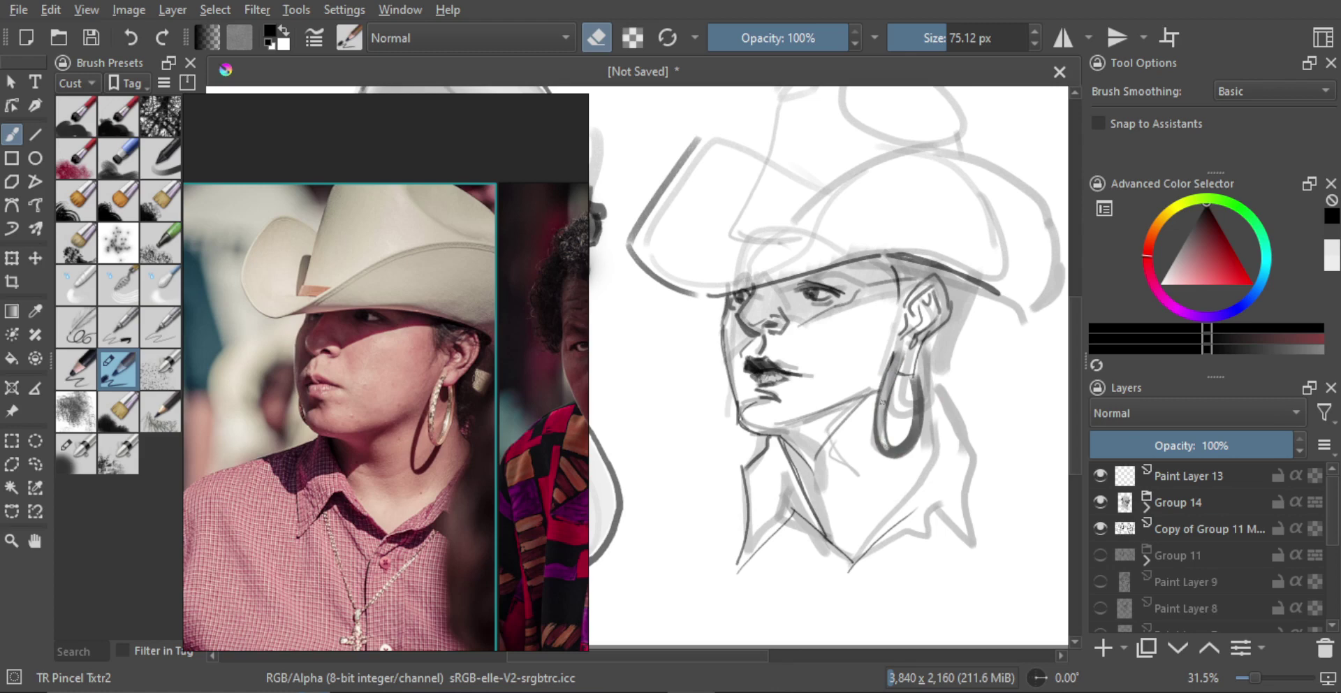
mouse_move(905, 401)
left_mouse_down("shift")
mouse_move(916, 406)
mouse_move(906, 449)
mouse_move(886, 451)
mouse_move(900, 452)
left_mouse_up("shift")
key("ctrl+z")
Step: Return to painting mode with a brush of about 71 px and darken the upper part of the earring
key("e")
key("bracketright")
key("bracketright")
mouse_move(913, 380)
left_mouse_down()
mouse_move(914, 418)
mouse_move(890, 375)
left_mouse_up()
left_click_drag(897, 352, 892, 377)
key("ctrl+z")
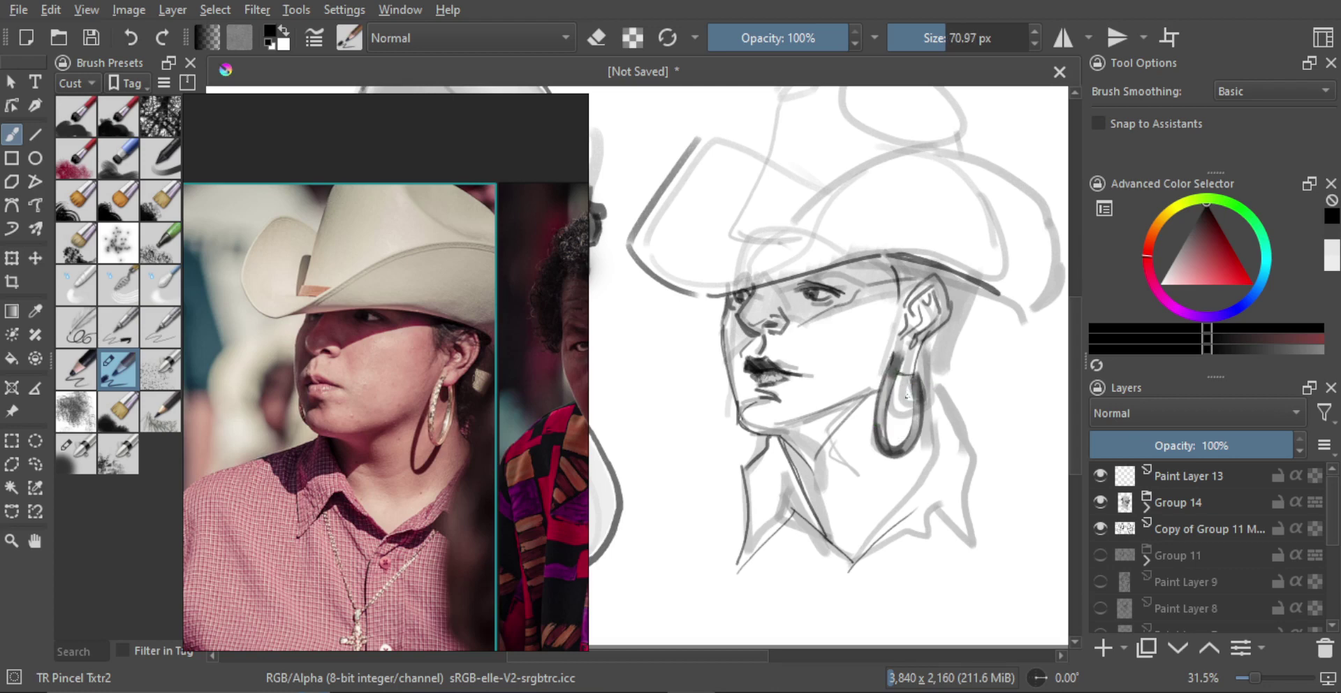
Step: Draw the back of the neck and the rear flap of the shirt collar with a brush of about 51 px
scroll(907, 395, "down", 3)
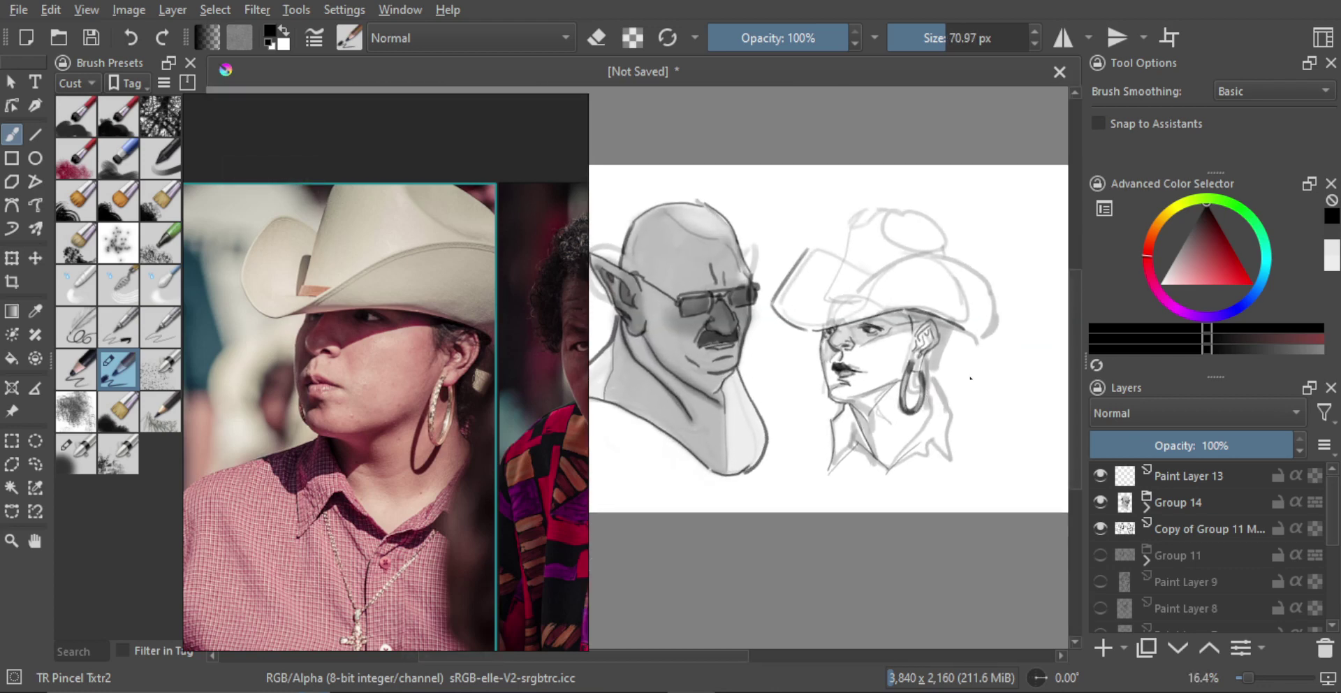
scroll(907, 395, "up", 2)
left_click_drag(906, 406, 848, 475)
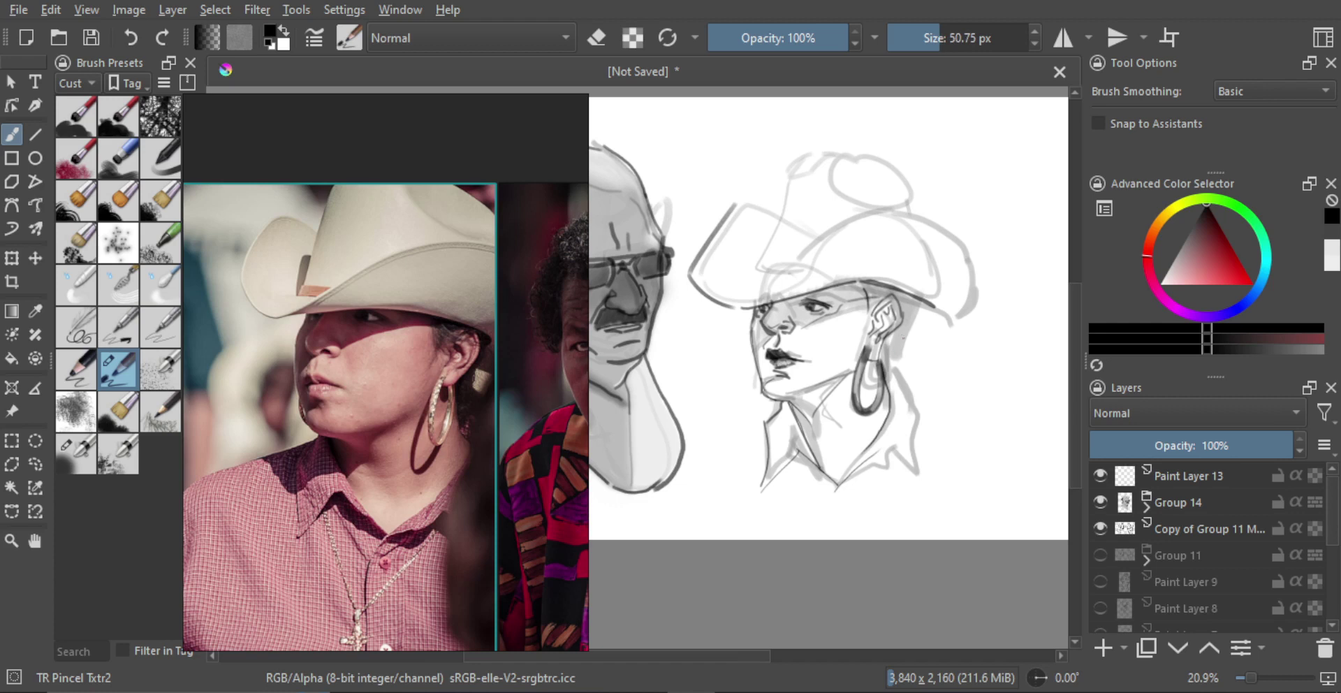
key("ctrl+z")
mouse_move(880, 359)
left_mouse_down()
mouse_move(899, 397)
mouse_move(842, 475)
left_mouse_up()
key("ctrl+z")
key("ctrl+z")
left_click_drag(890, 382, 916, 411)
mouse_move(837, 487)
left_mouse_down()
mouse_move(889, 454)
mouse_move(907, 404)
left_mouse_up()
left_click_drag(887, 456, 915, 496)
mouse_move(915, 496)
left_mouse_down()
mouse_move(908, 393)
mouse_move(956, 379)
left_mouse_up()
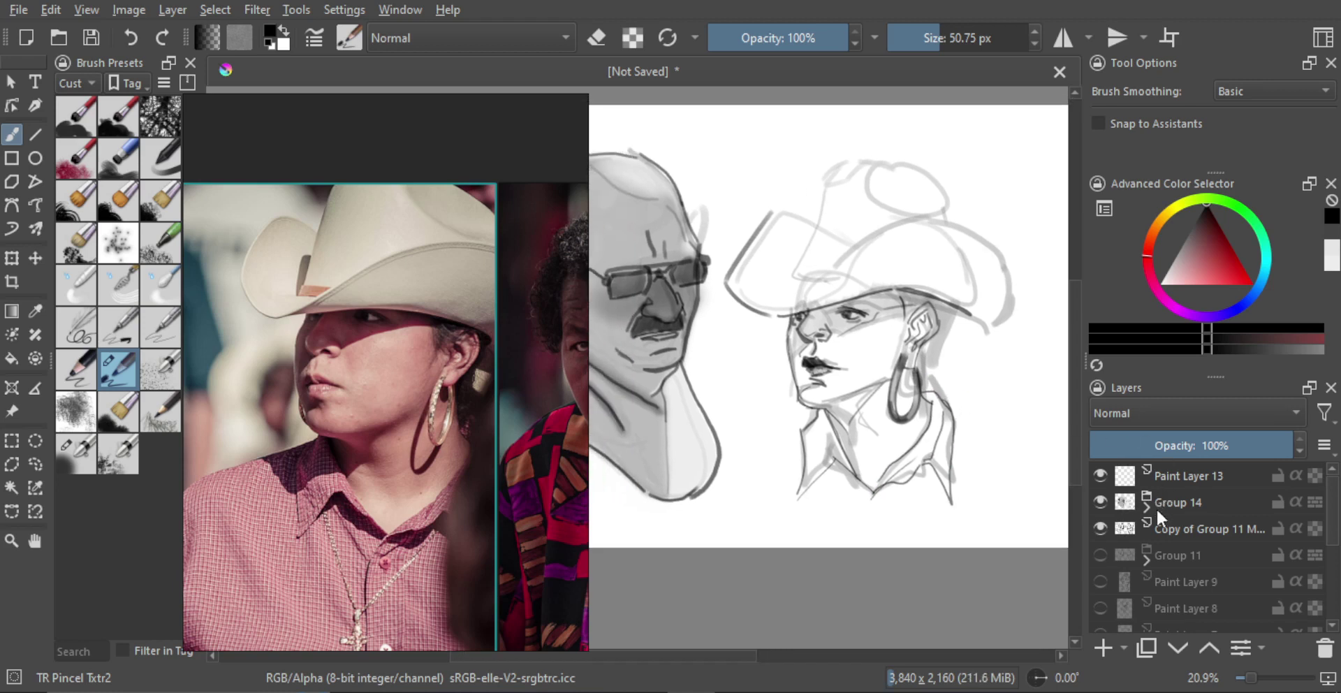
Step: Lower the opacity of the rough sketch layer and move Paint Layer 13 below Group 14
left_click(1181, 529)
mouse_move(1156, 445)
left_mouse_down()
mouse_move(1139, 445)
mouse_move(1187, 475)
mouse_move(1193, 510)
mouse_move(1161, 492)
left_mouse_up()
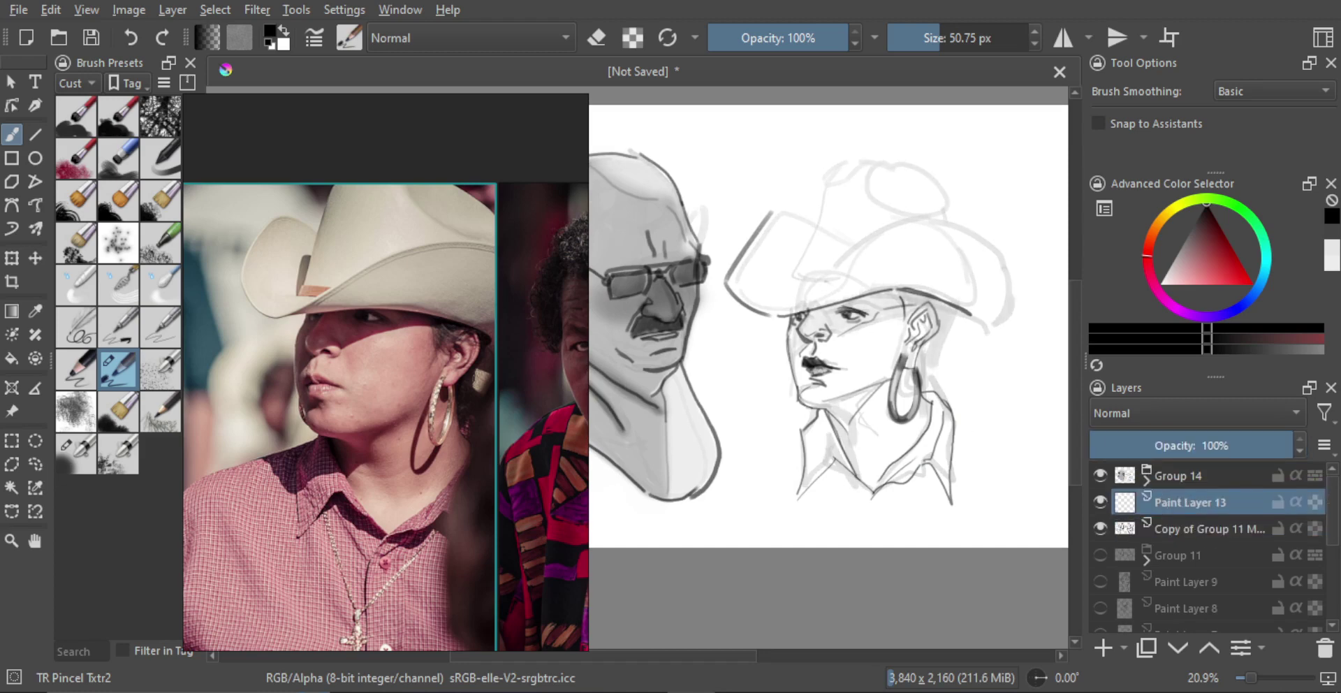
Step: Draw the cowboy hat's crown outline and band over the rough sketch with a brush of about 51 px
left_click_drag(832, 355, 811, 370)
left_click_drag(843, 254, 835, 269)
left_click_drag(747, 242, 780, 256)
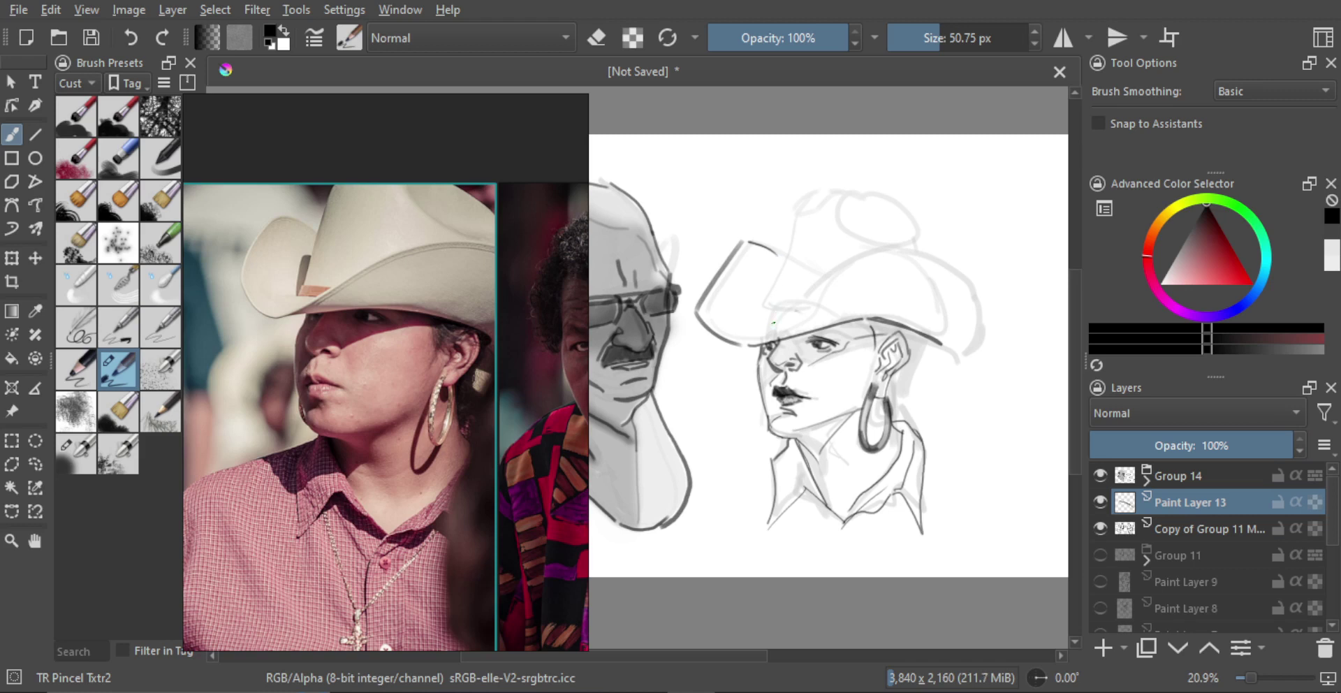
mouse_move(760, 316)
left_mouse_down()
mouse_move(783, 319)
mouse_move(792, 208)
mouse_move(819, 192)
mouse_move(909, 213)
mouse_move(940, 241)
mouse_move(939, 268)
left_mouse_up()
left_click(956, 264)
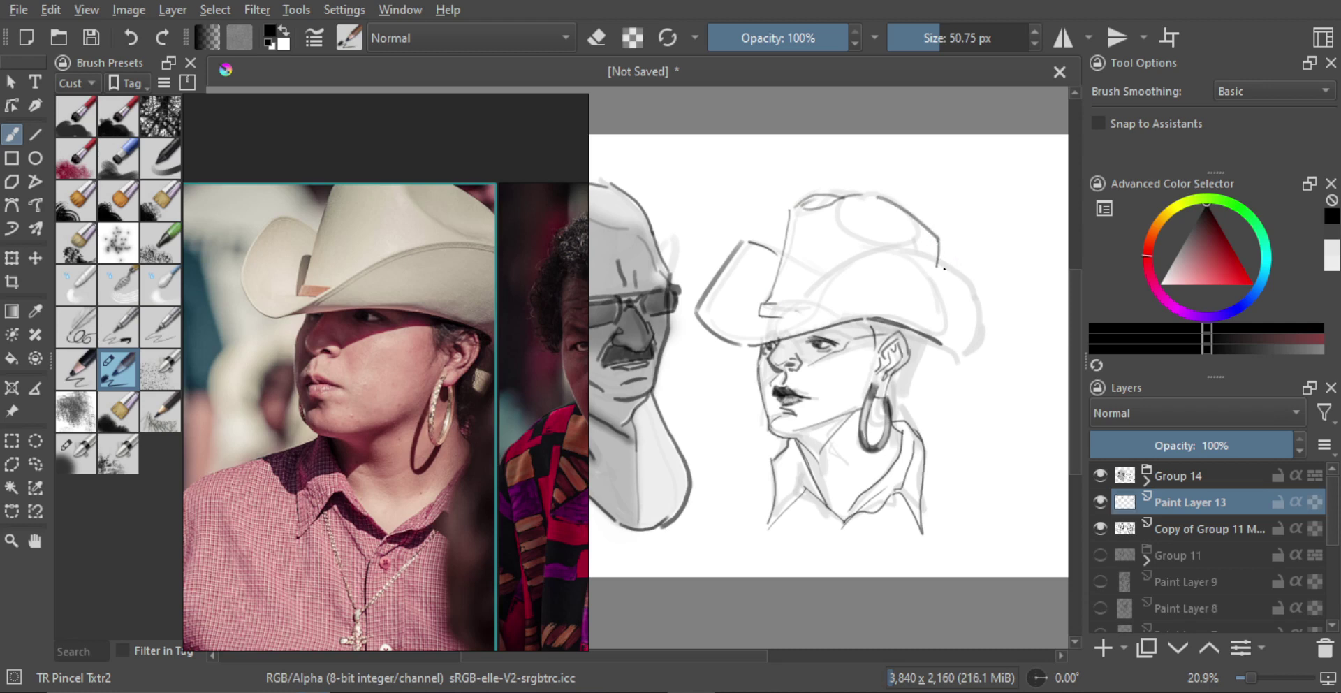
Step: Draw the upturned side and rear edge of the hat brim, undoing and redrawing the unwanted strokes
mouse_move(743, 343)
left_mouse_down()
mouse_move(836, 277)
mouse_move(946, 257)
left_mouse_up()
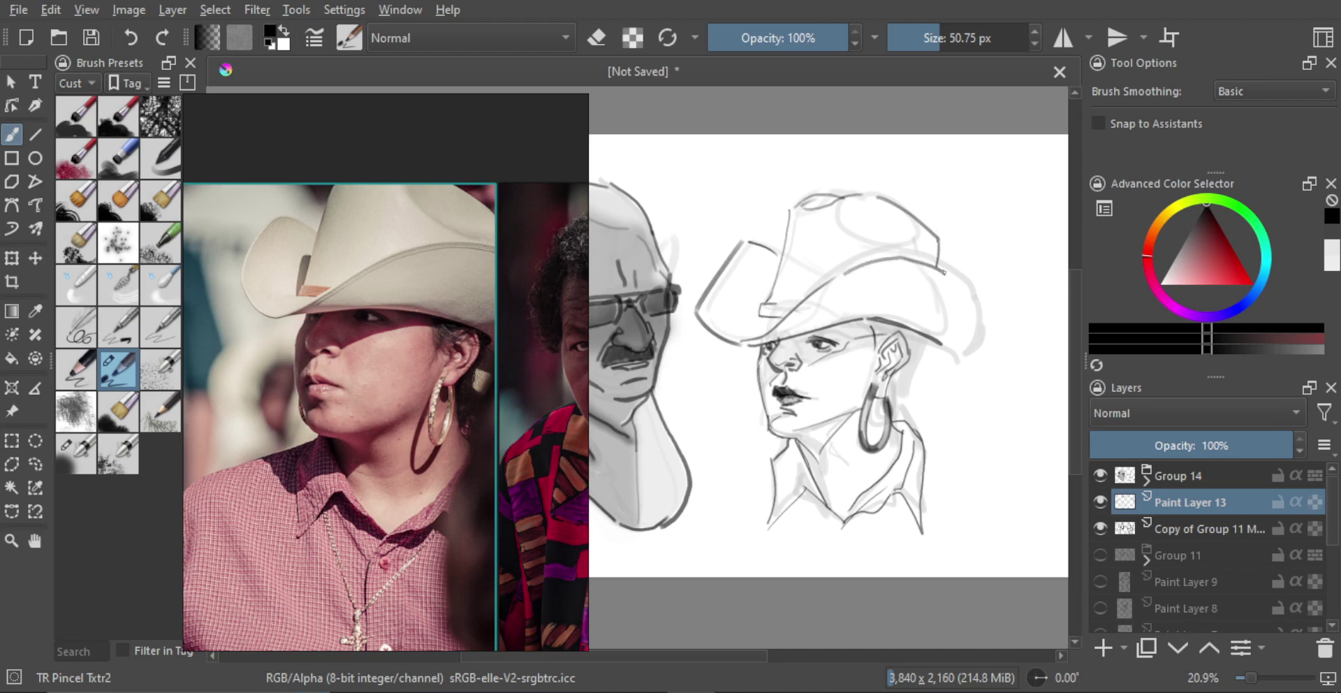
key("ctrl+z")
mouse_move(848, 271)
left_mouse_down()
mouse_move(895, 257)
mouse_move(870, 253)
mouse_move(972, 295)
mouse_move(947, 363)
mouse_move(914, 355)
left_mouse_up()
key("ctrl+z")
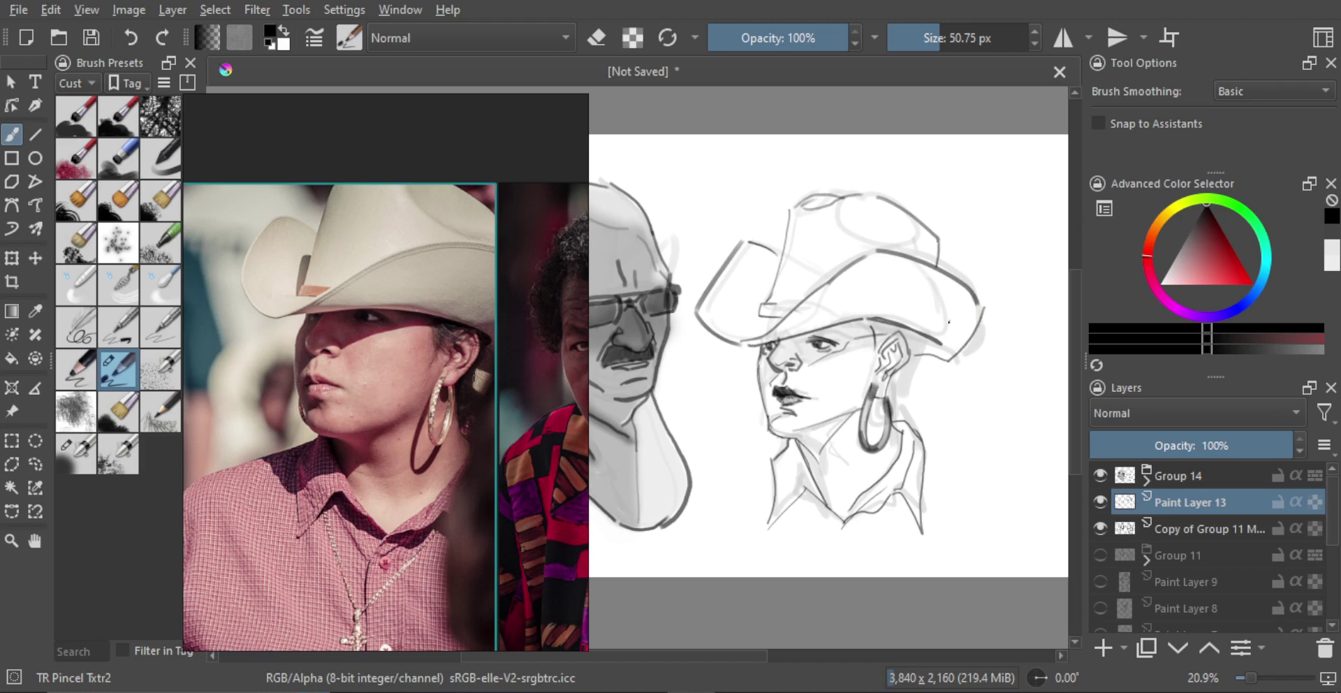
key("ctrl+z")
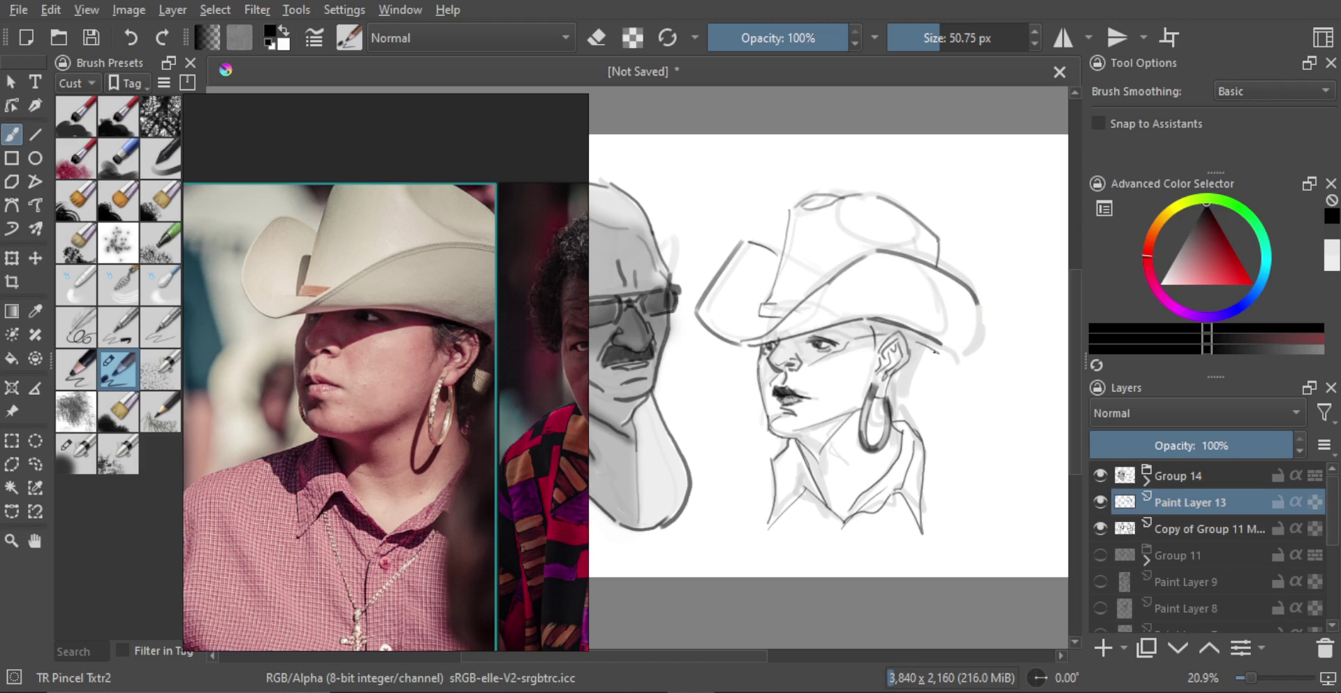
left_click_drag(911, 354, 982, 303)
Step: Draw and darken the hair under the brim and behind the ear with a brush of up to about 116 px, erasing the excess
left_click_drag(931, 337, 906, 378)
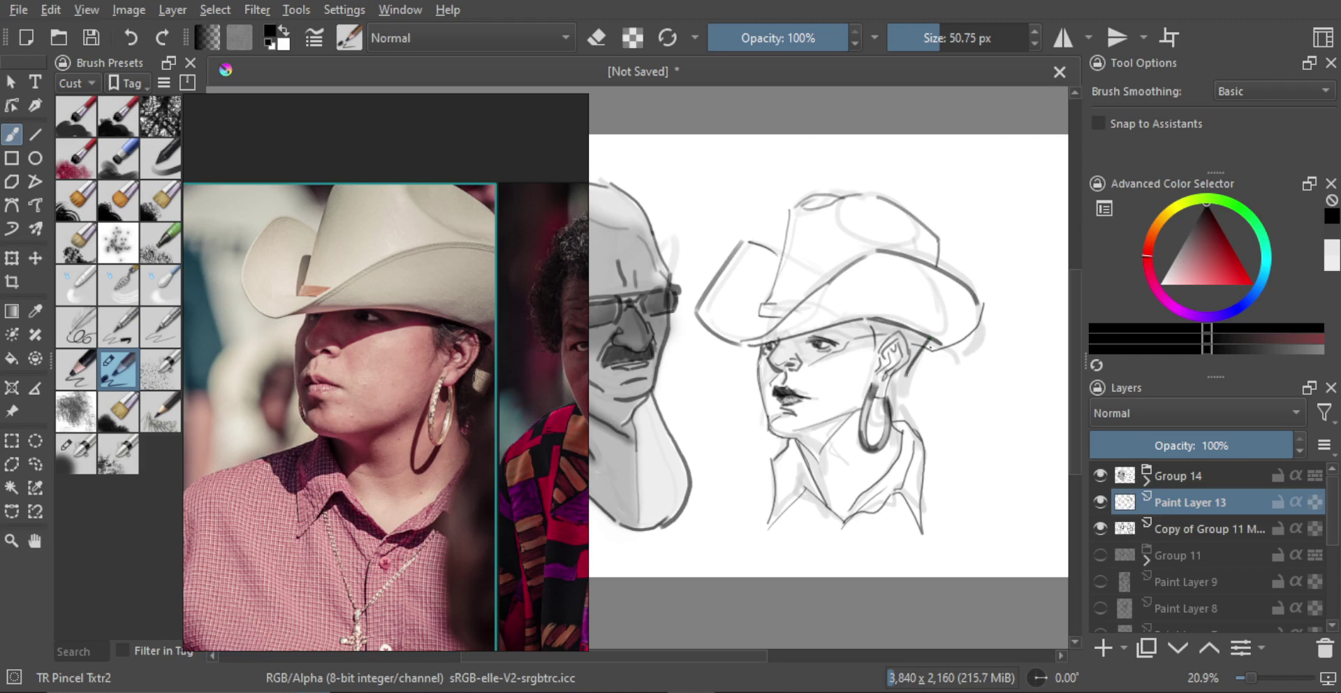
left_click_drag(924, 332, 908, 422)
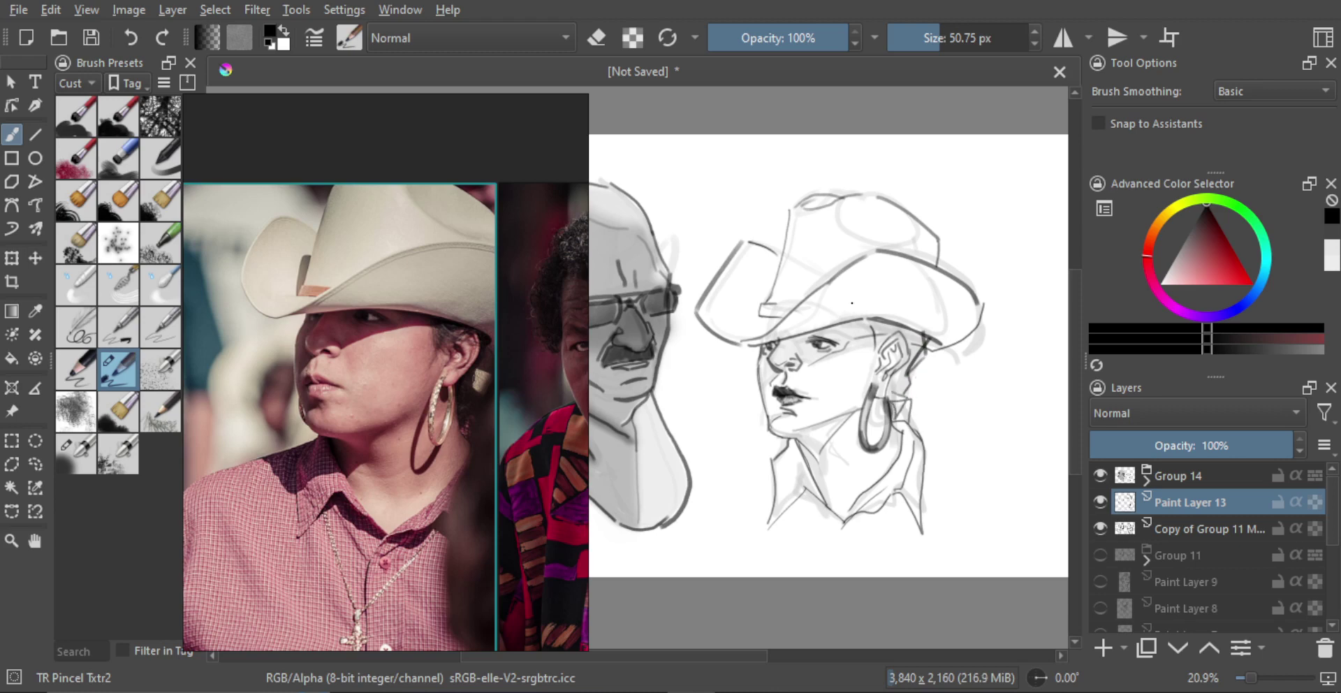
left_click_drag(858, 322, 883, 326)
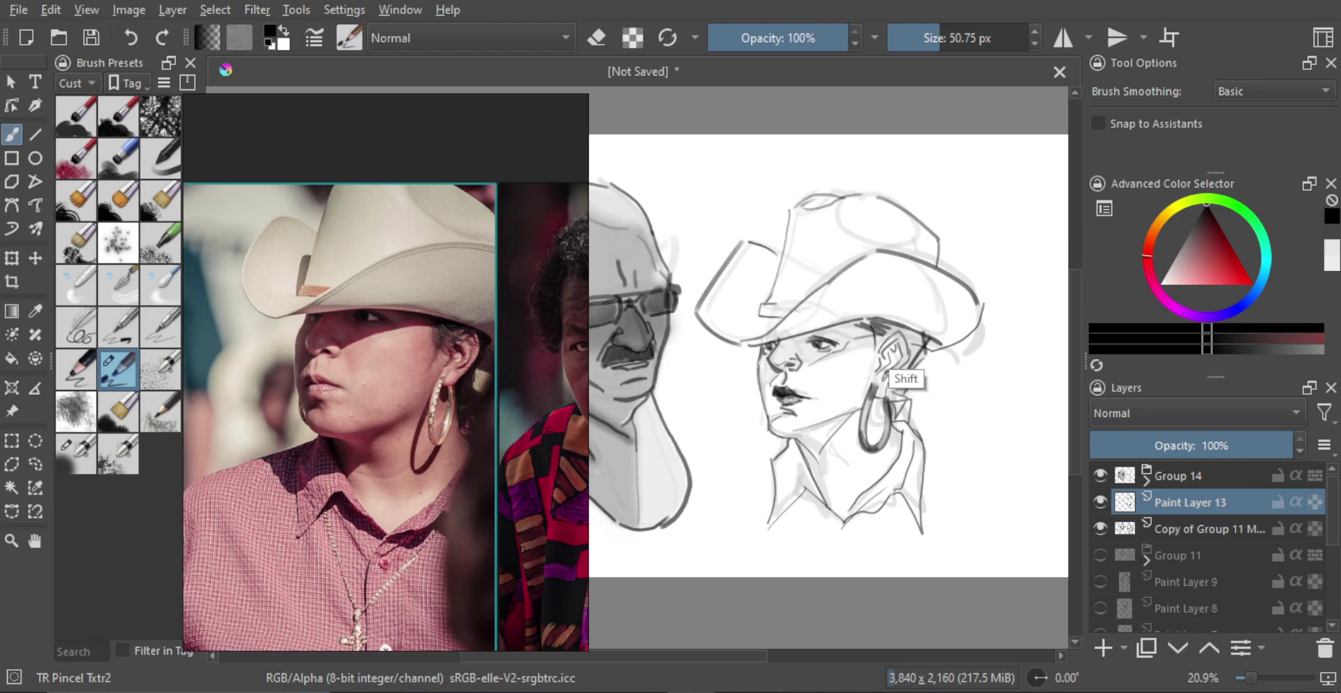
left_click_drag(907, 334, 921, 341, "shift")
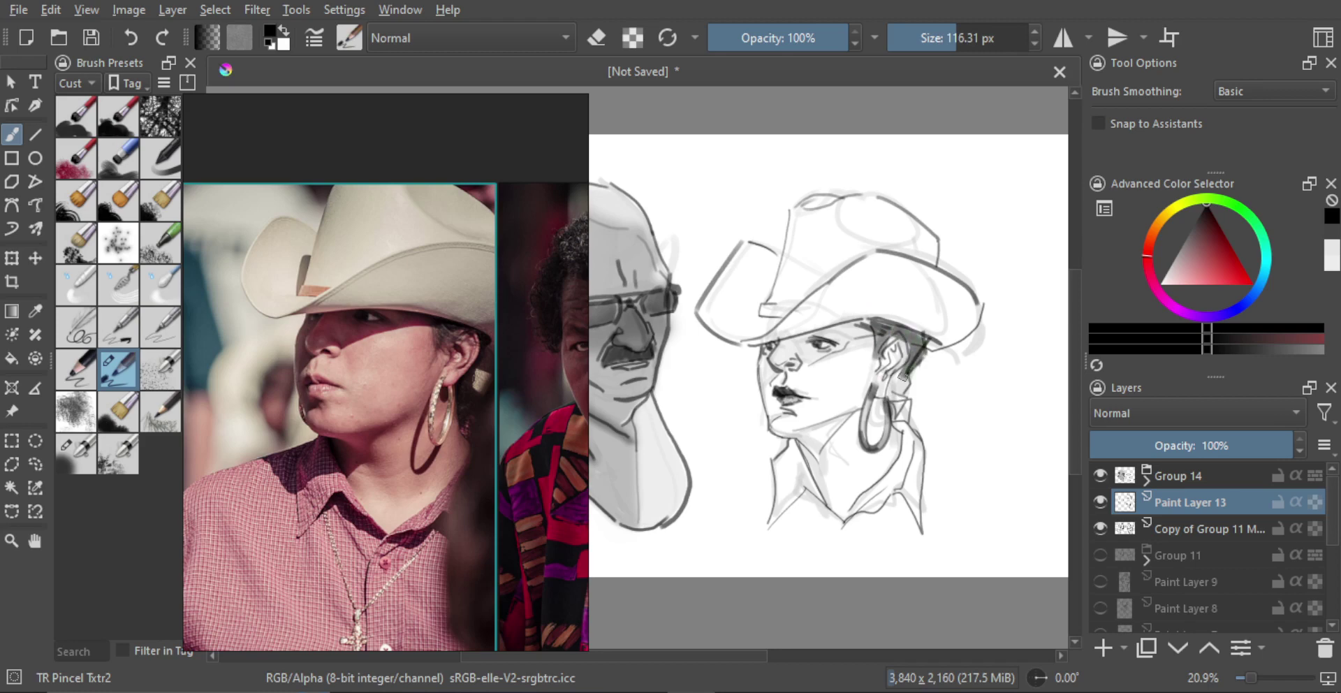
left_click_drag(920, 403, 915, 401)
key("e")
left_click_drag(933, 346, 905, 396)
key("e")
Step: Mirror the view horizontally, touch up the hair at the nape with a brush of about 119 px, and restore the normal view
key("m")
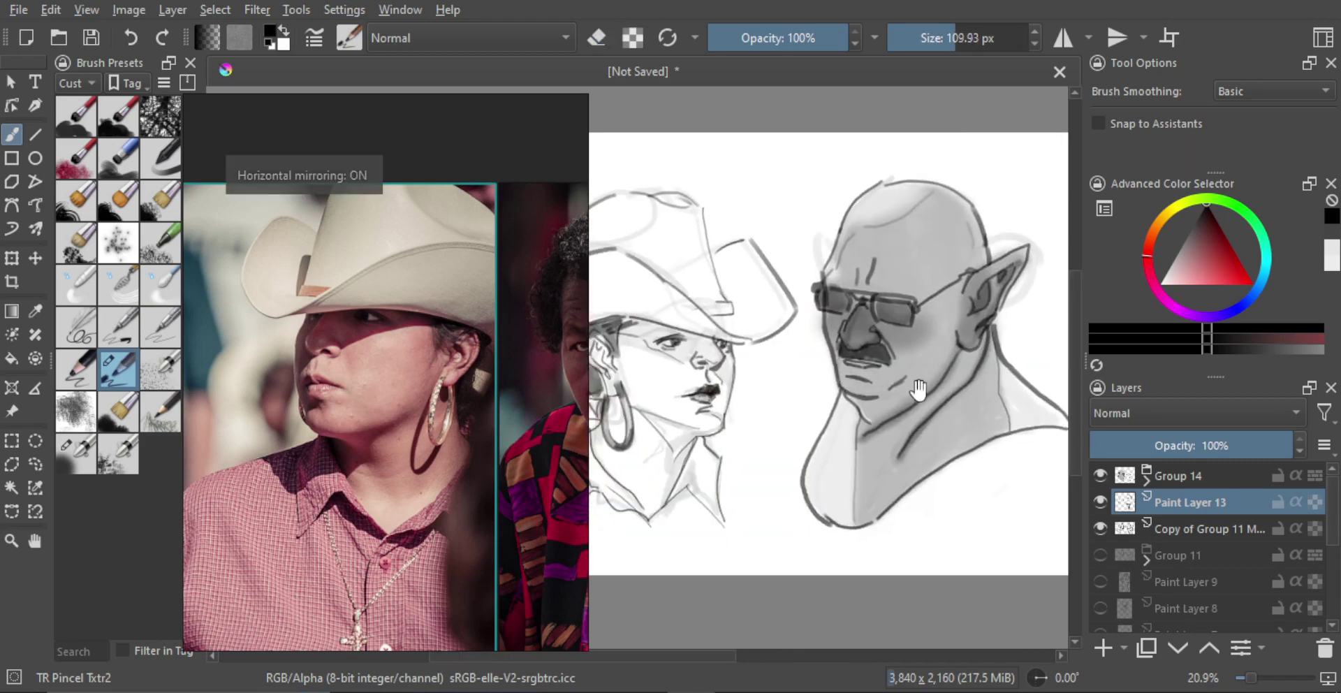
left_click_drag(703, 413, 707, 412)
left_click_drag(696, 411, 690, 422)
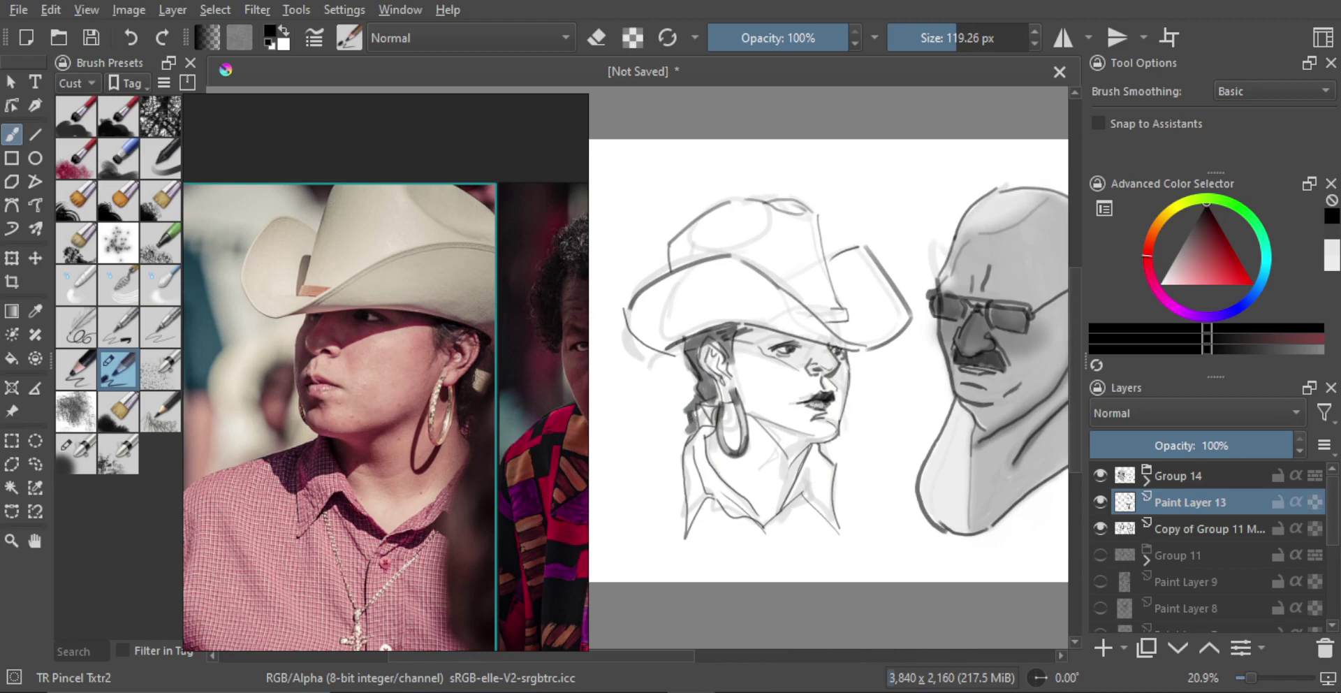
key("m")
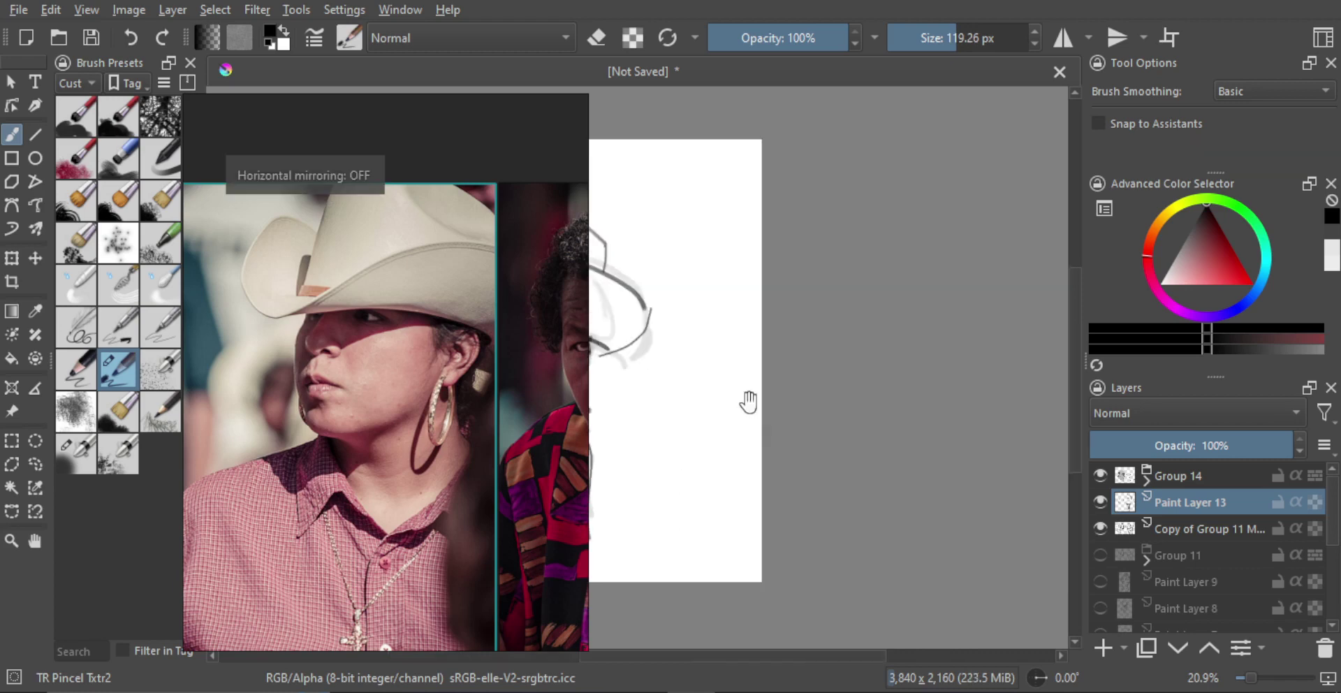
left_click_drag(748, 398, 888, 401)
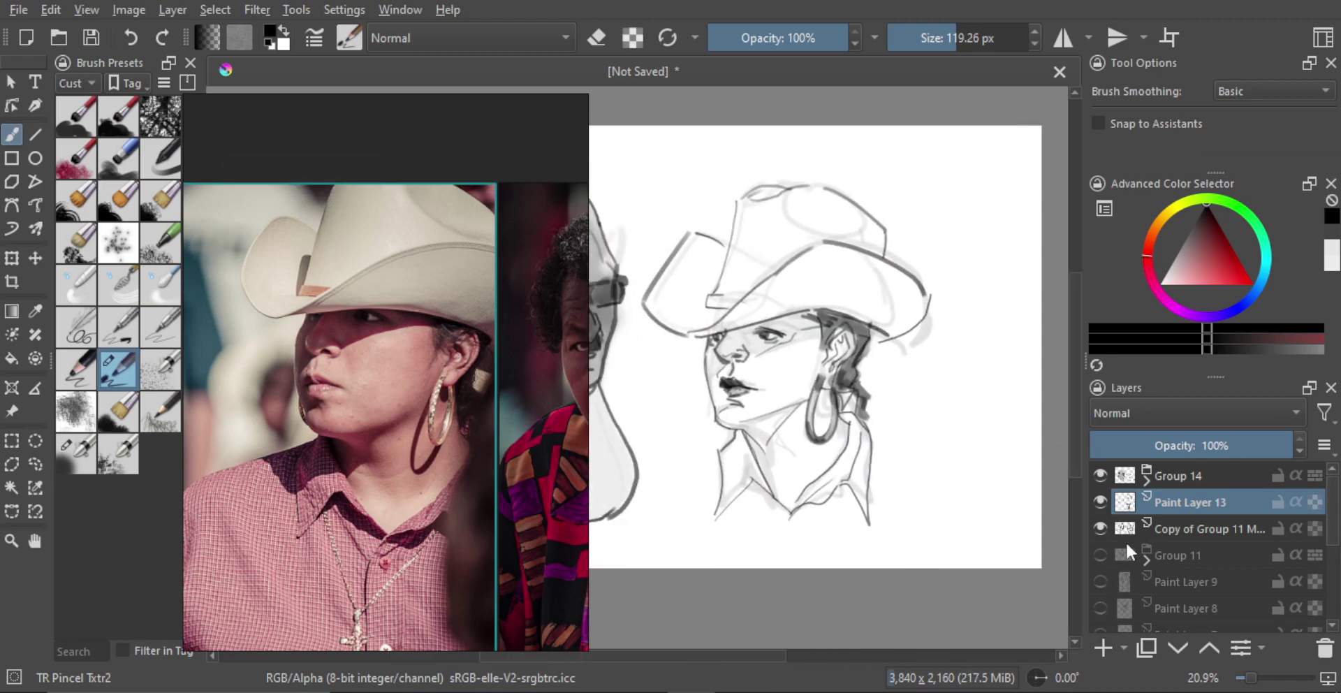
Step: Compare the drawing with Paint Layer 13 hidden and shown
left_click(1101, 501)
left_click(1100, 500)
left_click(1101, 501)
left_click(1100, 501)
left_click(1100, 501)
left_click(1100, 501)
Step: Try merging Group 14 into one layer, compare it hidden and shown, and undo the merge
key("Page_Up")
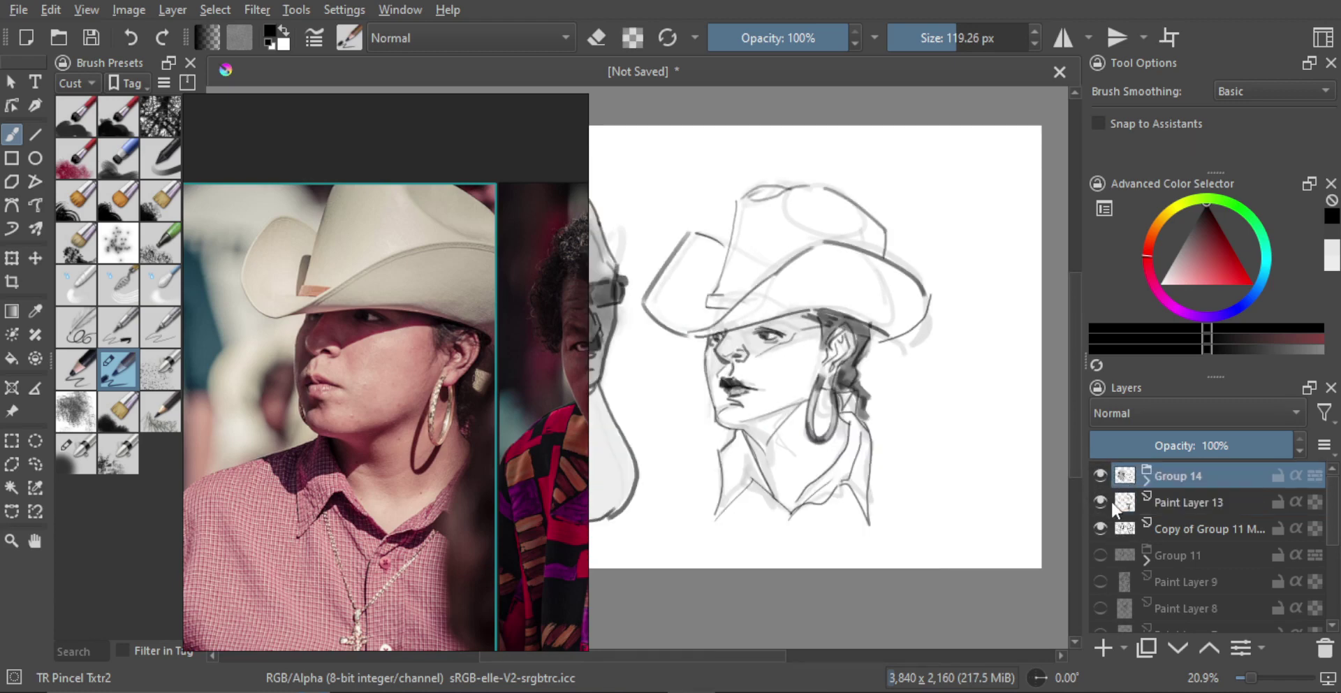
key("ctrl+e")
left_click(1099, 476)
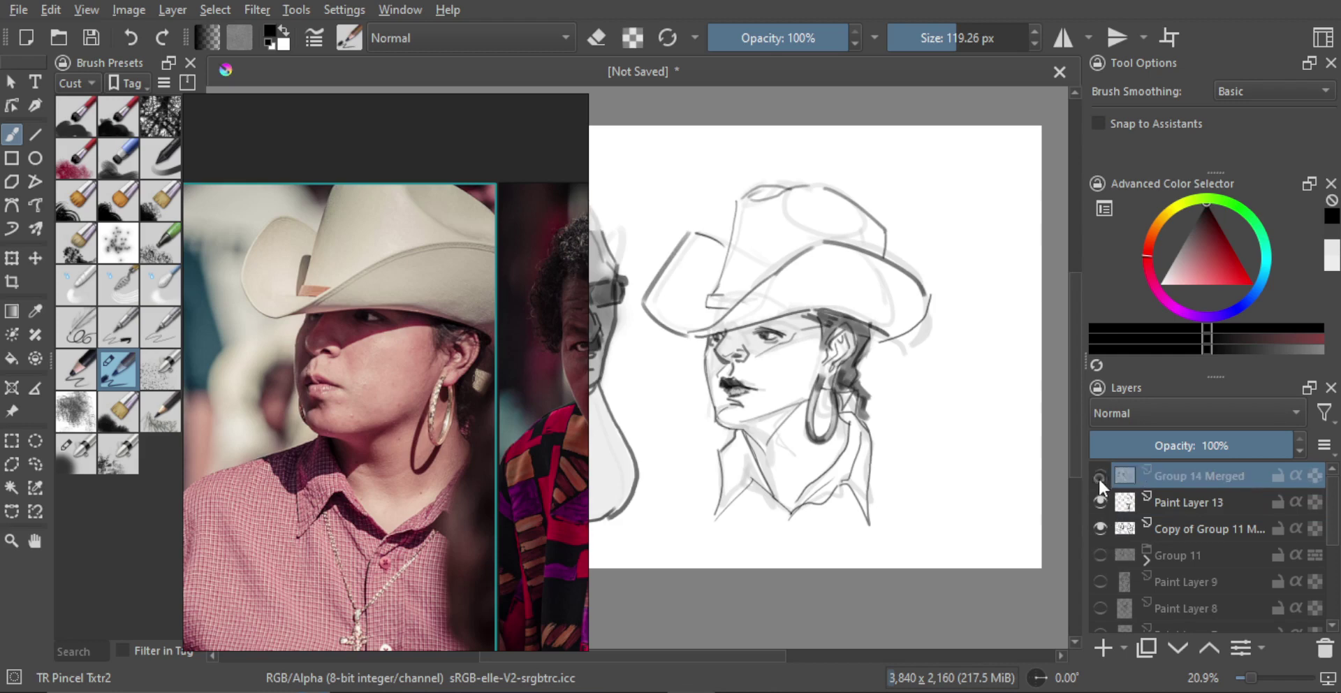
left_click(1099, 476)
left_click(1099, 476)
left_click(1100, 476)
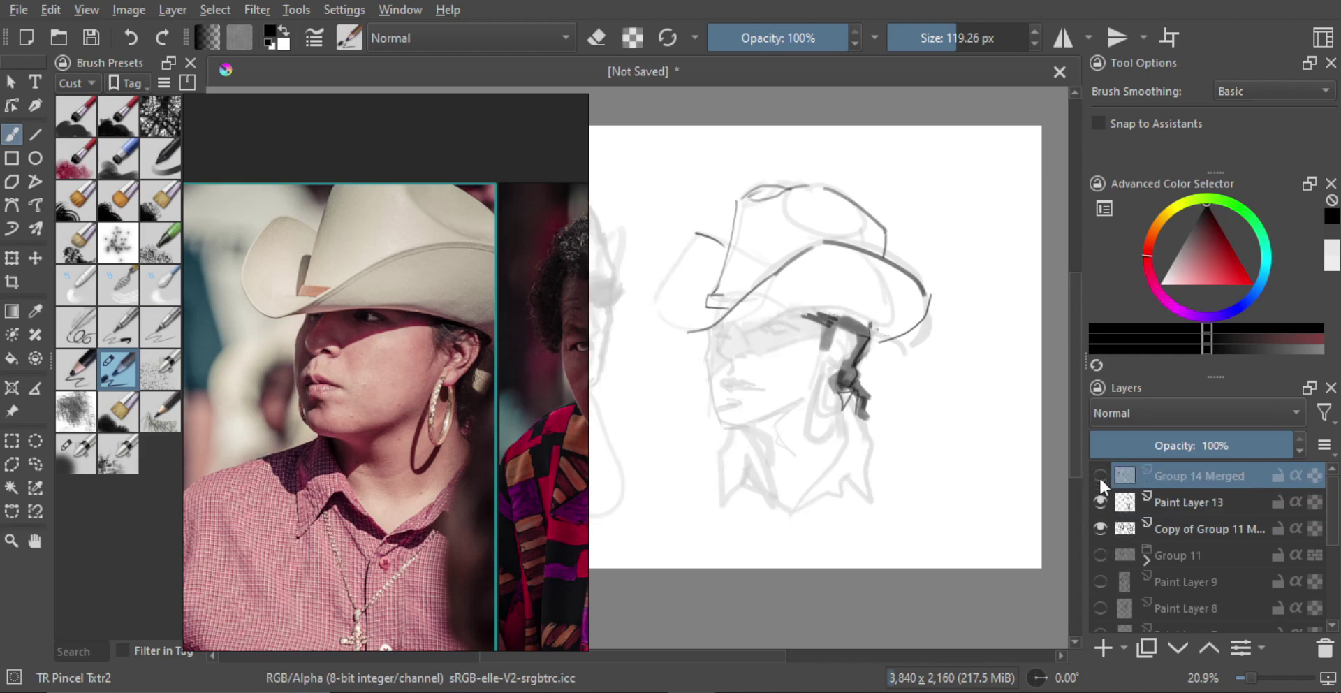
left_click(1100, 475)
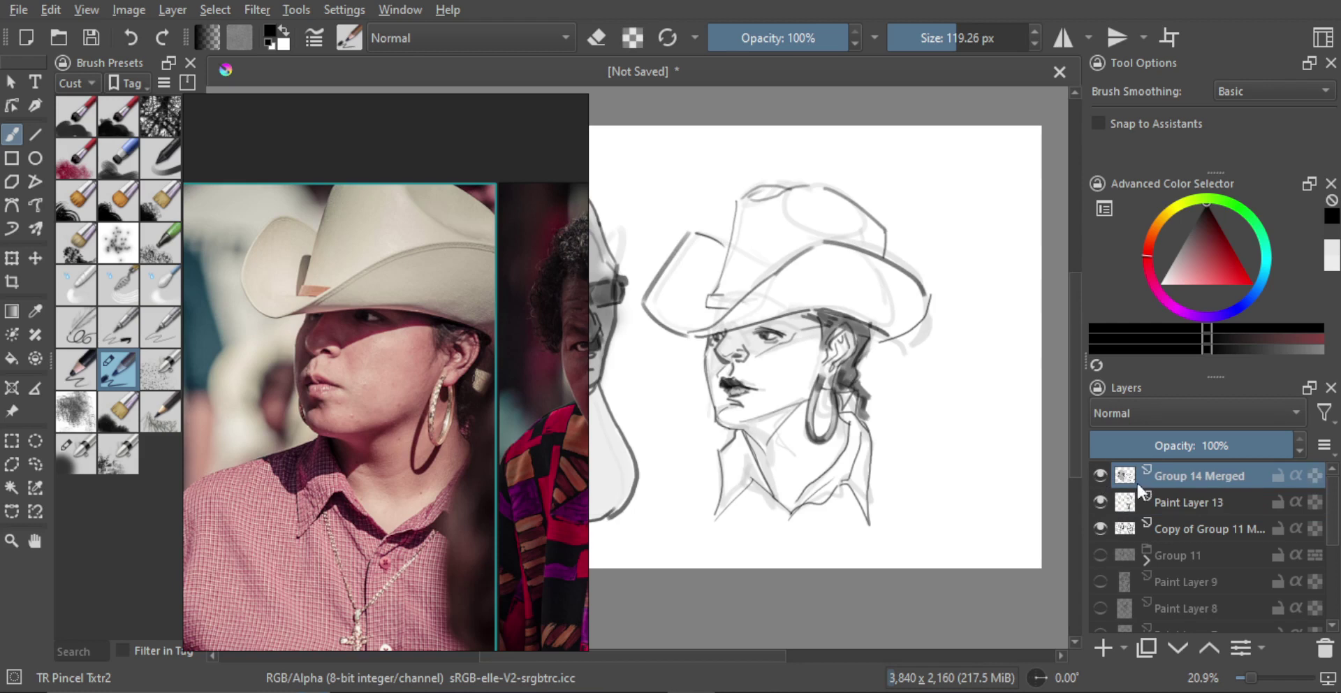
key("ctrl+z")
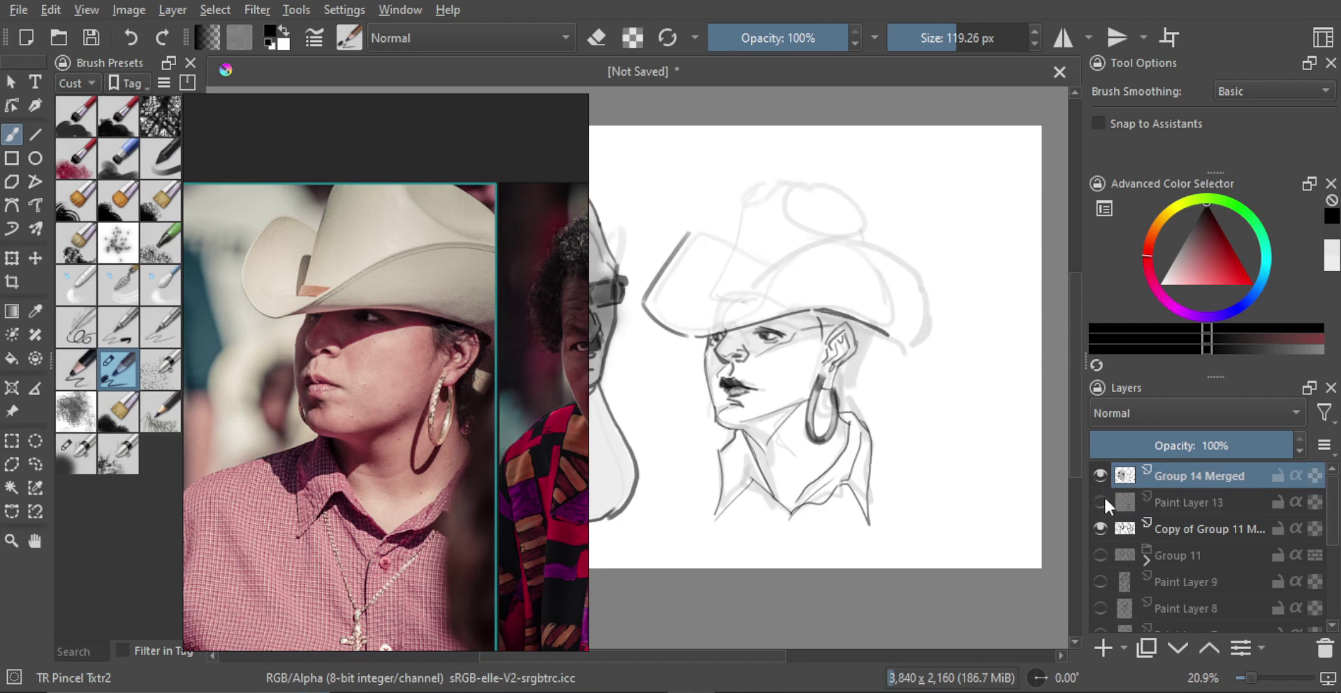
key("ctrl+z")
key("ctrl+z")
Step: Expand Group 14 and toggle its layers' visibility to check which one holds the cowboy-hat figure's line art
left_click(1146, 481)
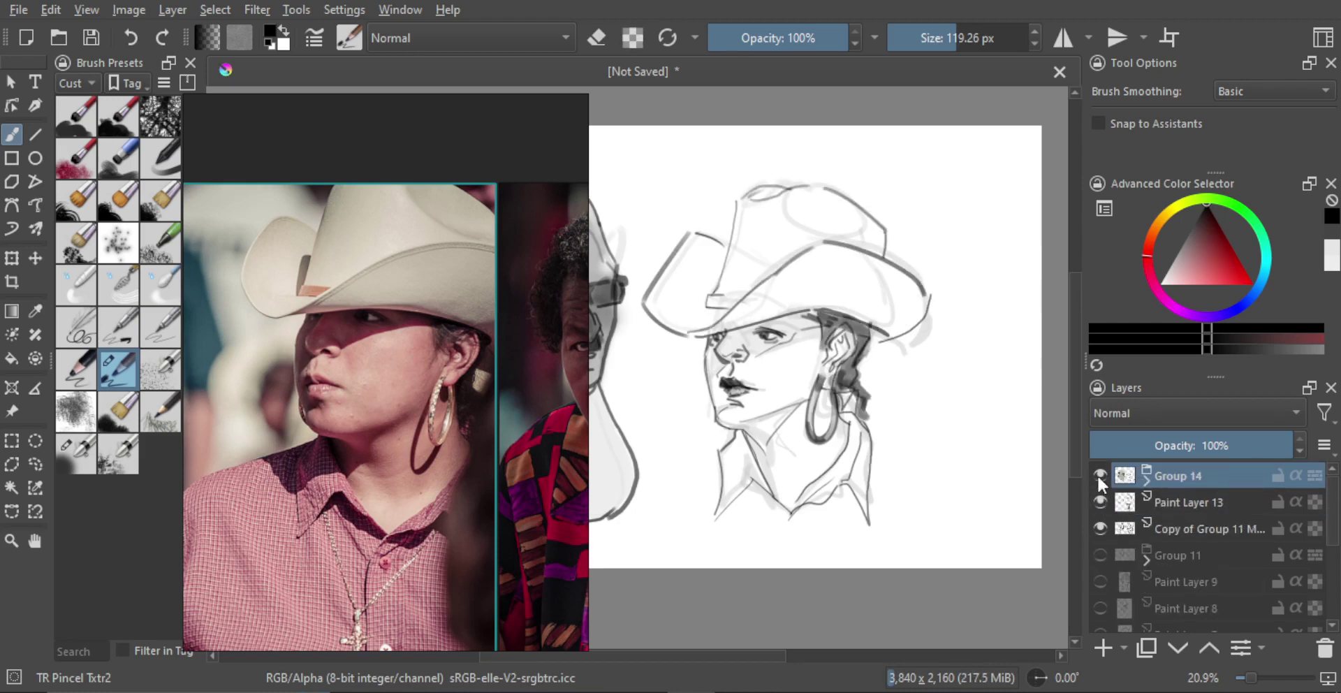
left_click(1098, 475)
left_click(1098, 475)
left_click(1140, 480)
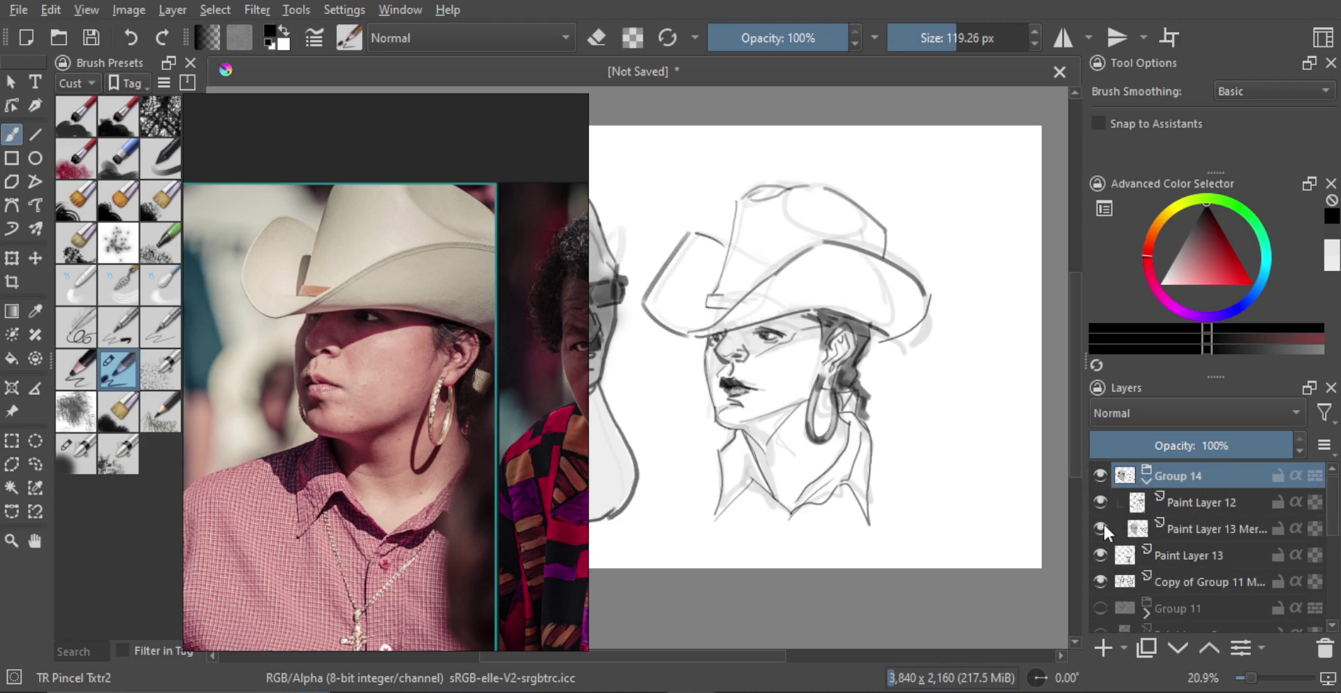
left_click(1102, 522)
left_click(1101, 520)
left_click(1100, 518)
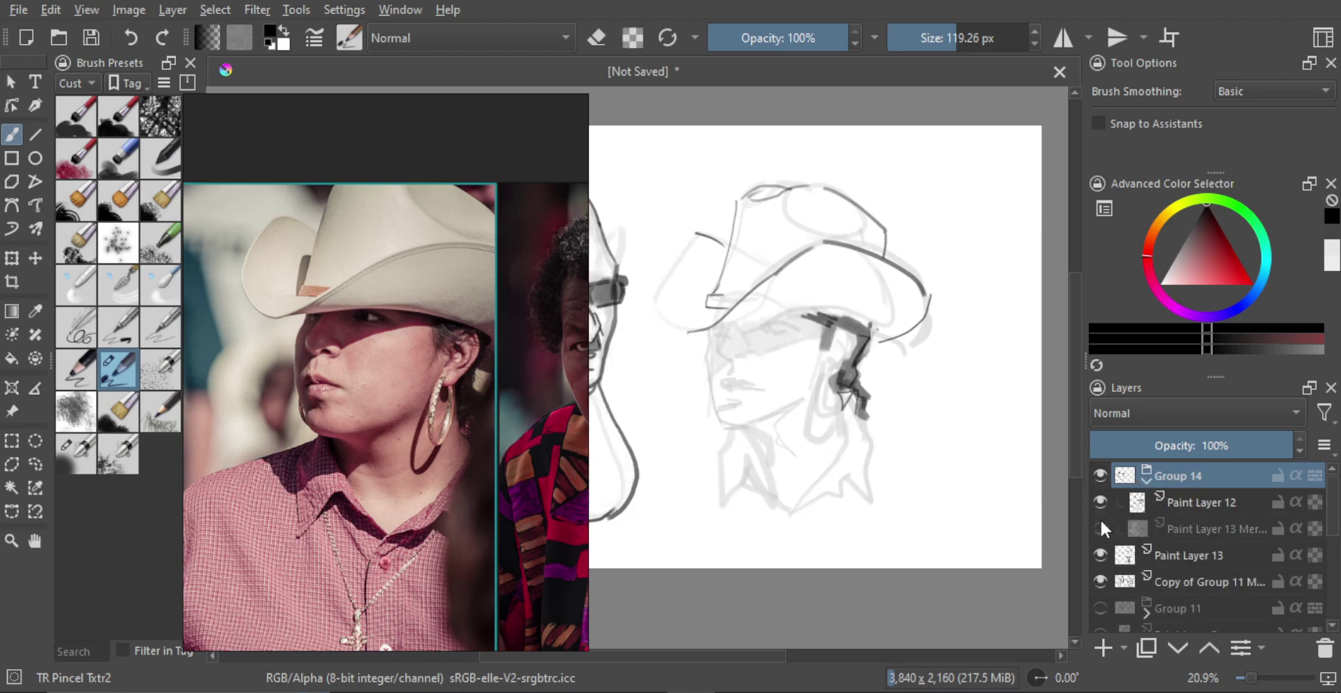
left_click(1100, 520)
Step: Outline the cowboy-hat figure with a freehand selection on Paint Layer 13 Merged in Group 14, separate it onto its own layer, and deselect
left_click(1147, 523)
key("ctrl+r")
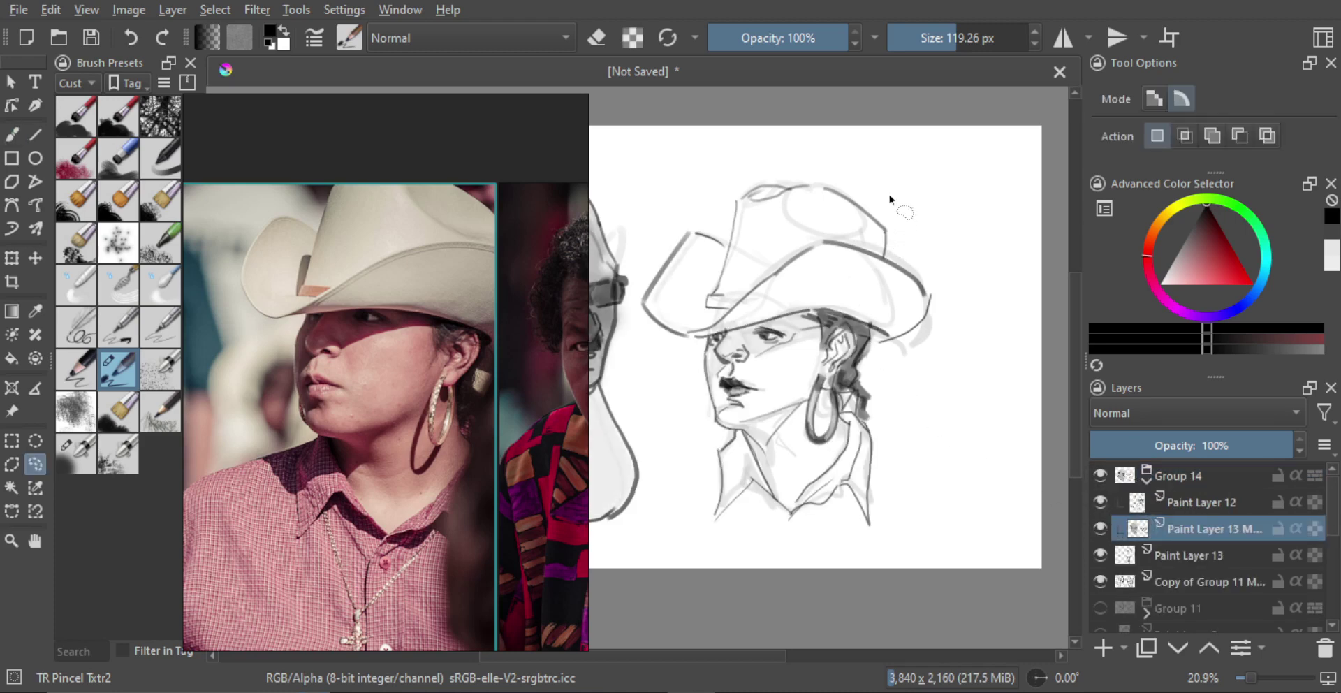
mouse_move(880, 180)
left_mouse_down()
mouse_move(793, 132)
mouse_move(666, 194)
left_mouse_up()
mouse_move(647, 276)
left_mouse_down()
mouse_move(636, 327)
mouse_move(695, 559)
mouse_move(974, 475)
mouse_move(936, 229)
left_mouse_up()
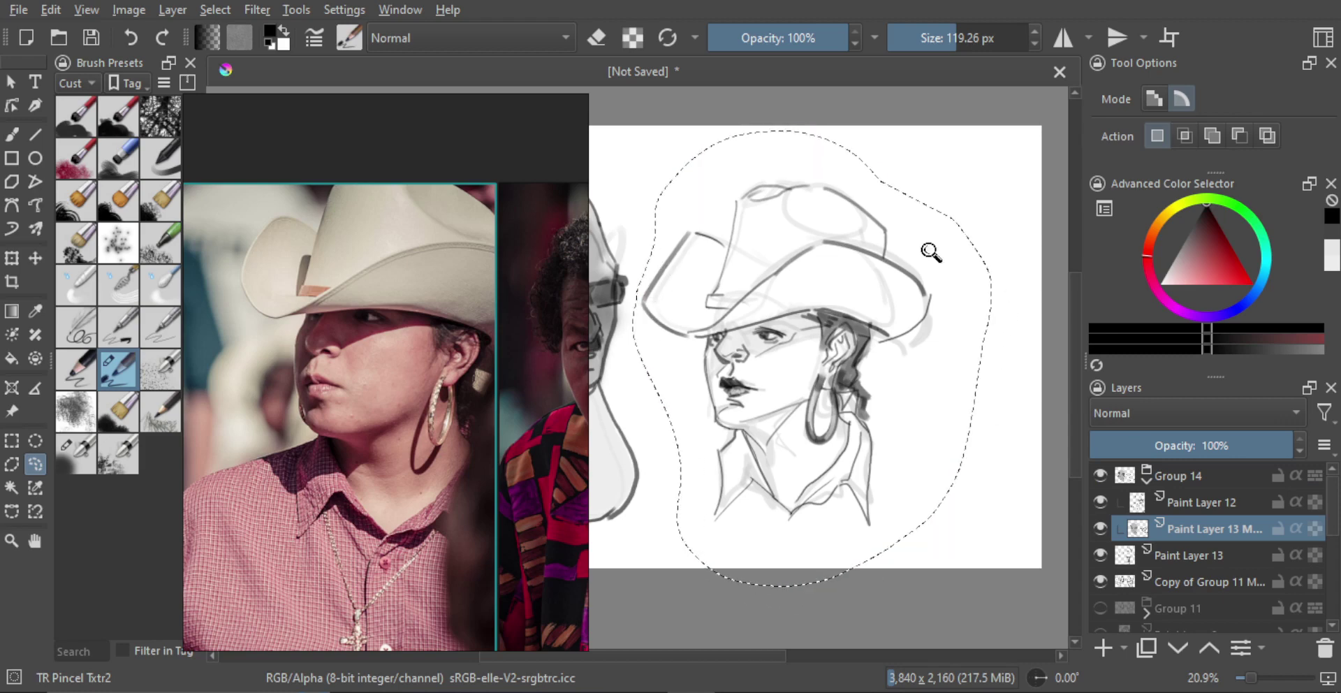
key("ctrl+j")
key("ctrl+shift+a")
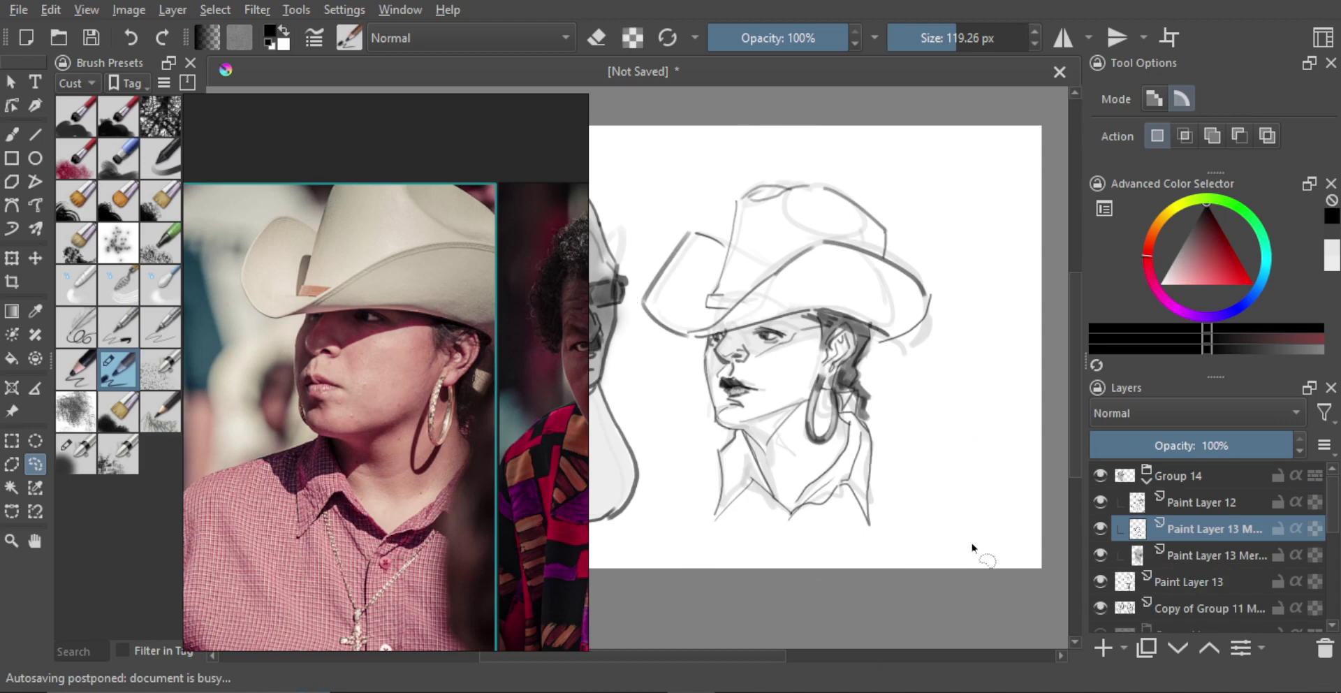
Step: Move the separated figure's layer out of Group 14 to below Paint Layer 13, and merge Paint Layer 13 down into it
left_click(1101, 527)
left_click(1099, 528)
left_click_drag(1138, 529, 1137, 584)
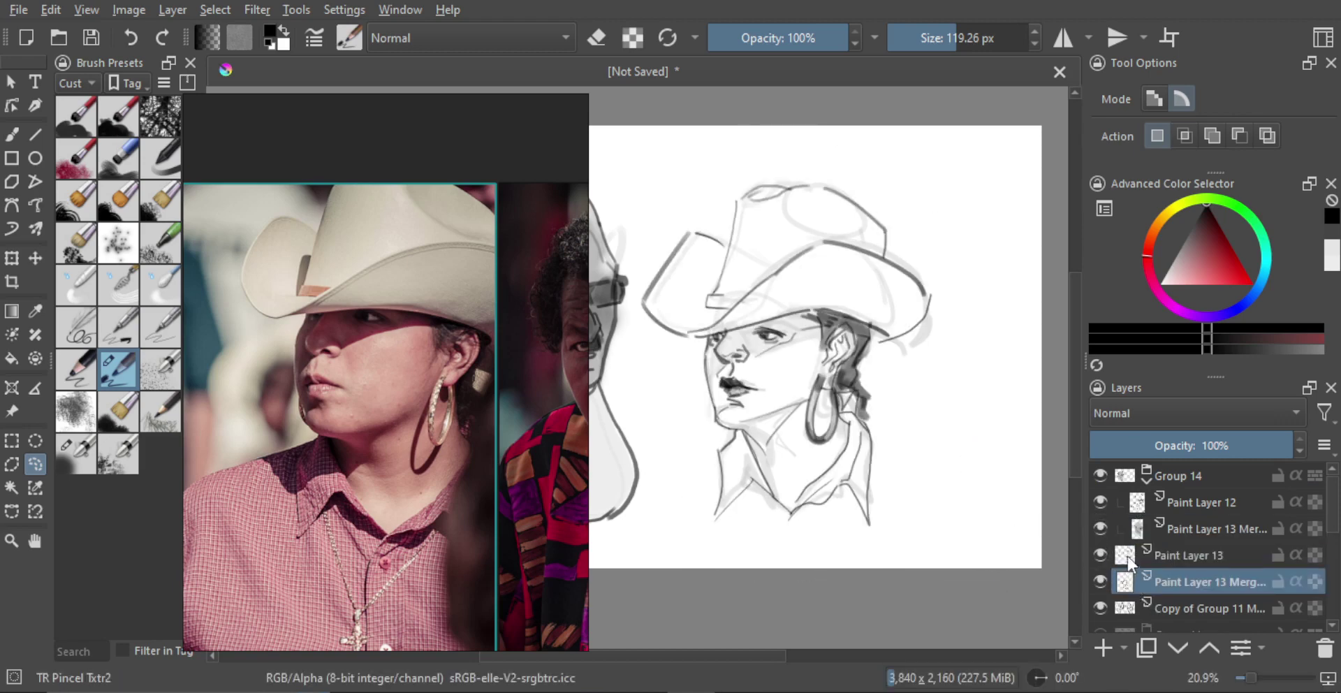
left_click(1125, 557)
key("ctrl+e")
Step: Check the merged figure layer's visibility, then hide and collapse Group 14
left_click(1099, 551)
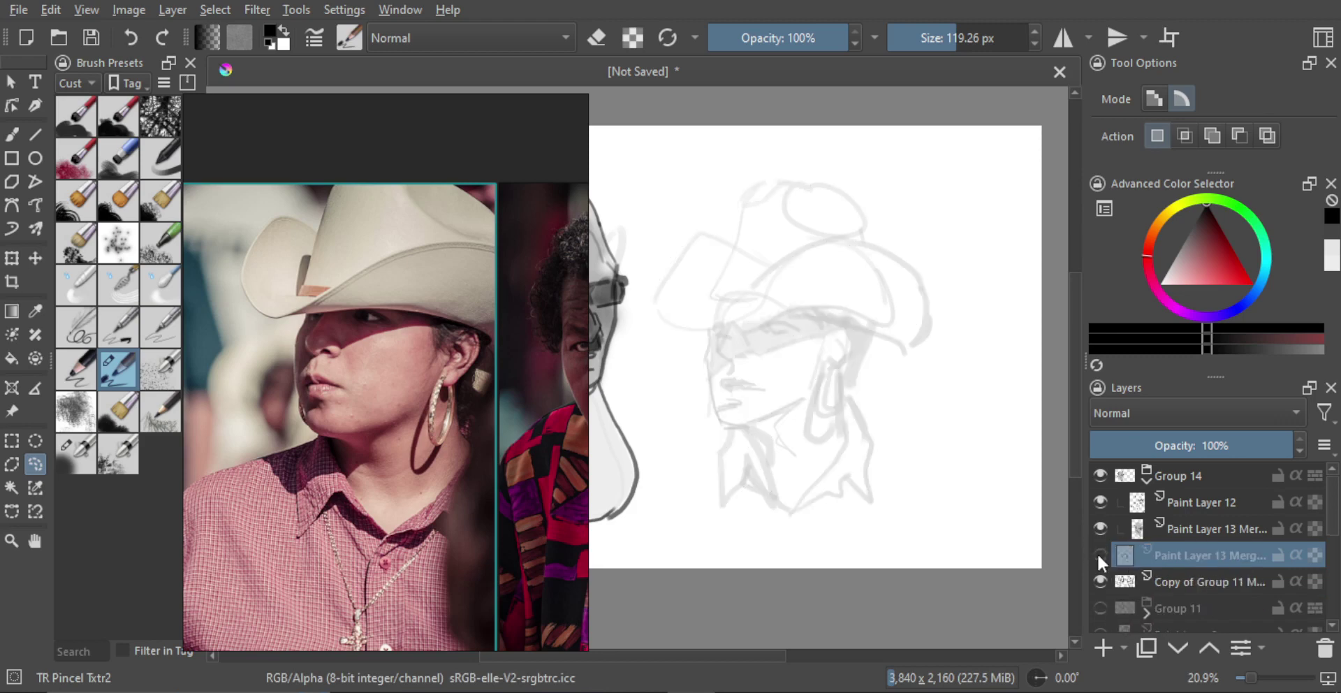
left_click(1099, 553)
left_click(1101, 476)
left_click(1147, 482)
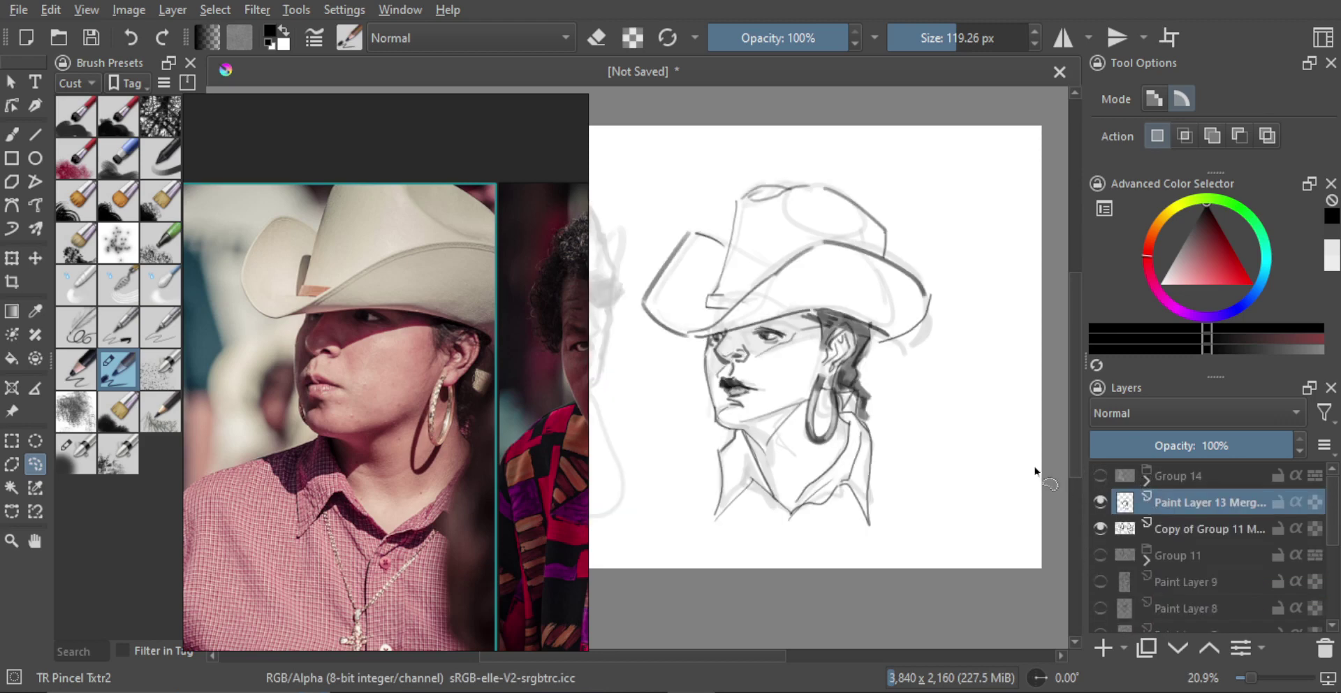
Step: Add a paint layer above the rough sketch and shade the brim area beside the crown at about 123 px, erasing the excess
key("b")
left_click_drag(865, 342, 875, 350)
left_click(1124, 533)
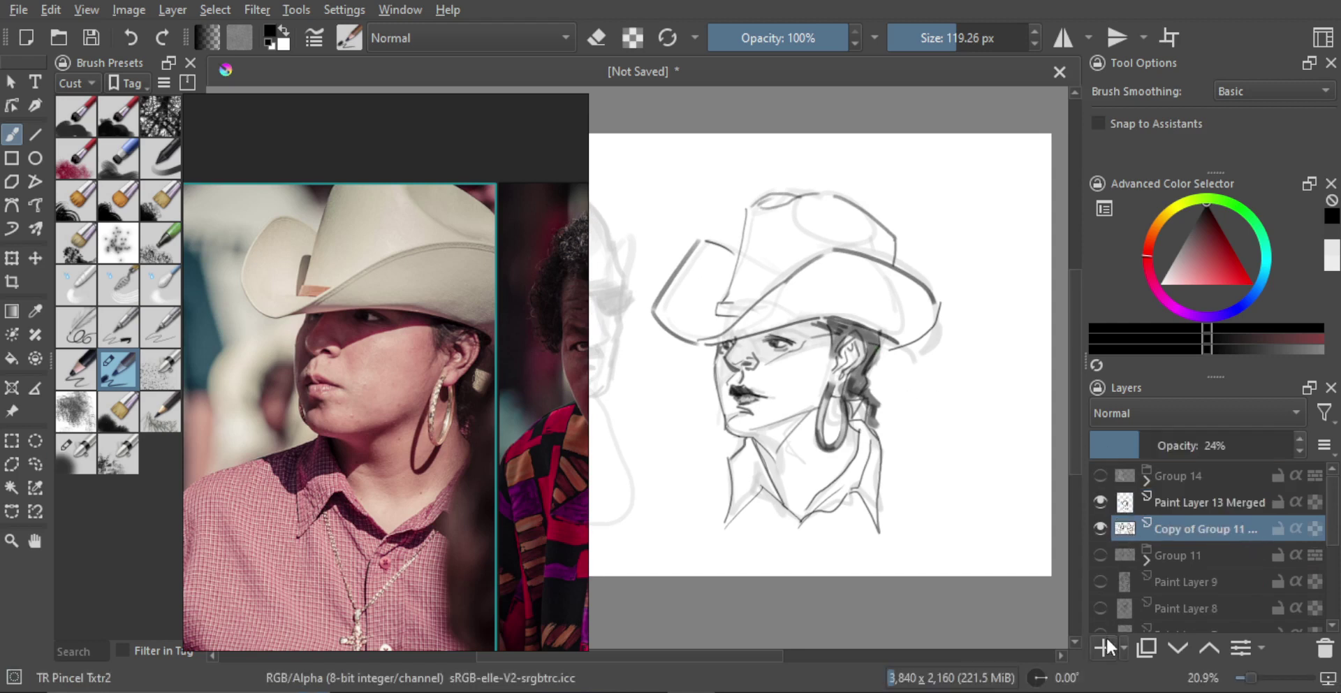
left_click(1103, 647)
left_click_drag(722, 300, 713, 315, "shift")
key("ctrl+z")
left_click_drag(731, 266, 726, 310)
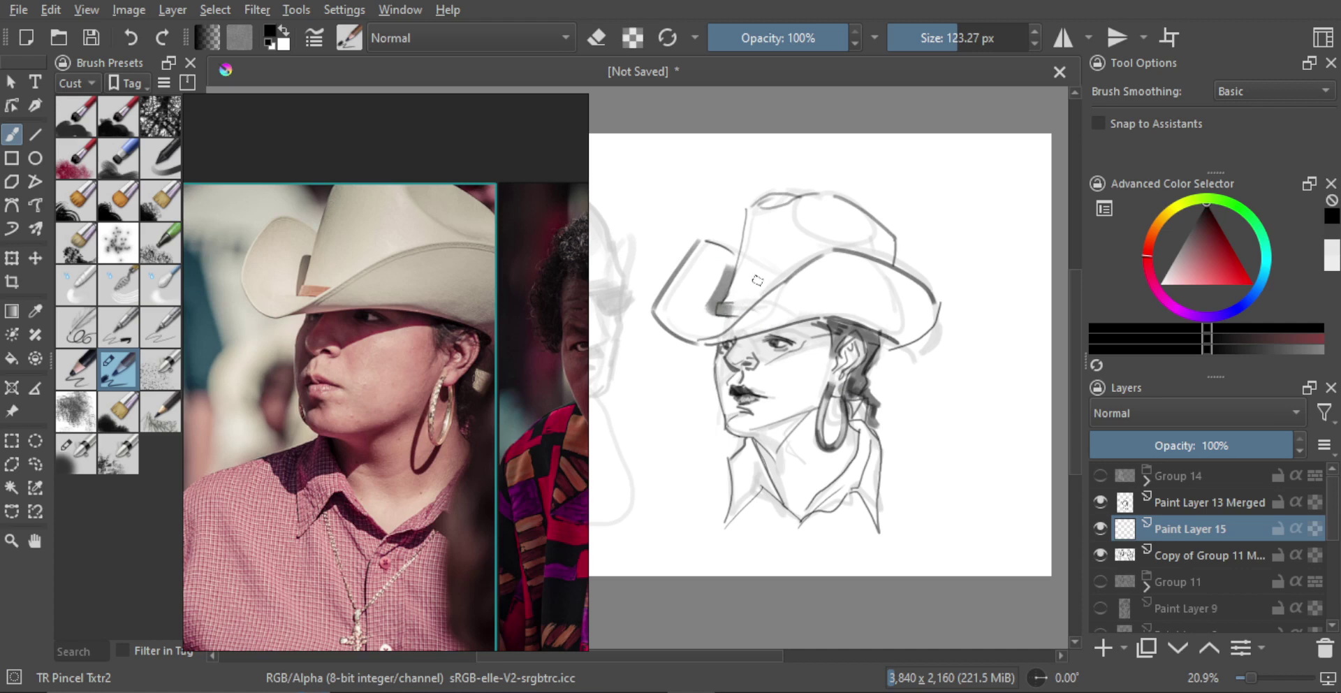
key("e")
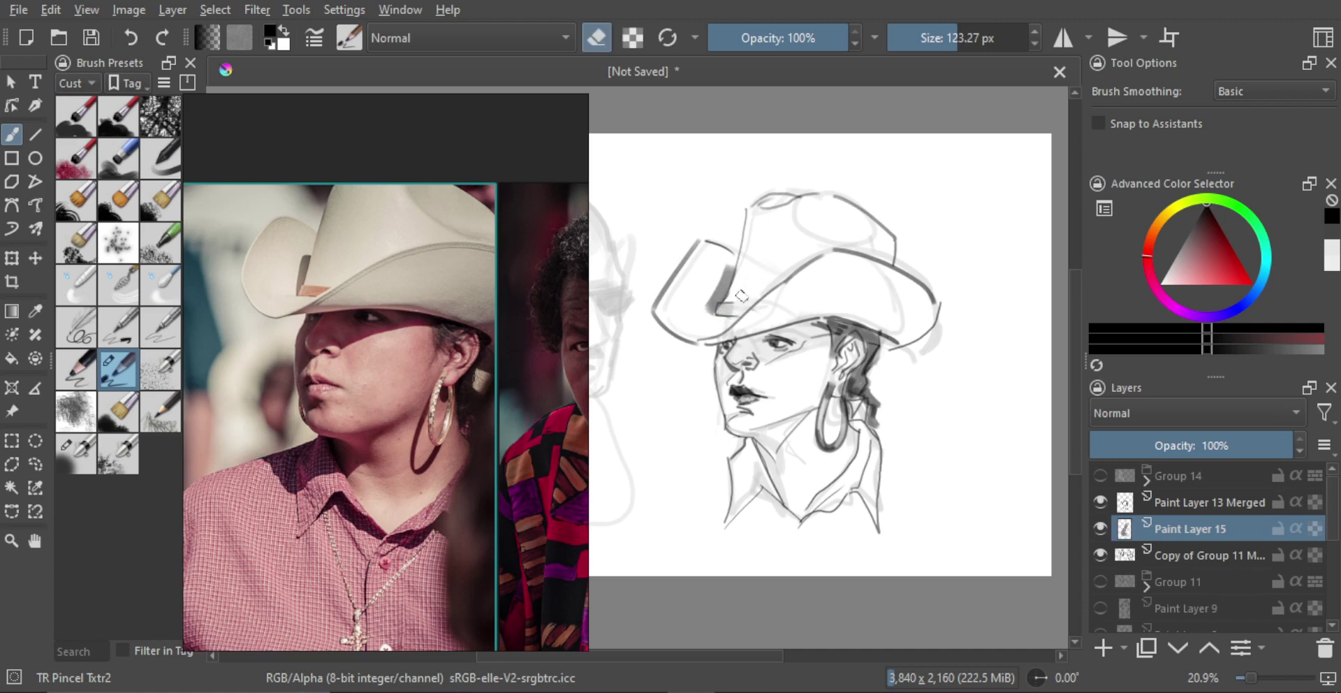
left_click_drag(721, 266, 737, 265)
Step: Fill the near side of the hat brim with grey using a brush of about 231 px, and clean its edges with a smaller eraser
left_click_drag(772, 345, 846, 344, "shift")
key("e")
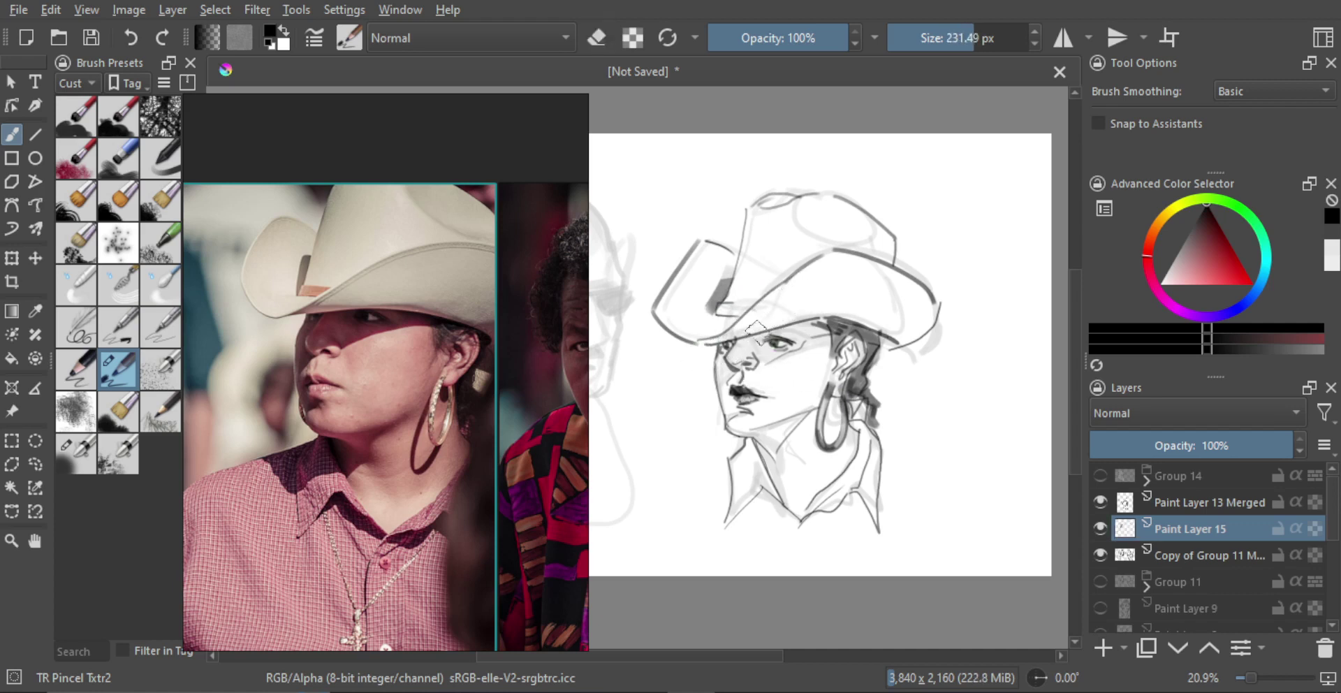
mouse_move(706, 354)
left_mouse_down()
mouse_move(847, 261)
mouse_move(760, 329)
mouse_move(869, 271)
mouse_move(799, 315)
mouse_move(880, 312)
mouse_move(878, 331)
mouse_move(914, 299)
mouse_move(936, 317)
left_mouse_up()
key("e")
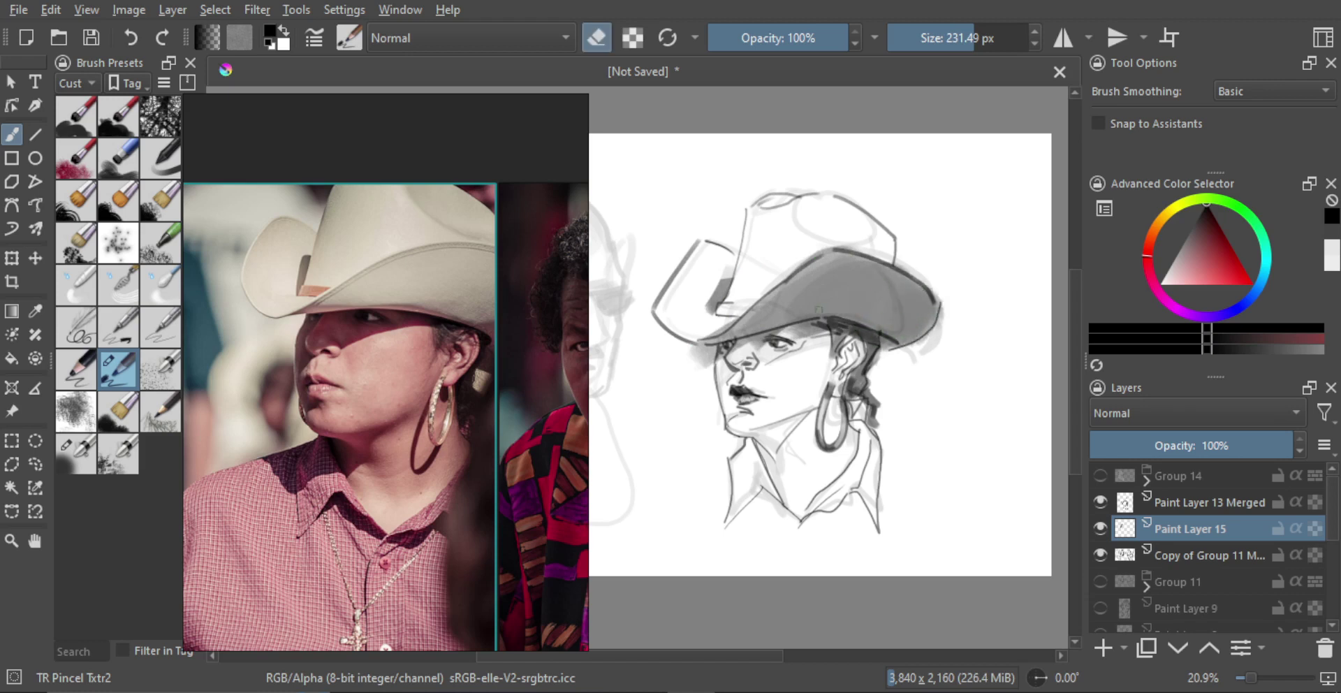
key("bracketleft")
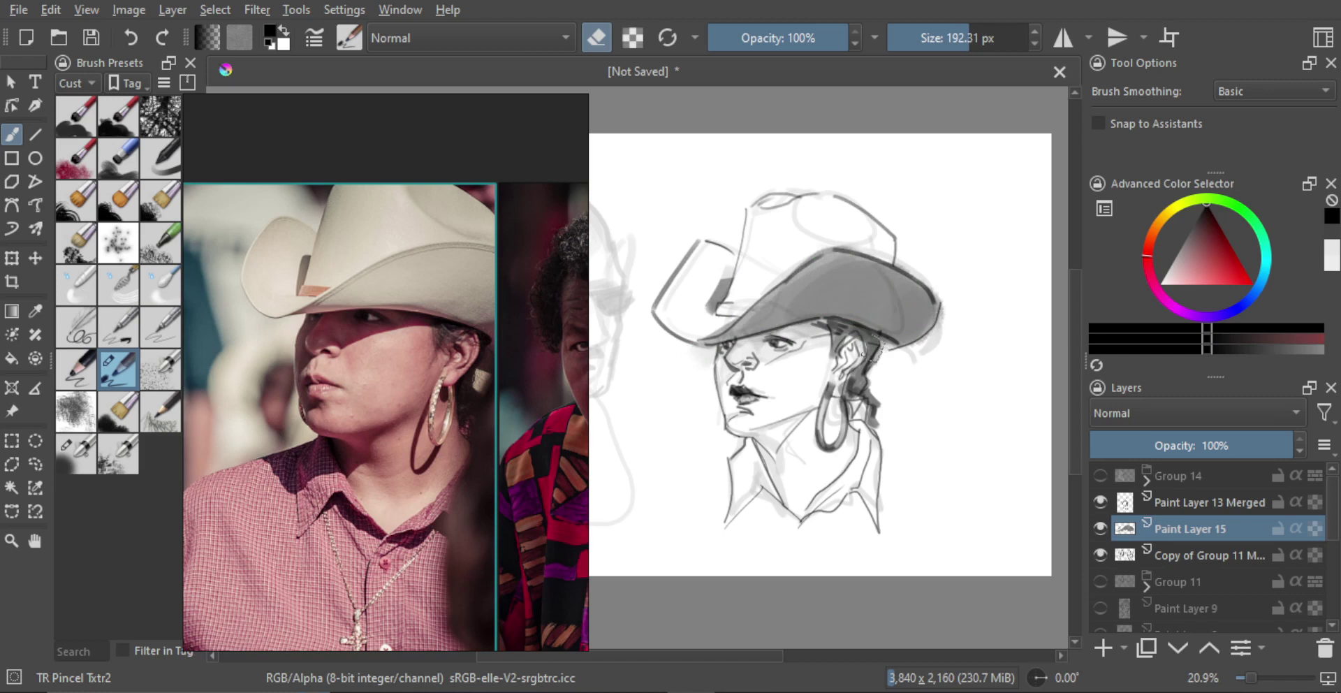
Step: Shade the shadowed front and upper part of the face under the brim in grey with a smaller brush
key("e")
key("bracketleft")
mouse_move(713, 365)
left_mouse_down()
mouse_move(822, 328)
mouse_move(718, 353)
mouse_move(727, 340)
mouse_move(822, 331)
mouse_move(723, 360)
mouse_move(769, 338)
mouse_move(750, 336)
mouse_move(738, 409)
mouse_move(721, 431)
mouse_move(772, 360)
left_mouse_up()
Step: Erase the grey spilling outside the face profile with an eraser of about 131 px
key("e")
key("bracketleft")
key("bracketleft")
key("bracketleft")
key("bracketleft")
key("bracketleft")
key("bracketleft")
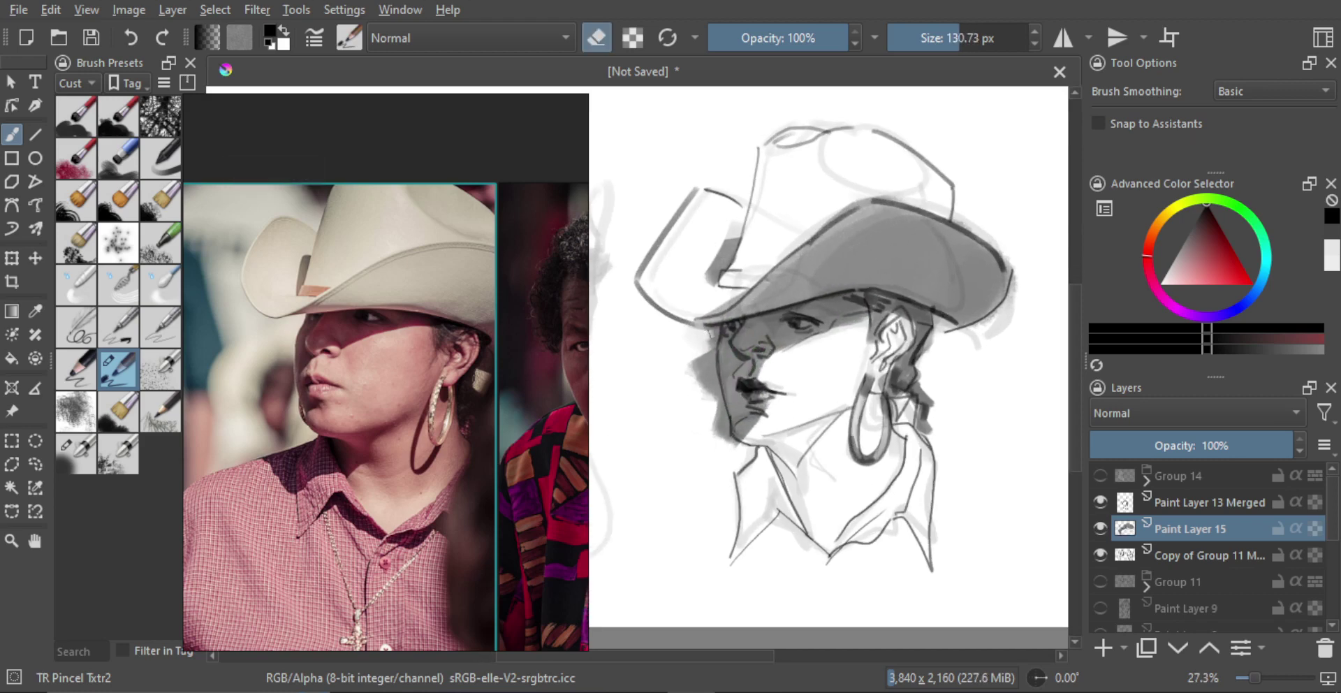
mouse_move(707, 334)
left_mouse_down()
mouse_move(708, 381)
mouse_move(695, 356)
mouse_move(702, 399)
mouse_move(708, 355)
mouse_move(710, 439)
left_mouse_up()
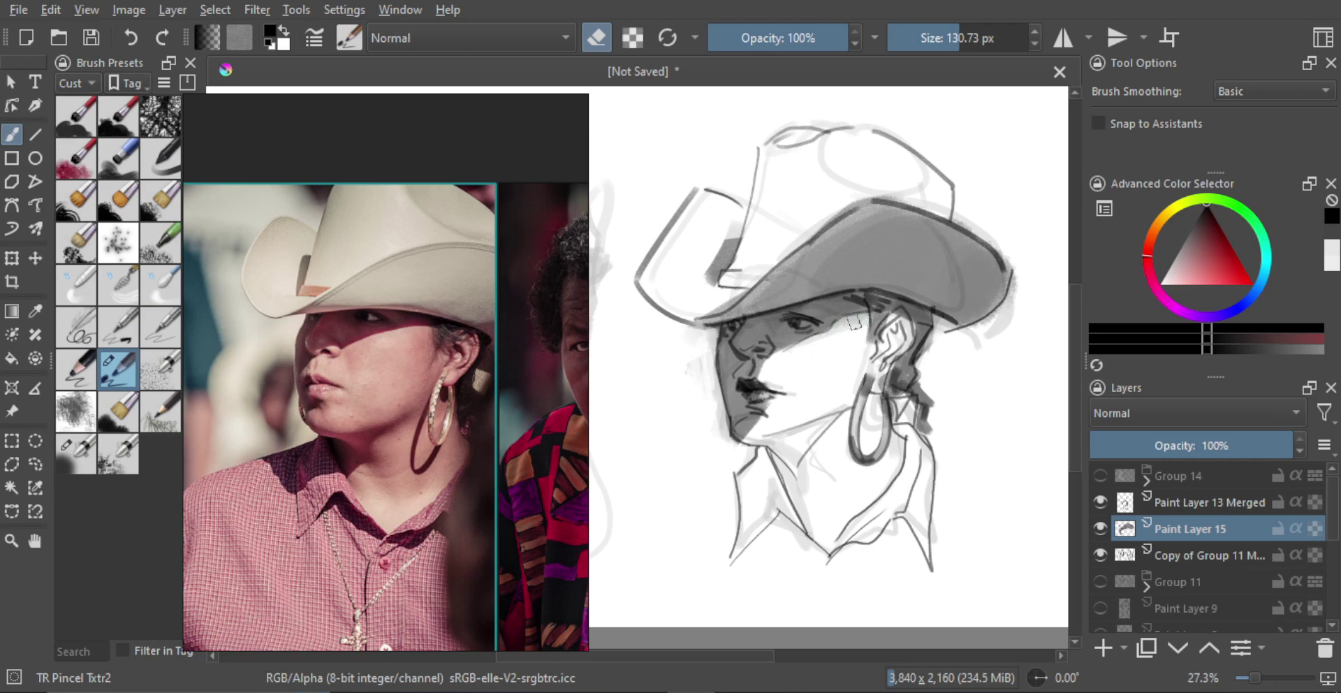
Step: Refine the grey shadow's edge across the nose and cheek, alternating the eraser and the brush from about 131 down to 95 px
left_click_drag(796, 353, 832, 334)
left_click_drag(756, 352, 782, 314)
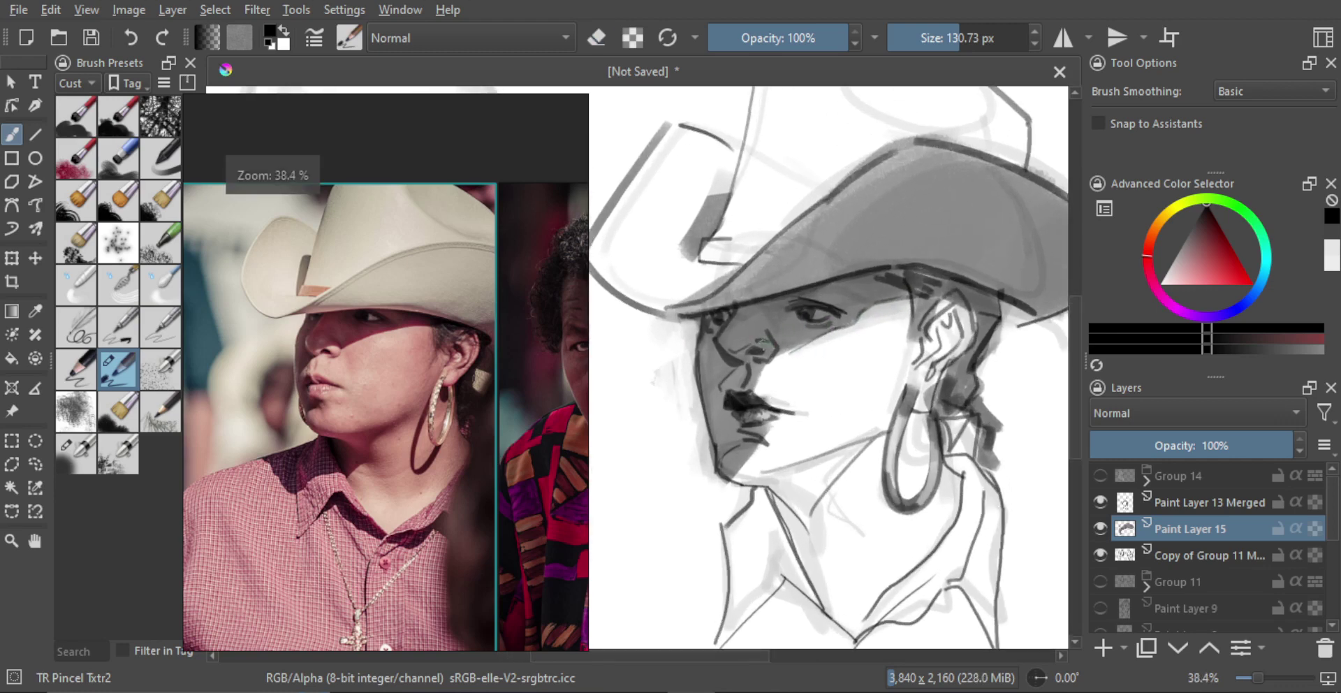
key("e")
left_click_drag(789, 362, 769, 328)
left_click_drag(783, 359, 759, 360)
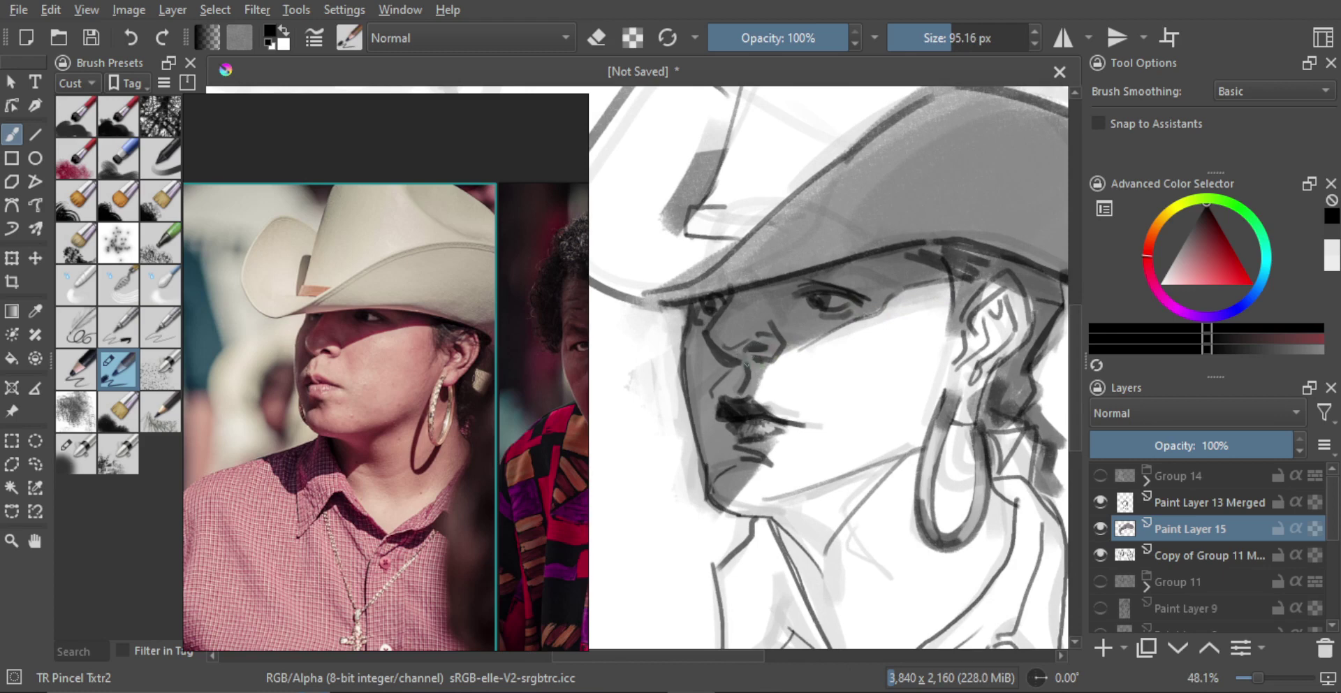
Step: Erase highlights on the nostril wing and between the nose and upper lip, shrinking the eraser from about 95 to 68 px
key("e")
left_click_drag(749, 355, 771, 342)
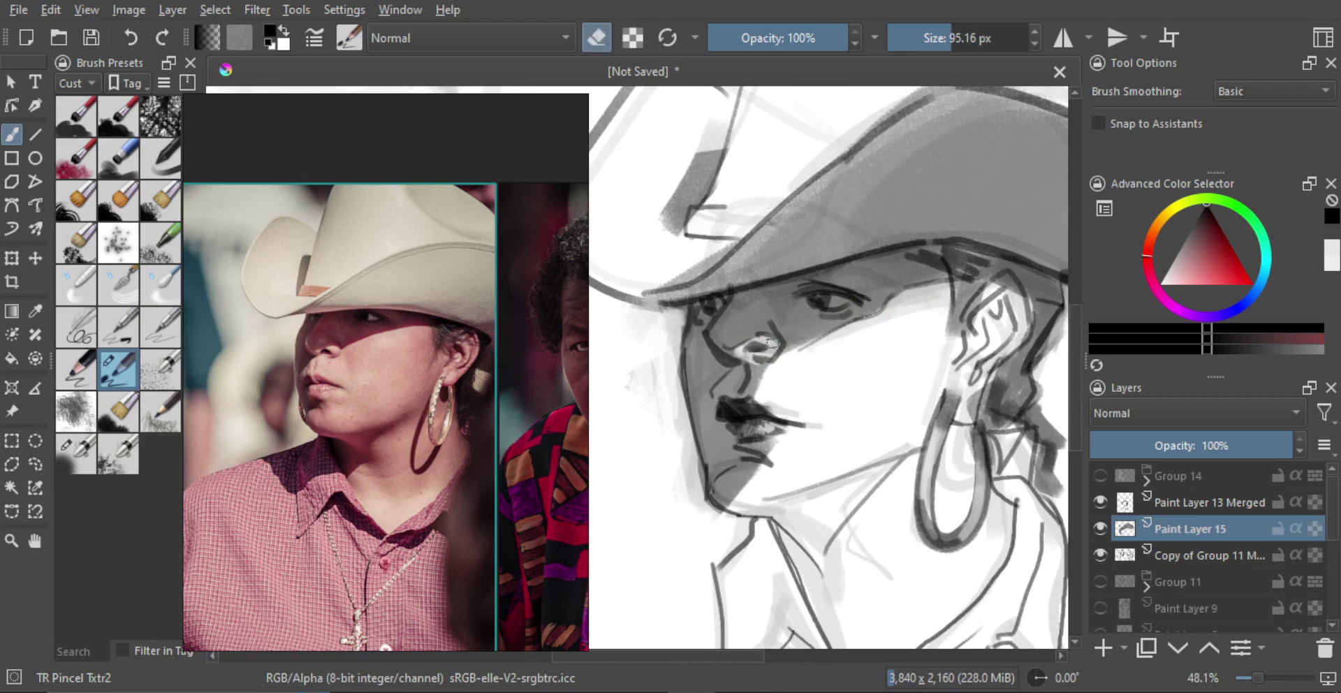
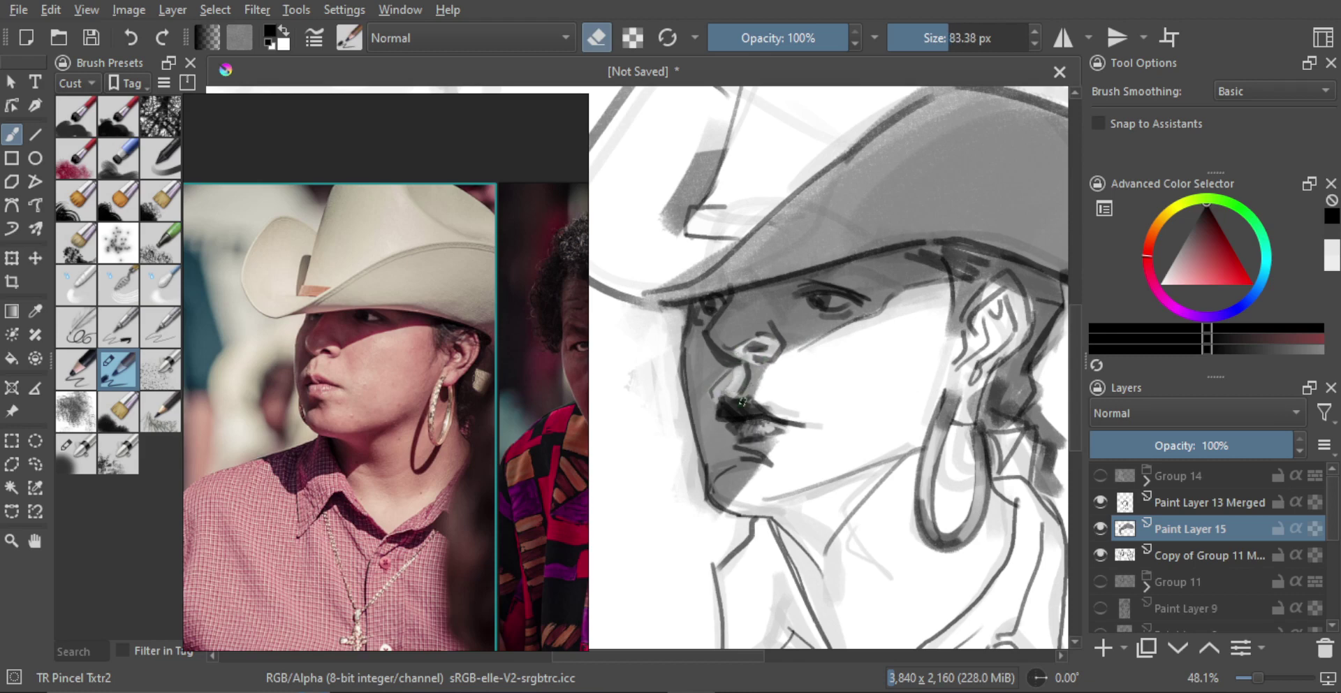
key("bracketleft")
key("bracketright")
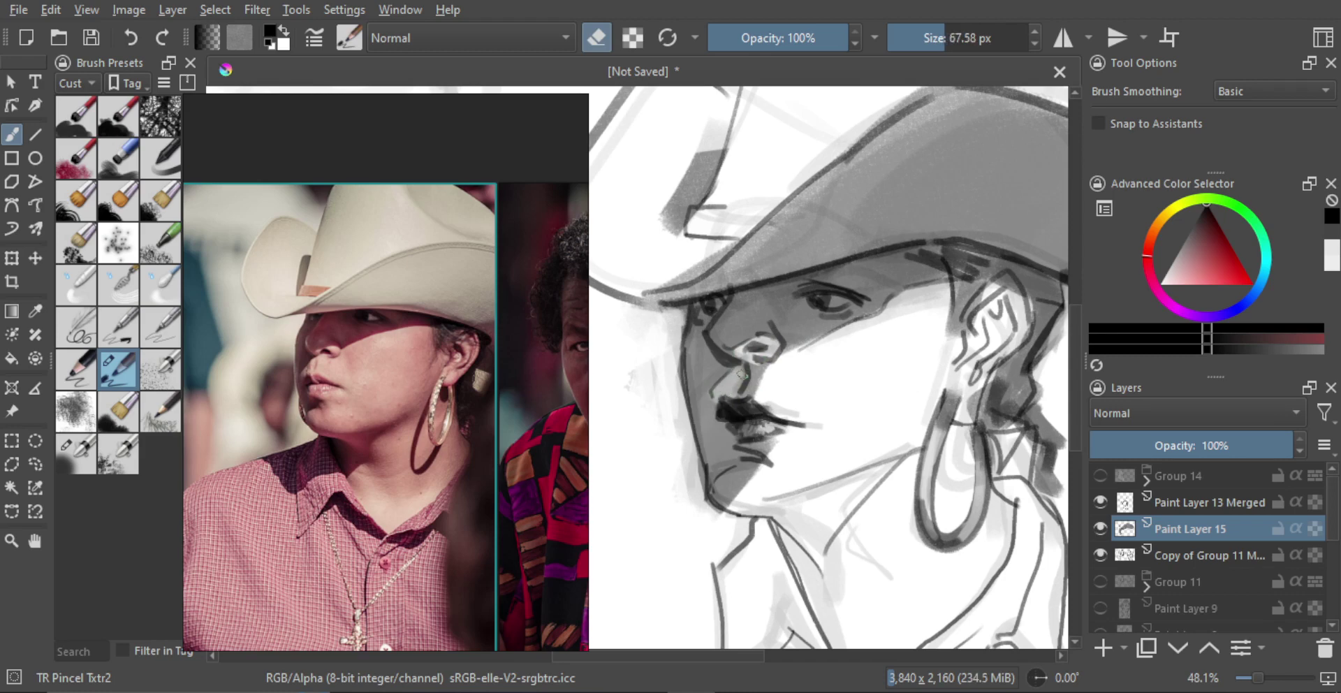
scroll(786, 405, "down", 2)
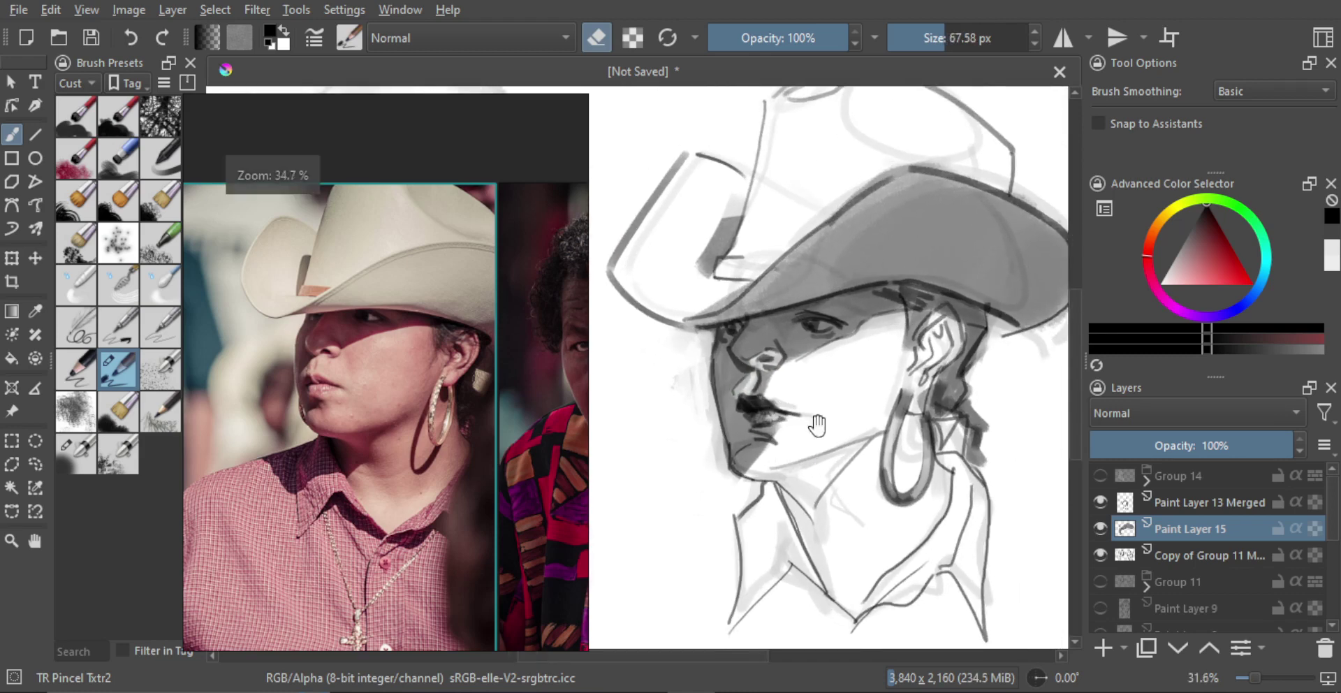
scroll(817, 424, "up", 2)
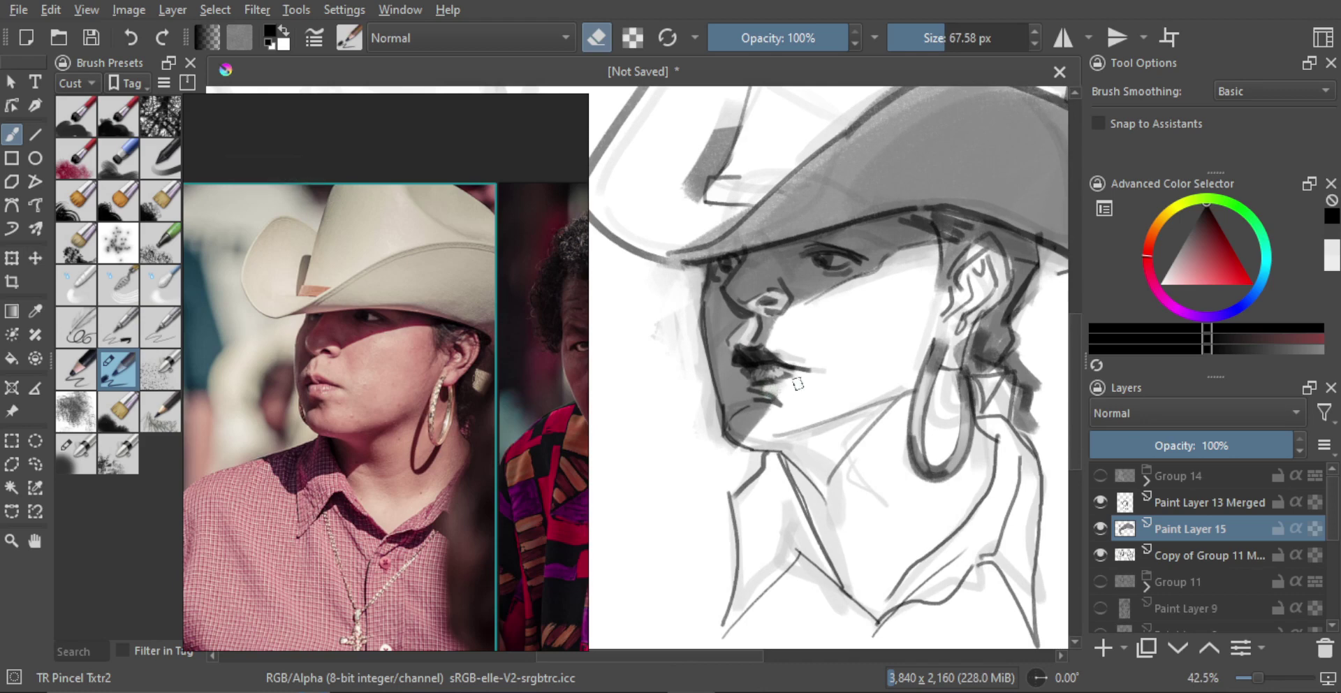
Step: Erase the grey from the lower lip with an eraser of about 64 px and from the chin with one of about 110 px
key("bracketleft")
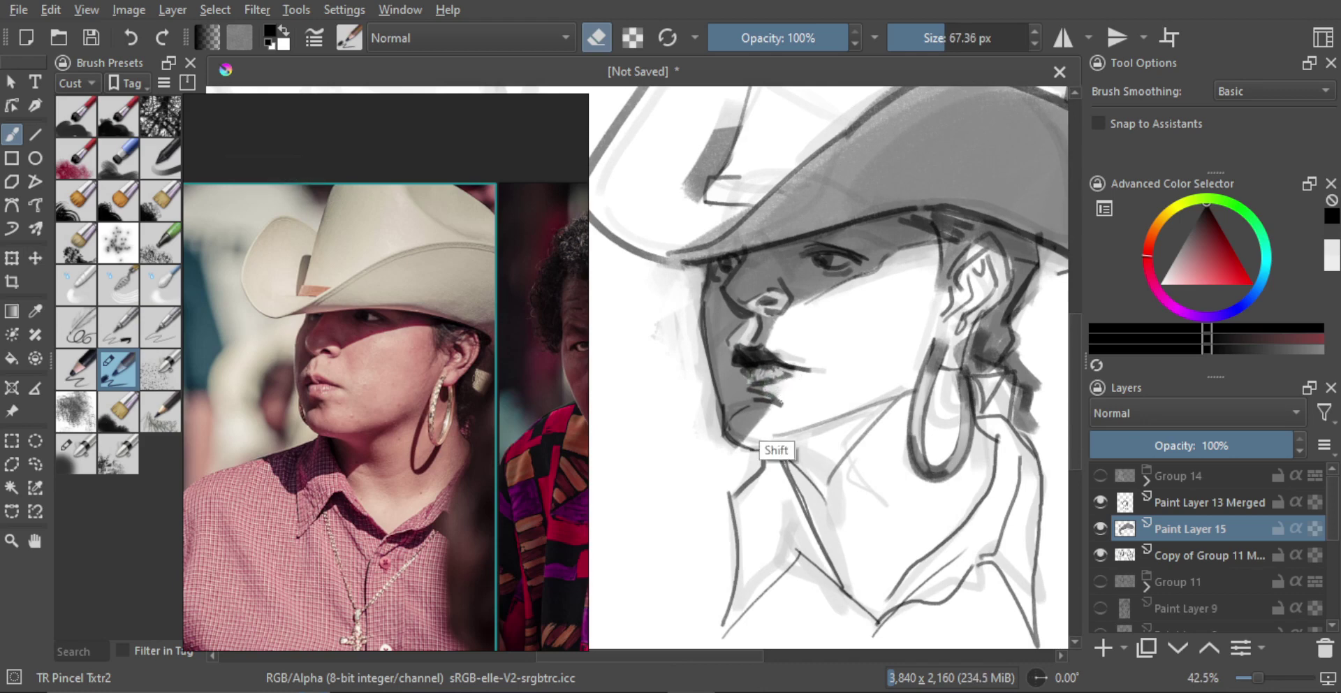
key("bracketleft")
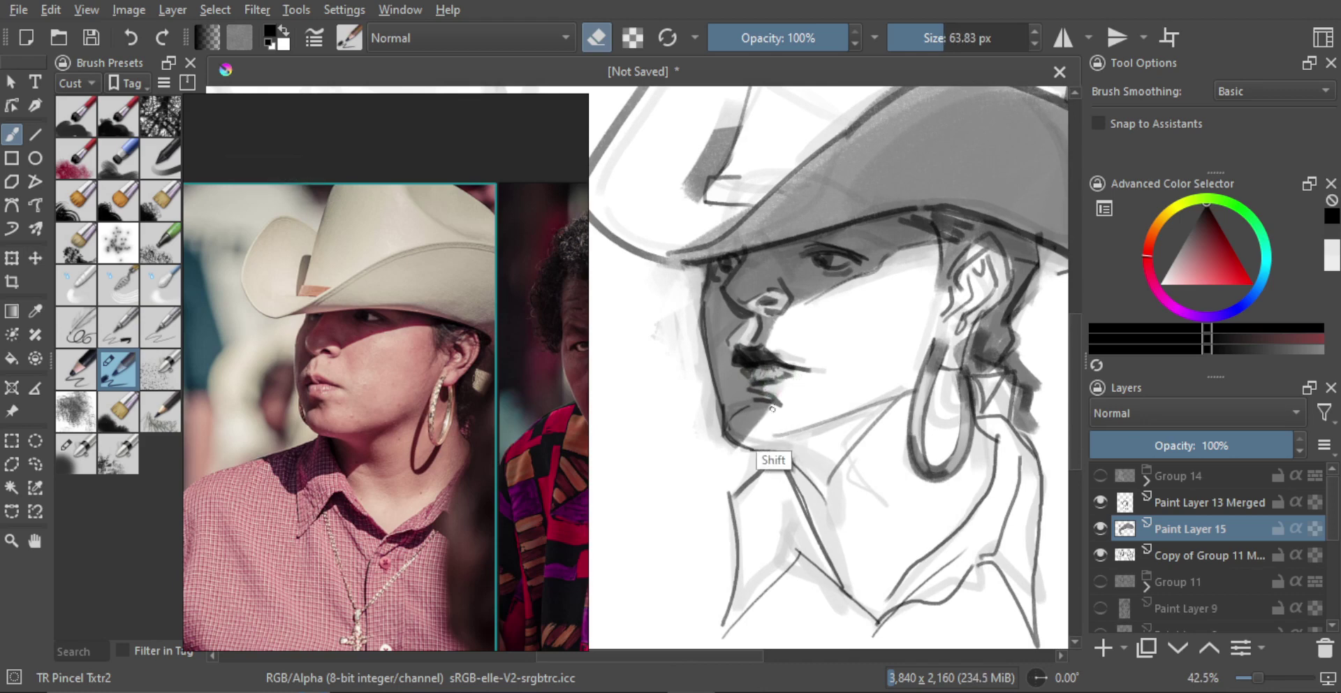
key("bracketright")
key("bracketright")
key("bracketright")
key("bracketright")
key("bracketright")
key("bracketright")
key("bracketright")
key("bracketright")
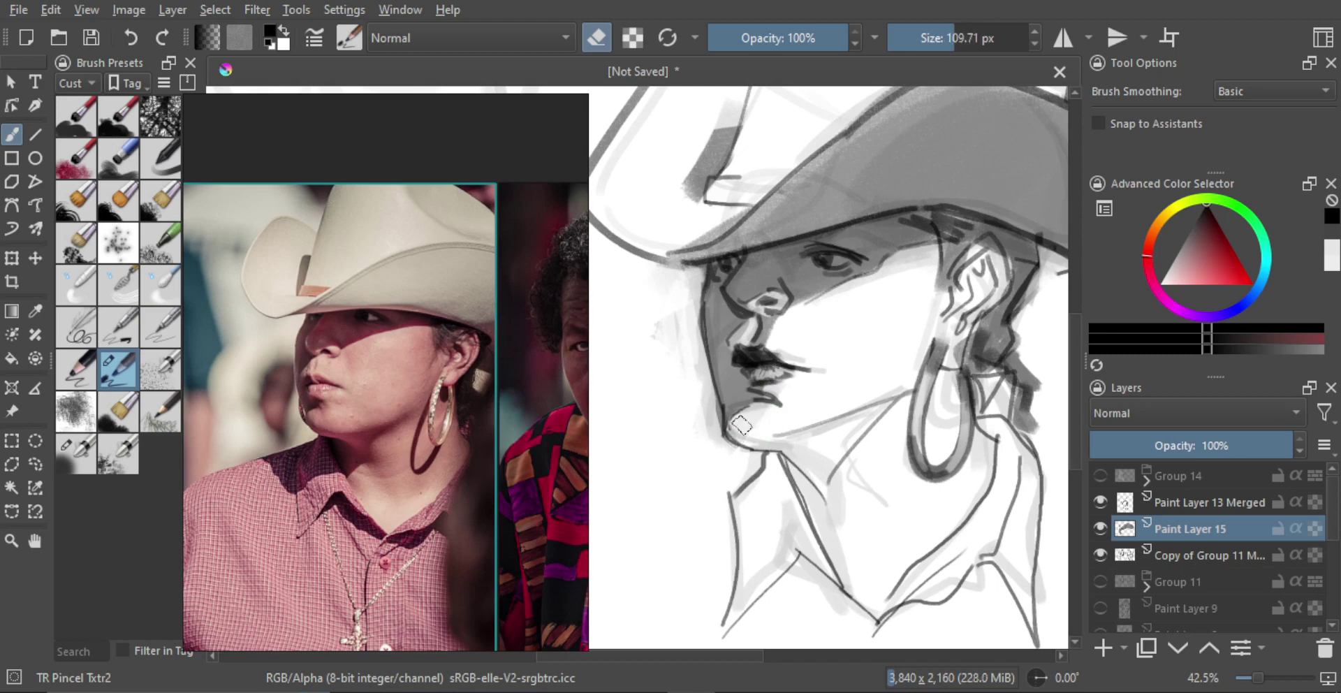
scroll(768, 429, "down", 5)
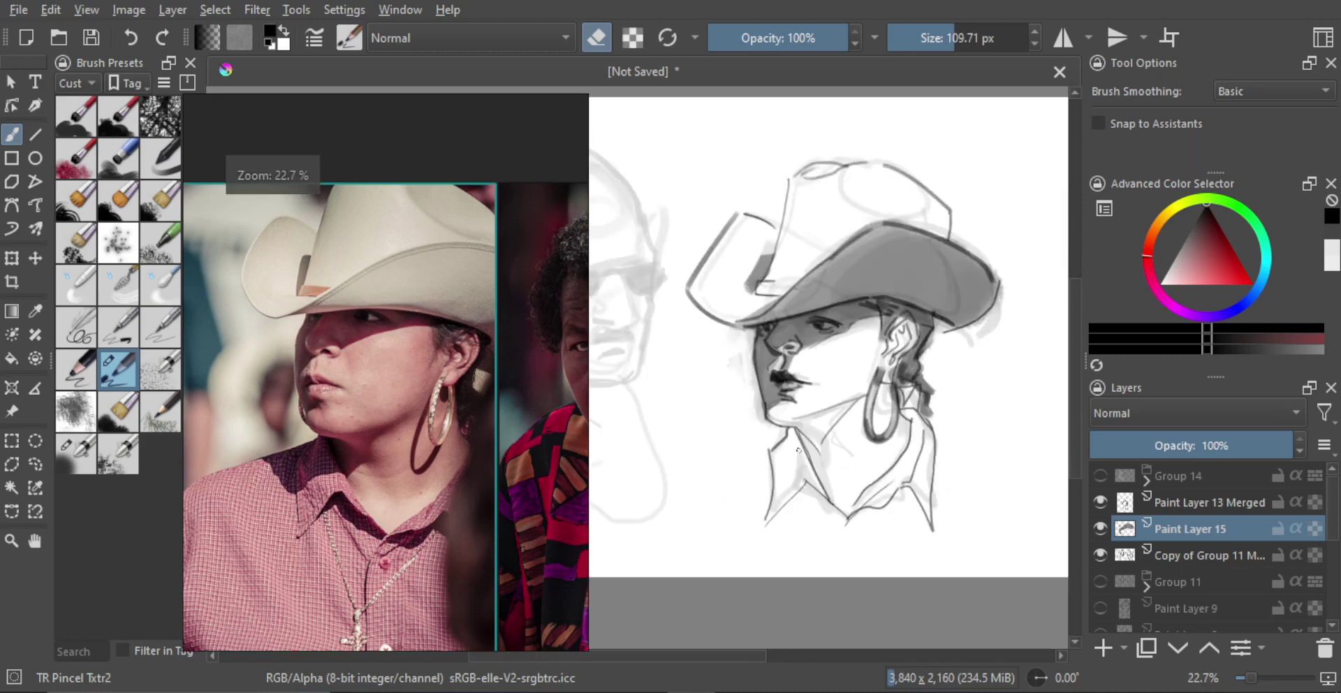
Step: Add a paint layer above the grey shading, set the brush to about 136 px and sample a grey from the drawing
key("e")
scroll(776, 417, "up", 2)
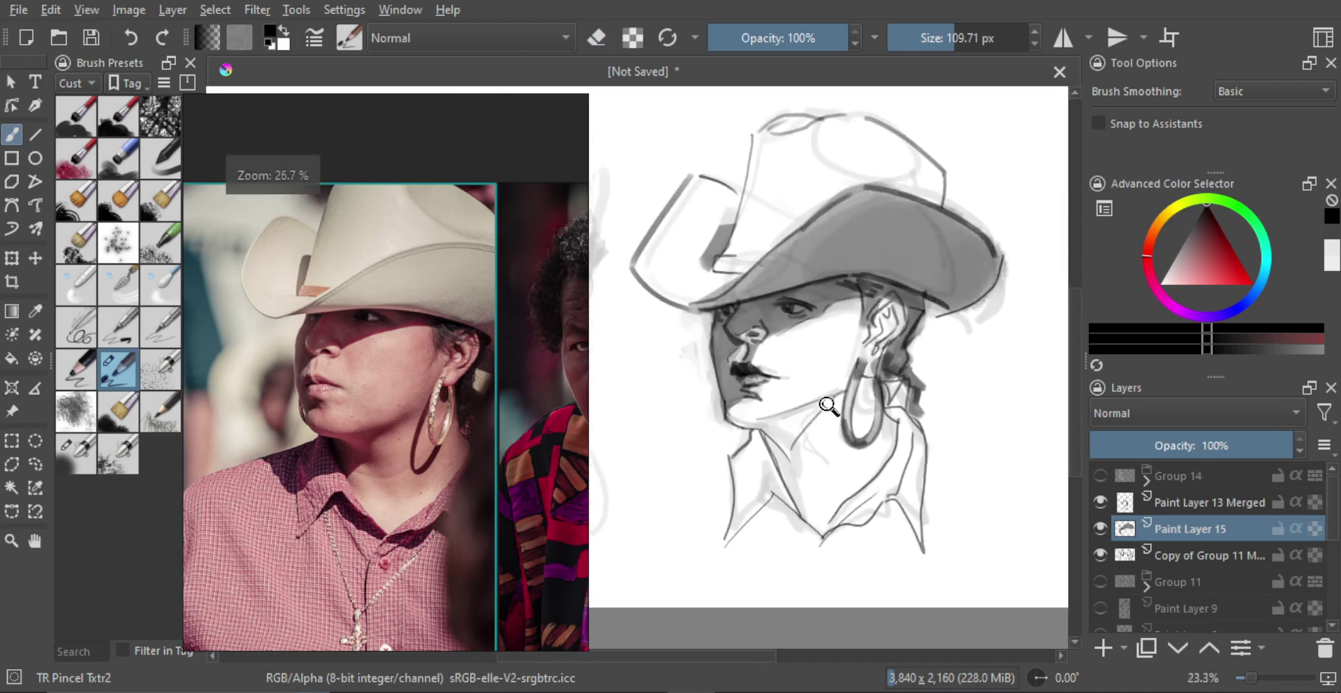
key("bracketright")
key("bracketright")
key("bracketright")
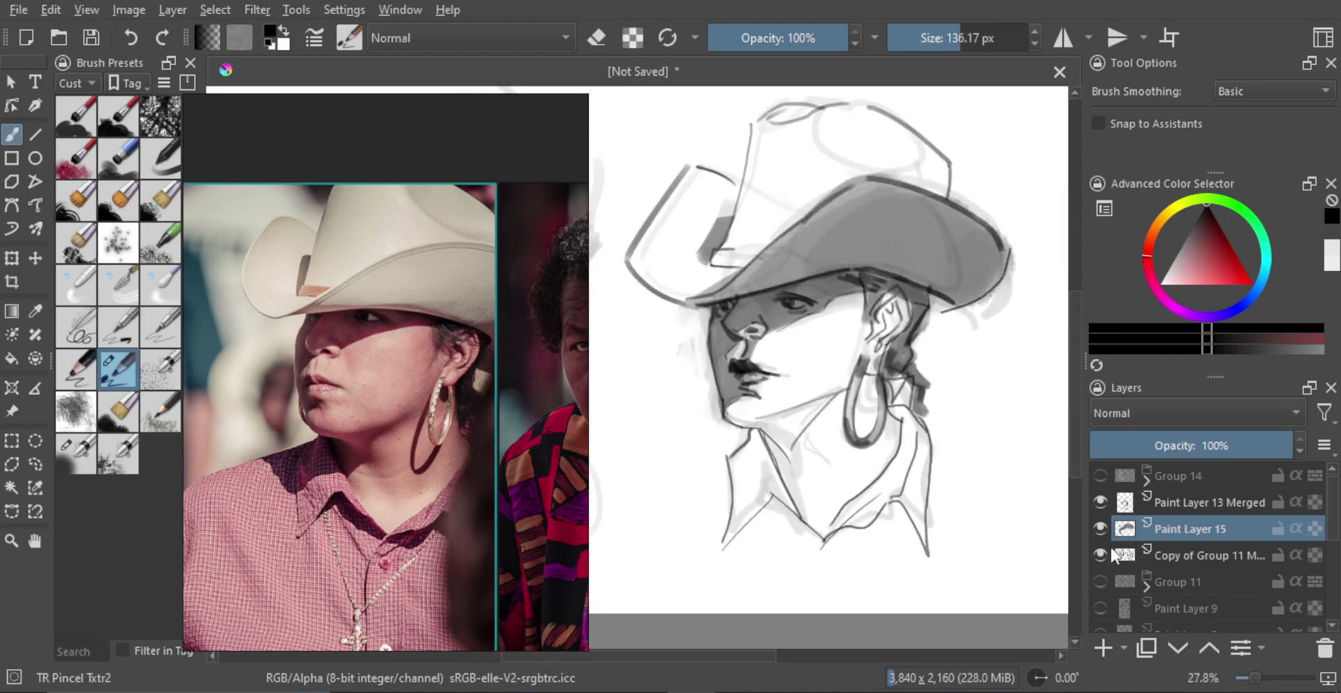
left_click(1104, 648)
left_click(772, 416, "ctrl")
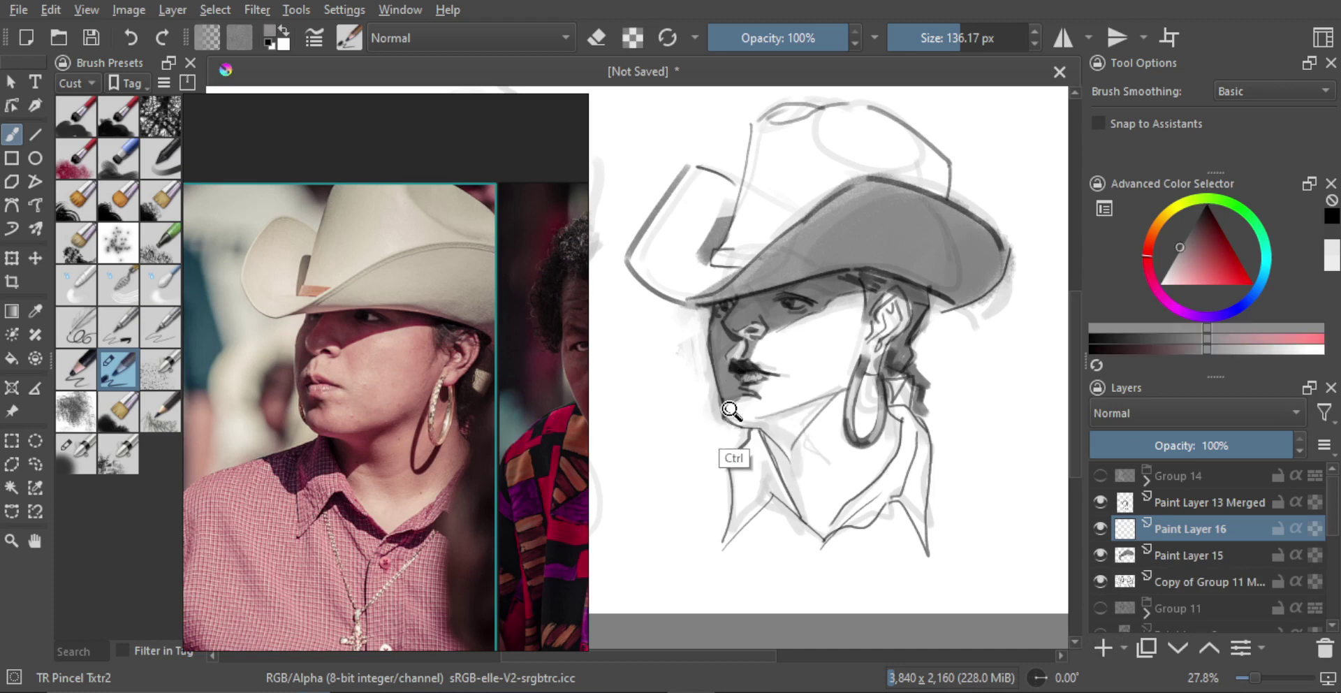
Step: Sample the face shadow's grey and shade the underside of the jaw and the neck with a brush of about 123 px, redoing the first stroke
scroll(764, 409, "up", 2)
key("bracketleft")
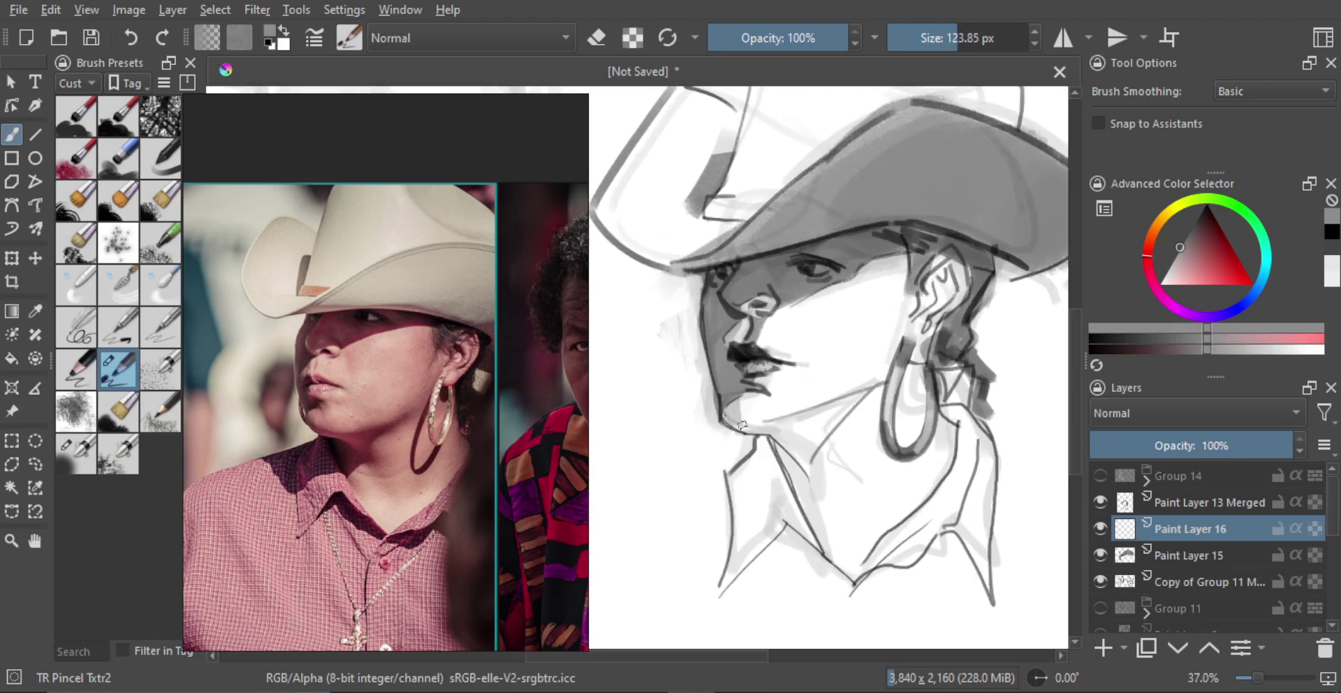
left_click_drag(733, 420, 731, 419, "shift")
left_click(711, 339, "ctrl")
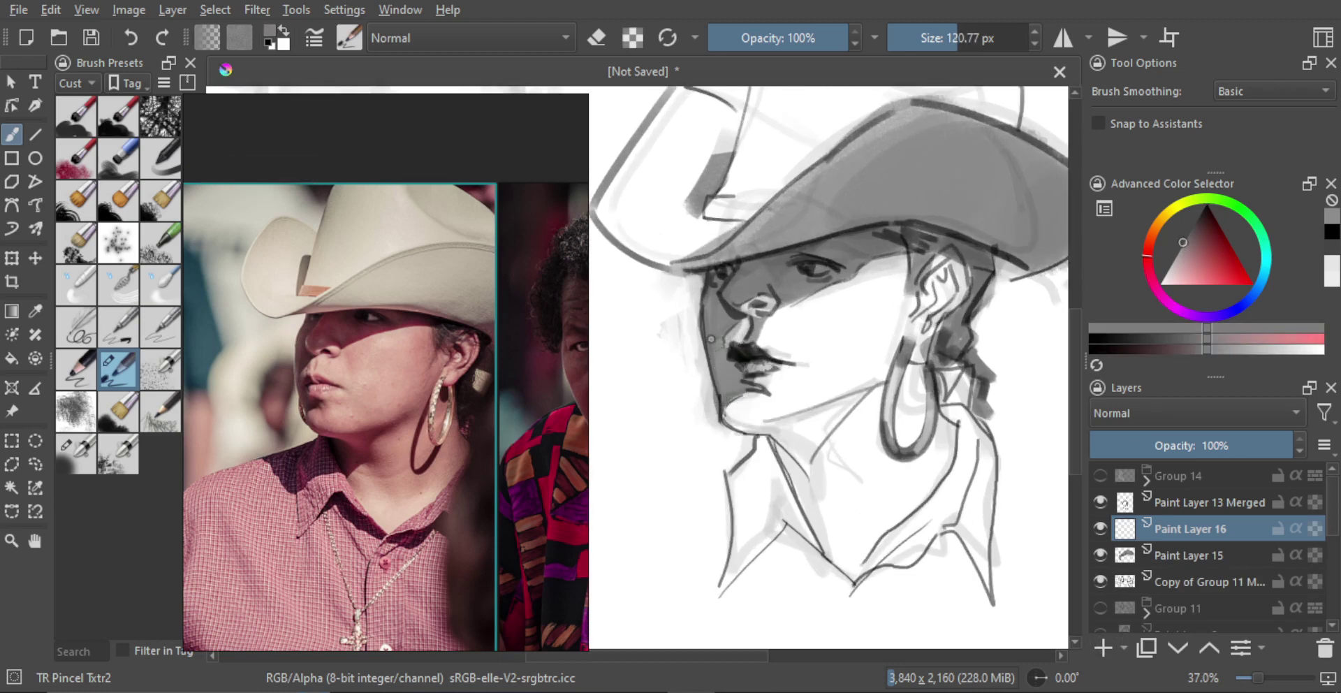
key("bracketright")
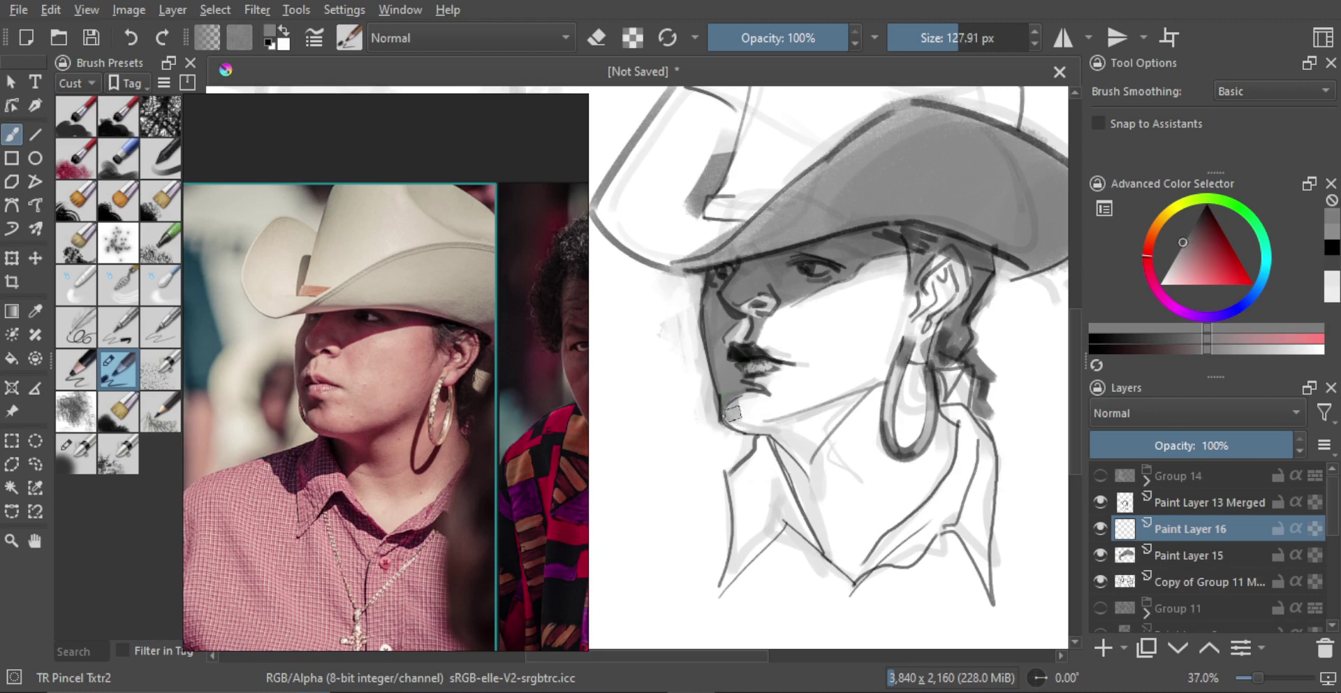
key("bracketleft")
key("ctrl+z")
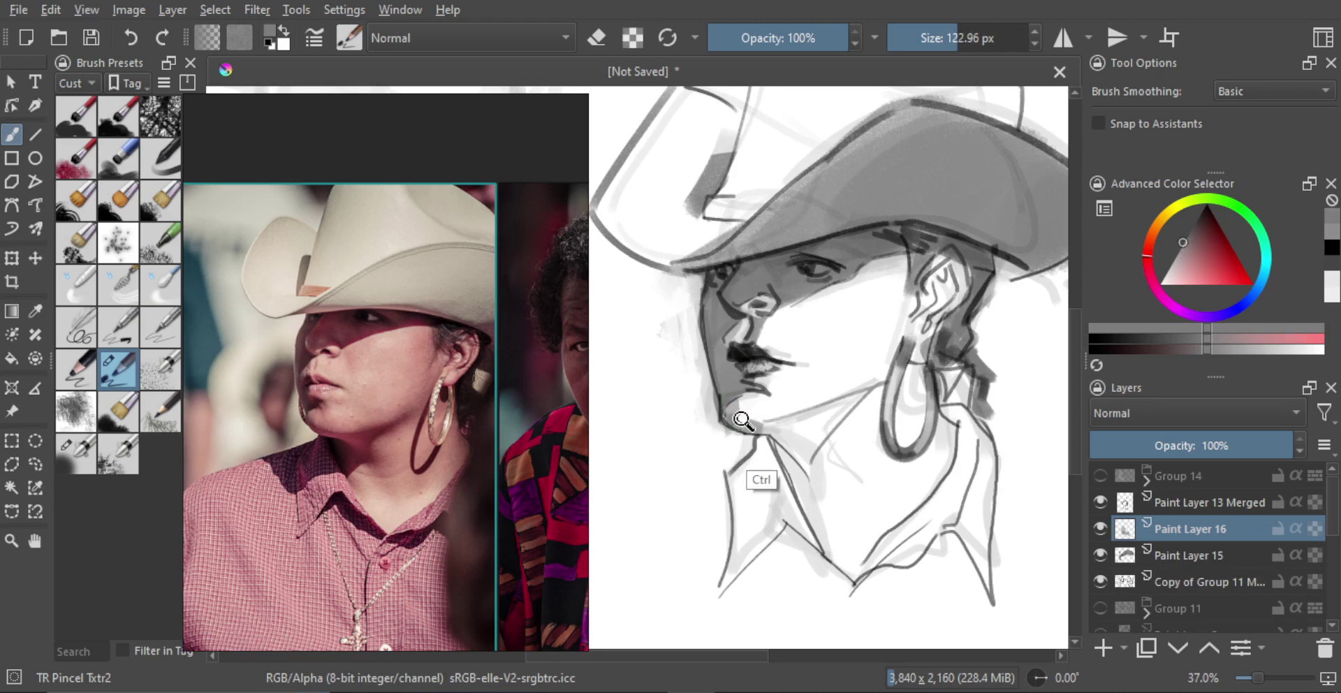
mouse_move(734, 405)
left_mouse_down()
mouse_move(730, 419)
mouse_move(773, 419)
left_mouse_up()
mouse_move(744, 427)
left_mouse_down()
mouse_move(877, 381)
mouse_move(818, 397)
mouse_move(836, 408)
mouse_move(820, 416)
mouse_move(862, 390)
mouse_move(814, 436)
mouse_move(833, 440)
mouse_move(804, 445)
mouse_move(772, 425)
mouse_move(811, 472)
mouse_move(793, 483)
mouse_move(779, 427)
mouse_move(774, 449)
mouse_move(834, 410)
mouse_move(776, 428)
mouse_move(788, 465)
mouse_move(780, 432)
mouse_move(785, 461)
mouse_move(826, 405)
mouse_move(790, 451)
mouse_move(855, 404)
mouse_move(767, 417)
left_mouse_up()
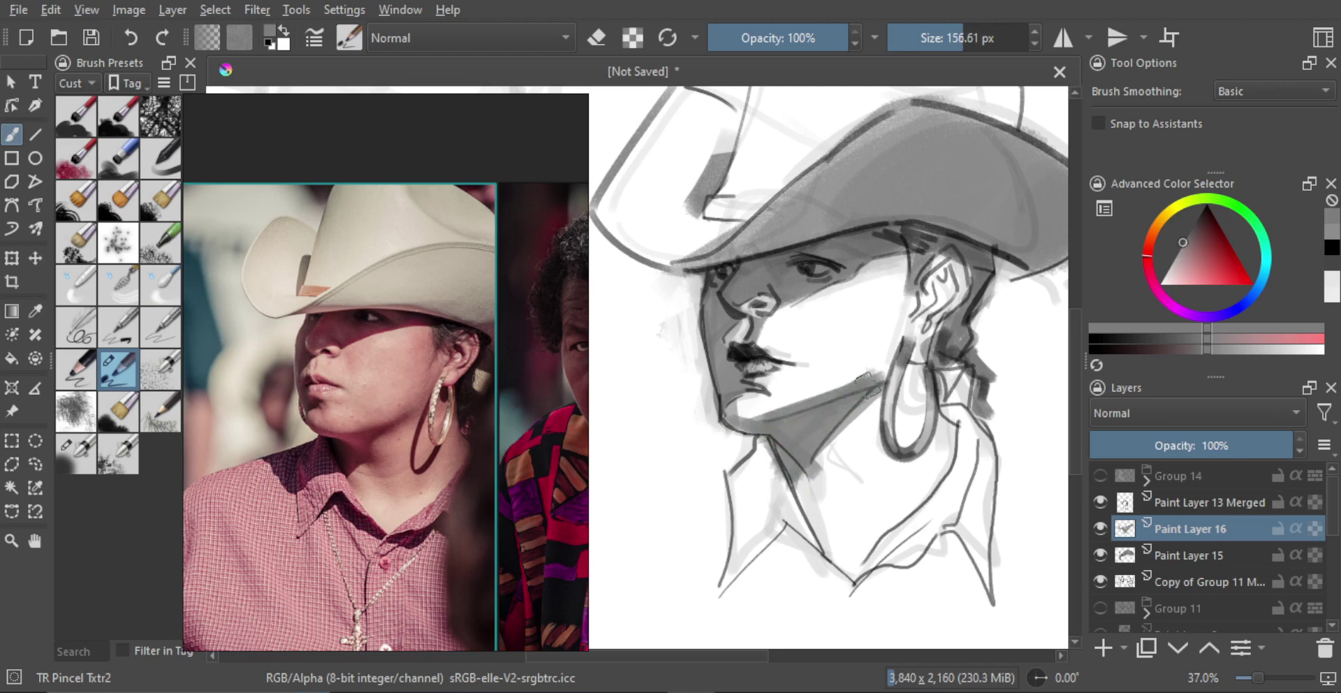
Step: Undo the last neck stroke and trim the neck shading beside the earring with an eraser of about 298 px
mouse_move(865, 411)
left_mouse_down()
mouse_move(843, 473)
mouse_move(860, 413)
mouse_move(890, 384)
mouse_move(859, 382)
mouse_move(853, 428)
mouse_move(814, 398)
mouse_move(861, 414)
left_mouse_up()
key("e")
key("ctrl+z")
mouse_move(910, 356)
left_mouse_down()
mouse_move(848, 396)
mouse_move(854, 447)
mouse_move(902, 411)
mouse_move(887, 436)
left_mouse_up()
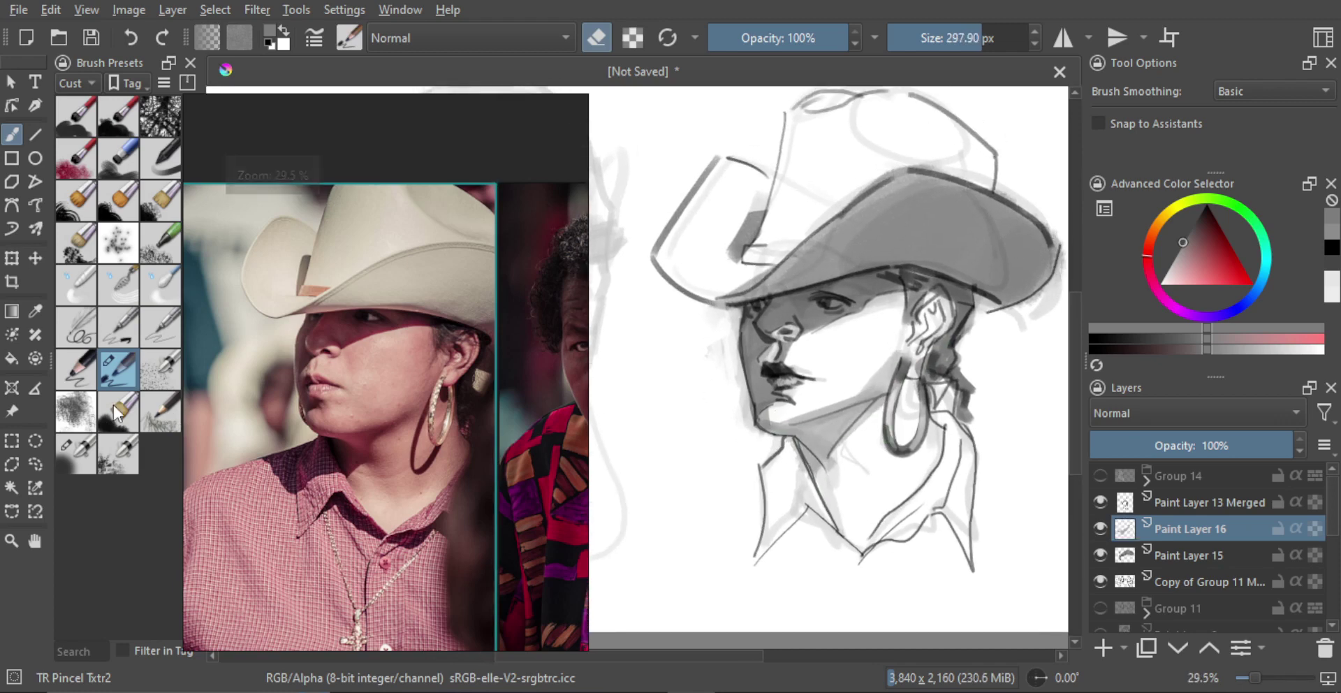
Step: Switch to the TR Smooth Skin brush at about 35 px and blend the neck shadow beneath the jaw
left_click(75, 454)
scroll(726, 377, "up", 1)
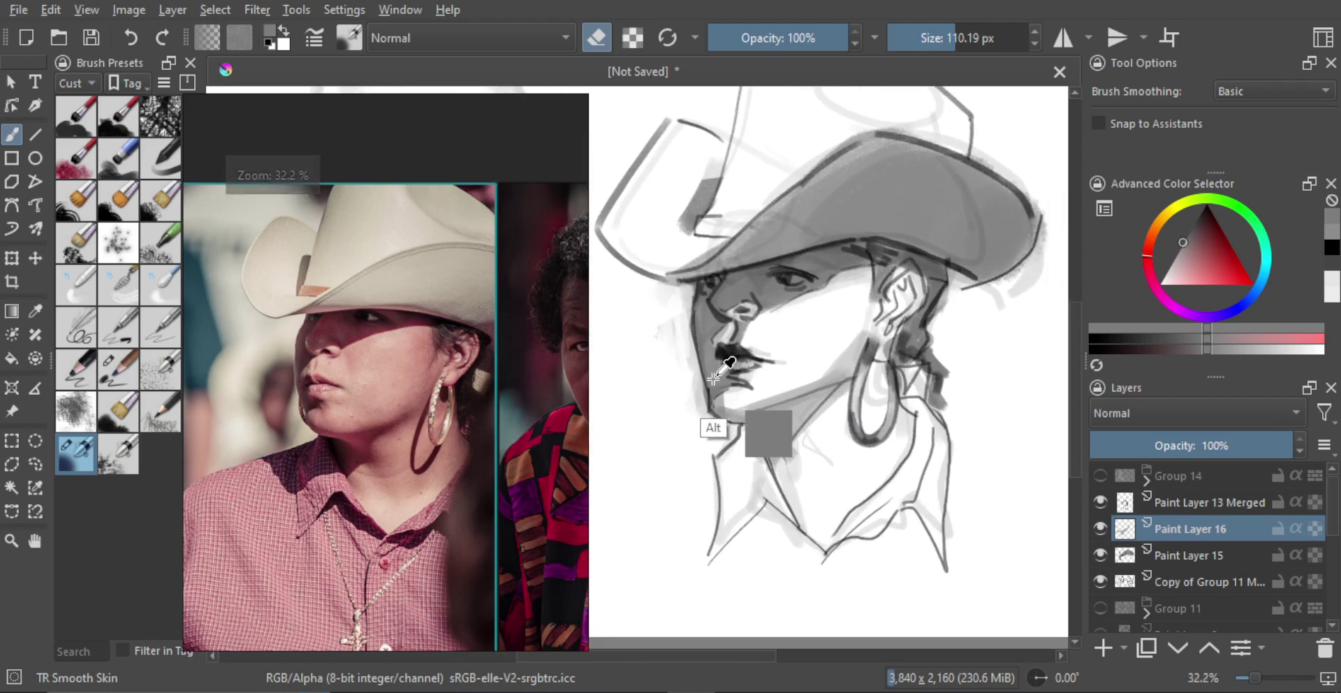
mouse_move(791, 391)
left_mouse_down("shift")
mouse_move(728, 414)
mouse_move(765, 386)
mouse_move(824, 384)
left_mouse_up("shift")
key("e")
key("ctrl+z")
key("ctrl+z")
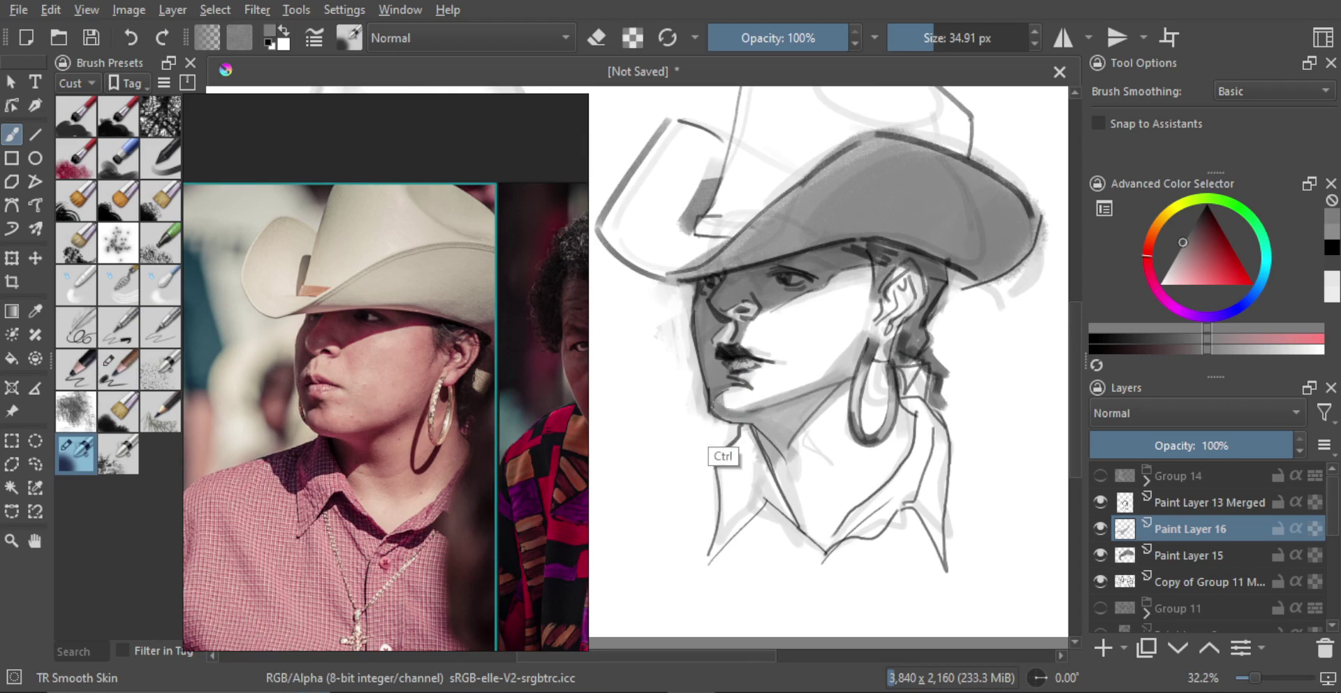
mouse_move(727, 409)
left_mouse_down()
mouse_move(843, 375)
mouse_move(794, 392)
mouse_move(823, 398)
mouse_move(802, 444)
left_mouse_up()
Step: Touch up the neck shadow along the shirt collar with the soft brush, using sizes from about 43 down to 30 px
key("bracketright")
key("bracketright")
key("bracketright")
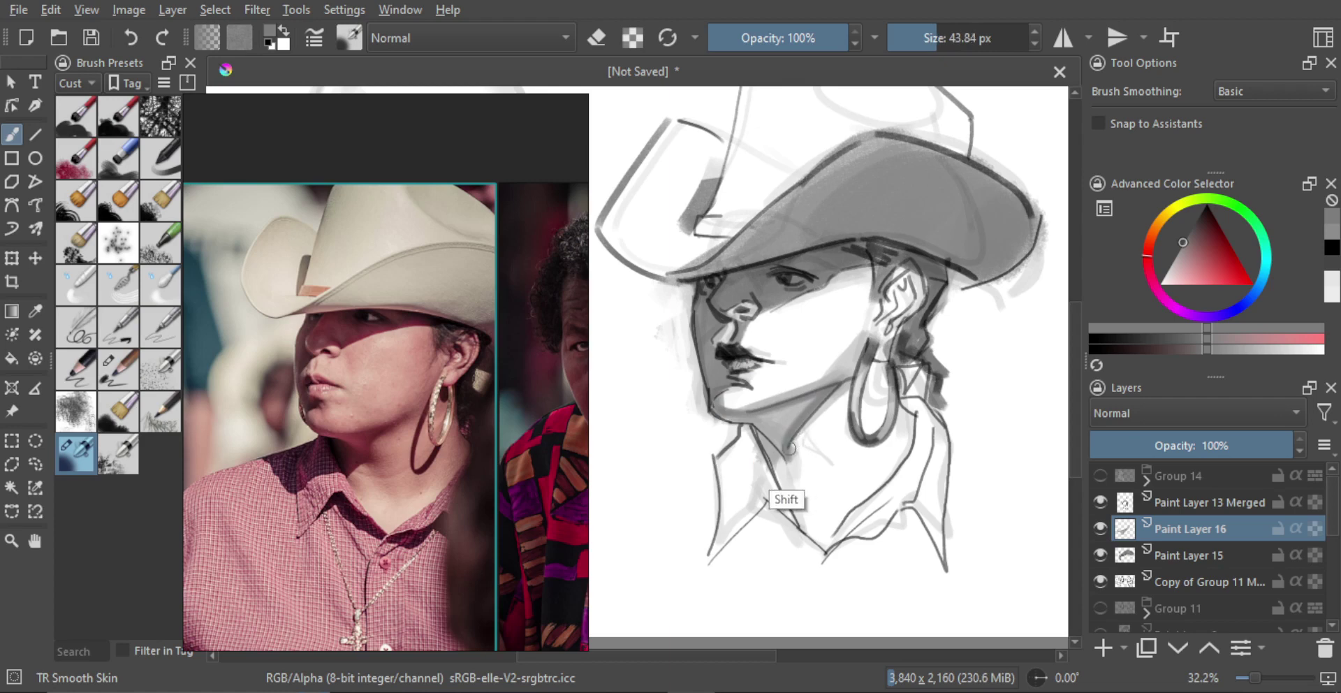
key("bracketleft")
key("bracketleft")
key("bracketleft")
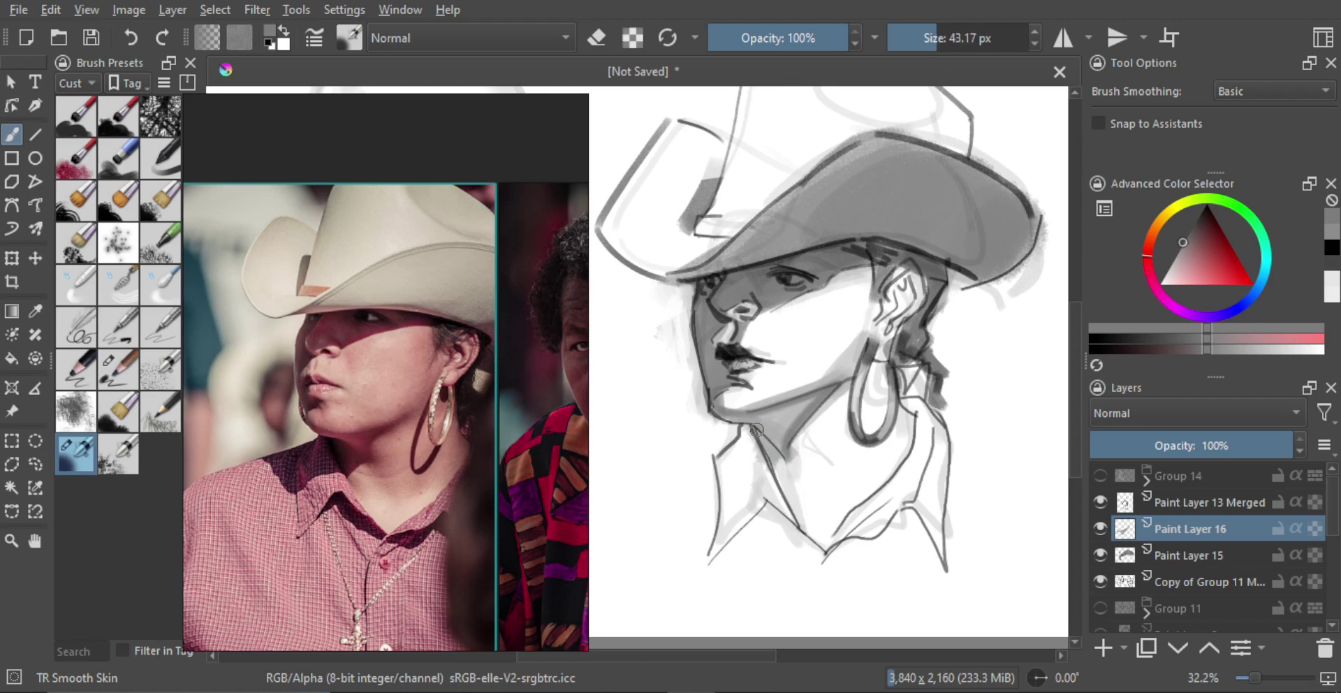
left_click_drag(771, 464, 758, 432)
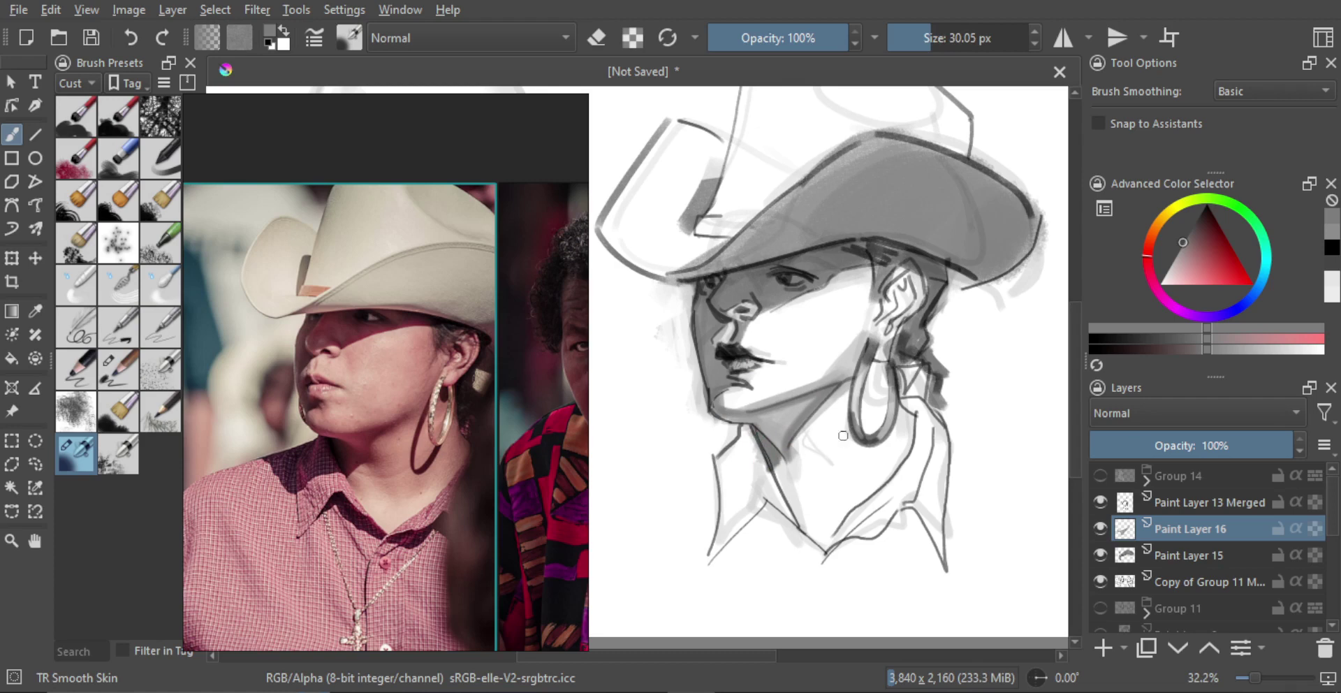
scroll(843, 435, "down", 3)
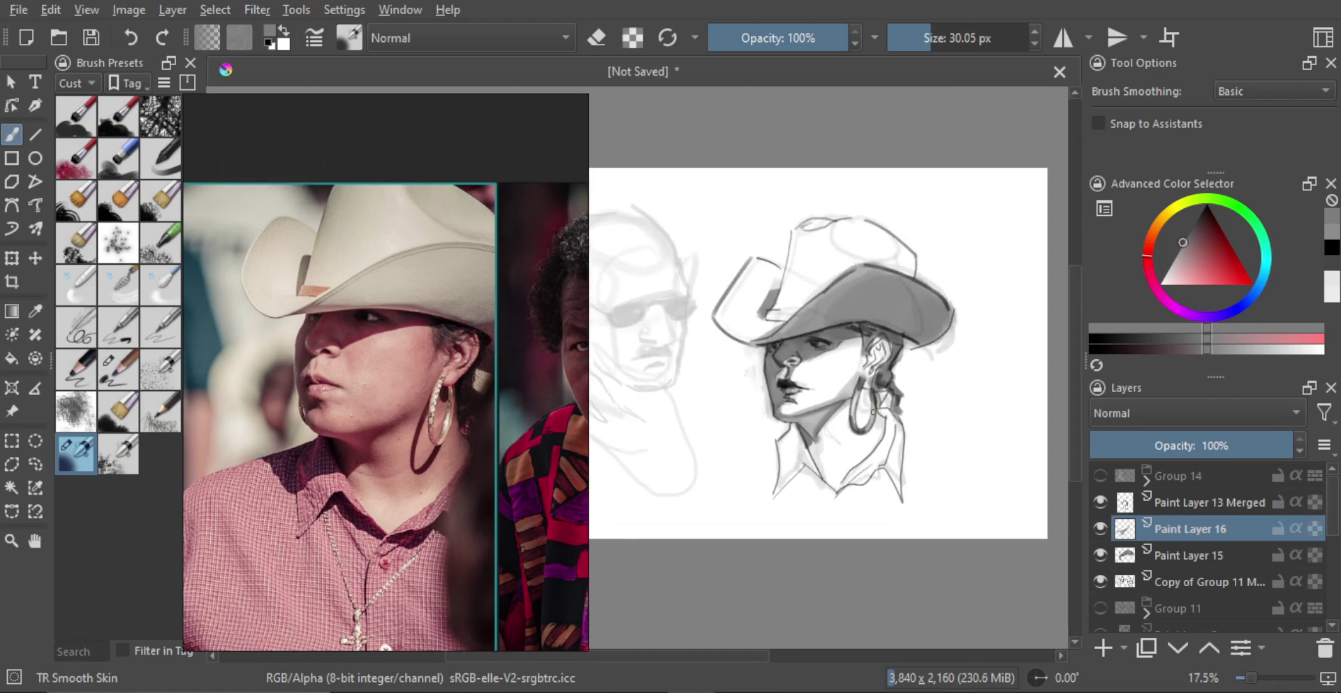
scroll(829, 374, "up", 2)
Step: Set the paint colour to black and the brush to about 92 px, and undo the trial stroke over the face
left_click_drag(1187, 234, 1175, 155)
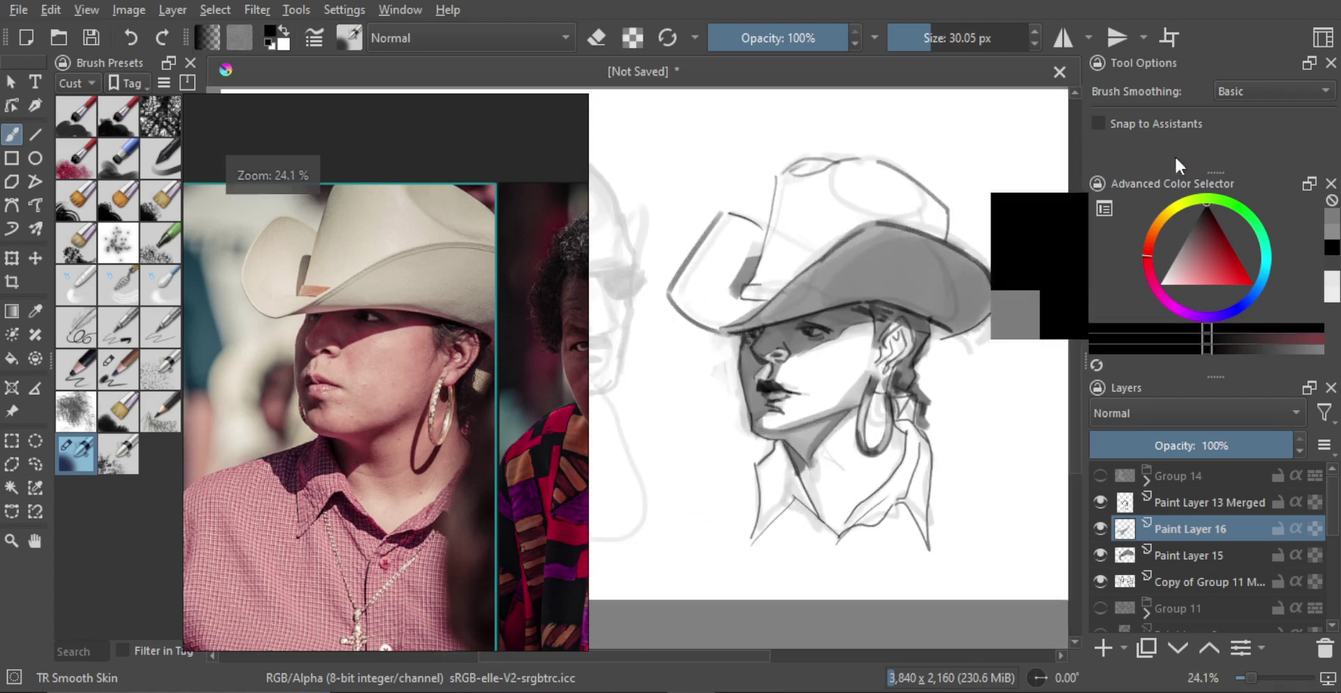
mouse_move(781, 325)
left_mouse_down("shift")
mouse_move(802, 325)
mouse_move(767, 334)
mouse_move(790, 344)
mouse_move(765, 351)
left_mouse_up("shift")
key("ctrl+z")
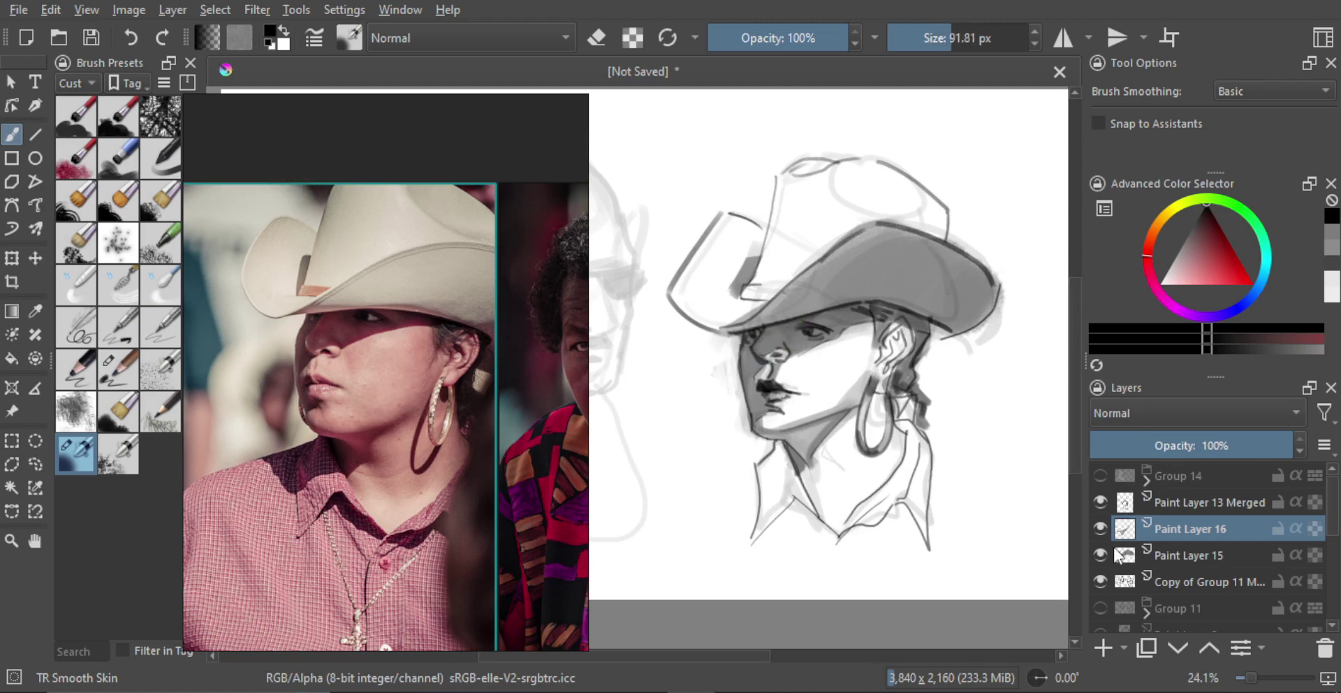
Step: Merge the neck shading into the grey shading layer below and add a new paint layer above it
left_click(1100, 499)
left_click(1100, 499)
key("ctrl+e")
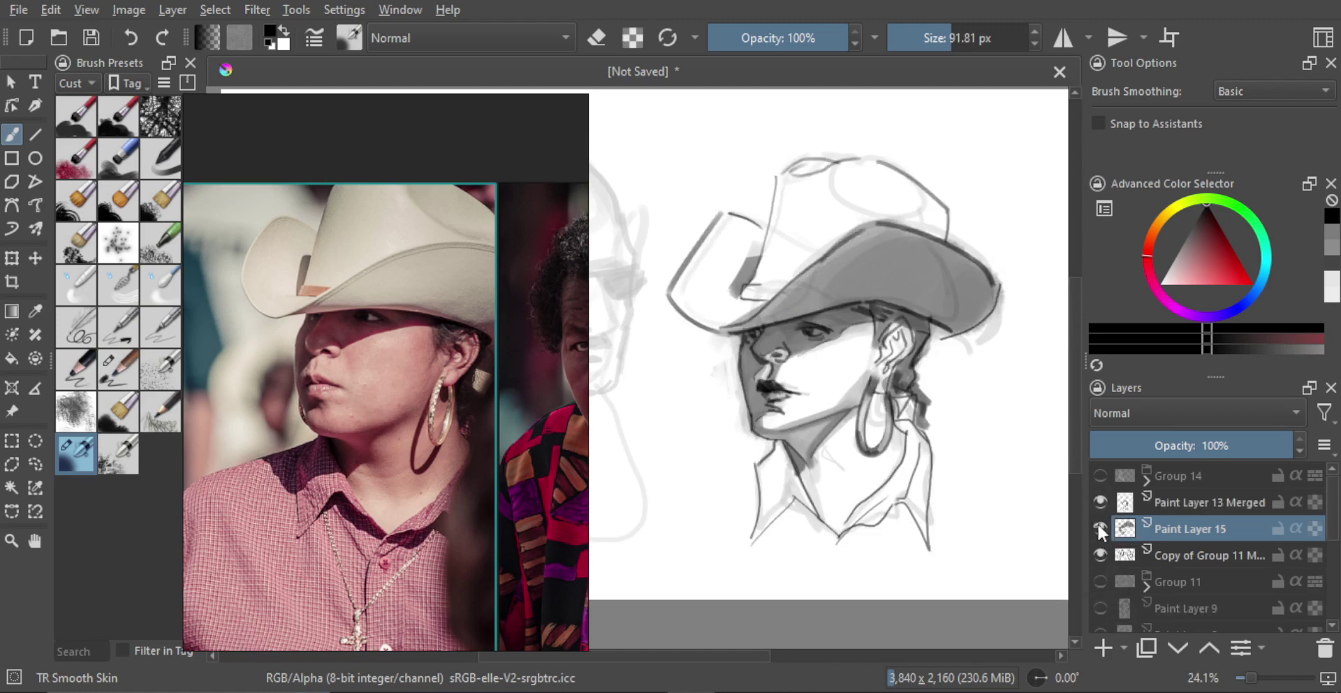
left_click(1105, 648)
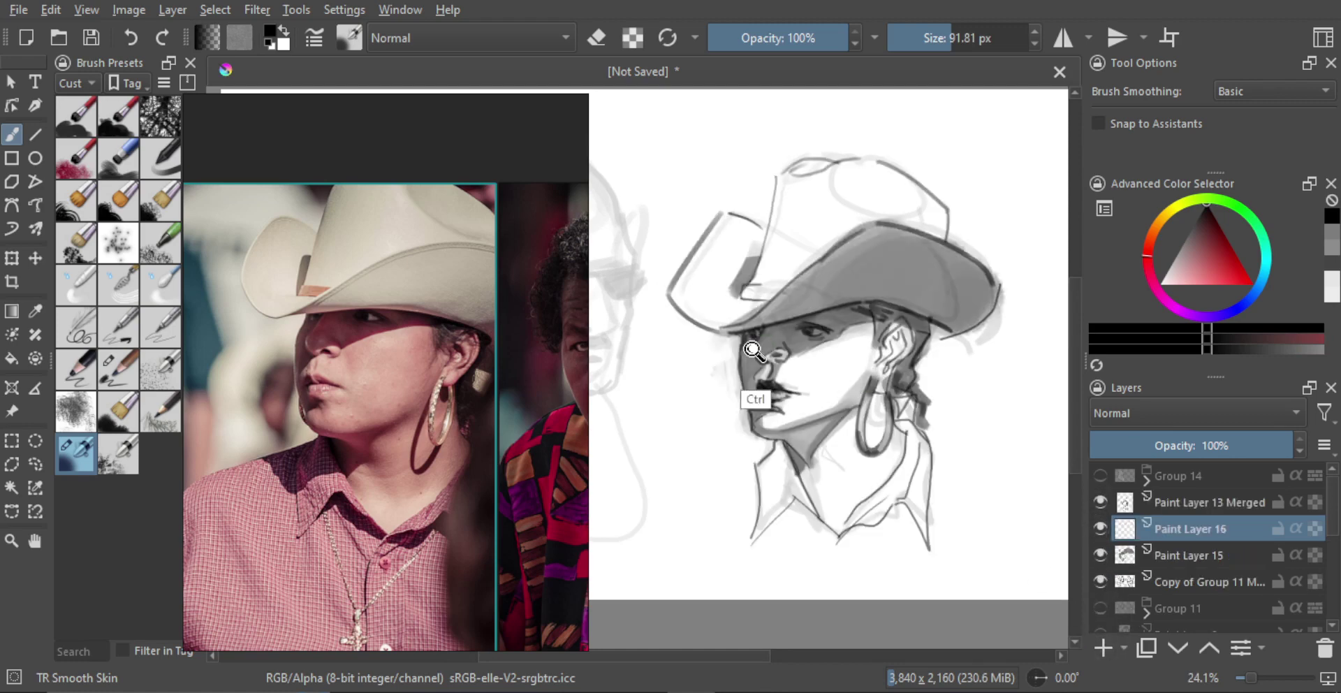
Step: Darken the nose area with soft black strokes using a brush of about 61 px, and shade the ear with a larger one
left_click_drag(755, 352, 755, 344, "ctrl")
left_click_drag(764, 351, 752, 351, "shift")
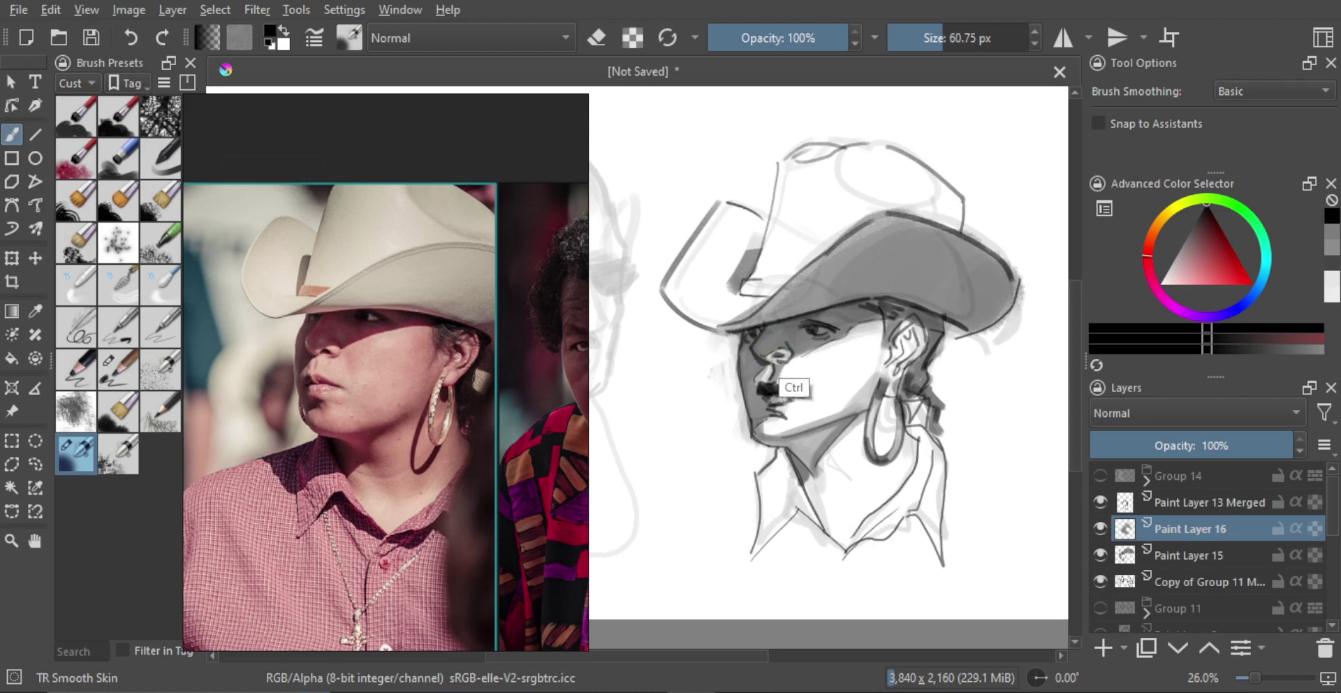
key("bracketright")
left_click_drag(776, 340, 780, 363)
left_click_drag(895, 403, 910, 402, "shift")
left_click_drag(906, 331, 892, 391)
Step: Deepen the shadow across the eyes and cheek with a soft black brush of about 173 px, and set the layer's opacity to 67%
left_click_drag(838, 351, 895, 351, "shift")
left_click_drag(750, 352, 849, 362)
key("ctrl+z")
left_click_drag(767, 353, 775, 353, "shift")
left_click_drag(756, 352, 866, 353)
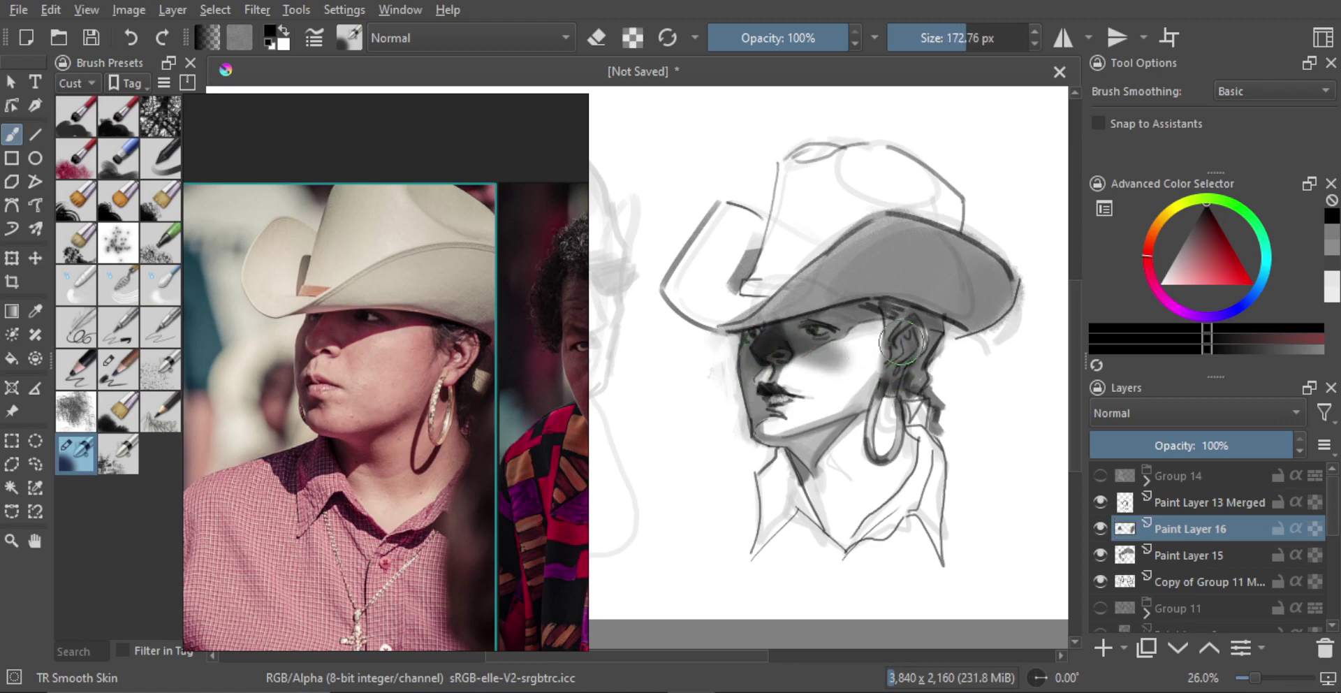
mouse_move(1212, 440)
left_mouse_down()
mouse_move(1181, 440)
mouse_move(1234, 446)
left_mouse_up()
scroll(907, 419, "down", 1)
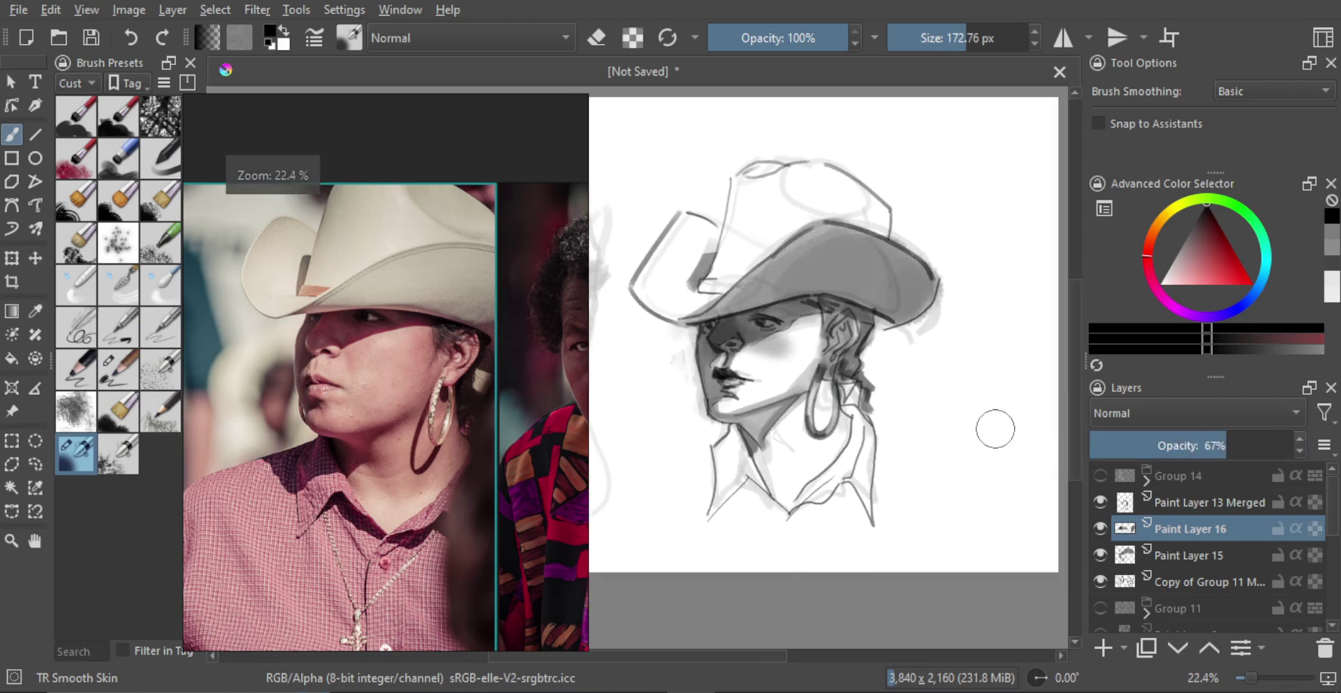
Step: Add a new paint layer directly above the faint merged sketch copy of Group 11
left_click(1126, 582)
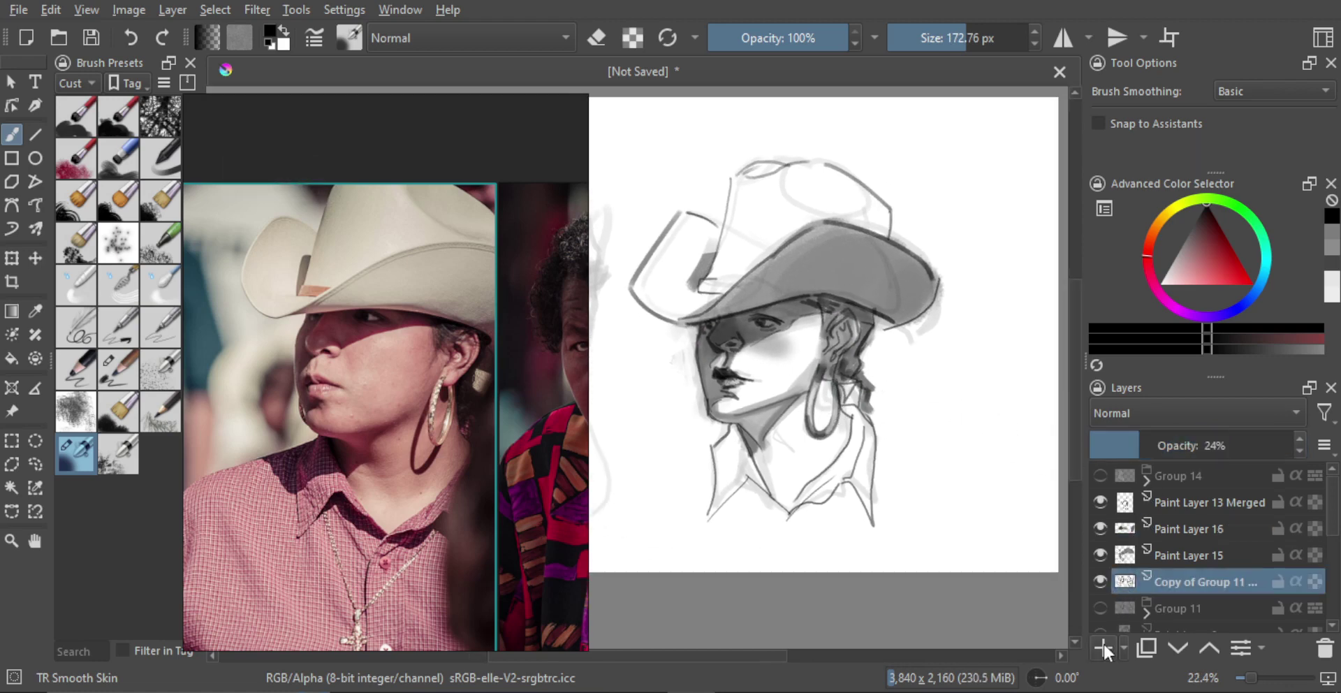
left_click(1101, 647)
scroll(803, 321, "down", 1)
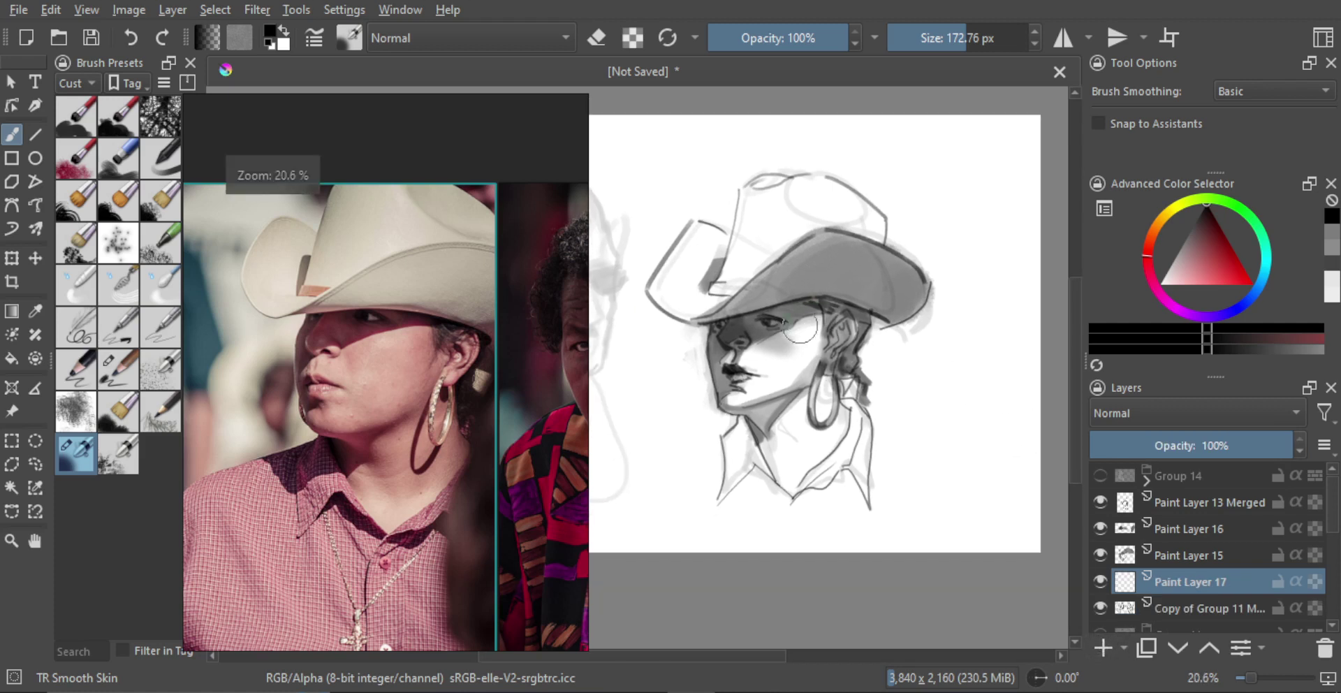
Step: Select the face and neck area of the cowboy-hat figure with a polygonal selection following the hat brim, jaw and collar
left_click(12, 464)
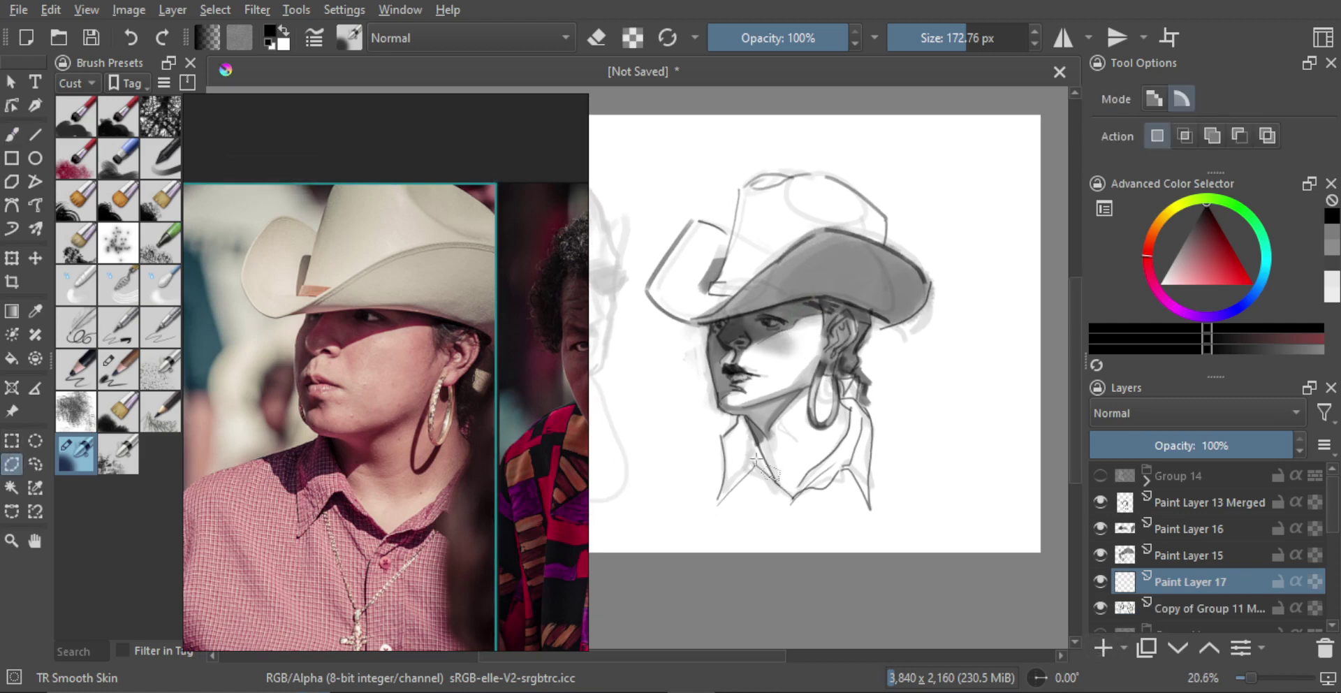
left_click(716, 504)
left_click(725, 462)
left_click(721, 434)
left_click(737, 420)
mouse_move(737, 417)
left_mouse_down()
mouse_move(709, 323)
mouse_move(841, 293)
mouse_move(874, 312)
mouse_move(856, 356)
mouse_move(866, 382)
mouse_move(841, 397)
mouse_move(849, 438)
mouse_move(774, 483)
left_mouse_up()
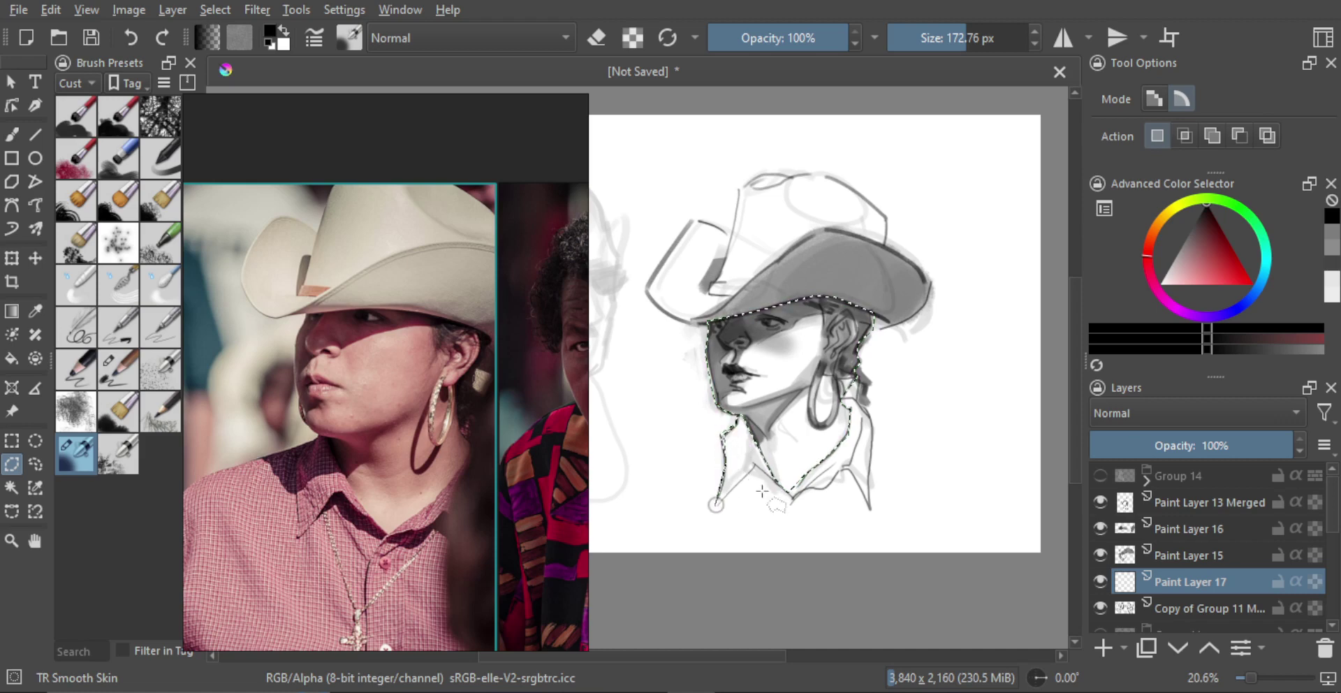
Step: Fill the selected face and neck on Paint Layer 17 with a linear gradient in a near-white tone sampled from the canvas
key("g")
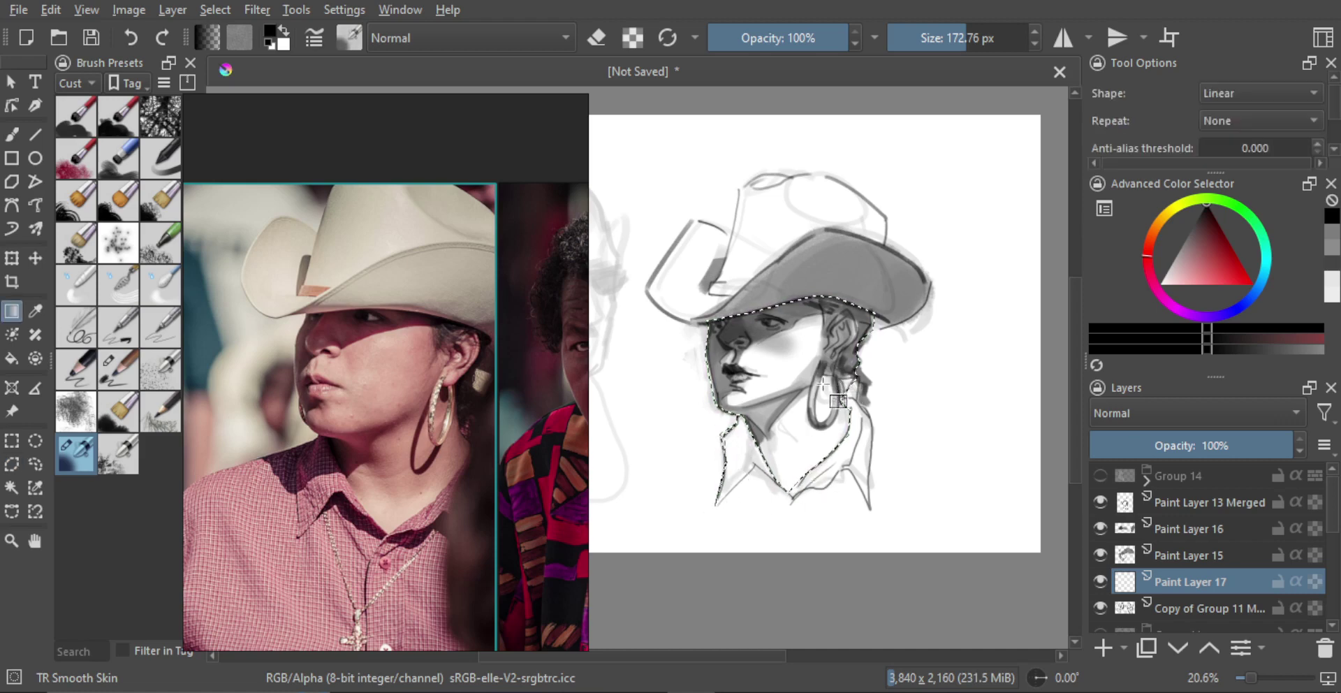
left_click_drag(823, 383, 727, 511)
key("ctrl+z")
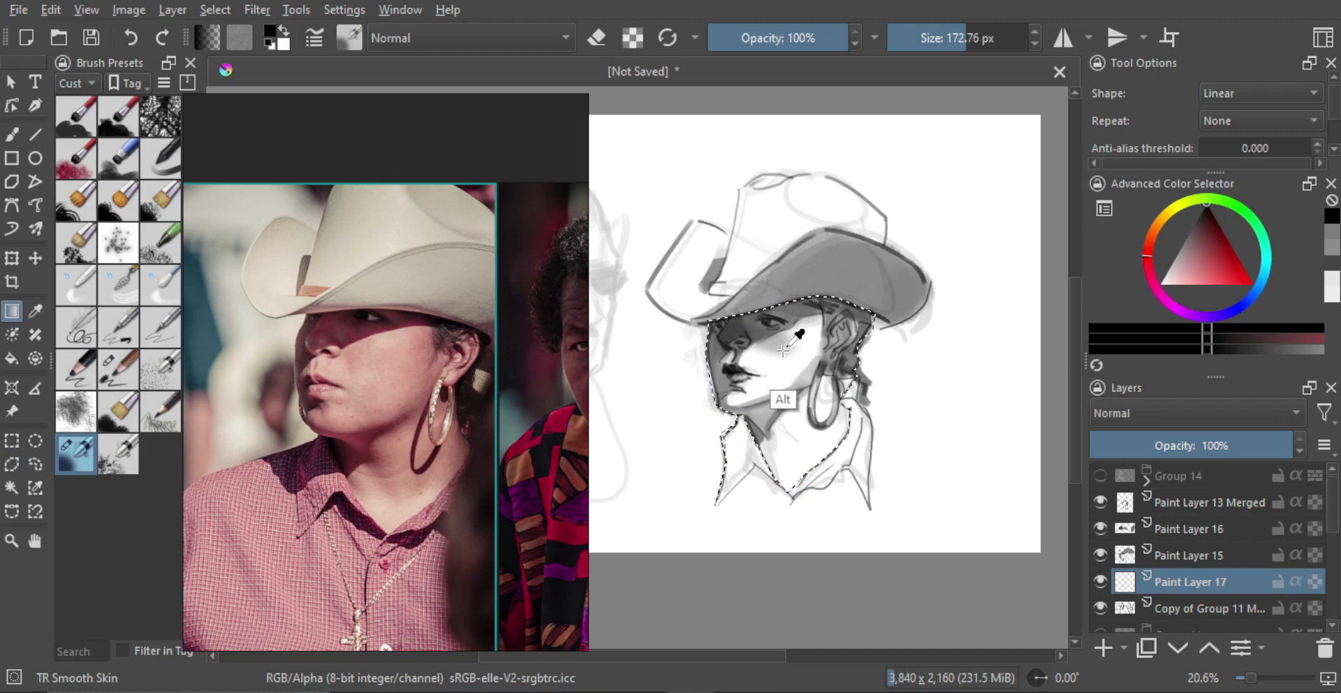
left_click(783, 349, "alt")
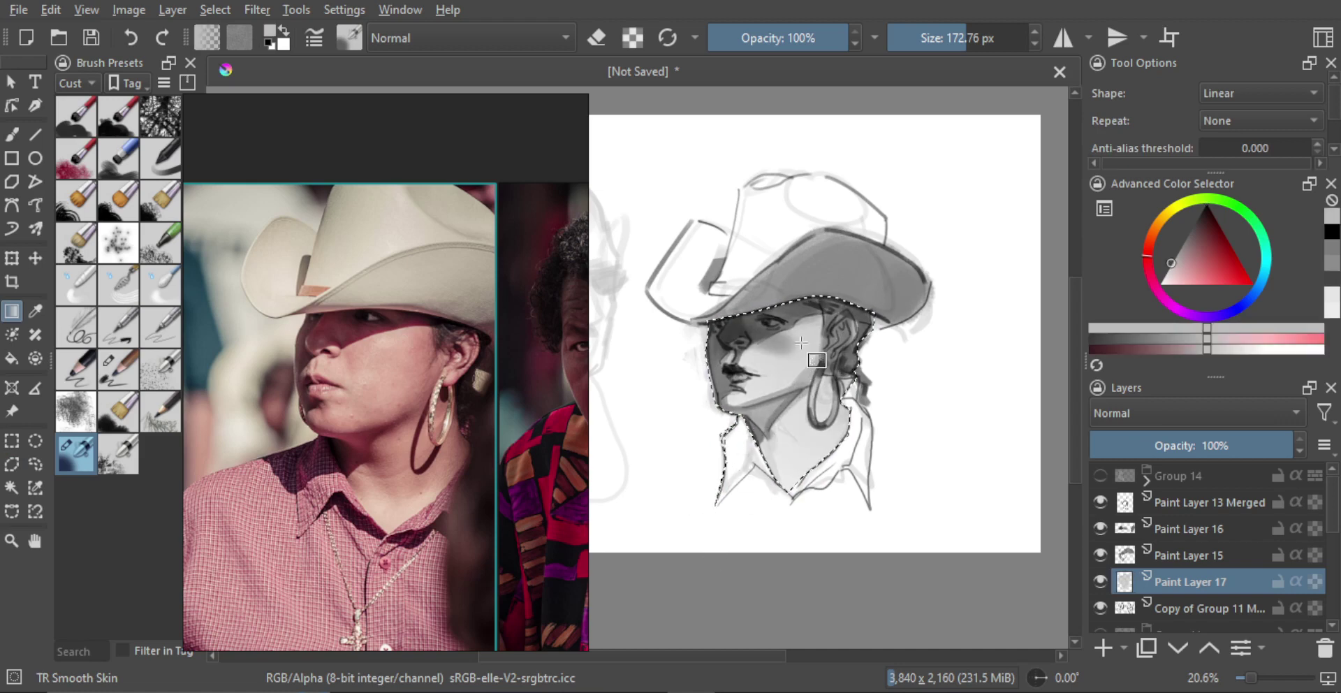
left_click_drag(683, 475, 704, 435)
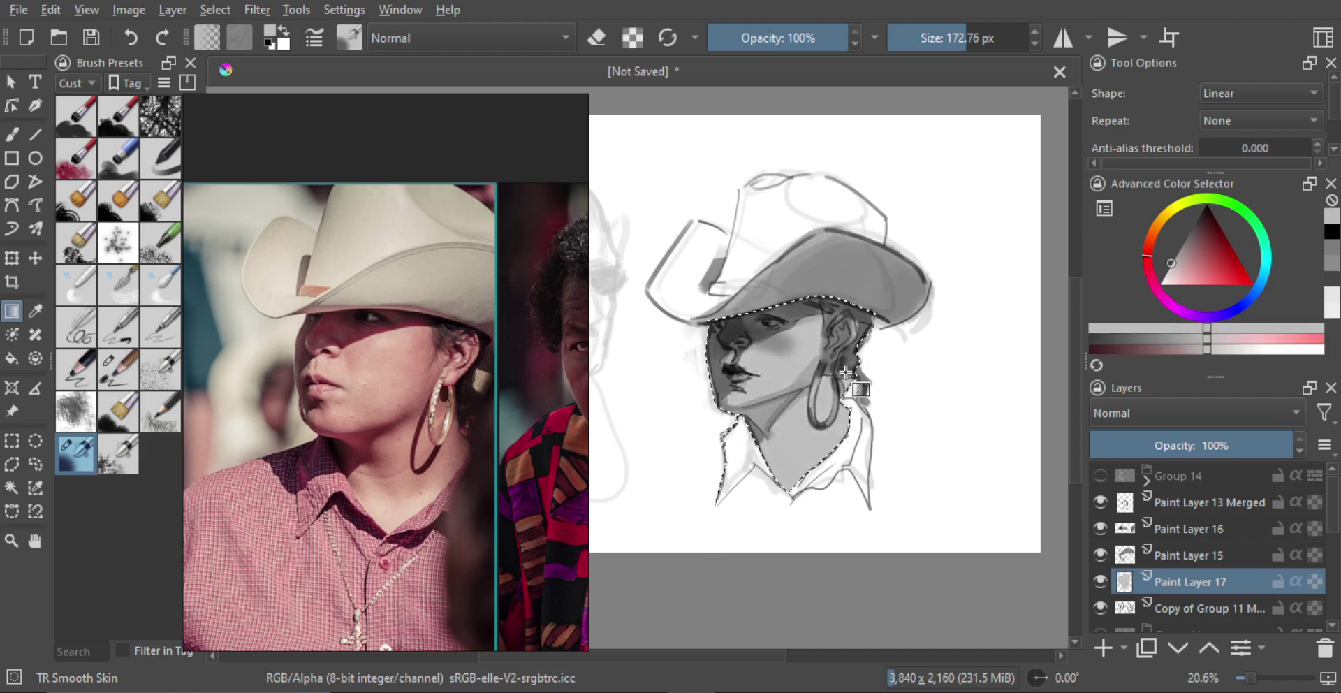
left_click_drag(845, 373, 947, 384)
left_click(665, 249, "alt")
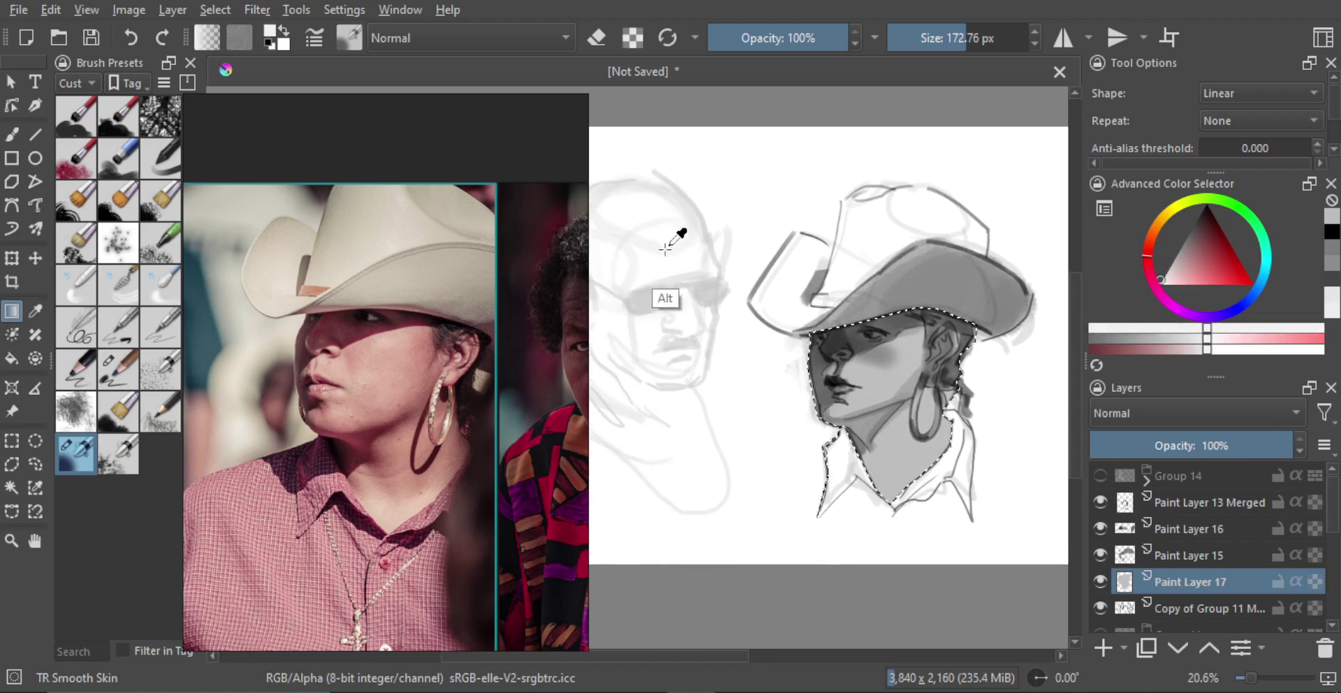
left_click_drag(774, 444, 871, 389)
left_click_drag(871, 390, 782, 349)
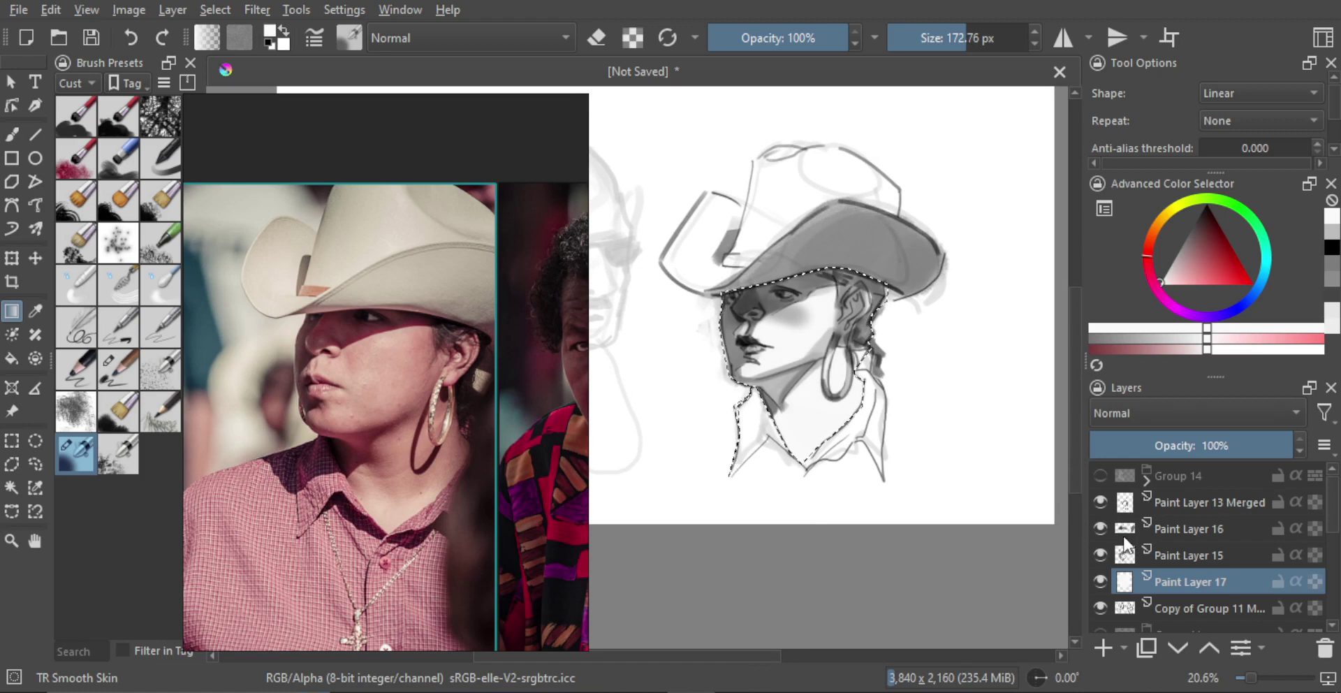
Step: Deselect the area, merge Paint Layers 16, 15 and 17 into one, and toggle the merged layer's visibility to check it
left_click(1124, 531)
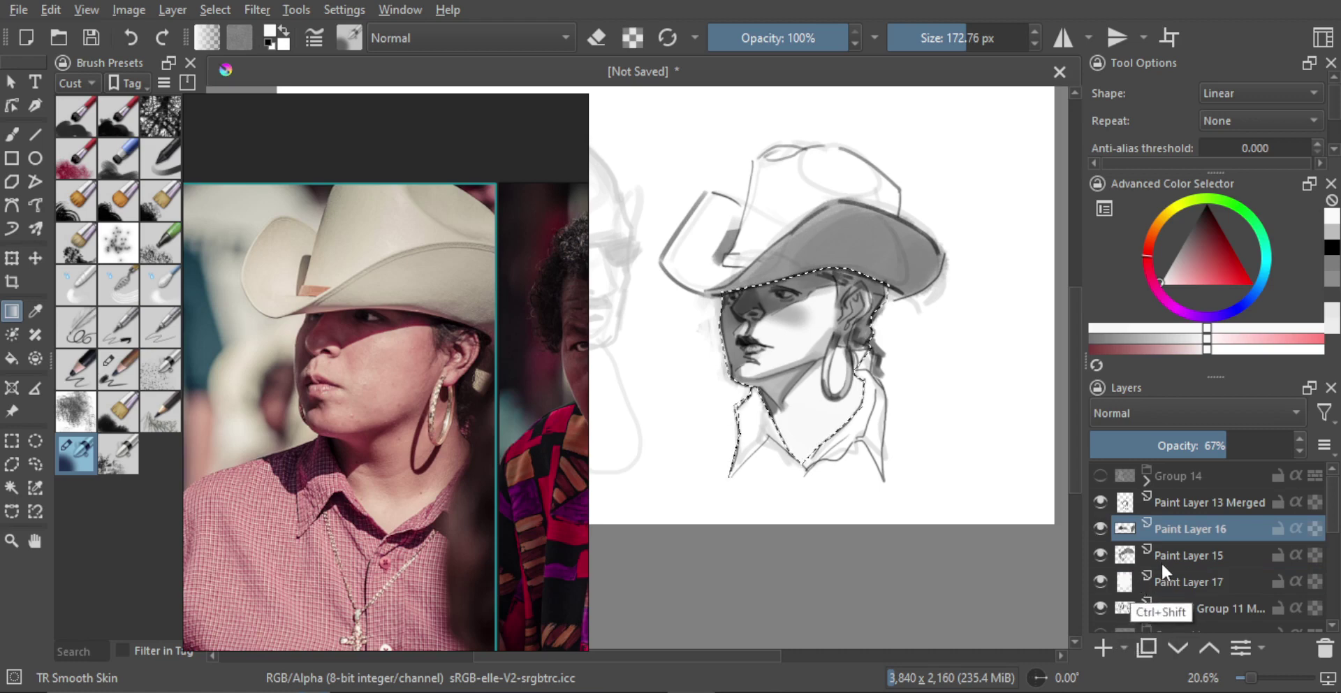
key("ctrl+shift+a")
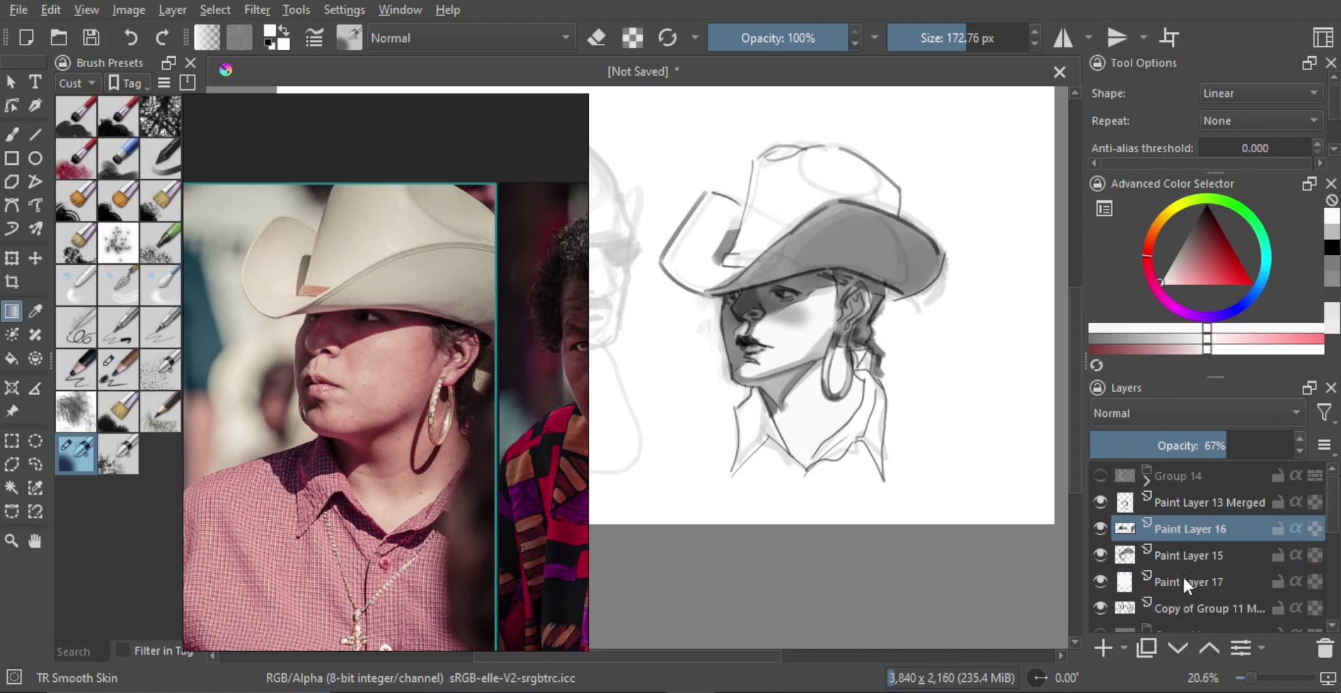
left_click(1183, 576, "shift")
key("ctrl+e")
left_click(1101, 529)
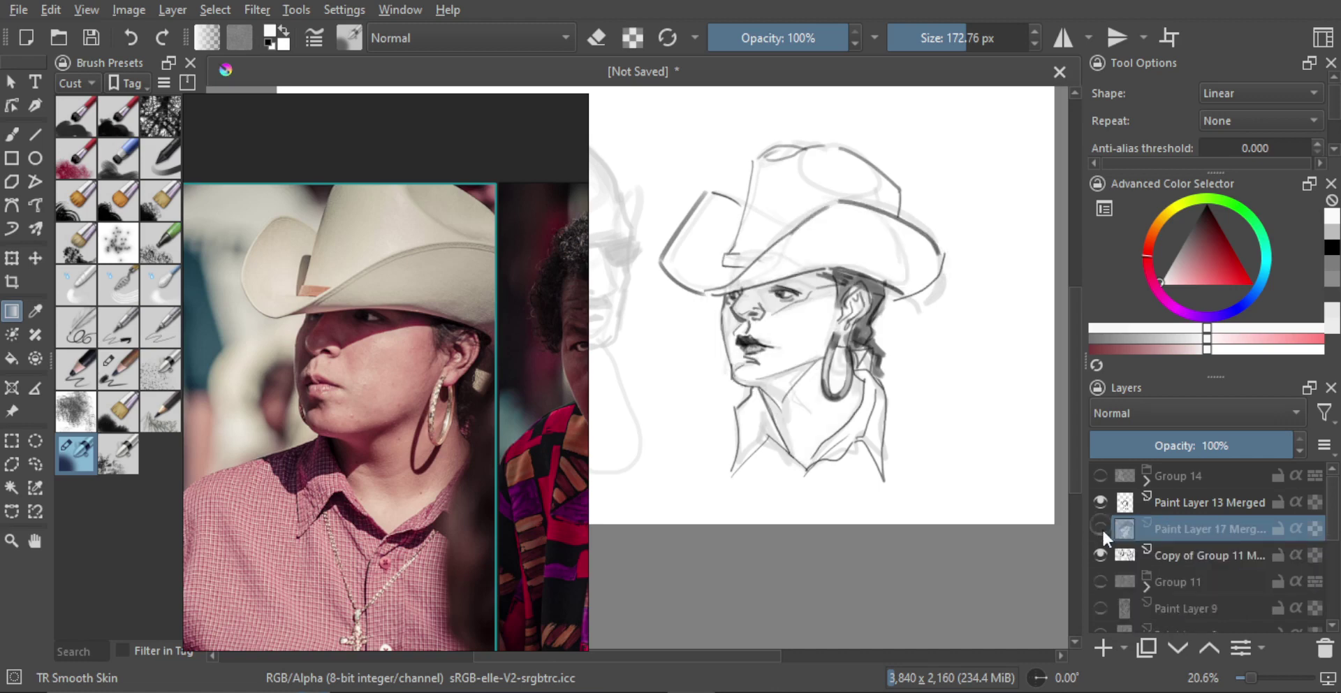
left_click(1101, 528)
Step: Switch back to the freehand brush and add a new paint layer above the merged shading, with the face enlarged in canvas and reference
scroll(796, 312, "down", 2)
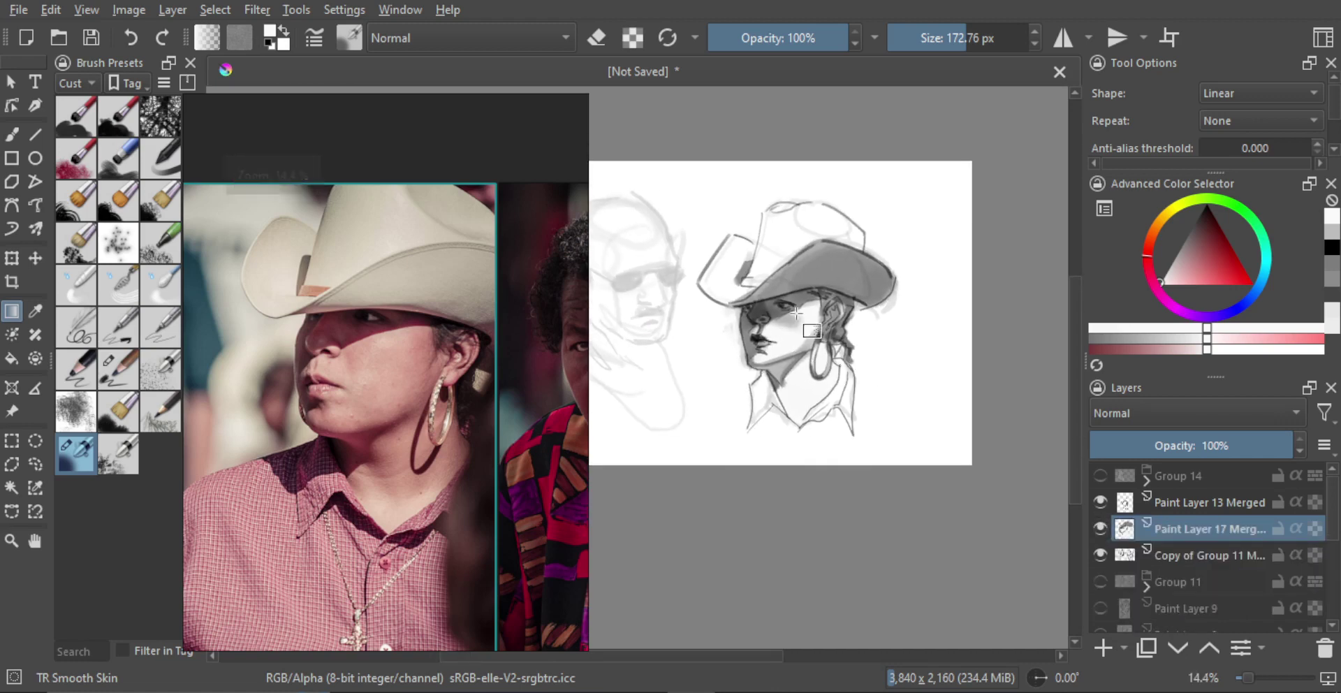
key("b")
scroll(414, 353, "up", 3)
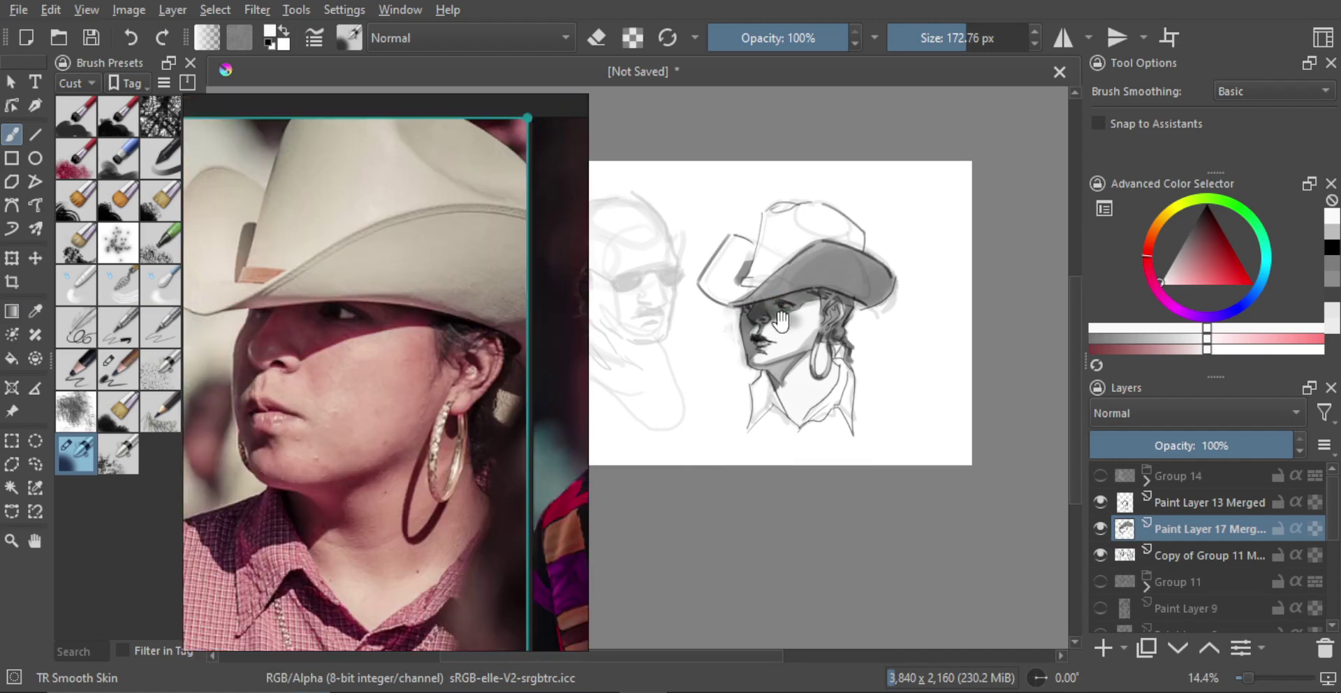
left_click_drag(786, 325, 853, 285)
left_click(1103, 647)
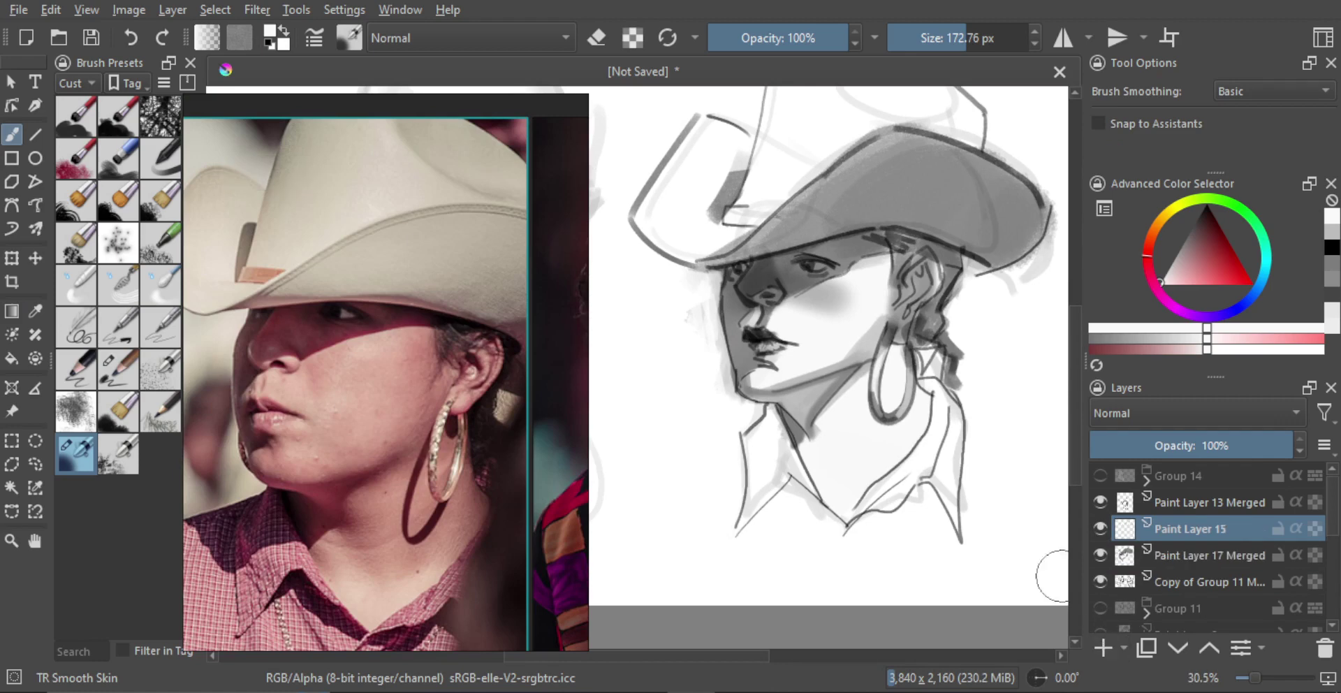
scroll(342, 355, "up", 2)
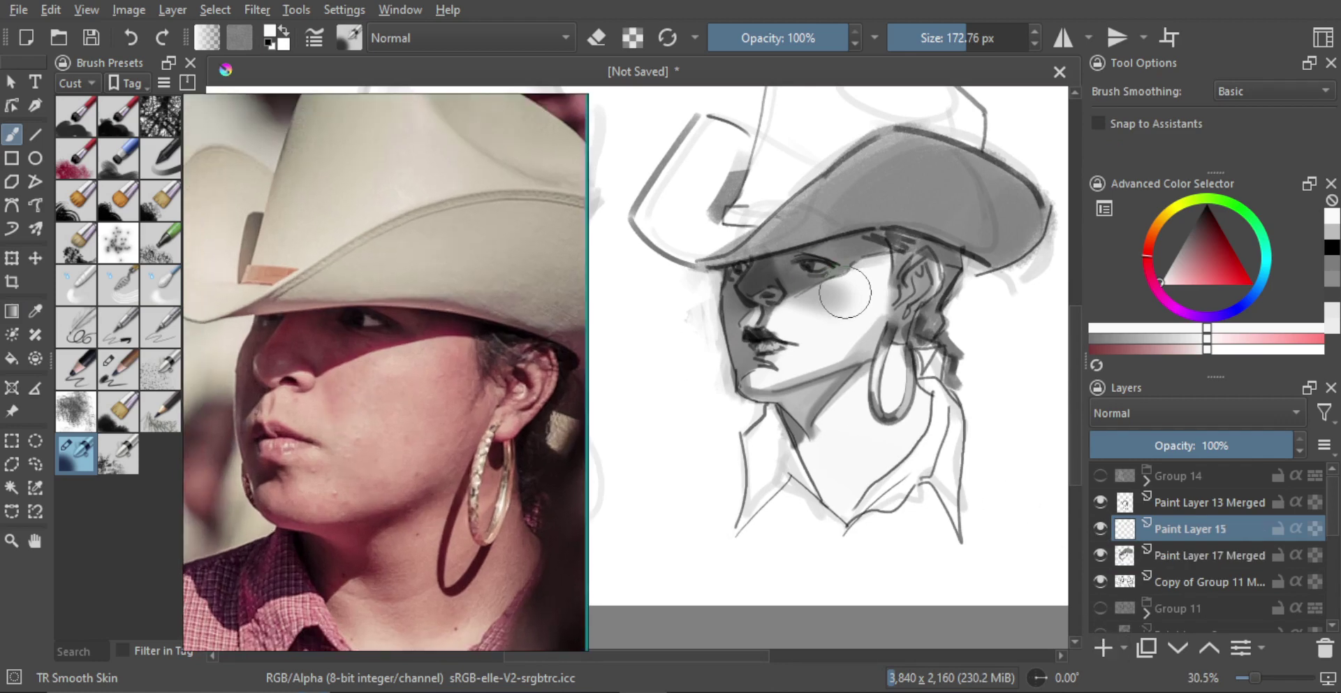
Step: Paint over the nose with sampled dark grey using a brush of about 40 px, and move the layer above Paint Layer 13 Merged
mouse_move(772, 328)
left_mouse_down()
mouse_move(767, 305)
mouse_move(794, 312)
mouse_move(776, 312)
mouse_move(769, 256)
mouse_move(734, 236)
mouse_move(755, 257)
mouse_move(786, 251)
mouse_move(774, 271)
mouse_move(755, 266)
left_mouse_up()
left_click(771, 256, "alt")
left_click(785, 251, "alt")
left_click(774, 271, "ctrl")
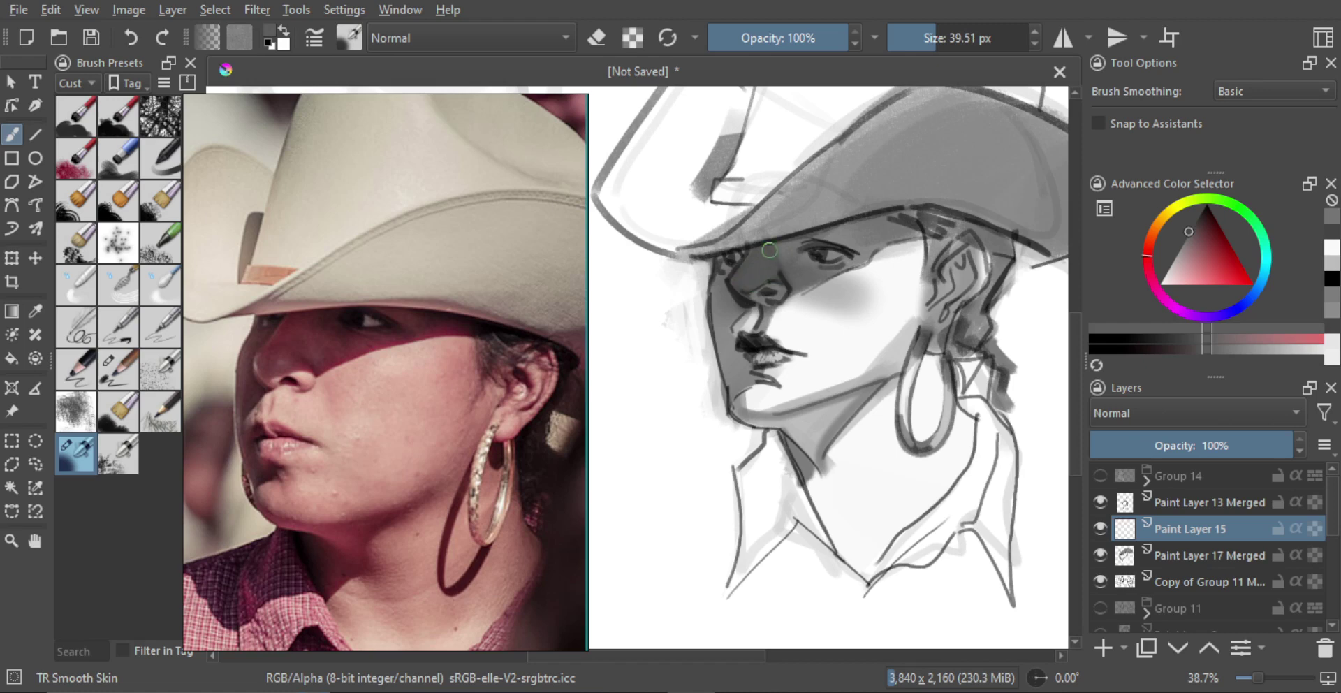
left_click_drag(769, 250, 753, 260)
left_click_drag(745, 269, 758, 298)
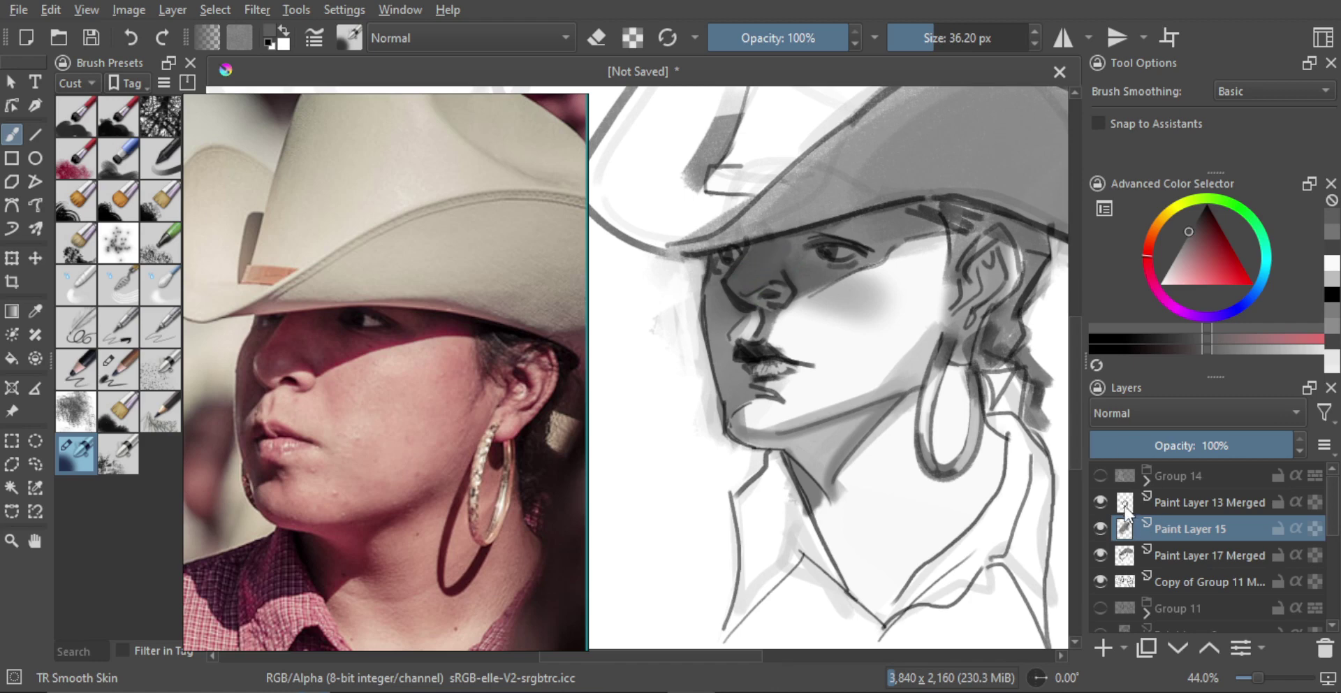
left_click(1126, 504)
mouse_move(1125, 531)
left_mouse_down()
mouse_move(1127, 505)
mouse_move(1137, 514)
left_mouse_up()
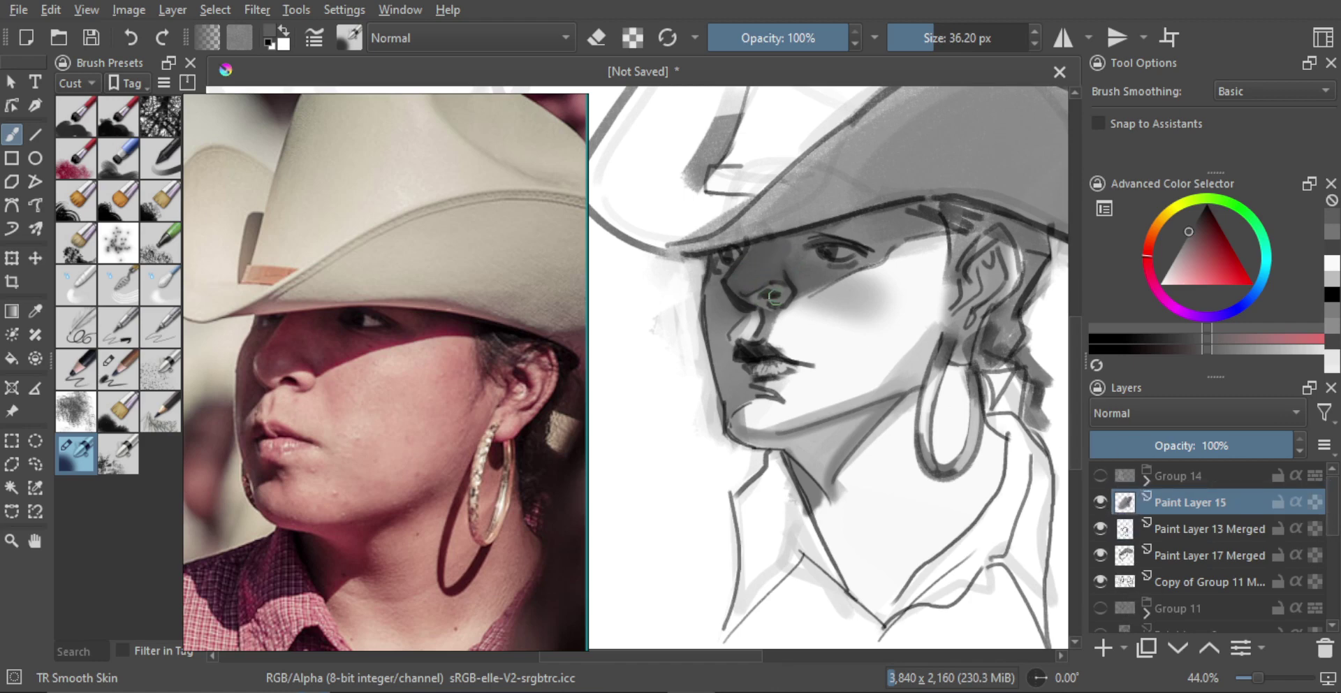
Step: Add small near-white highlights to the nose with a tone sampled from the cheek and a brush of up to about 15 px
left_click_drag(766, 292, 733, 291, "shift")
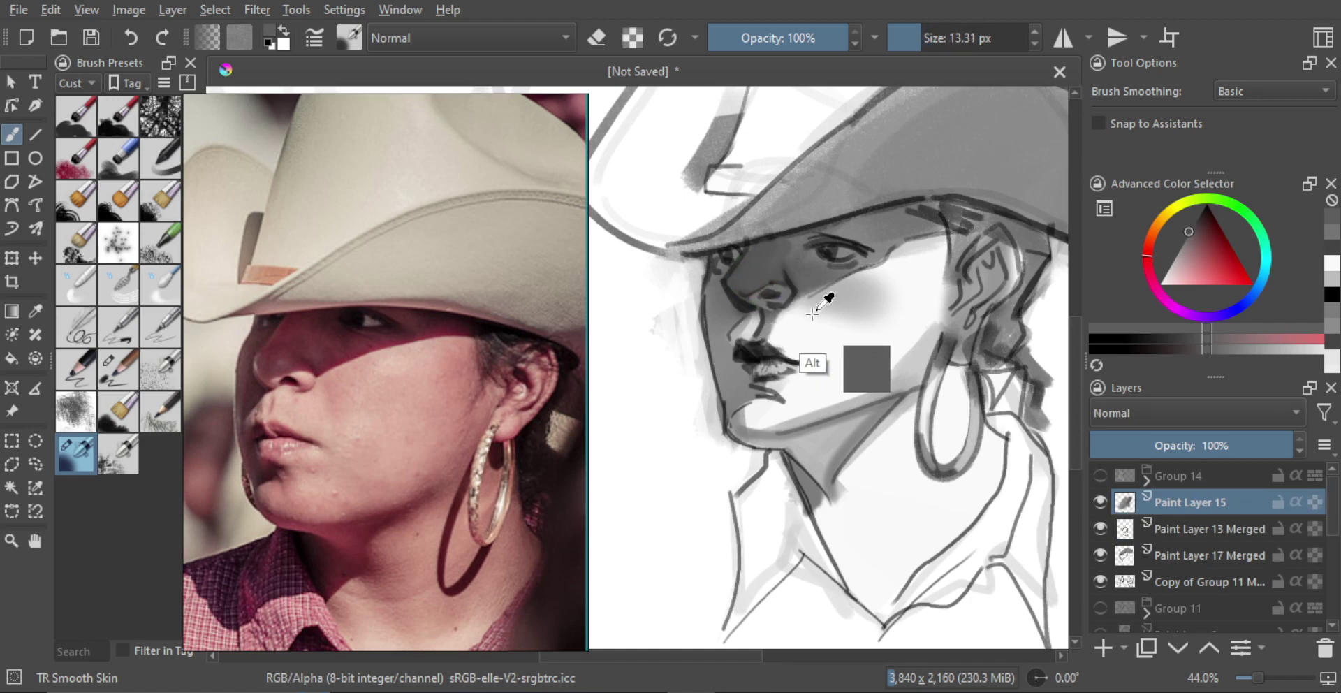
left_click(804, 353, "ctrl")
key("bracketleft")
key("ctrl+z")
left_click_drag(729, 281, 740, 296)
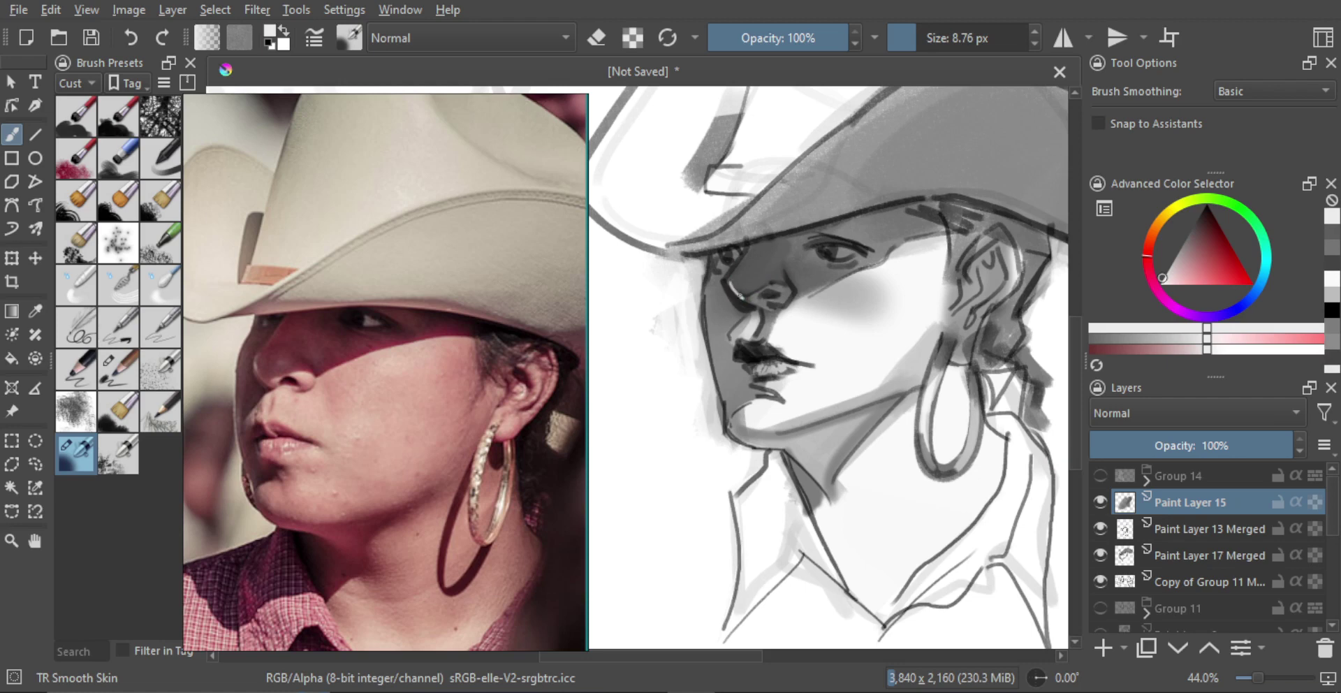
key("ctrl+z")
left_click(849, 365, "ctrl")
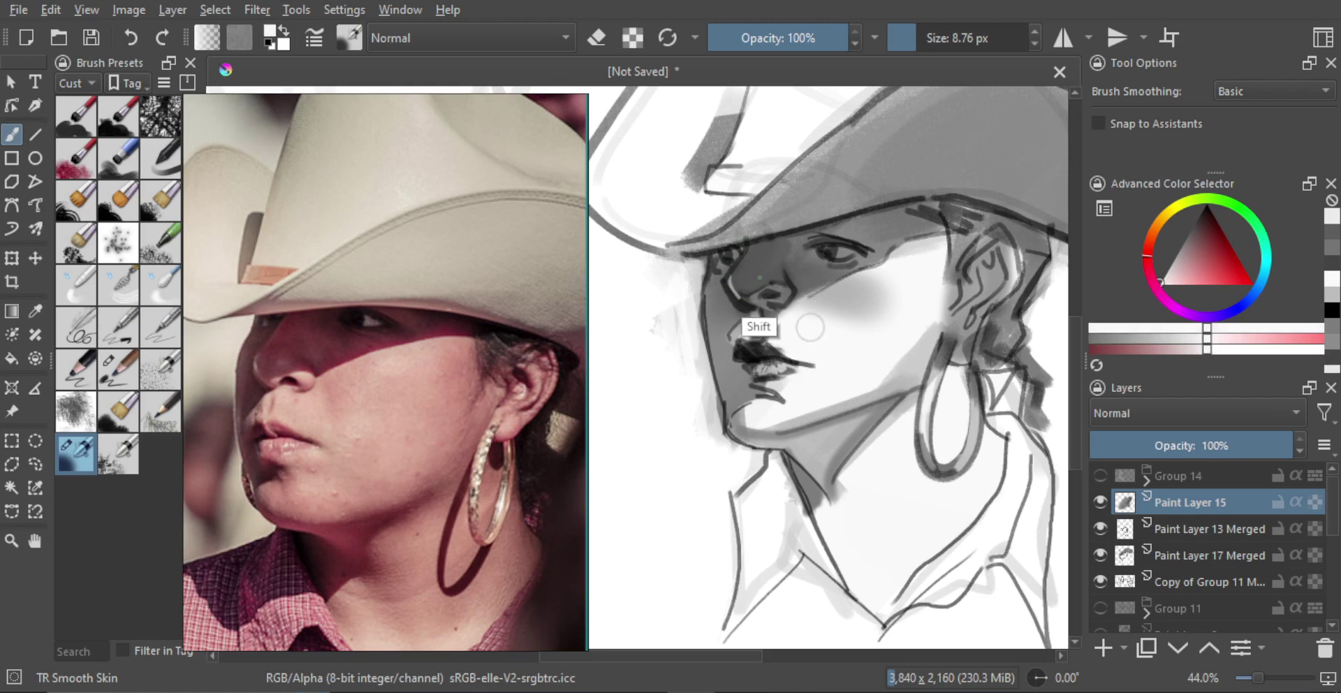
mouse_move(810, 327)
left_mouse_down("shift")
mouse_move(822, 327)
mouse_move(809, 329)
left_mouse_up("shift")
mouse_move(754, 276)
left_mouse_down()
mouse_move(818, 316)
mouse_move(857, 260)
left_mouse_up()
scroll(857, 260, "up", 3)
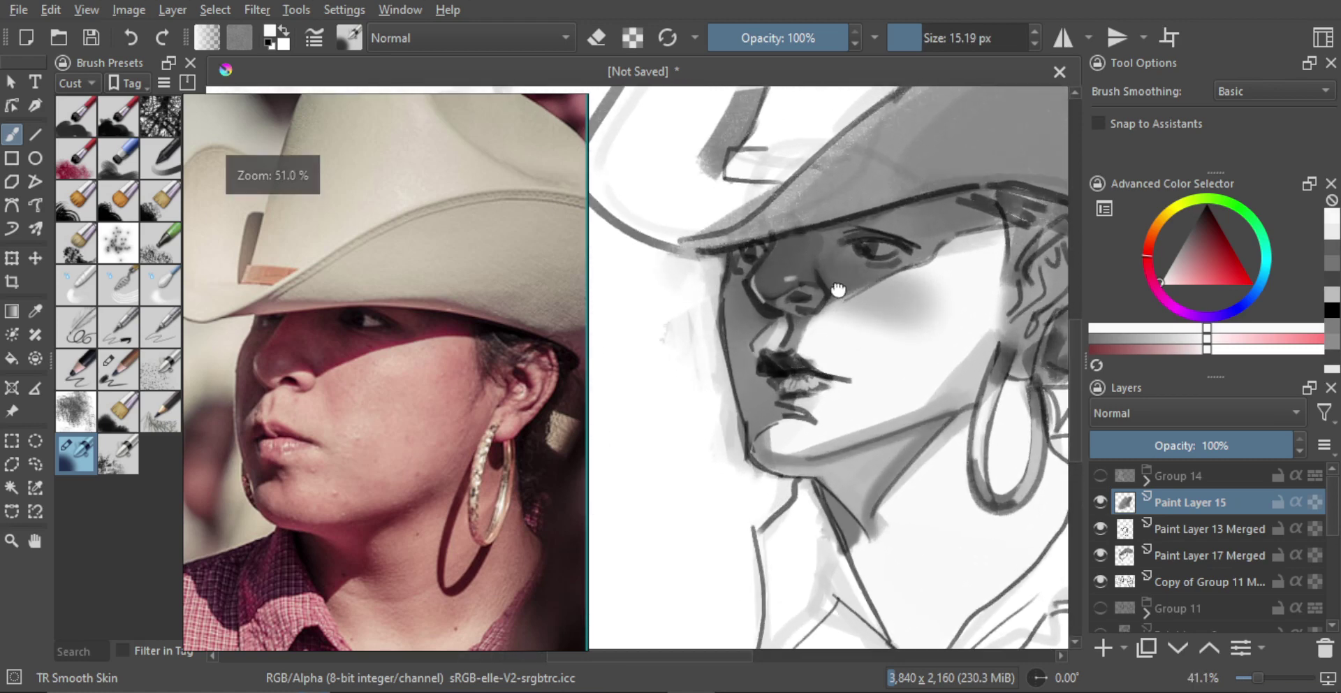
Step: Refine the edges around the nose highlights with sampled dark grey, using a fine brush of about 3 to 6 px
left_click(769, 260, "alt")
key("bracketleft")
key("bracketleft")
key("bracketleft")
key("bracketleft")
key("bracketleft")
key("bracketleft")
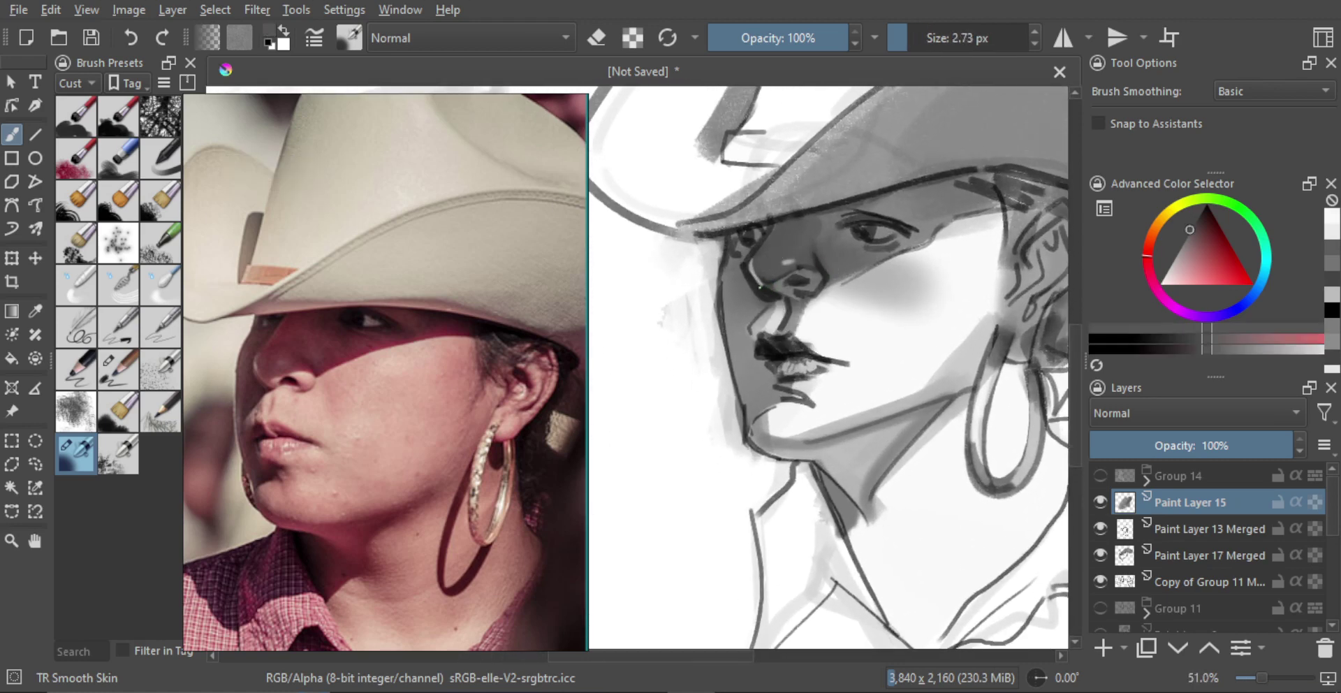
left_click(749, 278)
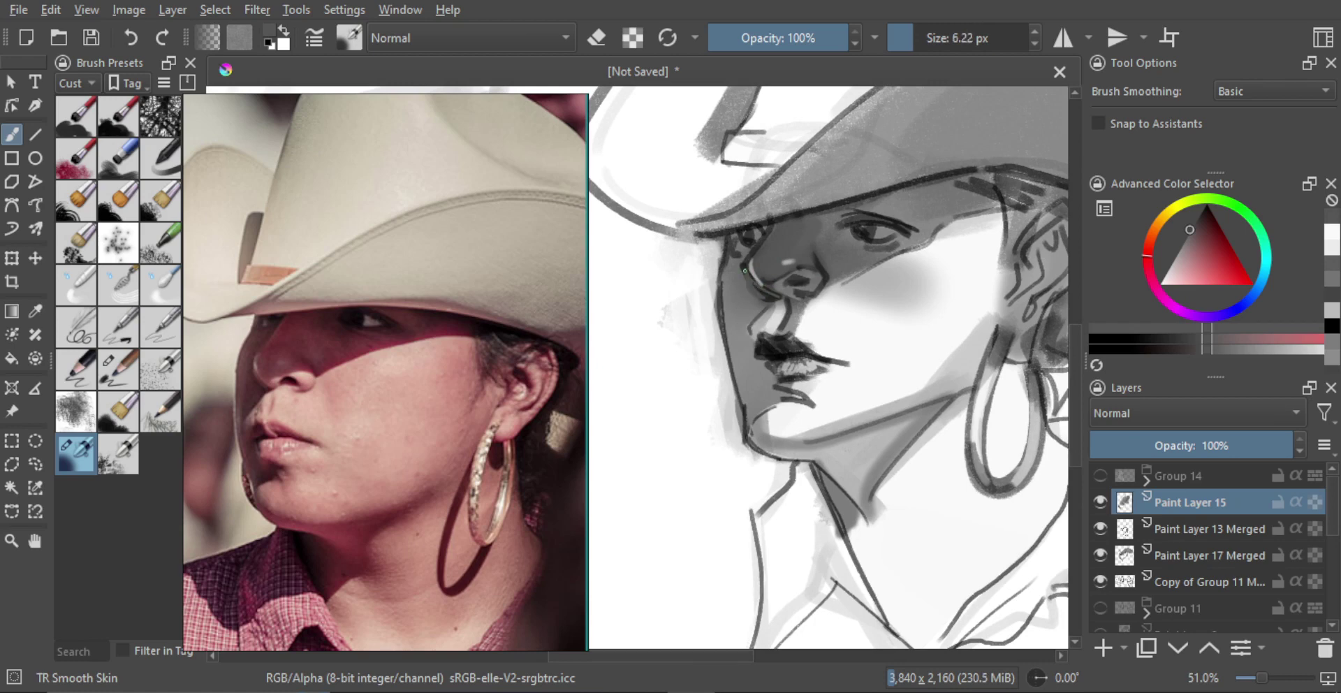
mouse_move(771, 295)
left_mouse_down()
mouse_move(798, 302)
mouse_move(823, 235)
mouse_move(788, 287)
left_mouse_up()
scroll(789, 288, "up", 1)
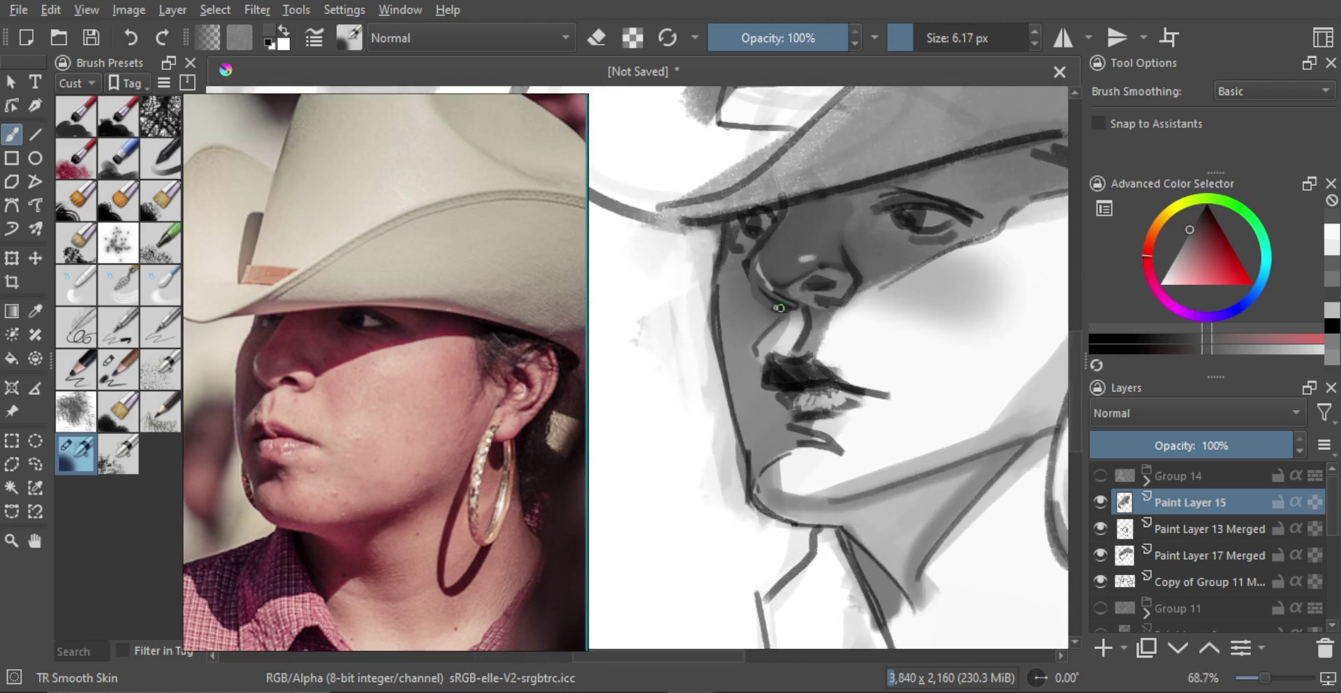
left_click_drag(776, 310, 780, 312)
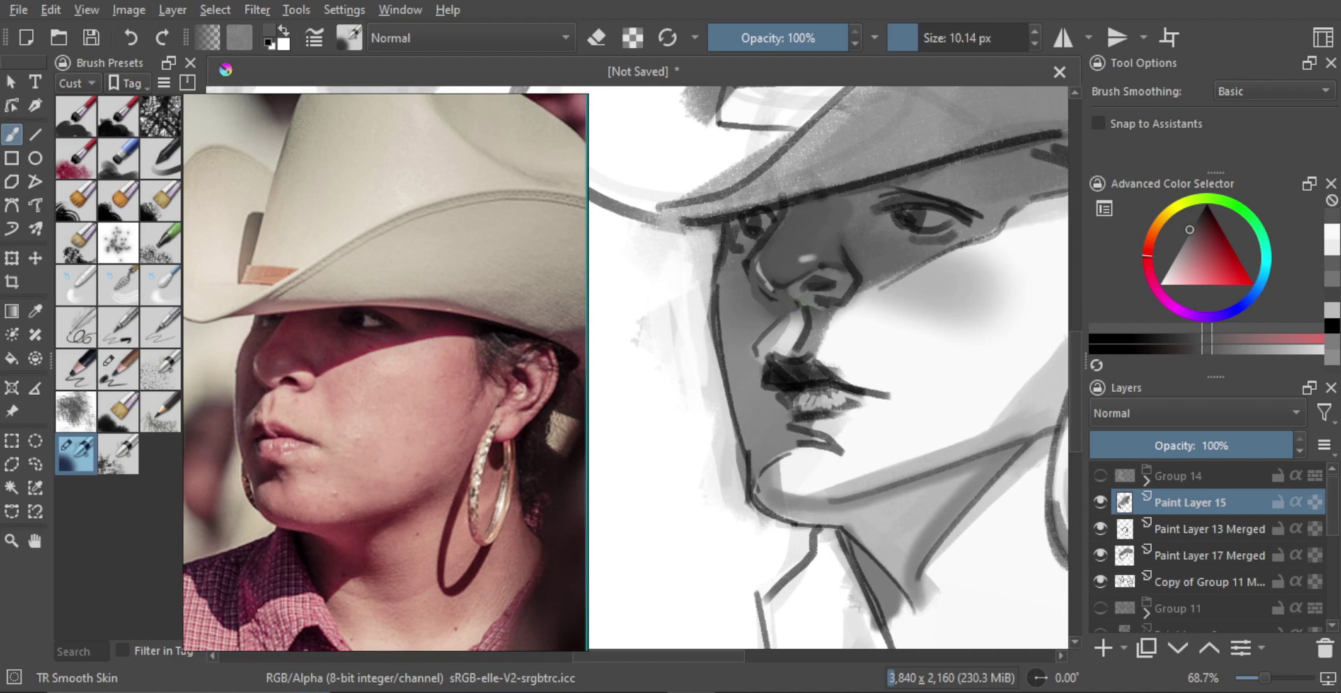
Step: Reshape and darken the nose's front outline with sampled greys and black, using a brush of about 10 px for the line
key("alt")
key("alt")
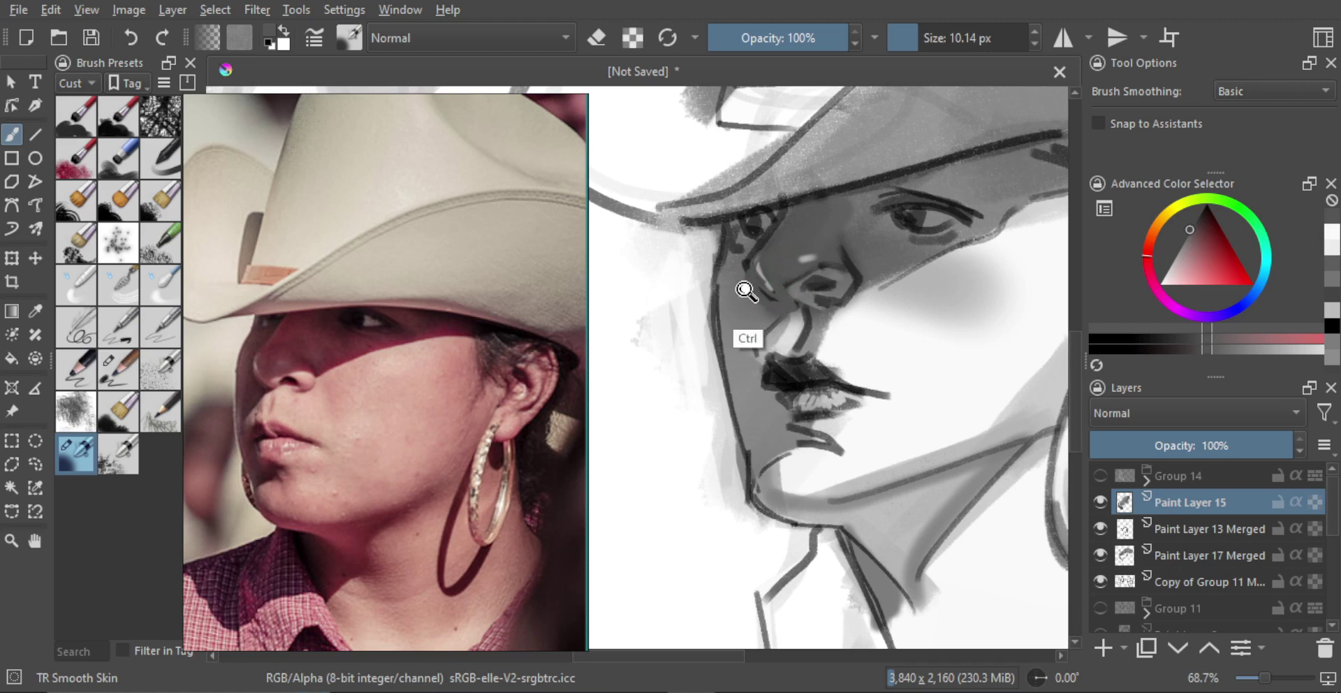
left_click(778, 377, "ctrl")
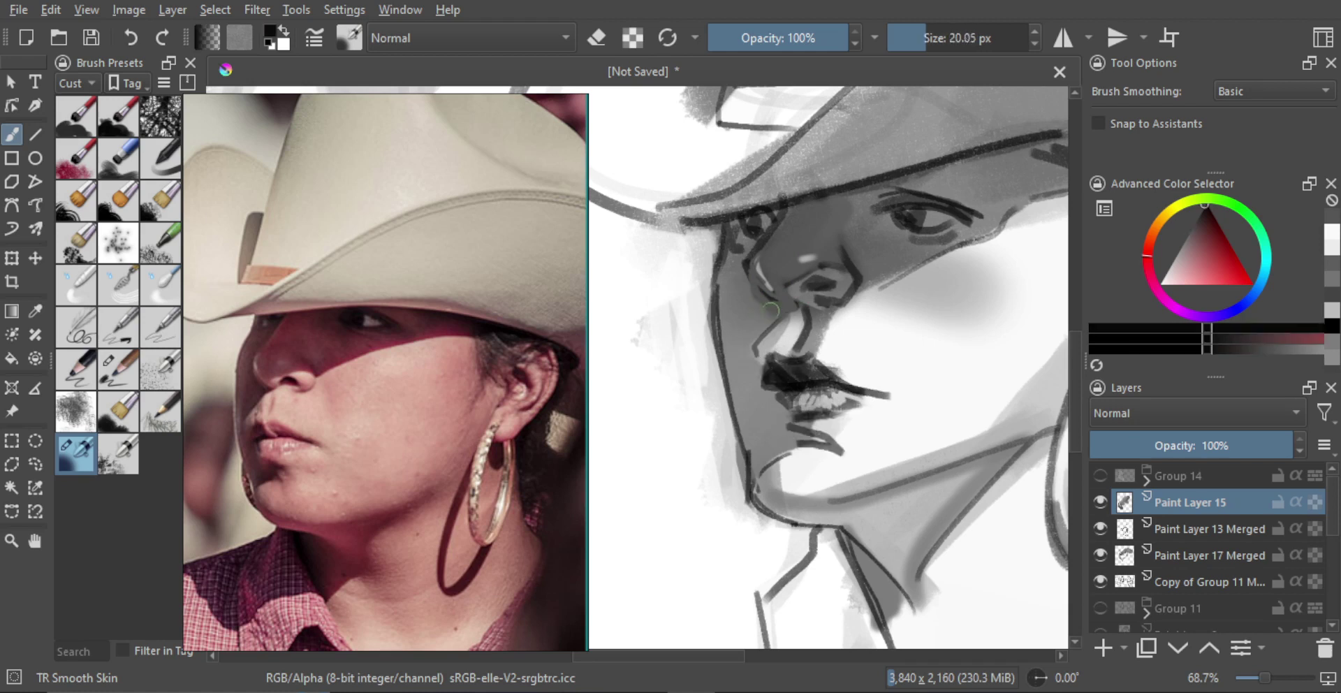
left_click(757, 304, "ctrl+alt")
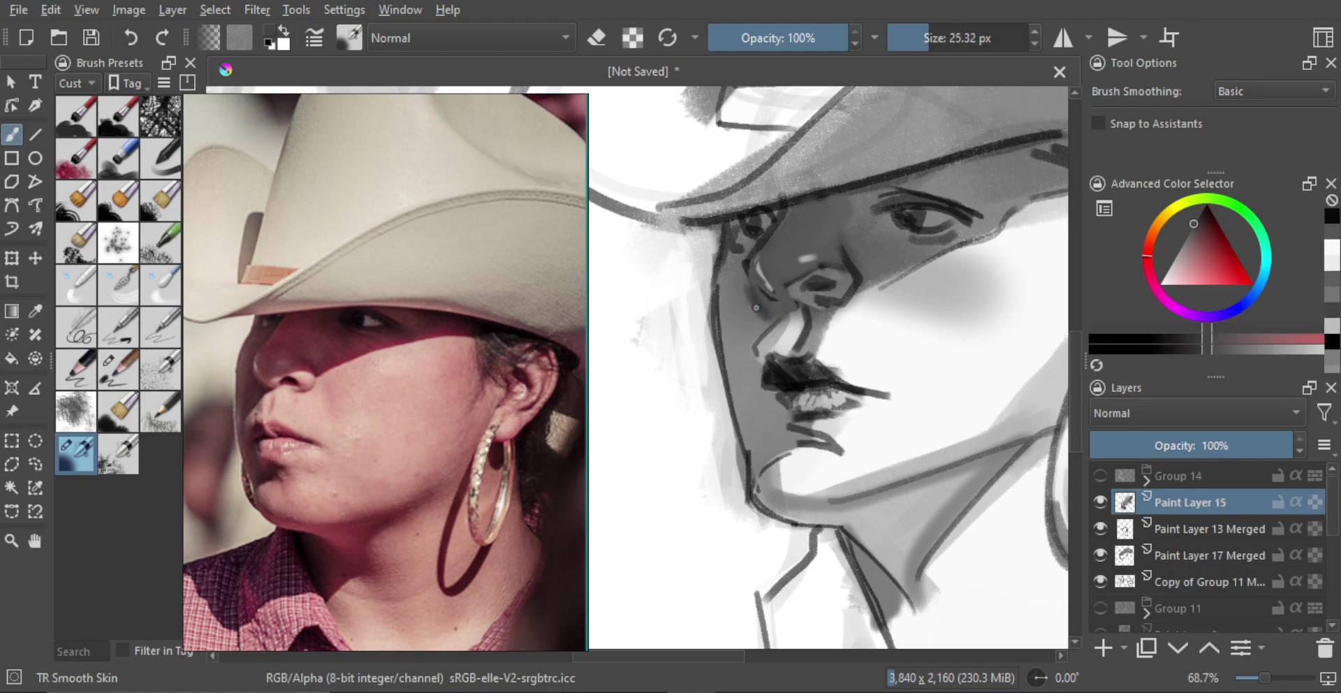
mouse_move(755, 292)
left_mouse_down()
mouse_move(762, 315)
mouse_move(762, 281)
left_mouse_up()
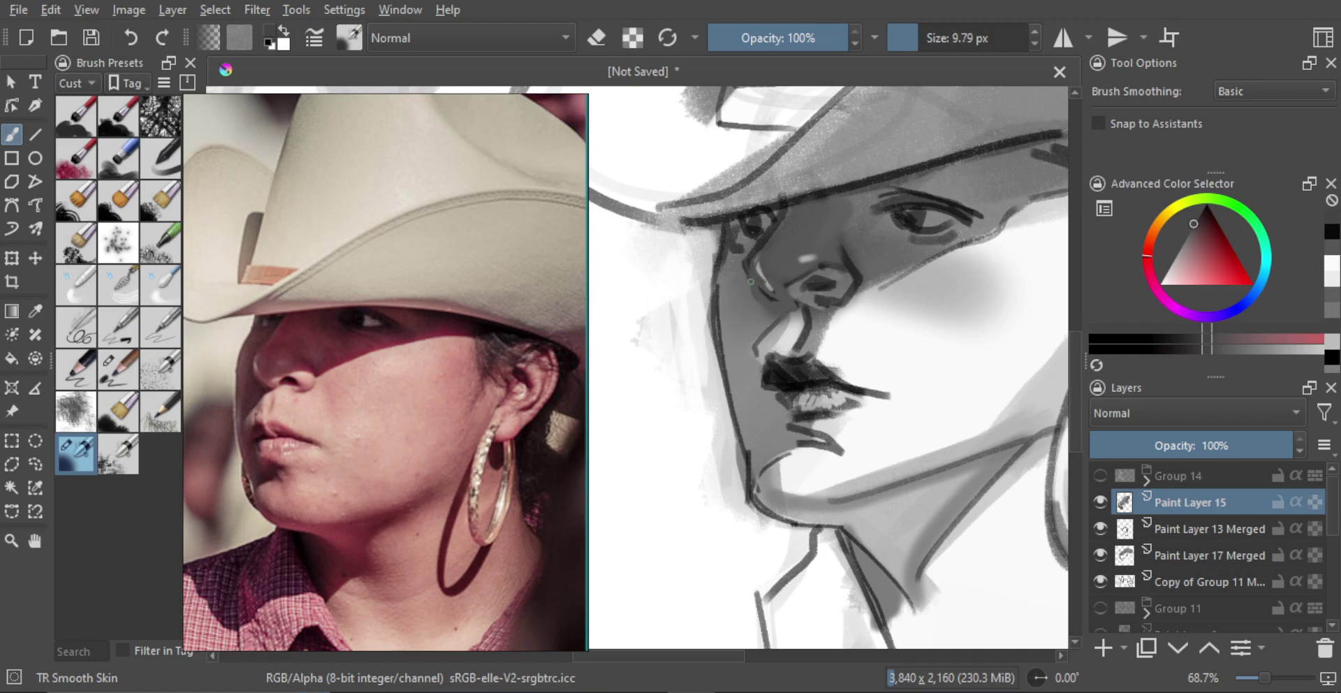
left_click(750, 264, "ctrl")
left_click_drag(750, 264, 779, 303)
left_click(758, 279, "ctrl")
left_click(758, 279, "ctrl")
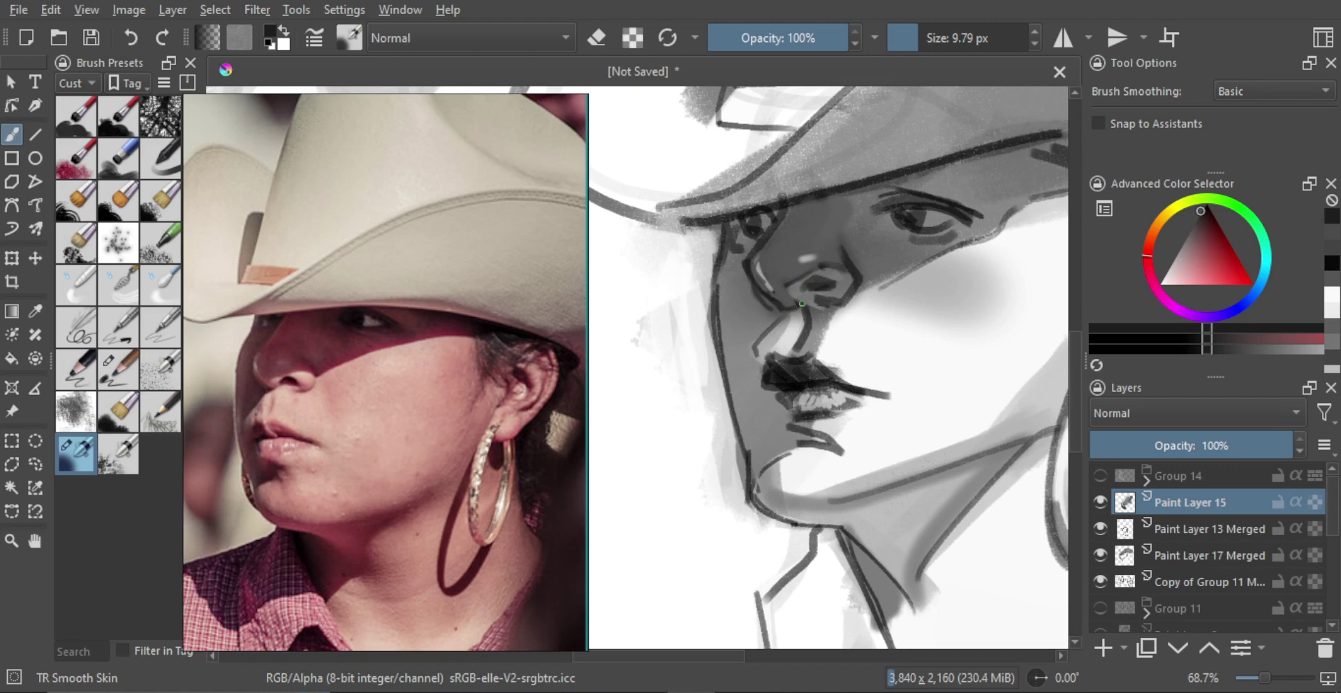
Step: Refine the grey planes around the nostril with sampled mid greys, using a brush of about 7 to 20 px
left_click(808, 279, "ctrl")
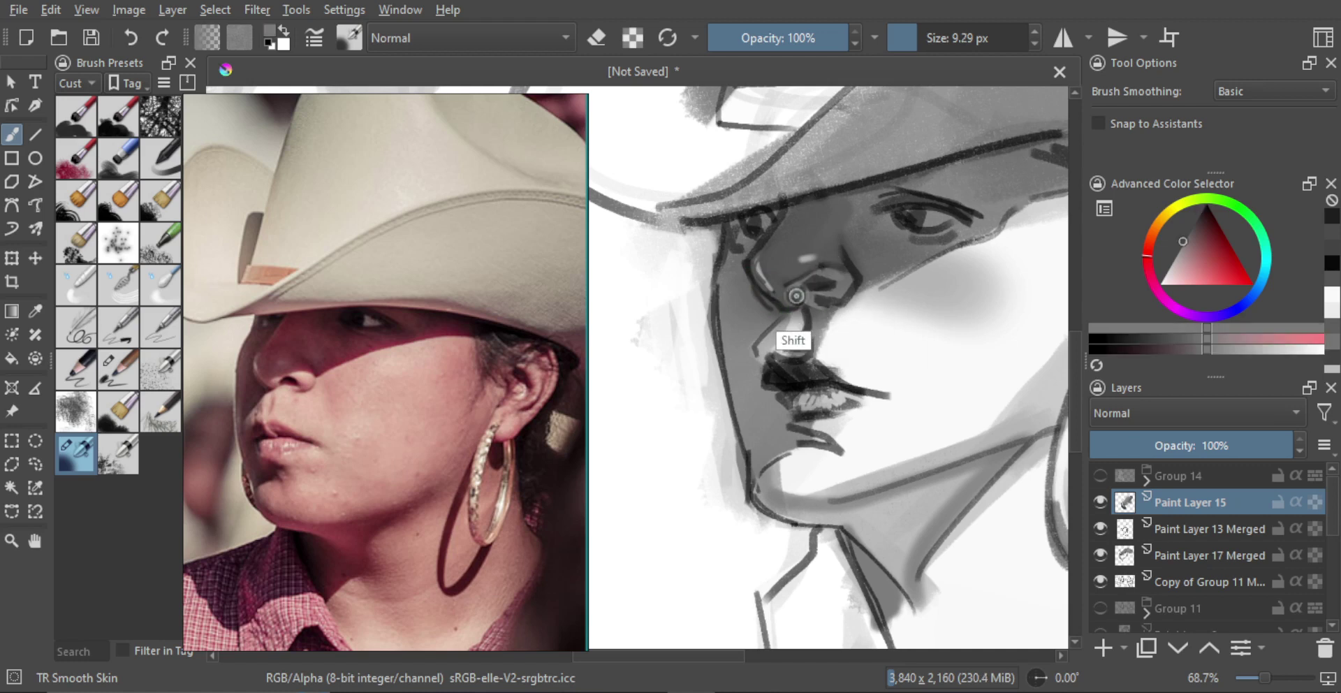
left_click_drag(785, 294, 800, 285)
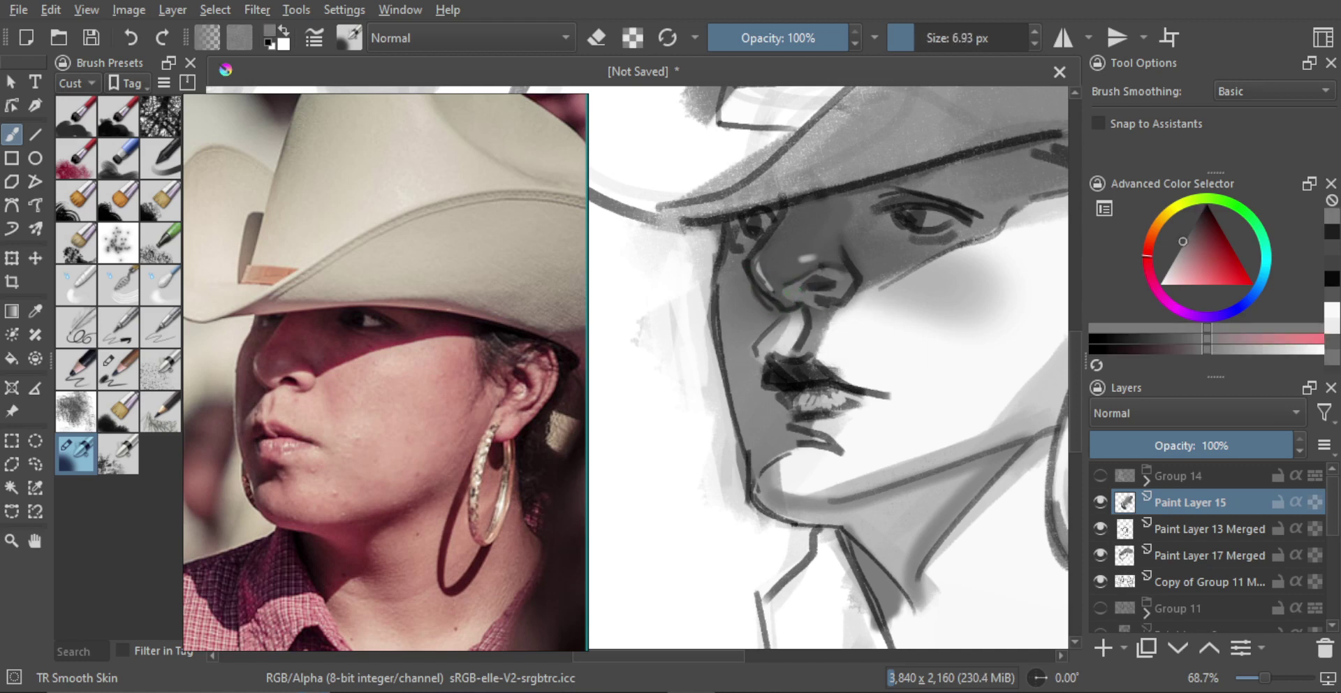
mouse_move(827, 327)
left_mouse_down()
mouse_move(814, 307)
mouse_move(823, 269)
left_mouse_up()
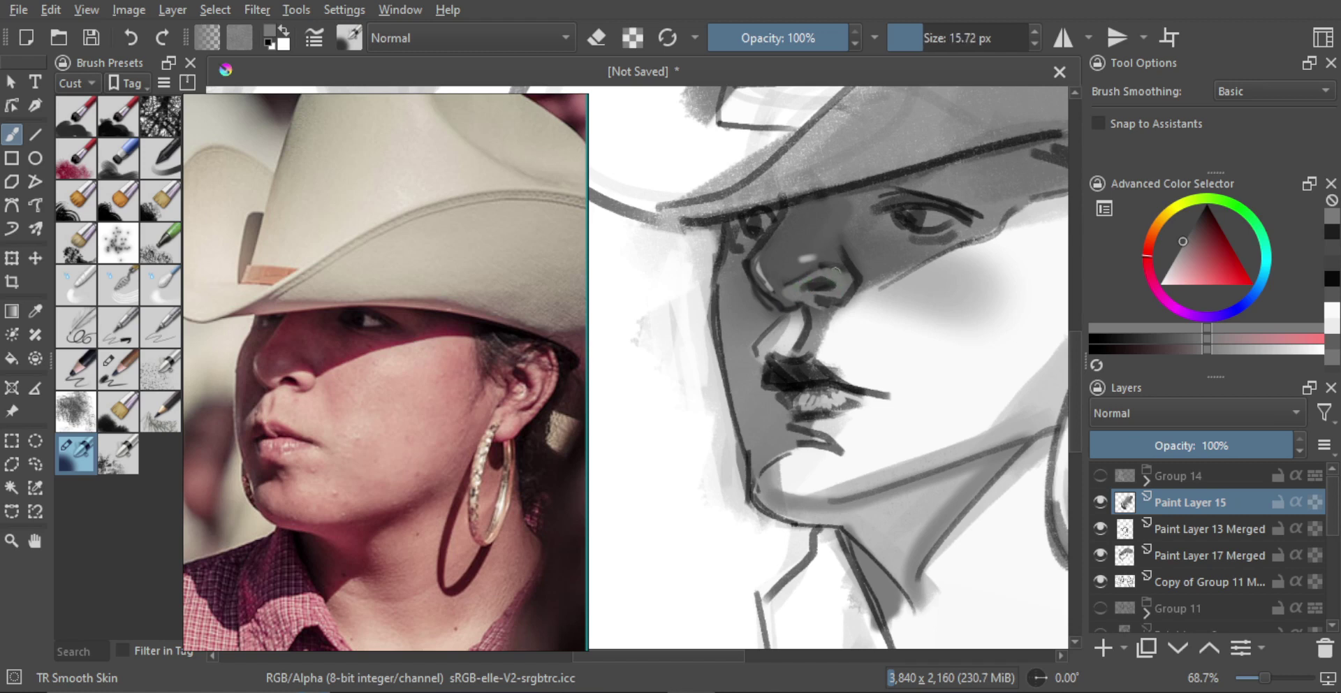
left_click(809, 281, "ctrl")
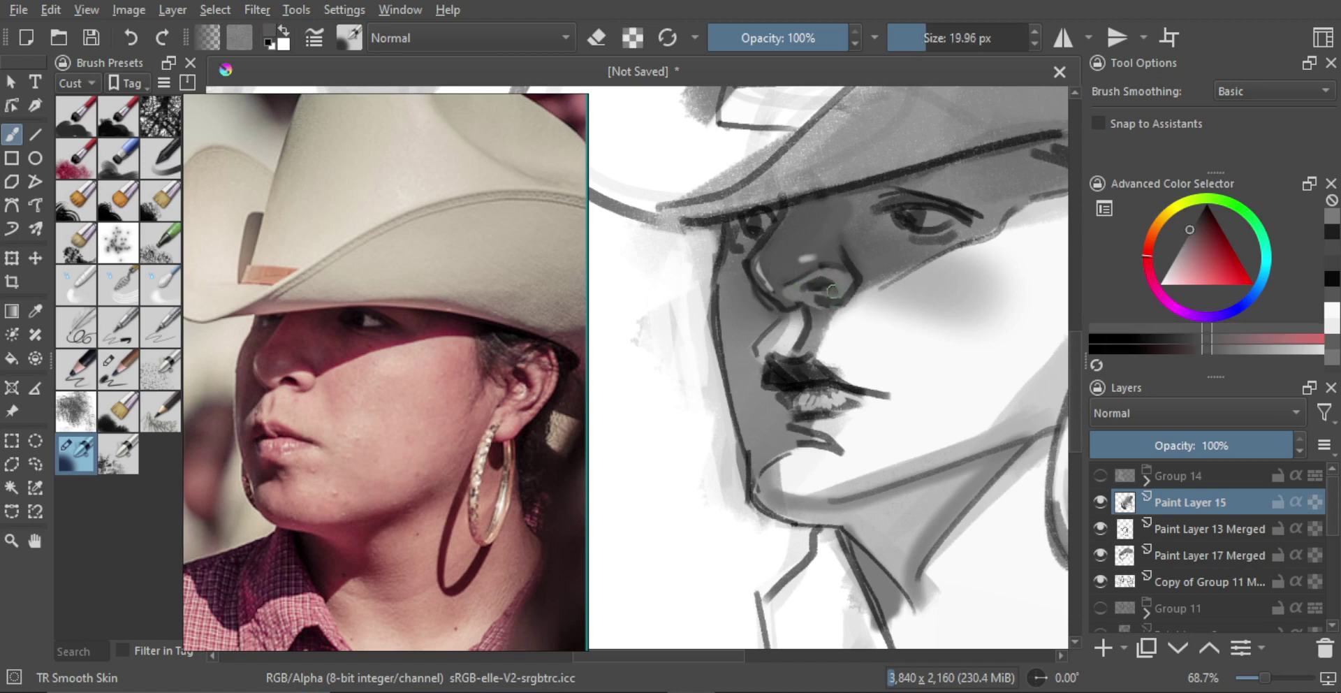
left_click_drag(833, 291, 830, 285)
Step: Darken the nostril with near-black sampled beside the upper lip, using a brush of about 9 px
left_click(812, 359, "ctrl")
mouse_move(824, 348)
left_mouse_down()
mouse_move(803, 344)
mouse_move(846, 310)
left_mouse_up()
left_click(821, 293)
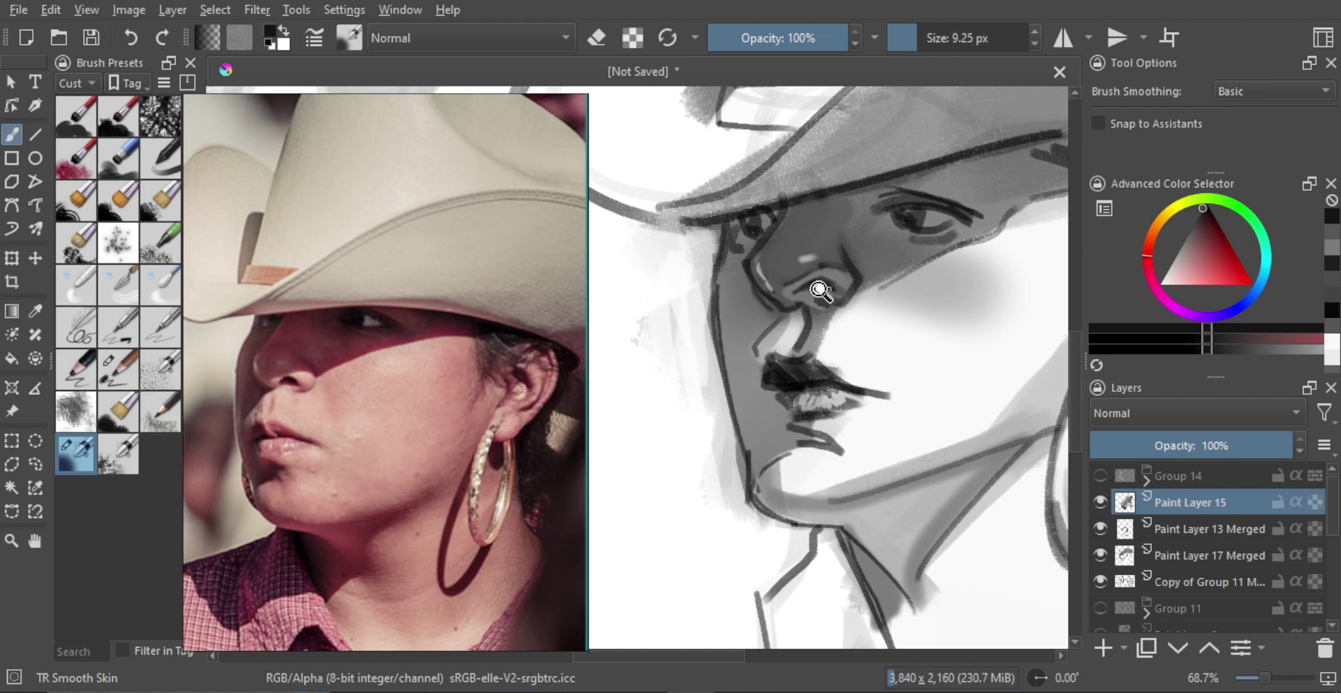
Step: Brighten the nose tip and nostril wing with near-white sampled from the cheek, using a brush of about 9 to 19 px
left_click(887, 323, "ctrl")
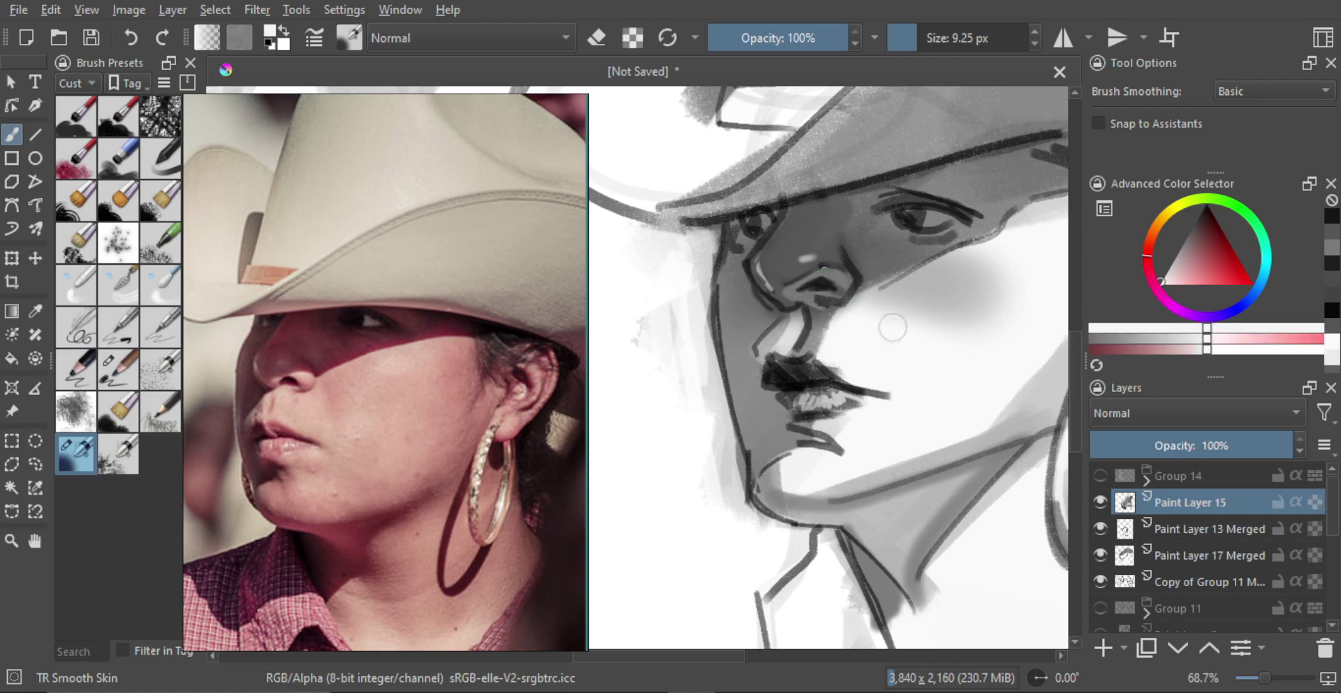
left_click_drag(806, 285, 813, 284)
left_click(788, 285)
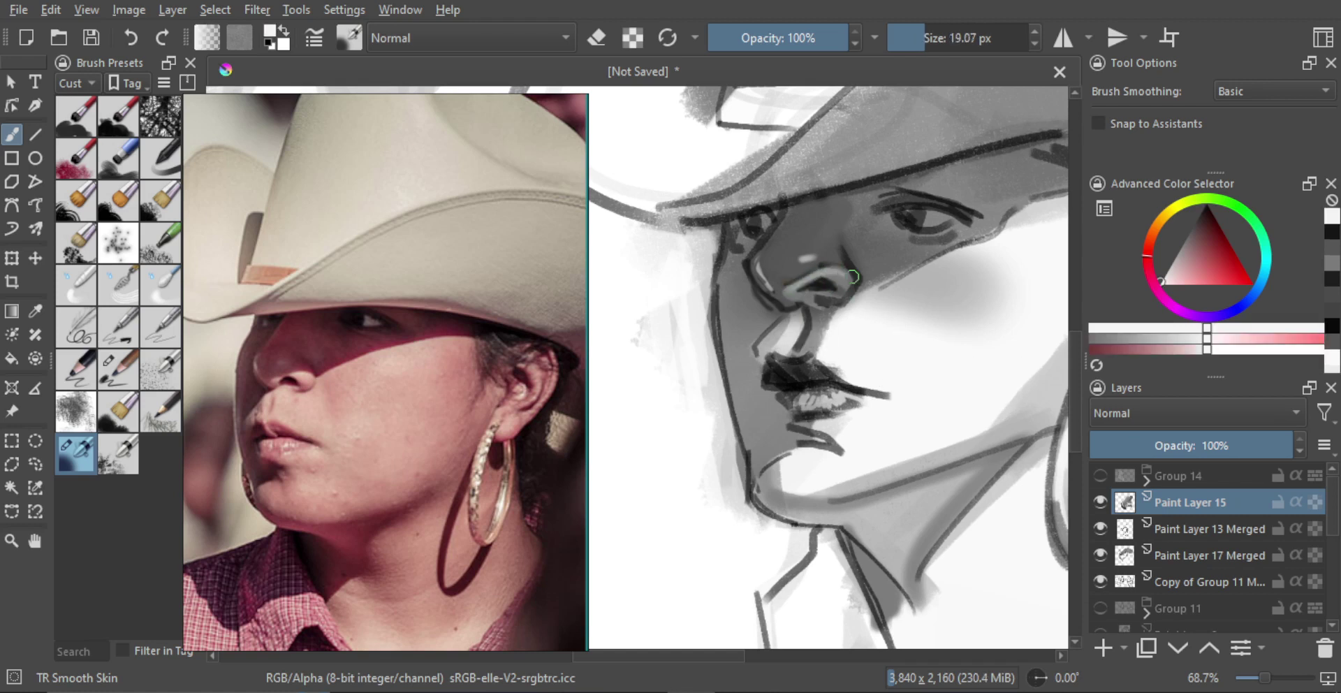
key("ctrl+z")
mouse_move(860, 291)
left_mouse_down()
mouse_move(879, 310)
mouse_move(858, 349)
mouse_move(852, 321)
mouse_move(851, 340)
left_mouse_up()
Step: Redraw the dark contours of the nose front and nostril wing with near-black sampled from the lips and a brush of about 13 px
left_click(785, 412, "ctrl")
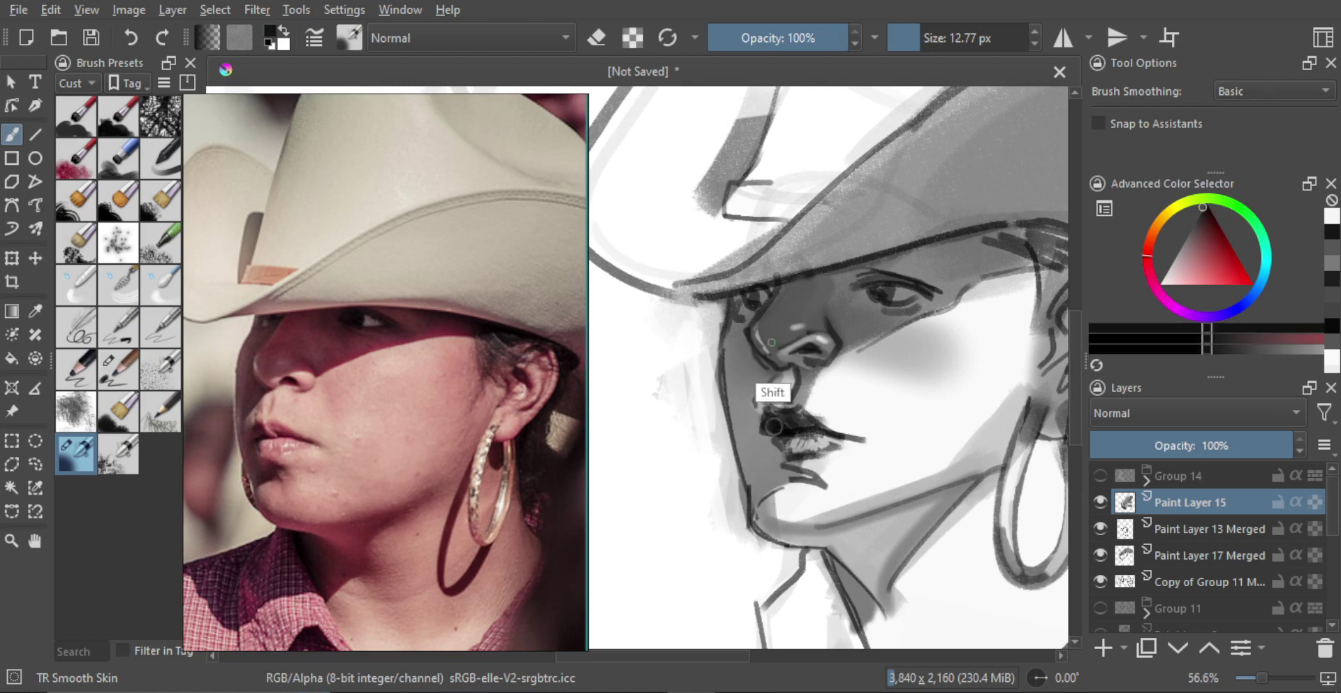
mouse_move(785, 294)
left_mouse_down()
mouse_move(803, 294)
mouse_move(767, 323)
left_mouse_up()
key("ctrl+z")
left_click_drag(793, 299, 785, 299)
mouse_move(788, 292)
left_mouse_down()
mouse_move(769, 323)
mouse_move(781, 352)
left_mouse_up()
key("ctrl+z")
left_click_drag(790, 296, 767, 331)
key("ctrl+z")
left_click_drag(841, 294, 789, 436)
left_click_drag(837, 334, 863, 260)
mouse_move(803, 351)
left_mouse_down()
mouse_move(801, 302)
mouse_move(741, 284)
mouse_move(772, 335)
mouse_move(793, 336)
left_mouse_up()
Step: Add a new paint layer and brush a near-black shadow over the far side of the face from nose to chin at about 26 px
left_click(758, 280, "ctrl")
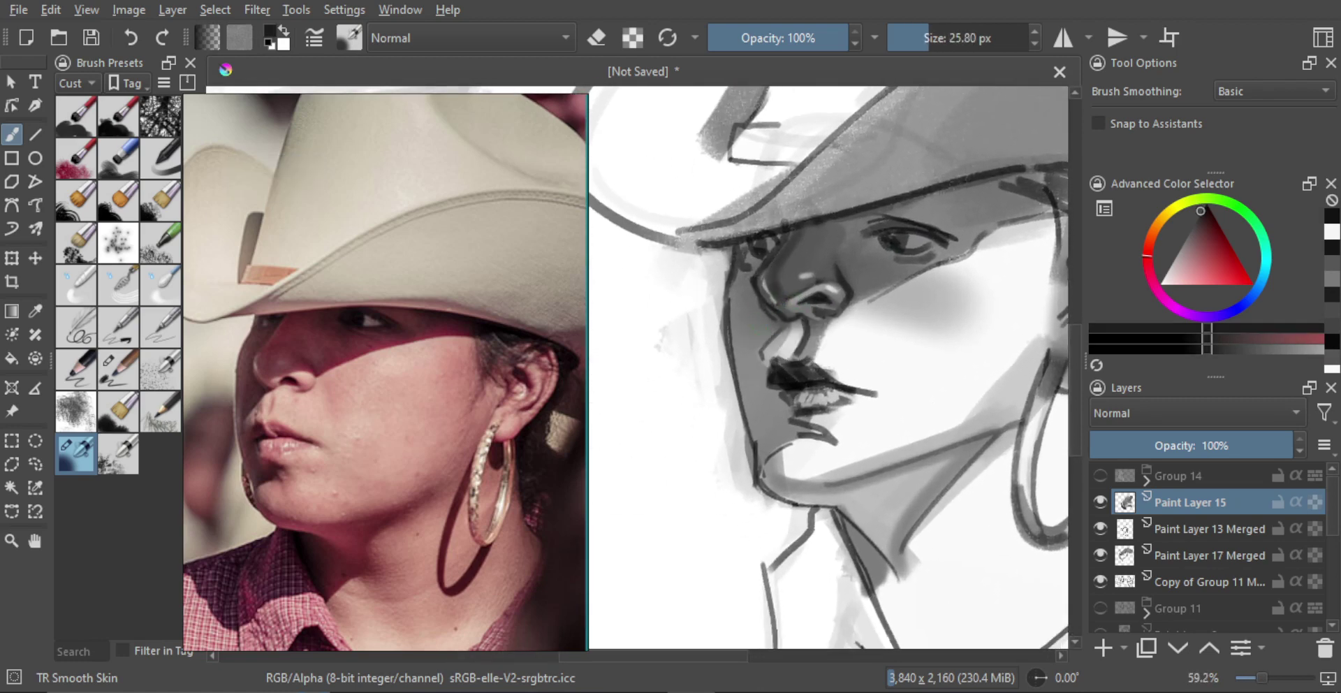
key("Insert")
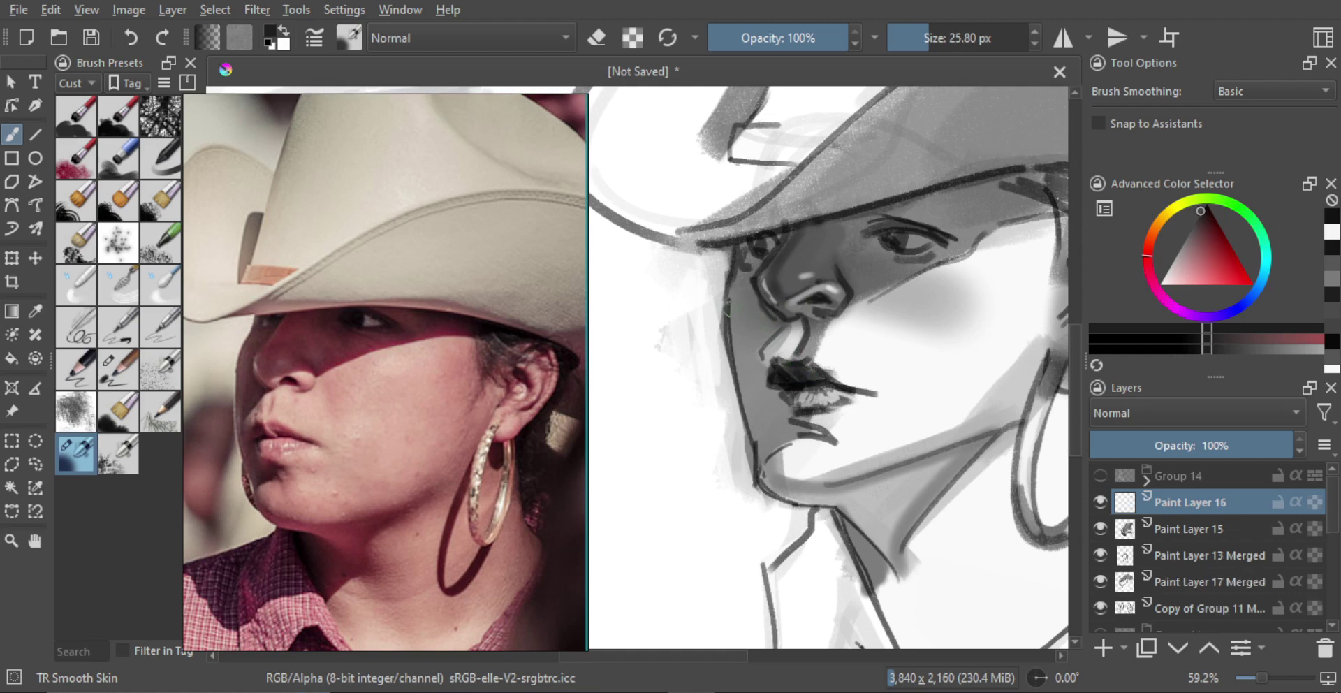
left_click_drag(721, 377, 739, 377)
mouse_move(759, 301)
left_mouse_down()
mouse_move(749, 384)
mouse_move(759, 340)
mouse_move(755, 365)
left_mouse_up()
mouse_move(760, 407)
left_mouse_down()
mouse_move(778, 389)
mouse_move(803, 430)
mouse_move(800, 416)
left_mouse_up()
Step: Erase and soften the edges of the far-cheek shadow around the nose, lips and chin, using an eraser of about 42 to 86 px
key("e")
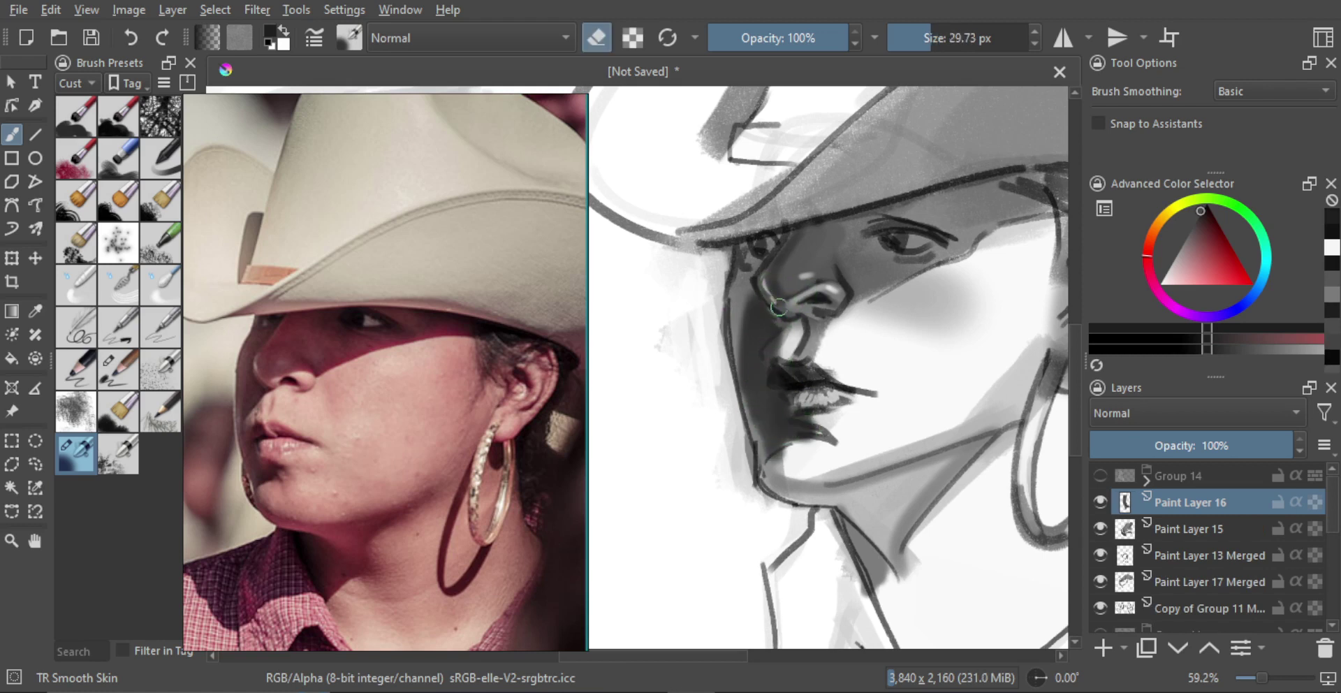
left_click_drag(726, 358, 768, 358, "shift")
mouse_move(733, 314)
left_mouse_down()
mouse_move(727, 370)
mouse_move(776, 327)
left_mouse_up()
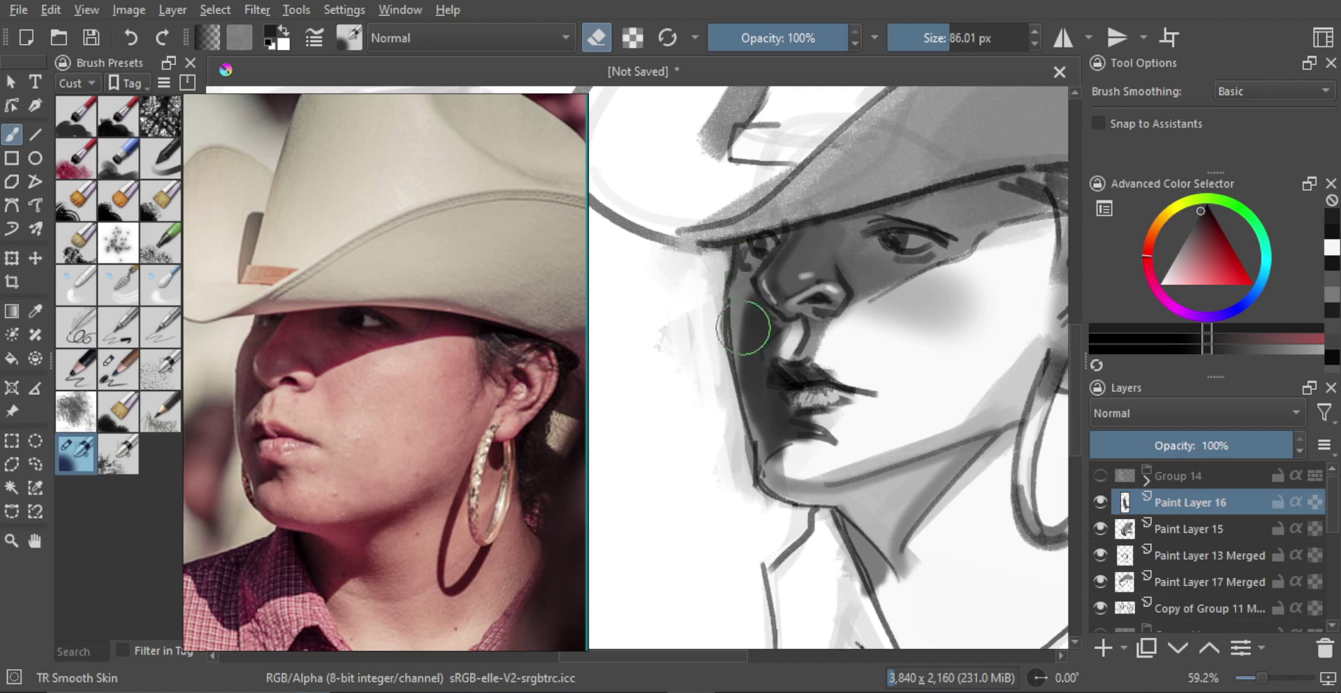
mouse_move(735, 273)
left_mouse_down()
mouse_move(714, 397)
mouse_move(718, 426)
mouse_move(734, 392)
mouse_move(724, 424)
mouse_move(746, 473)
mouse_move(719, 394)
mouse_move(737, 461)
mouse_move(782, 370)
mouse_move(789, 380)
mouse_move(778, 377)
mouse_move(795, 331)
mouse_move(771, 352)
mouse_move(783, 335)
mouse_move(784, 364)
mouse_move(772, 353)
mouse_move(796, 384)
left_mouse_up()
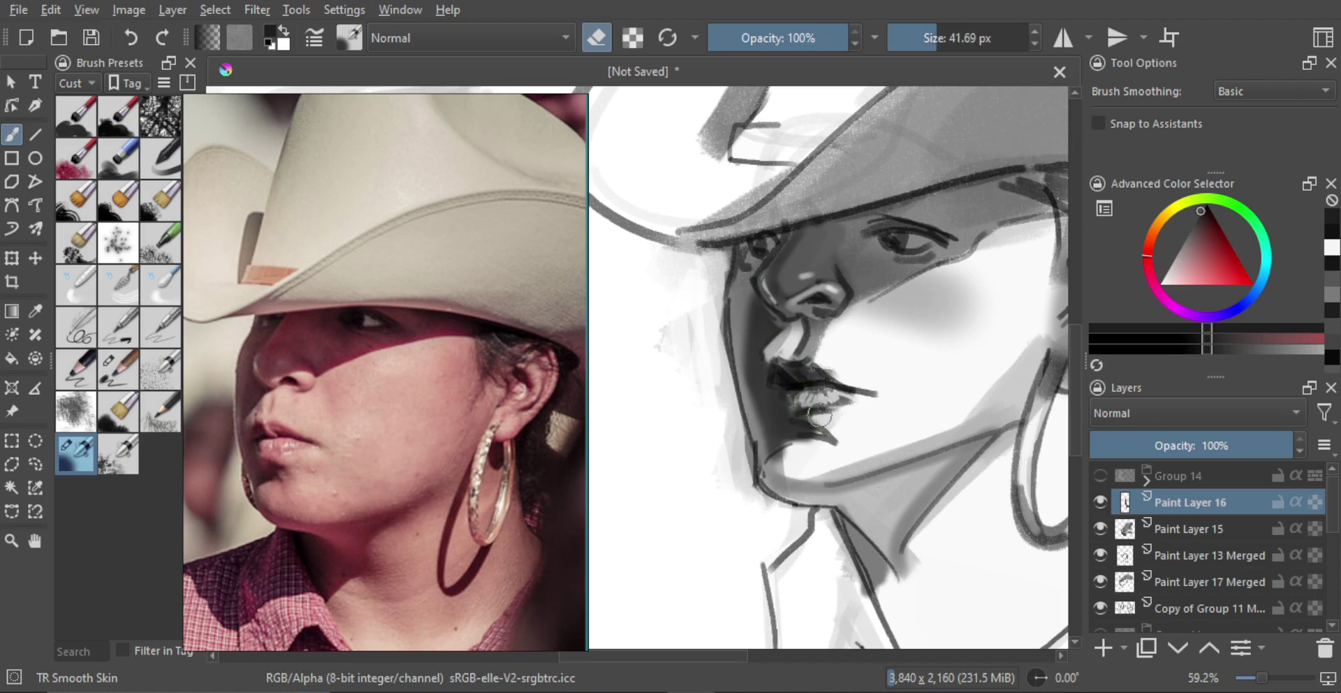
left_click_drag(798, 455, 817, 455, "shift")
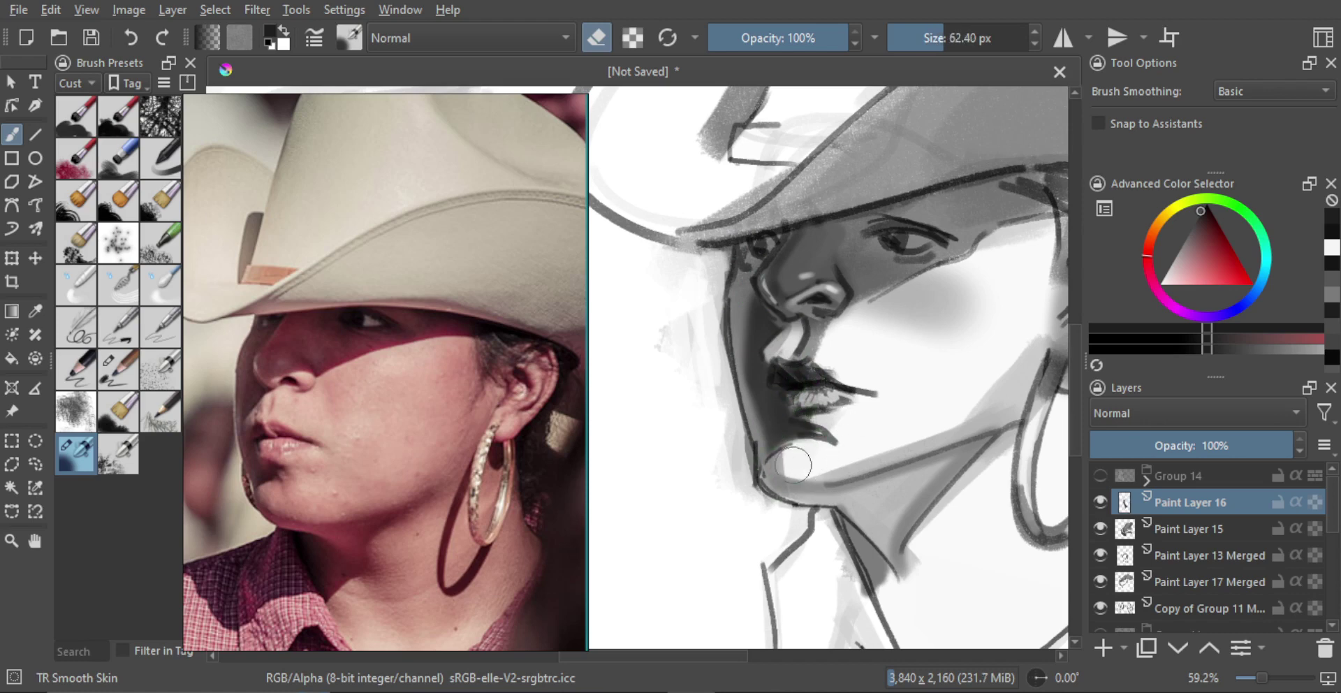
left_click_drag(847, 411, 840, 460, "ctrl")
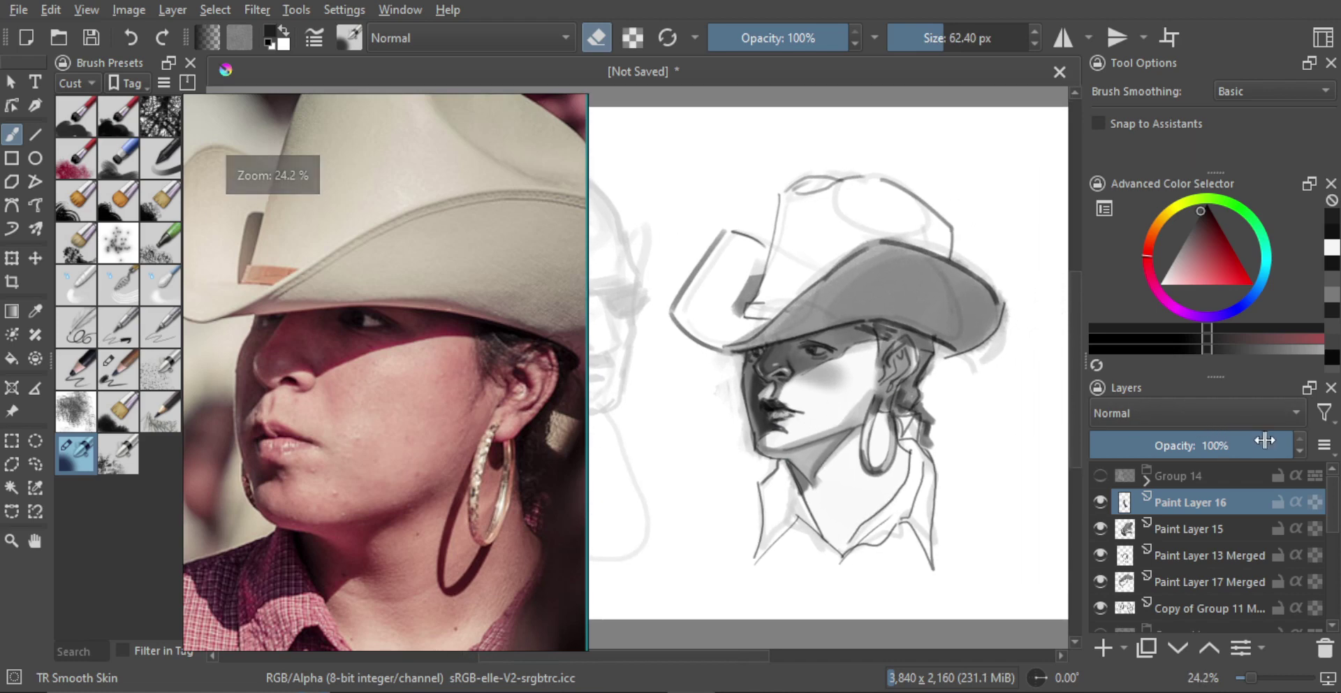
Step: Lower Paint Layer 16's opacity to 66% and merge a new empty layer down into it
left_click(1244, 443)
left_click_drag(1245, 442, 1235, 439)
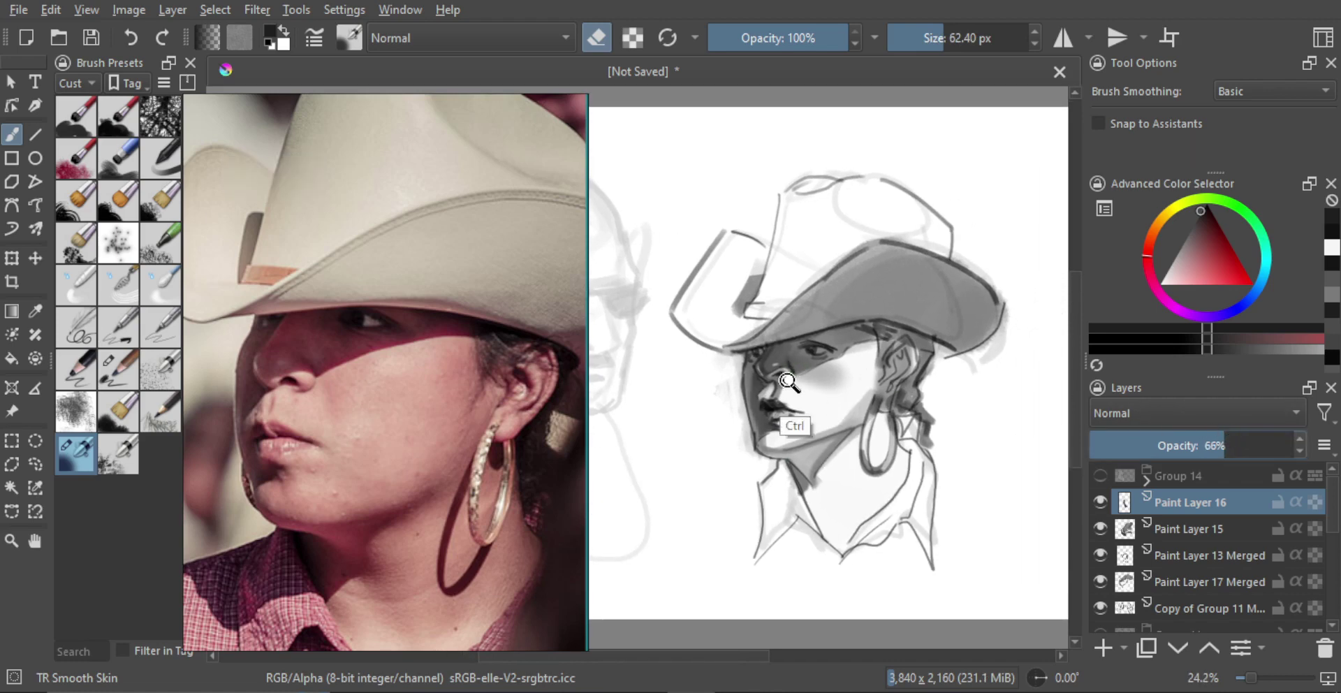
scroll(814, 402, "up", 4)
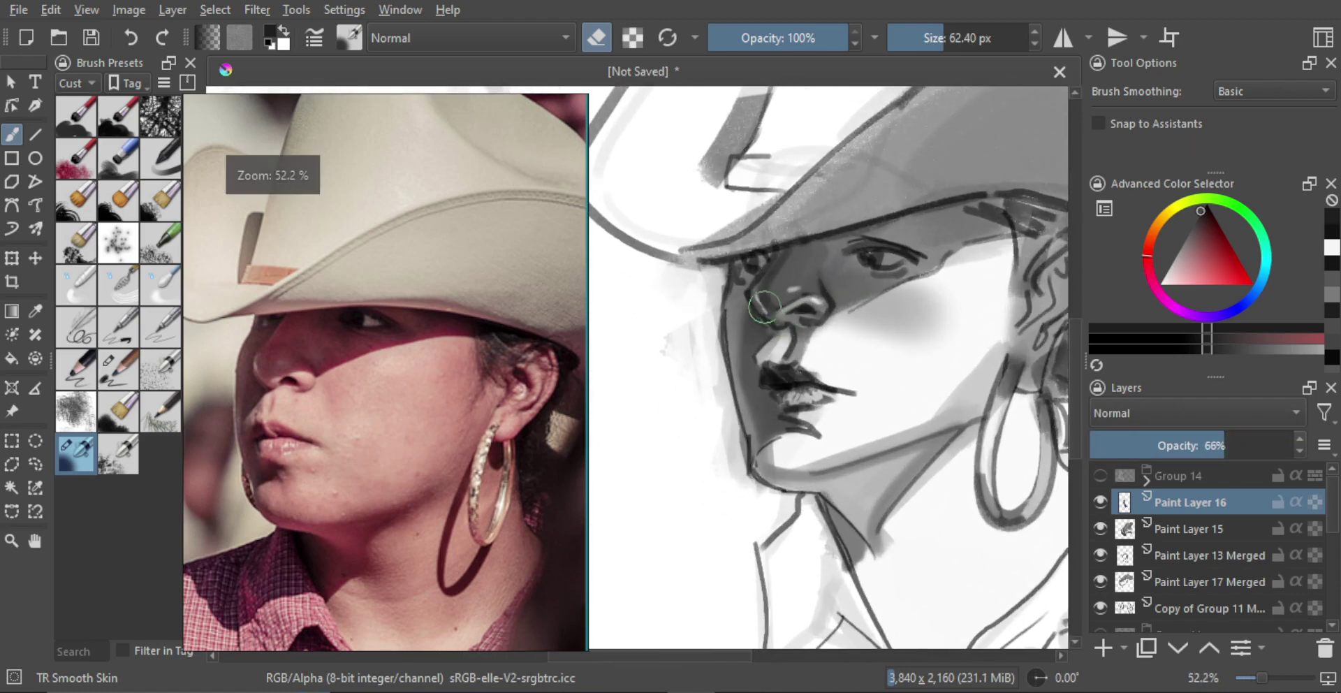
key("e")
left_click(746, 387, "ctrl")
left_click_drag(765, 329, 746, 370, "shift")
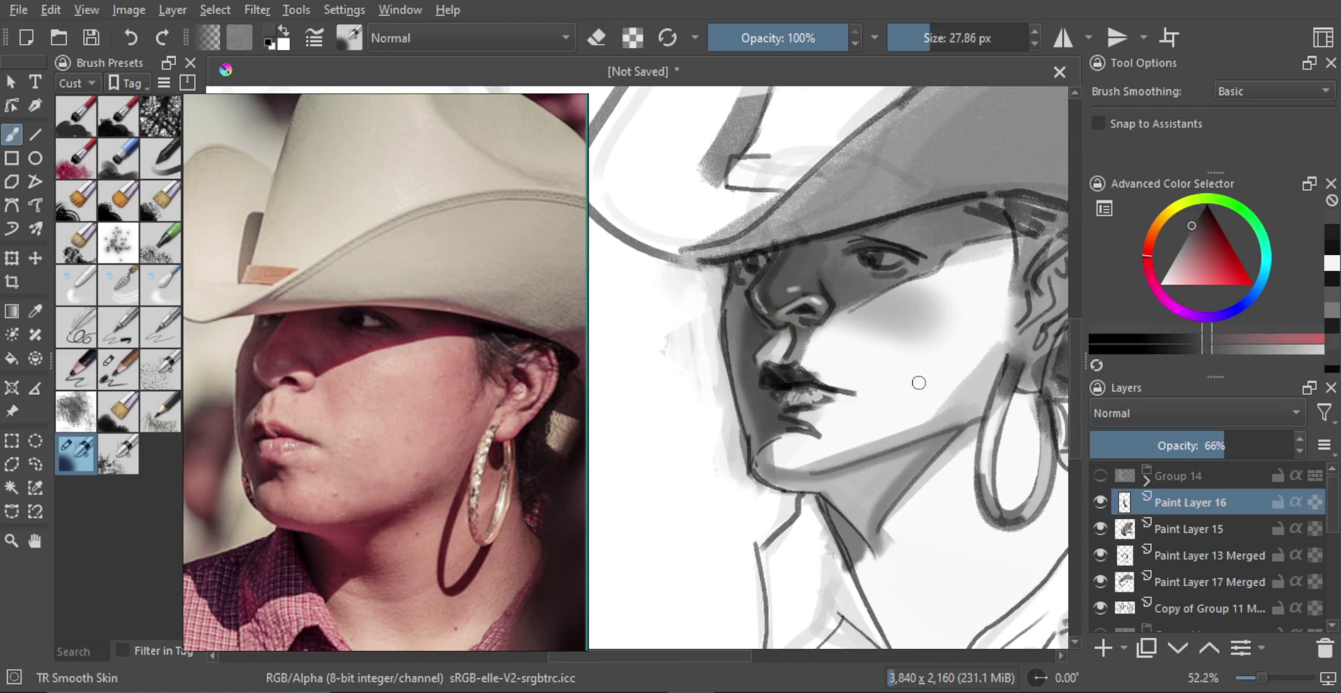
left_click(1106, 645)
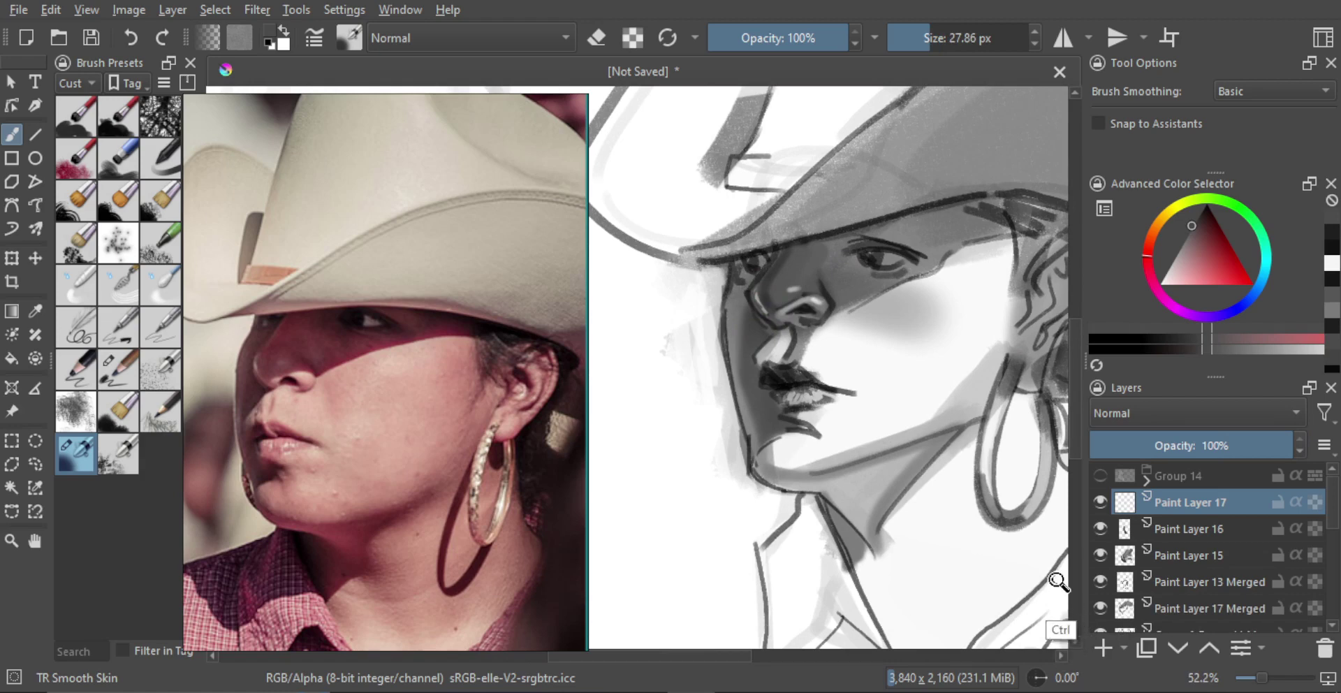
key("ctrl+e")
Step: Paint sampled dark grey over the far cheek and around the nose, using a brush of about 28 to 33 px
left_click(746, 386, "ctrl")
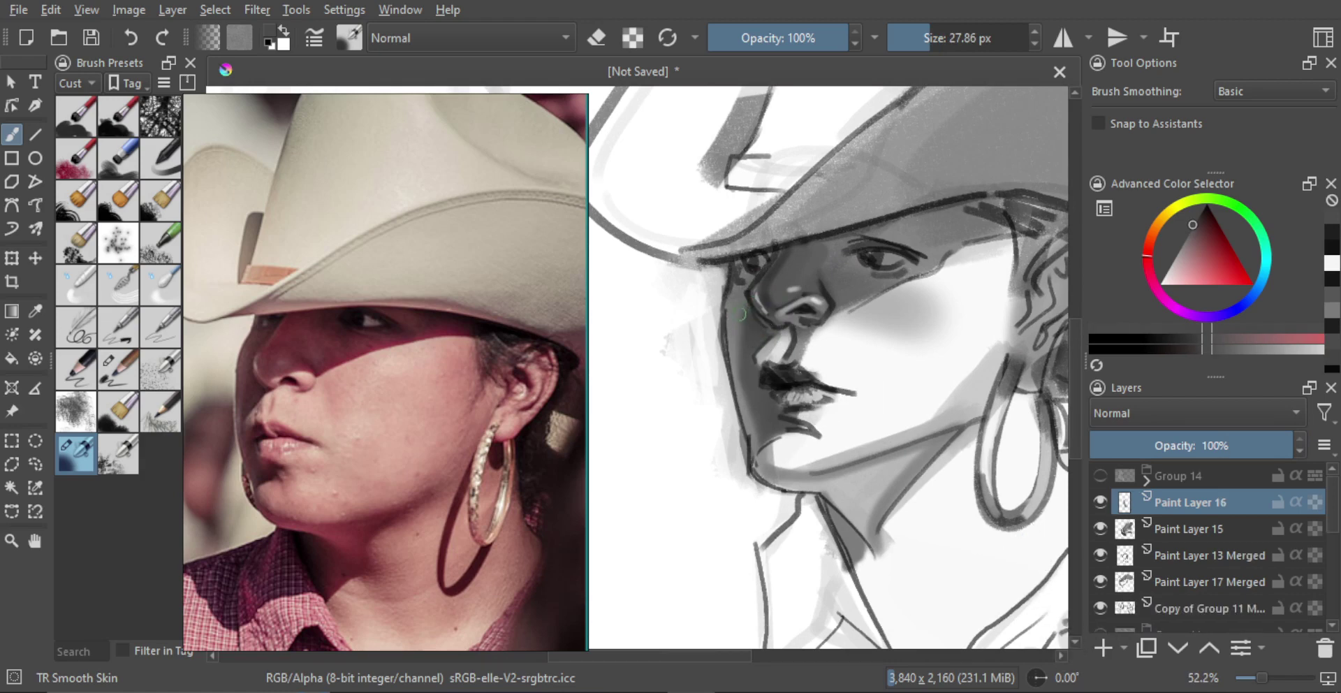
left_click_drag(750, 330, 739, 306)
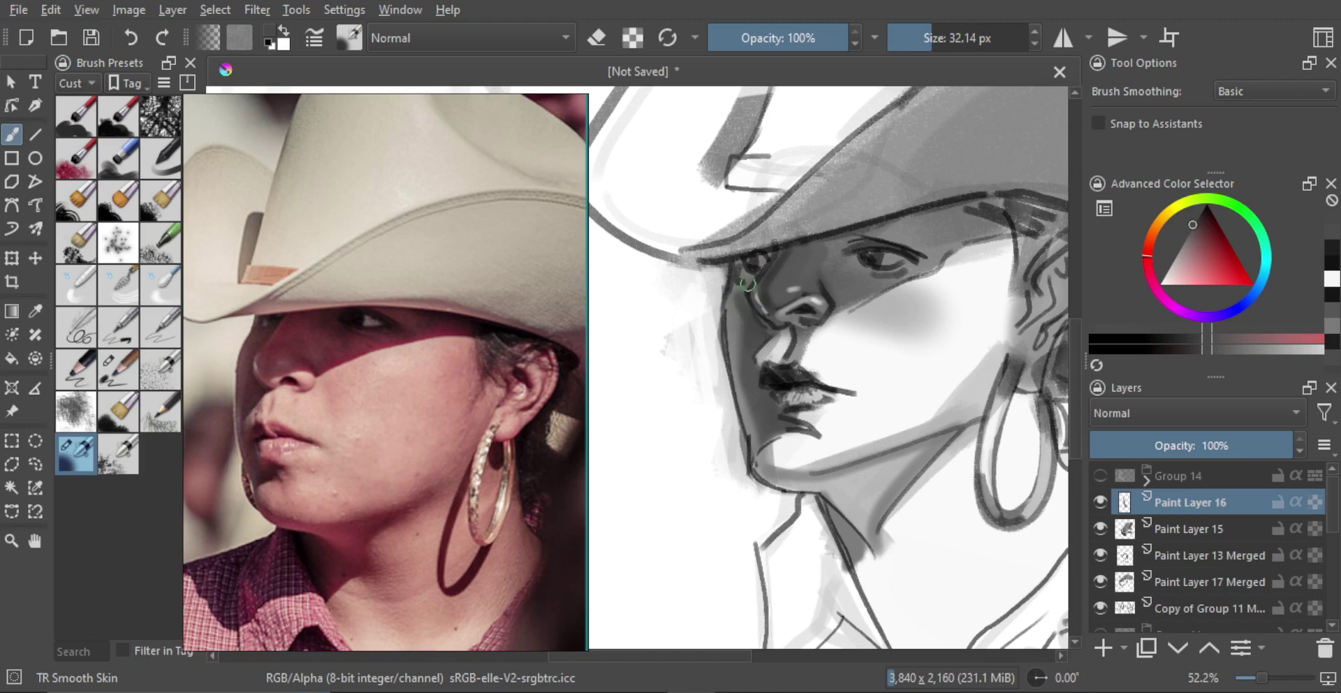
key("bracketright")
left_click_drag(798, 285, 825, 304)
scroll(827, 306, "up", 1)
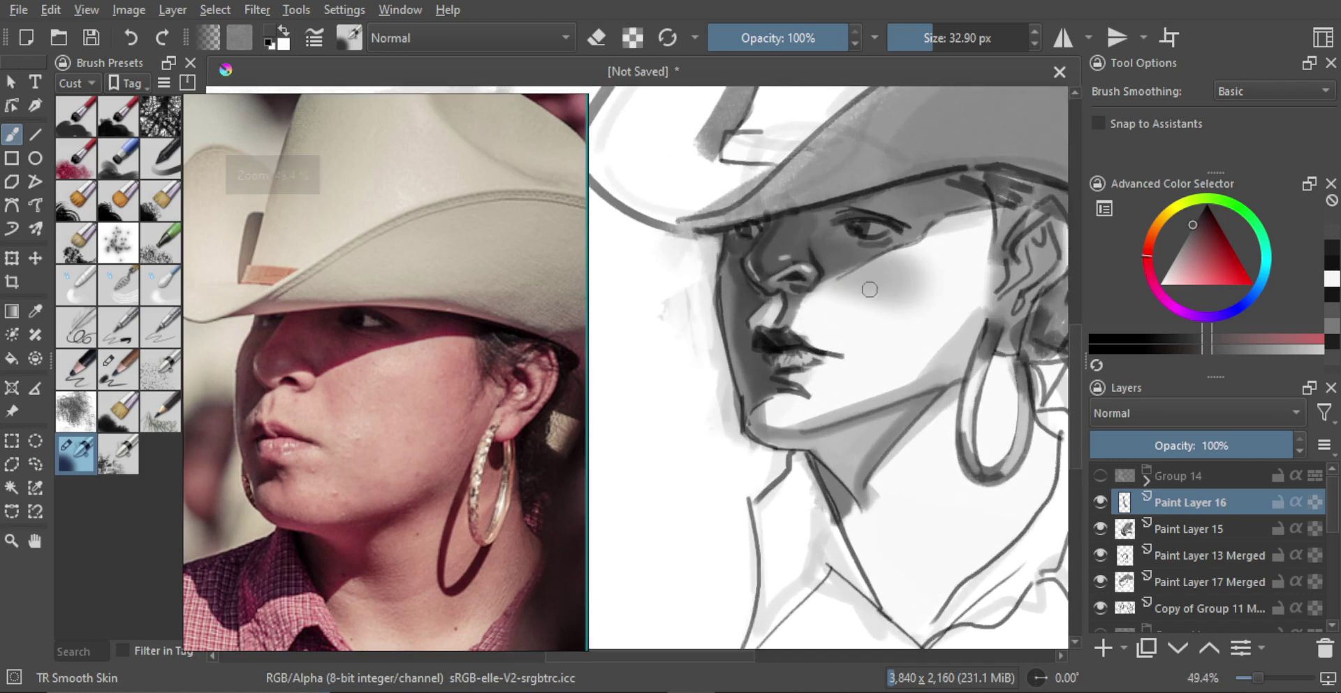
Step: Start a lighter grey strip along the face's far edge with greys sampled from the cheek shading, using a brush of about 14 to 20 px
left_click(936, 257, "ctrl")
key("bracketleft")
key("bracketleft")
key("bracketleft")
key("bracketleft")
key("bracketleft")
key("bracketleft")
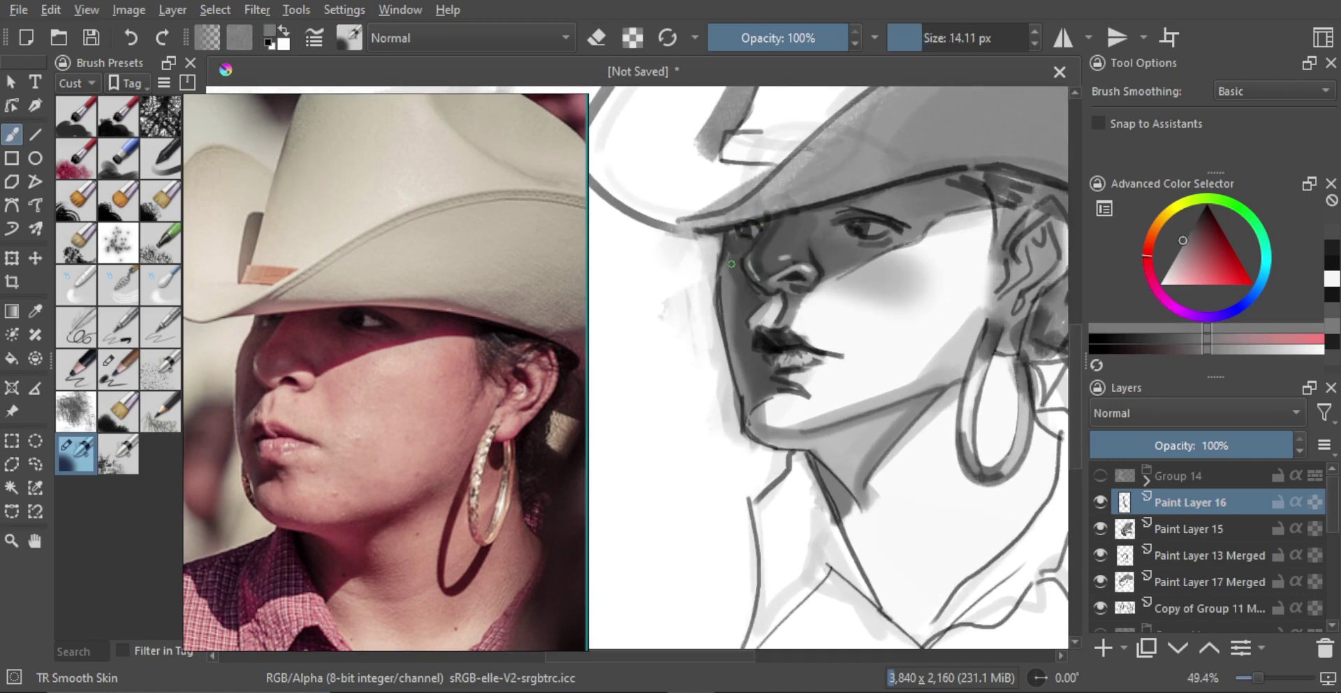
left_click(900, 269, "ctrl")
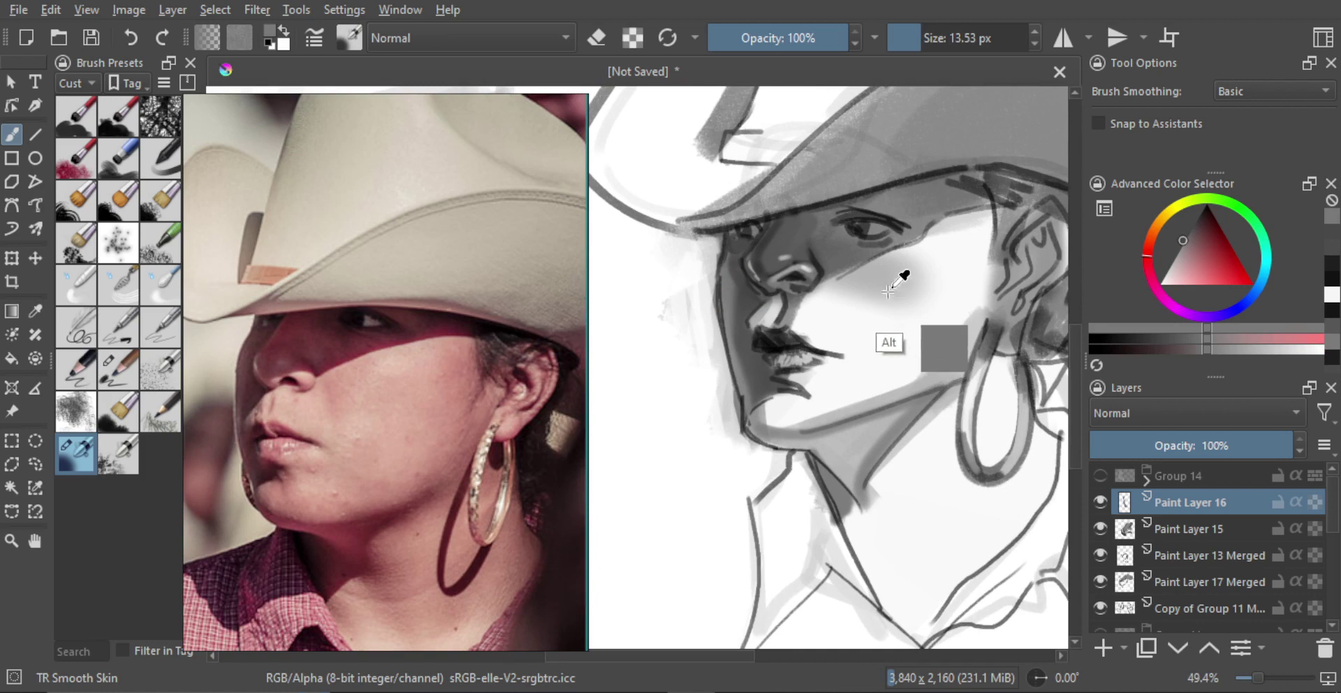
left_click_drag(723, 313, 726, 261, "shift")
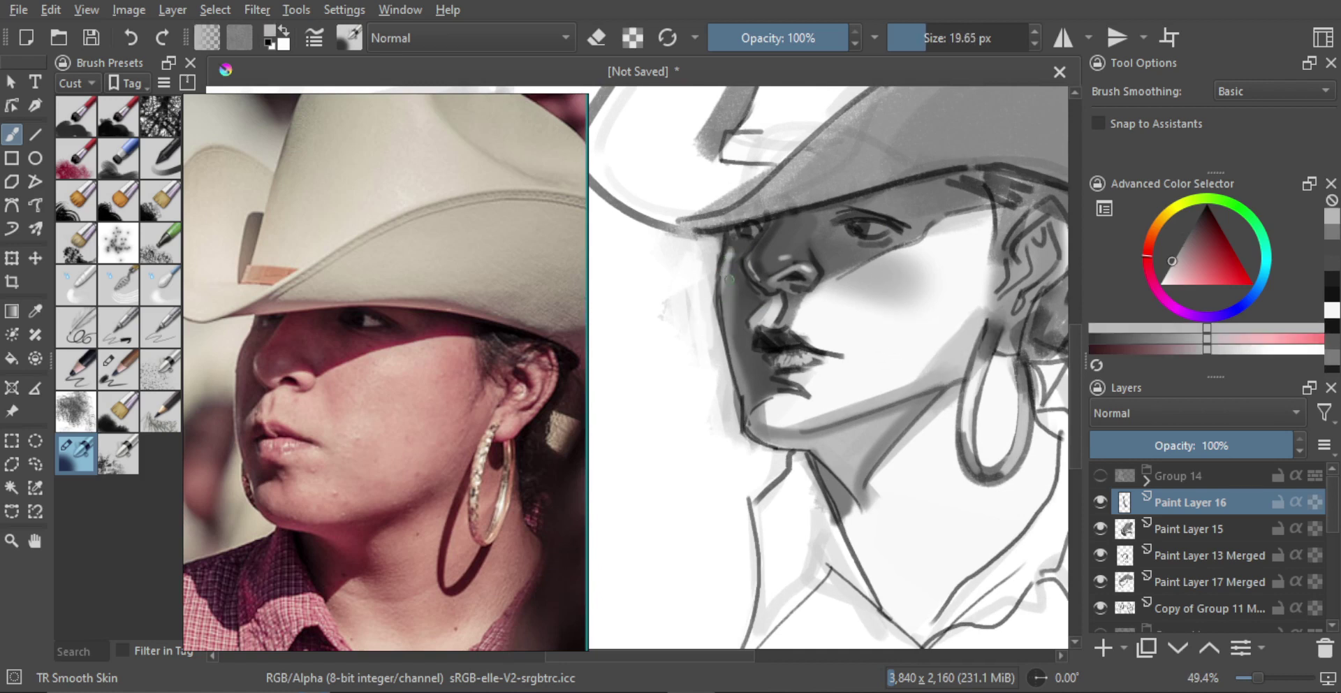
key("bracketright")
key("bracketright")
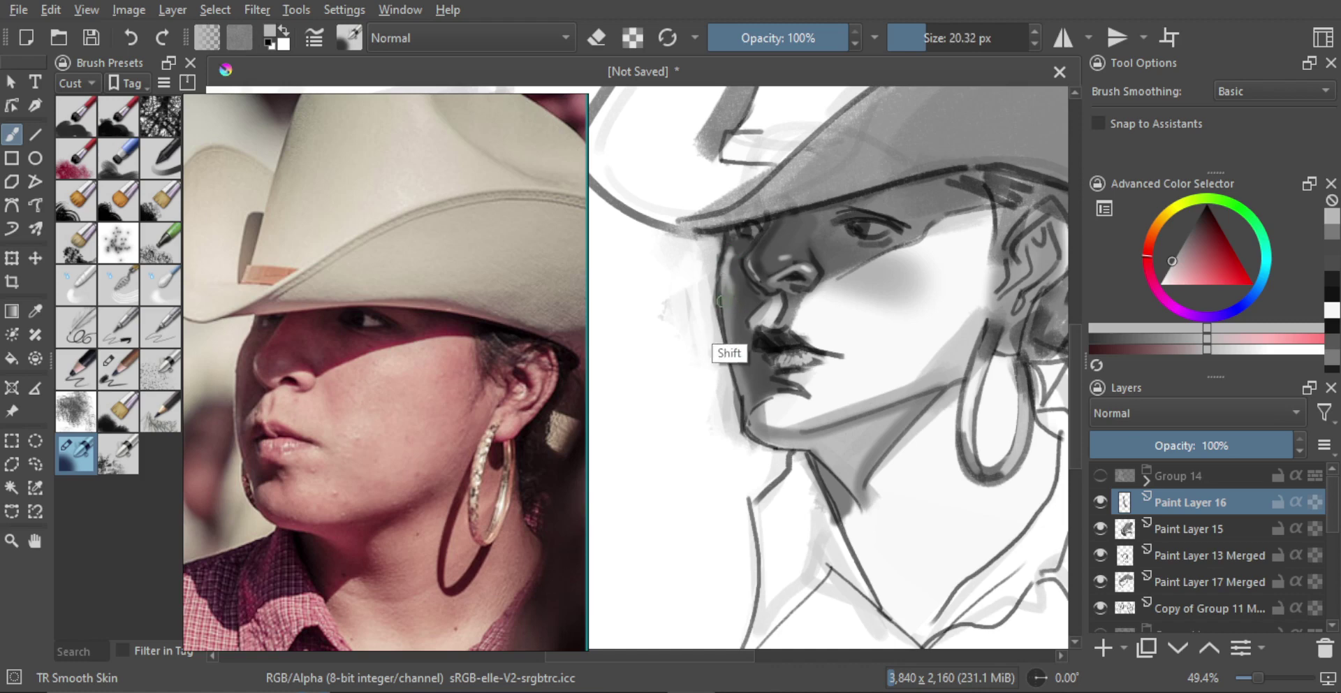
Step: Extend and blend the reflected light down the far cheek with resampled light grey and a brush of about 29 px
left_click(726, 326, "ctrl")
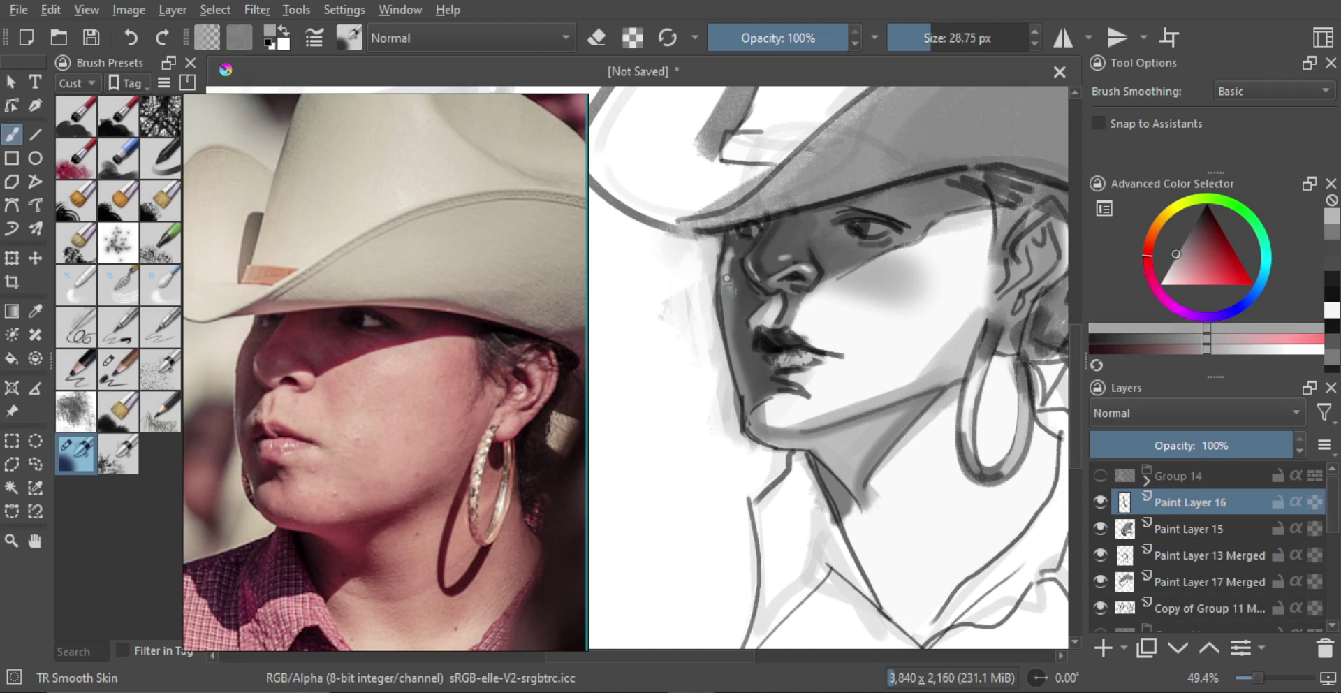
left_click_drag(726, 326, 737, 380)
left_click(733, 316, "ctrl")
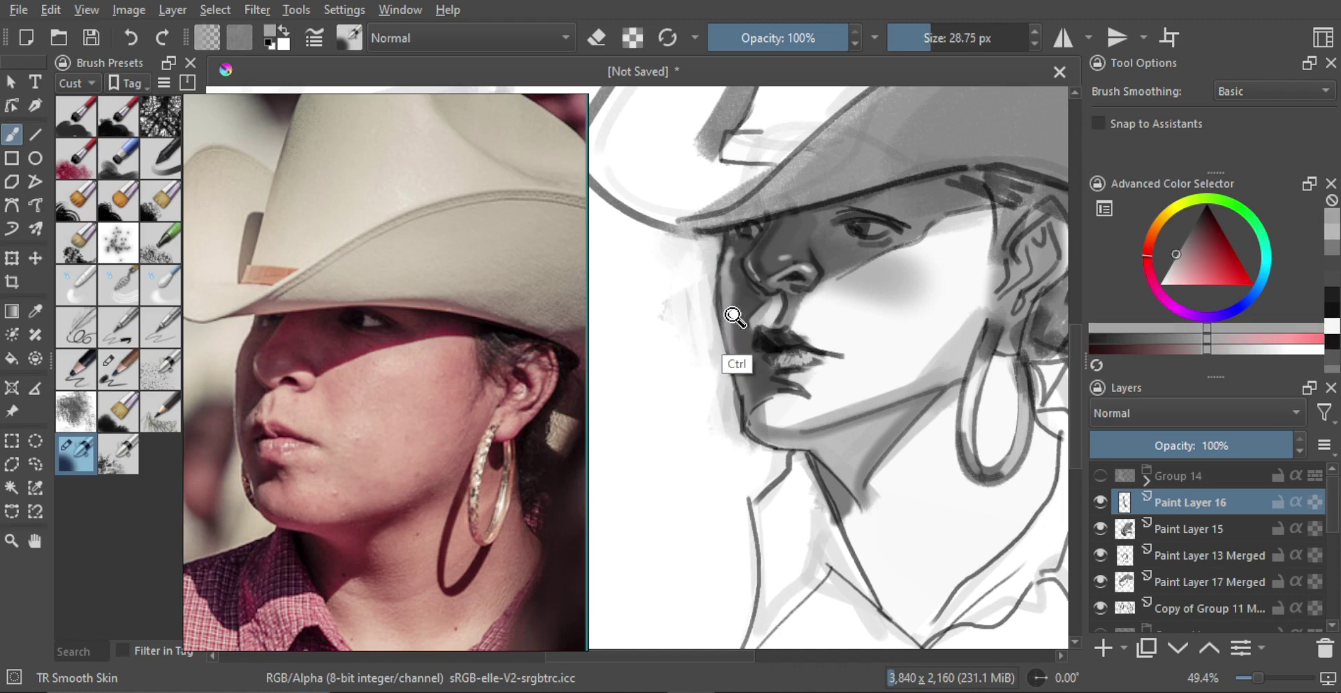
left_click(734, 360, "ctrl")
mouse_move(731, 306)
left_mouse_down()
mouse_move(734, 360)
mouse_move(753, 384)
mouse_move(771, 339)
left_mouse_up()
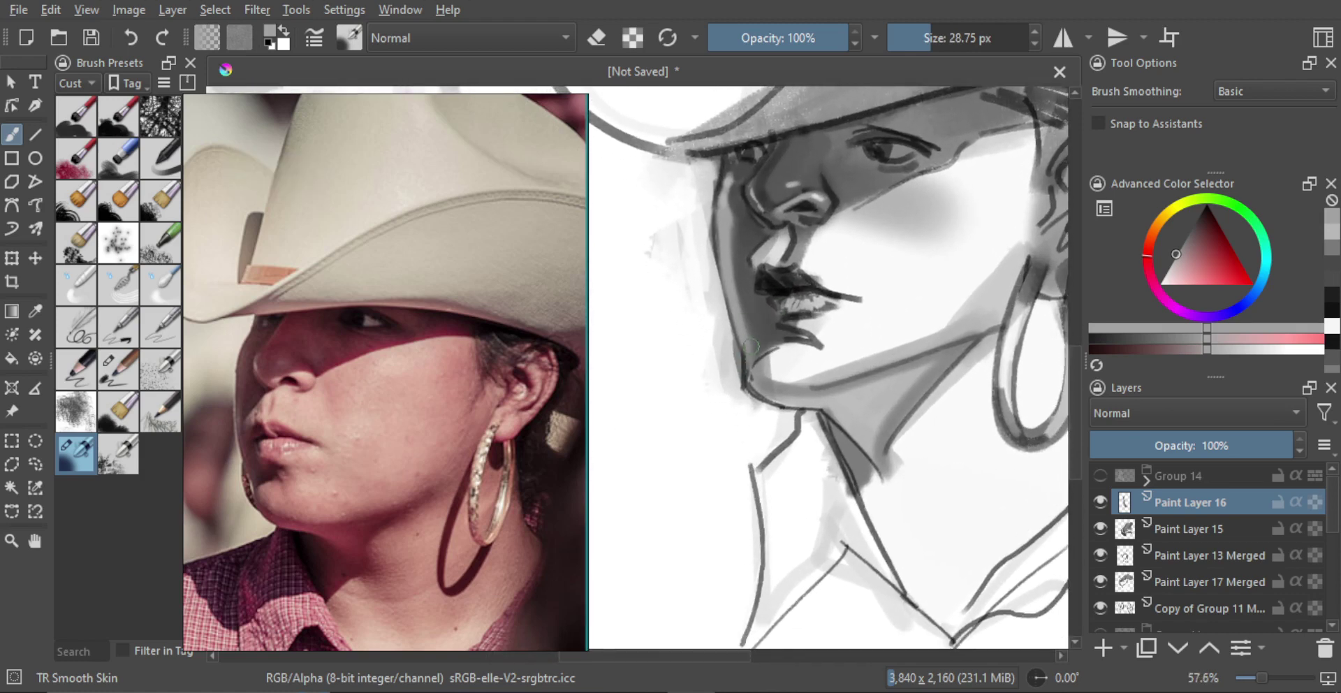
Step: Deepen the shadow between the far face edge and the mouth with sampled near-black, using a brush of about 27 px
left_click(774, 280, "ctrl")
left_click_drag(741, 287, 726, 287, "shift")
mouse_move(728, 168)
left_mouse_down()
mouse_move(744, 162)
mouse_move(726, 181)
left_mouse_up()
mouse_move(733, 228)
left_mouse_down()
mouse_move(746, 226)
mouse_move(761, 367)
left_mouse_up()
key("ctrl+z")
left_click_drag(763, 276, 753, 441)
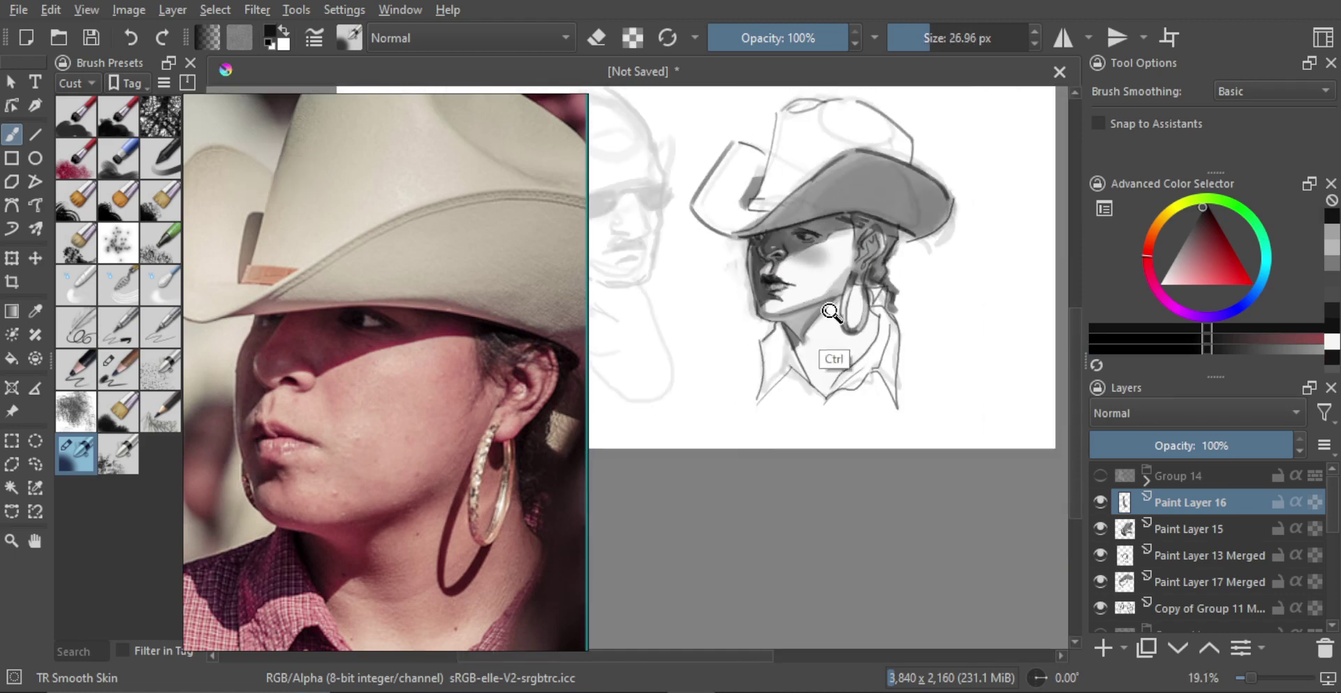
Step: Compare the face with and without the last shadow stroke by undoing and redoing it
left_click_drag(841, 307, 864, 202)
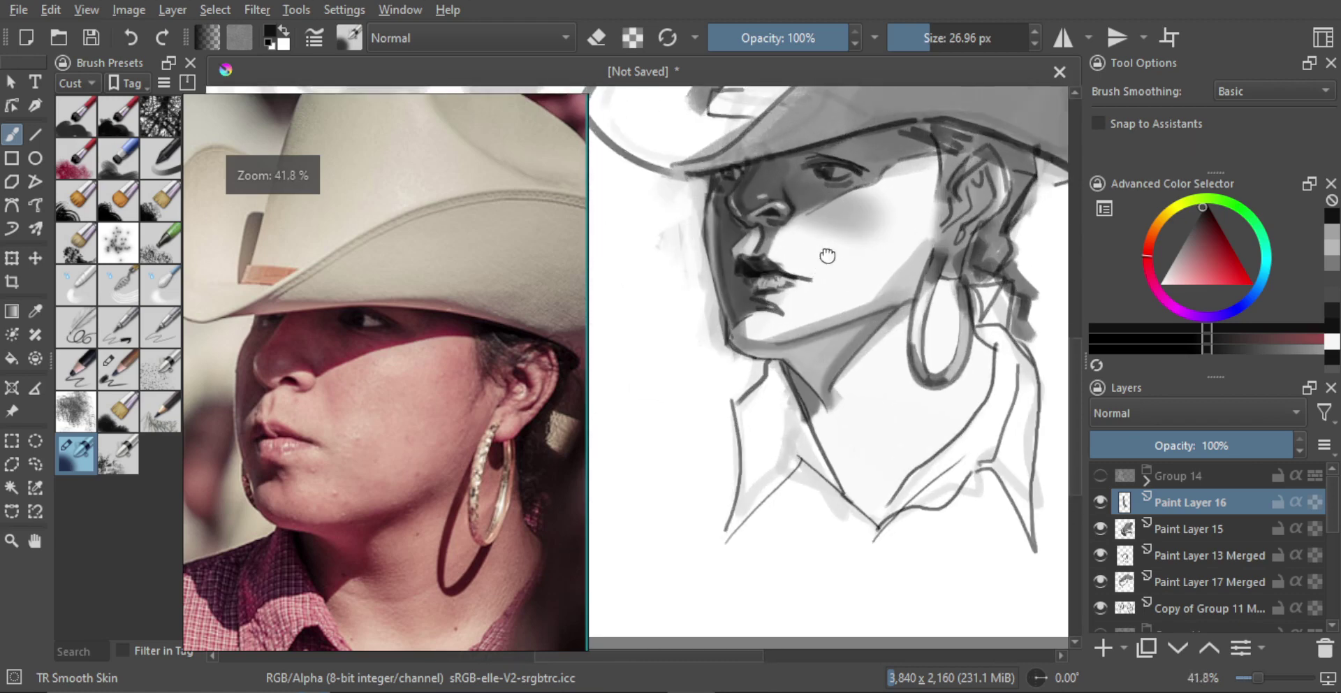
left_click_drag(827, 255, 848, 312)
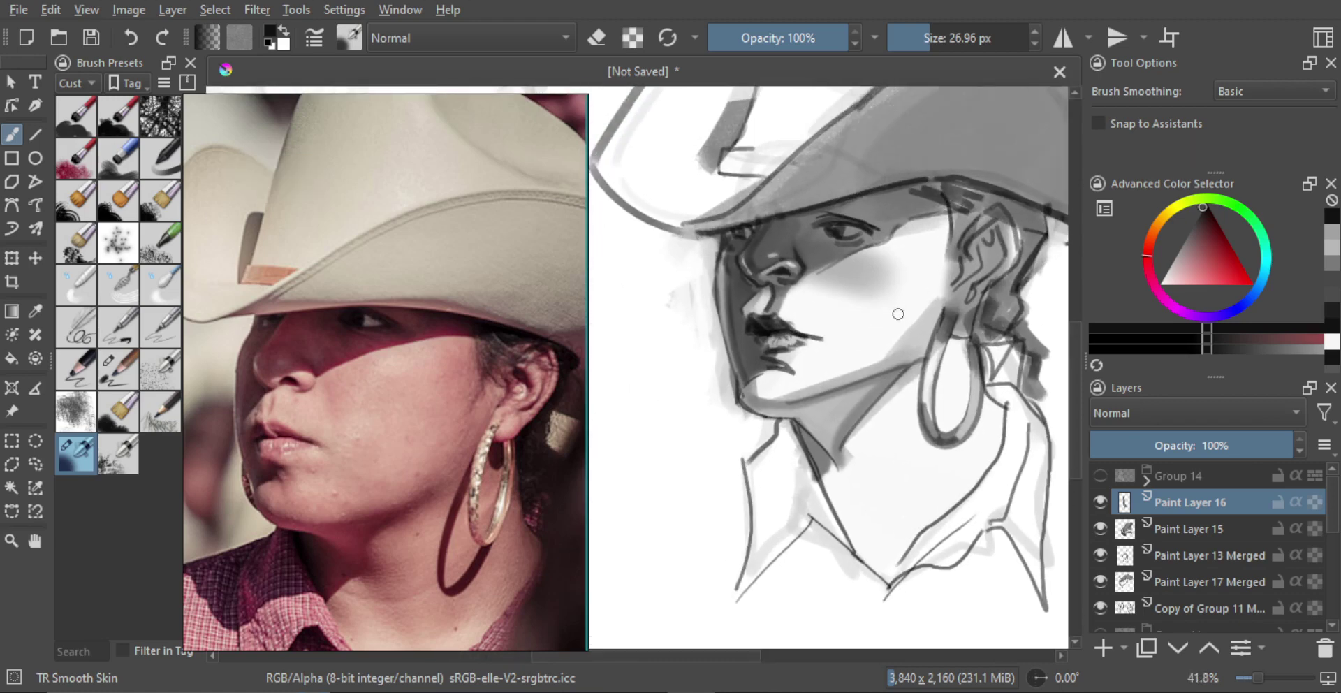
key("ctrl+z")
key("ctrl+shift+z")
key("ctrl+z")
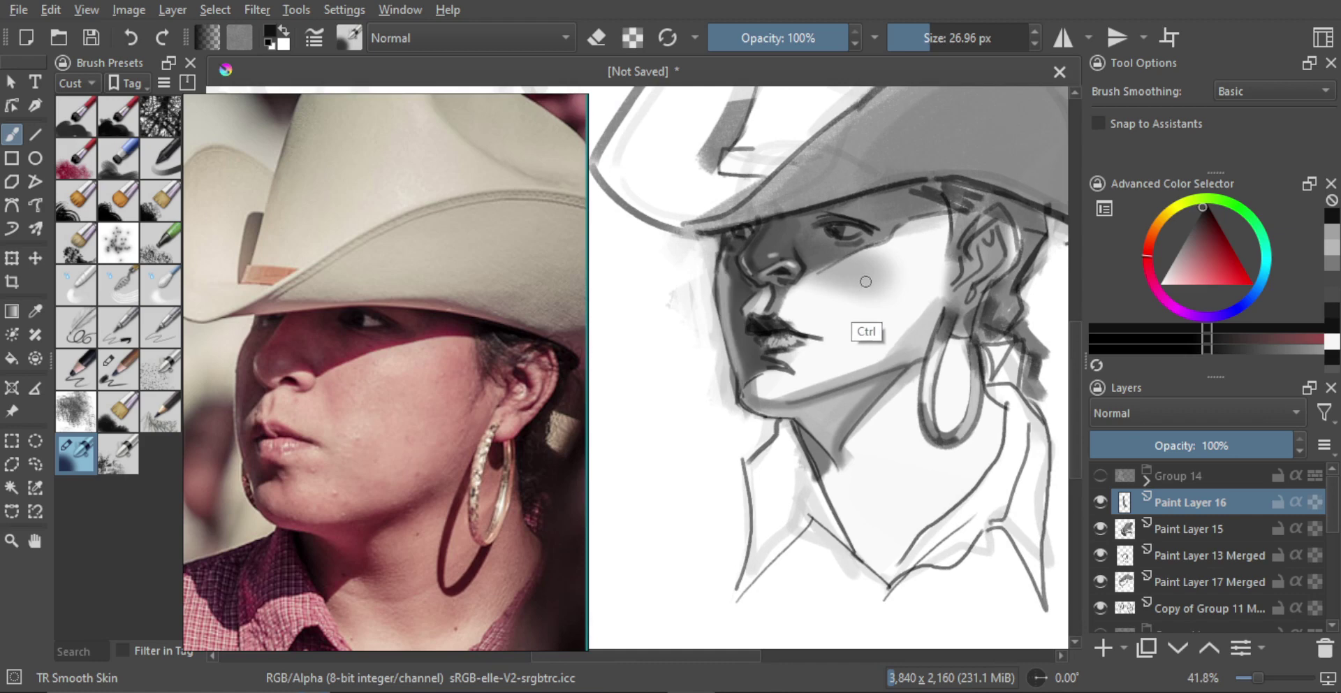
key("ctrl+shift+z")
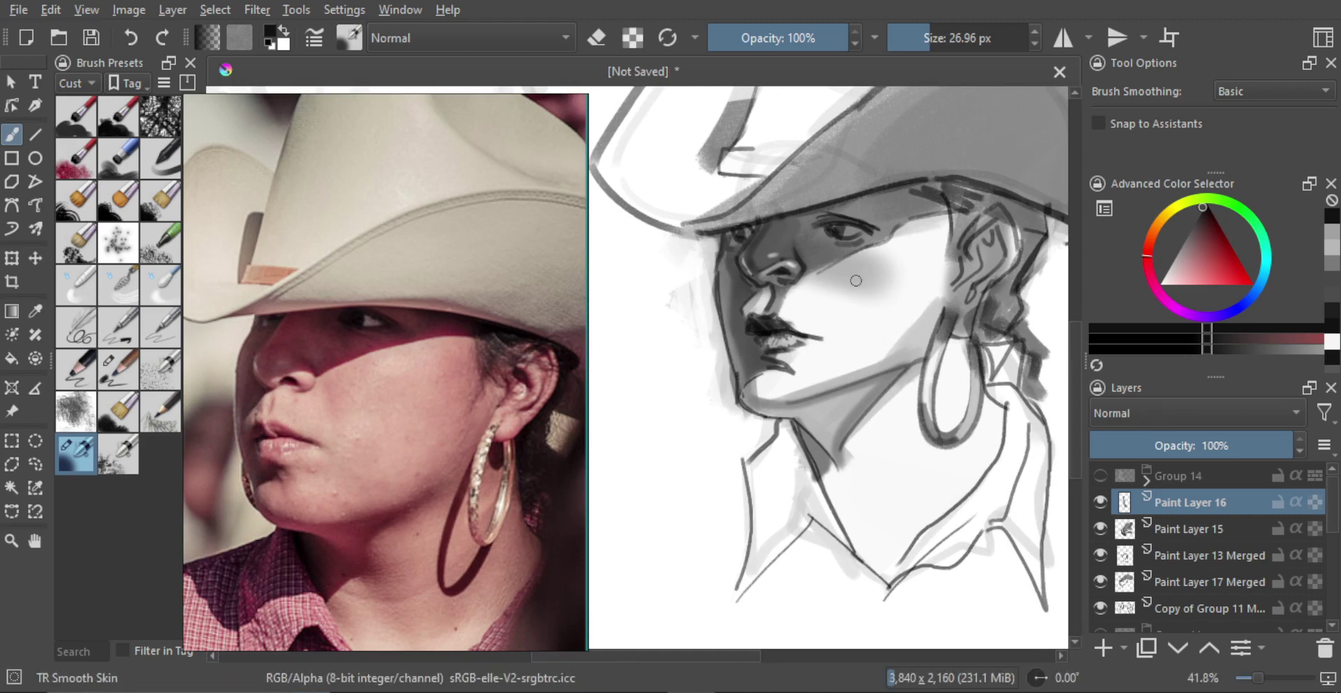
mouse_move(767, 306)
left_mouse_down()
mouse_move(824, 252)
mouse_move(754, 265)
mouse_move(751, 222)
mouse_move(749, 241)
left_mouse_up()
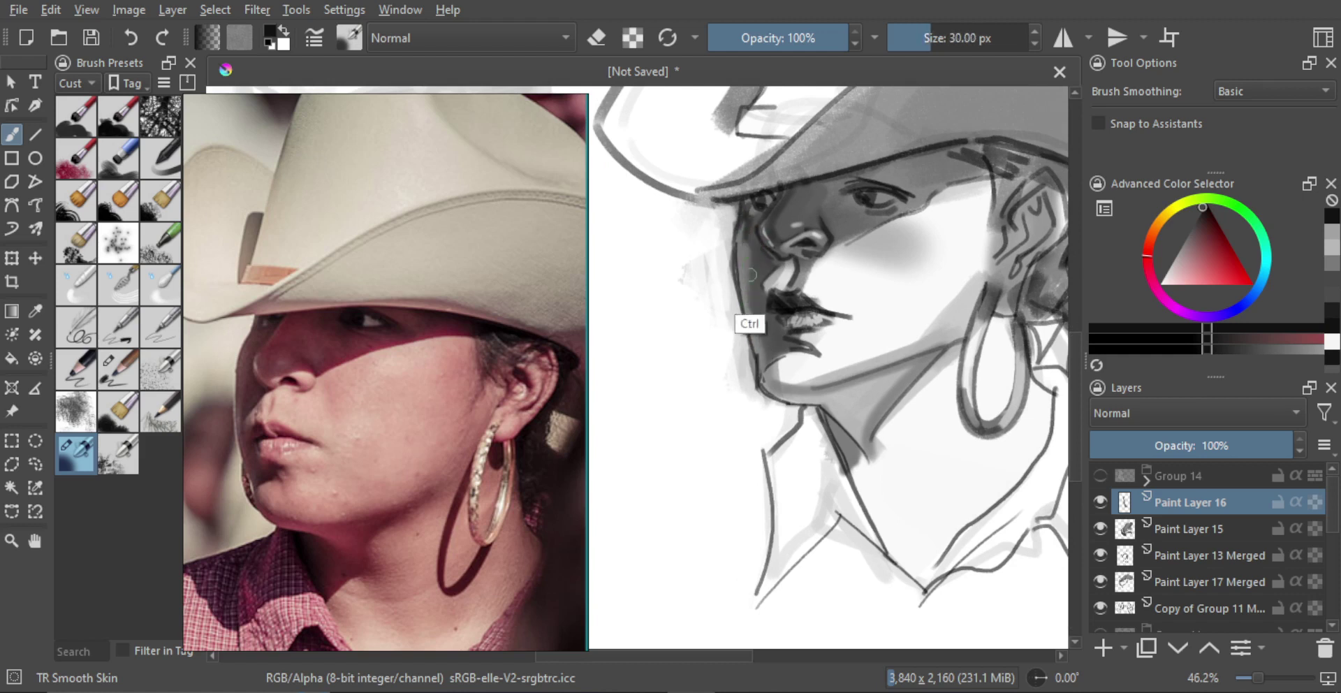
Step: Deepen the shadow around the lips and the far mouth corner with near-black, using a brush of about 13 px
mouse_move(758, 320)
left_mouse_down()
mouse_move(763, 294)
mouse_move(768, 313)
mouse_move(790, 298)
mouse_move(785, 310)
left_mouse_up()
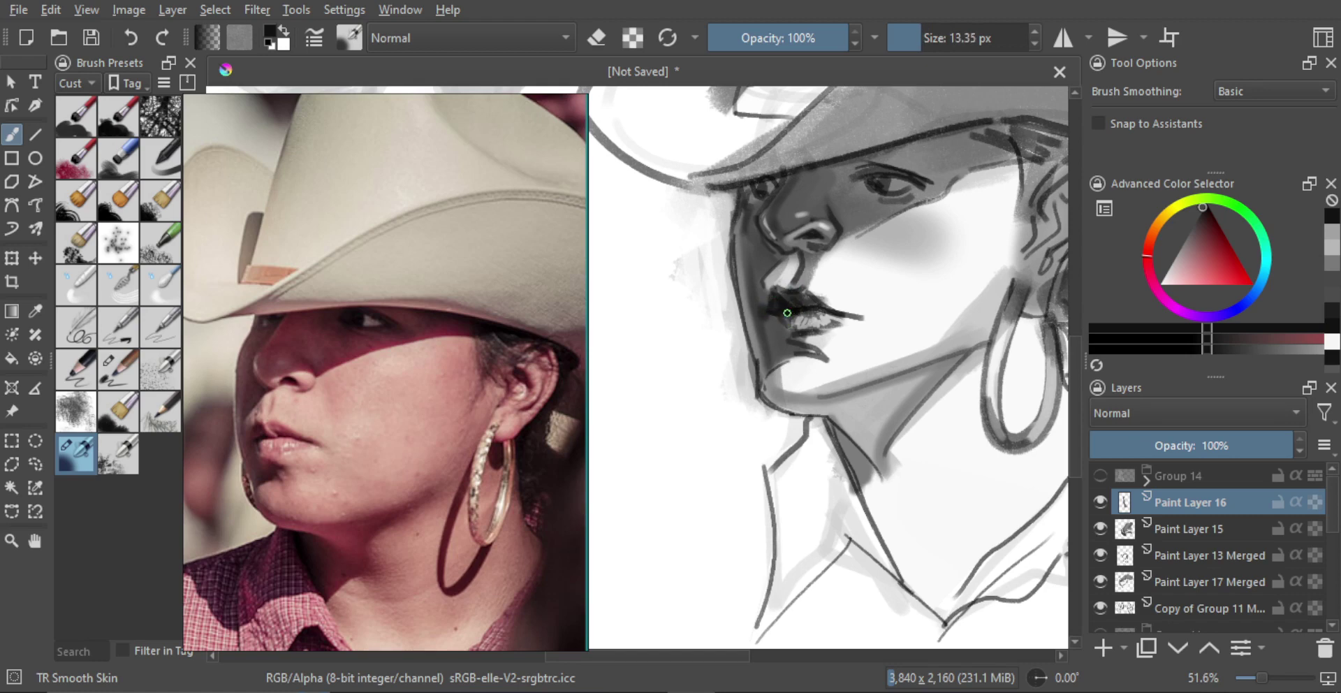
left_click_drag(814, 305, 764, 399)
scroll(857, 310, "up", 2)
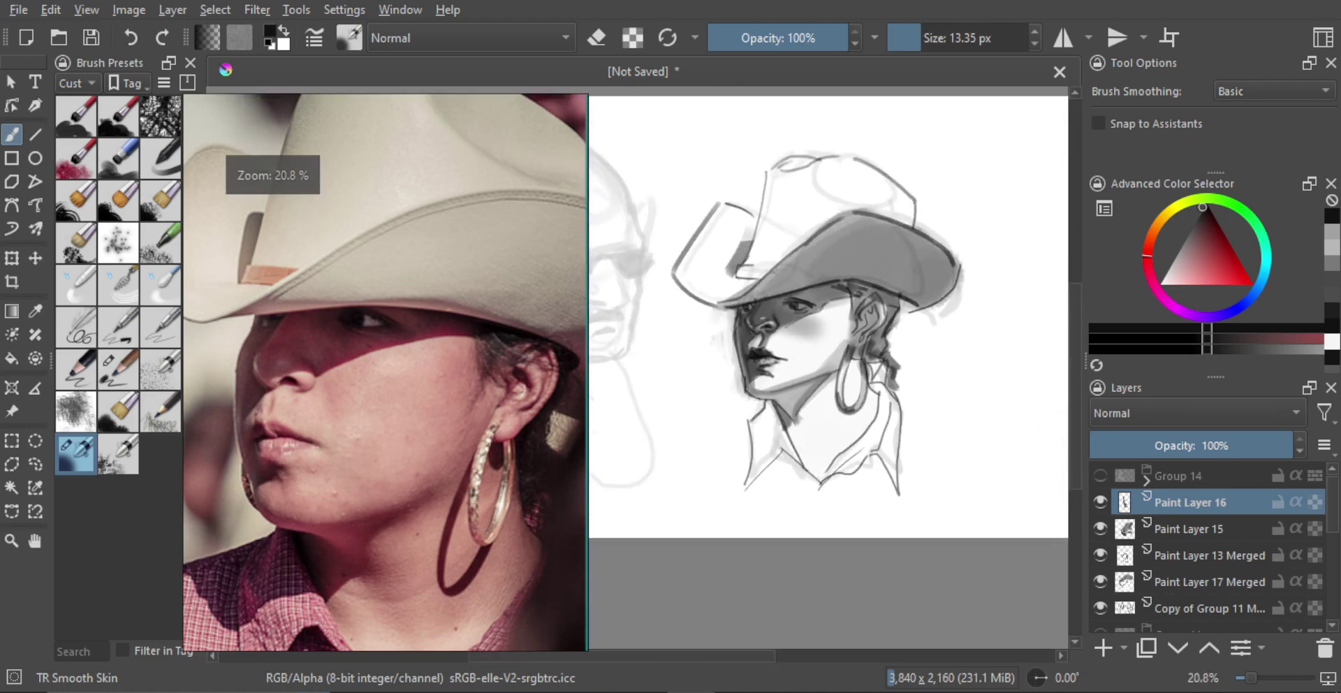
left_click_drag(812, 308, 843, 277)
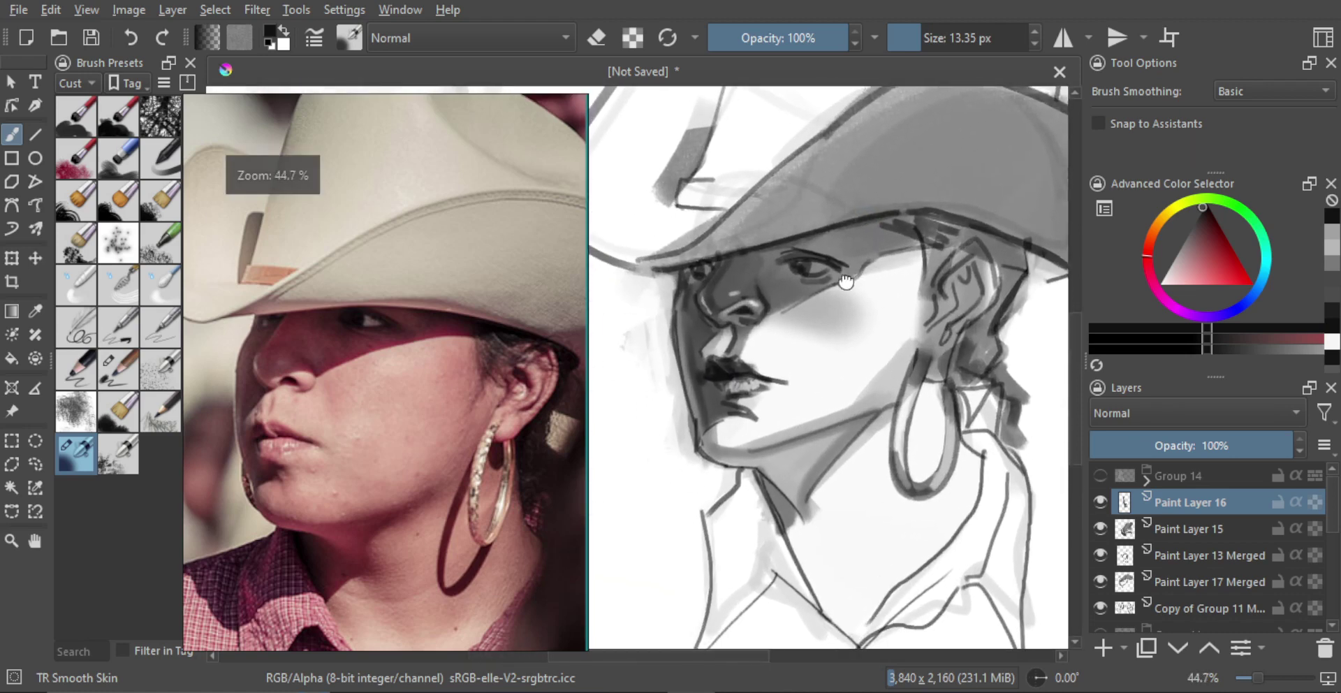
left_click(819, 319, "alt")
left_click_drag(887, 376, 921, 348)
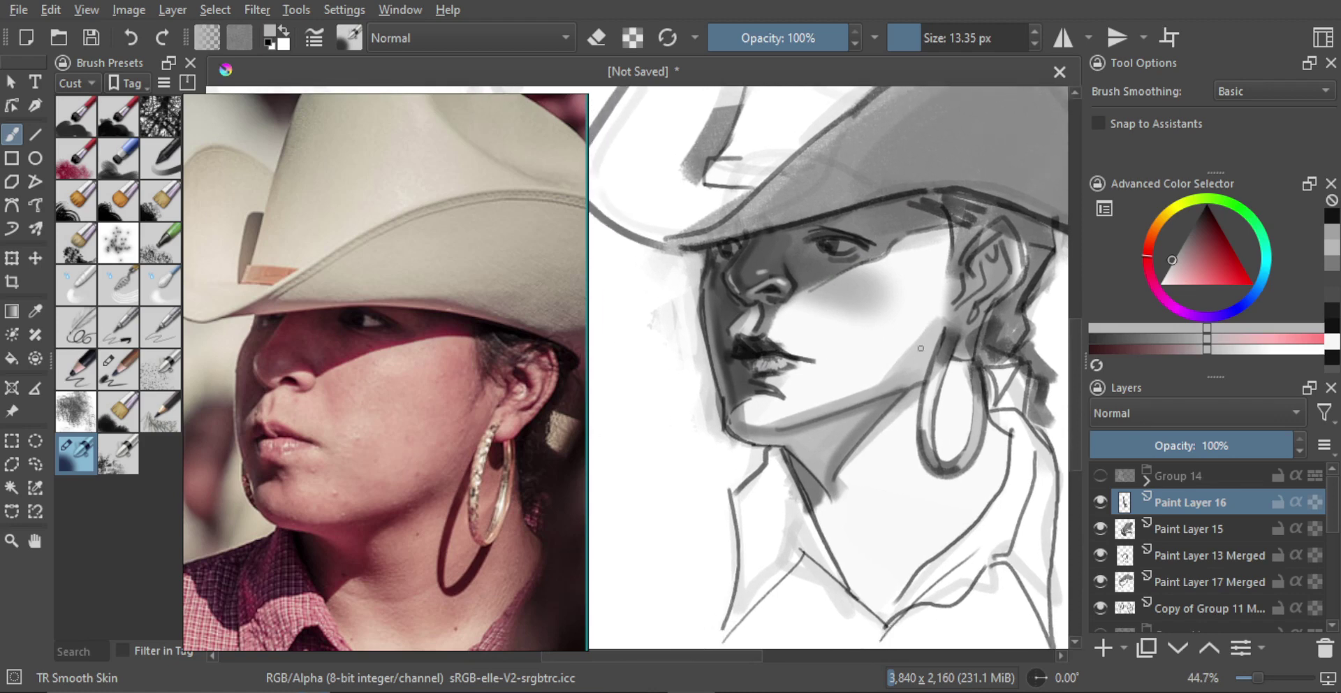
Step: Check what Paint Layer 15 and Paint Layer 13 Merged contain, and hide the Copy of Group 11 layer with the rough sketches
left_click(1101, 526)
left_click(1104, 526)
left_click(1100, 552)
left_click(1100, 552)
scroll(803, 307, "down", 4)
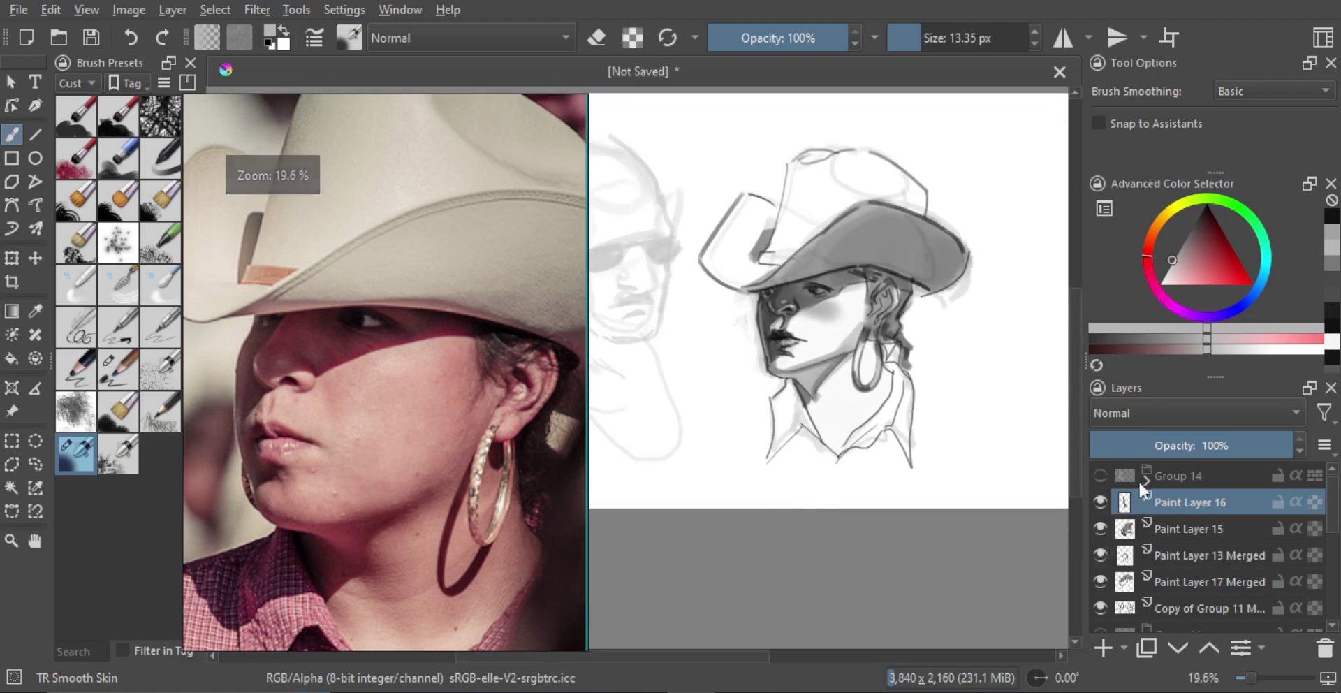
left_click(1100, 606)
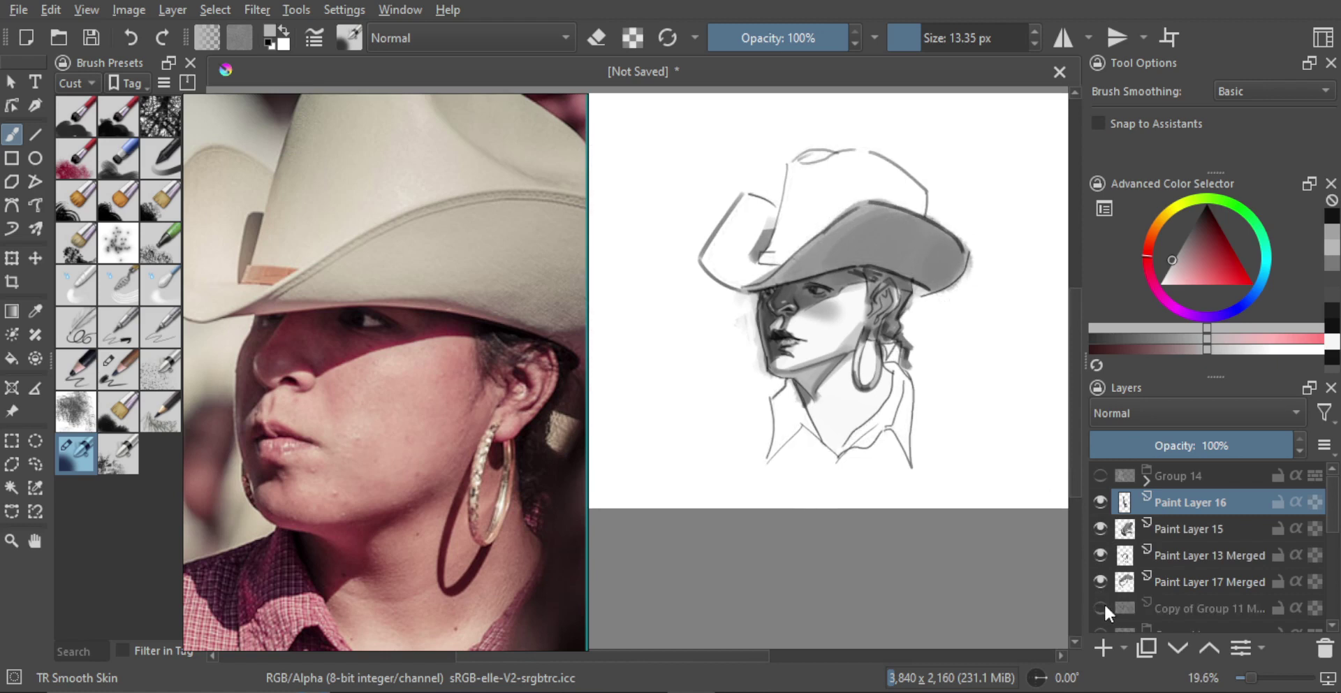
Step: Merge Paint Layer 16, Paint Layer 15, Paint Layer 13 Merged and Paint Layer 17 Merged, and add a new paint layer above
left_click(1165, 556)
left_click(1162, 581, "ctrl")
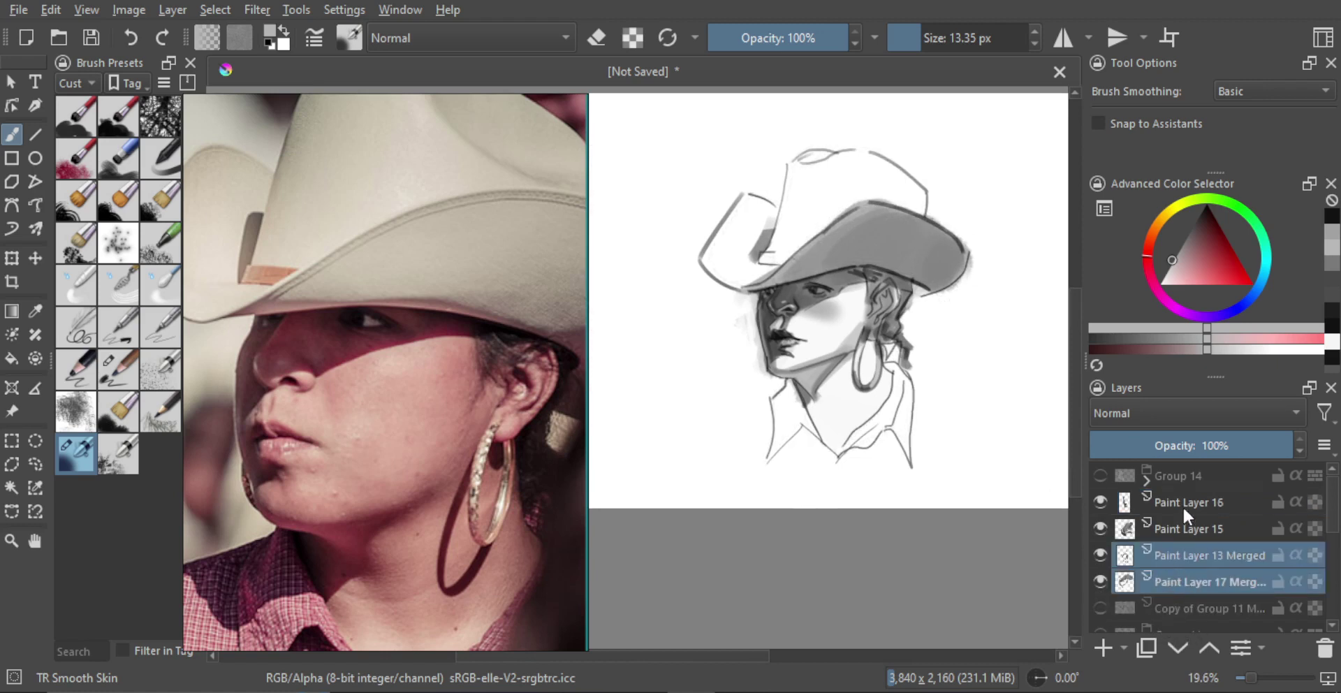
left_click(1183, 508)
left_click(1188, 577, "shift")
key("ctrl+e")
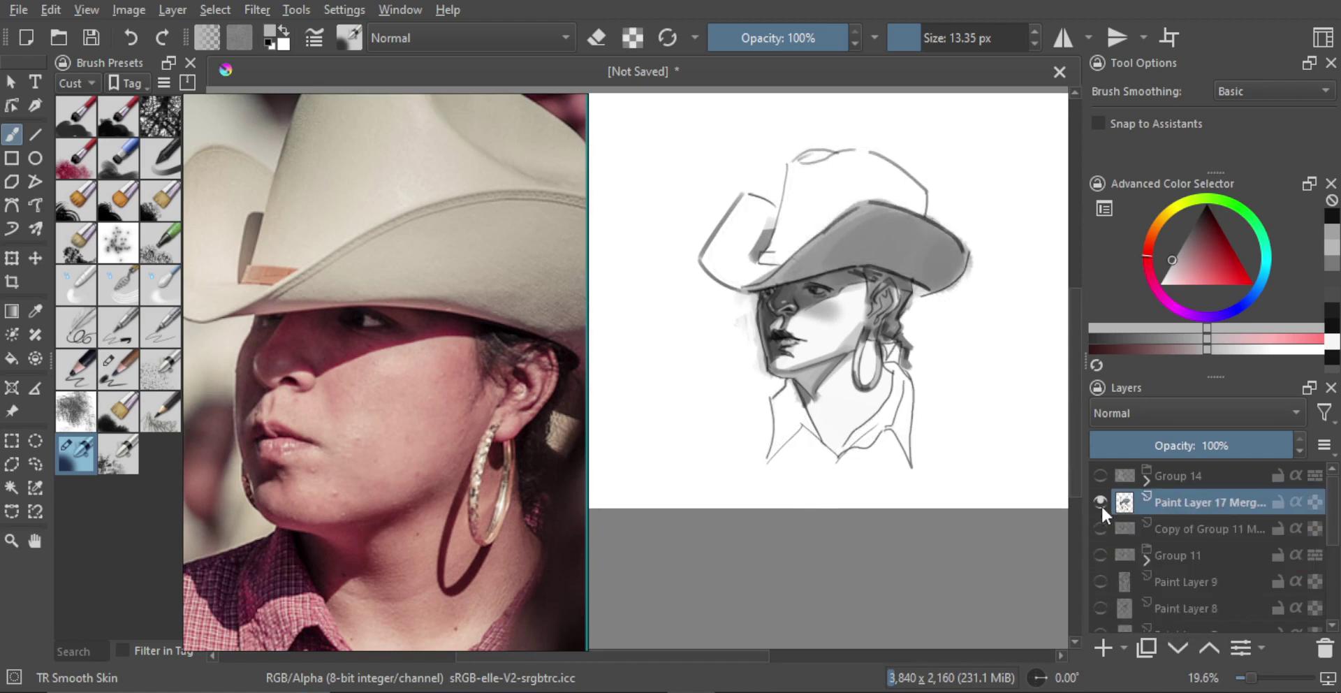
left_click(1094, 644)
Step: Refine the dark details of the lips with near-black, using a brush of about 5 to 8 px
scroll(797, 268, "up", 5)
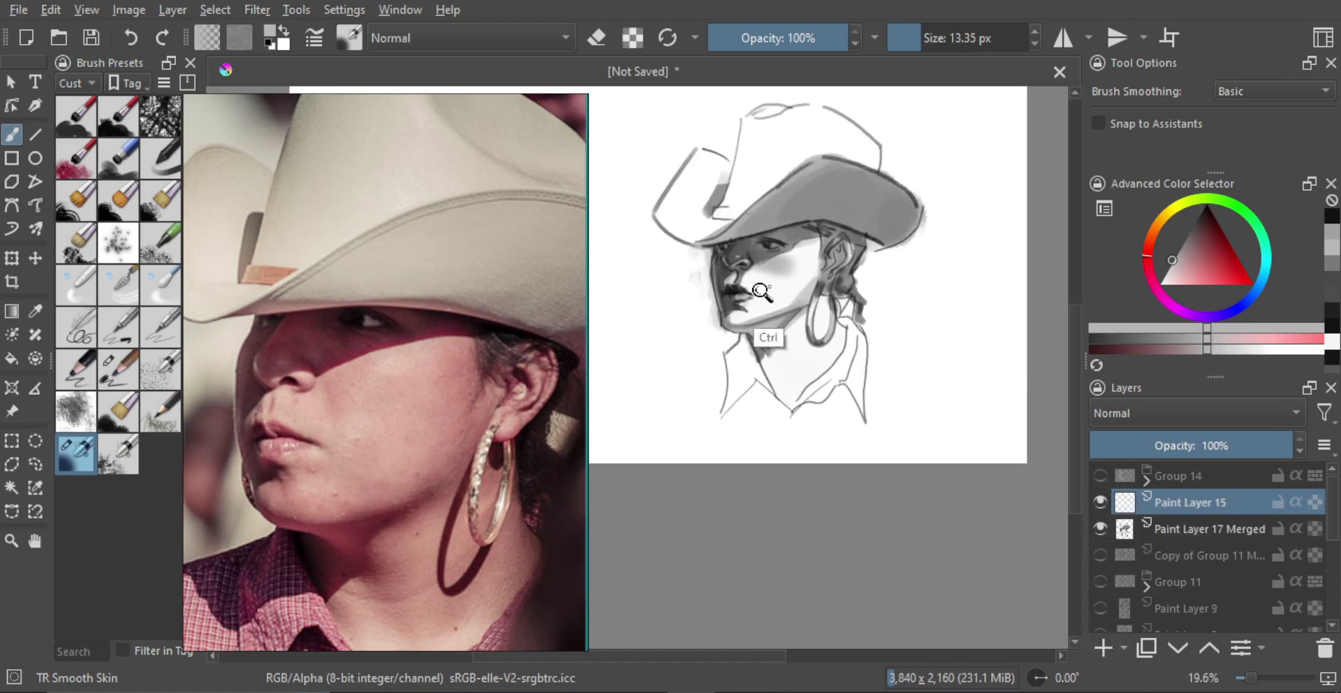
scroll(796, 268, "up", 4)
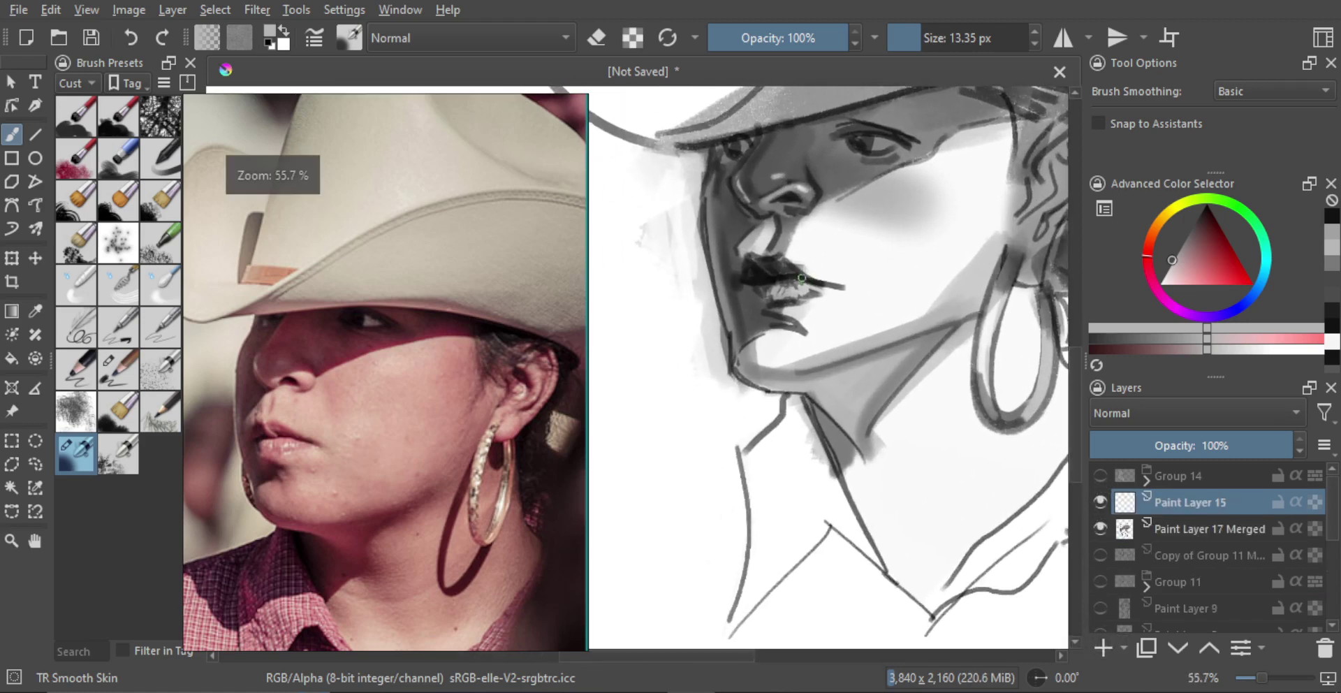
key("bracketleft")
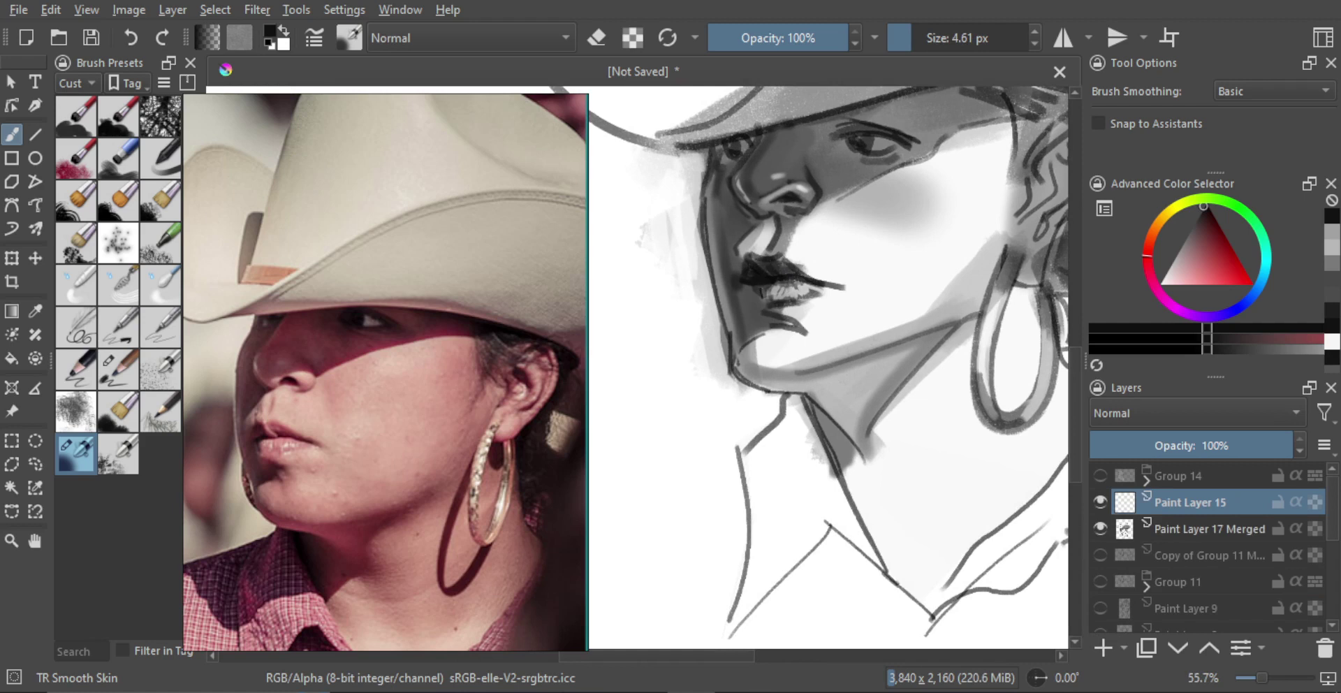
left_click_drag(739, 331, 742, 331, "shift")
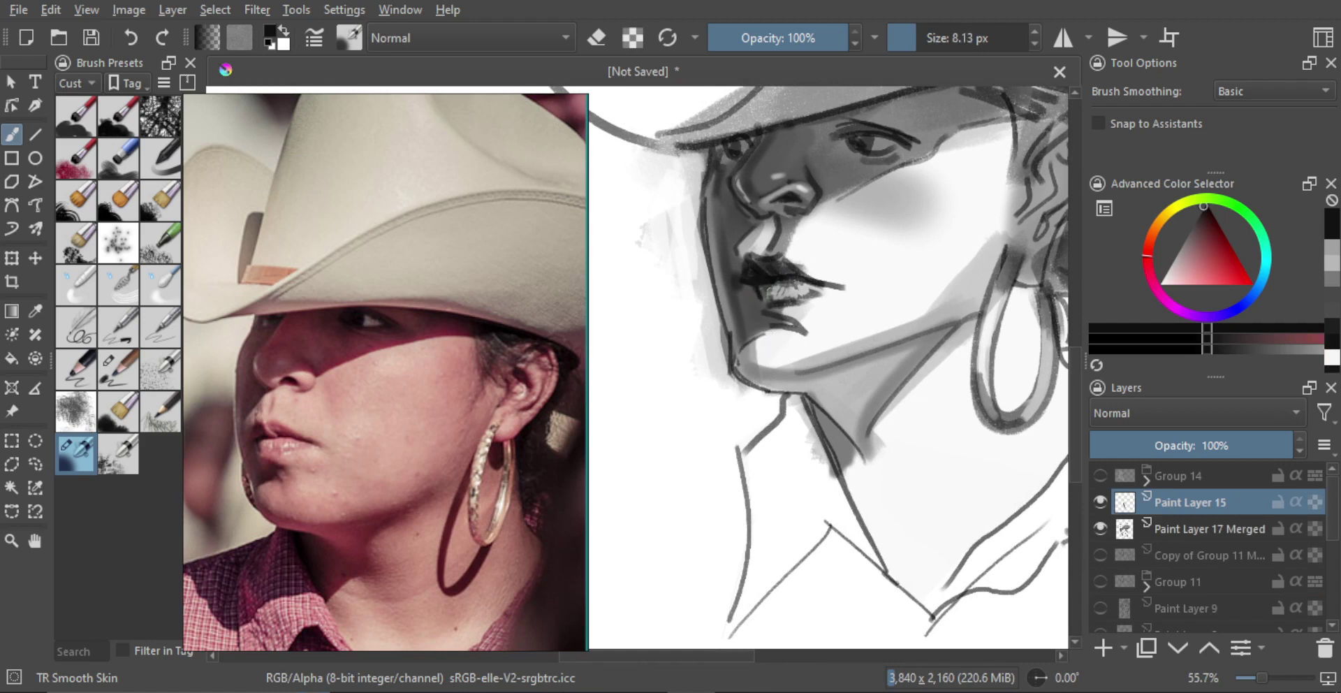
left_click(758, 283, "ctrl")
key("bracketright")
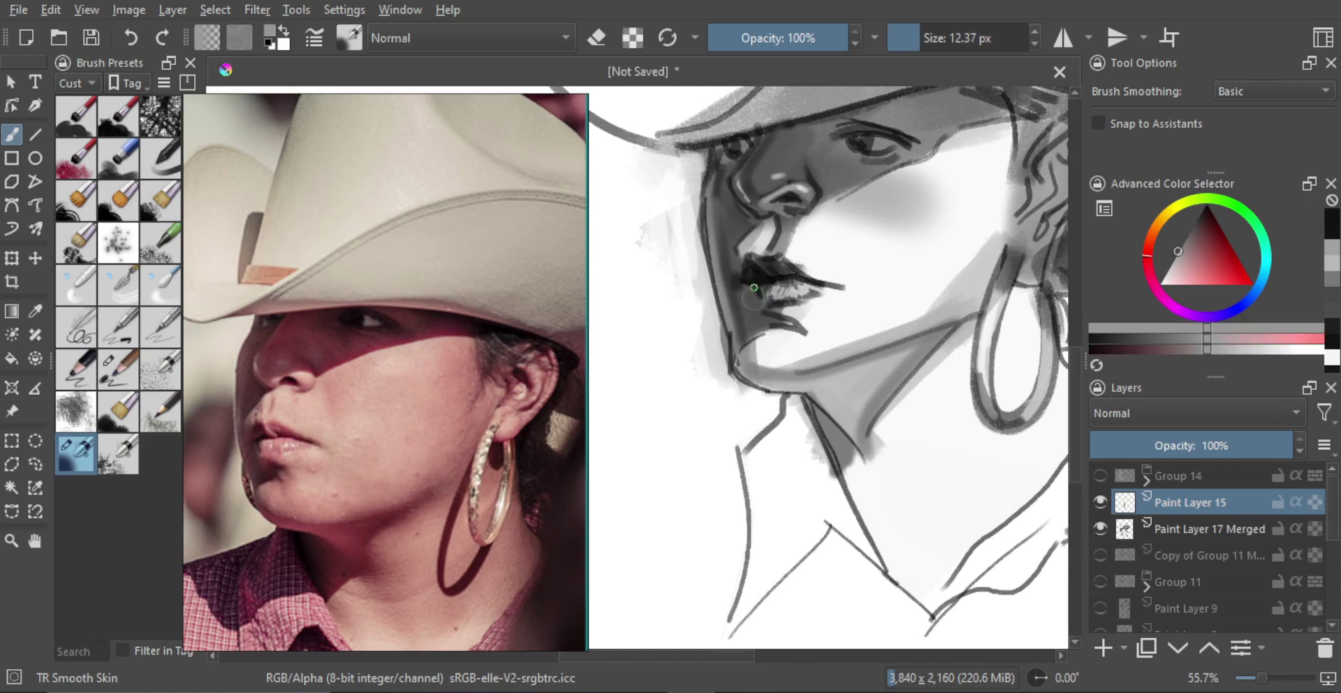
Step: Model the lower lip and the far mouth corner with sampled greys and near-black, using a brush of about 12 px
left_click_drag(832, 304, 814, 209, "ctrl")
left_click(785, 282, "ctrl")
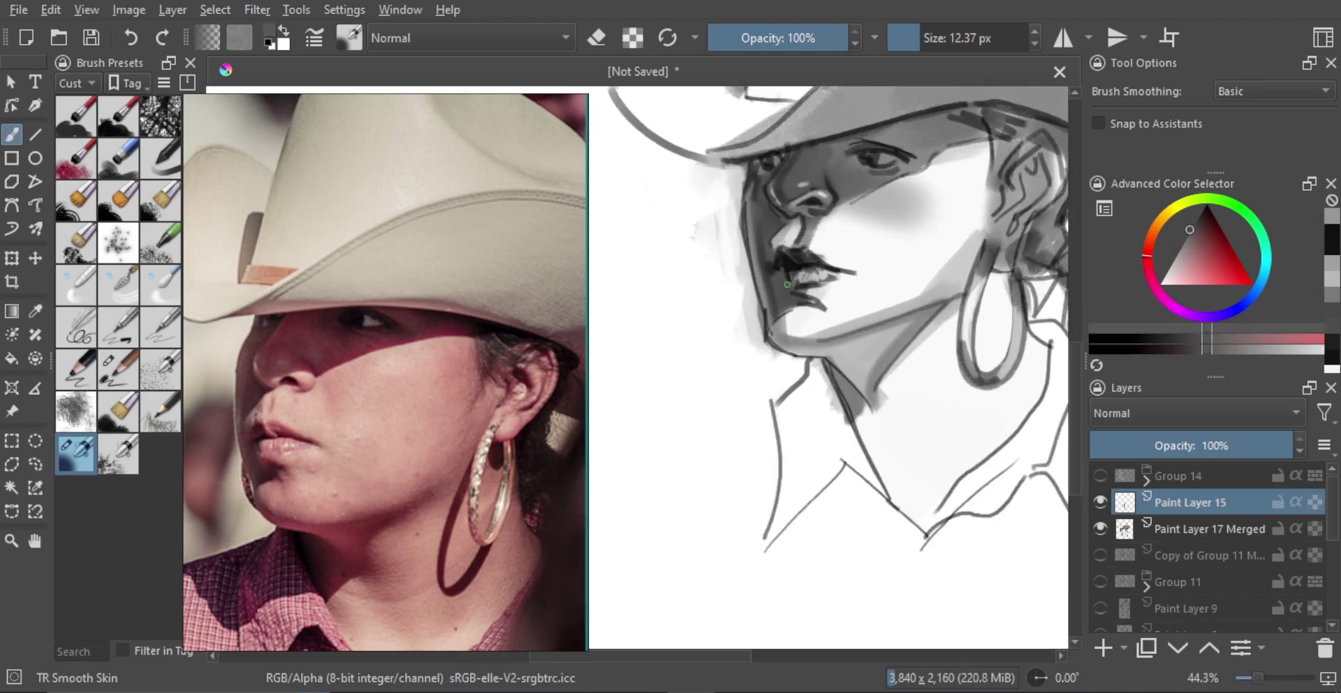
scroll(802, 271, "up", 1)
left_click(777, 269, "ctrl")
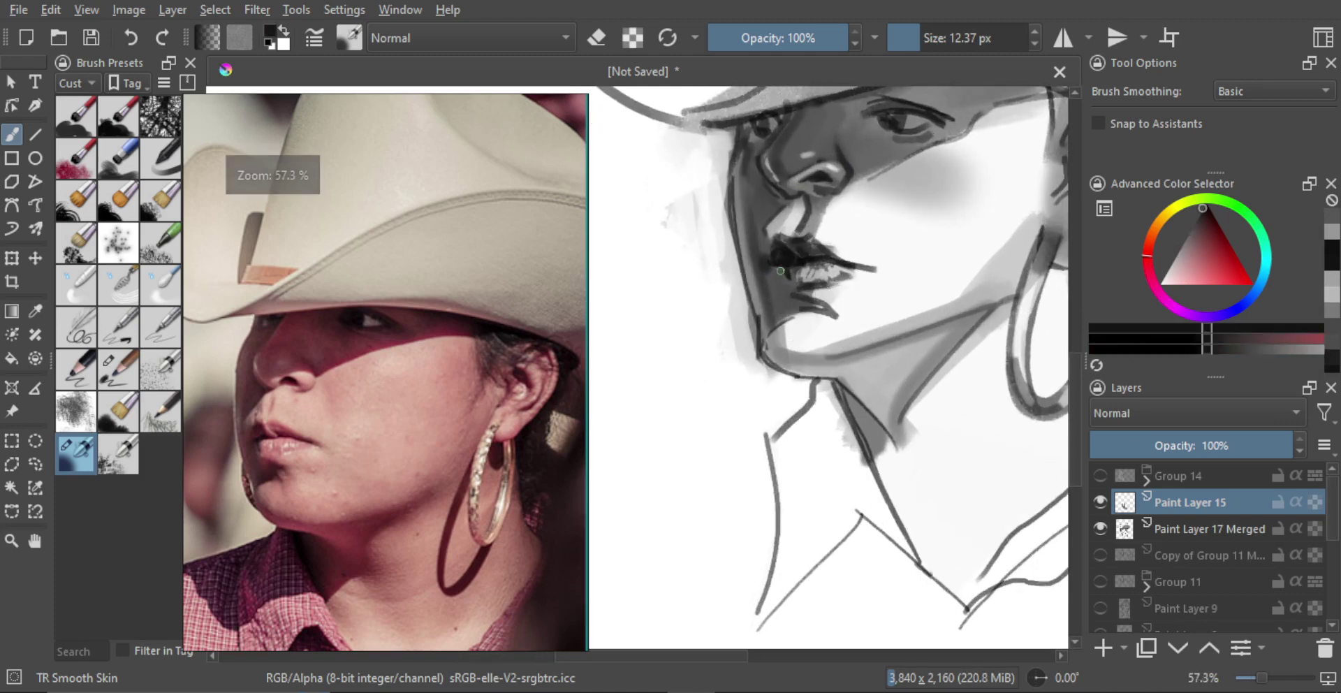
scroll(802, 285, "down", 3)
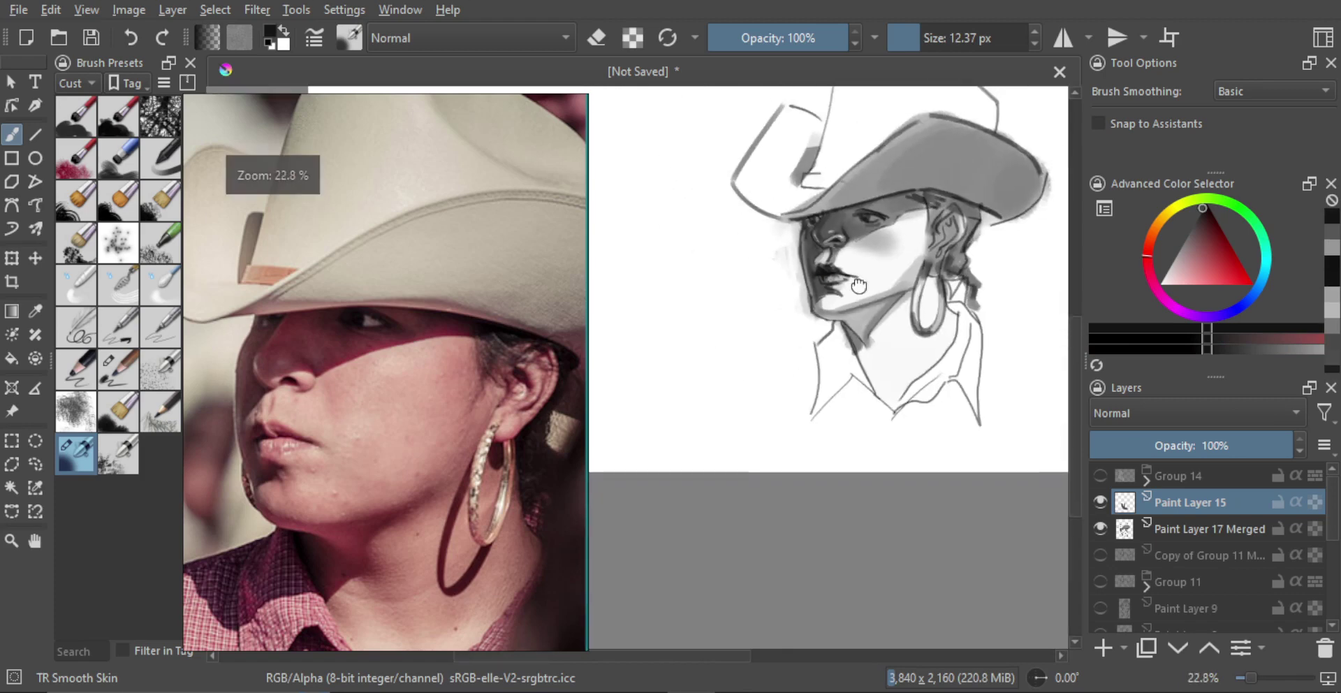
scroll(772, 317, "up", 2)
mouse_move(771, 316)
left_mouse_down()
mouse_move(765, 255)
mouse_move(780, 287)
left_mouse_up()
Step: Paint the shadow under the lower lip with sampled near-black and dark grey, using a brush of about 23 to 33 px
left_click(758, 255, "ctrl")
left_click_drag(762, 285, 777, 287)
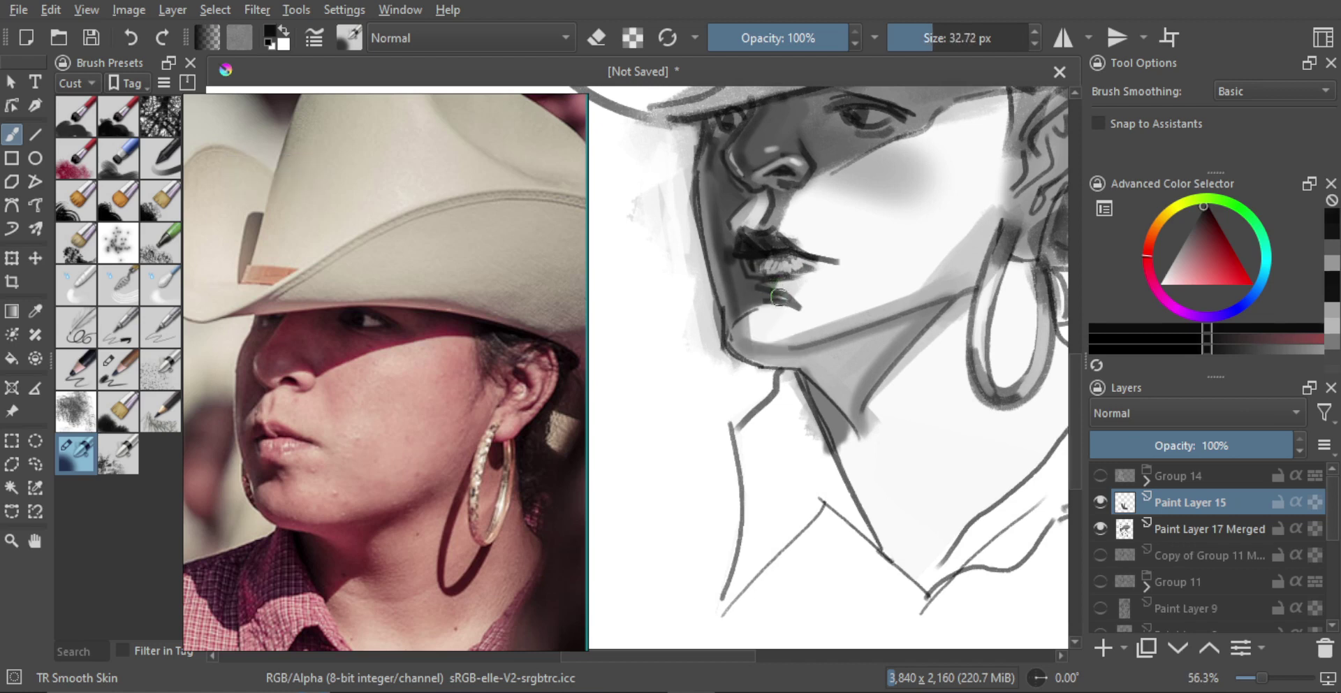
left_click(774, 292, "ctrl")
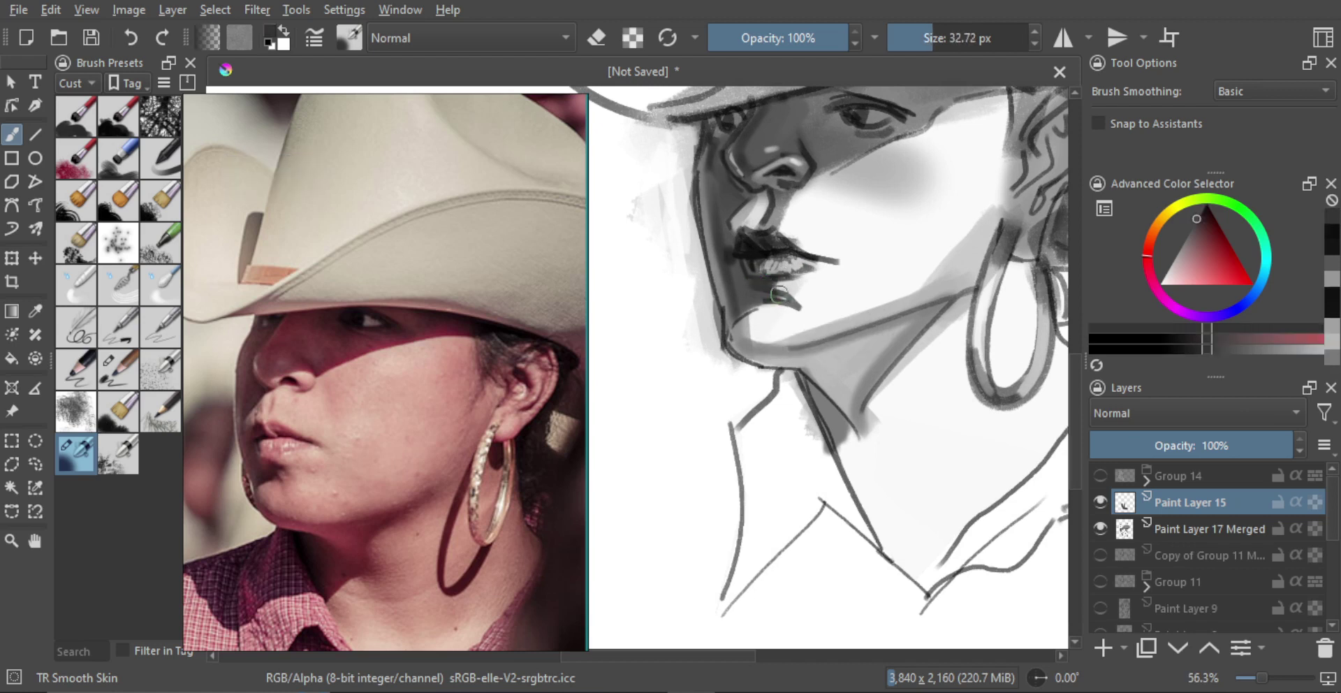
key("bracketleft")
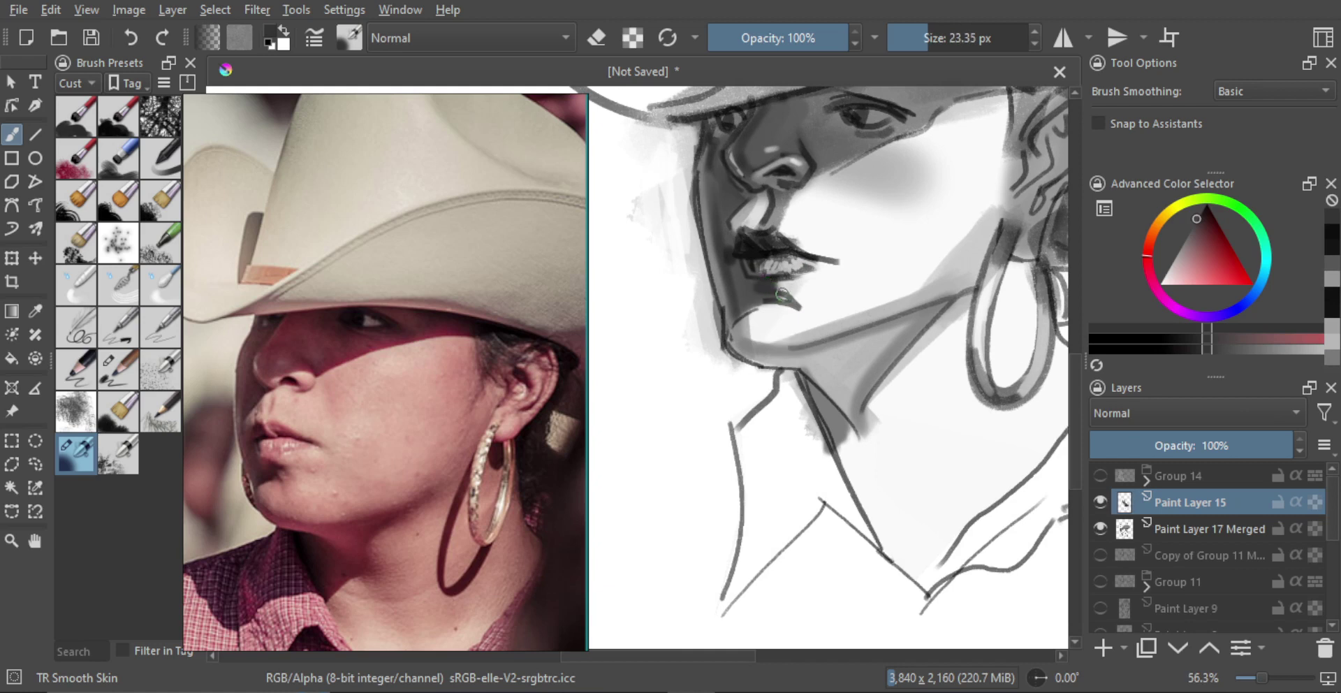
left_click(792, 316, "ctrl")
left_click_drag(800, 313, 782, 289)
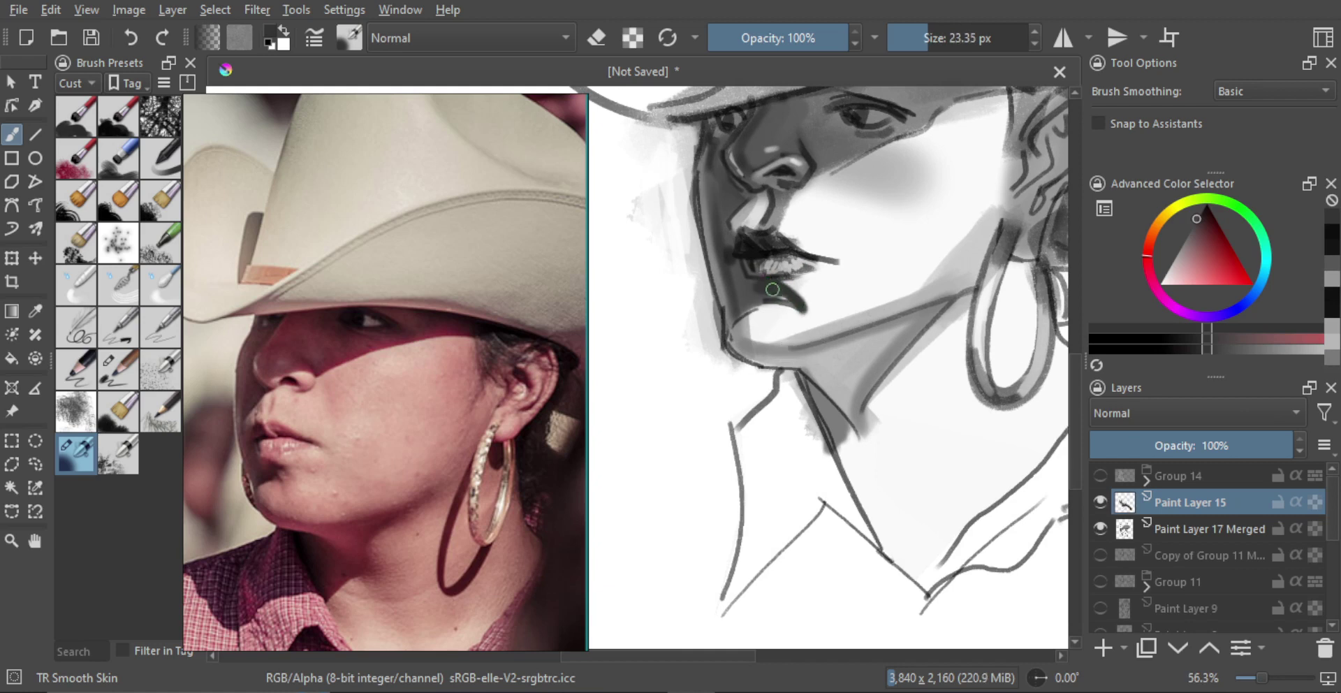
Step: Fill and smooth the shadow between the lower lip and far chin with dark grey, using a brush of about 28 to 42 px
left_click(782, 305, "ctrl")
left_click_drag(760, 299, 770, 299, "shift")
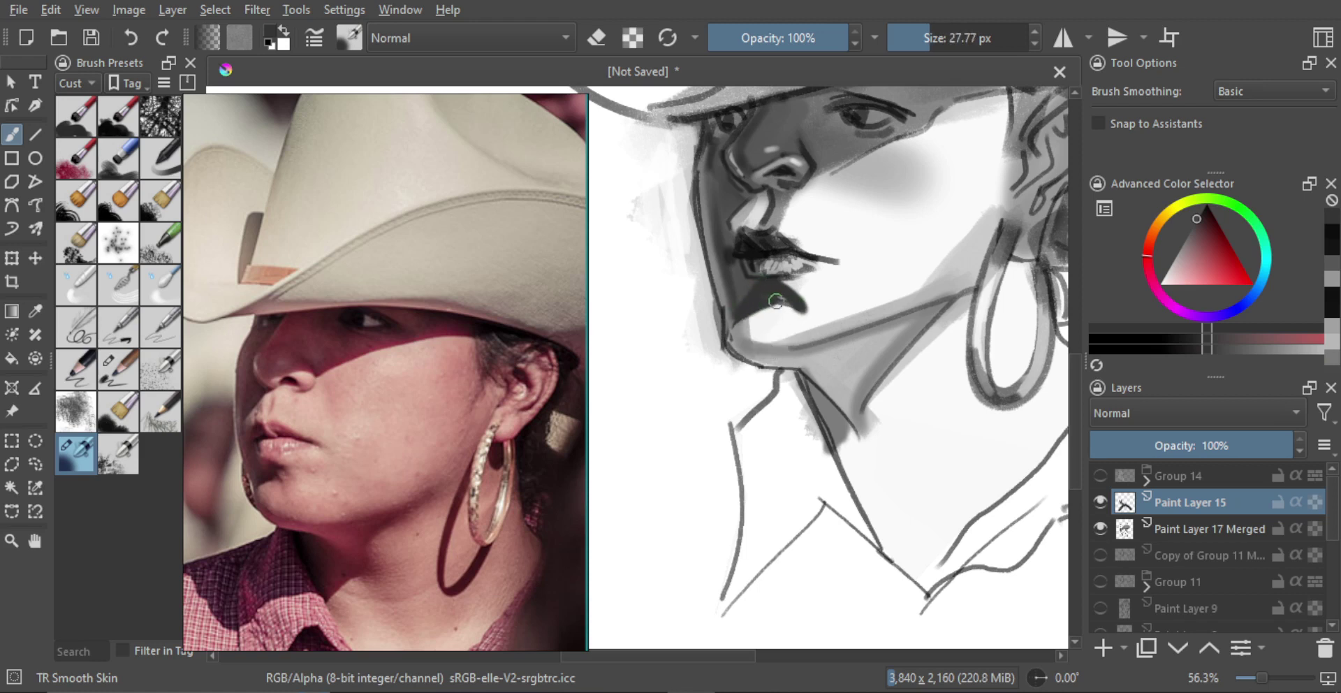
key("bracketright")
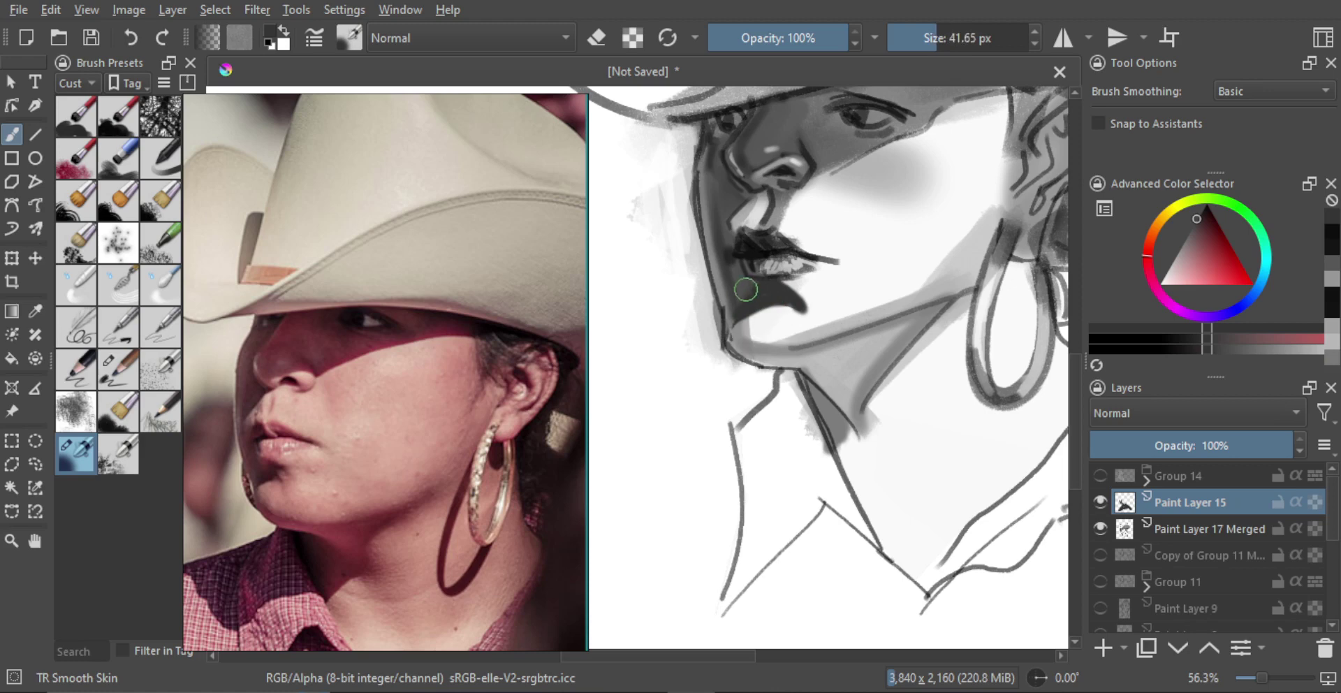
key("bracketleft")
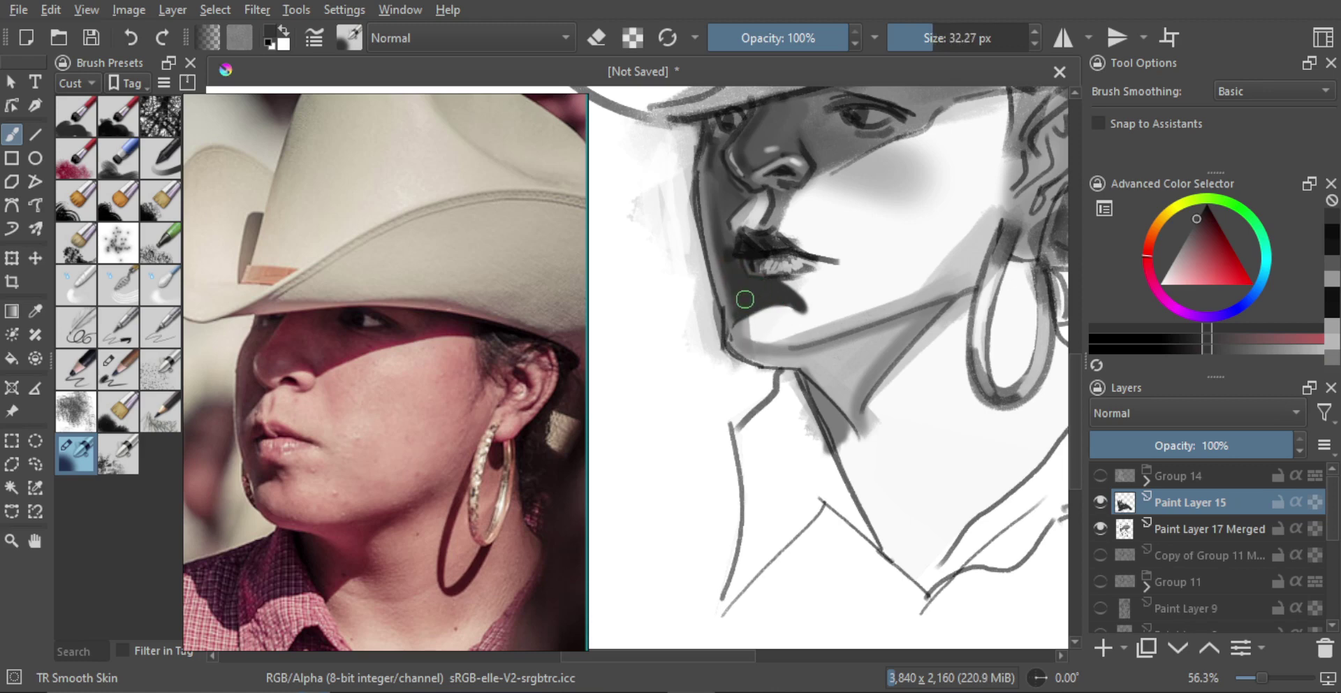
mouse_move(792, 267)
left_mouse_down()
mouse_move(787, 301)
mouse_move(814, 263)
mouse_move(788, 286)
mouse_move(793, 269)
mouse_move(811, 265)
mouse_move(802, 305)
left_mouse_up()
Step: Add another paint layer and trim the under-lip shadow's edge with white, using a brush of about 29 to 38 px
key("Insert")
key("x")
key("bracketleft")
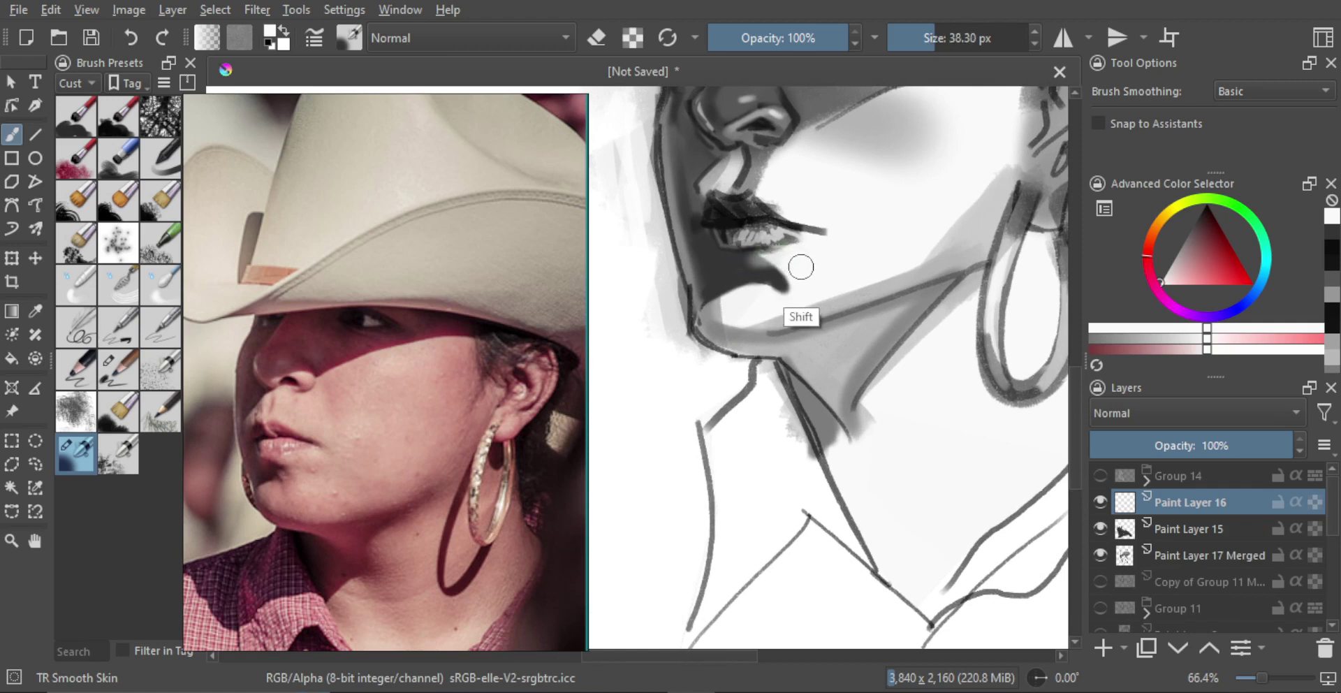
left_click_drag(800, 266, 790, 272)
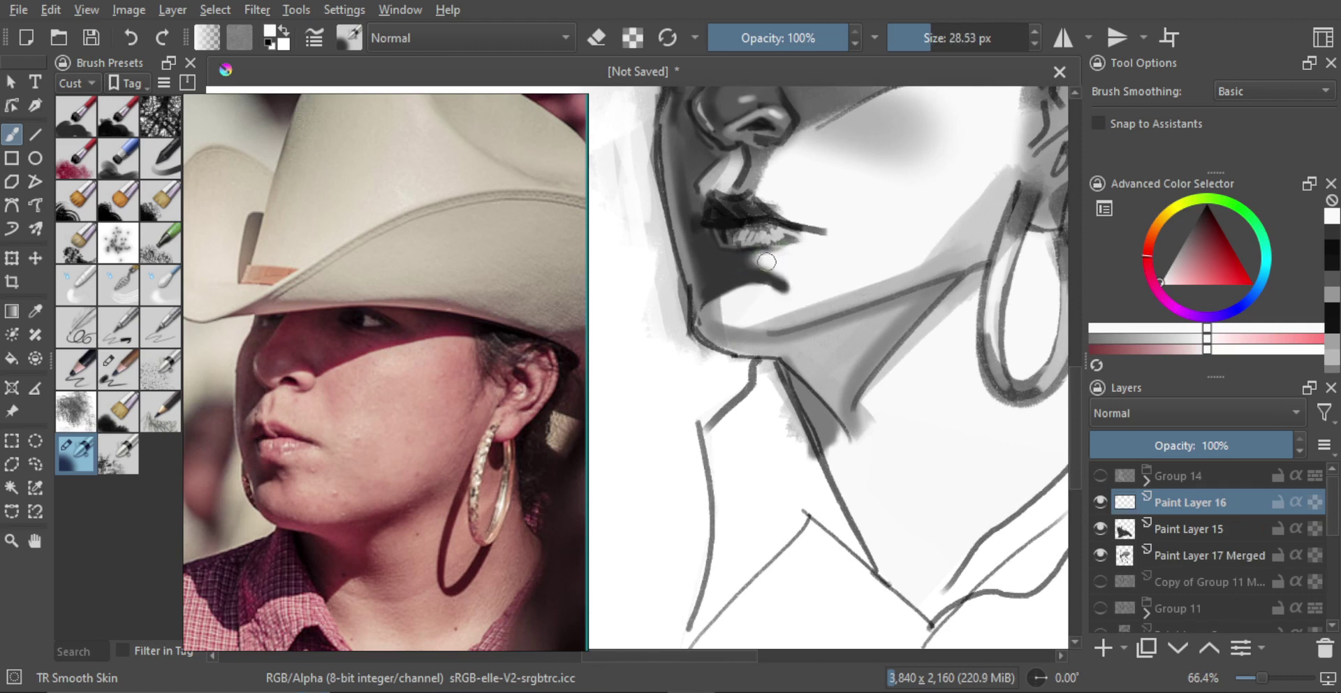
mouse_move(749, 294)
left_mouse_down()
mouse_move(829, 278)
mouse_move(806, 284)
mouse_move(801, 269)
mouse_move(733, 362)
mouse_move(726, 402)
left_mouse_up()
Step: Soften the chin shadow's edge by alternating sampled dark grey and white, using a brush of about 32 to 34 px
left_click(786, 280, "alt")
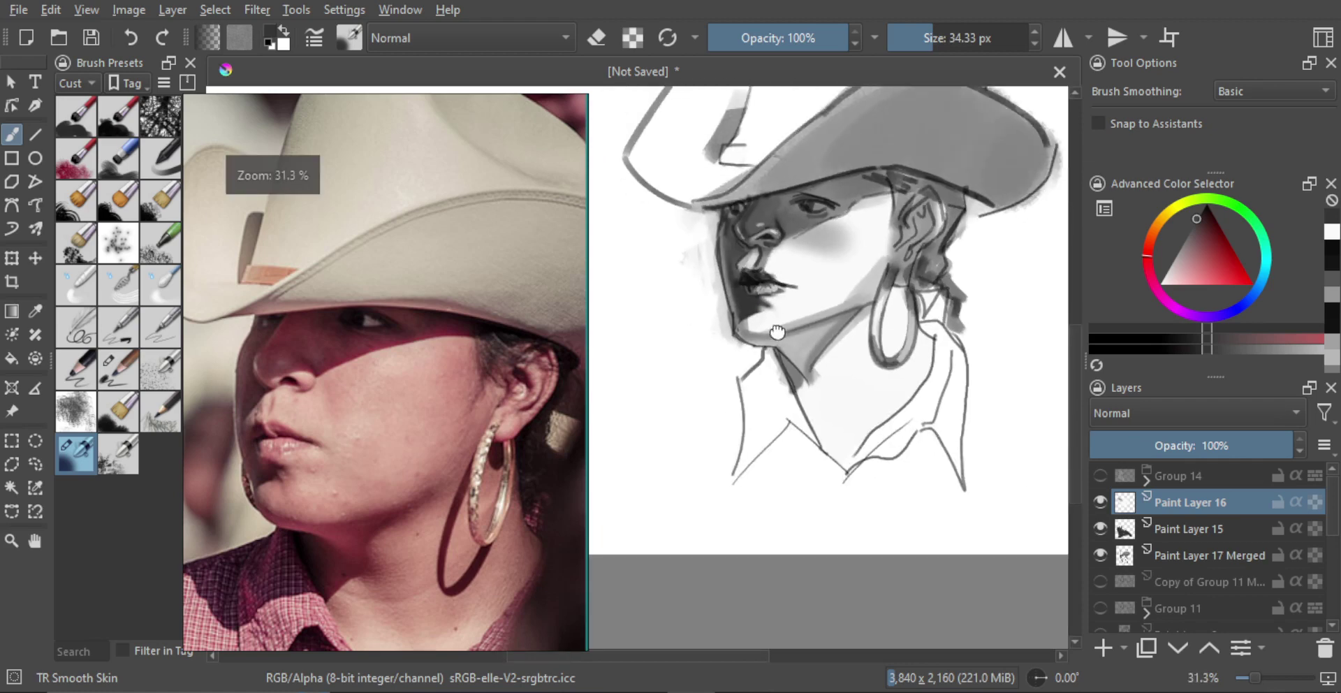
left_click_drag(776, 330, 746, 358)
mouse_move(746, 358)
left_mouse_down()
mouse_move(814, 270)
mouse_move(784, 306)
left_mouse_up()
left_click(783, 319, "alt")
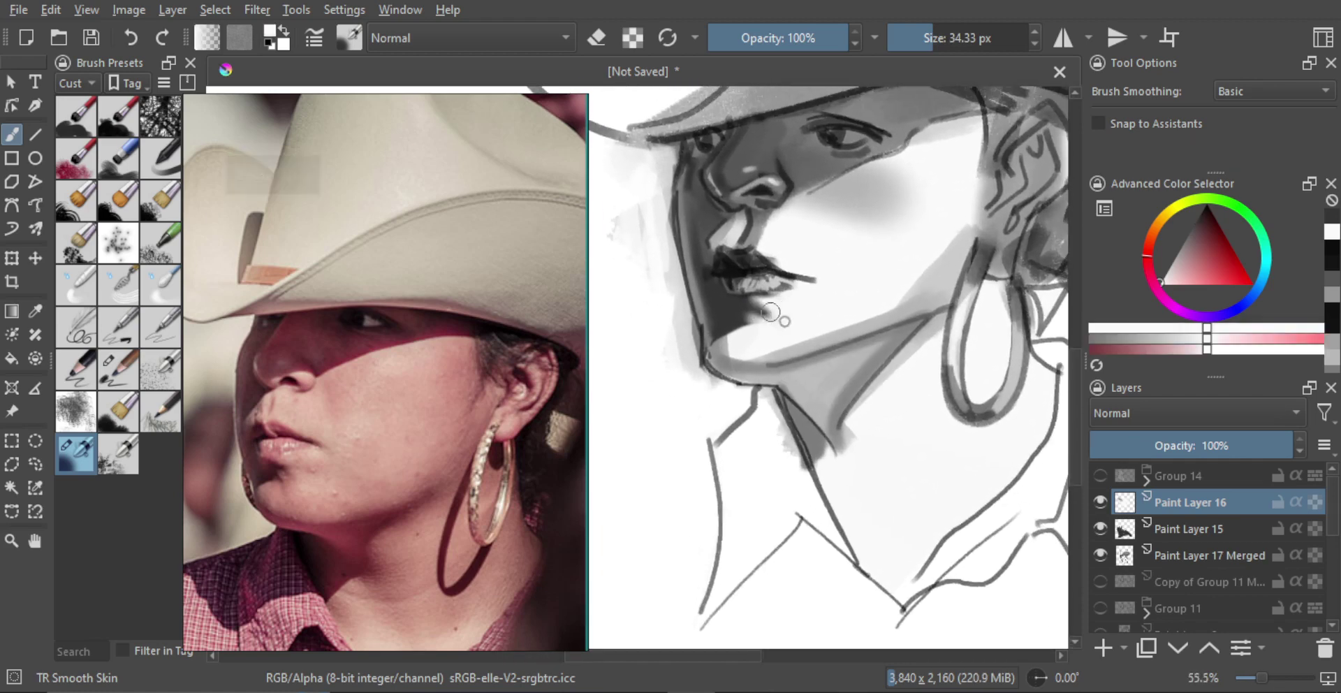
left_click(712, 230, "alt")
mouse_move(743, 343)
left_mouse_down()
mouse_move(755, 287)
mouse_move(714, 275)
left_mouse_up()
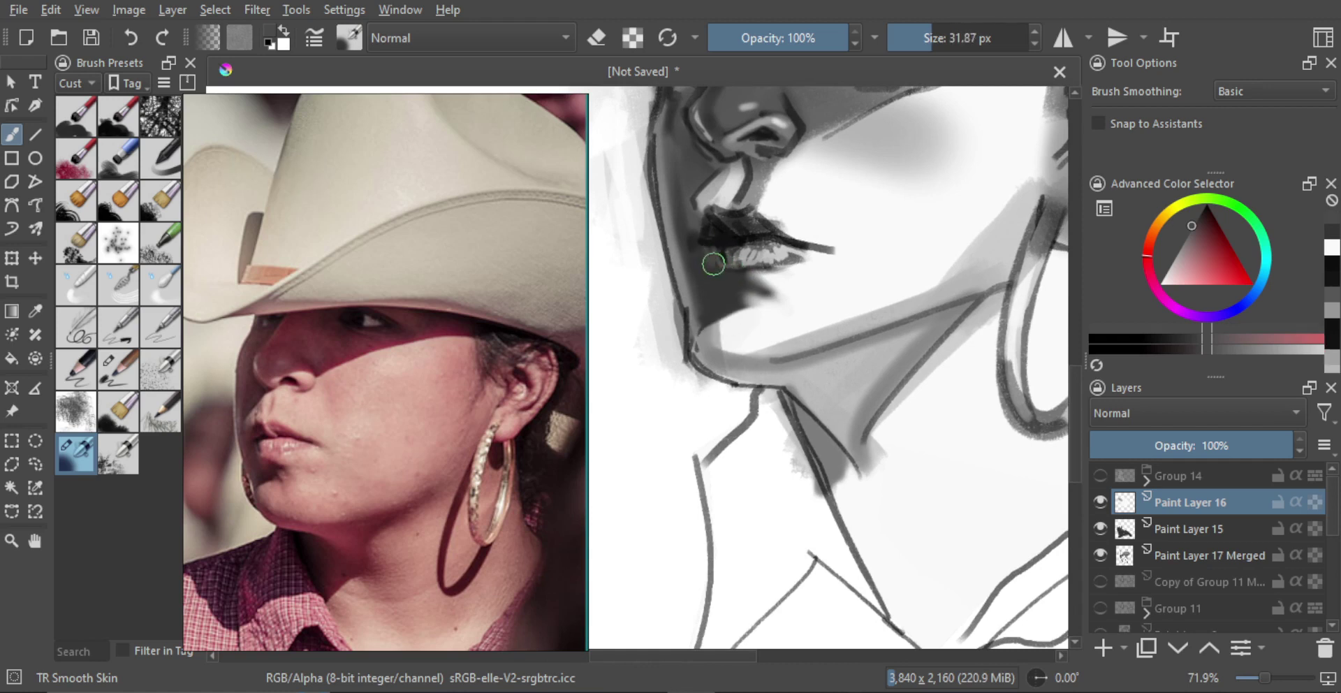
Step: Erase excess paint around the lower lip and chin shadow with the brush in eraser mode at about 29 px
key("shift")
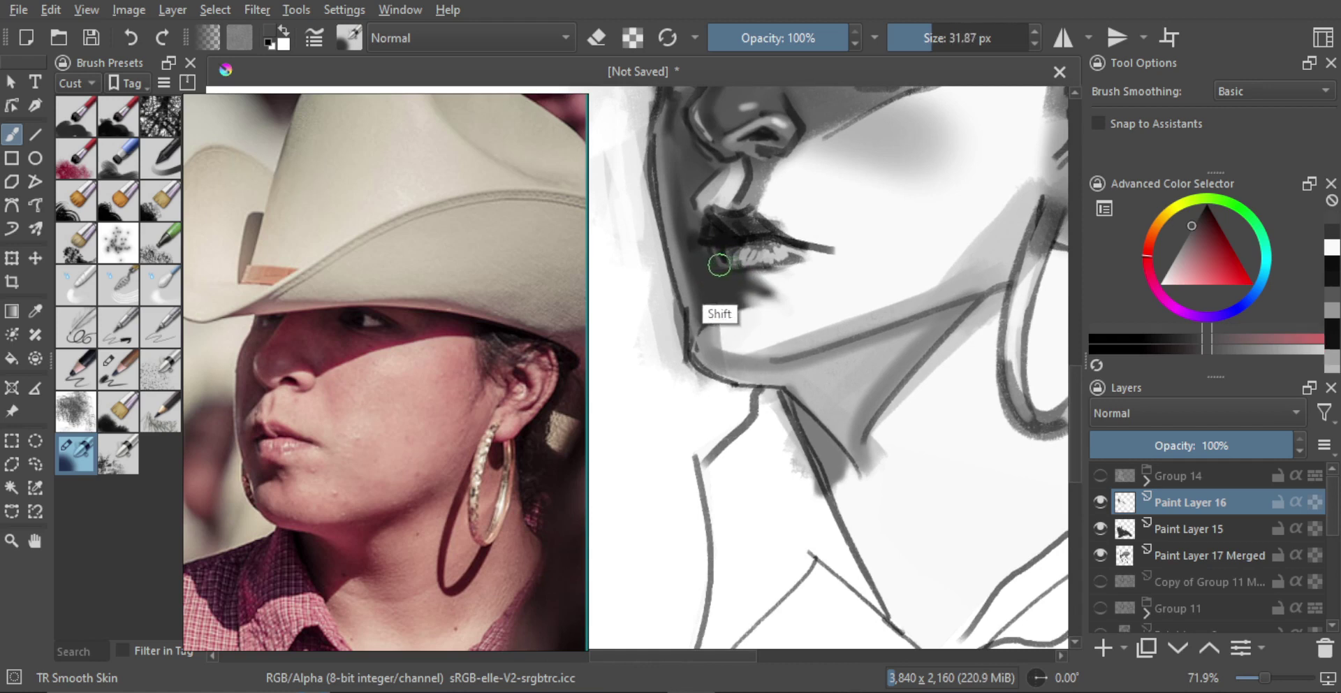
key("e")
mouse_move(739, 280)
left_mouse_down()
mouse_move(747, 262)
mouse_move(716, 372)
left_mouse_up()
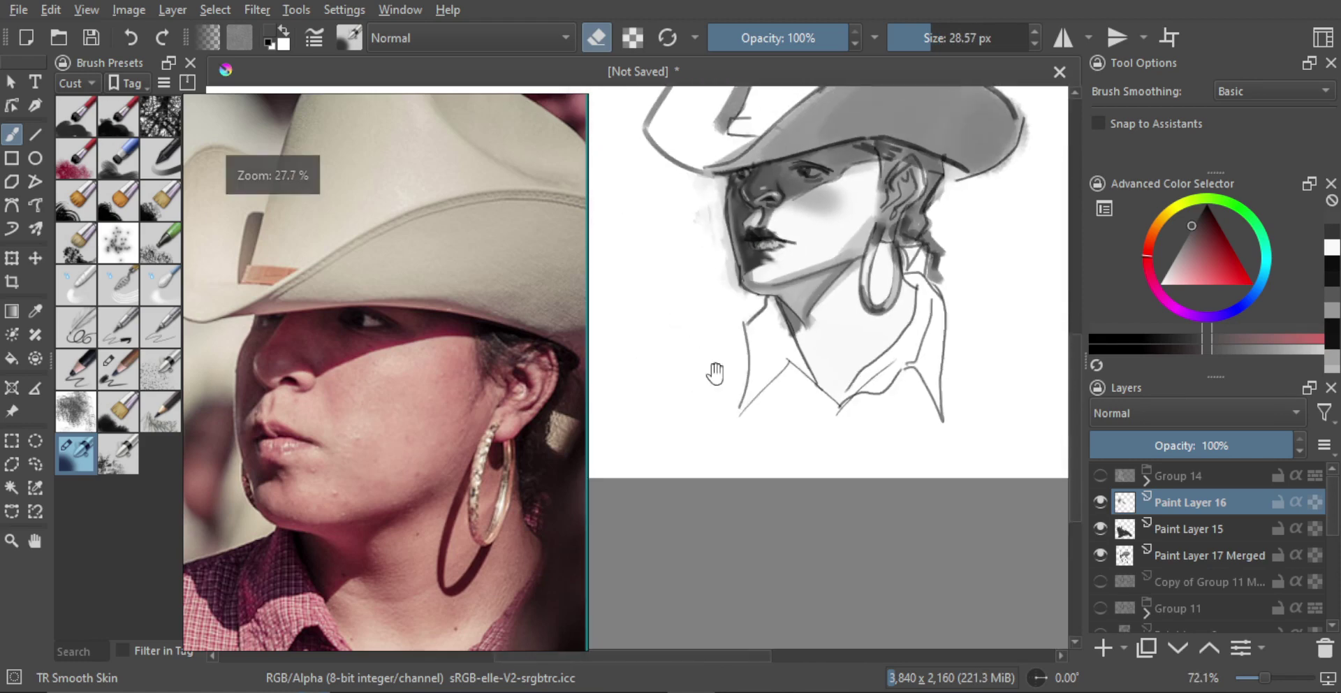
left_click_drag(794, 299, 737, 371)
left_click_drag(740, 315, 818, 225)
scroll(722, 324, "up", 3)
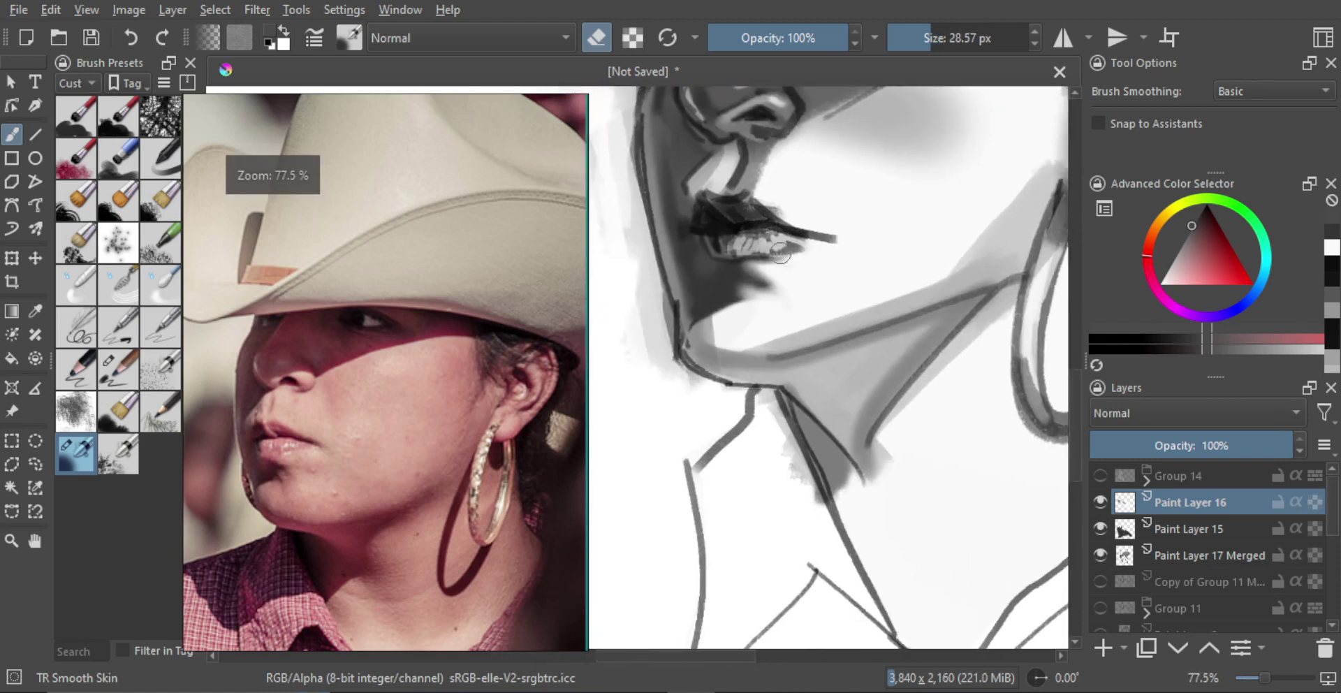
Step: Reshape the chin shadow toward the far jaw edge with sampled white and near-black, using a brush of about 24 px
left_click(746, 321, "alt")
mouse_move(755, 321)
left_mouse_down()
mouse_move(779, 320)
mouse_move(755, 328)
left_mouse_up()
mouse_move(759, 326)
left_mouse_down()
mouse_move(724, 325)
mouse_move(751, 322)
mouse_move(719, 349)
mouse_move(743, 314)
mouse_move(752, 327)
mouse_move(735, 313)
mouse_move(741, 293)
mouse_move(750, 349)
left_mouse_up()
left_click_drag(750, 334, 675, 308)
left_click(681, 302, "ctrl")
left_click_drag(675, 305, 679, 337)
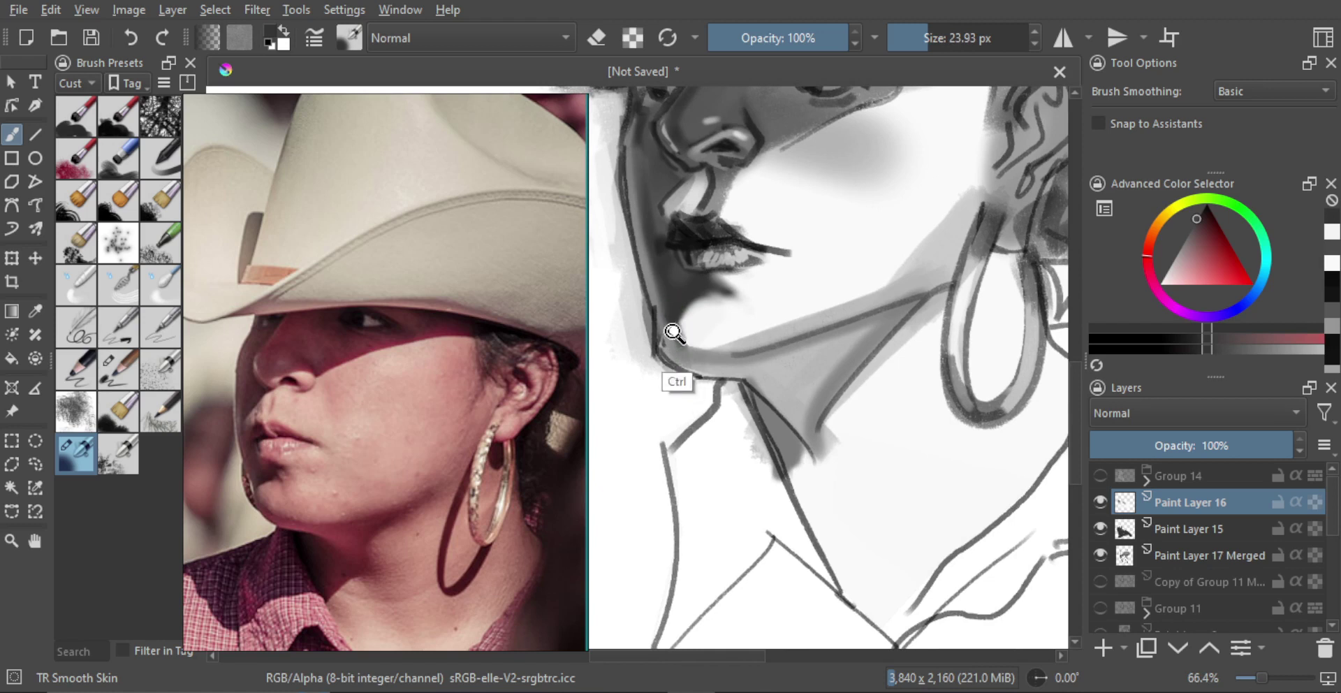
Step: Blend the chin shadow's edge with sampled dark grey, mid grey and white, using a brush of about 35 to 64 px
left_click(698, 325, "ctrl")
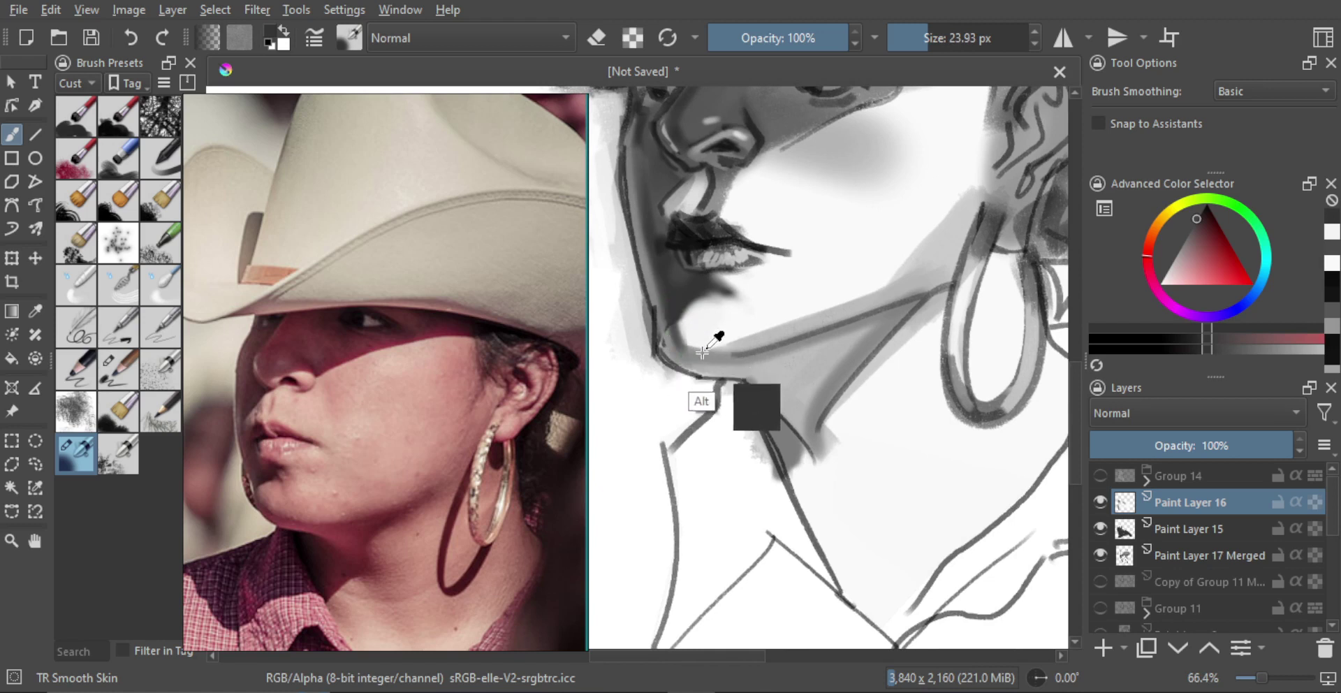
left_click_drag(689, 322, 685, 324)
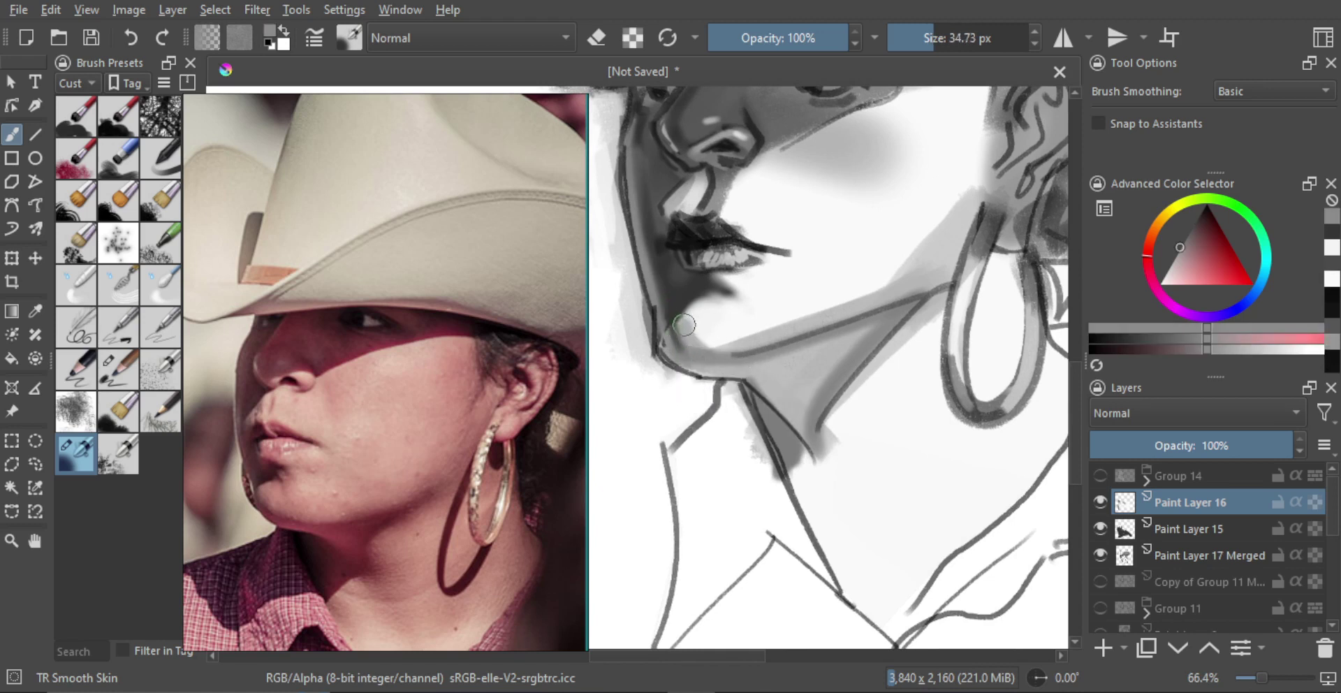
left_click(672, 349, "ctrl")
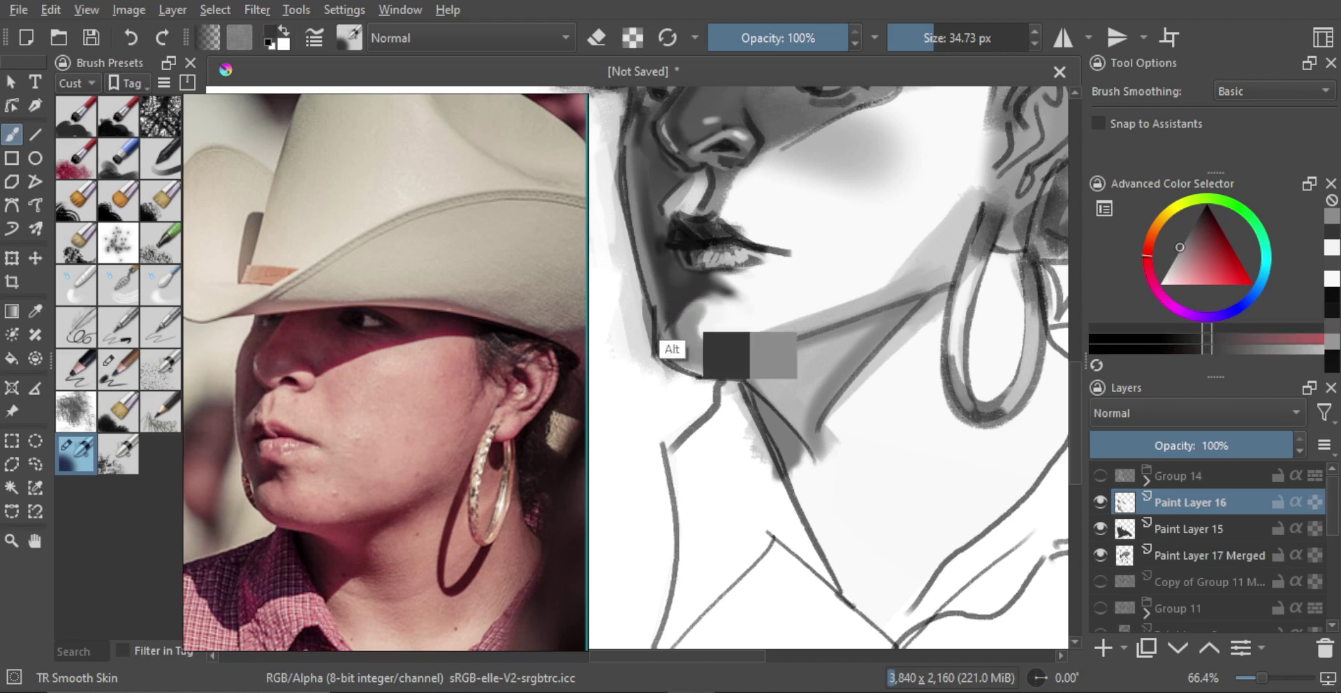
mouse_move(679, 353)
left_mouse_down()
mouse_move(681, 370)
mouse_move(730, 320)
left_mouse_up()
left_click(692, 364, "ctrl")
left_click(721, 323, "ctrl")
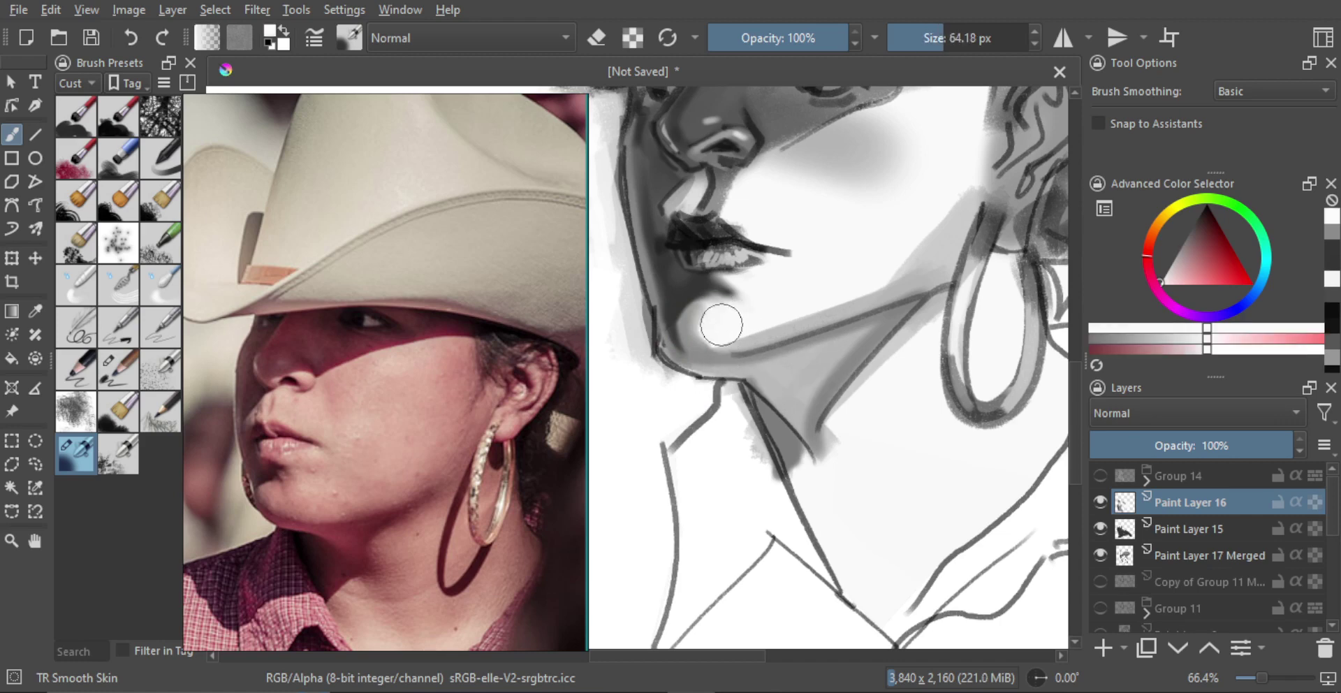
Step: Try reshaping the light area of the chin with sampled mid grey at about 64 px, and undo the last three strokes
scroll(751, 290, "down", 4)
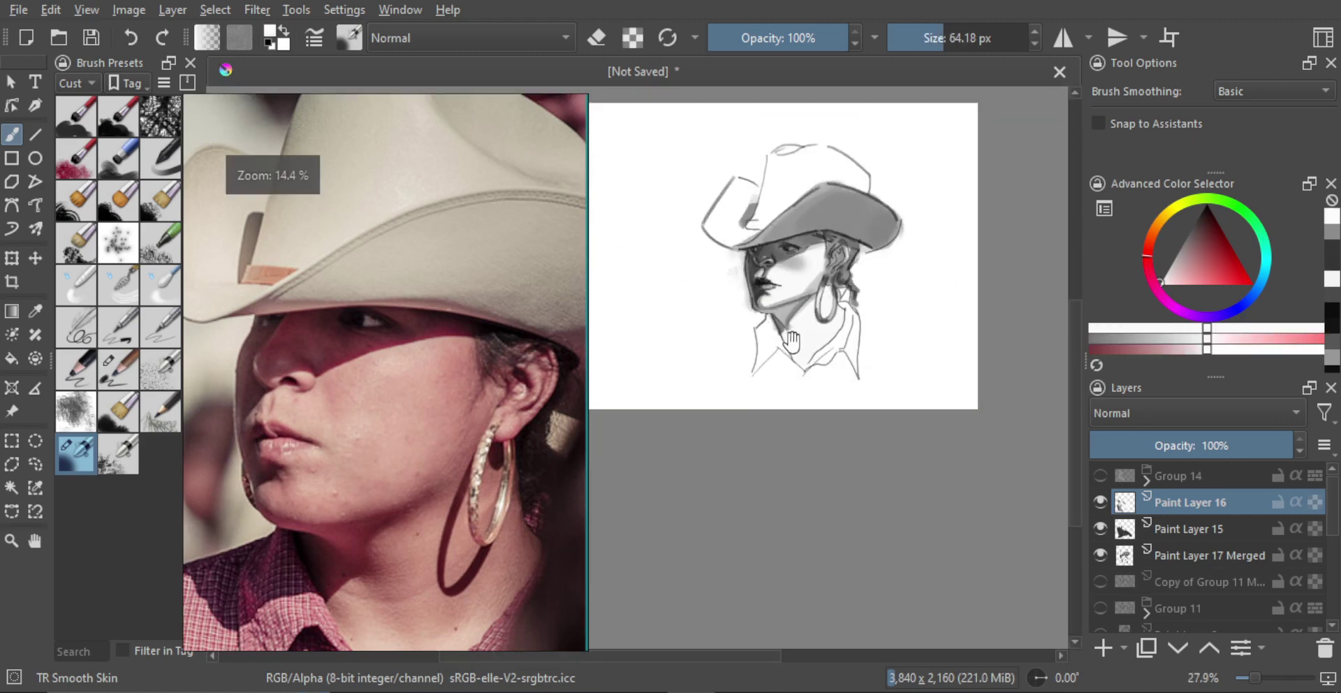
scroll(760, 372, "up", 8)
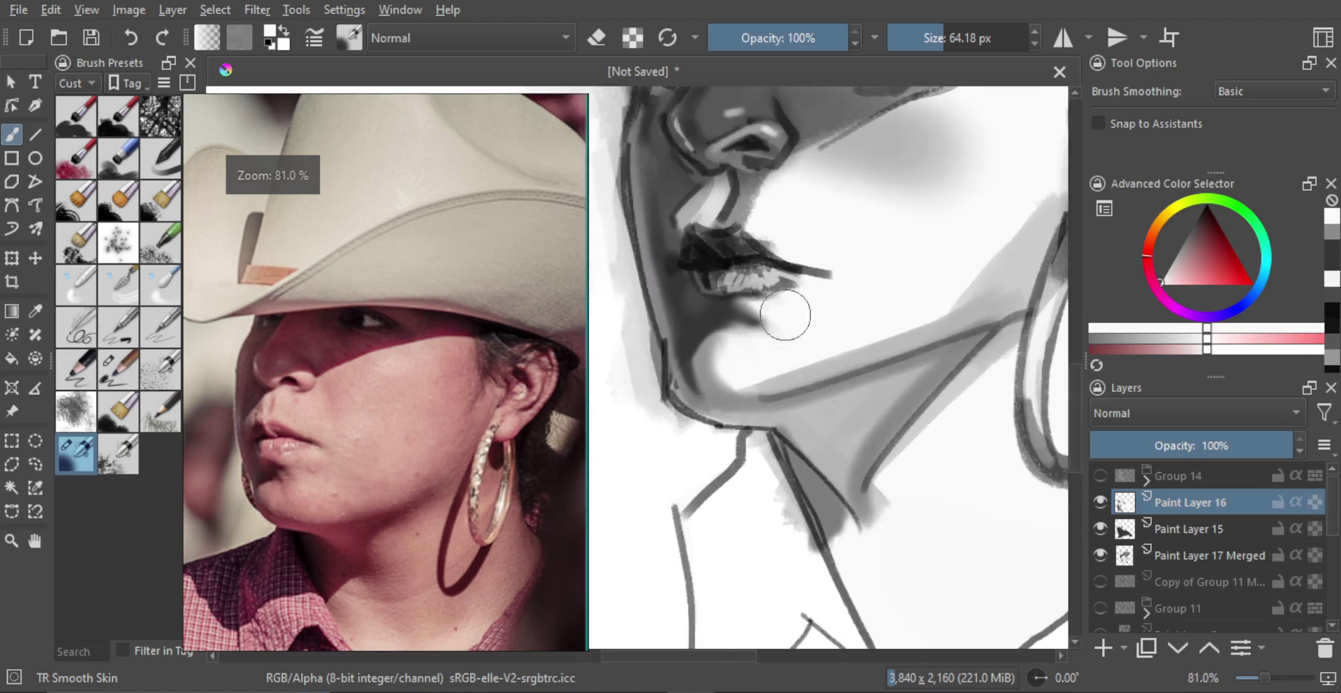
left_click_drag(778, 331, 807, 320)
left_click(820, 391, "ctrl")
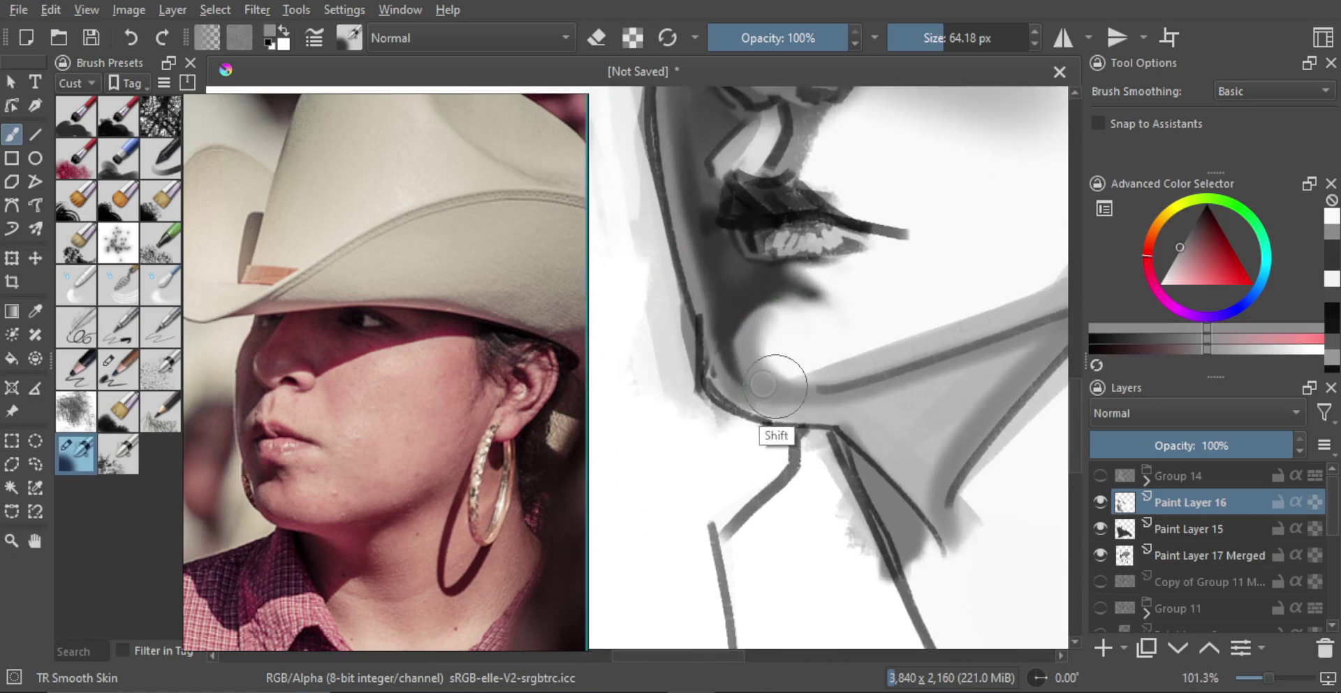
left_click_drag(781, 385, 740, 381)
mouse_move(736, 374)
left_mouse_down()
mouse_move(752, 330)
mouse_move(766, 384)
mouse_move(757, 311)
mouse_move(763, 360)
mouse_move(772, 329)
mouse_move(798, 327)
mouse_move(794, 344)
left_mouse_up()
key("ctrl+z")
key("ctrl+z")
key("ctrl+z")
Step: Paint the lit part of the chin with sampled white, using a brush of about 75 px
left_click(794, 341, "ctrl")
mouse_move(776, 352)
left_mouse_down()
mouse_move(799, 336)
mouse_move(831, 402)
mouse_move(816, 366)
left_mouse_up()
scroll(816, 365, "down", 2)
scroll(803, 335, "up", 4)
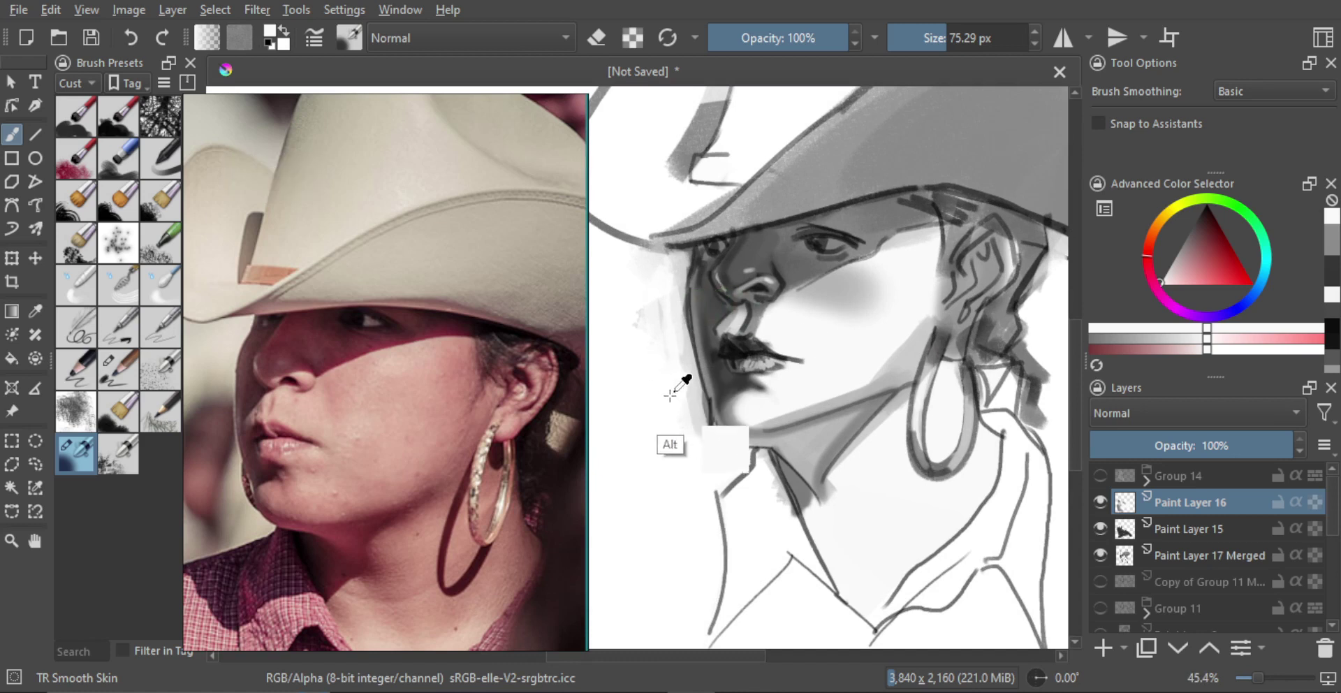
Step: Trim the shadowed face's outer contour from the hat brim to mouth level with white, using a brush of about 19 px
key("bracketleft")
key("bracketleft")
key("bracketleft")
key("bracketleft")
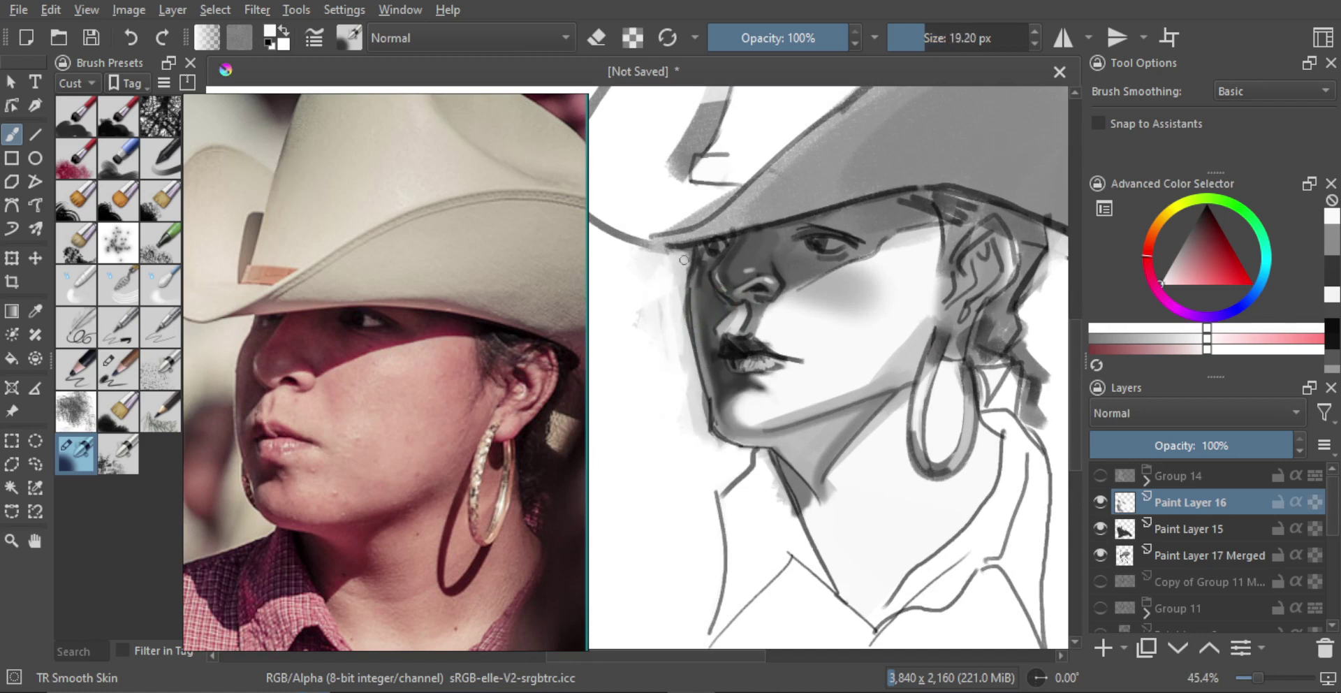
left_click_drag(690, 258, 685, 266)
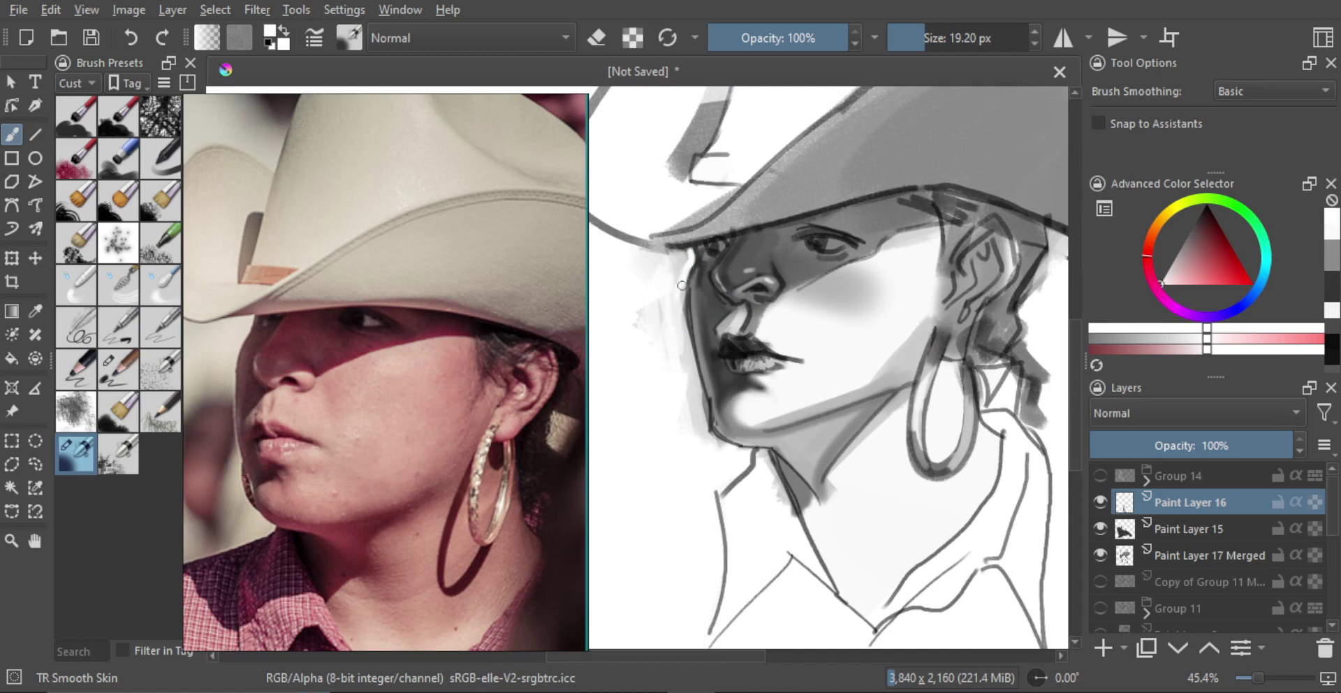
mouse_move(687, 308)
left_mouse_down()
mouse_move(689, 349)
mouse_move(684, 277)
mouse_move(686, 359)
left_mouse_up()
left_click_drag(684, 299, 695, 372)
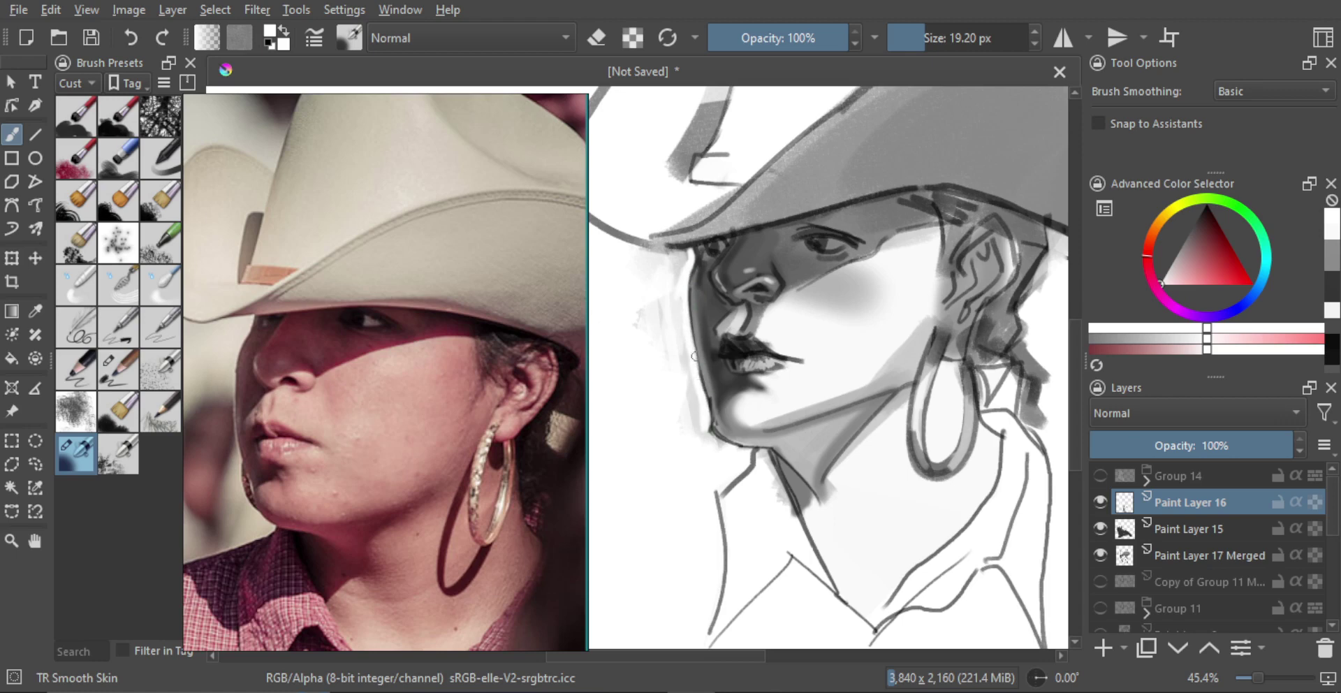
Step: Try trimming the outer contour from the mouth down to the chin with white at about 19 px, and undo the strokes
mouse_move(695, 356)
left_mouse_down()
mouse_move(703, 408)
mouse_move(721, 426)
left_mouse_up()
key("ctrl+z")
left_click_drag(714, 442, 699, 437)
key("ctrl+z")
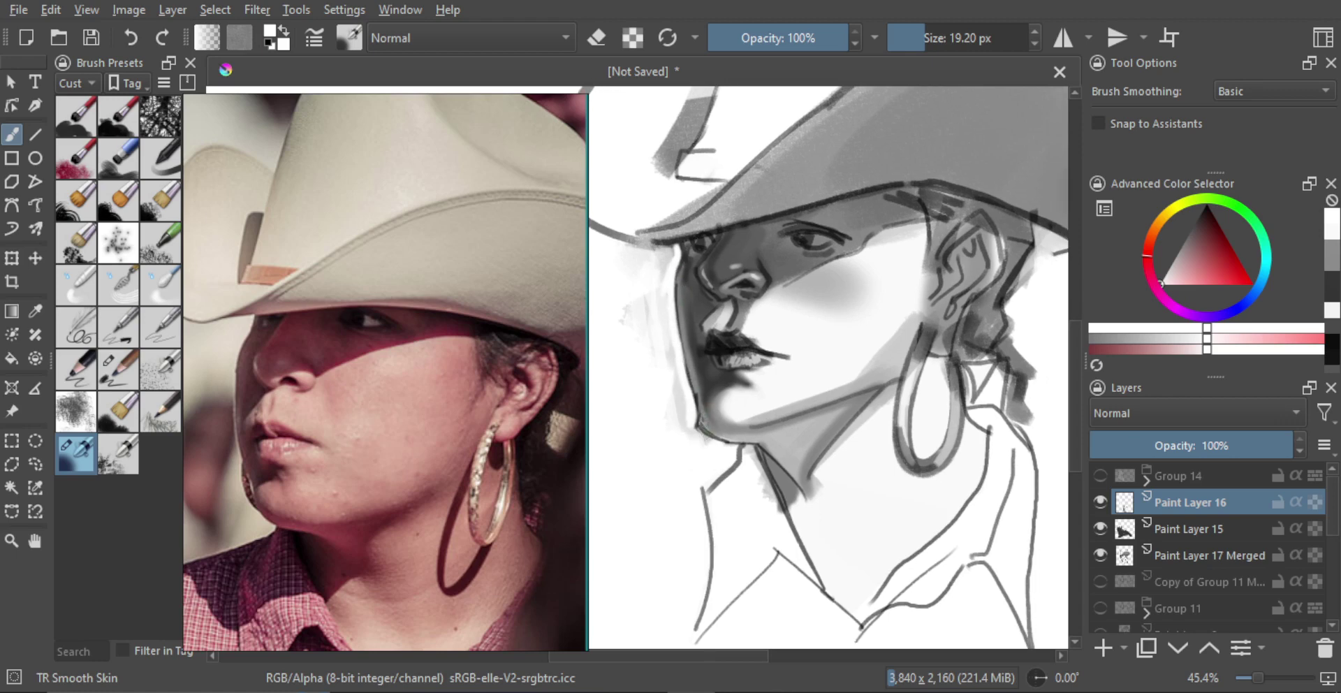
key("ctrl+z")
key("ctrl+z")
Step: Paint out the grey smudges outside the face's shadowed contour with white, using a brush of about 28 to 47 px
left_click_drag(673, 333, 688, 397)
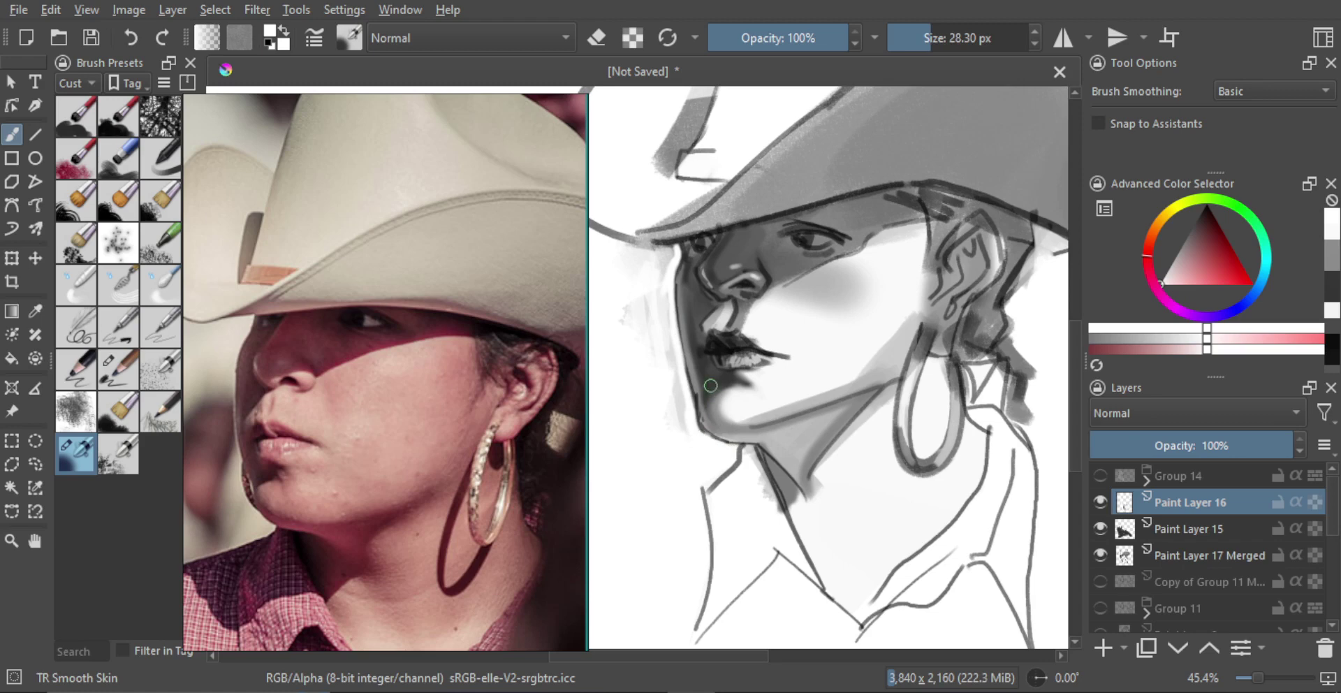
left_click_drag(656, 357, 667, 344, "shift")
mouse_move(646, 304)
left_mouse_down()
mouse_move(660, 399)
mouse_move(684, 426)
left_mouse_up()
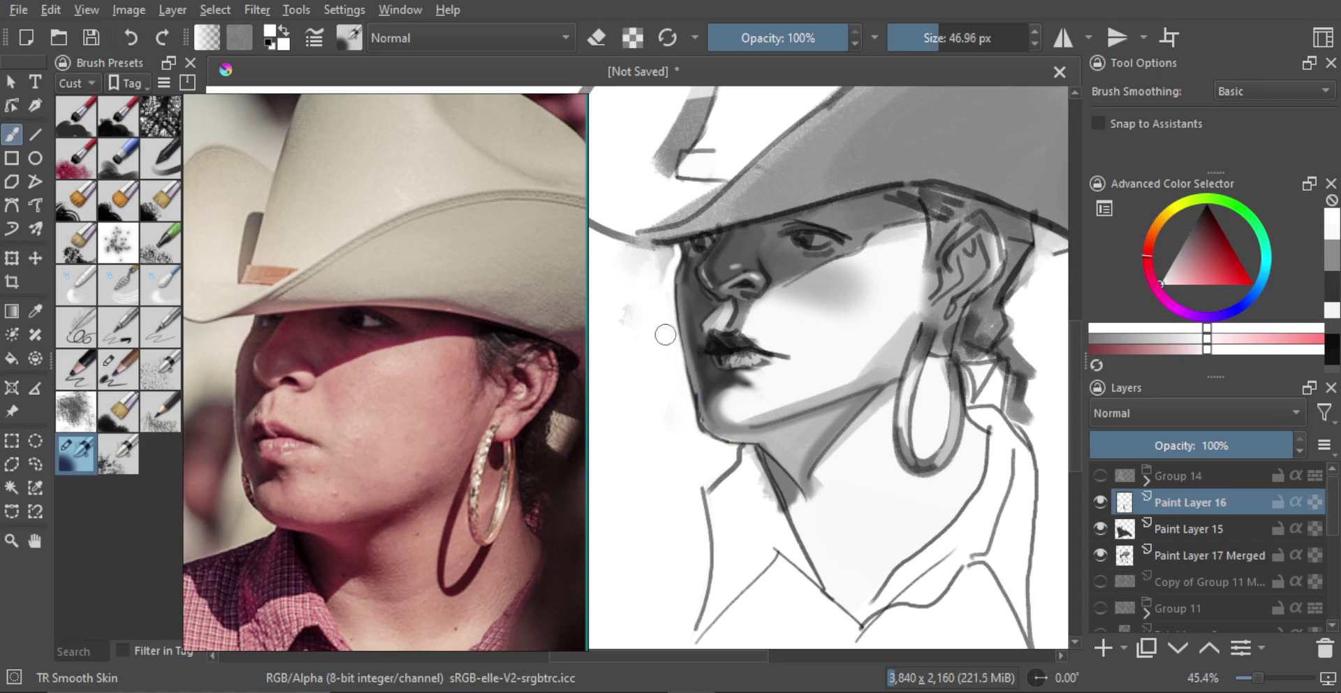
mouse_move(691, 312)
left_mouse_down("ctrl")
mouse_move(709, 391)
mouse_move(771, 273)
left_mouse_up("ctrl")
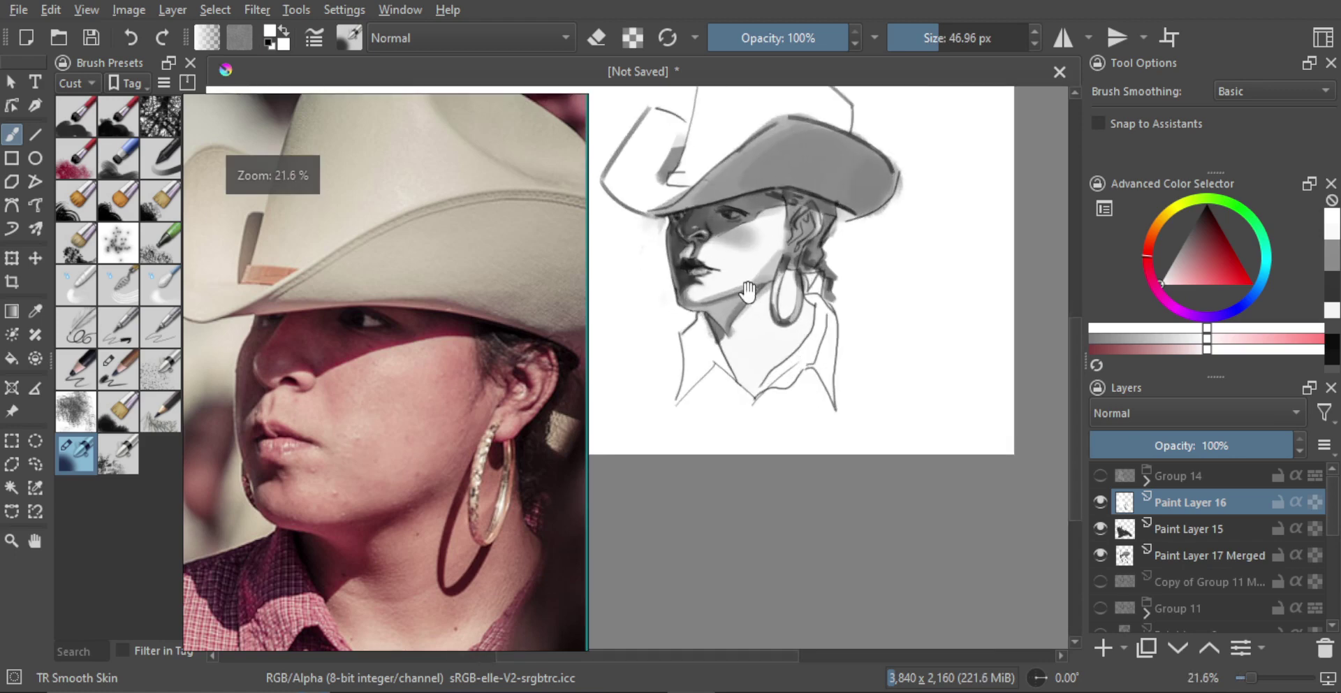
scroll(748, 291, "up", 3)
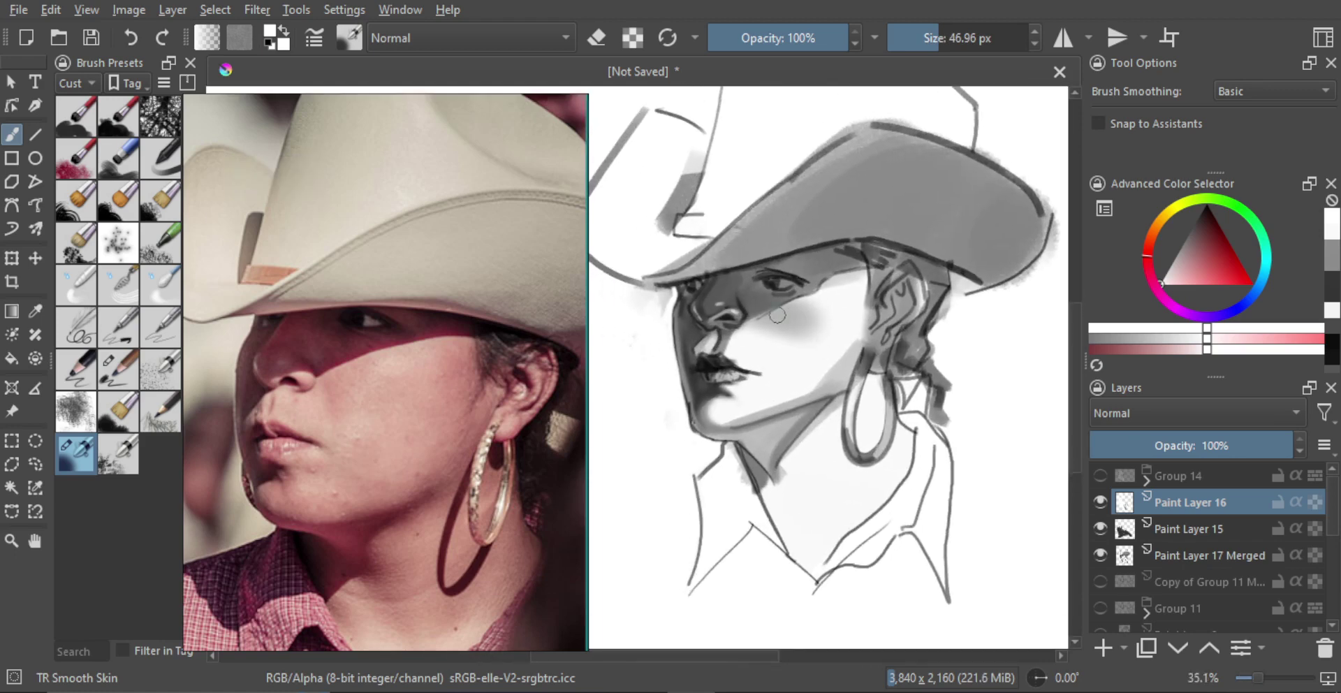
mouse_move(790, 357)
left_mouse_down()
mouse_move(802, 401)
mouse_move(824, 309)
left_mouse_up()
scroll(810, 363, "down", 3)
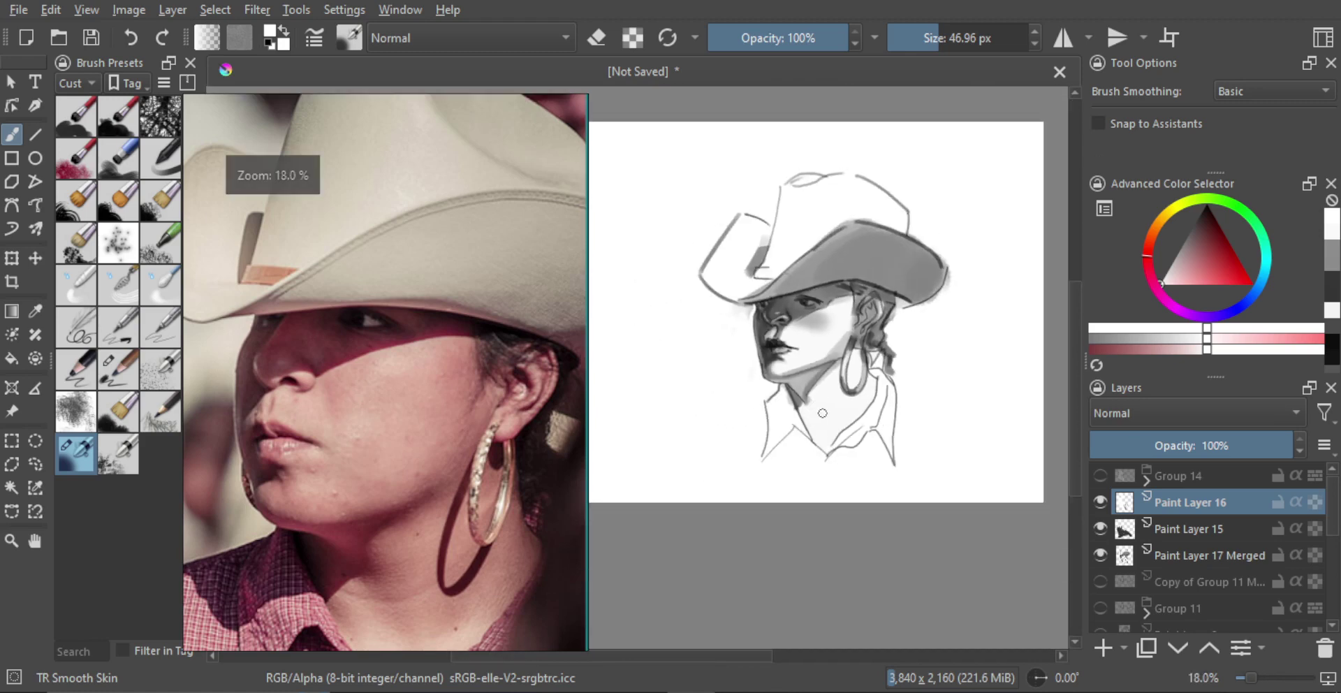